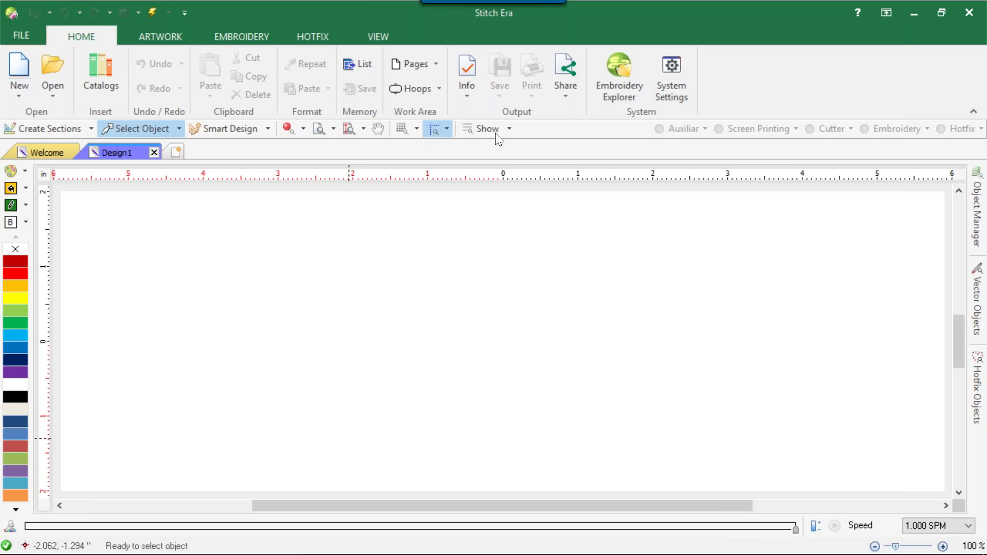
pyautogui.click(511, 128)
pyautogui.click(510, 129)
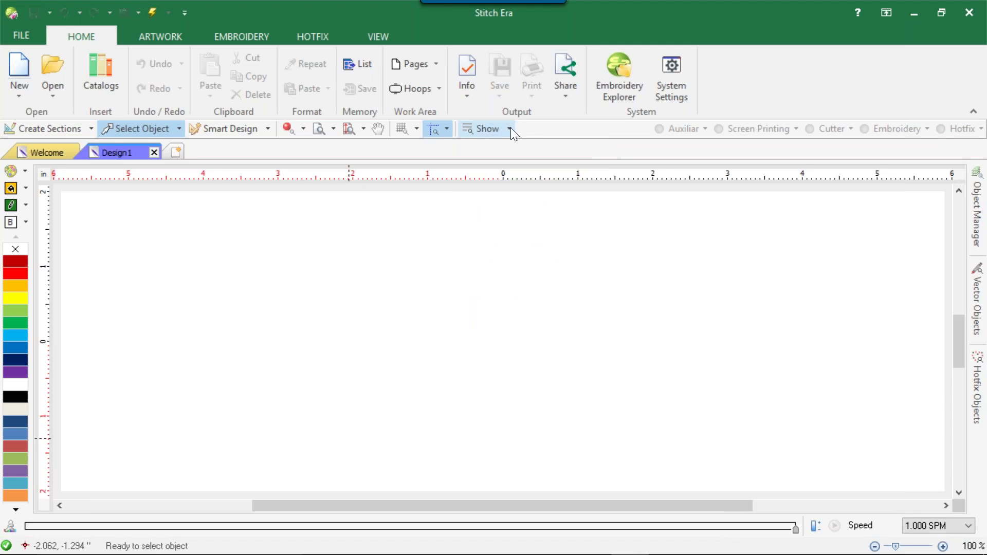
pyautogui.moveTo(77, 553)
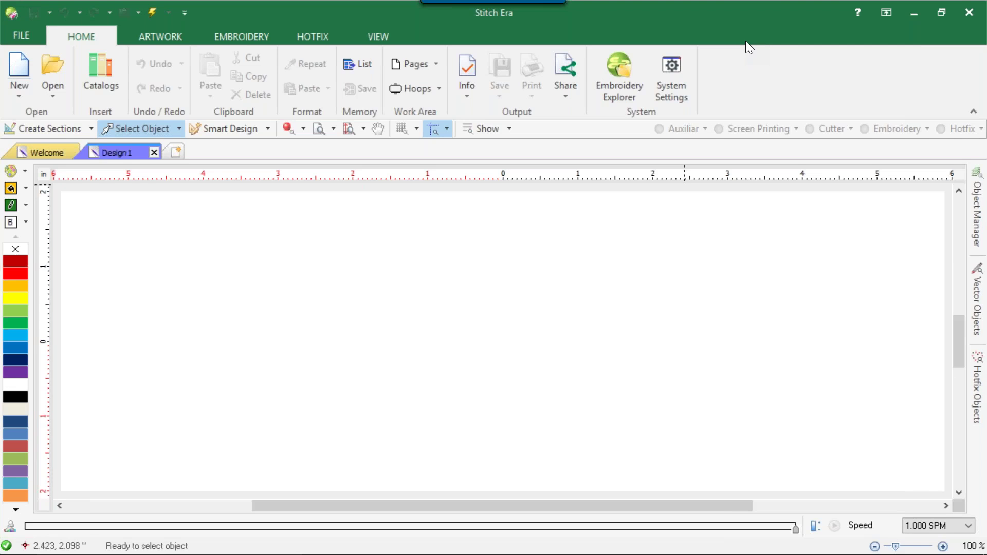
# - Review the design information options and the account details with product, activation and extra features, and return to the blank design
pyautogui.click(16, 36)
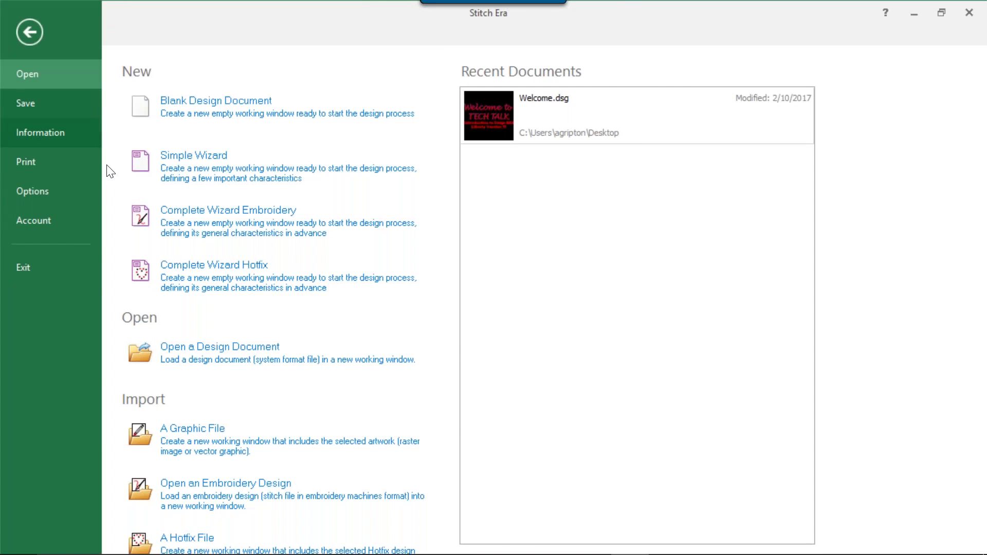
pyautogui.click(25, 134)
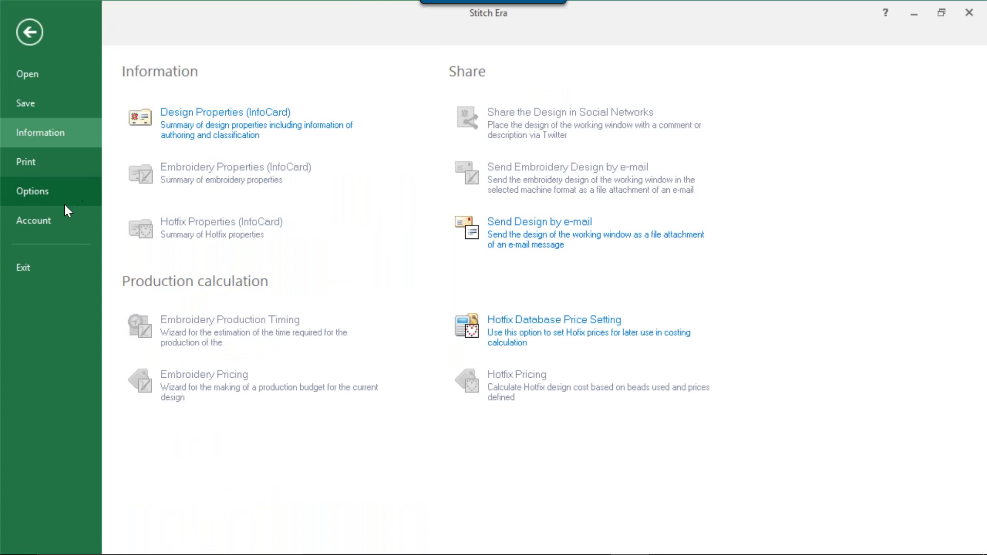
pyautogui.click(38, 220)
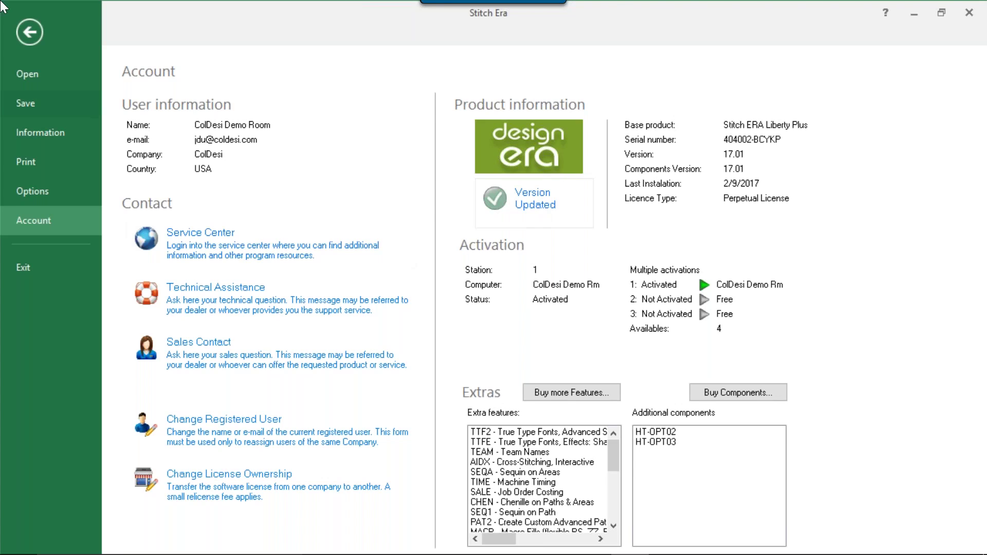
pyautogui.click(29, 33)
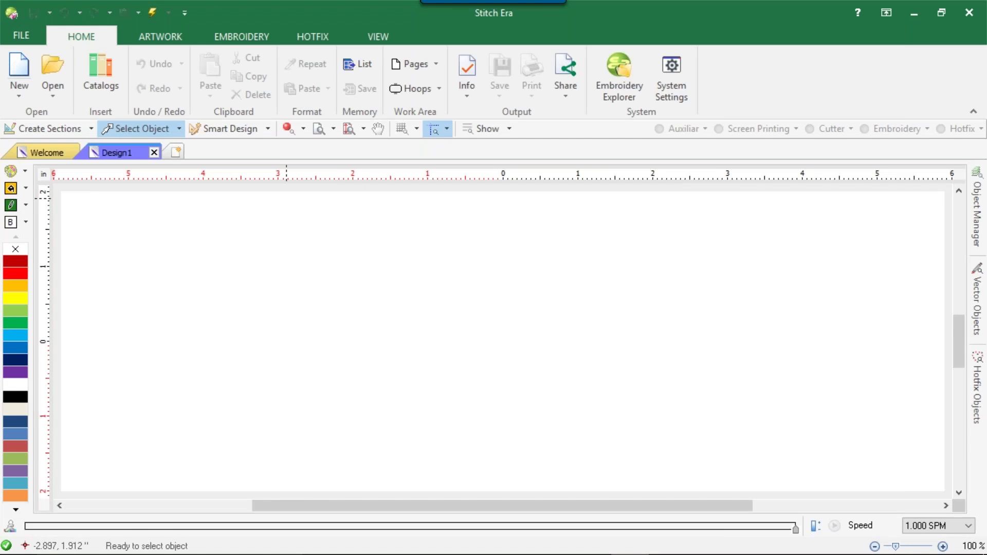
# - Review the document save options and the Embroidery export options for the blank design, and return to the workspace
pyautogui.click(23, 31)
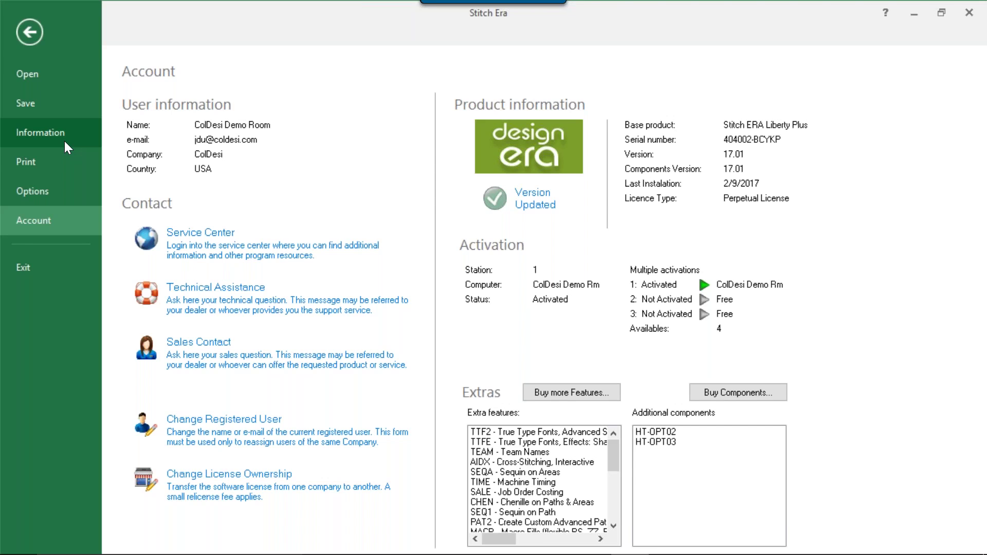
pyautogui.click(48, 102)
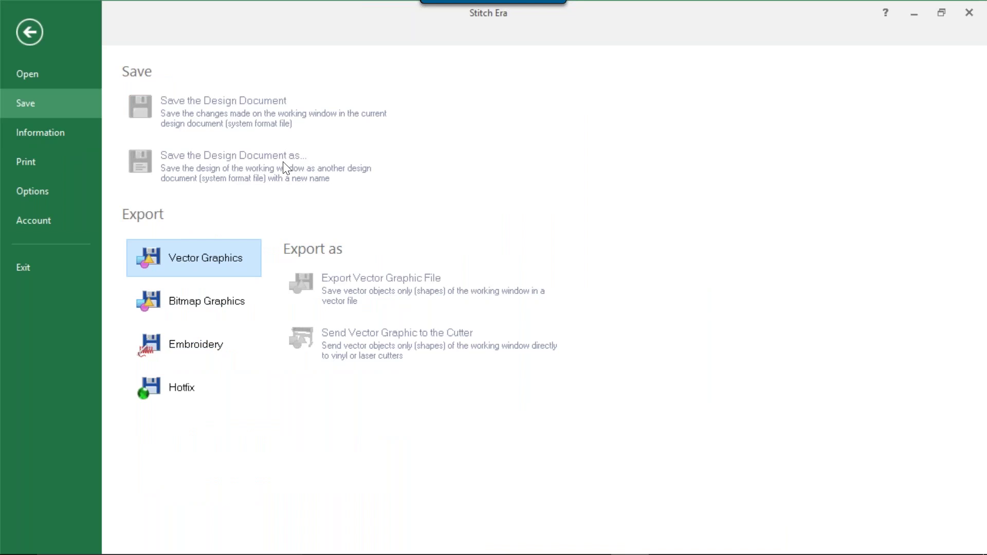
pyautogui.click(155, 342)
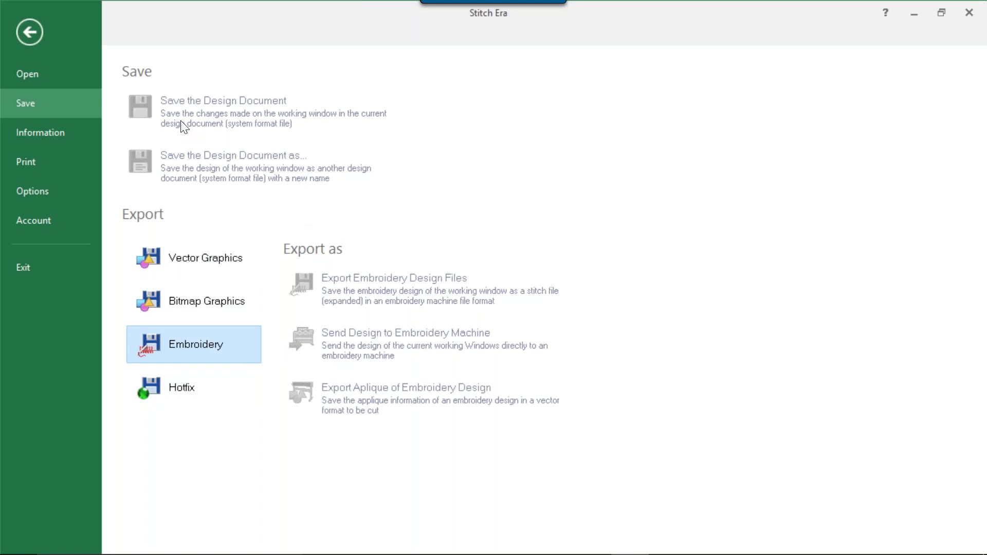
pyautogui.click(33, 33)
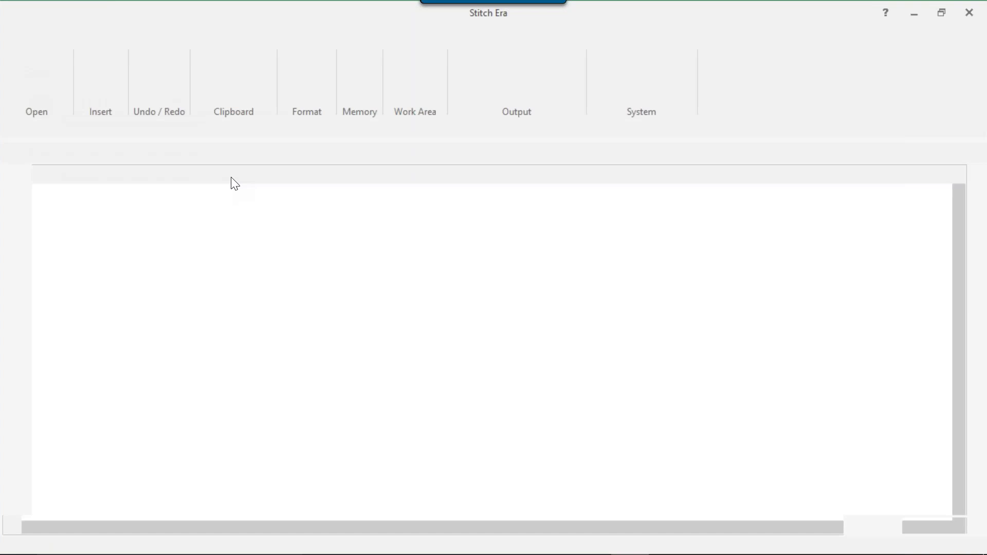
# - Switch to the Welcome design and review its save, print and embroidery export options
pyautogui.click(49, 150)
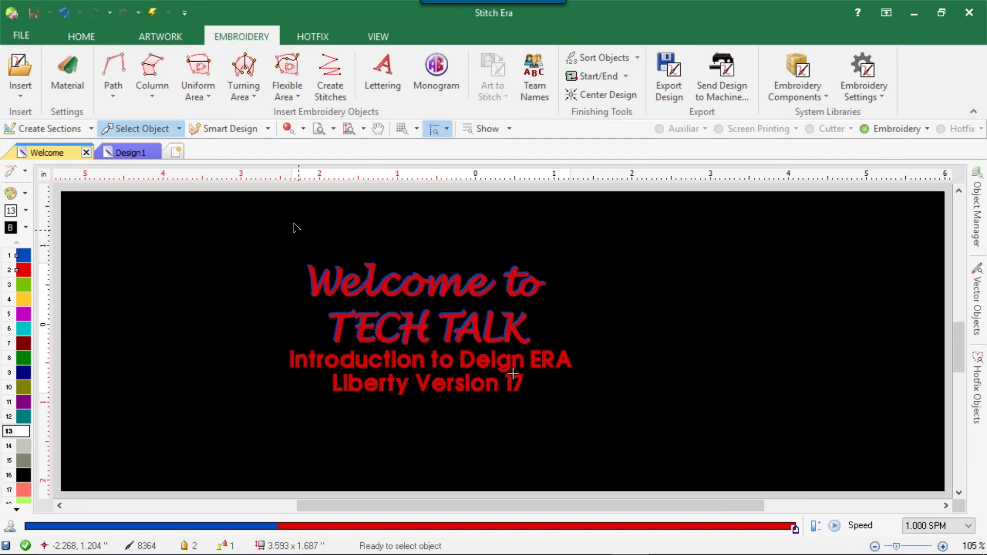
pyautogui.click(73, 35)
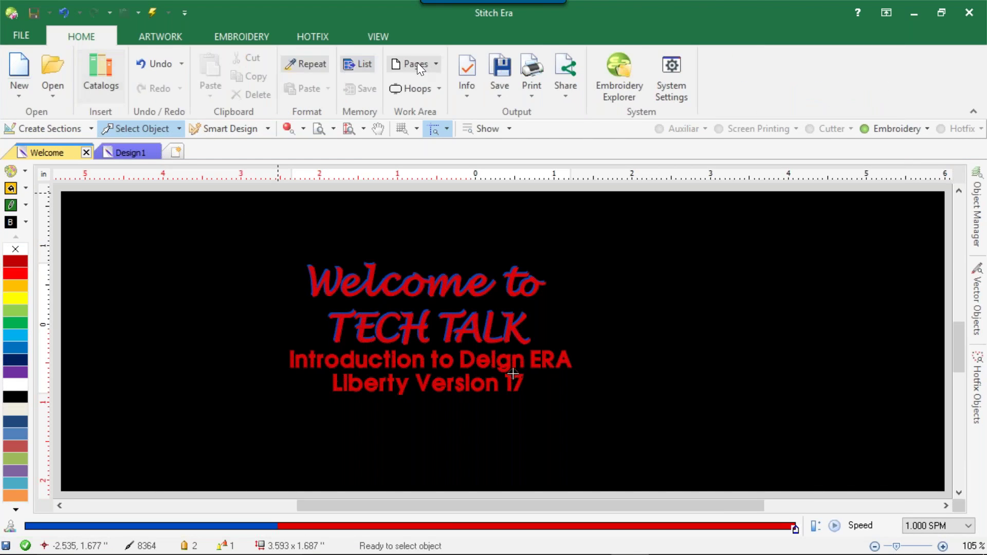
pyautogui.click(503, 76)
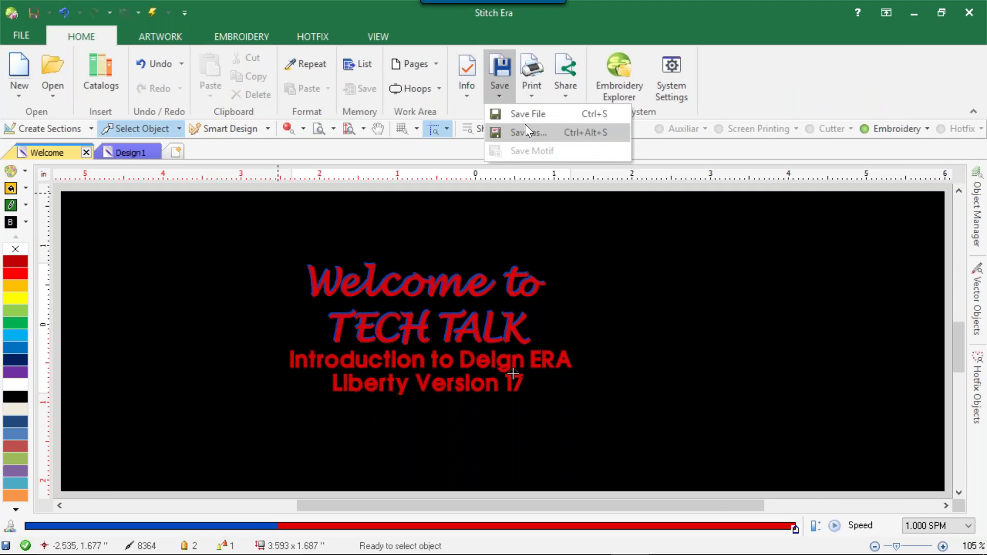
pyautogui.click(540, 76)
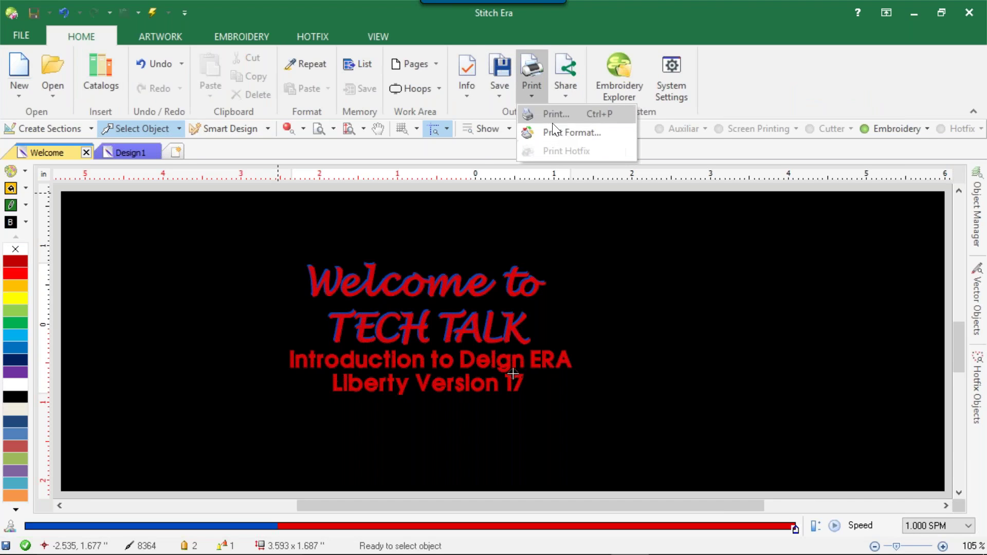
pyautogui.click(3, 39)
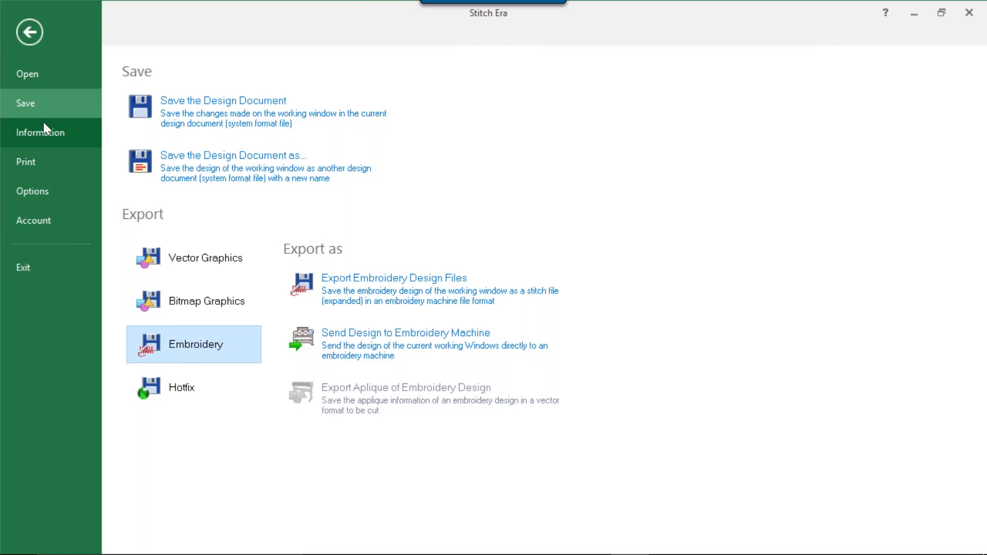
pyautogui.click(29, 32)
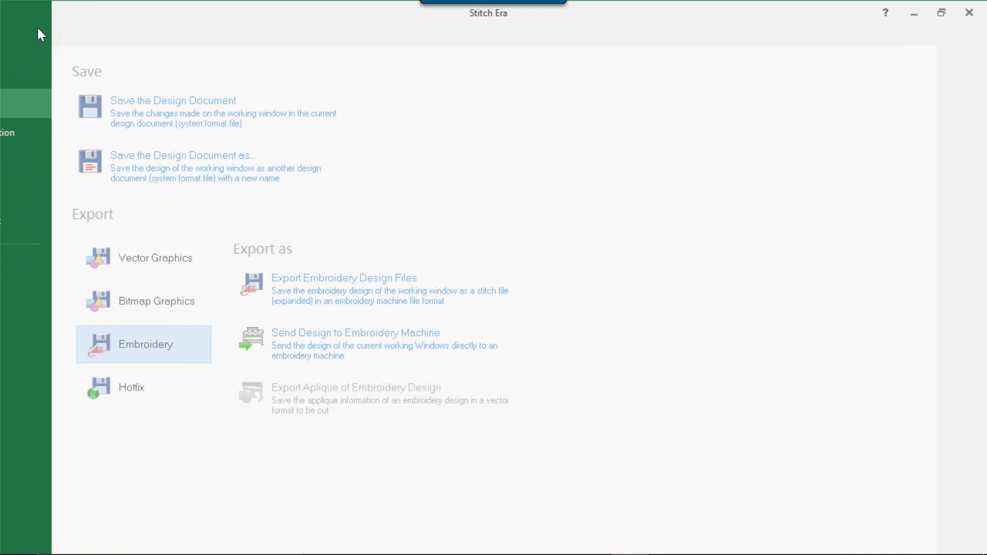
# - Review the options for sharing the Welcome design or sending it by e-mail
pyautogui.click(242, 36)
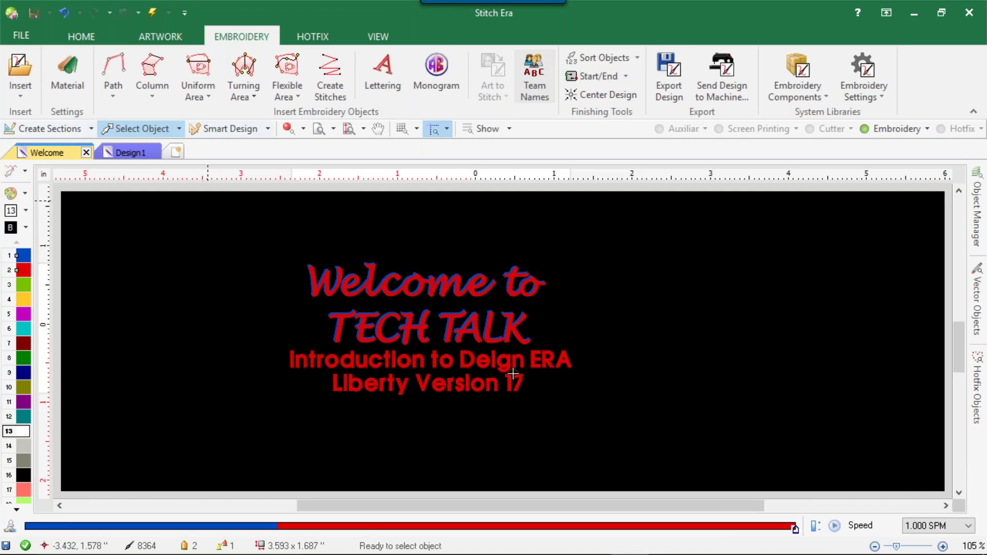
pyautogui.click(73, 33)
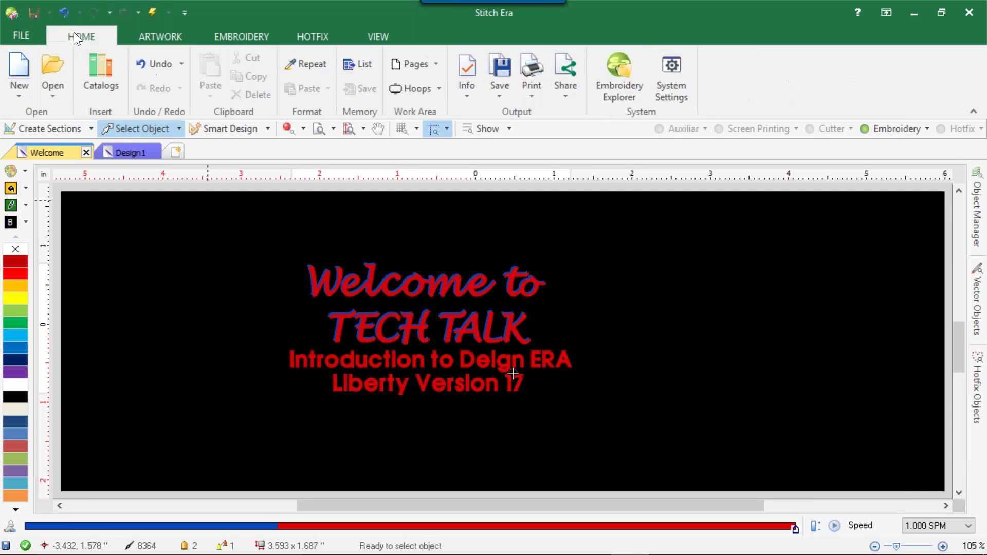
pyautogui.click(565, 96)
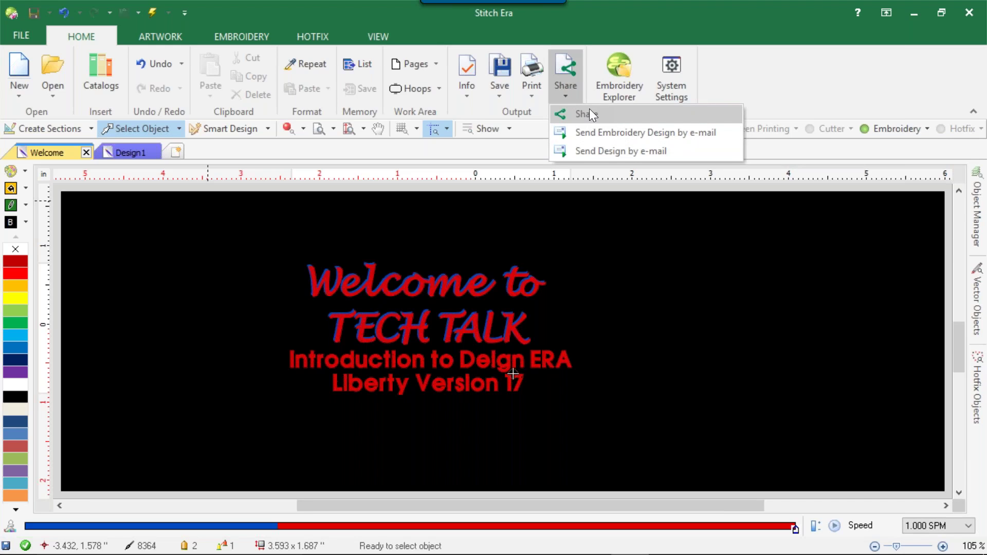
pyautogui.click(83, 265)
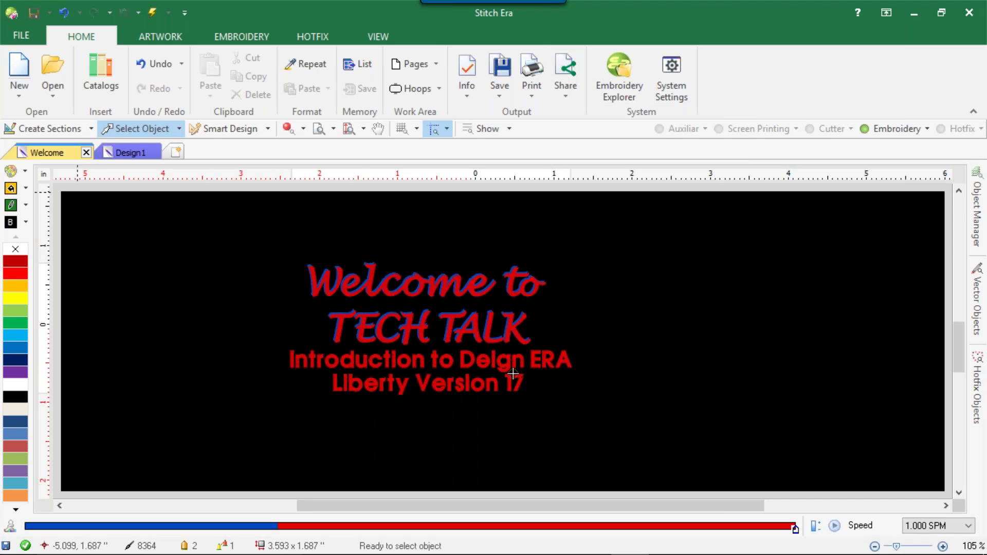
# - Save the design on the Desktop as the Sierra Designs file Welcome.dsg, replacing the existing file
pyautogui.click(503, 74)
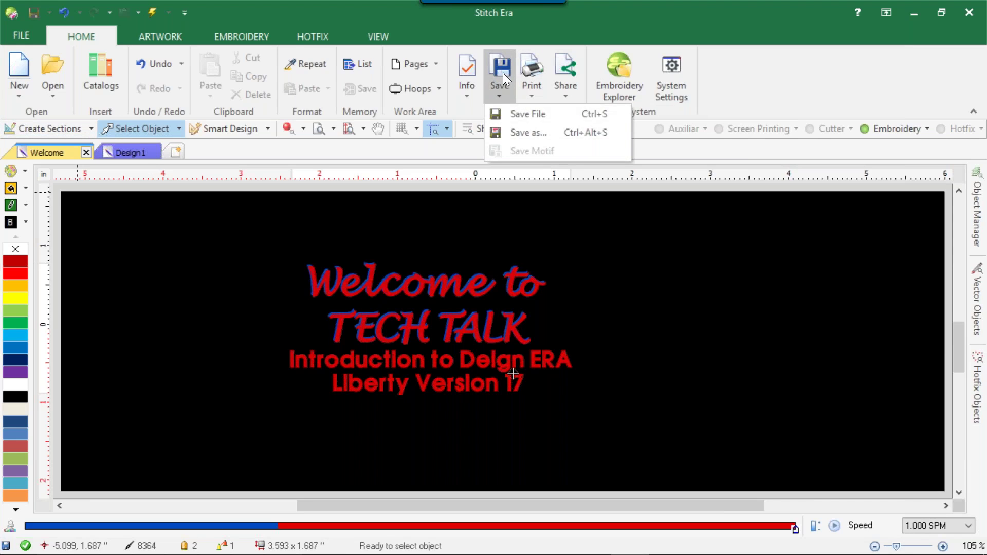
pyautogui.click(520, 137)
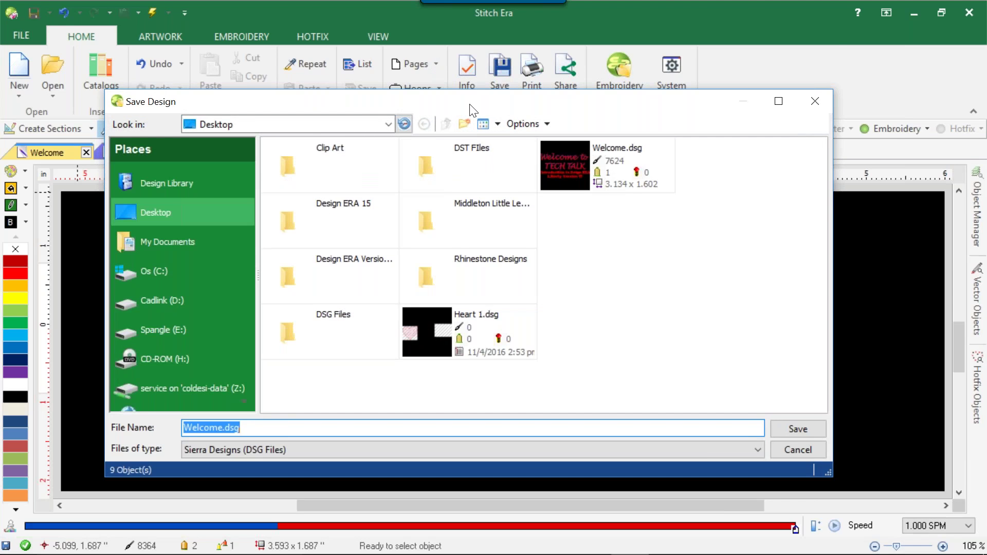
pyautogui.moveTo(473, 105); pyautogui.dragTo(468, 40)
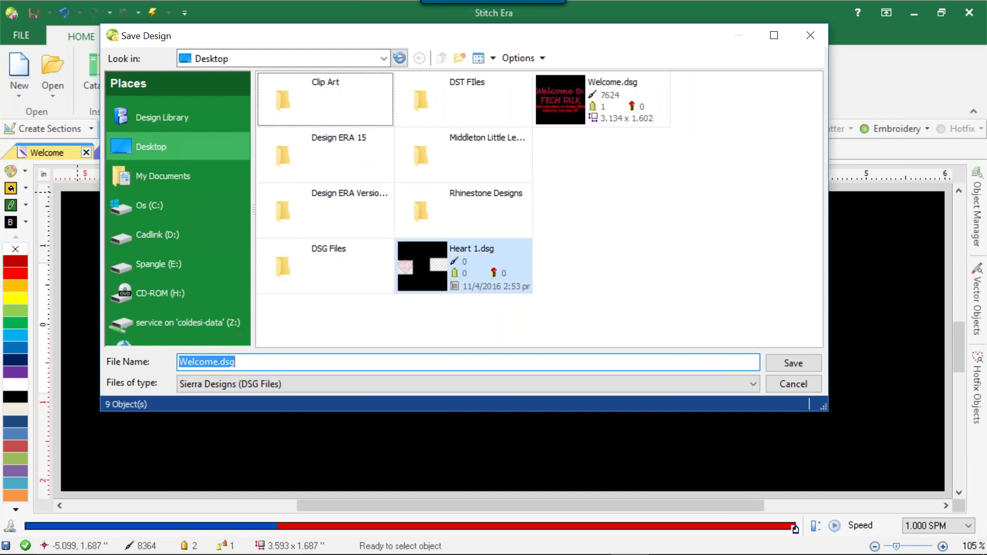
pyautogui.click(644, 91)
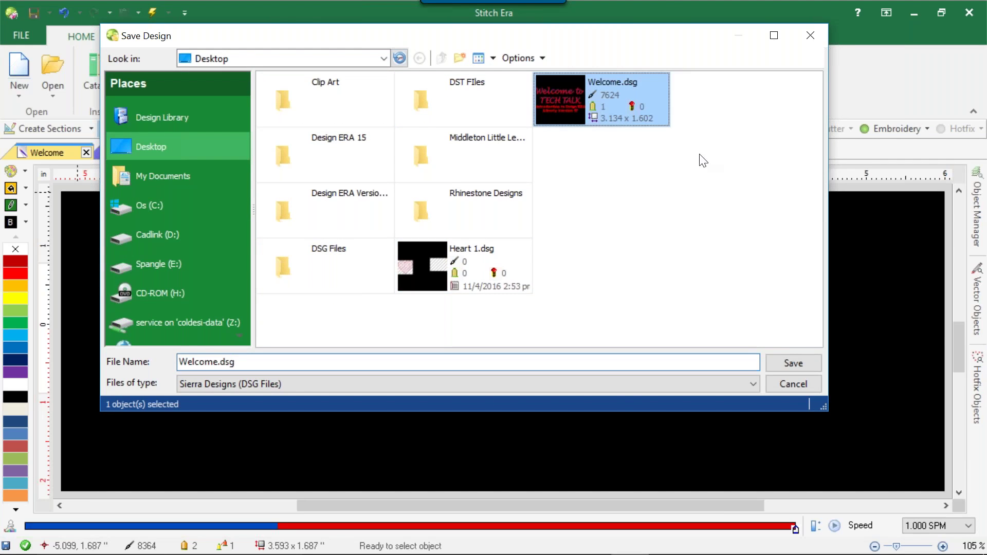
pyautogui.click(793, 363)
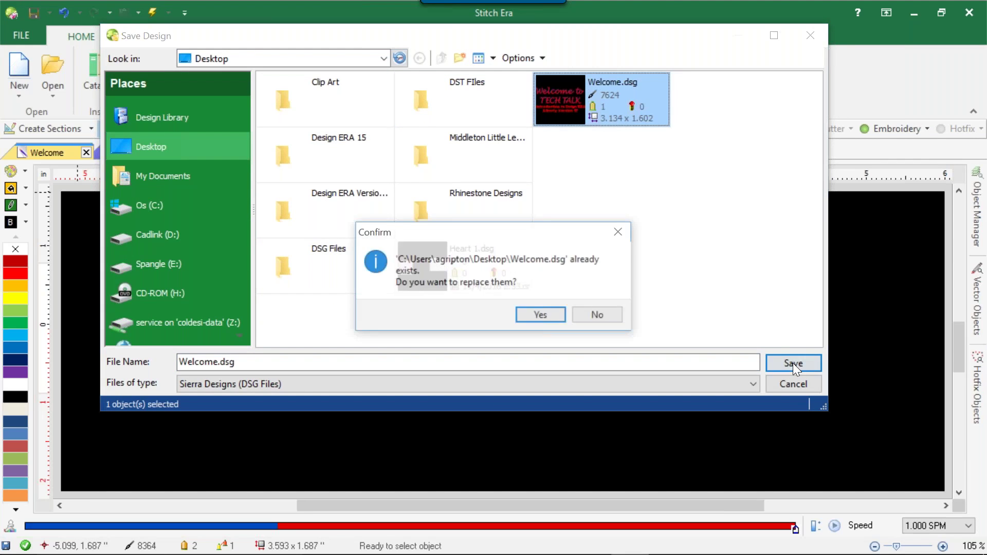
pyautogui.click(523, 313)
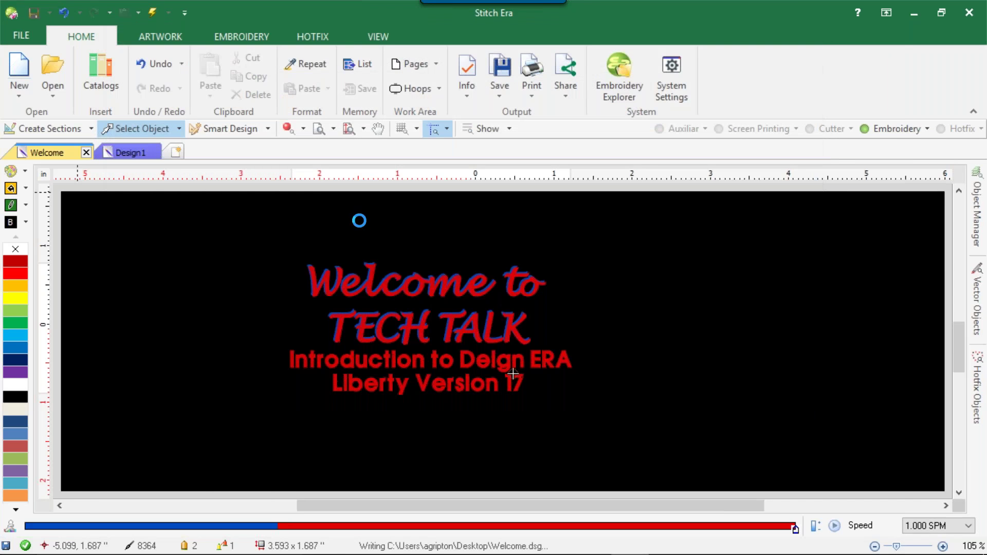
# - Examine the embroidery export and send-to-machine dialogs and the document's export options, without exporting or sending the Welcome design
pyautogui.click(267, 33)
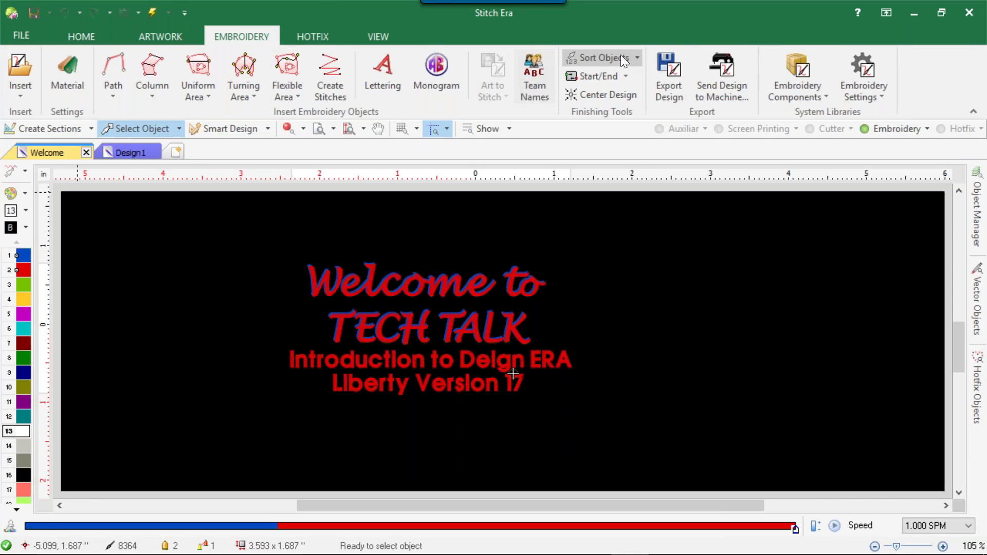
pyautogui.click(678, 89)
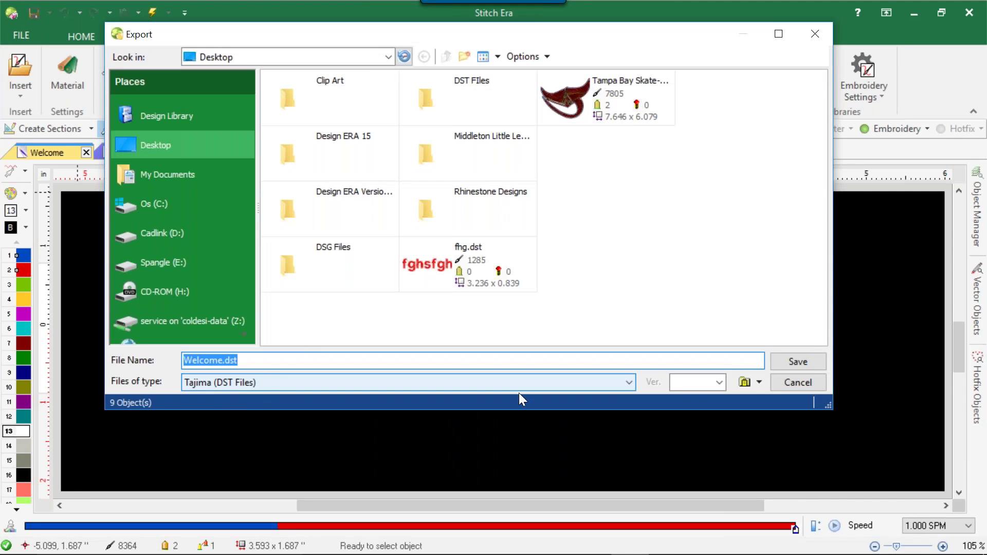
pyautogui.click(804, 381)
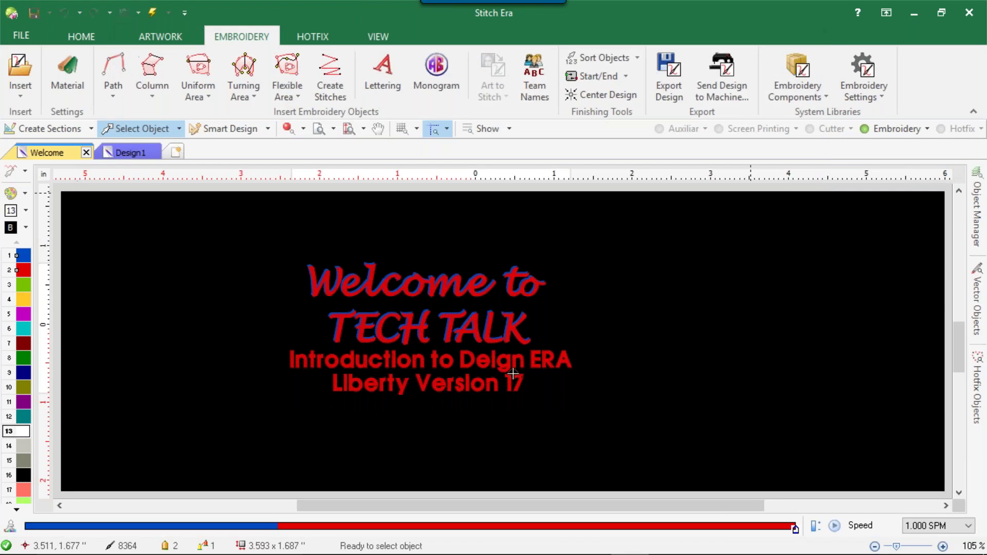
pyautogui.click(729, 66)
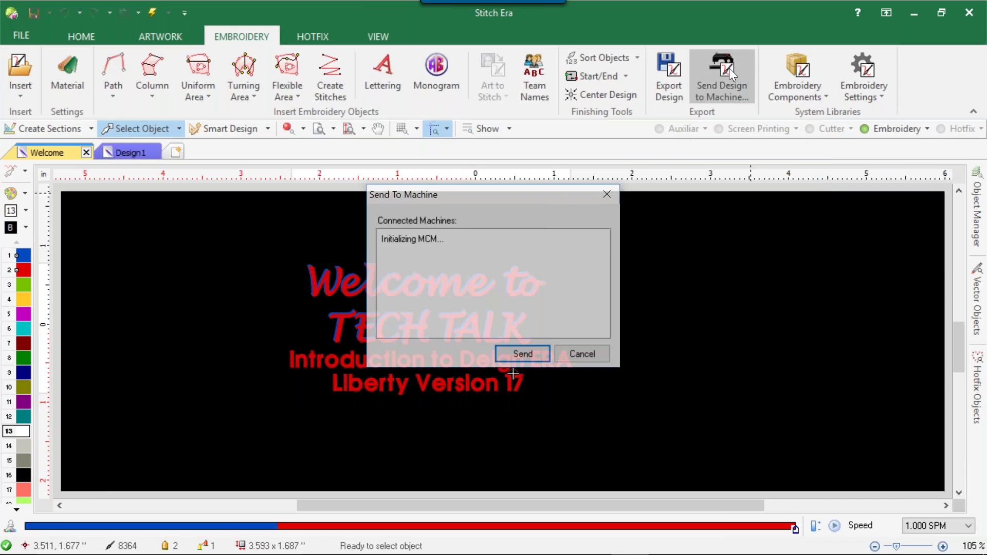
pyautogui.click(585, 356)
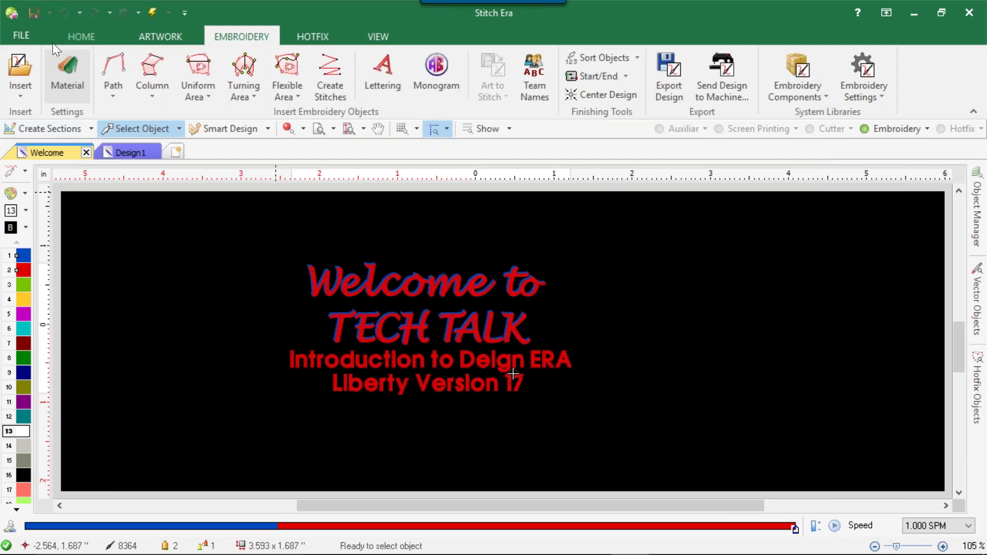
pyautogui.click(37, 36)
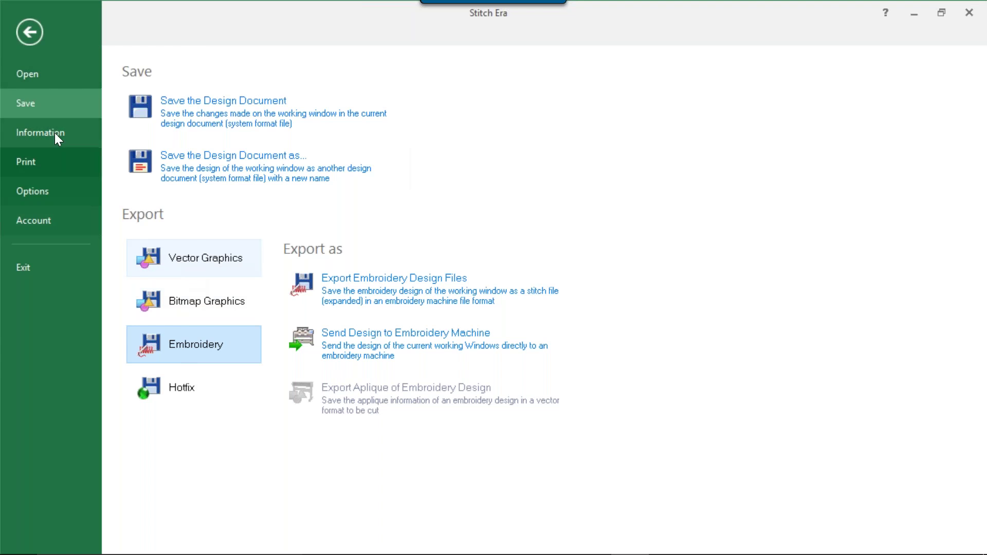
pyautogui.click(31, 32)
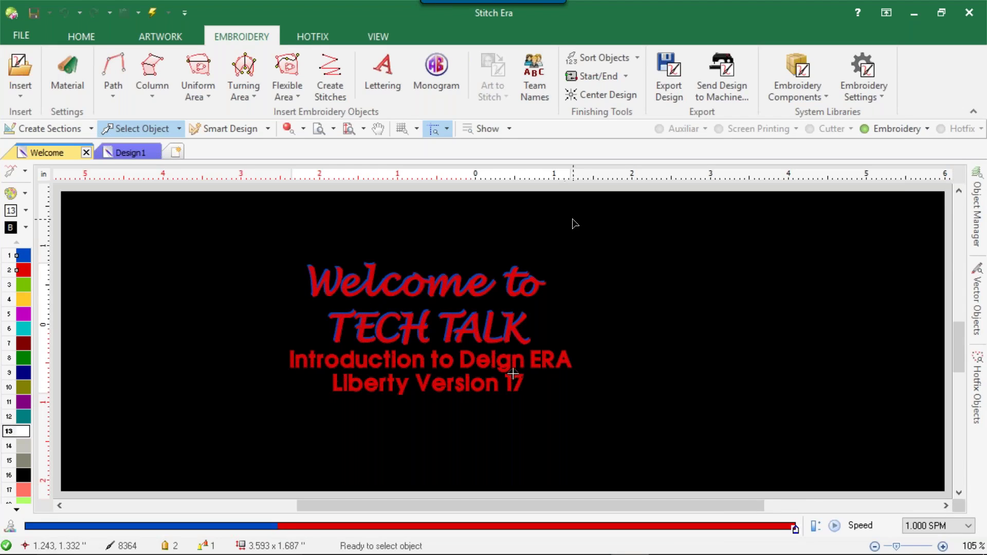
# - Switch to the blank Design1 document and open the Catalogs of raster images
pyautogui.click(149, 152)
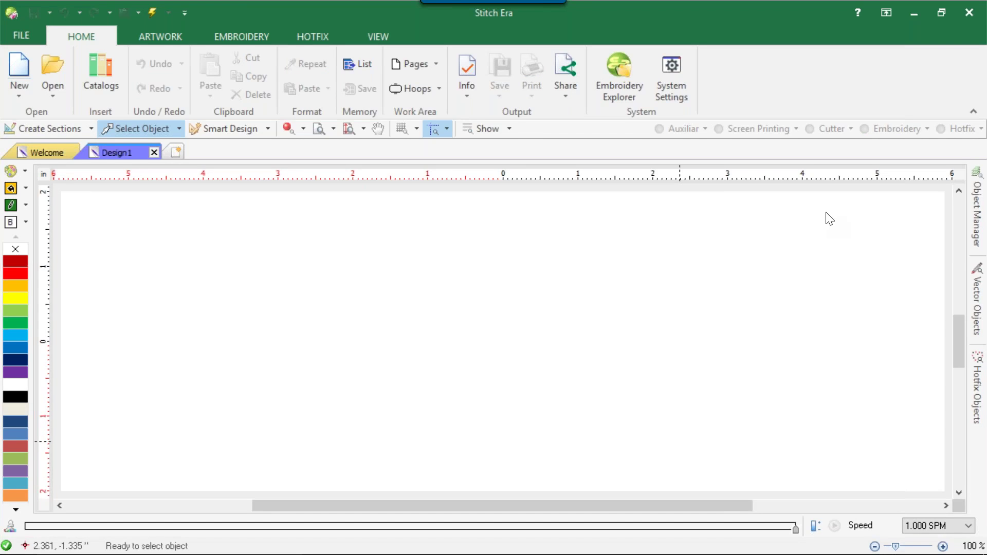
pyautogui.moveTo(553, 552)
pyautogui.click(94, 69)
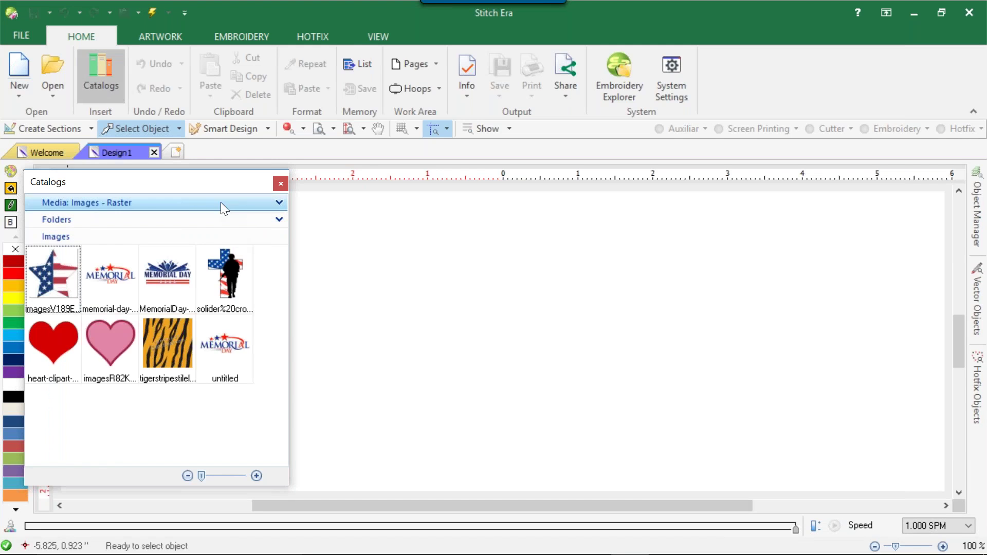
# - Close and reopen the Catalogs, and switch the media type to Motifs - Embroidery
pyautogui.click(281, 182)
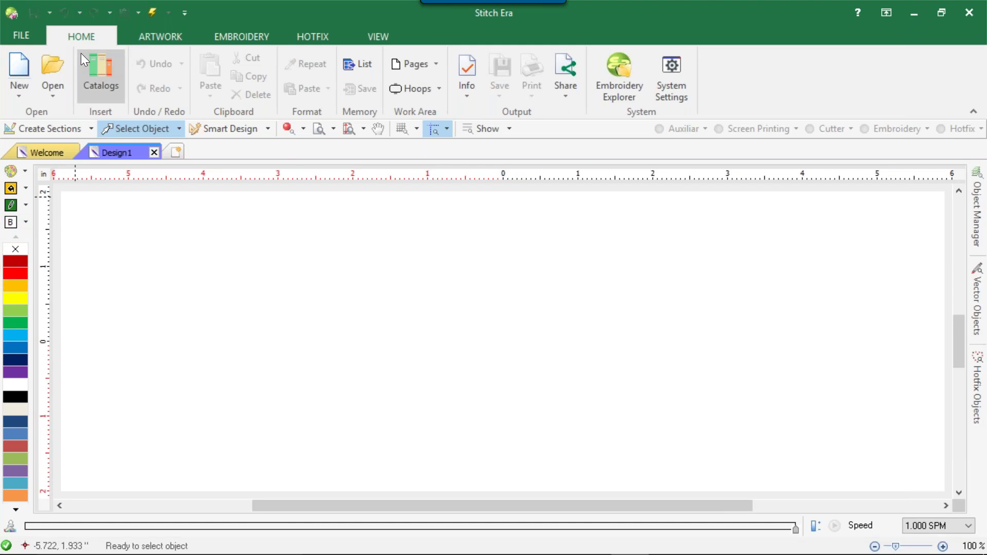
pyautogui.click(92, 67)
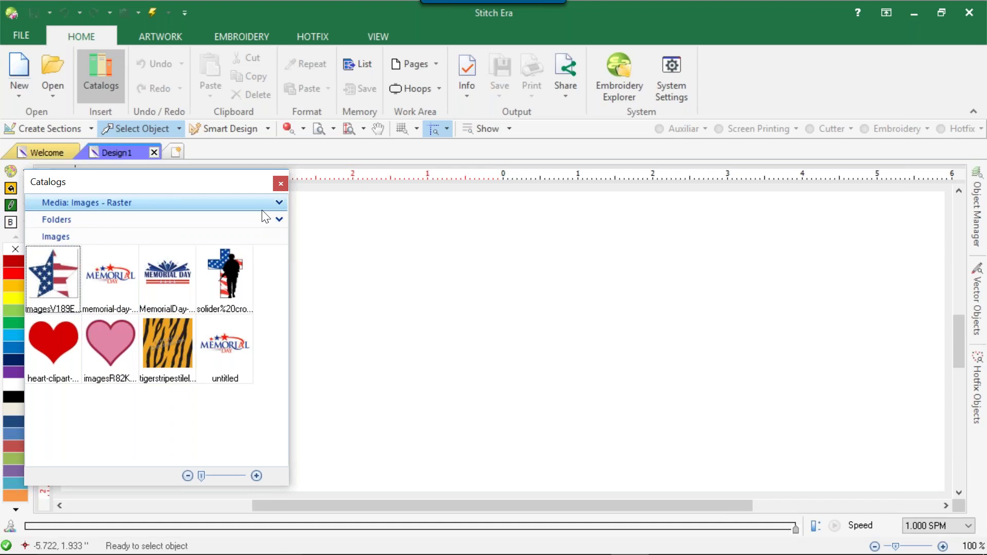
pyautogui.click(279, 202)
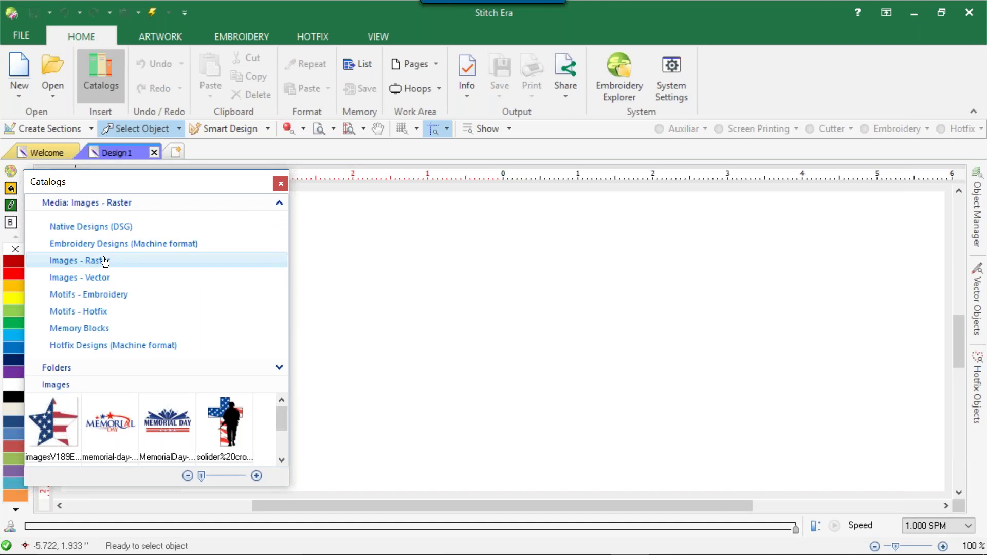
pyautogui.click(110, 294)
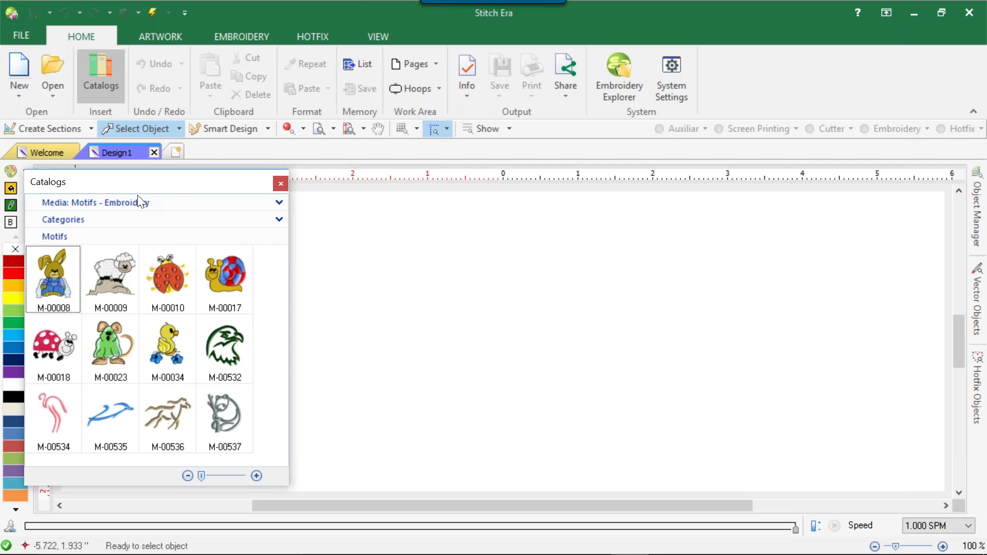
# - Browse the Frames and Borders, Symbols and x Miscelaneous embroidery motif categories, and close the Catalogs
pyautogui.click(112, 217)
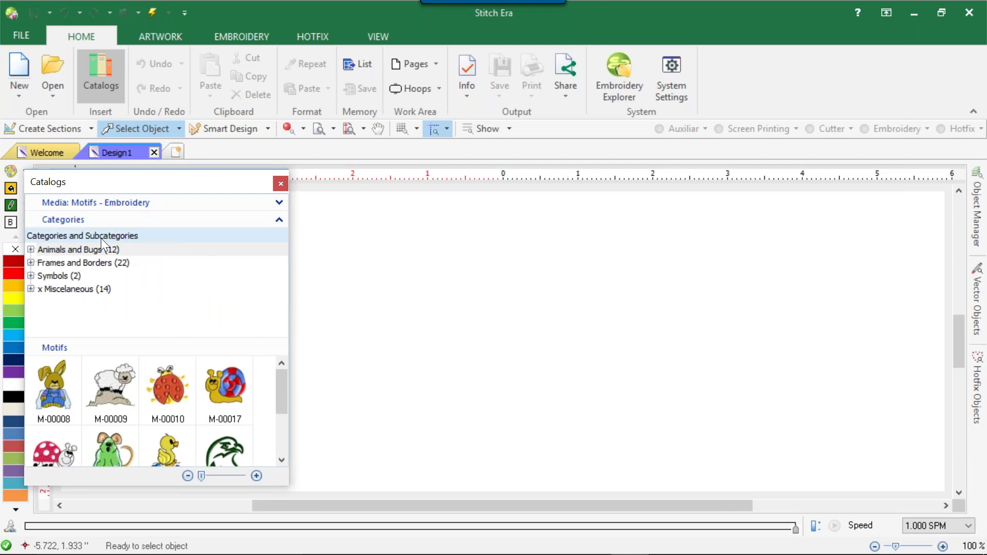
pyautogui.click(67, 249)
pyautogui.click(50, 259)
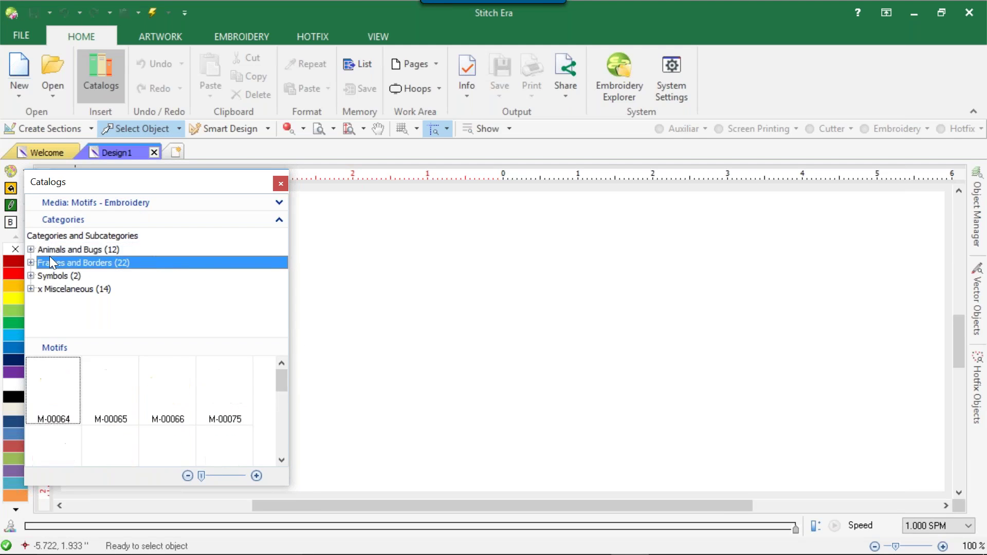
pyautogui.click(52, 277)
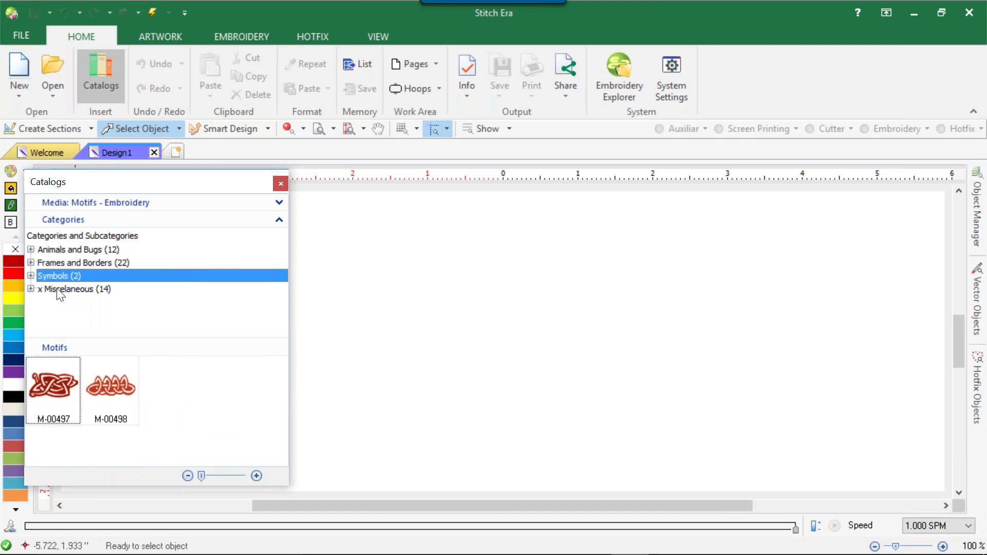
pyautogui.click(57, 289)
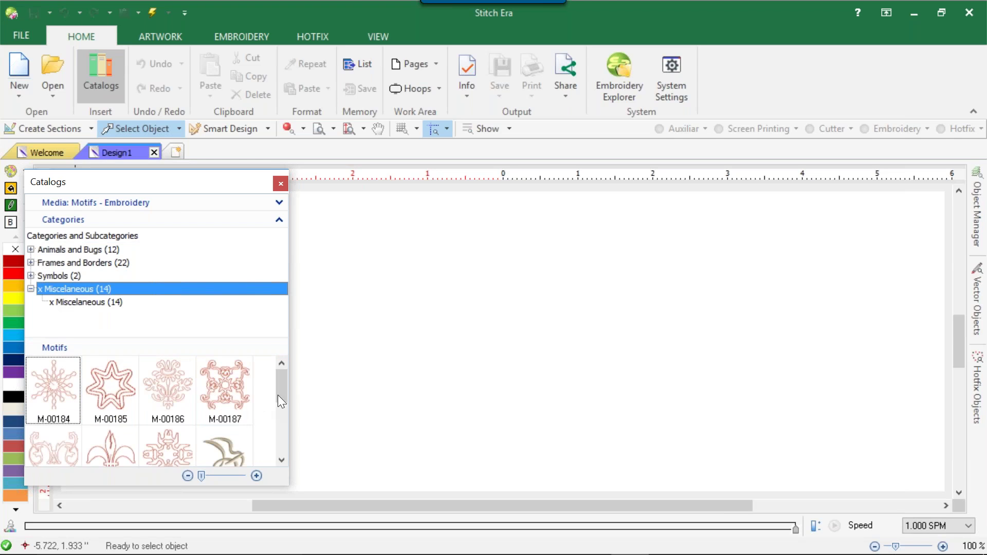
pyautogui.scroll(-1, 274, 401)
pyautogui.moveTo(274, 400); pyautogui.dragTo(270, 360)
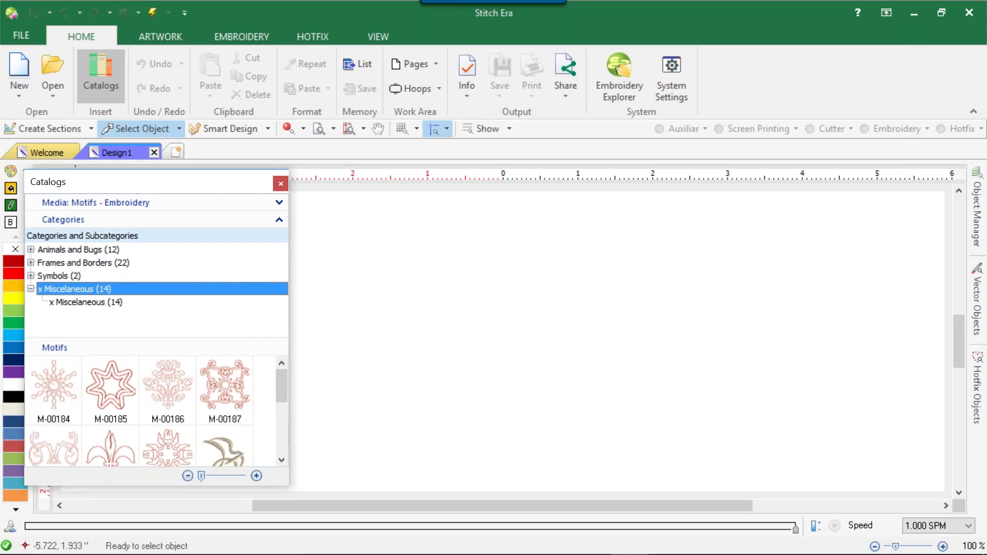
pyautogui.click(284, 218)
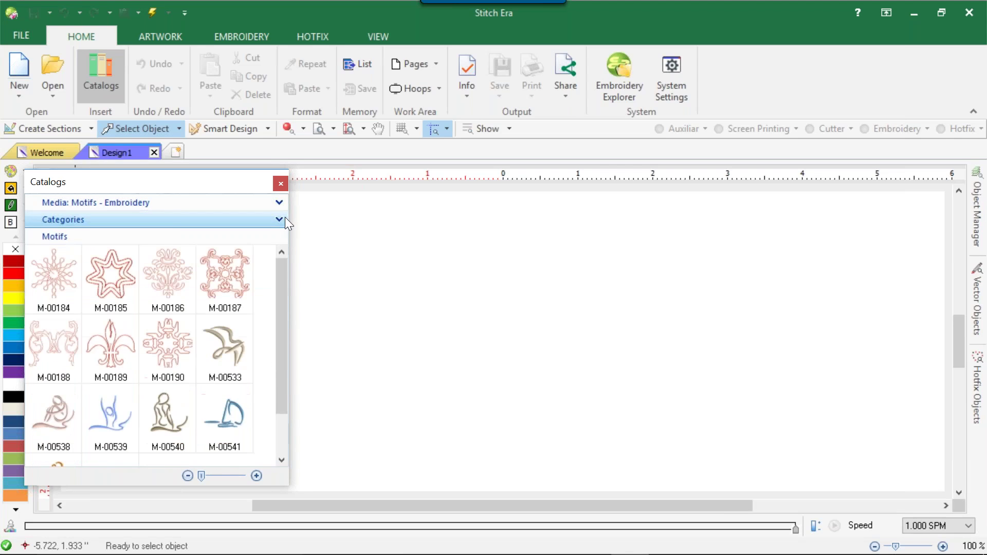
pyautogui.click(281, 184)
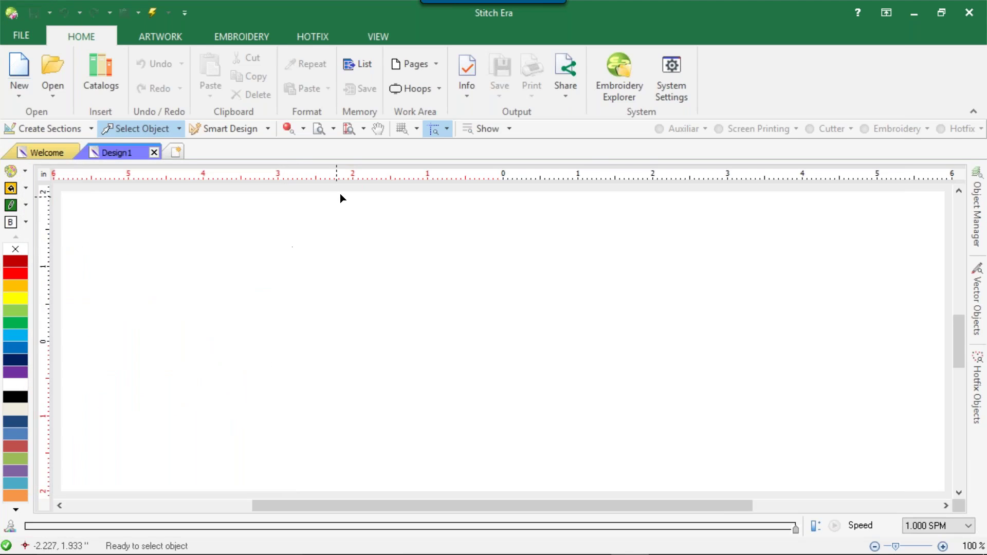
# - Start an embroidery Lettering object and browse the digitized fonts down to the locked ones
pyautogui.click(256, 38)
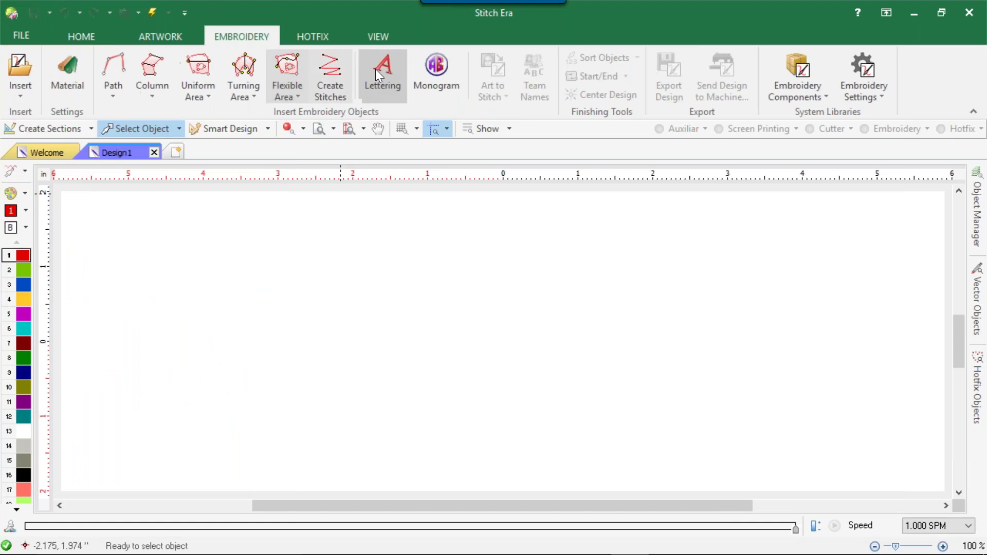
pyautogui.click(387, 61)
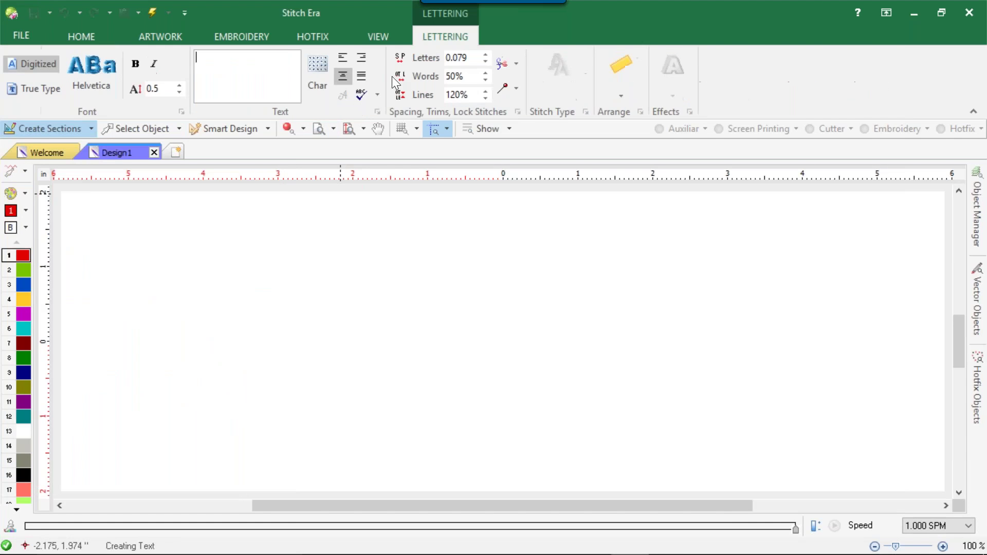
pyautogui.click(85, 65)
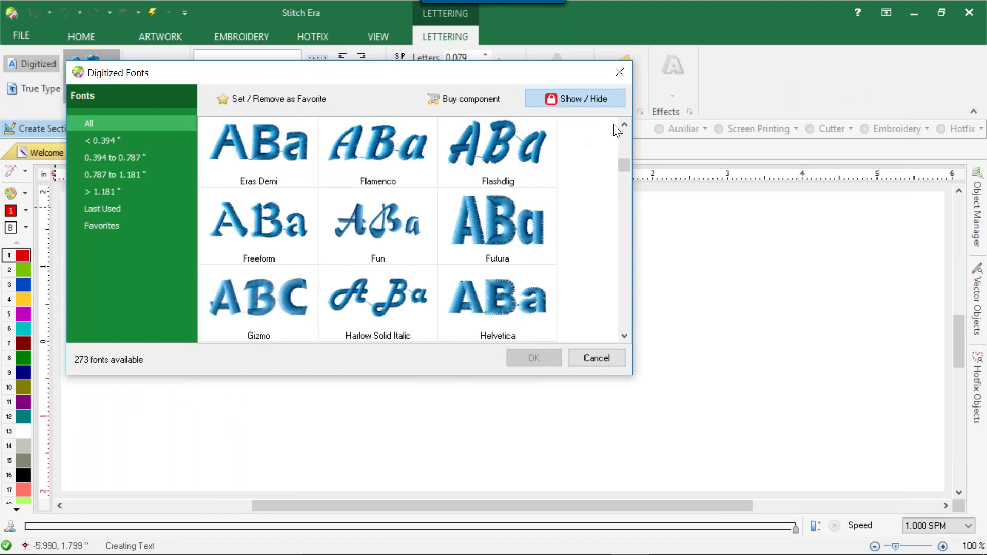
pyautogui.moveTo(624, 165)
pyautogui.mouseDown()
pyautogui.moveTo(619, 124)
pyautogui.moveTo(622, 181)
pyautogui.mouseUp()
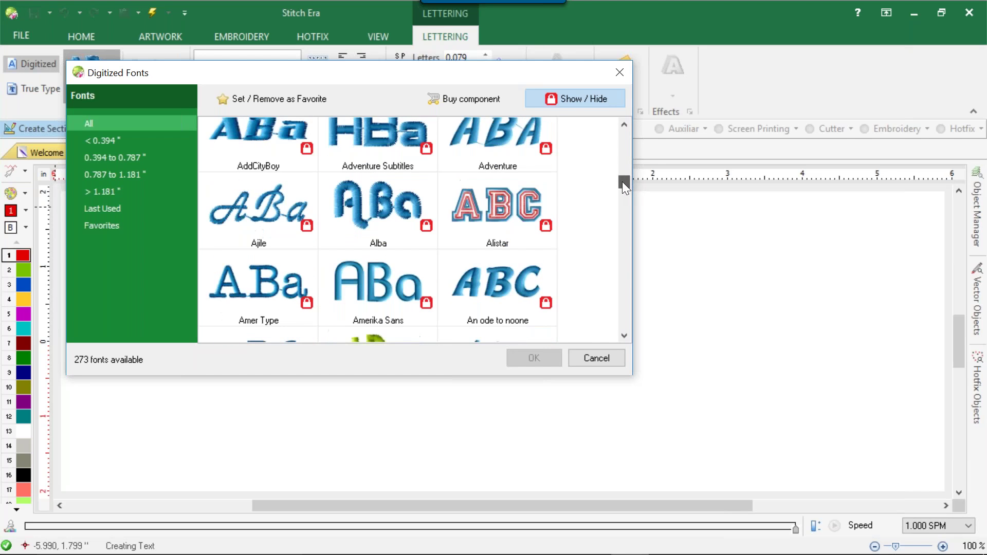
# - Examine the purchase options for the locked Alistar font and the packs EL-PR0708 and EX-OPT01, without buying or choosing a font
pyautogui.click(503, 230)
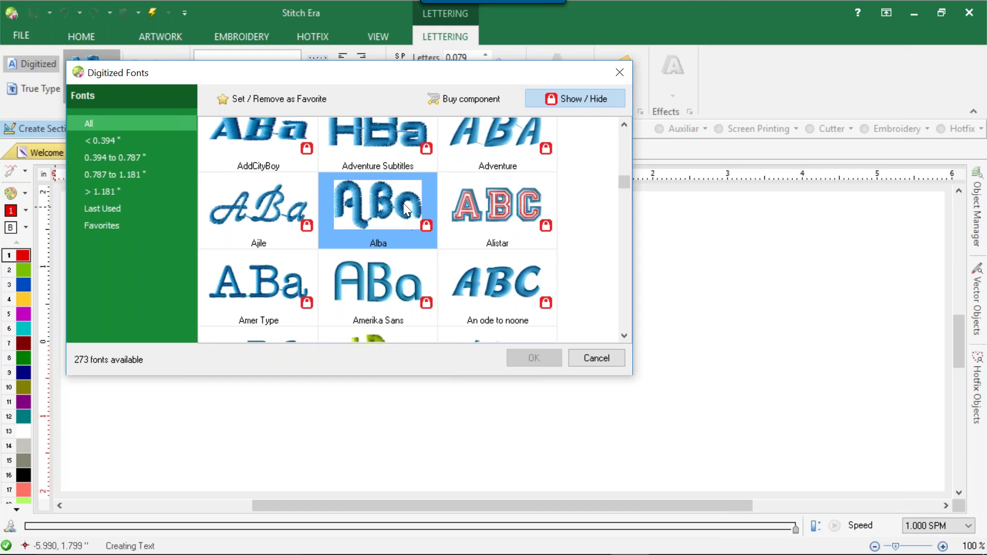
pyautogui.click(467, 200)
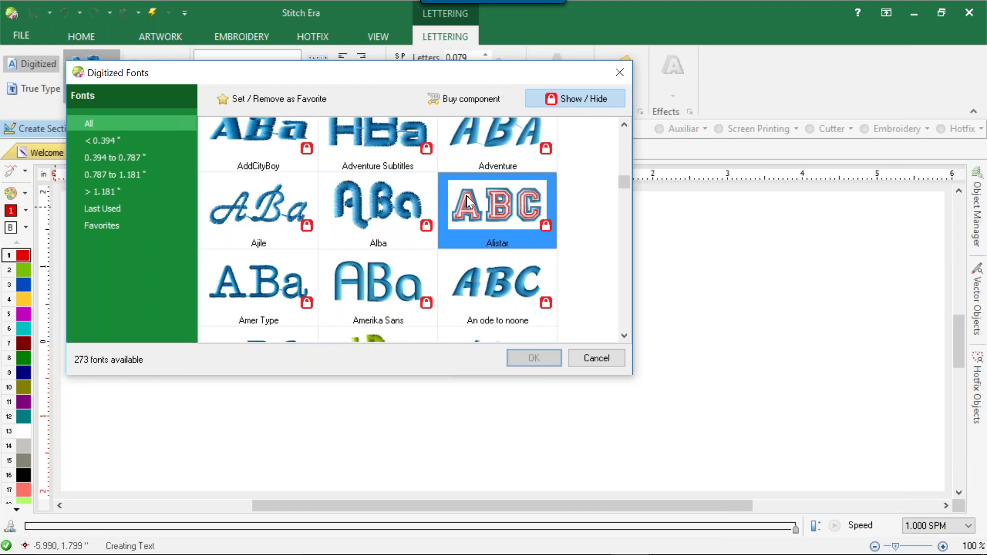
pyautogui.doubleClick(492, 219)
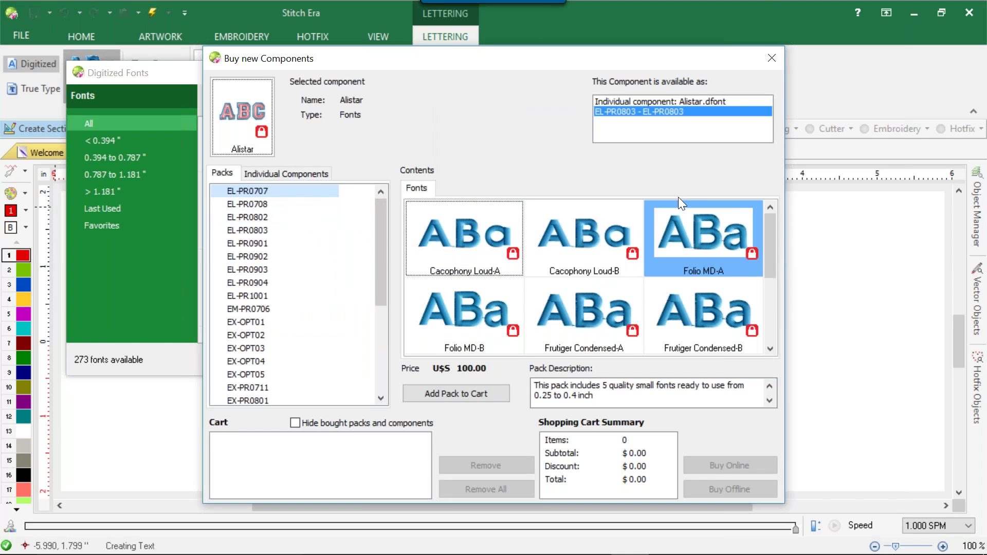
pyautogui.moveTo(774, 239); pyautogui.dragTo(758, 224)
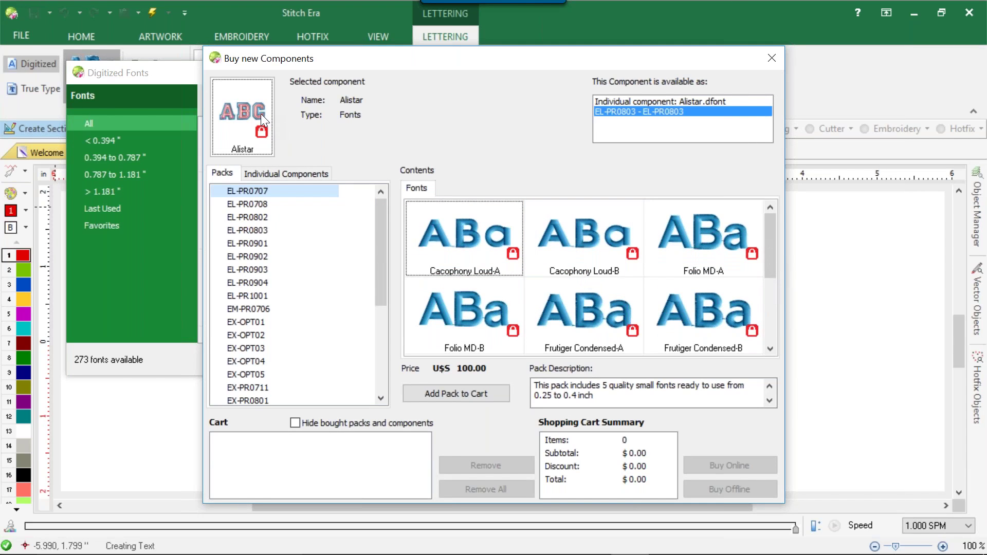
pyautogui.click(245, 205)
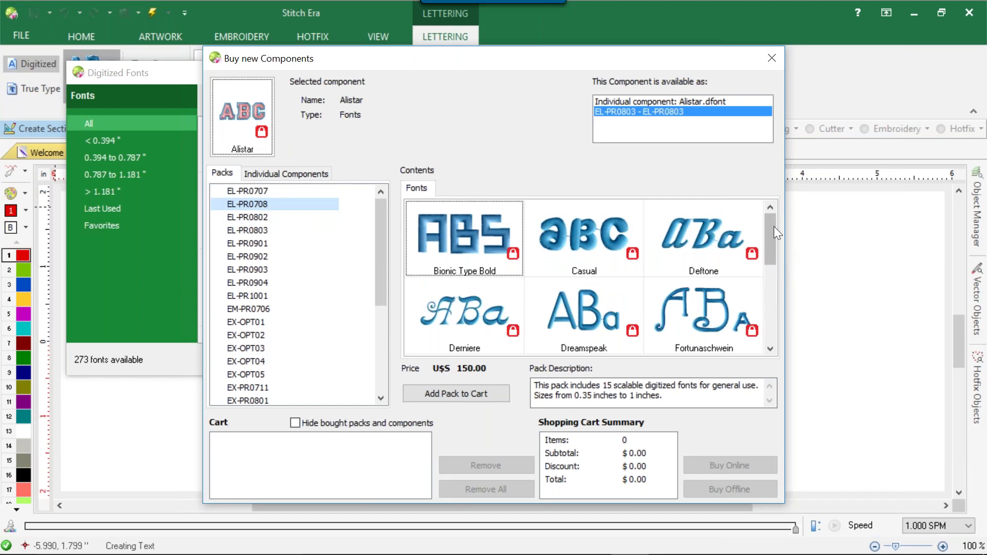
pyautogui.moveTo(771, 226); pyautogui.dragTo(606, 318)
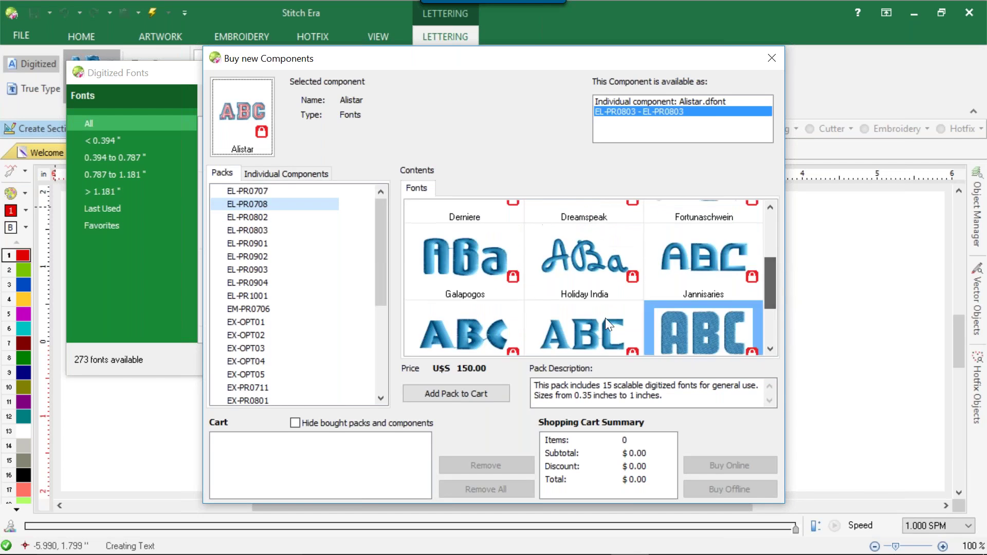
pyautogui.click(319, 322)
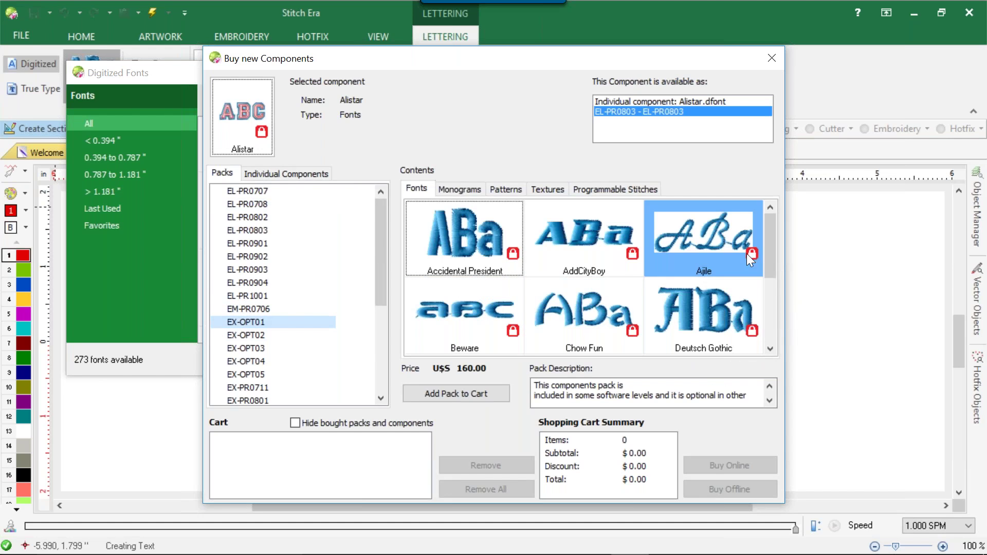
pyautogui.moveTo(771, 246); pyautogui.dragTo(784, 326)
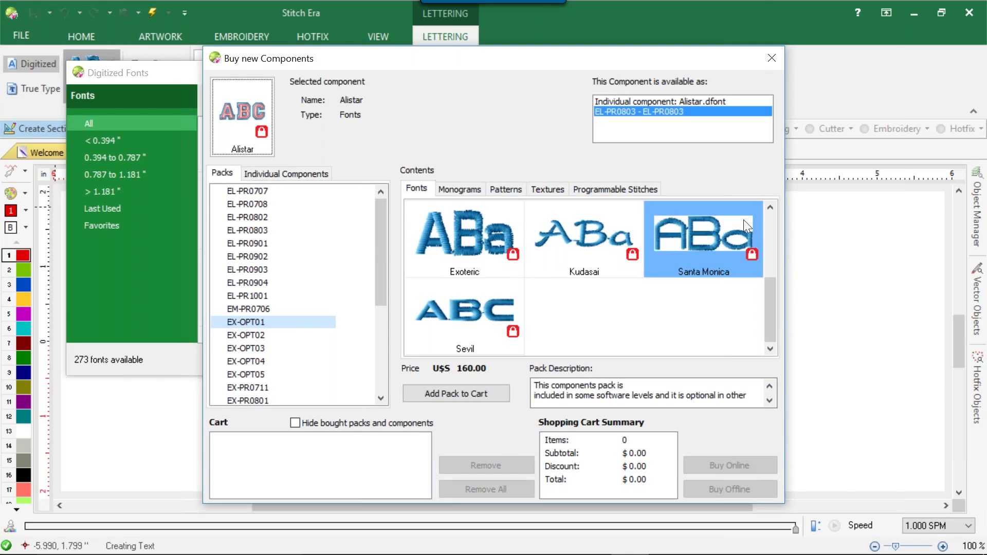
pyautogui.click(770, 58)
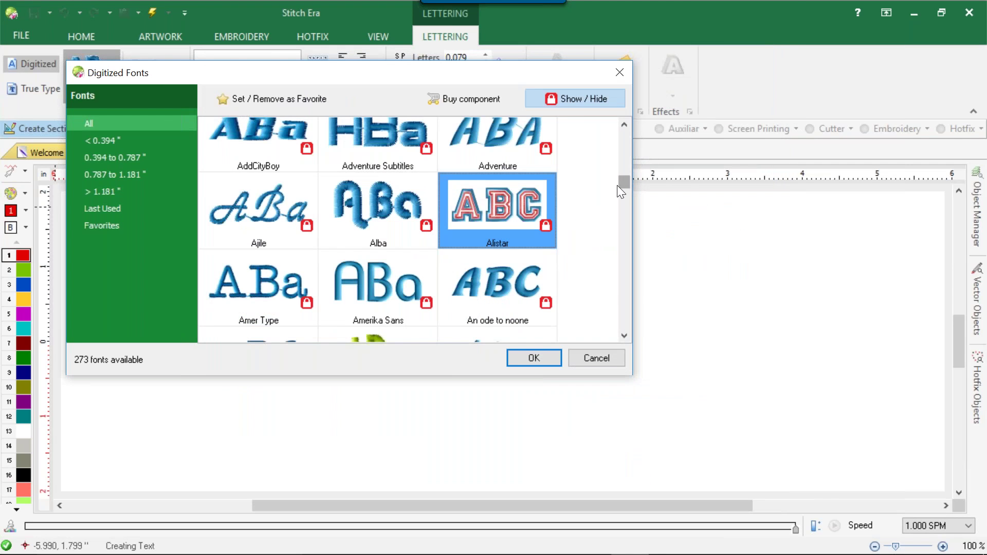
pyautogui.moveTo(621, 188); pyautogui.dragTo(624, 131)
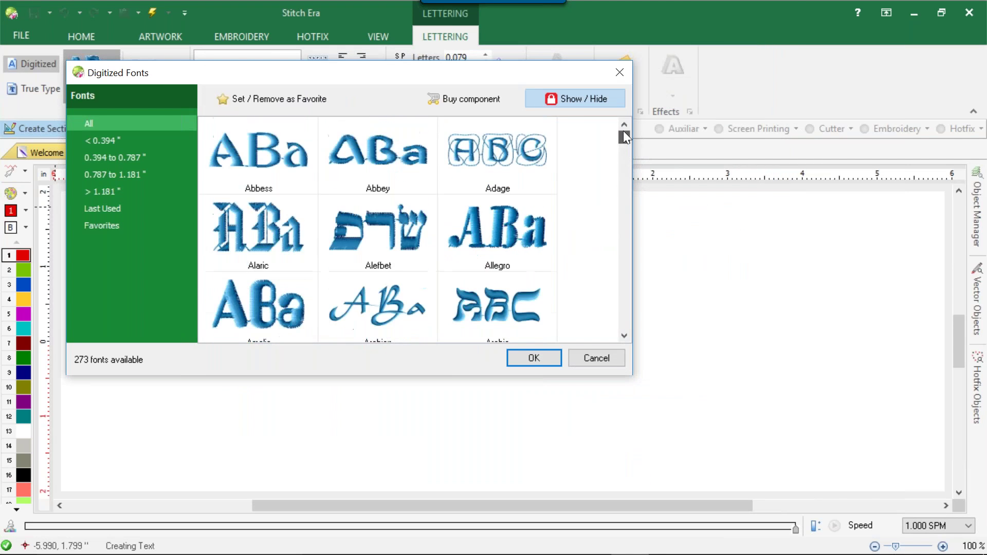
pyautogui.click(619, 73)
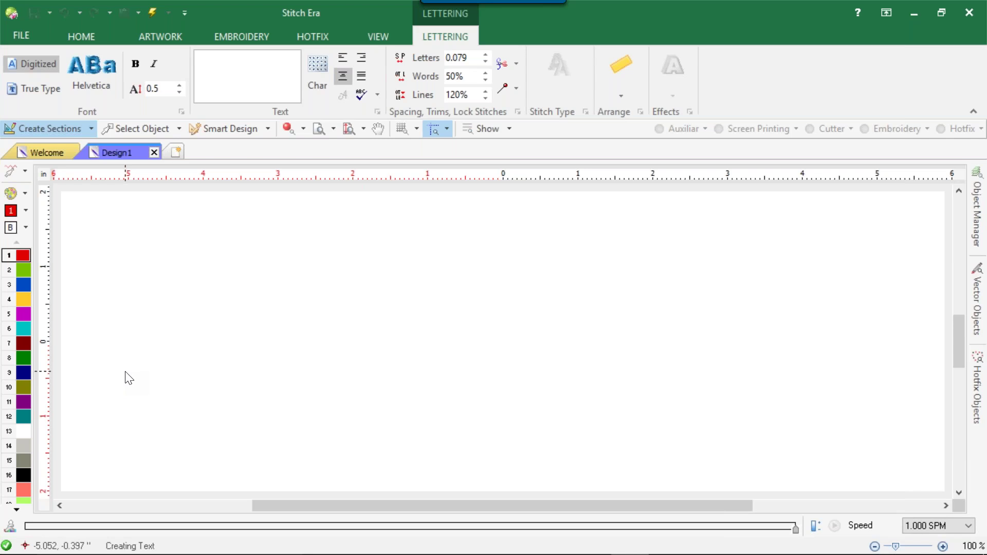
# - Insert the Memorial Day image named untitled from the Images - Raster catalog into Design1, and close the Catalogs
pyautogui.click(76, 36)
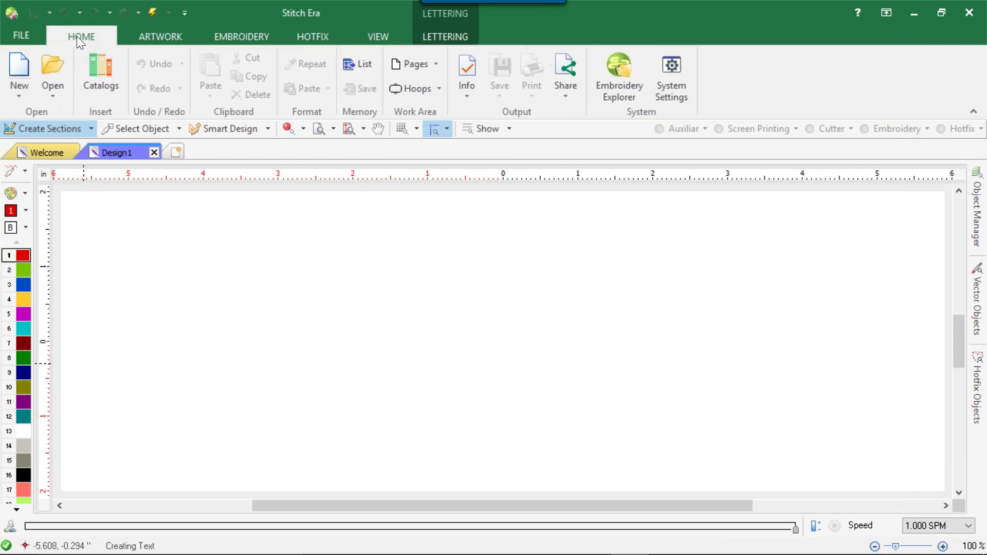
pyautogui.click(93, 75)
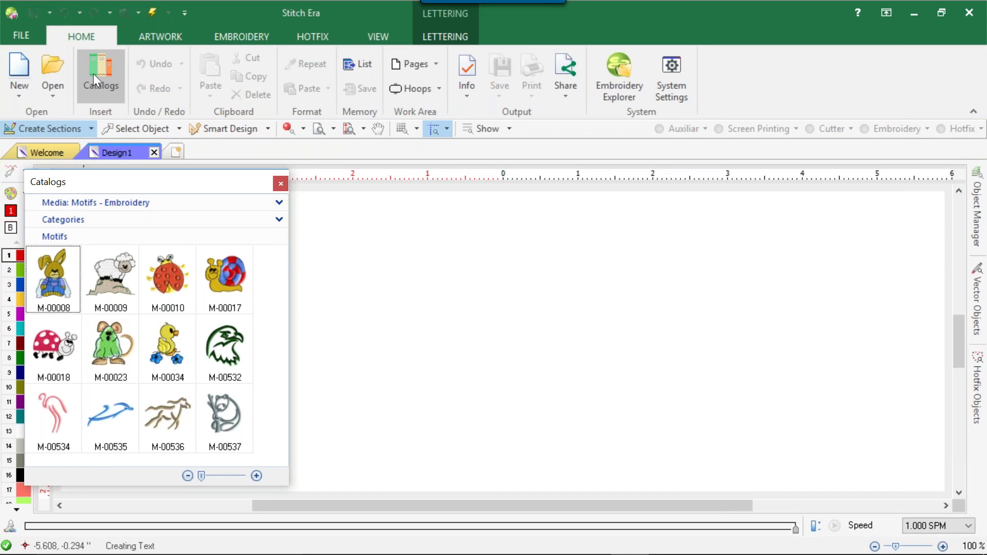
pyautogui.click(88, 35)
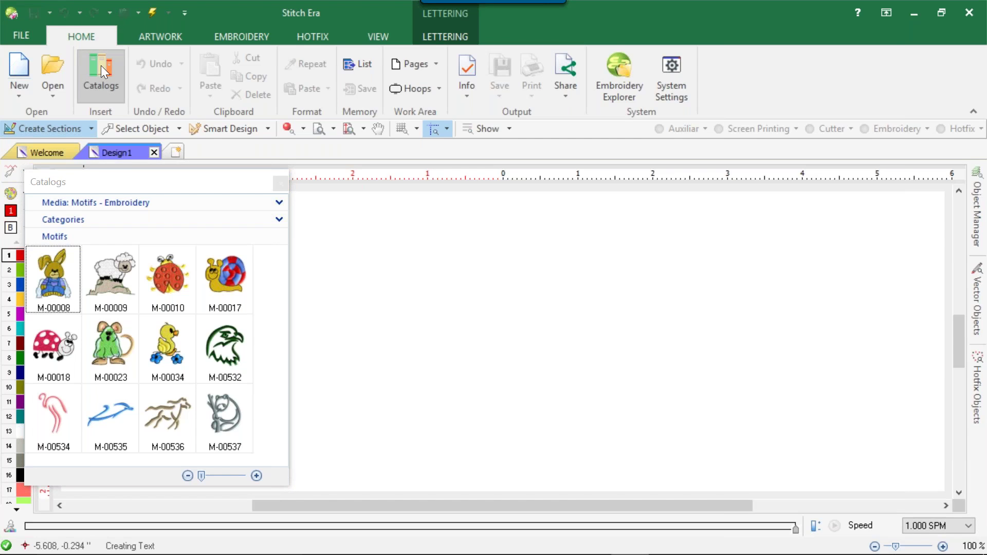
pyautogui.click(279, 203)
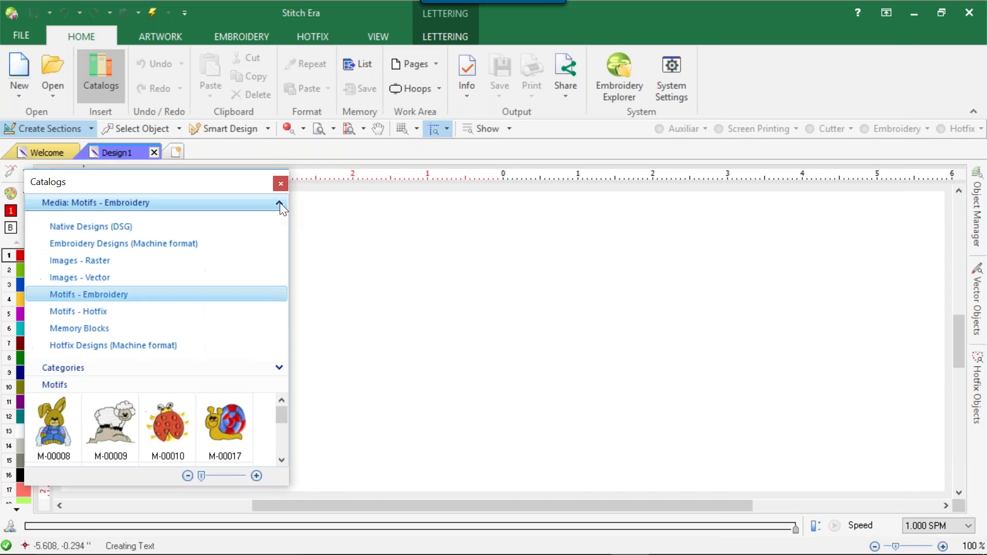
pyautogui.click(148, 260)
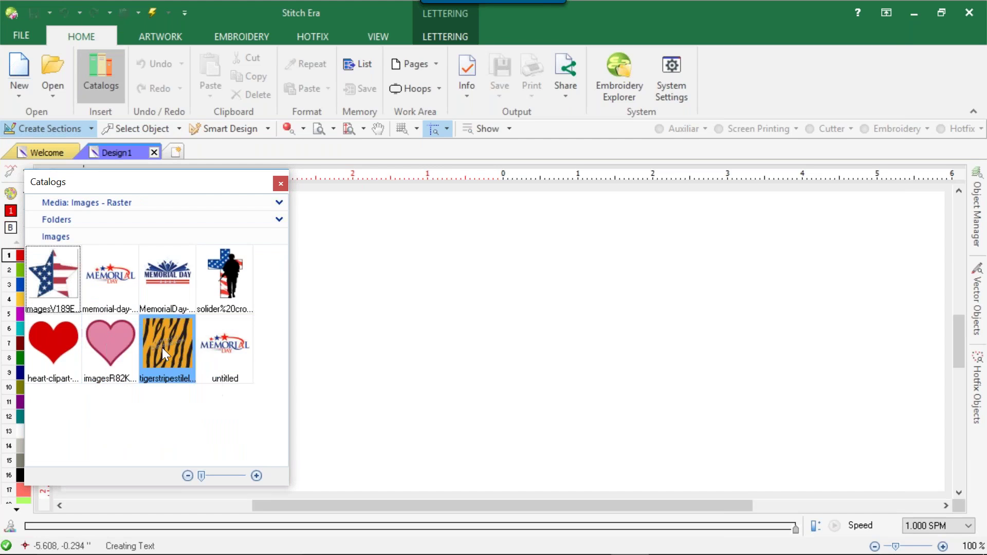
pyautogui.doubleClick(214, 342)
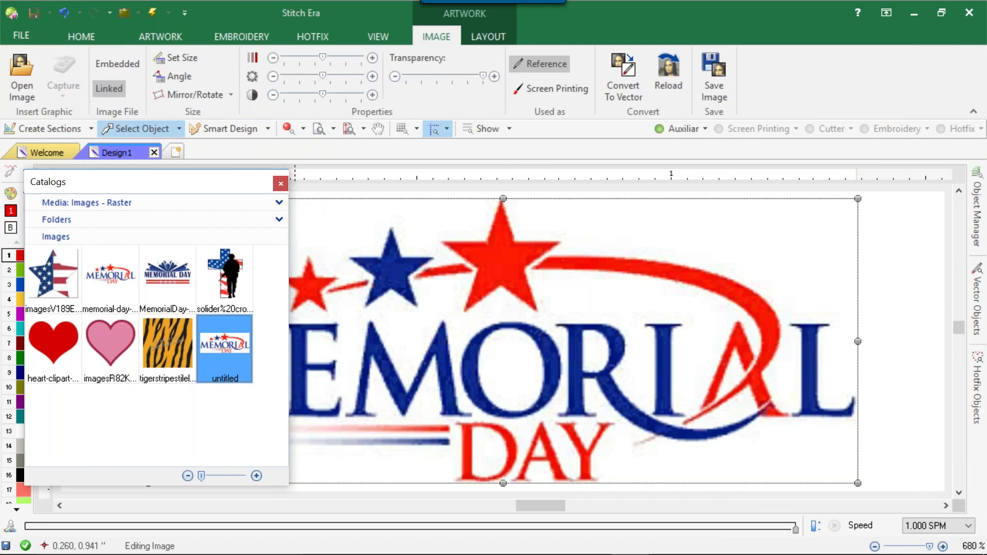
pyautogui.click(281, 184)
# - Examine the inserted Memorial Day image up close around the large red star and the swoosh
pyautogui.scroll(-2, 499, 358)
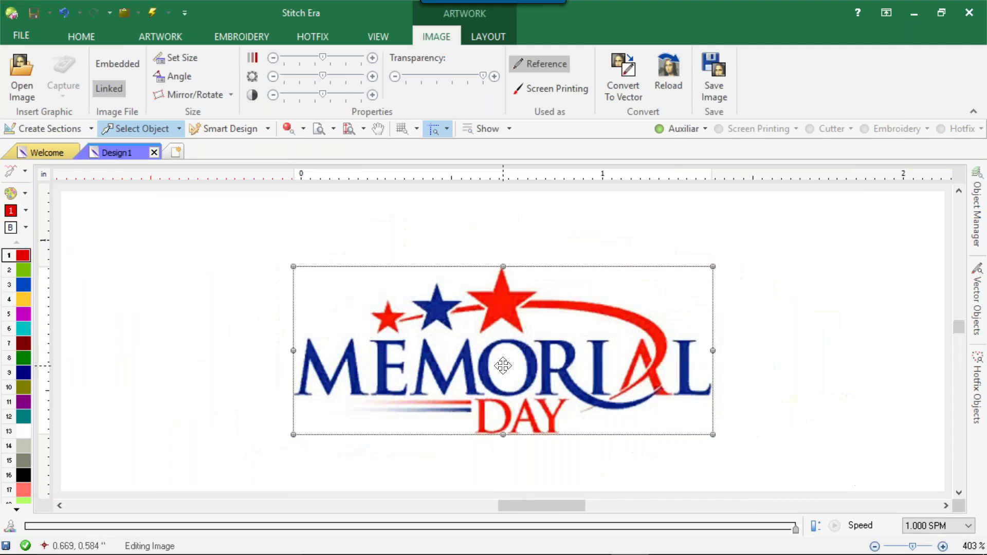
pyautogui.scroll(1, 640, 357)
pyautogui.scroll(1, 640, 357)
pyautogui.scroll(-1, 643, 357)
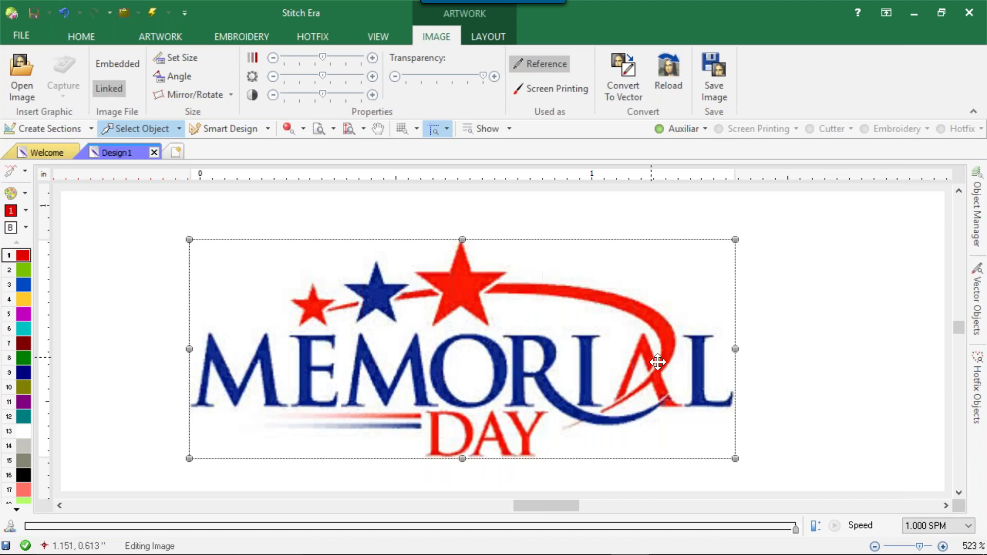
pyautogui.scroll(6, 472, 296)
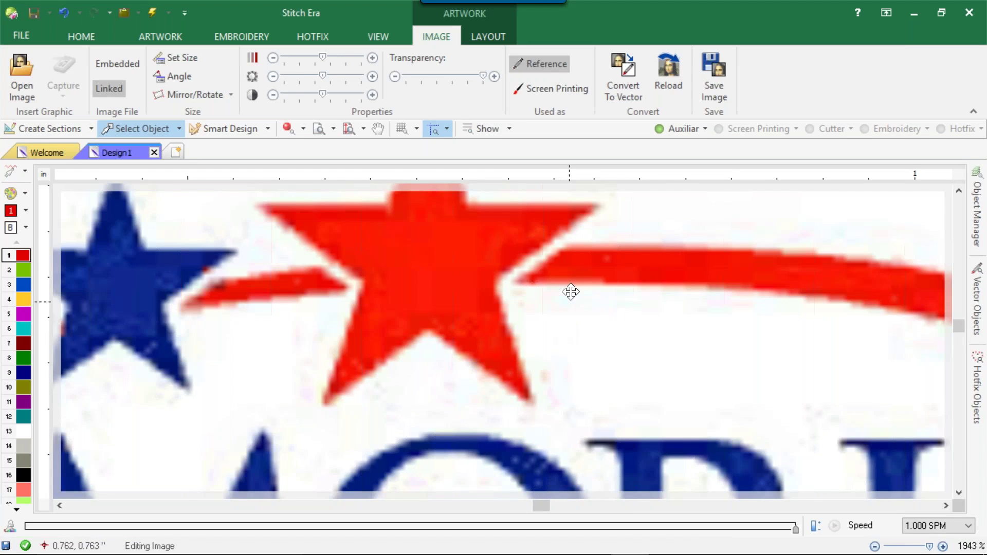
# - Examine the Memorial Day image's star edges and the R, I and A lettering up close, and return to the whole image
pyautogui.scroll(1, 569, 278)
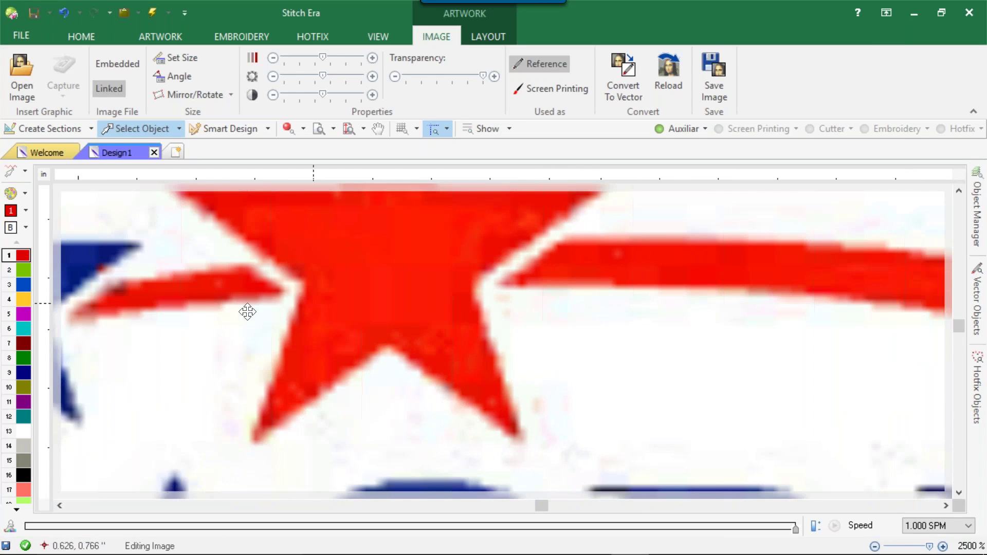
pyautogui.scroll(-2, 249, 305)
pyautogui.scroll(-3, 252, 311)
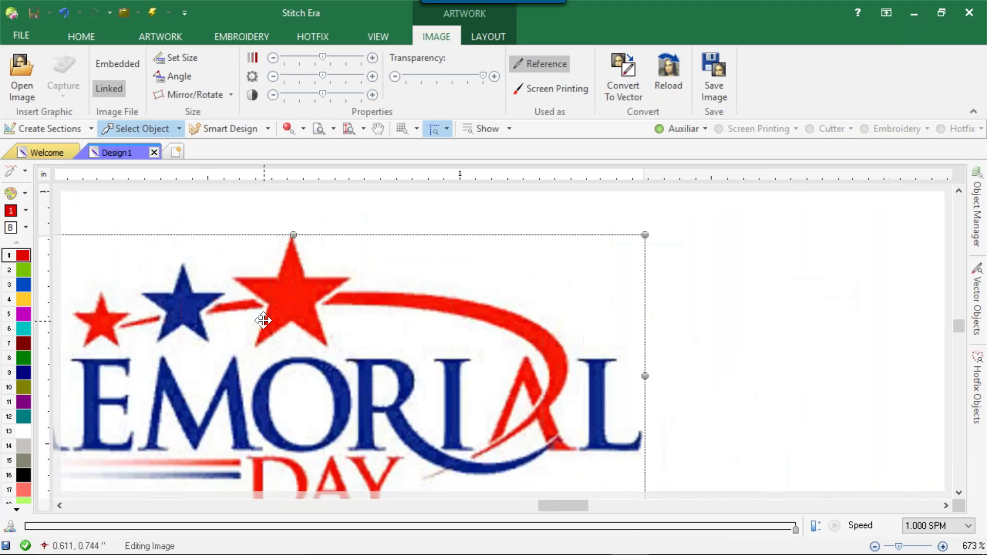
pyautogui.scroll(5, 427, 445)
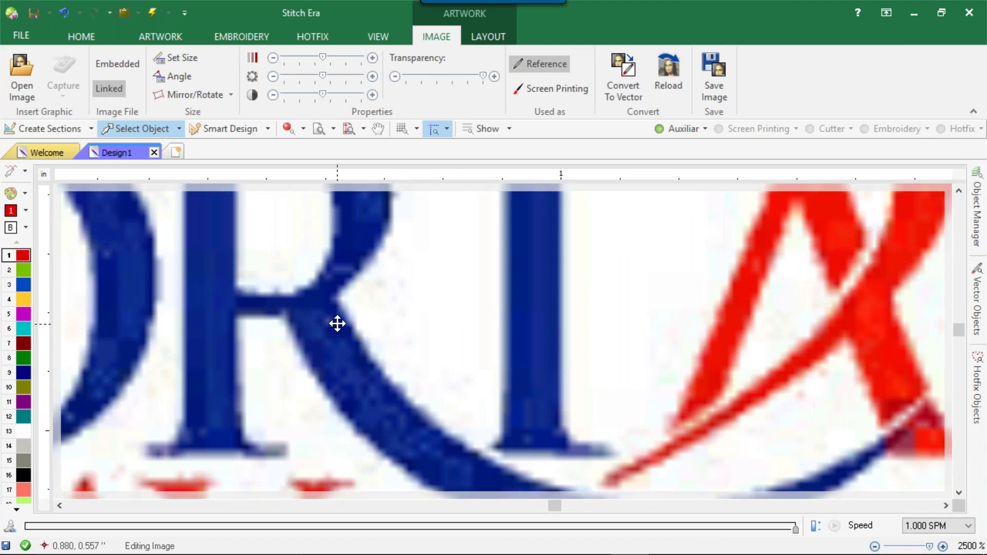
pyautogui.scroll(-7, 338, 326)
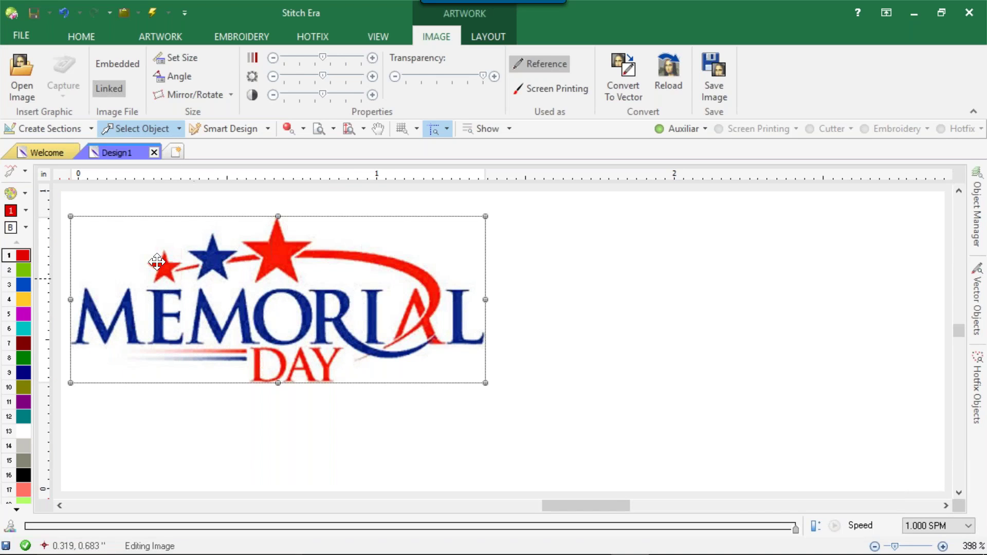
# - Open the Catalogs, switch to the Windows desktop and open the Clip Art folder
pyautogui.click(89, 42)
pyautogui.click(91, 70)
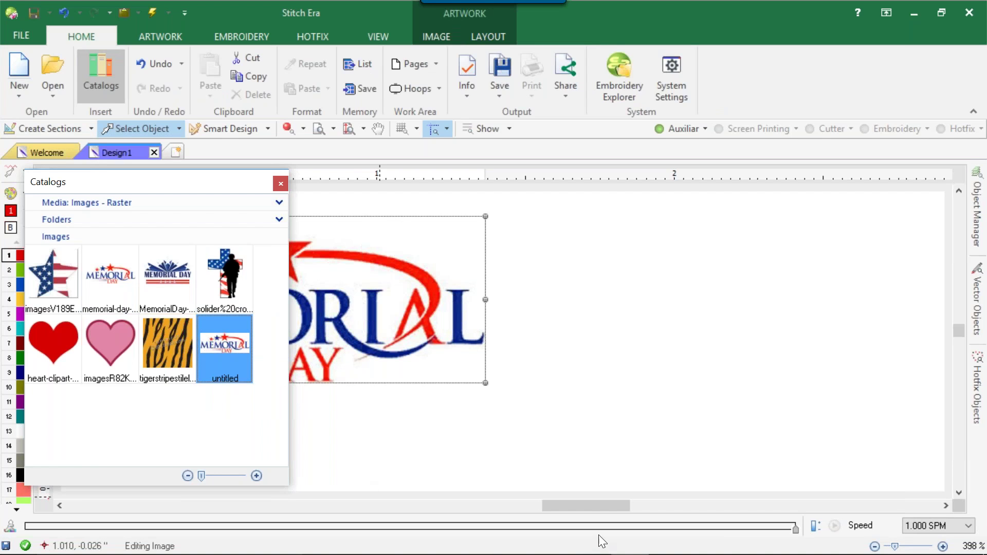
pyautogui.moveTo(603, 541)
pyautogui.rightClick(682, 535)
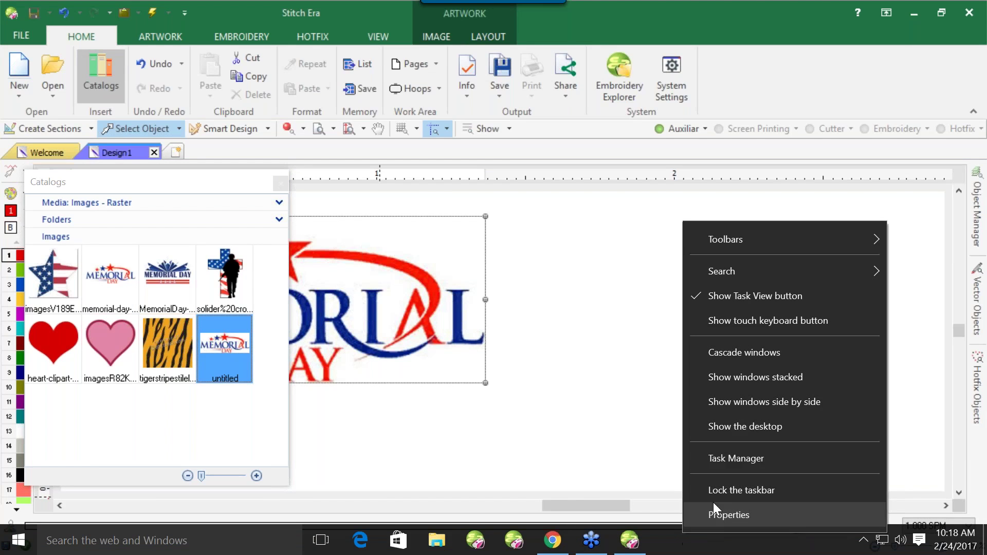
pyautogui.click(742, 425)
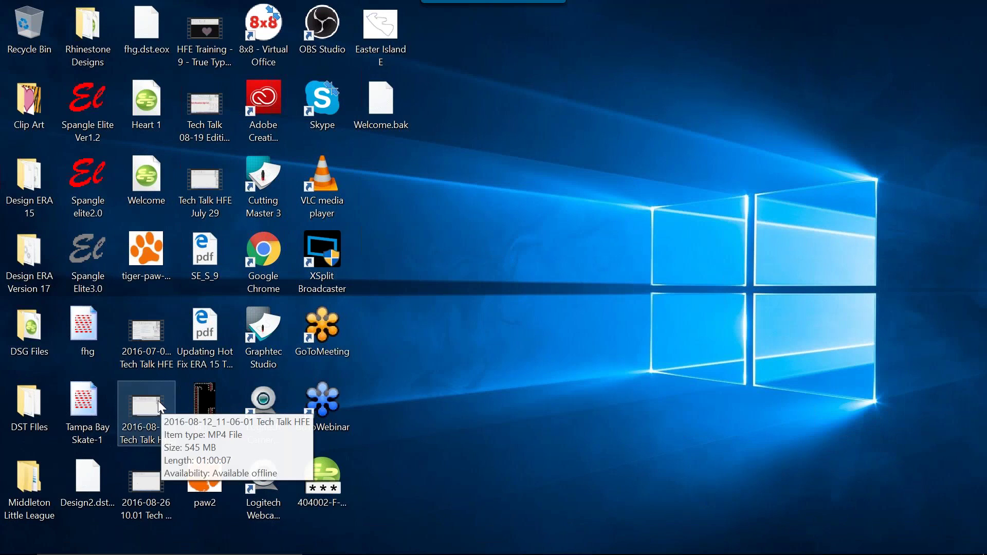
pyautogui.doubleClick(36, 107)
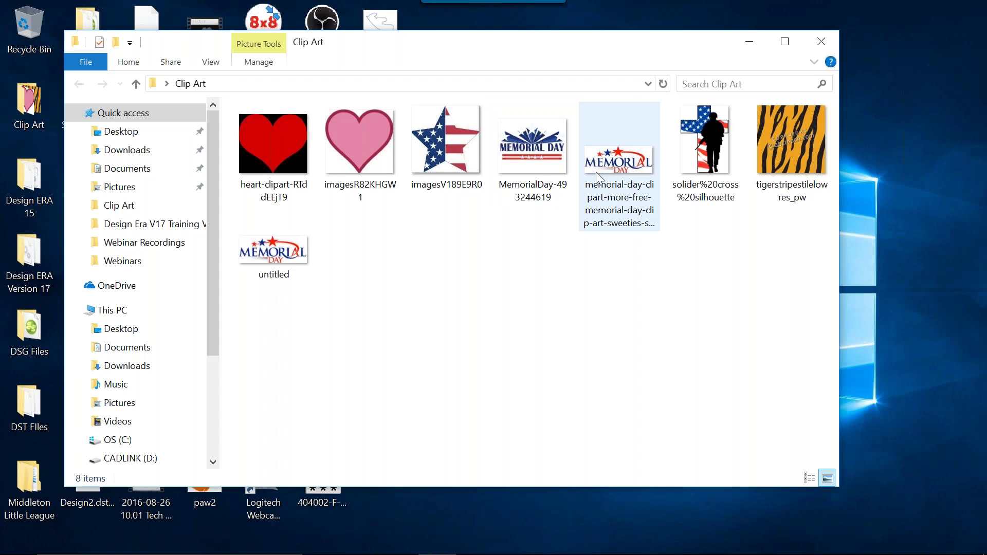
# - Check the pixel dimensions in the detailed file properties of the untitled image, and close the properties
pyautogui.rightClick(265, 257)
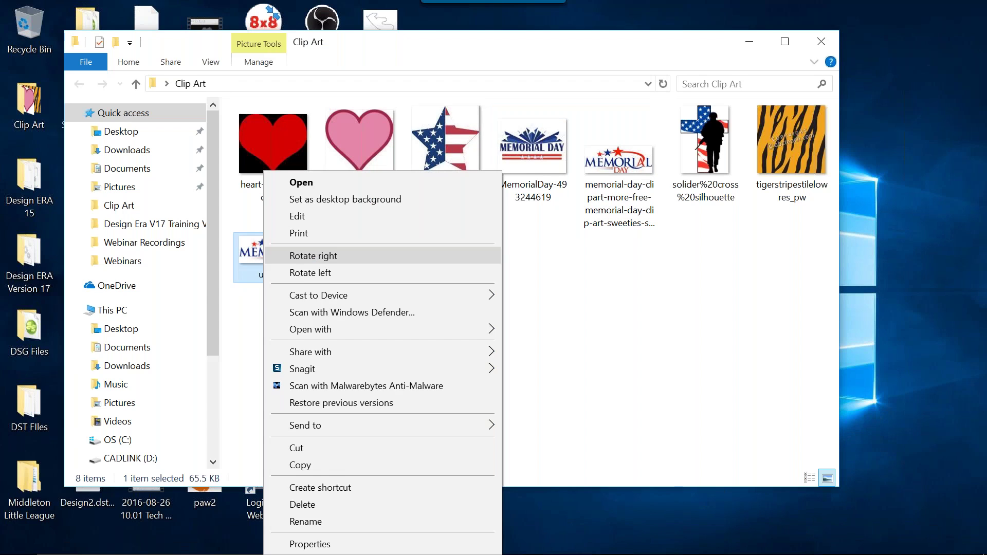
pyautogui.click(293, 548)
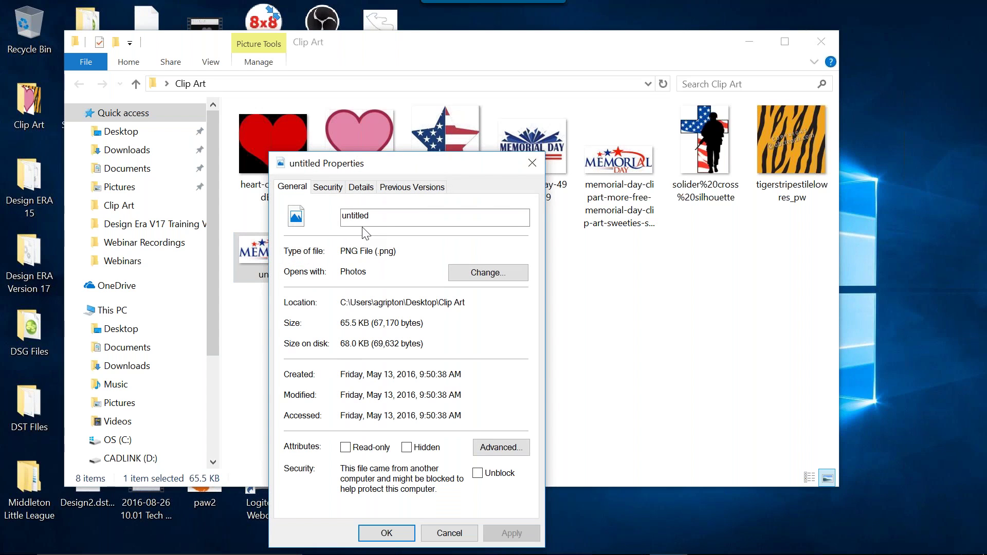
pyautogui.click(328, 188)
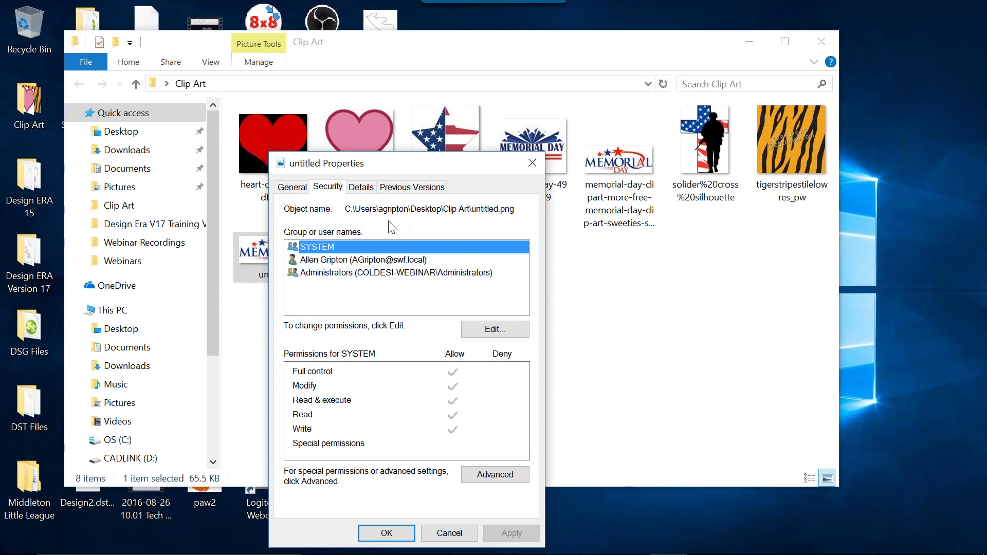
pyautogui.click(373, 187)
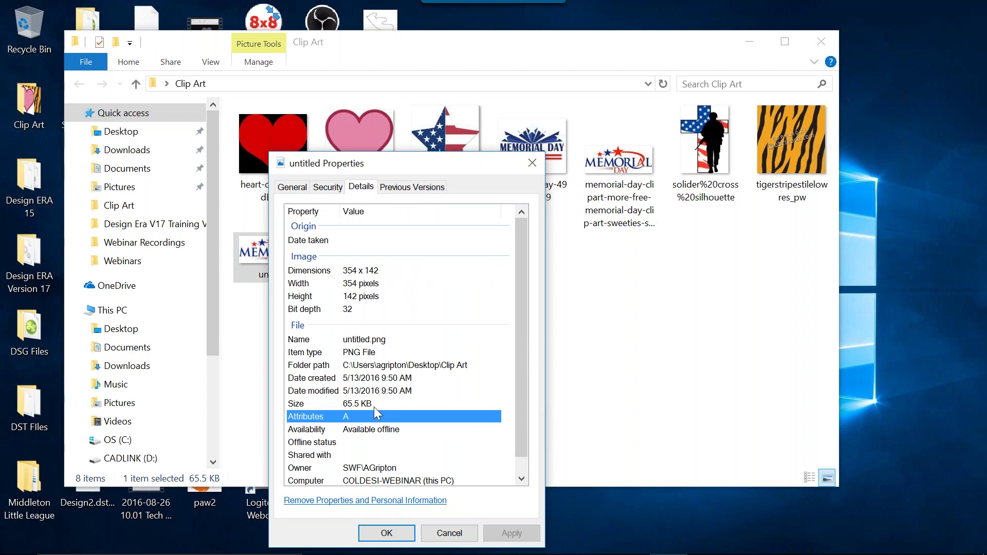
pyautogui.click(360, 269)
pyautogui.scroll(-1, 382, 329)
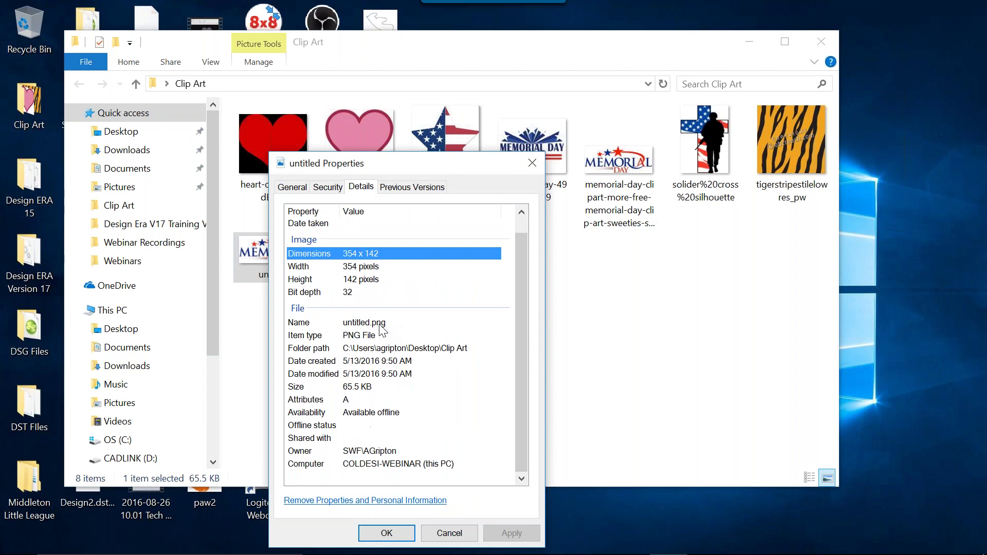
pyautogui.click(365, 261)
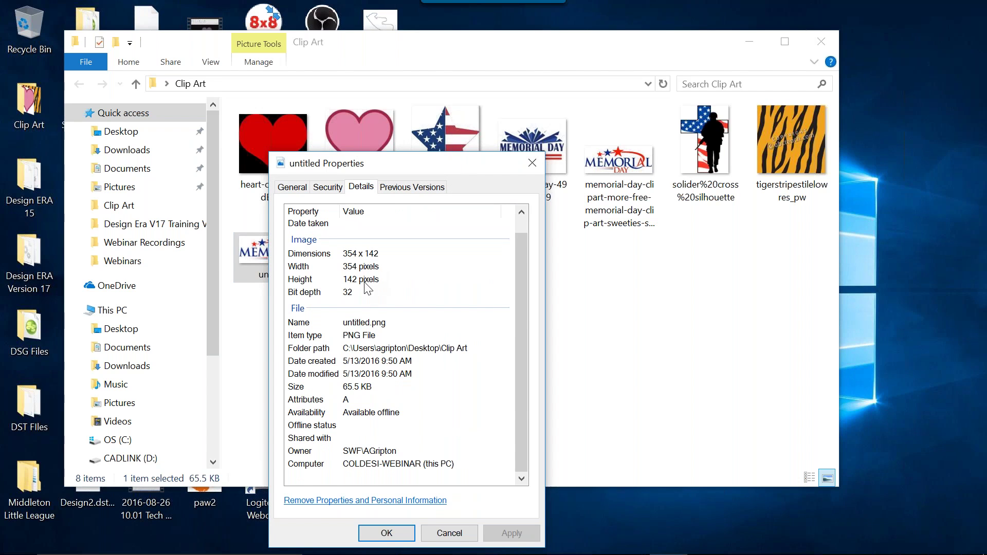
pyautogui.click(527, 167)
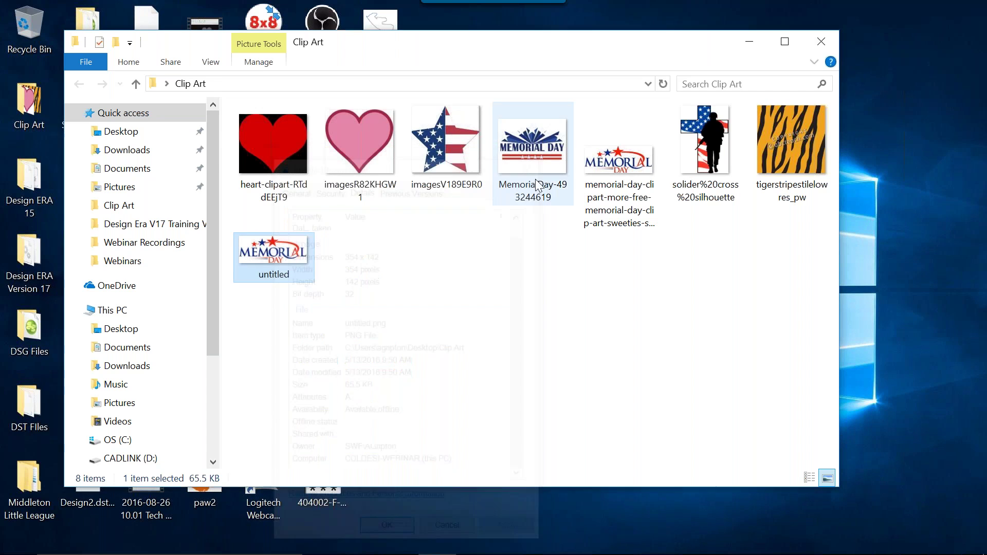
# - Check the pixel width and height in the detailed file properties of the memorial-day-clipart-more-free image
pyautogui.click(622, 177)
pyautogui.rightClick(621, 176)
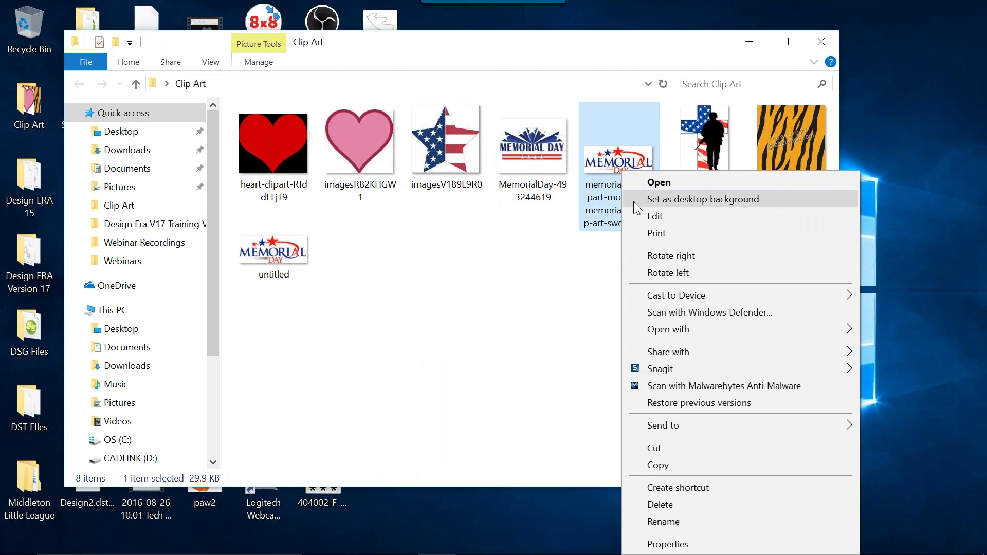
pyautogui.click(647, 545)
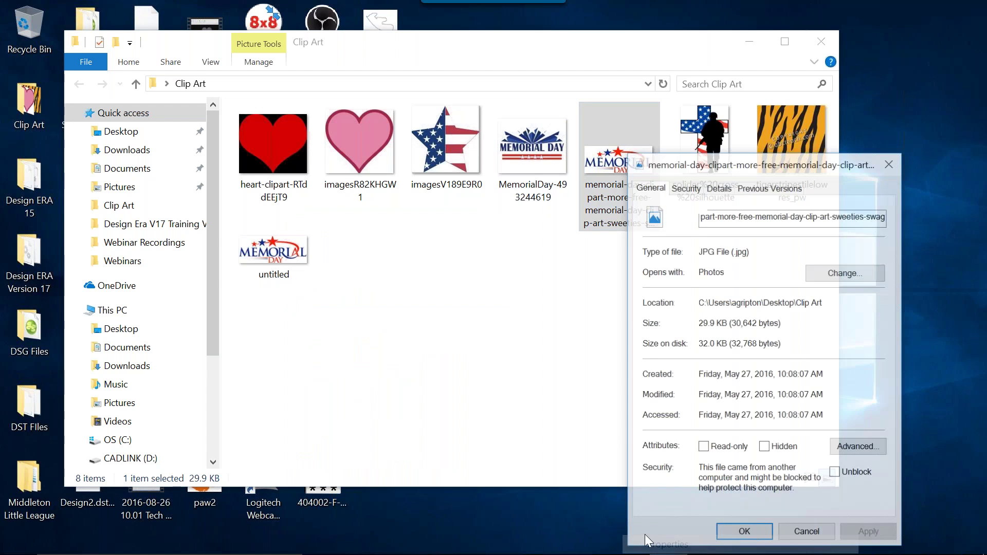
pyautogui.moveTo(719, 171); pyautogui.dragTo(422, 246)
pyautogui.click(424, 265)
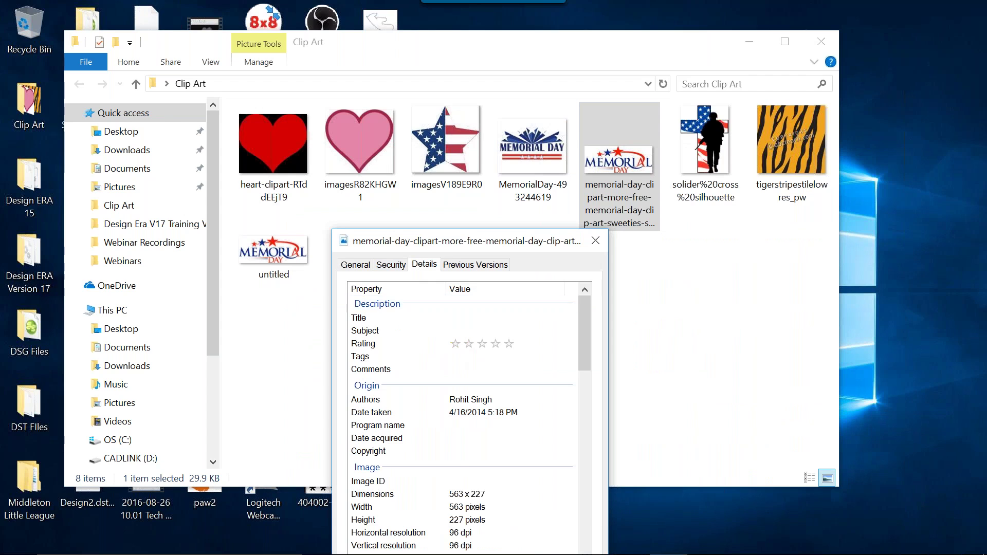
pyautogui.scroll(-2, 479, 442)
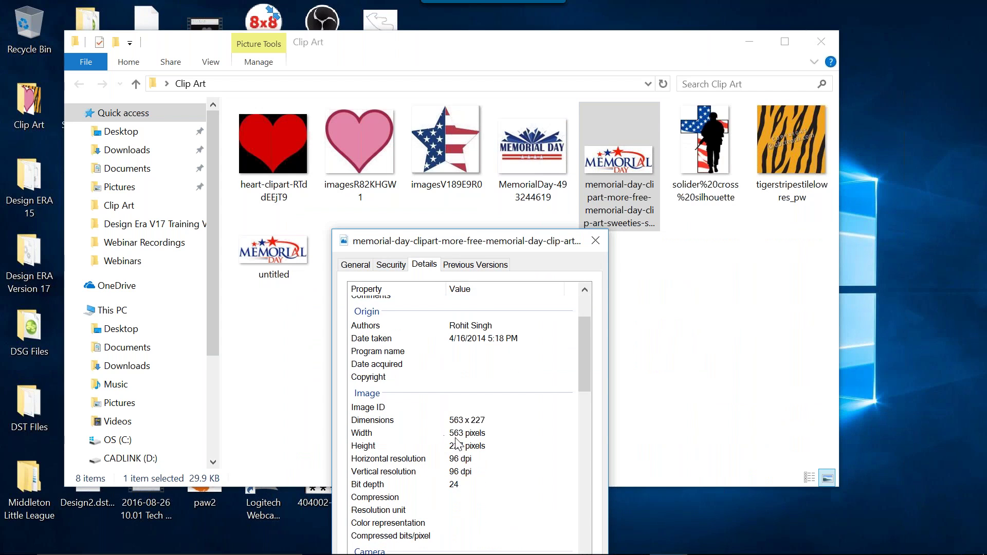
pyautogui.click(464, 435)
pyautogui.click(470, 448)
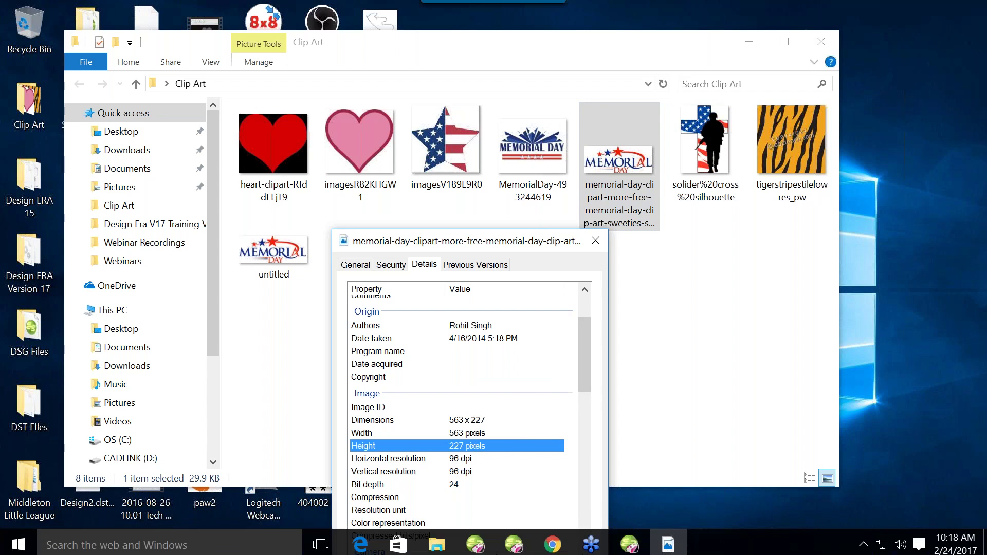
# - Switch back to Stitch Era, close the Clip Art folder and the file properties, and open the Catalogs
pyautogui.click(513, 540)
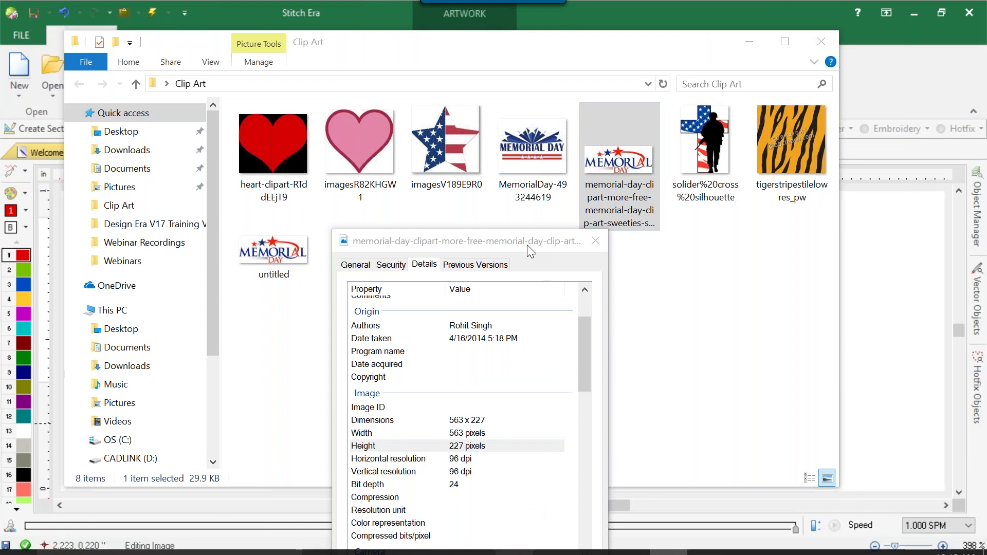
pyautogui.click(677, 308)
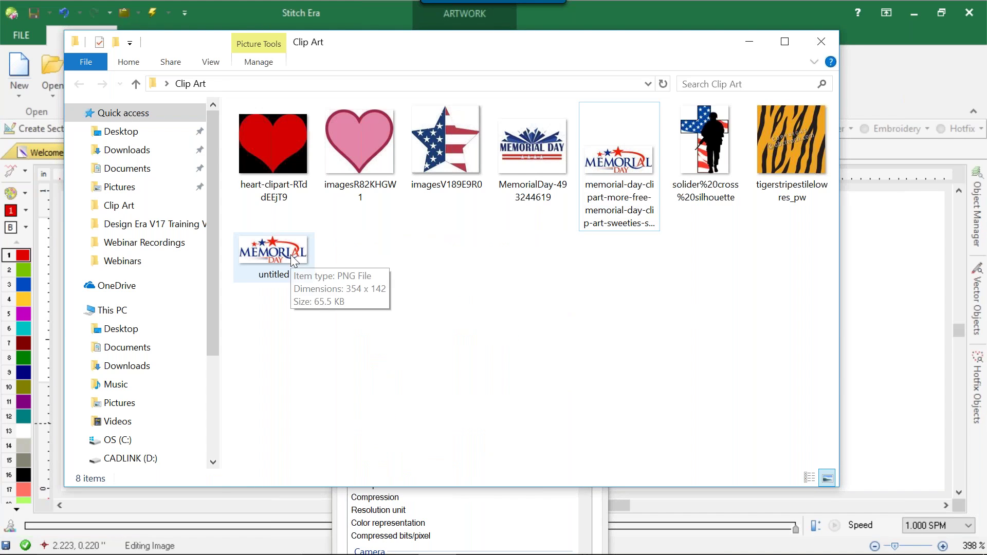
pyautogui.click(821, 43)
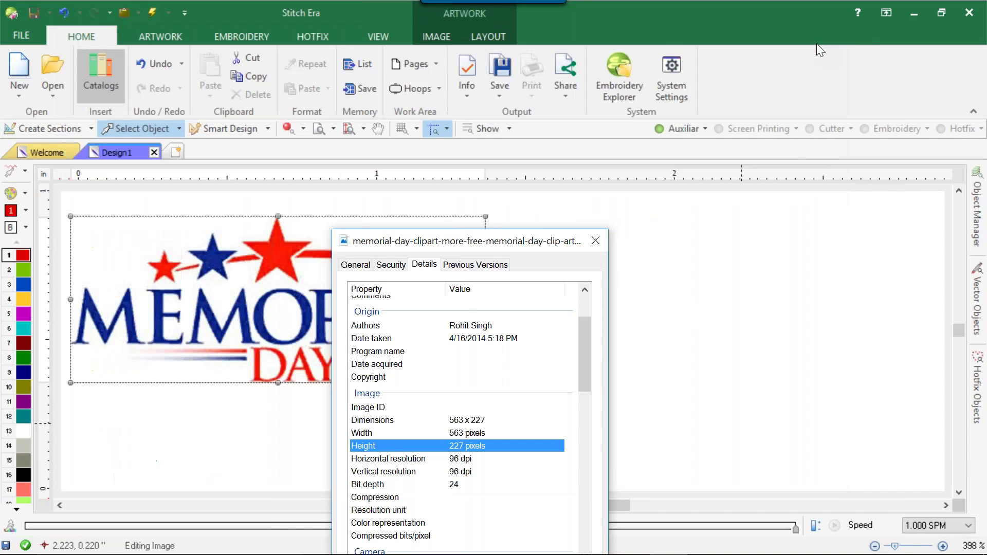
pyautogui.click(595, 240)
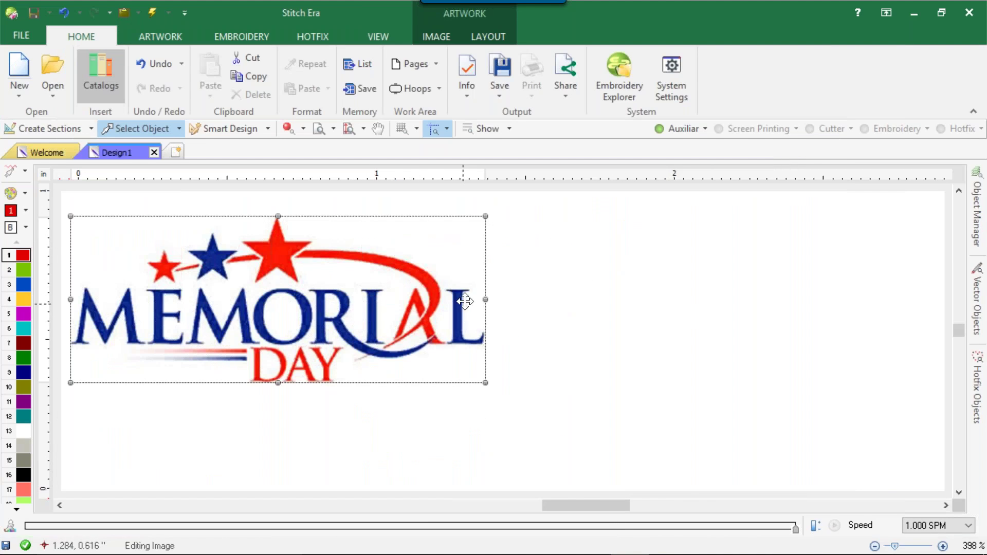
pyautogui.scroll(-1, 465, 301)
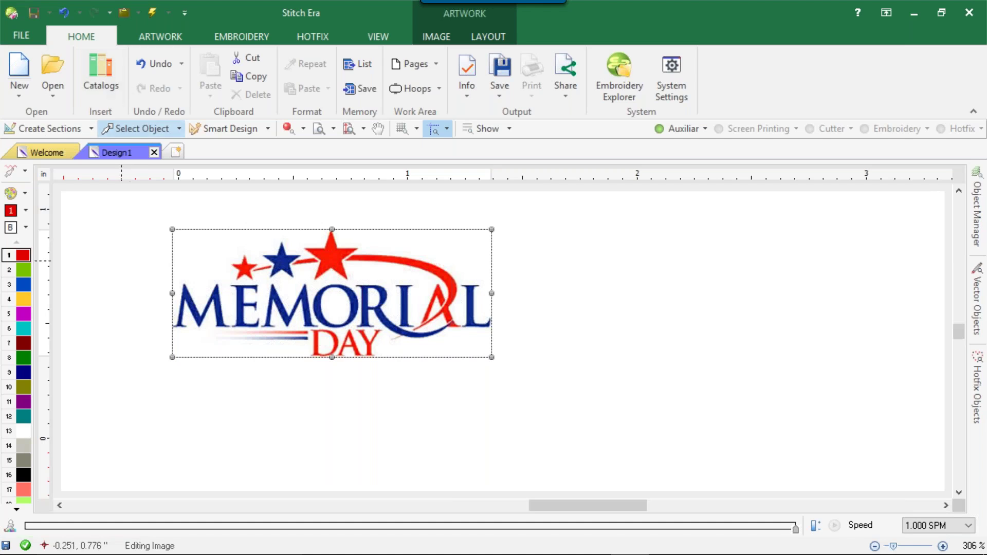
pyautogui.click(103, 67)
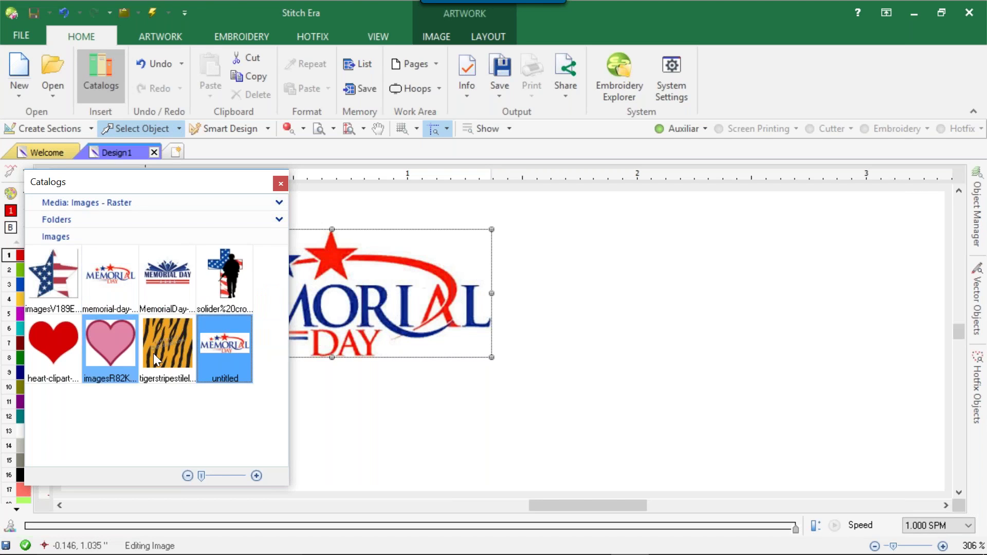
pyautogui.click(226, 434)
pyautogui.click(227, 352)
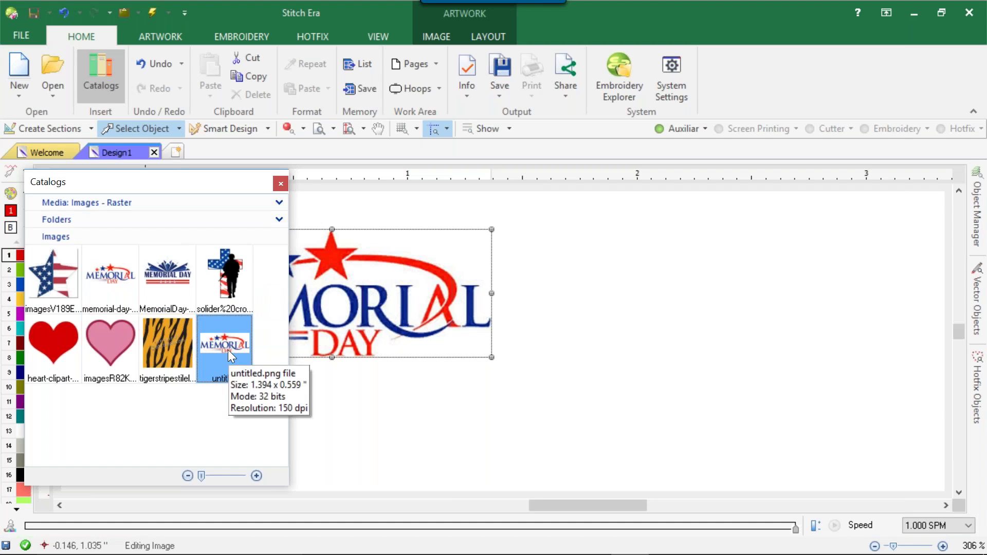
pyautogui.moveTo(648, 279); pyautogui.dragTo(648, 279)
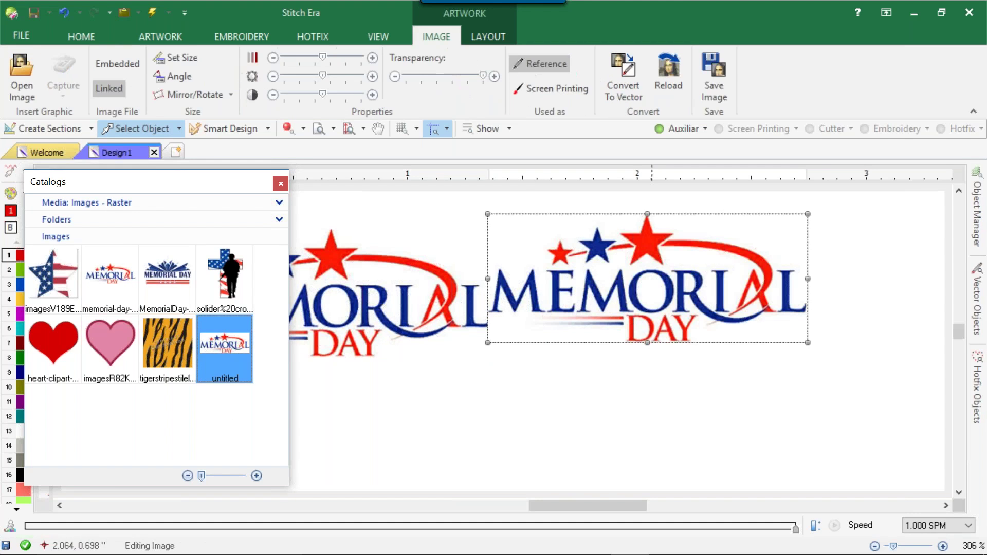
pyautogui.press('Delete')
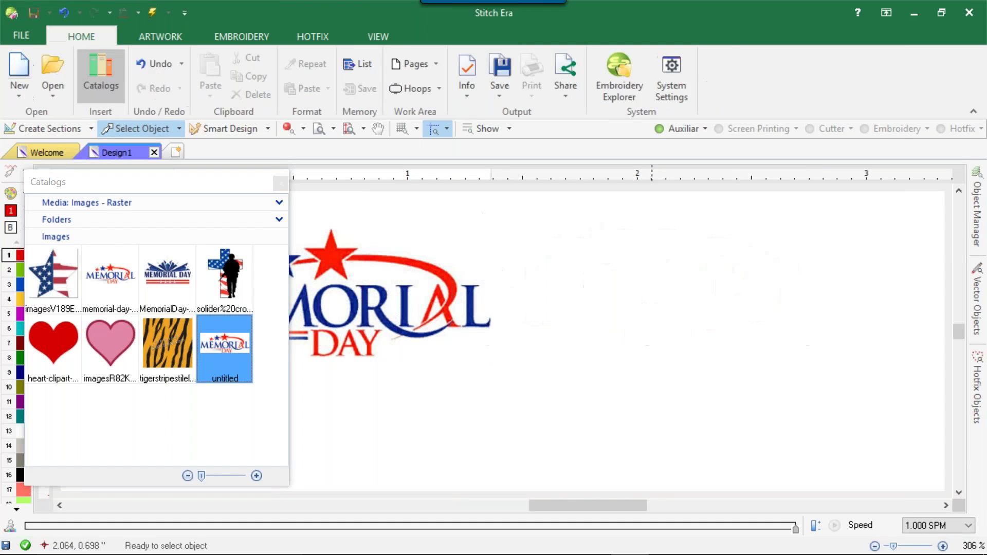
# - Insert the memorial-day clipart image from the Catalogs beside the existing one, close the Catalogs, and shift the smaller image away from it
pyautogui.moveTo(106, 298); pyautogui.dragTo(596, 307)
pyautogui.scroll(-2, 315, 184)
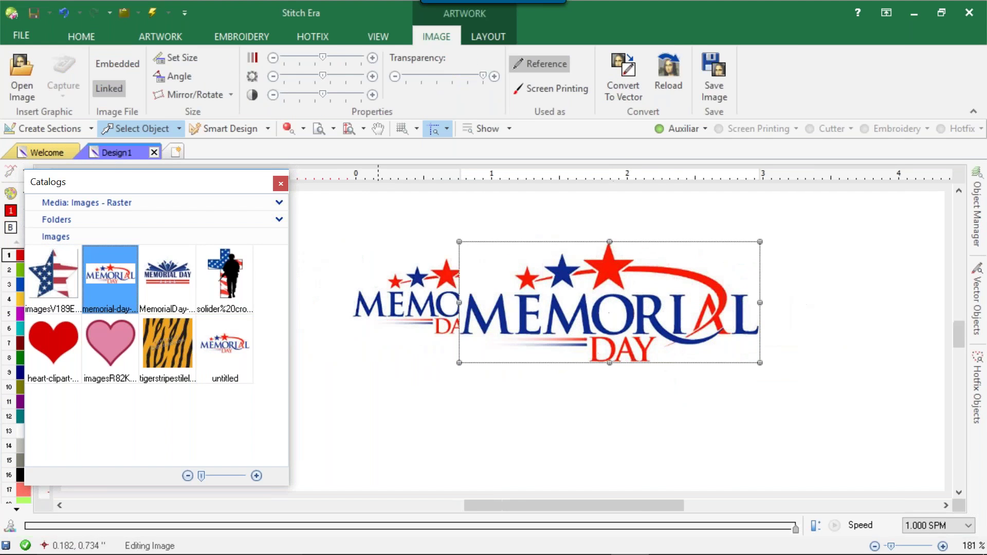
pyautogui.click(281, 184)
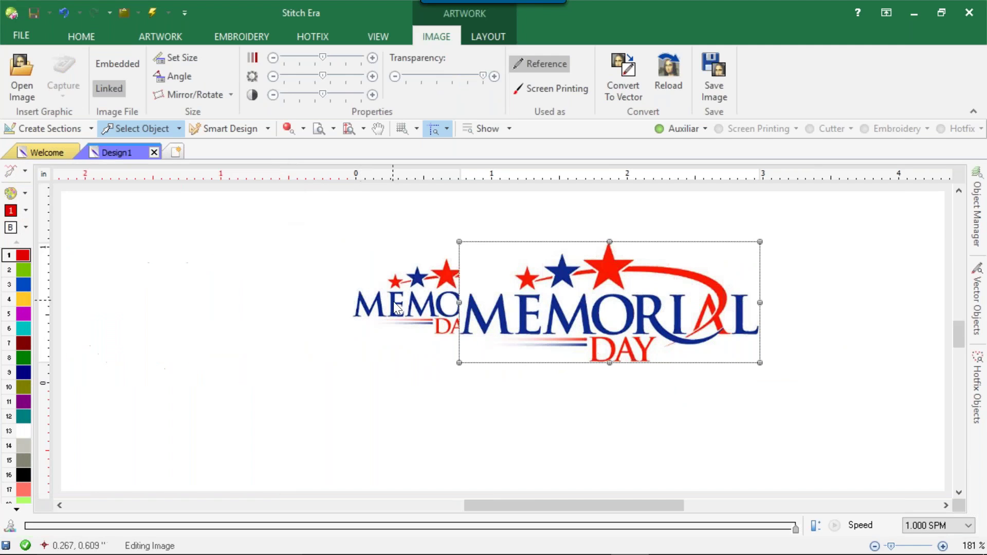
pyautogui.moveTo(393, 301); pyautogui.dragTo(322, 313)
# - Examine the lettering and stars of the larger Memorial Day image up close to judge its edge quality
pyautogui.scroll(1, 586, 281)
pyautogui.scroll(3, 587, 280)
pyautogui.scroll(5, 570, 415)
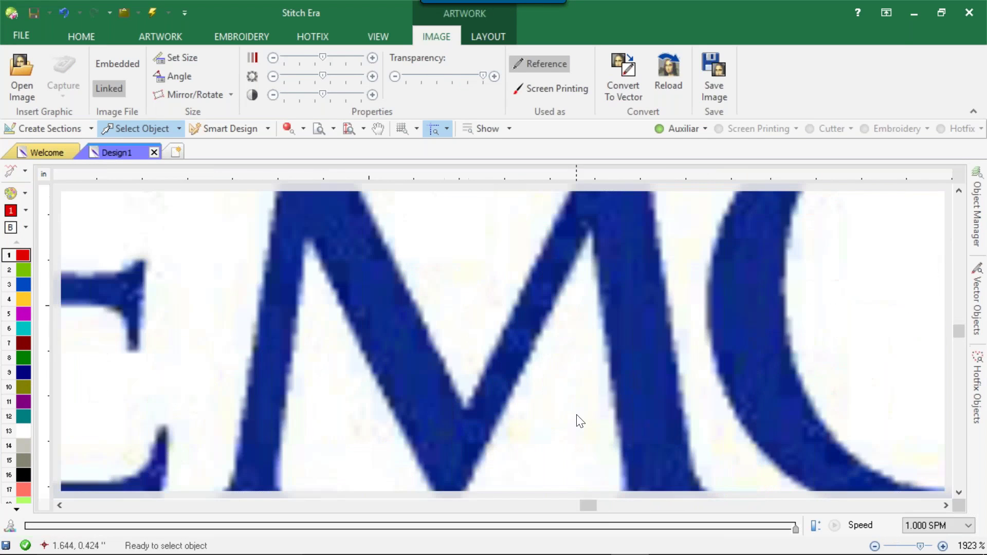
pyautogui.scroll(-4, 323, 249)
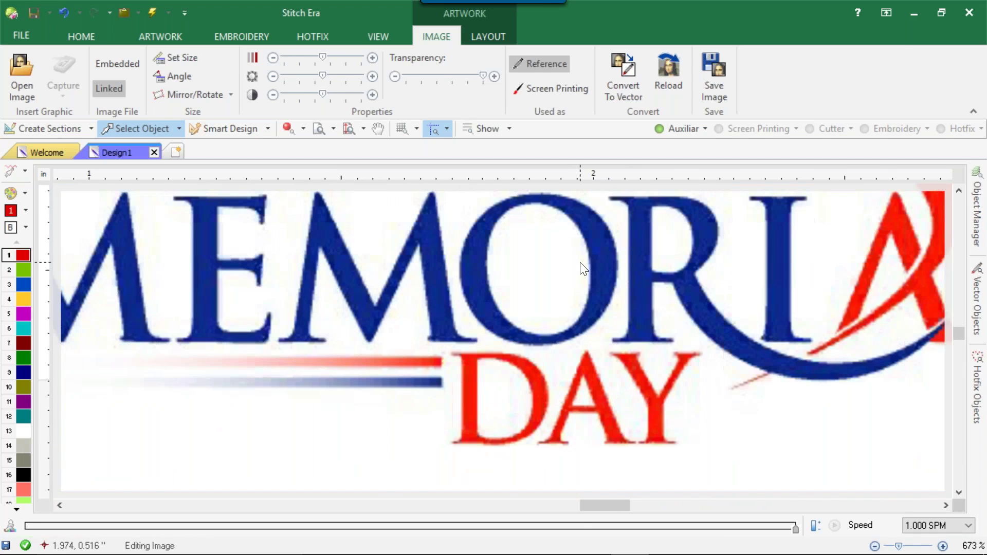
pyautogui.scroll(-3, 583, 268)
pyautogui.scroll(5, 594, 209)
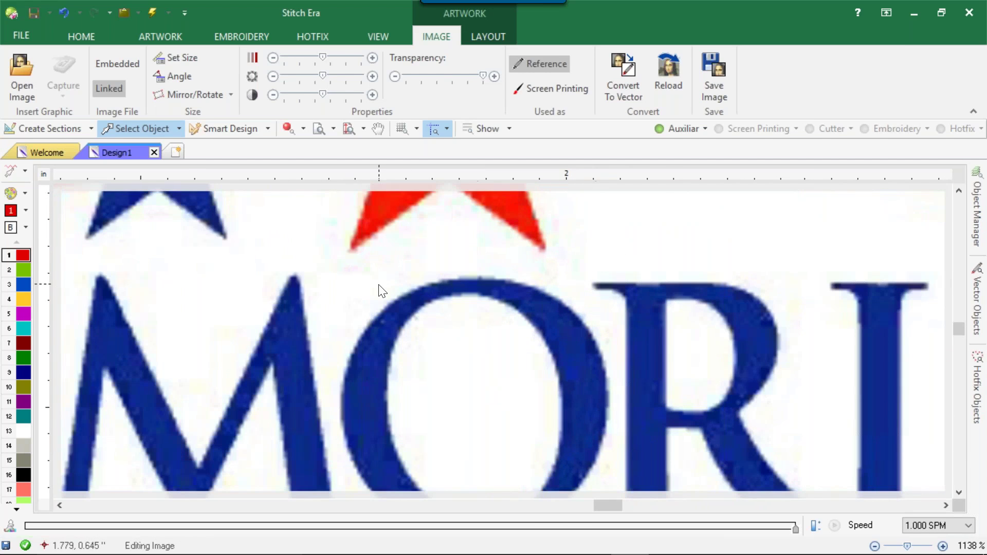
pyautogui.scroll(-4, 381, 292)
pyautogui.scroll(3, 162, 335)
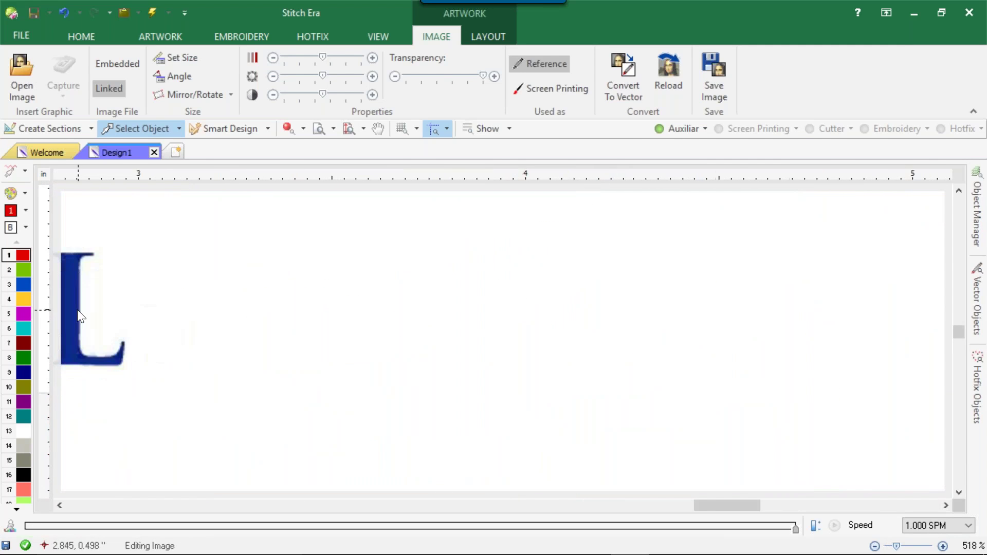
# - Compare the edge quality of the smaller Memorial Day image with that of the larger one up close
pyautogui.scroll(-4, 78, 310)
pyautogui.scroll(3, 202, 283)
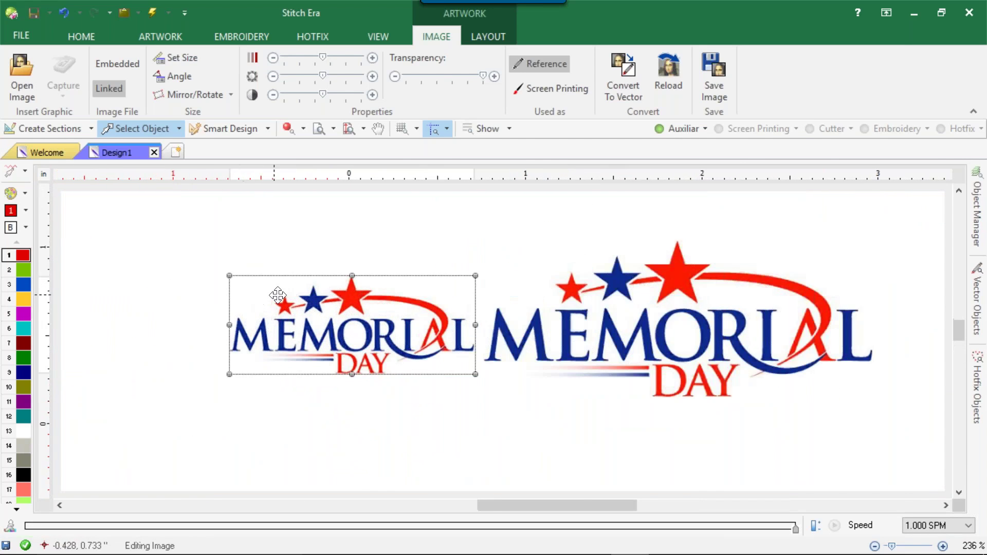
pyautogui.scroll(4, 381, 316)
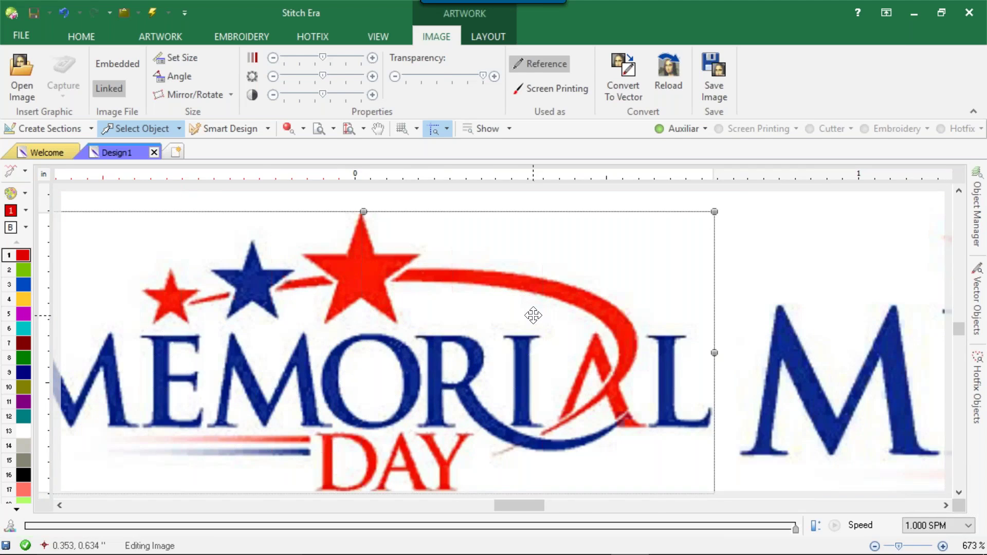
pyautogui.scroll(-5, 533, 316)
pyautogui.click(687, 293)
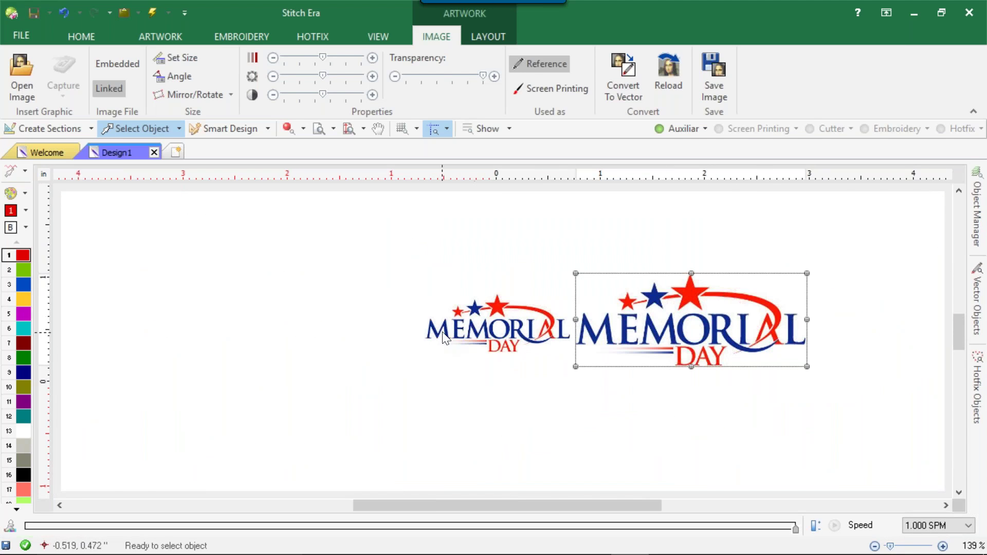
pyautogui.click(535, 305)
pyautogui.scroll(4, 519, 312)
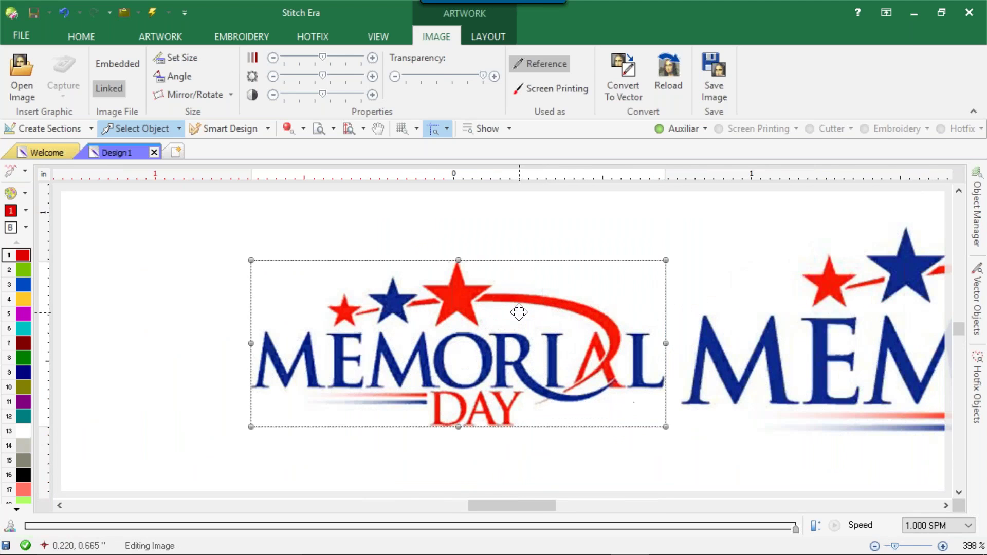
pyautogui.scroll(1, 519, 312)
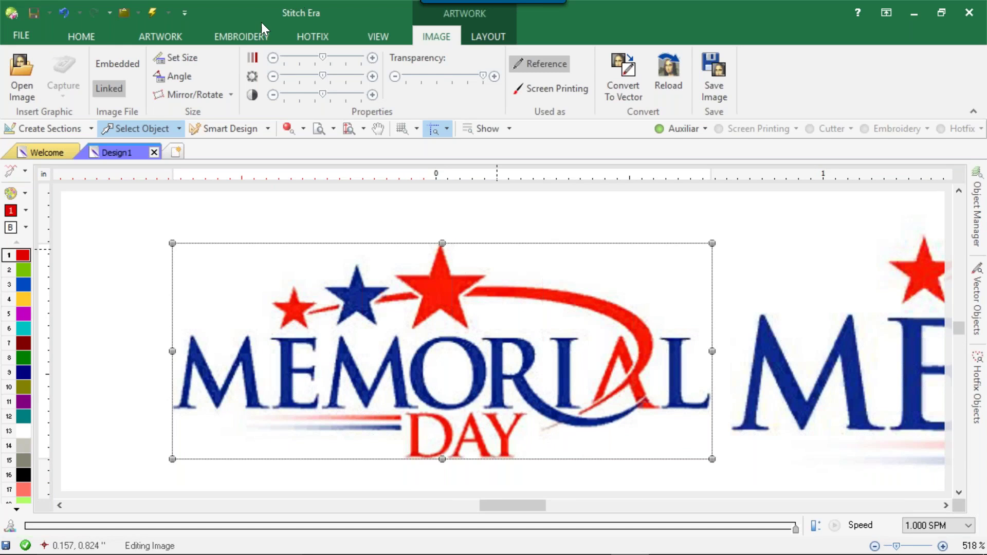
pyautogui.moveTo(246, 186); pyautogui.dragTo(245, 182)
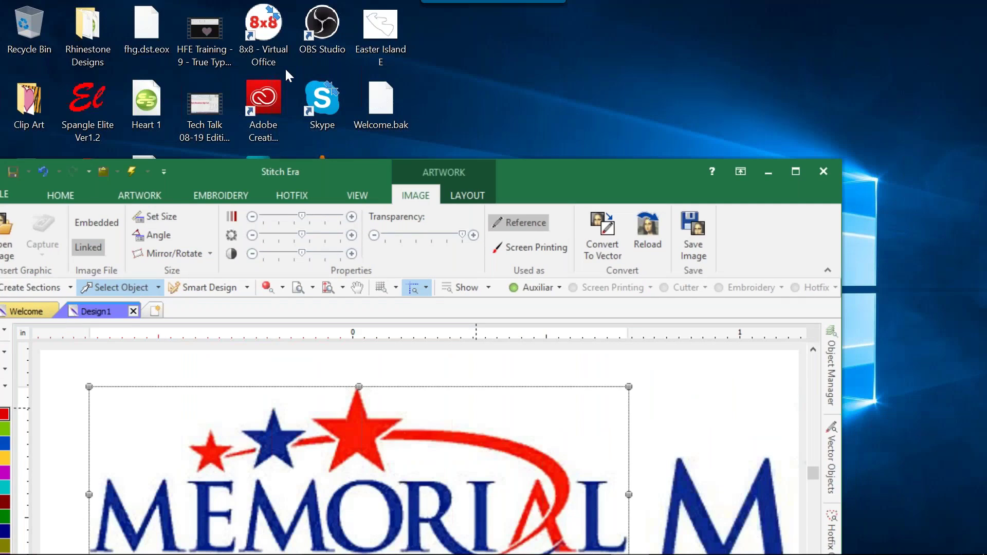
pyautogui.doubleClick(542, 167)
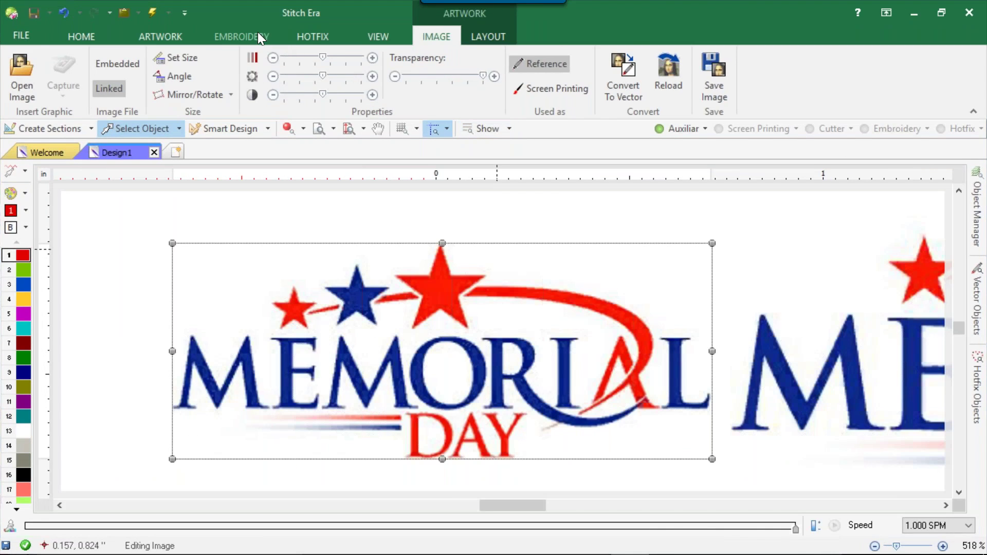
# - Start an Area with Pattern embroidery object using the Auto Complete tracing method
pyautogui.click(257, 36)
pyautogui.click(192, 72)
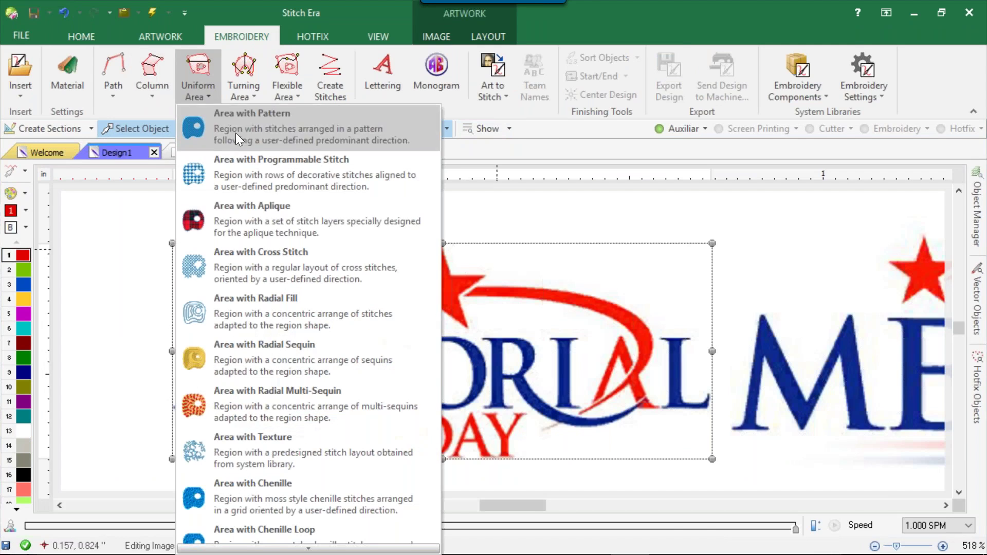
pyautogui.click(288, 123)
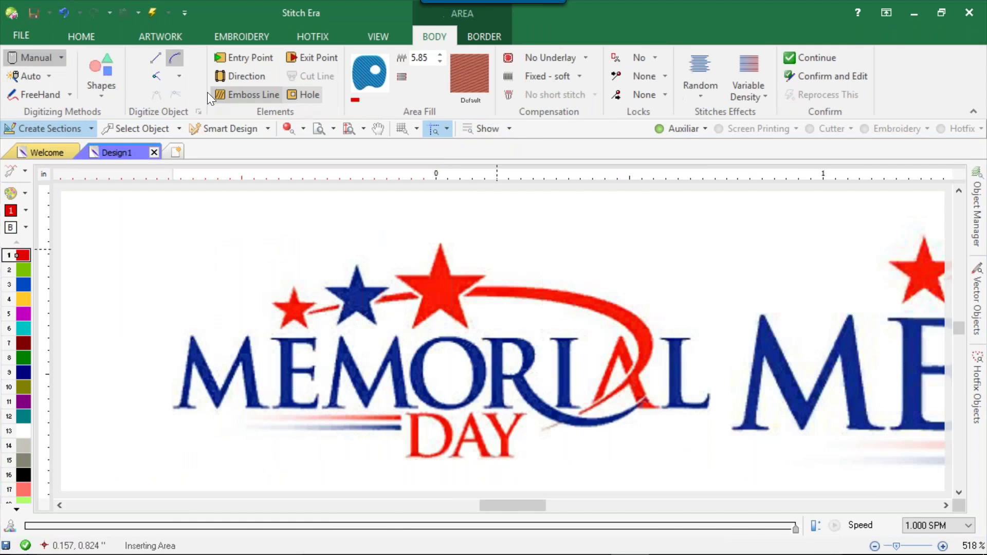
pyautogui.click(30, 76)
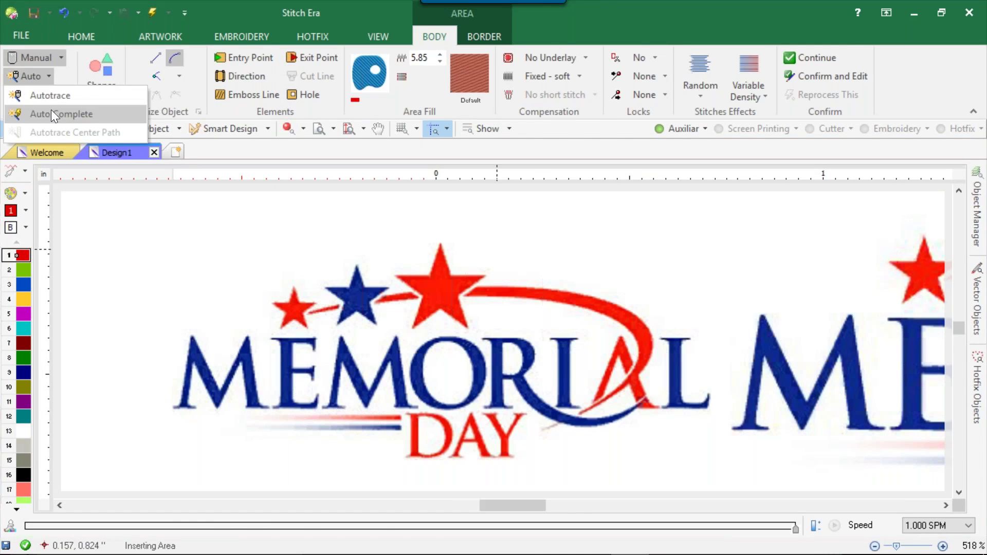
pyautogui.click(51, 114)
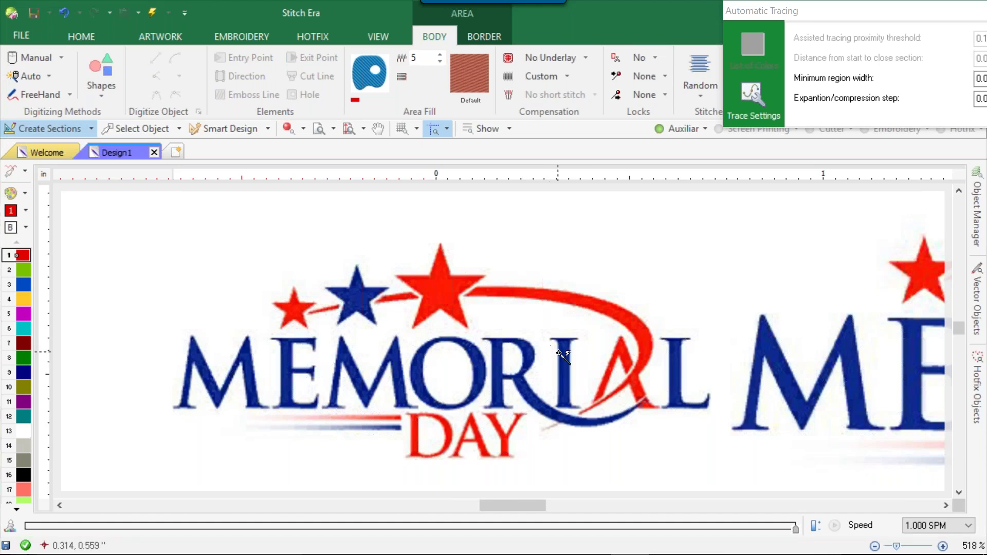
# - Examine the pixels and color variation in the smaller image's DAY lettering and the larger image's stars and letters, and leave tracing mode
pyautogui.scroll(3, 480, 437)
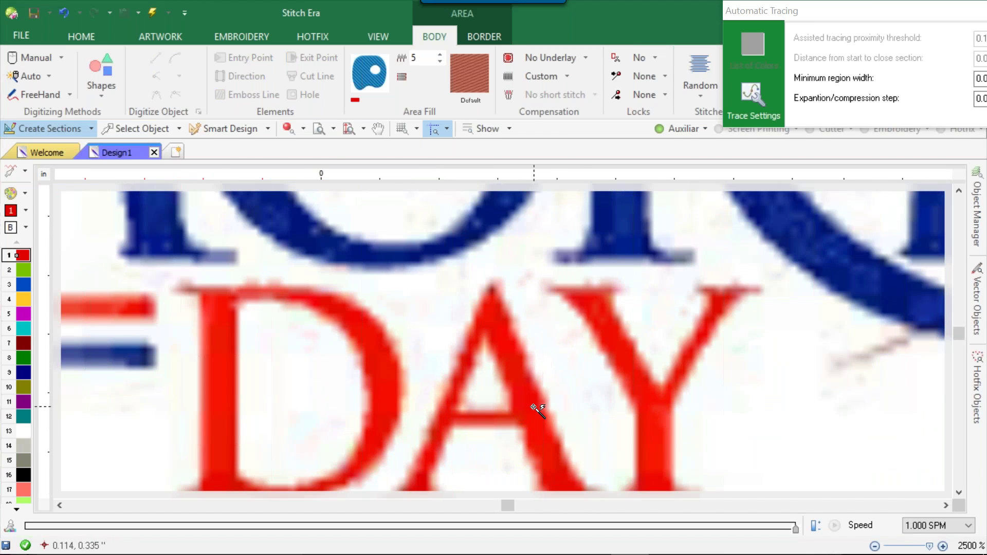
pyautogui.scroll(-8, 536, 396)
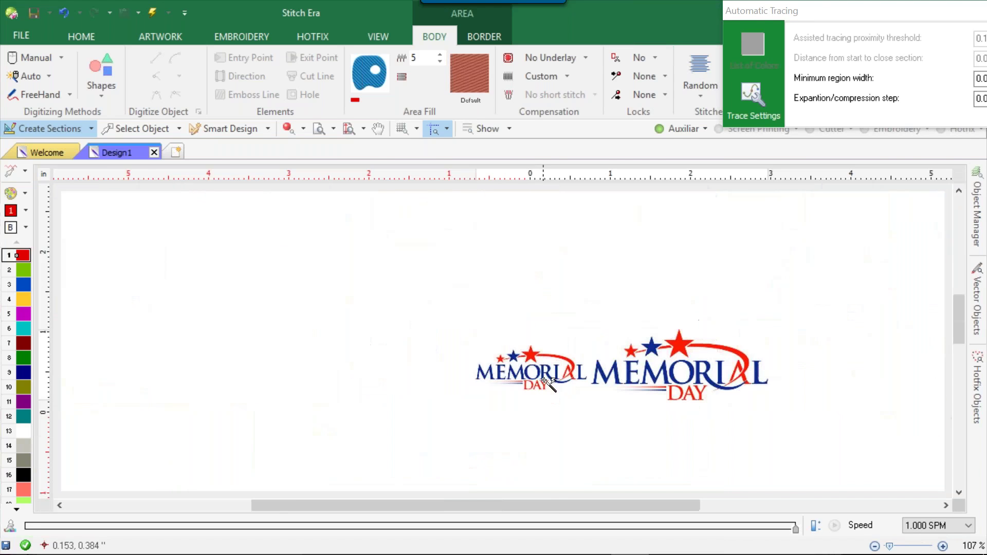
pyautogui.scroll(8, 704, 353)
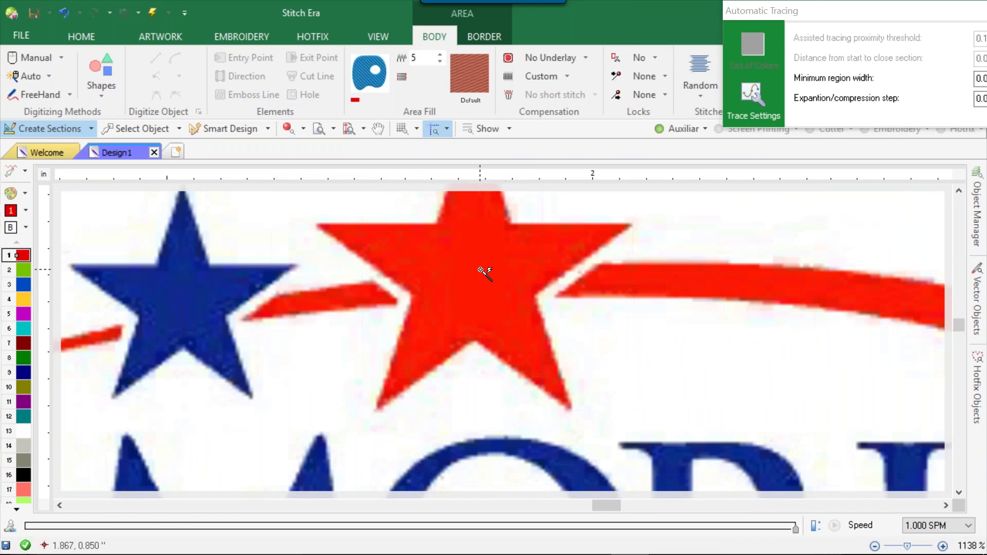
pyautogui.scroll(-2, 484, 273)
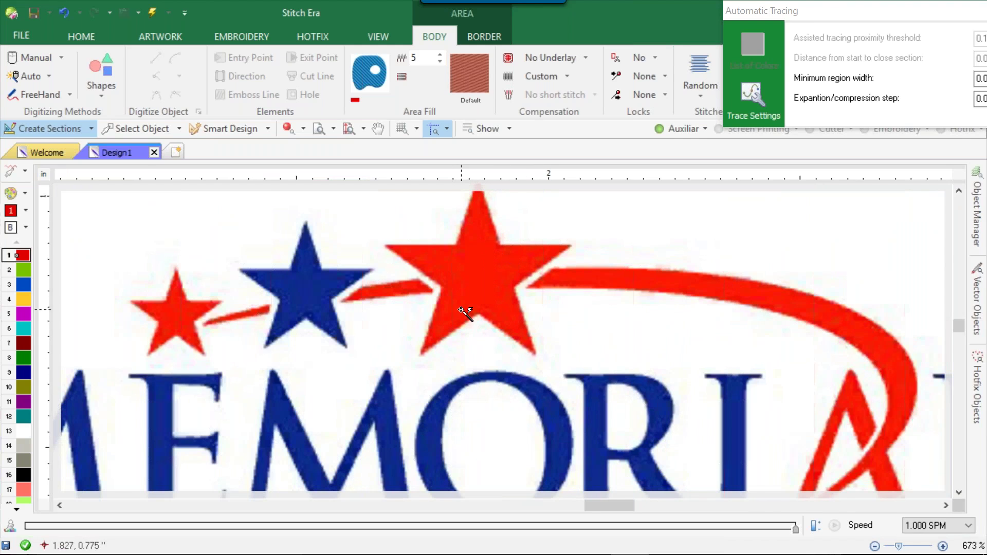
pyautogui.scroll(-1, 495, 279)
pyautogui.scroll(-1, 495, 276)
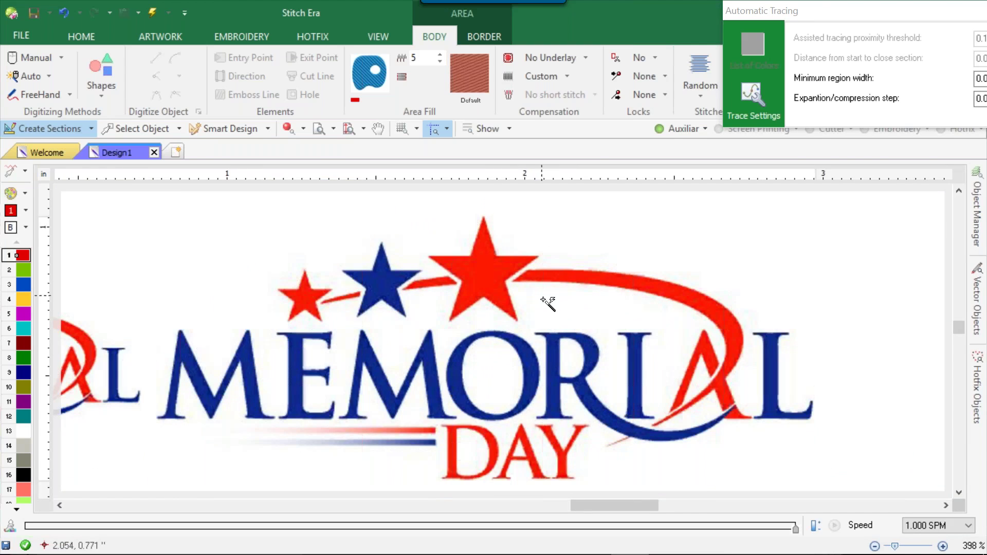
pyautogui.scroll(4, 555, 365)
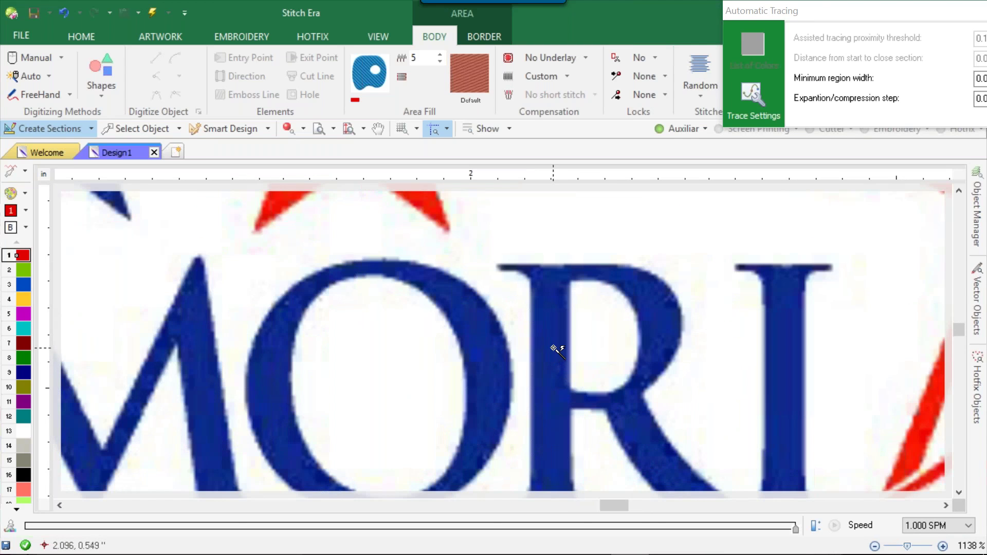
pyautogui.scroll(2, 481, 358)
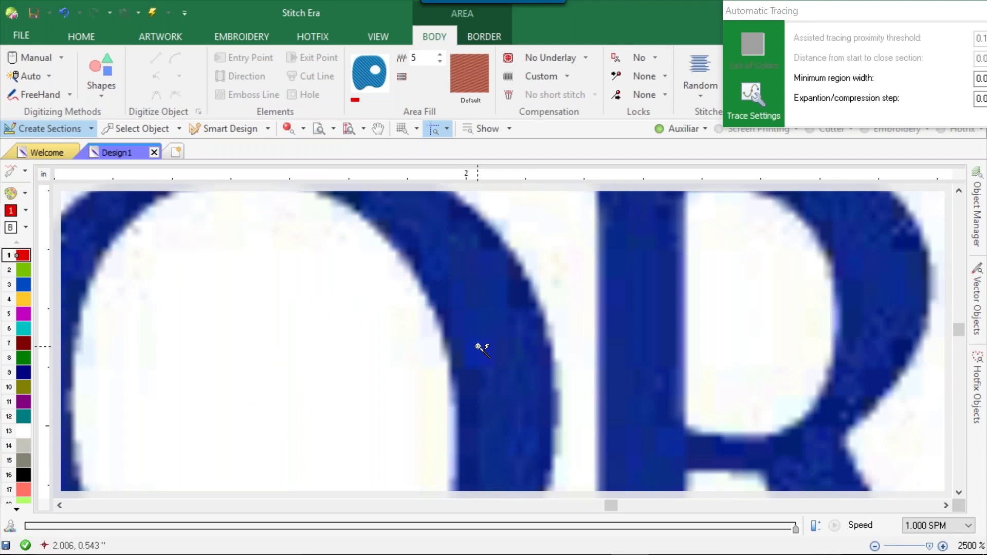
pyautogui.scroll(-10, 478, 348)
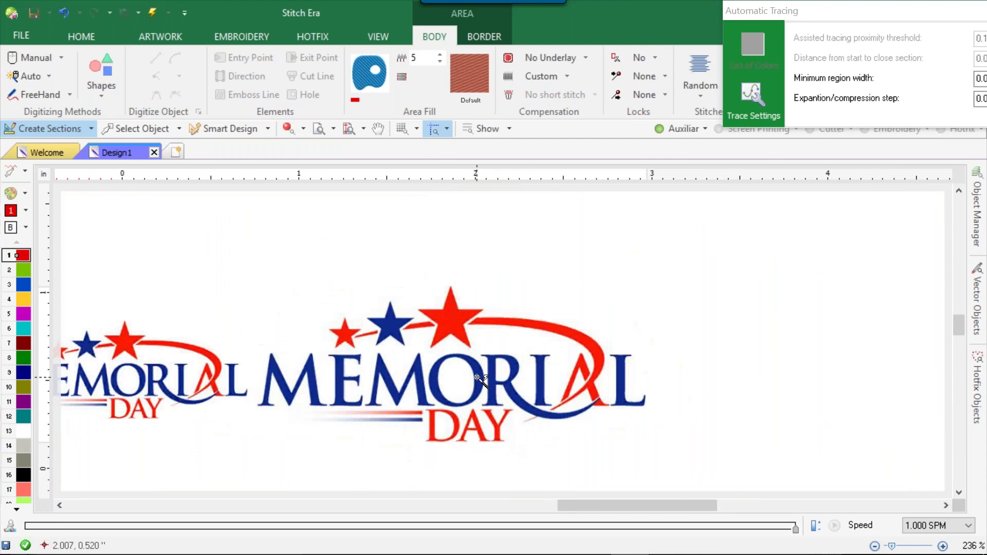
pyautogui.scroll(-2, 479, 377)
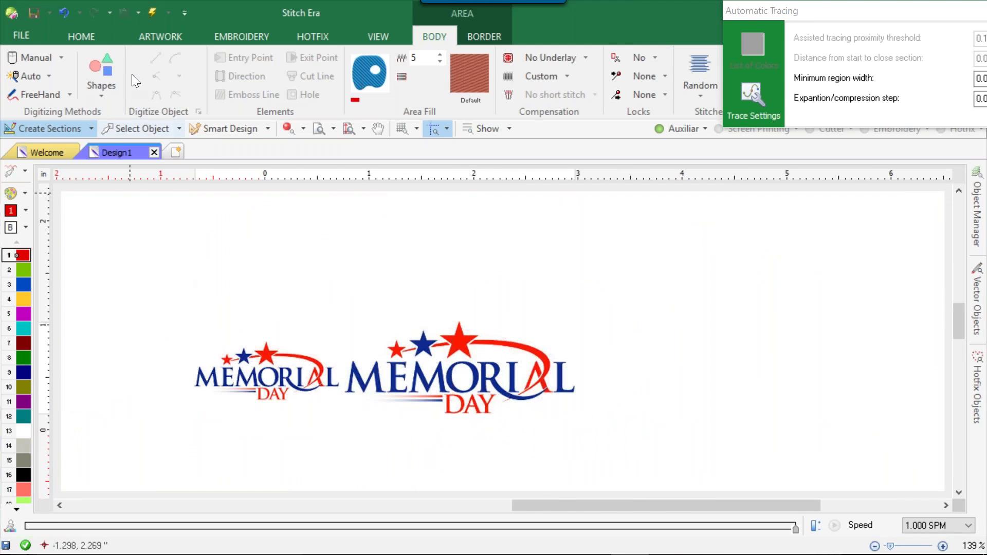
pyautogui.click(80, 36)
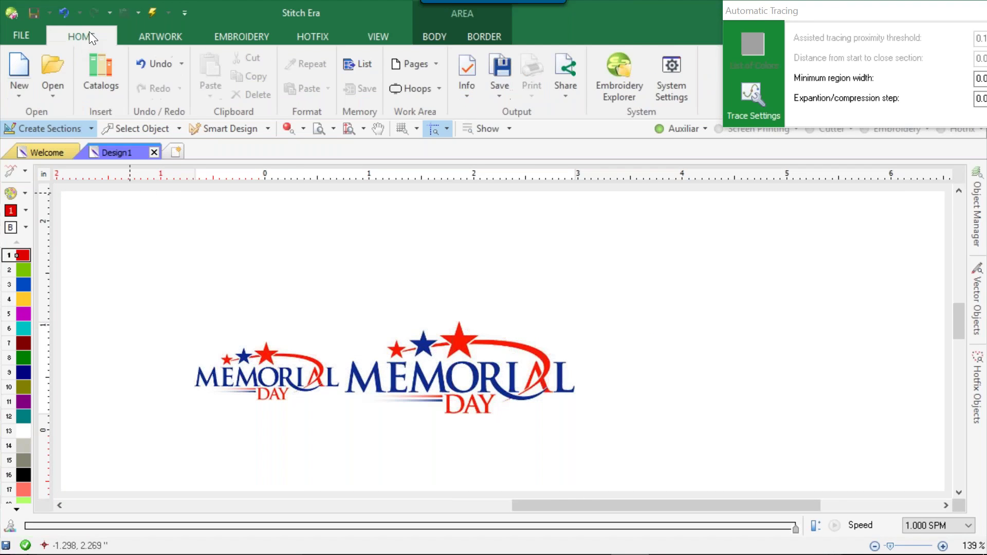
pyautogui.click(144, 128)
pyautogui.click(268, 380)
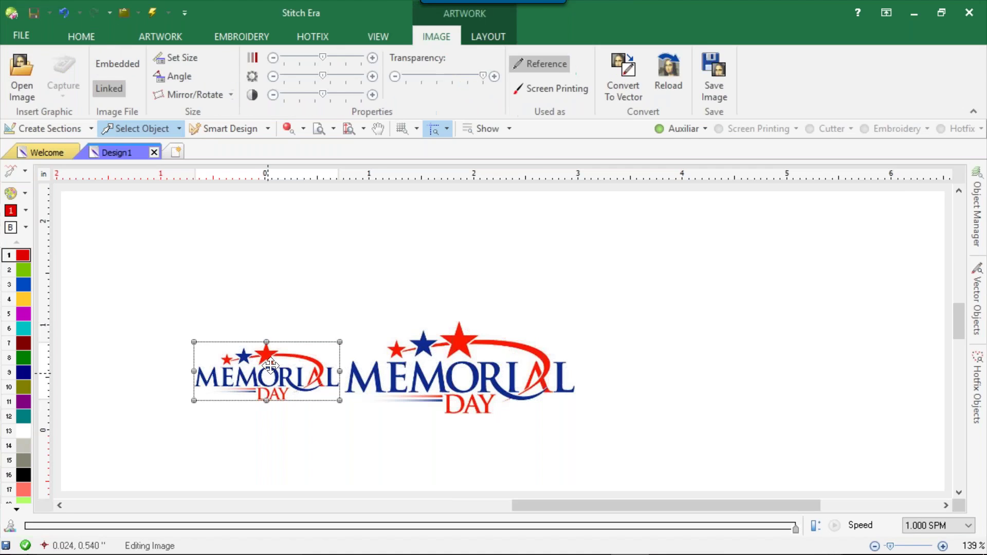
pyautogui.click(487, 37)
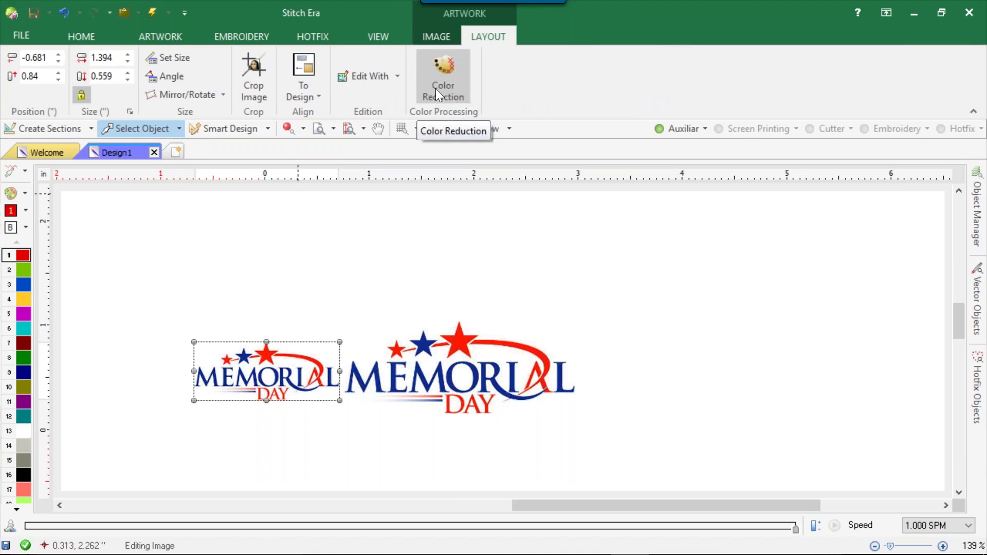
pyautogui.click(341, 282)
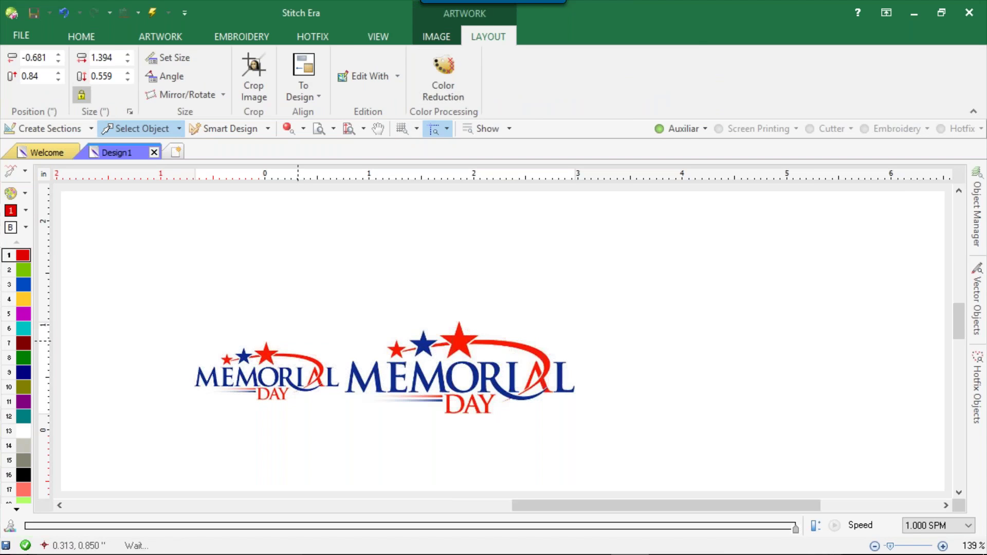
pyautogui.scroll(5, 237, 375)
pyautogui.scroll(2, 238, 375)
pyautogui.scroll(-2, 241, 376)
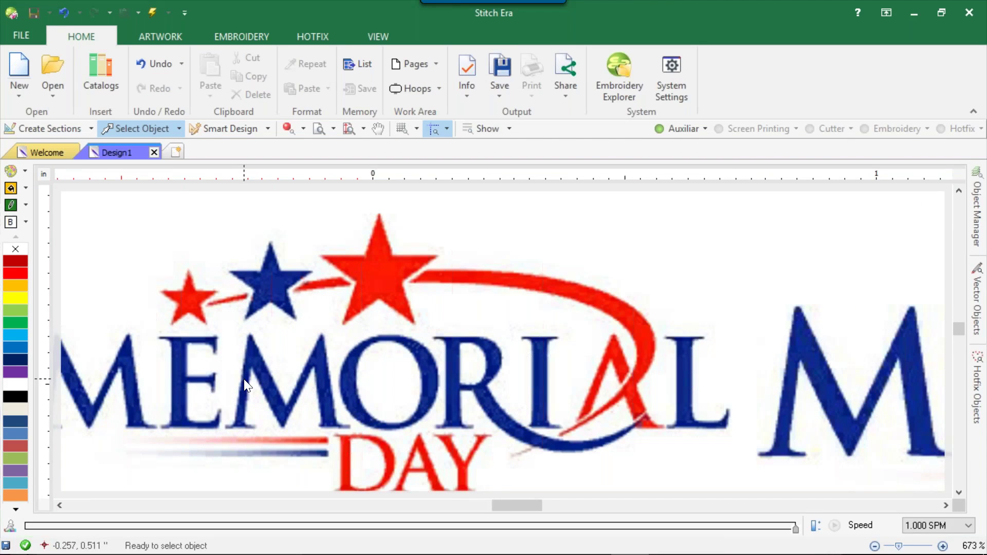
# - Reduce the smaller Memorial Day image to 3 colors with Color Reduction and accept the filtered result
pyautogui.click(257, 363)
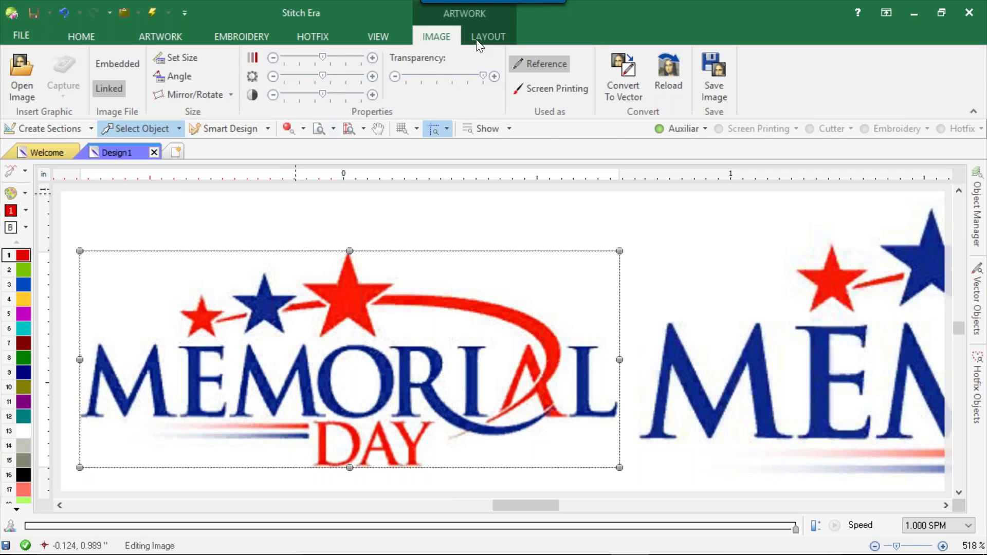
pyautogui.click(494, 32)
pyautogui.click(443, 76)
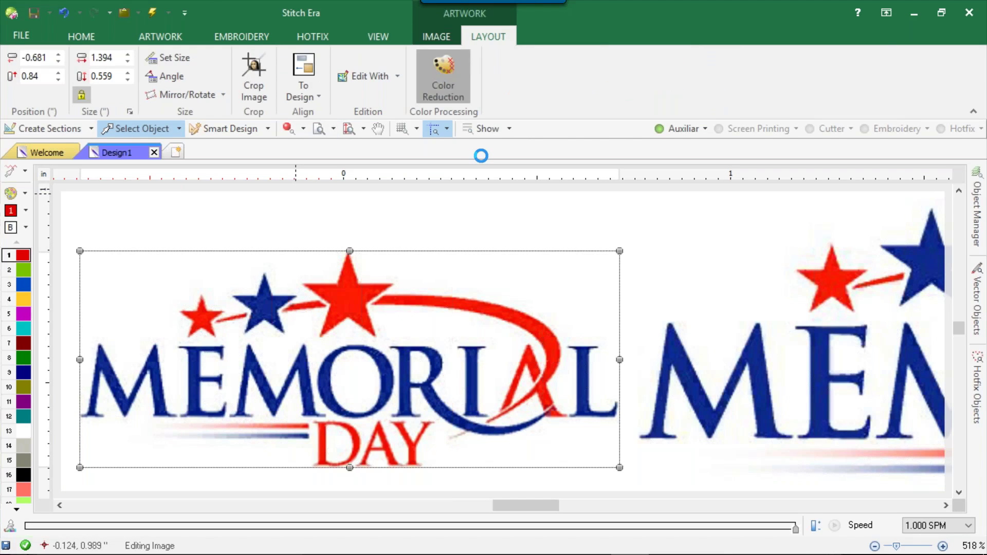
pyautogui.click(350, 61)
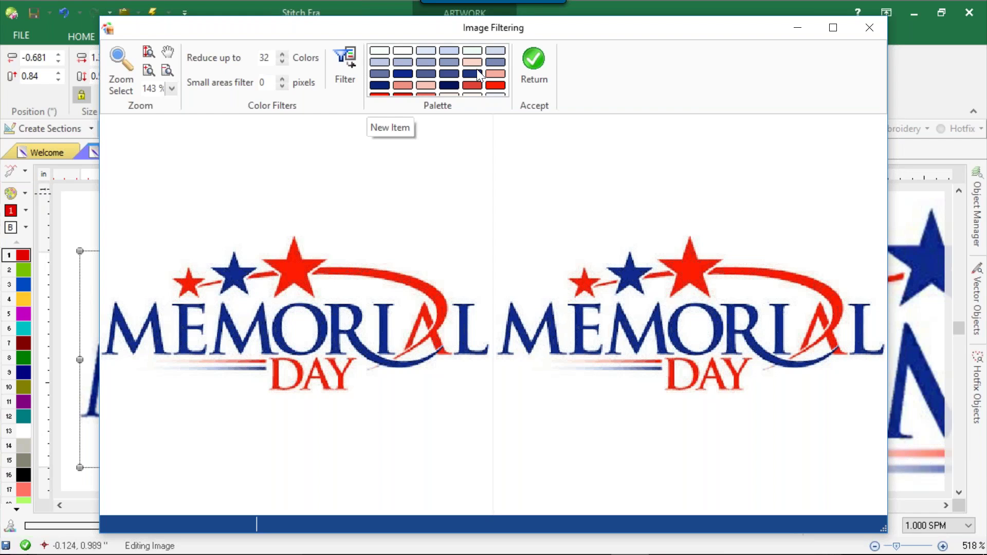
pyautogui.doubleClick(264, 58)
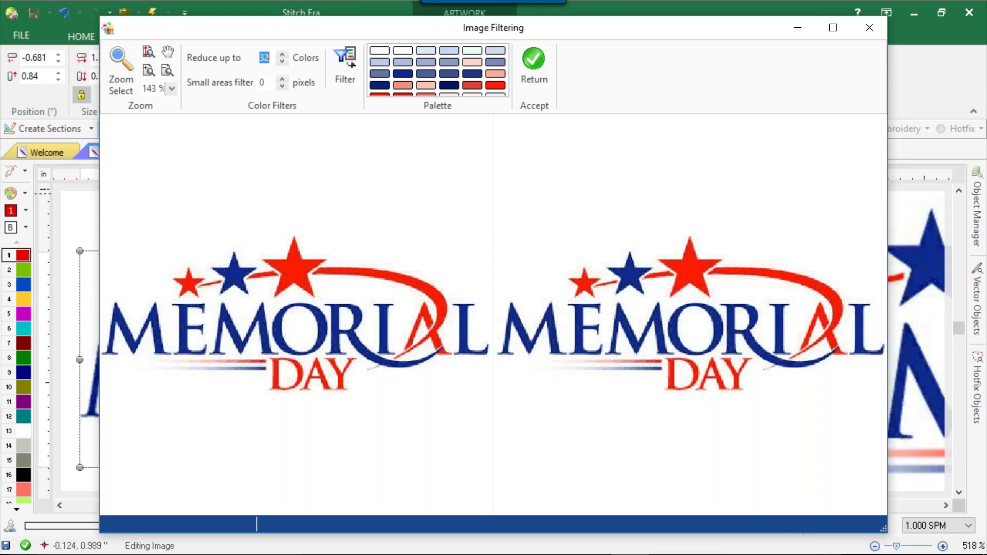
pyautogui.write('3')
pyautogui.click(343, 64)
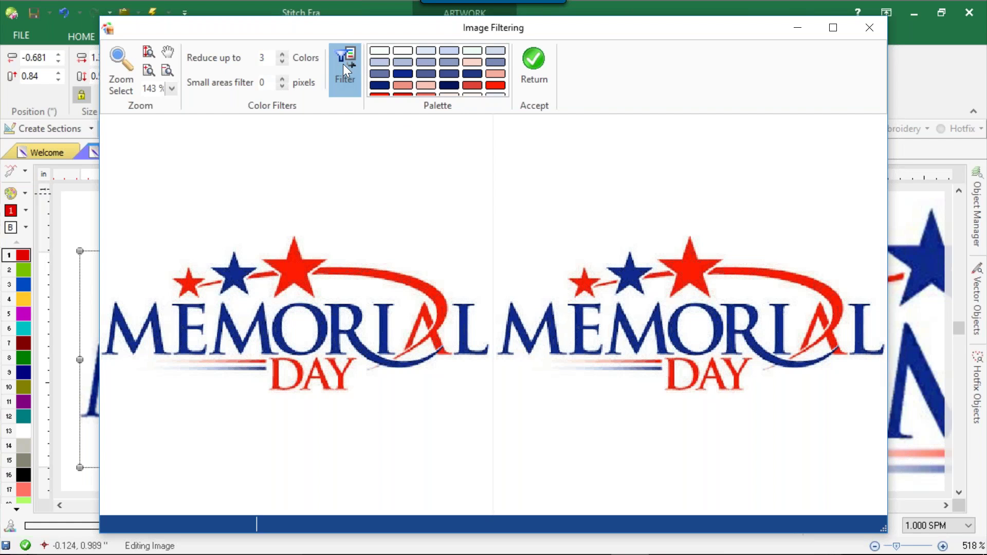
pyautogui.click(532, 64)
pyautogui.scroll(5, 426, 376)
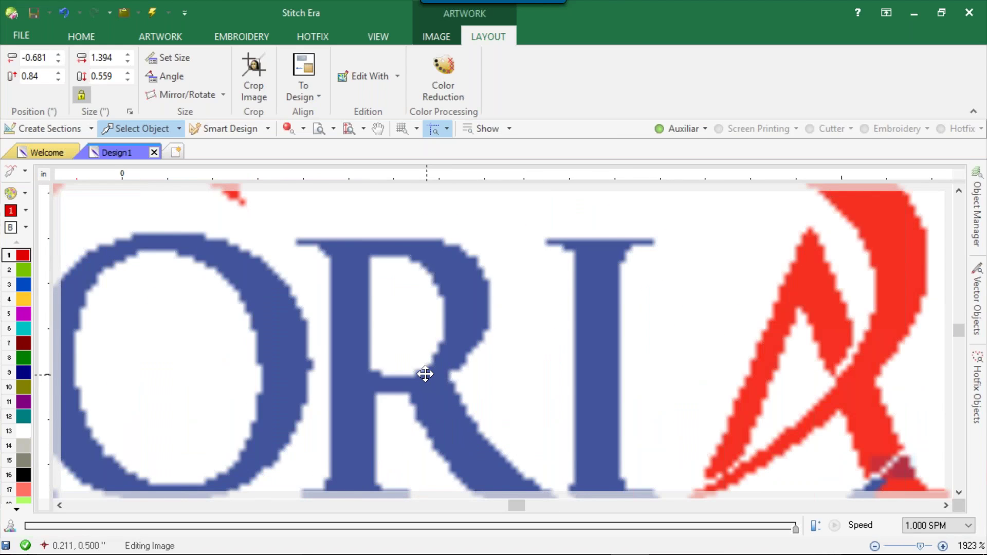
# - Try to undo the color reduction on the smaller Memorial Day image
pyautogui.click(65, 14)
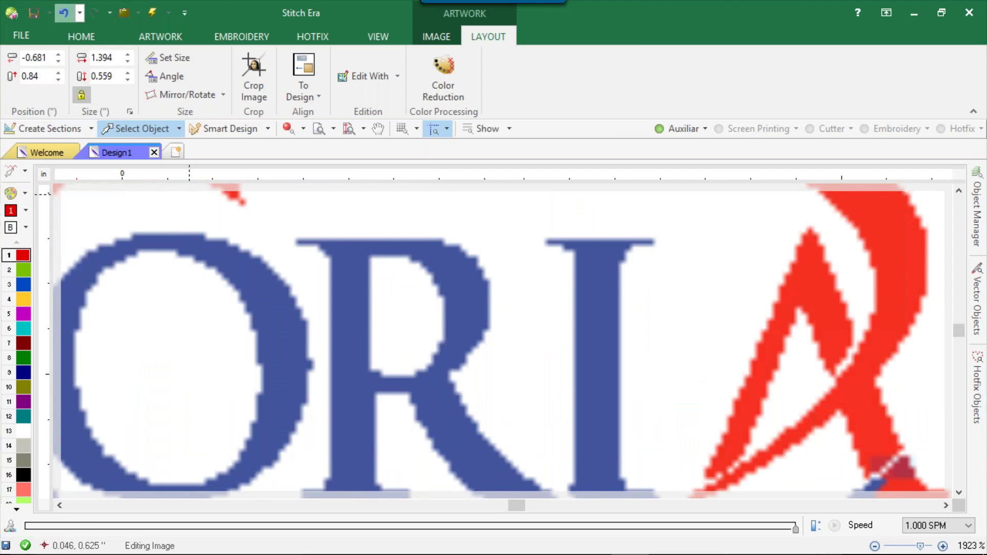
pyautogui.click(93, 12)
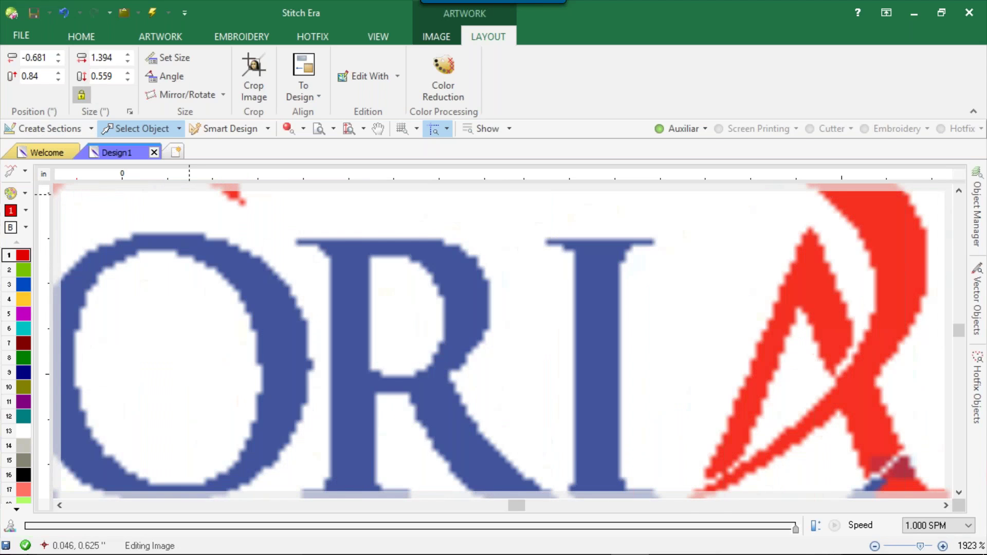
pyautogui.scroll(-6, 315, 306)
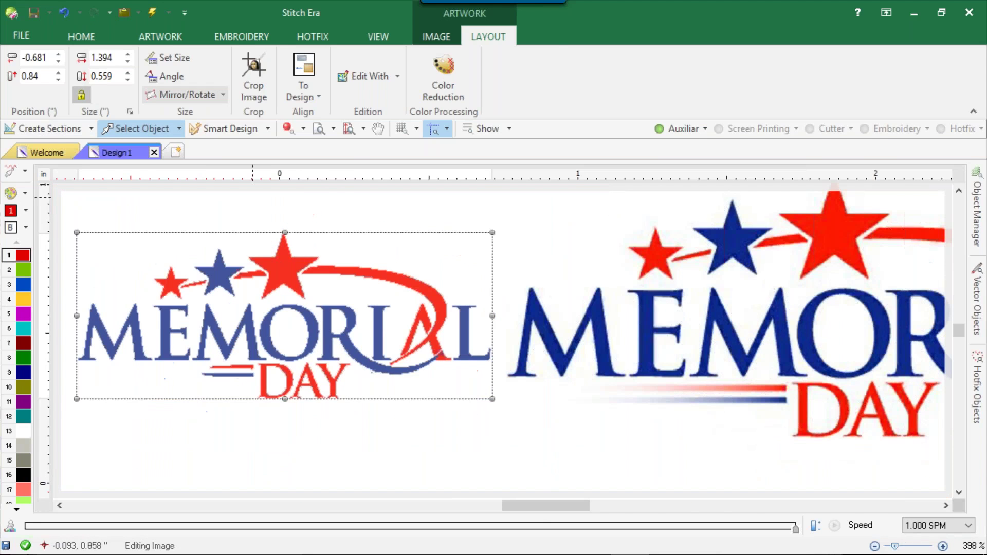
# - Trace the large red star in the smaller Memorial Day image as an Area with Pattern object using Auto Complete
pyautogui.click(239, 35)
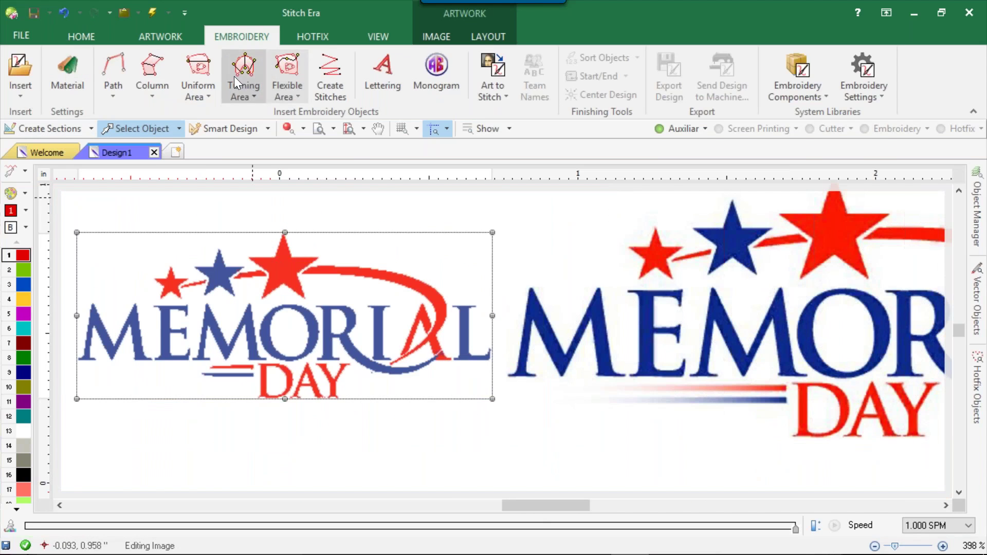
pyautogui.click(215, 95)
pyautogui.click(230, 117)
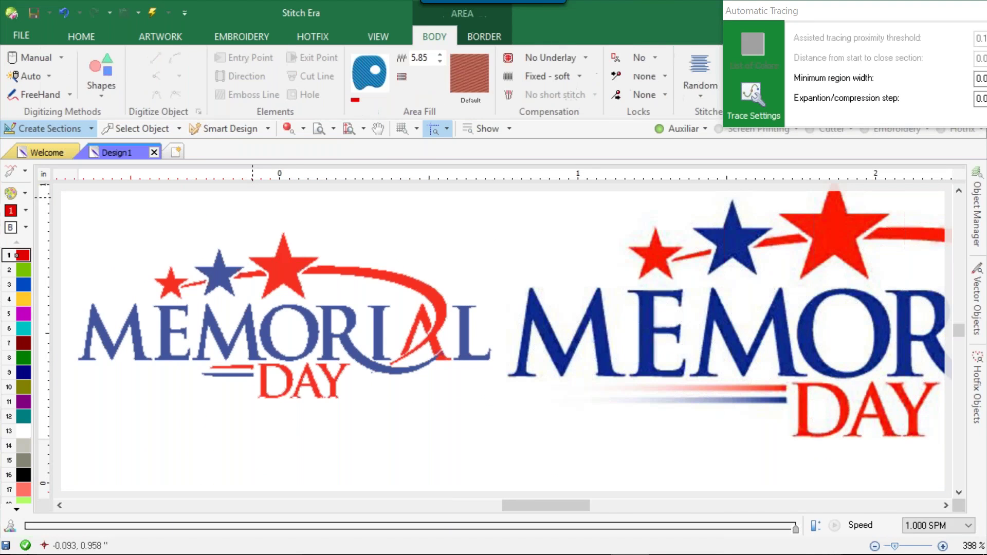
pyautogui.click(15, 76)
pyautogui.click(56, 114)
pyautogui.scroll(3, 291, 269)
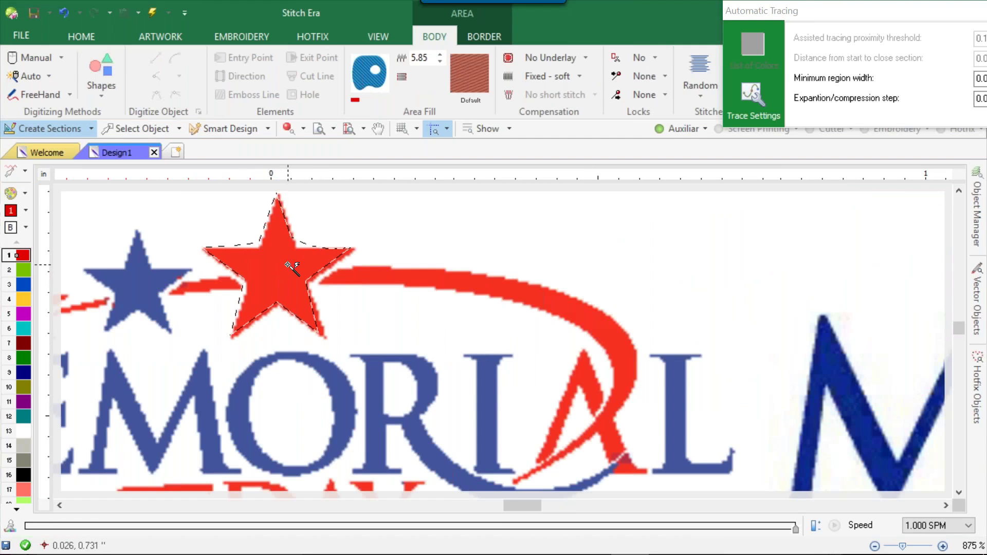
pyautogui.click(320, 289)
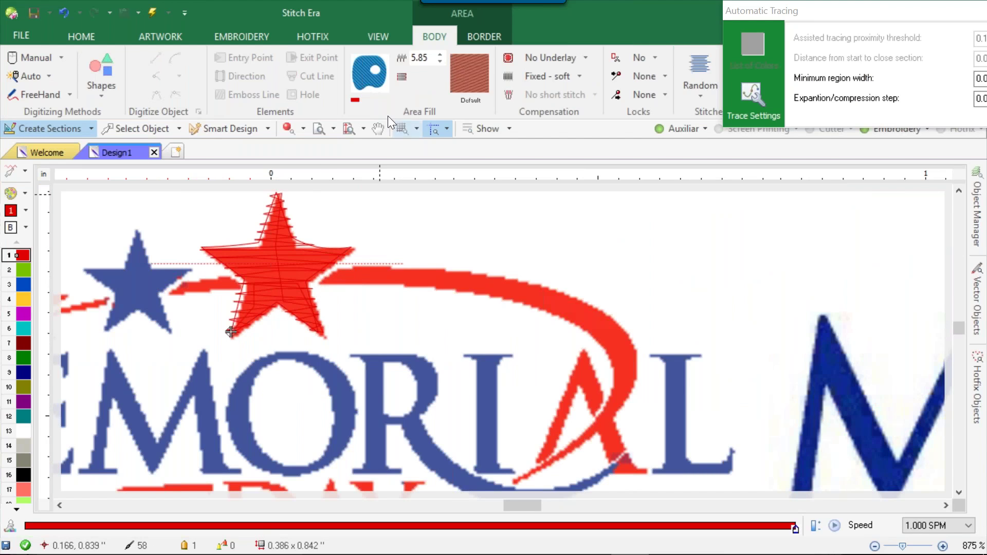
# - Display the traced star's stitches in 3D and undo the star area
pyautogui.click(288, 128)
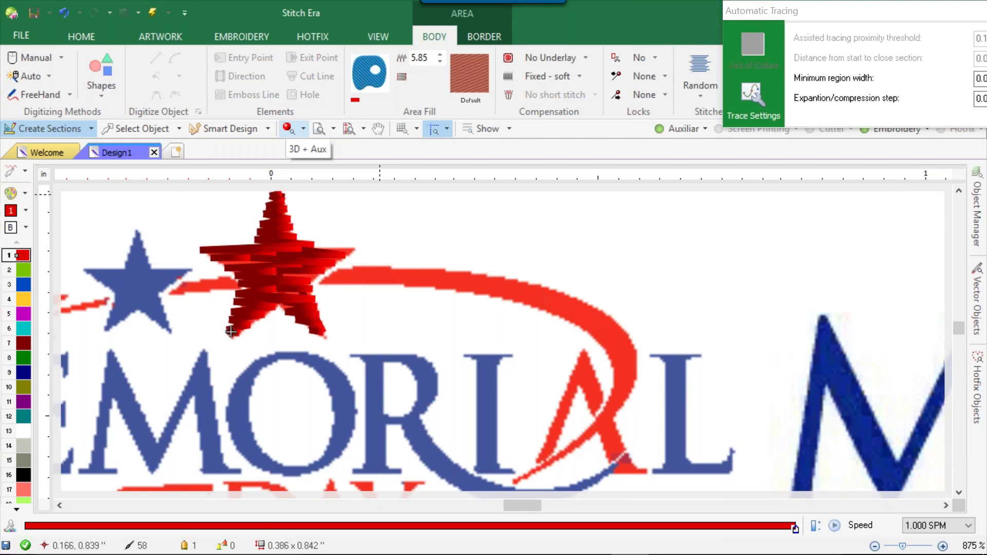
pyautogui.hotkey('ctrl', 'z')
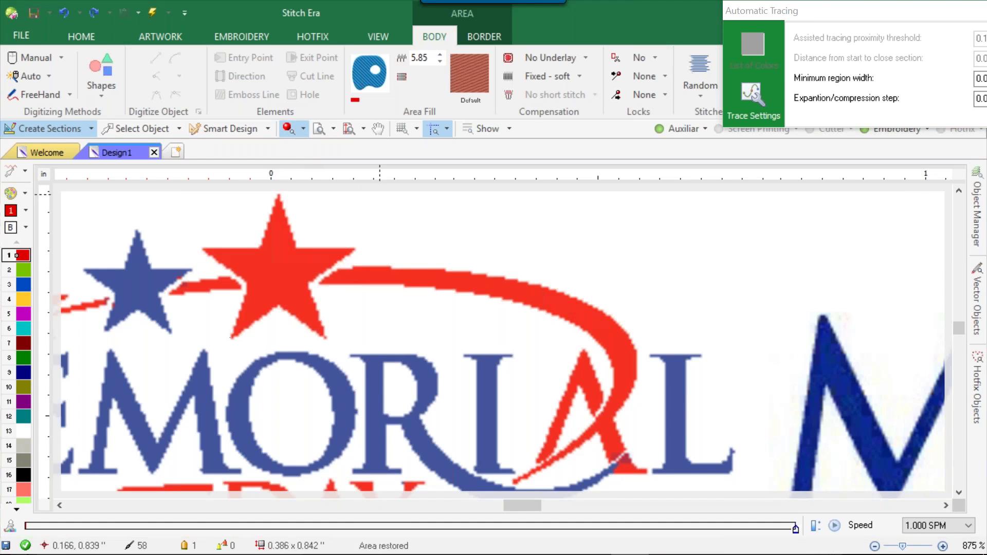
# - Reduce the larger Memorial Day image to 3 colors with Color Reduction, accept the filtered result and deselect the image
pyautogui.scroll(-6, 348, 275)
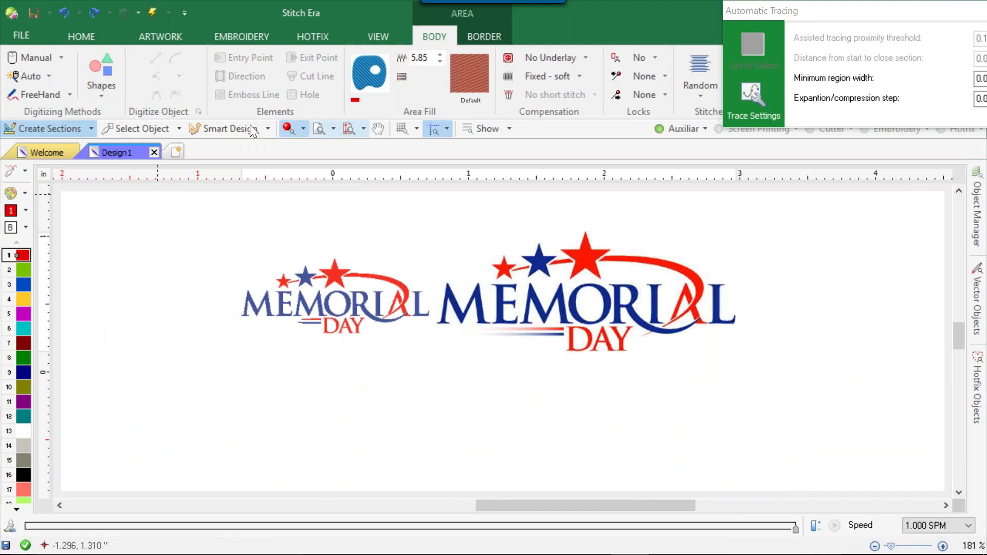
pyautogui.click(148, 129)
pyautogui.click(501, 277)
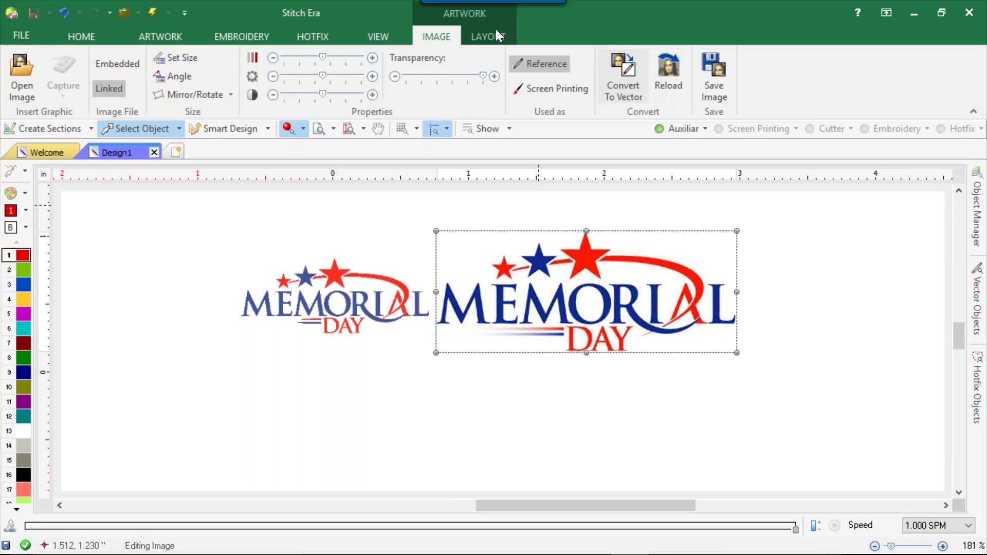
pyautogui.click(478, 39)
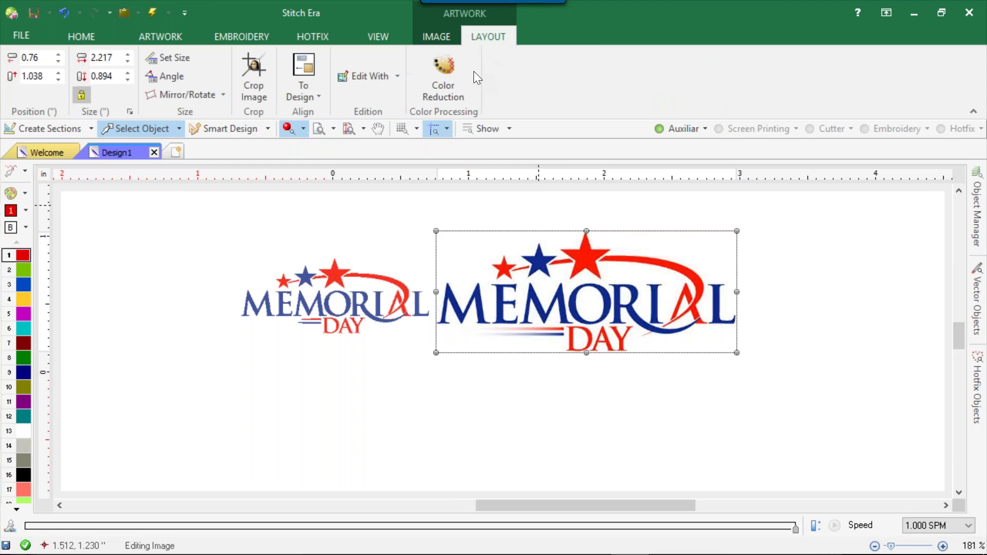
pyautogui.click(448, 68)
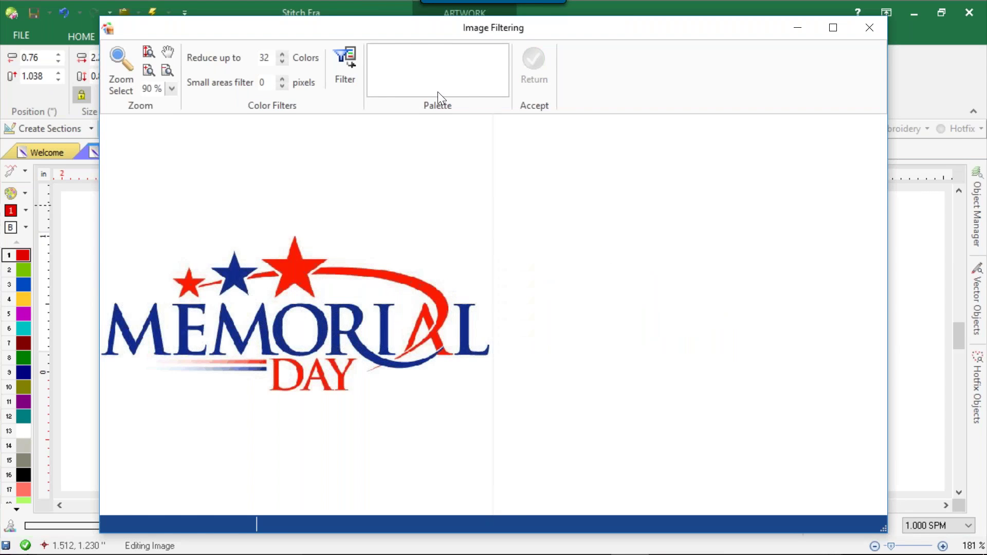
pyautogui.click(355, 58)
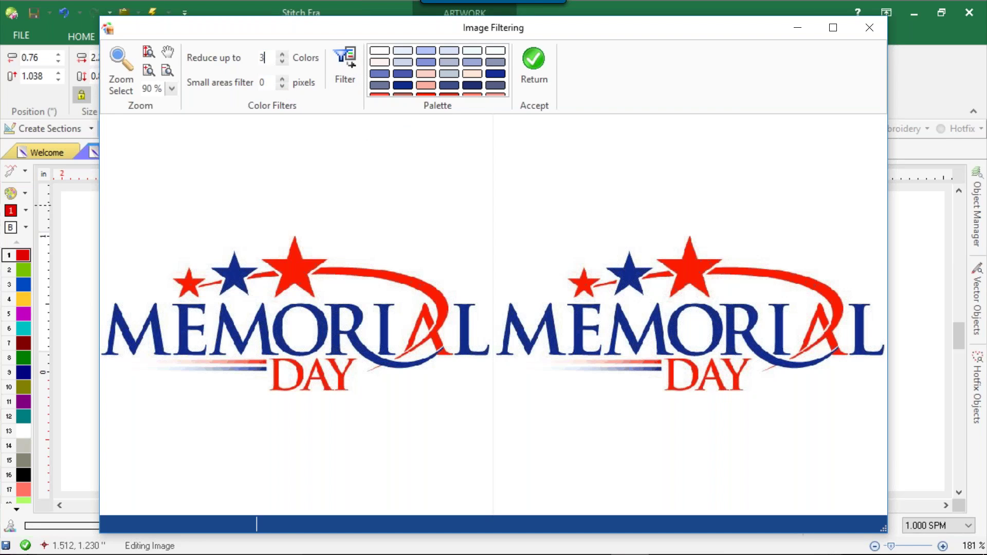
pyautogui.press('Return')
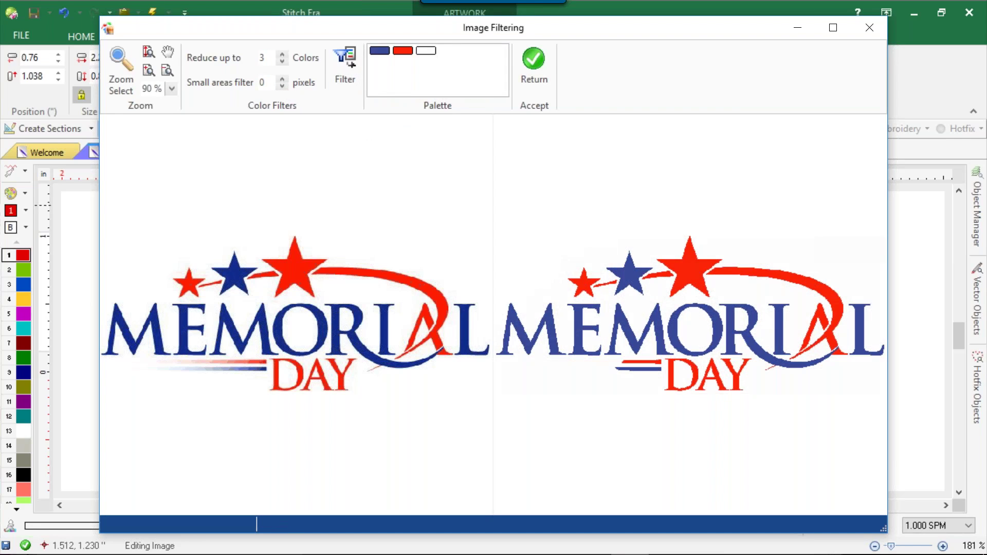
pyautogui.click(538, 59)
pyautogui.click(232, 228)
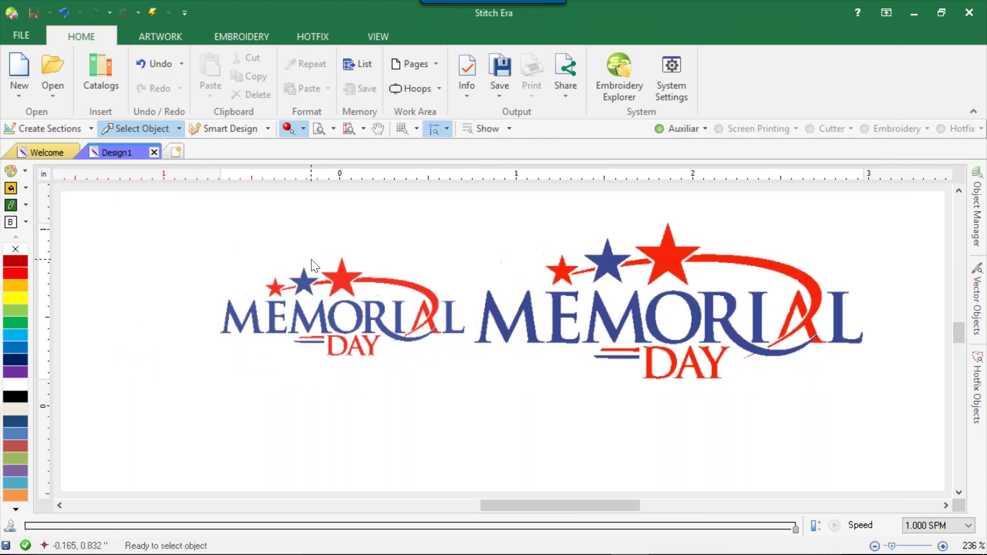
# - Start an Area with Pattern embroidery object with the Auto Complete tracing method
pyautogui.scroll(4, 311, 268)
pyautogui.click(256, 34)
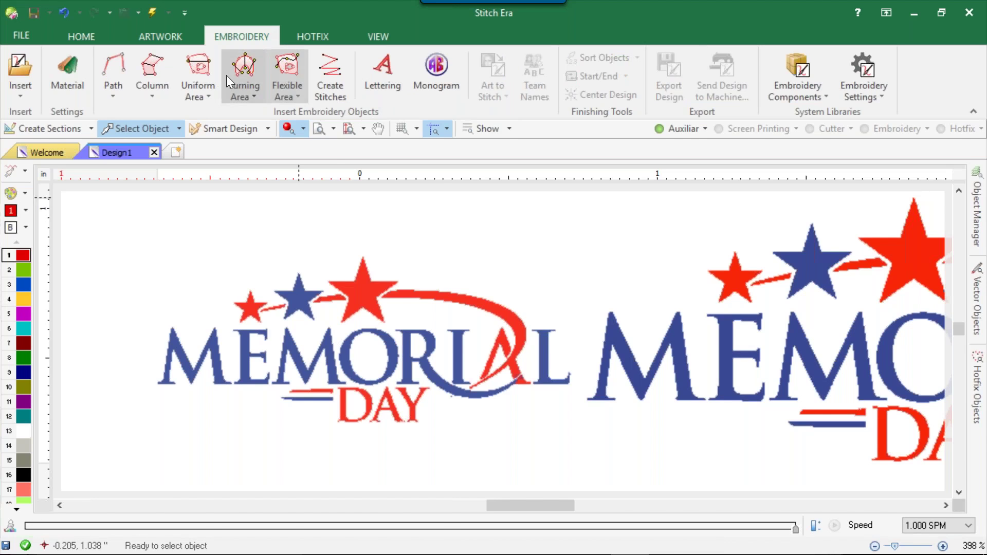
pyautogui.click(206, 71)
pyautogui.click(223, 114)
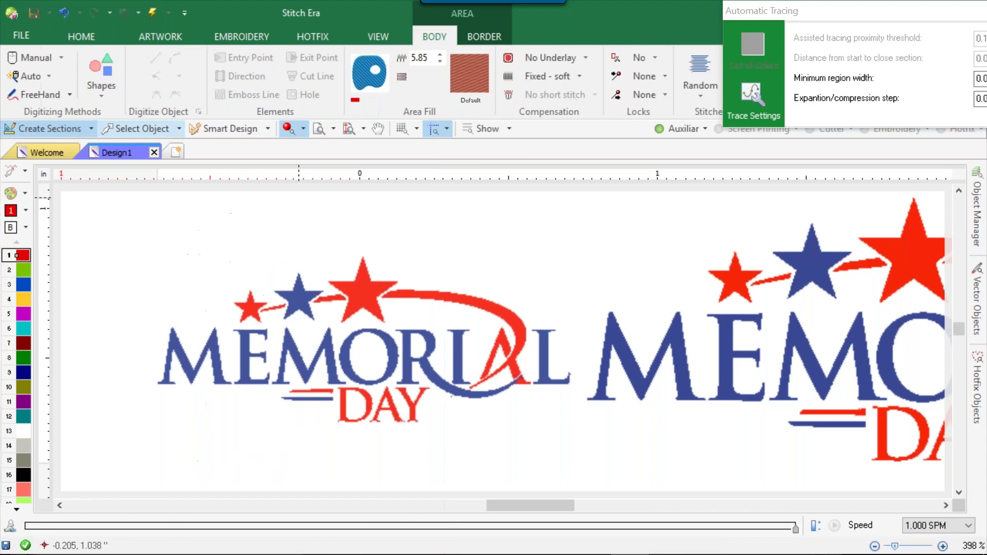
pyautogui.click(33, 80)
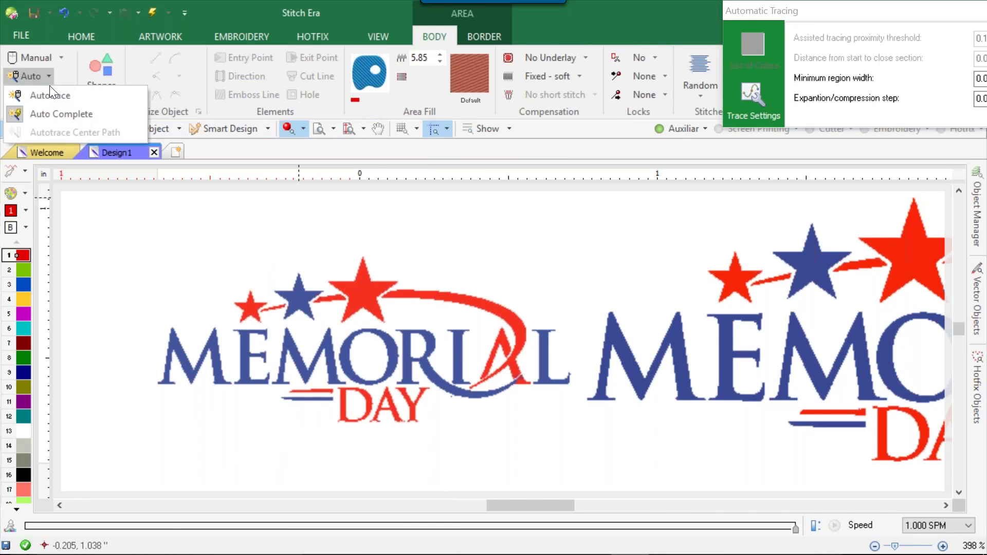
pyautogui.click(67, 112)
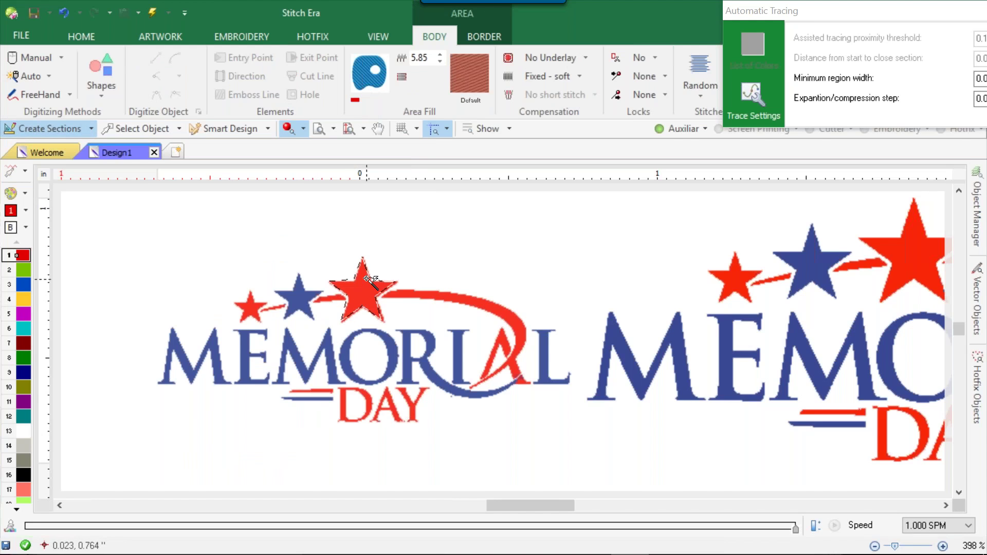
# - Examine the proposed trace outlines on the smaller image's large star and on the larger image's star, red swoosh and letter R
pyautogui.scroll(5, 367, 279)
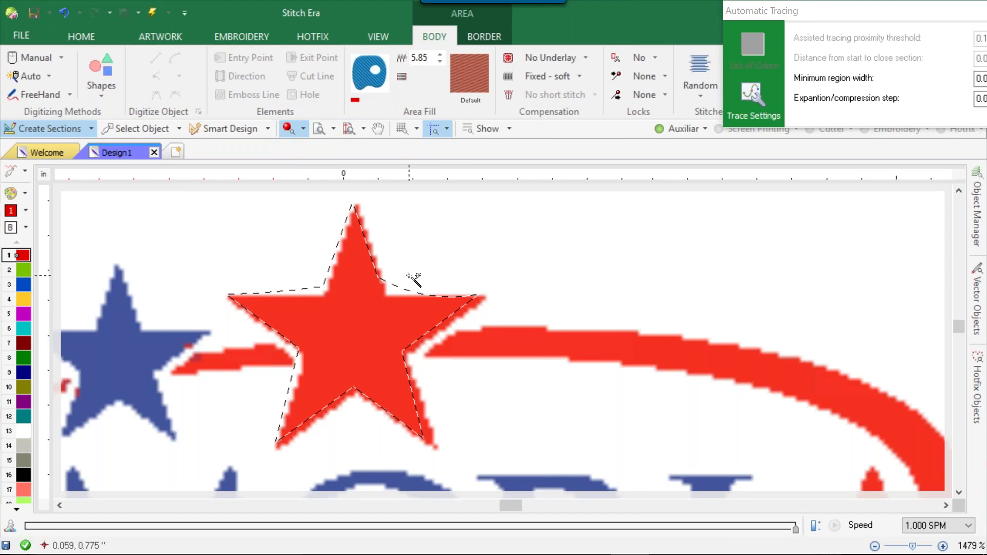
pyautogui.scroll(-8, 420, 282)
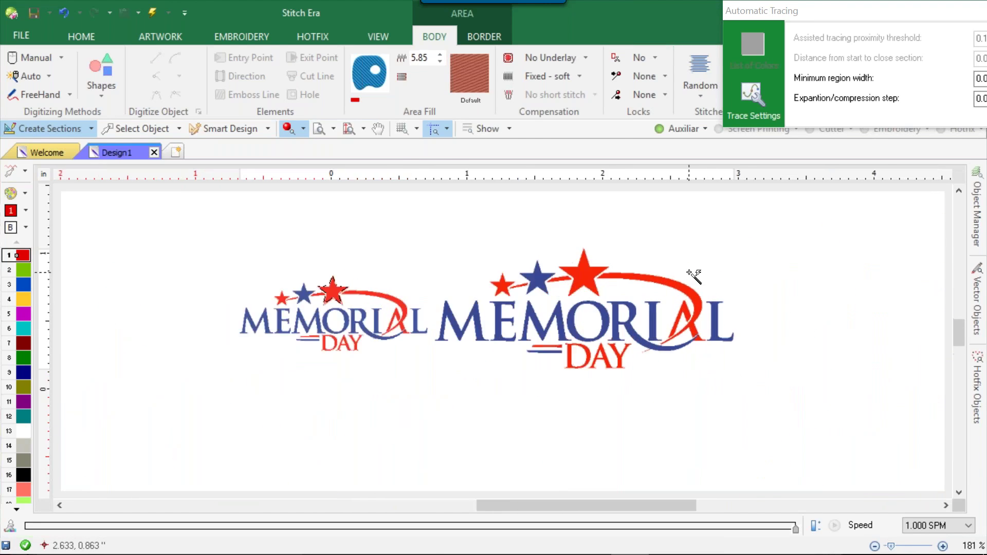
pyautogui.scroll(4, 694, 277)
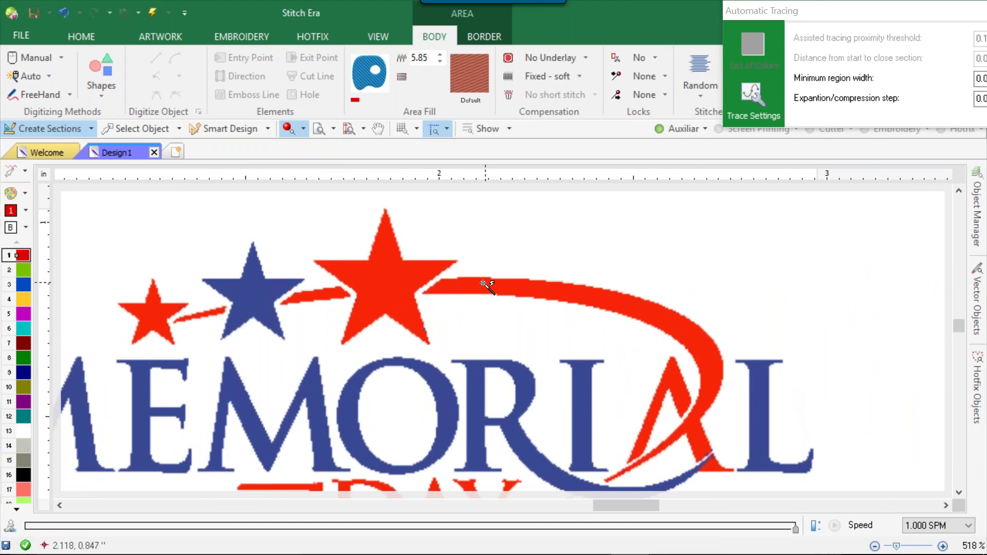
pyautogui.click(388, 277)
pyautogui.scroll(4, 406, 268)
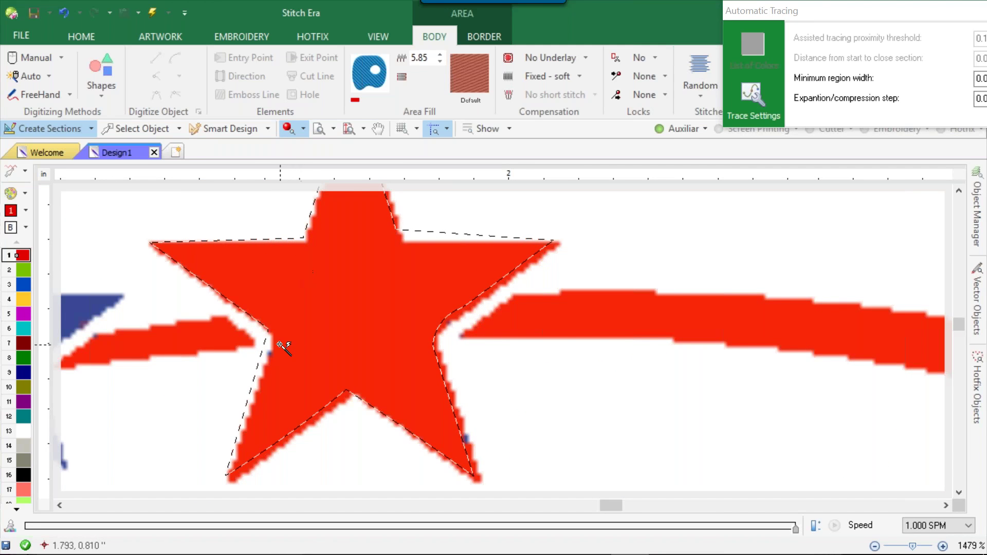
pyautogui.scroll(-4, 331, 331)
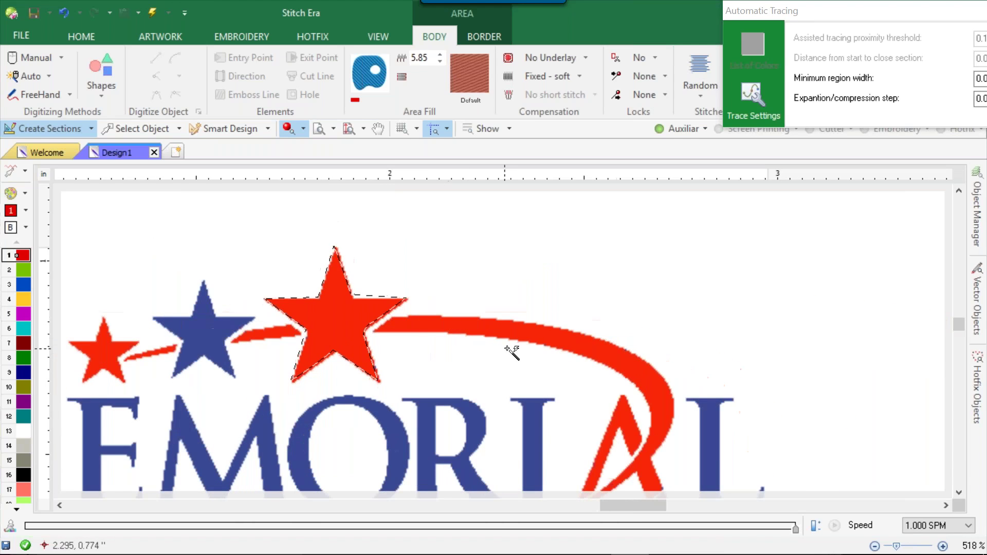
pyautogui.click(517, 330)
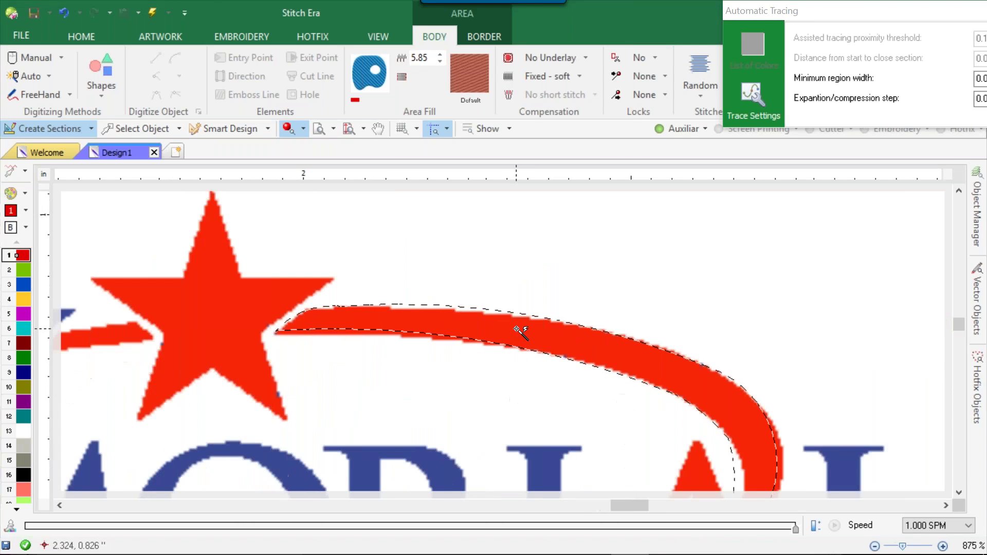
pyautogui.scroll(-5, 517, 329)
pyautogui.scroll(5, 454, 375)
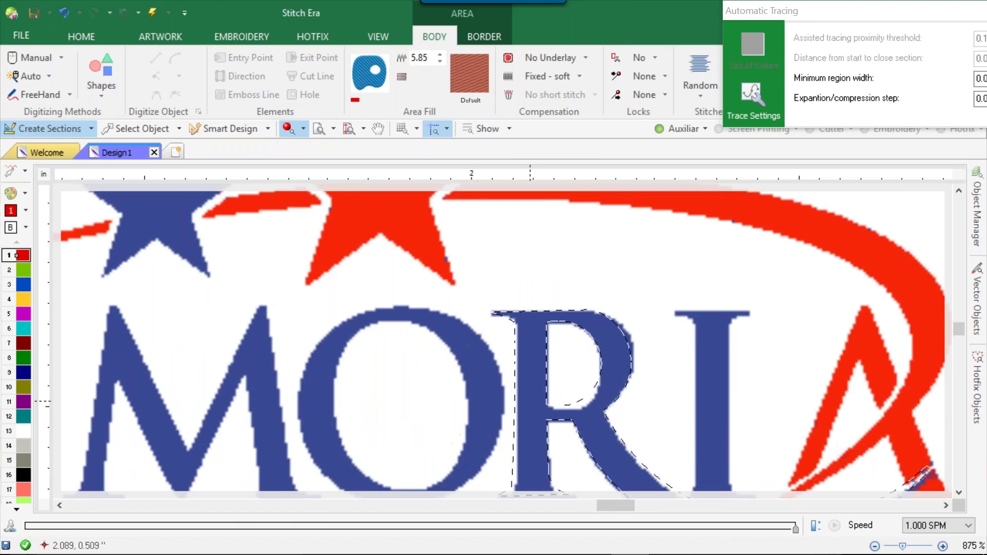
pyautogui.scroll(-3, 532, 396)
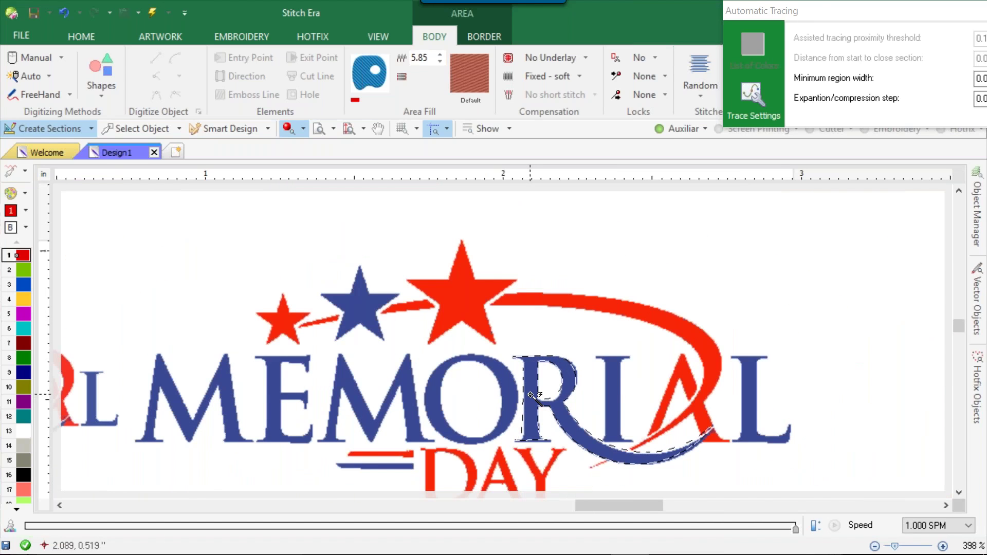
pyautogui.scroll(-3, 533, 396)
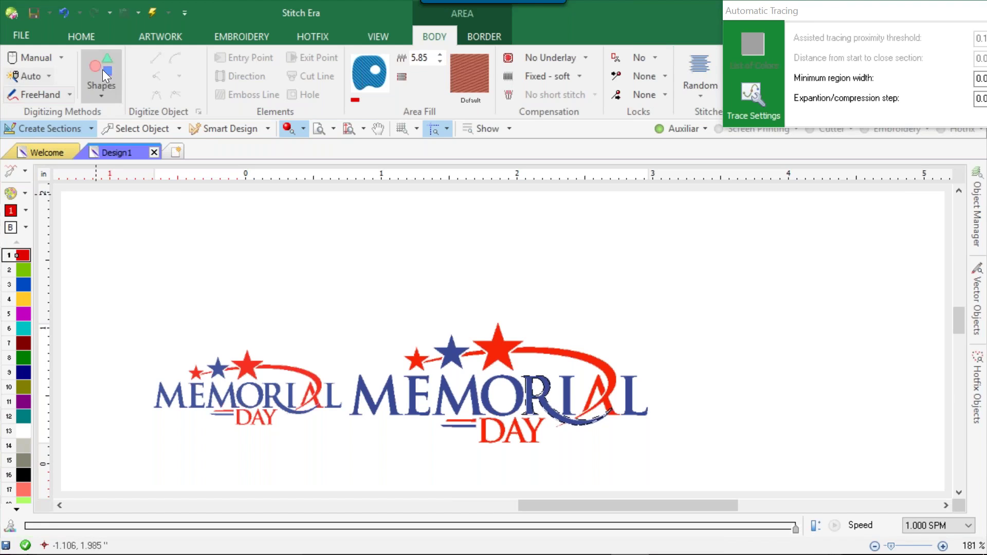
# - Try to leave tracing mode, end the Design Era (32 bit) task in Task Manager and close Task Manager
pyautogui.click(133, 129)
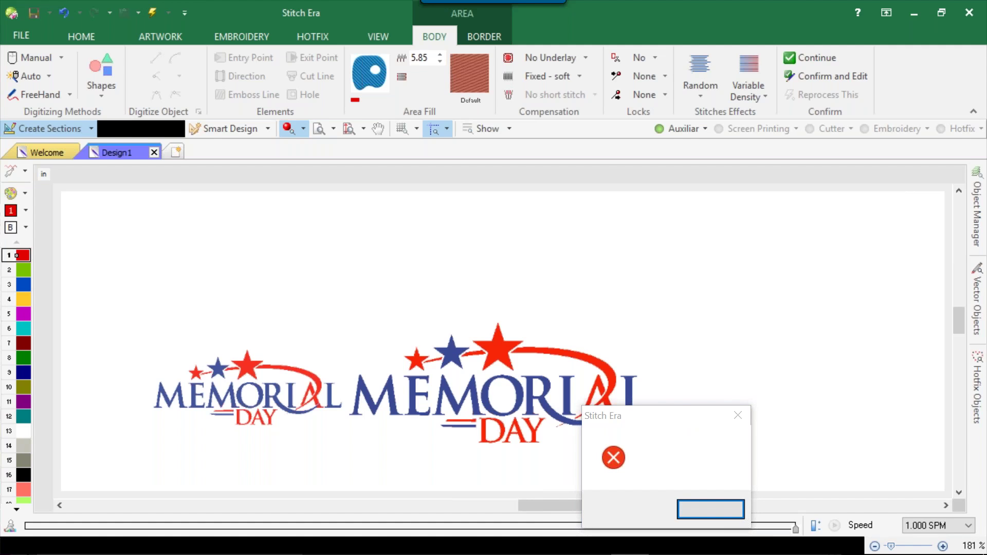
pyautogui.hotkey('ctrl', 'shift', 'Escape')
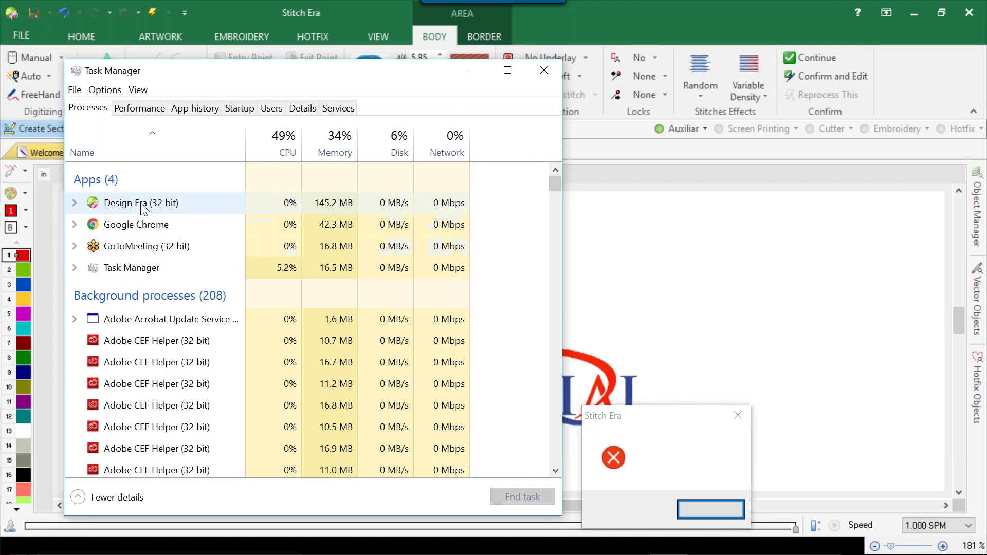
pyautogui.click(142, 205)
pyautogui.click(530, 507)
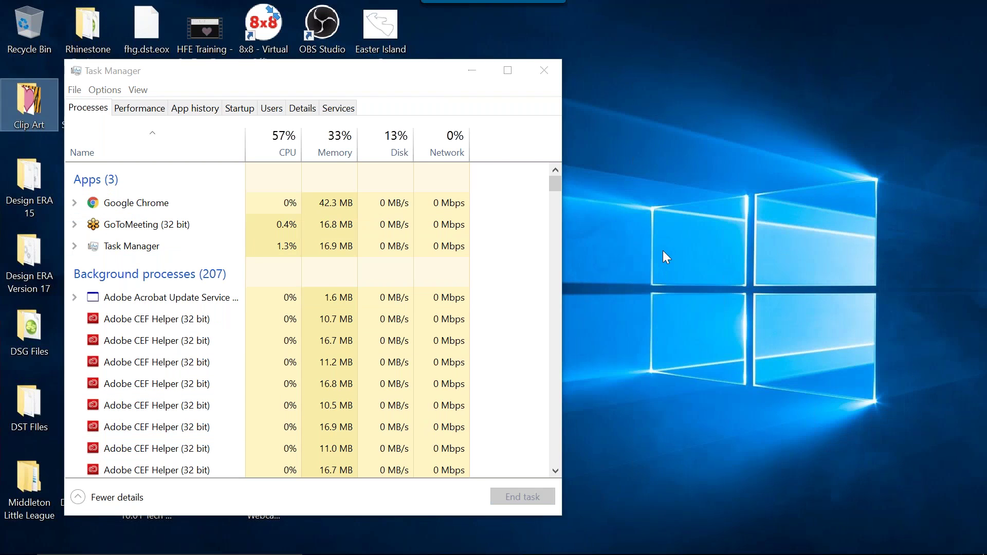
pyautogui.click(544, 70)
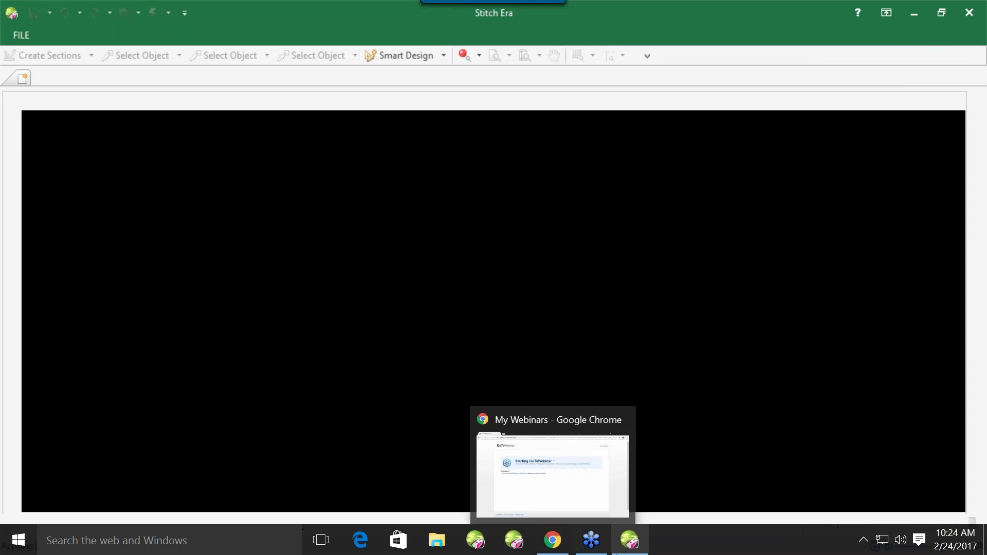
# - Switch back to the restarted Stitch Era, create a new design and insert untitled.png from the raster image Catalogs
pyautogui.moveTo(619, 553)
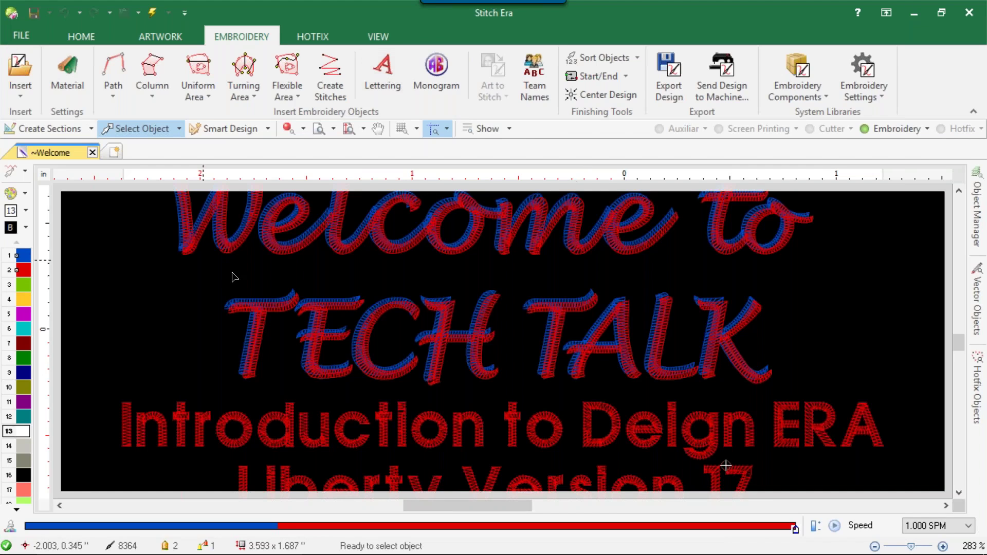
pyautogui.click(117, 152)
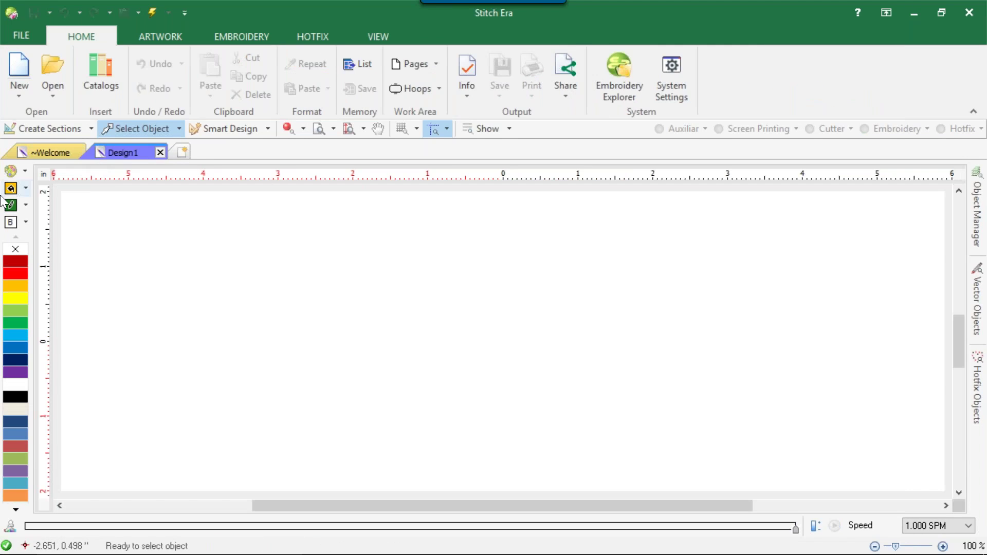
pyautogui.click(109, 64)
pyautogui.click(119, 258)
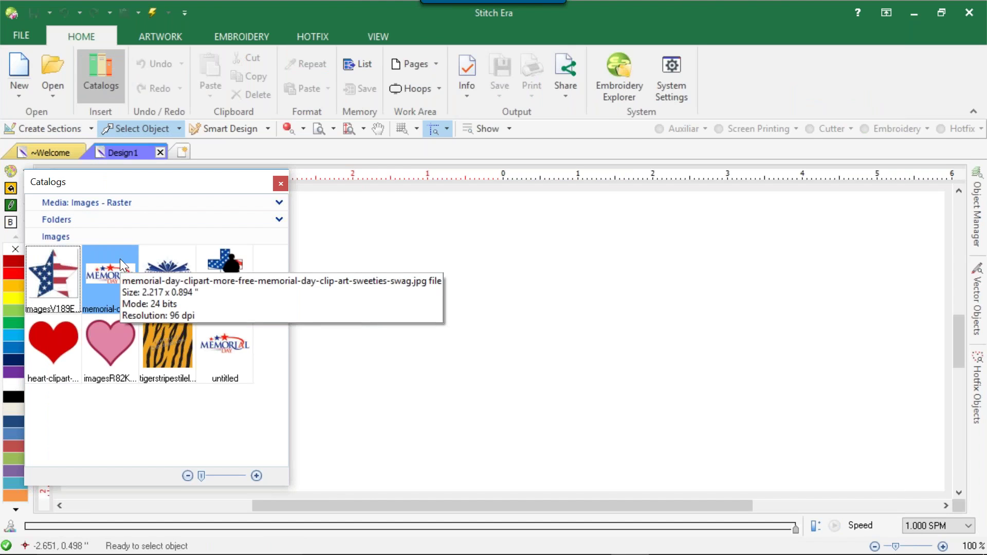
pyautogui.moveTo(539, 286); pyautogui.dragTo(126, 278)
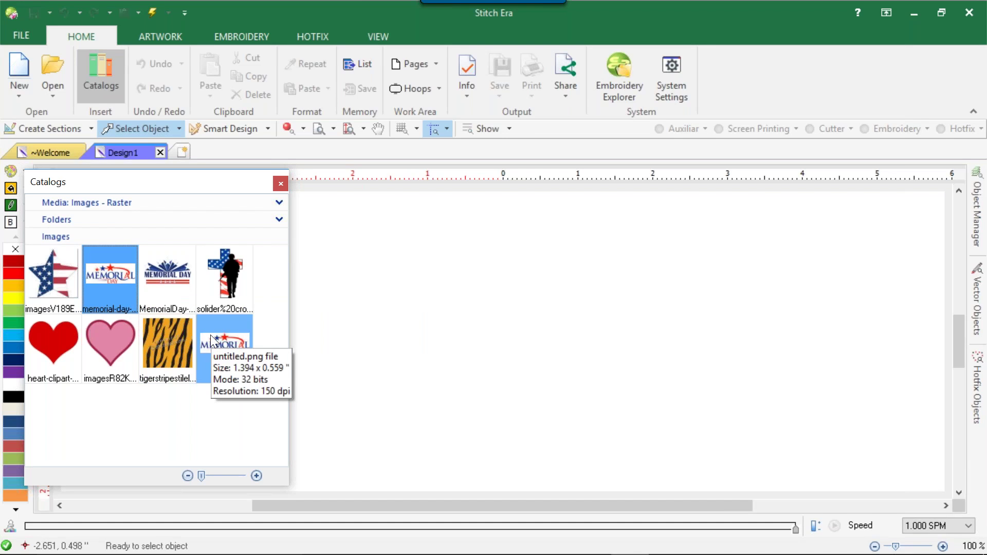
pyautogui.moveTo(211, 335); pyautogui.dragTo(414, 293)
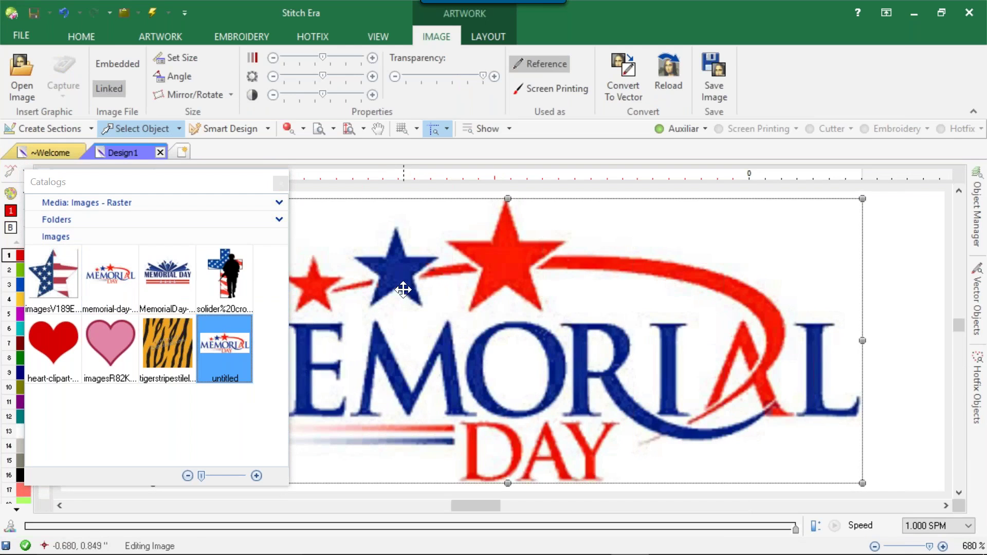
# - Delete the inserted untitled image, insert the memorial-day image from the raster Catalogs in its place and close the Catalogs
pyautogui.press('Delete')
pyautogui.moveTo(103, 278); pyautogui.dragTo(432, 275)
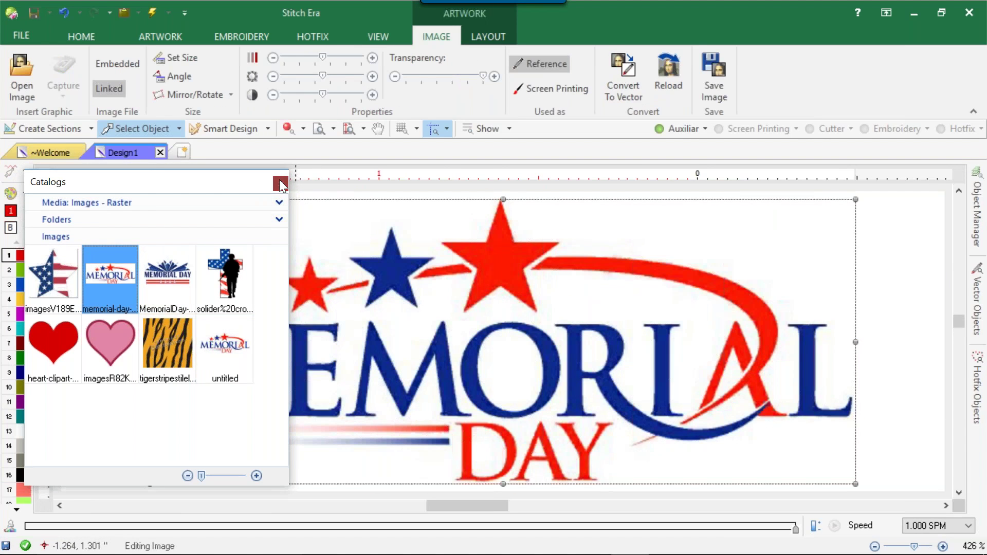
pyautogui.click(281, 183)
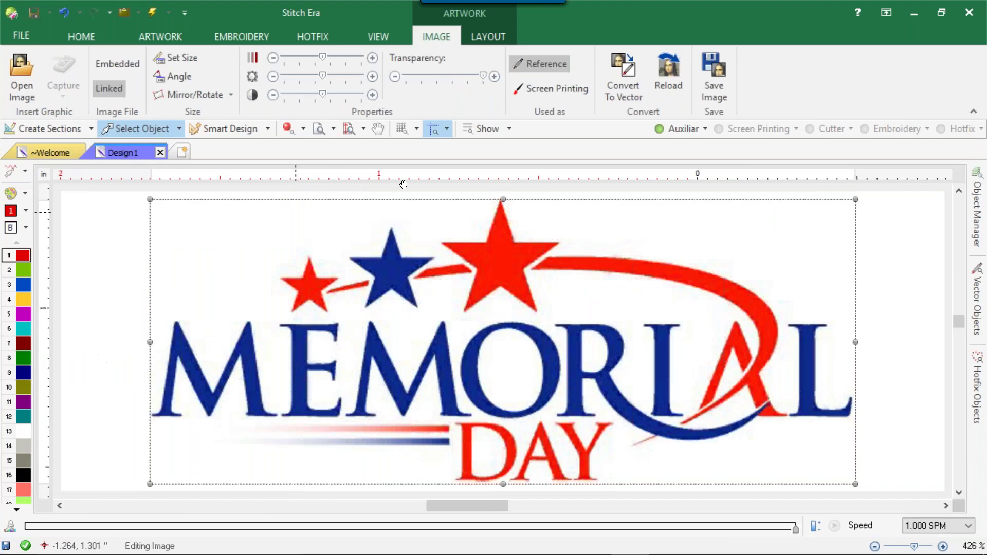
# - Reduce the Memorial Day image to 3 colors with Color Reduction and accept the filtered result
pyautogui.click(487, 36)
pyautogui.click(445, 82)
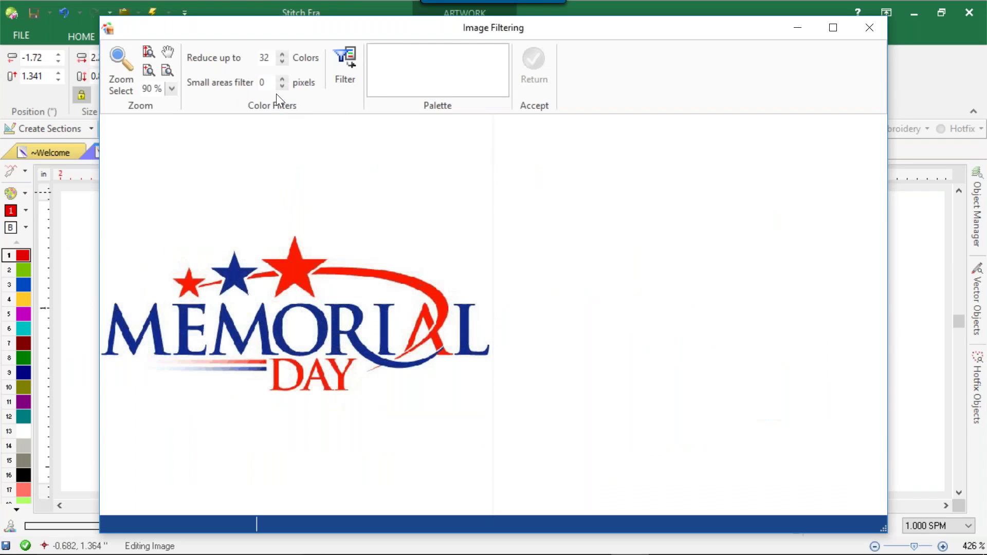
pyautogui.write('3')
pyautogui.press('Return')
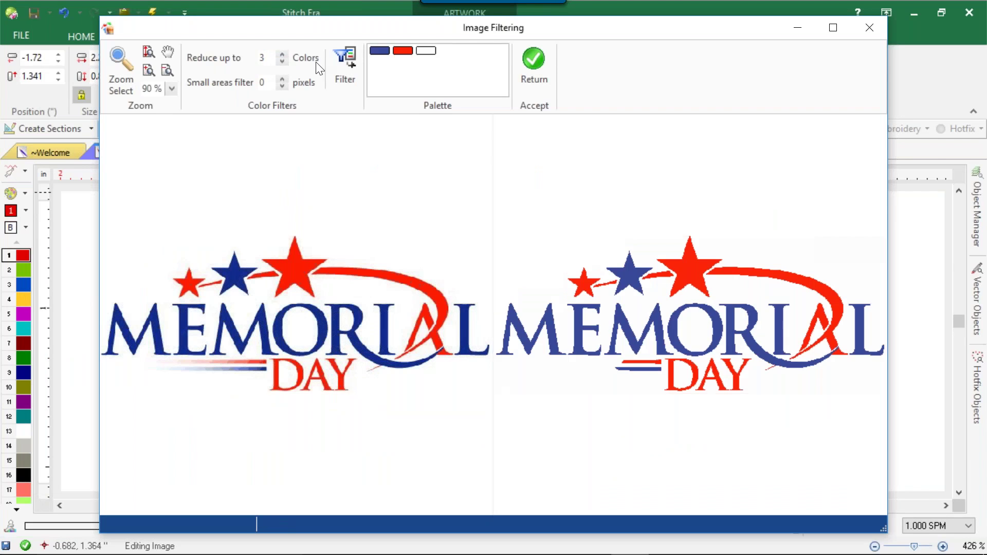
pyautogui.click(537, 58)
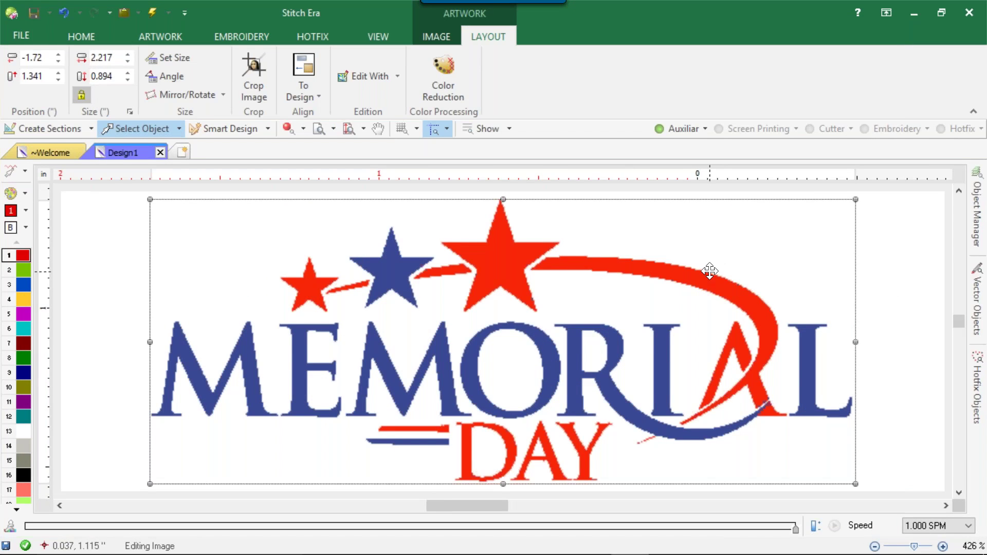
pyautogui.scroll(-1, 526, 254)
pyautogui.scroll(-2, 526, 254)
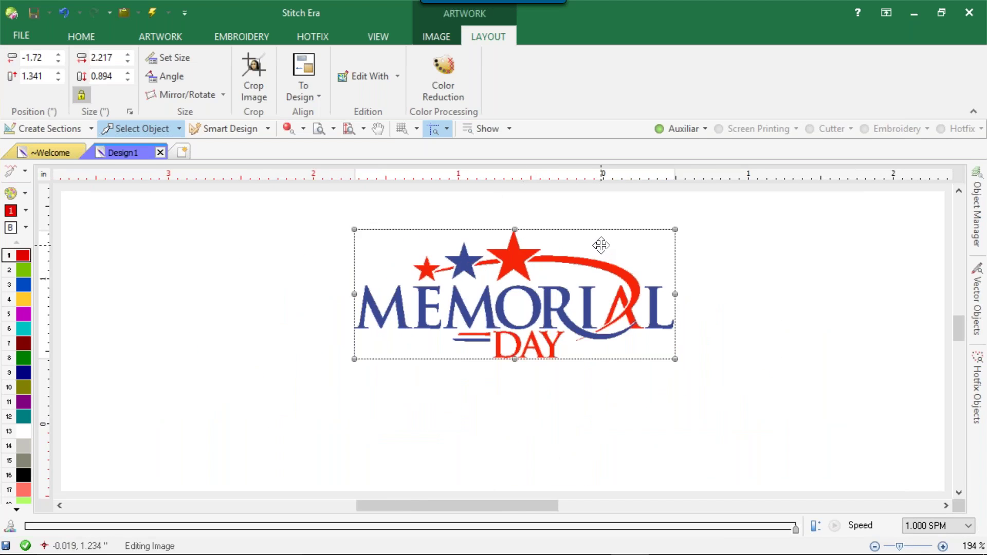
pyautogui.scroll(2, 602, 246)
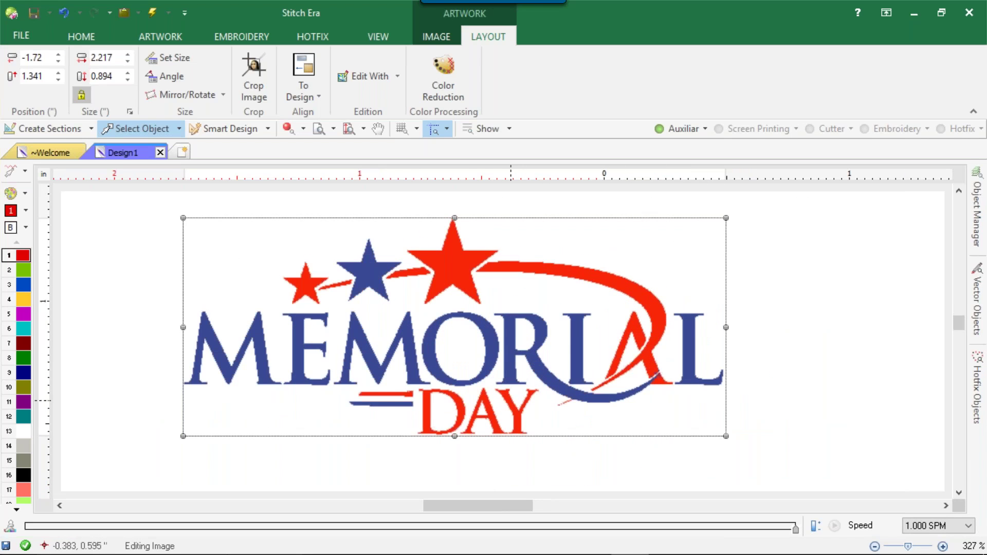
pyautogui.moveTo(511, 554)
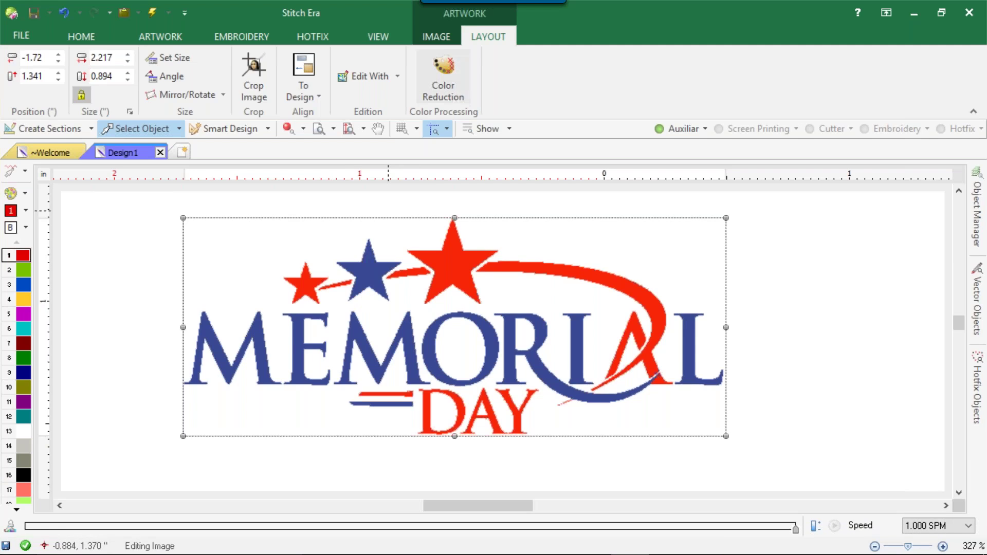
# - Set the Memorial Day image's height to 2.25 inches with the proportions locked
pyautogui.doubleClick(116, 77)
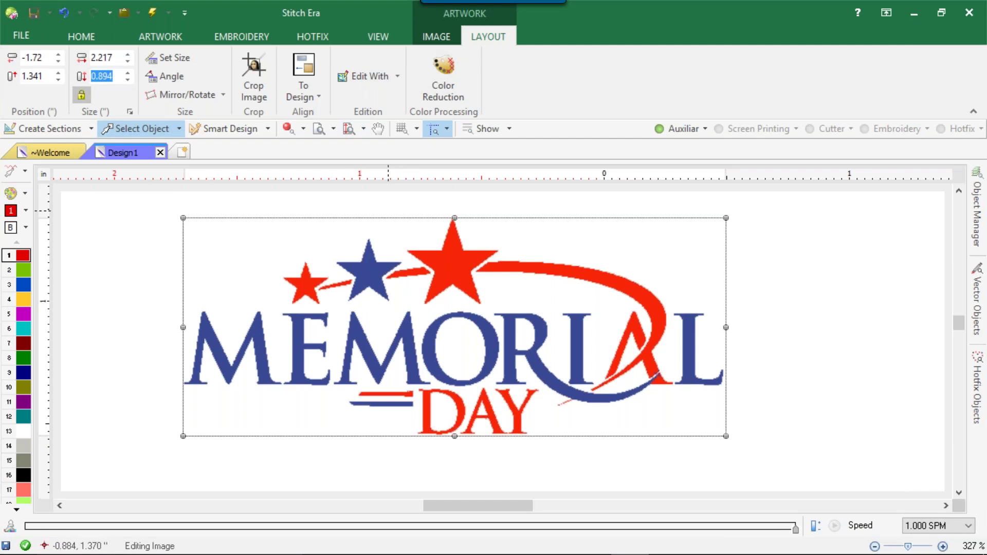
pyautogui.write('2.5')
pyautogui.press('BackSpace')
pyautogui.write('25')
pyautogui.press('Return')
pyautogui.scroll(-5, 392, 252)
pyautogui.scroll(-2, 563, 251)
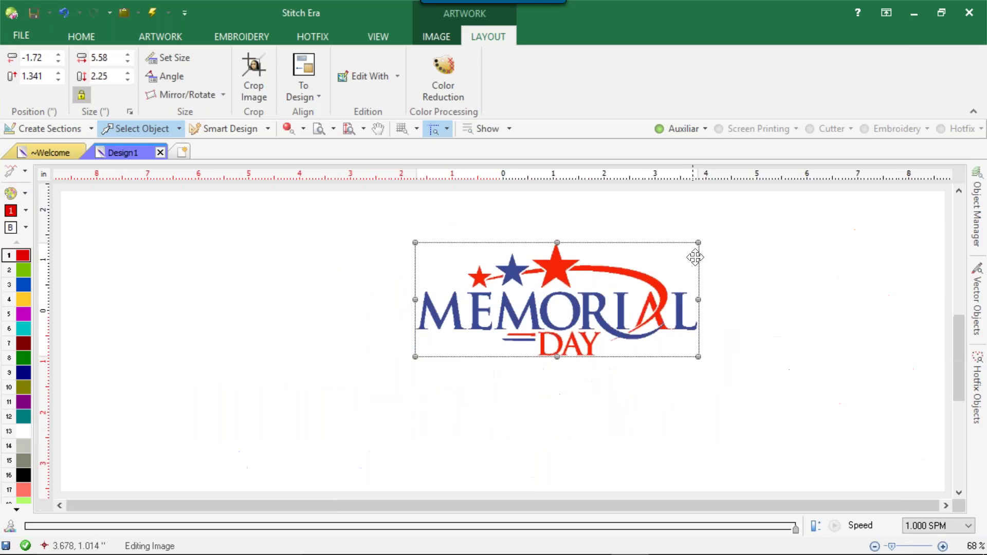
# - Move the enlarged image left so it sits about centered on the design's zero point, and deselect it
pyautogui.scroll(3, 689, 257)
pyautogui.moveTo(619, 295); pyautogui.dragTo(483, 284)
pyautogui.click(707, 269)
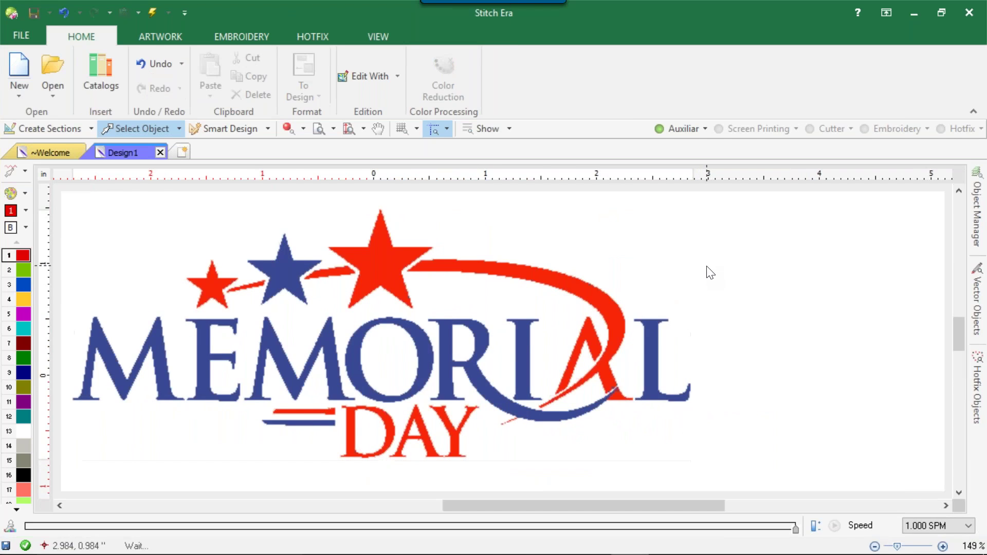
pyautogui.scroll(-2, 549, 298)
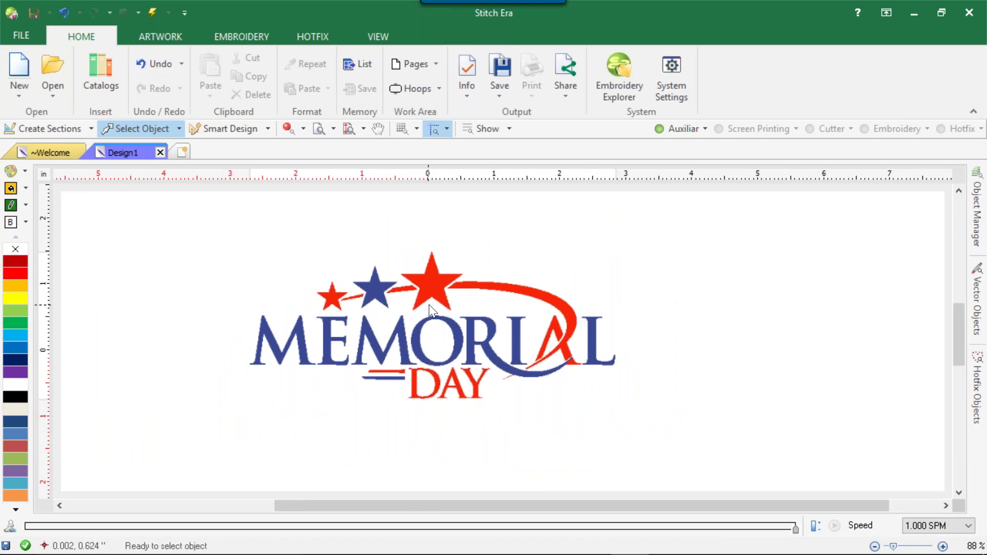
pyautogui.scroll(2, 432, 304)
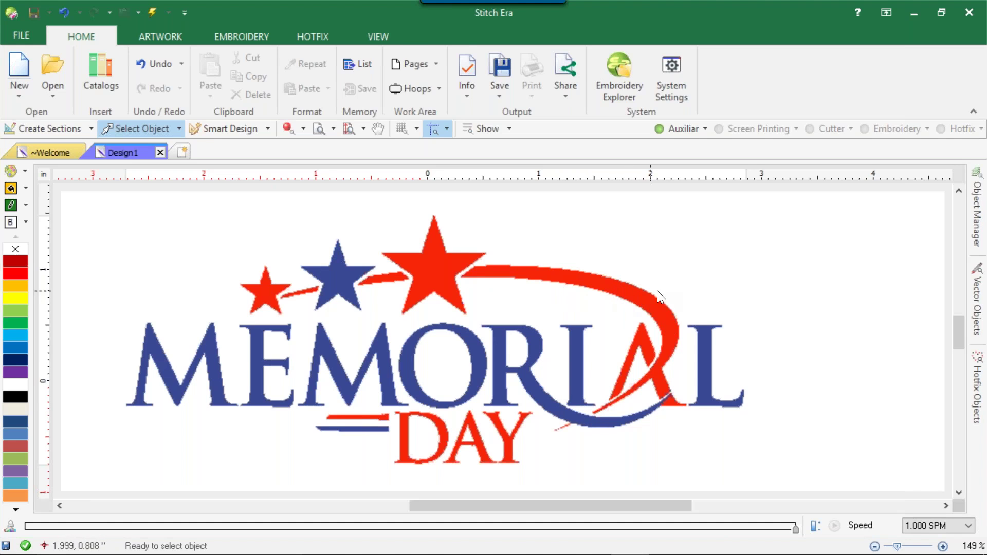
# - Convert the Memorial Day image to vectors with Reduction 4, filtering the colors, vectorizing and accepting the result
pyautogui.click(626, 295)
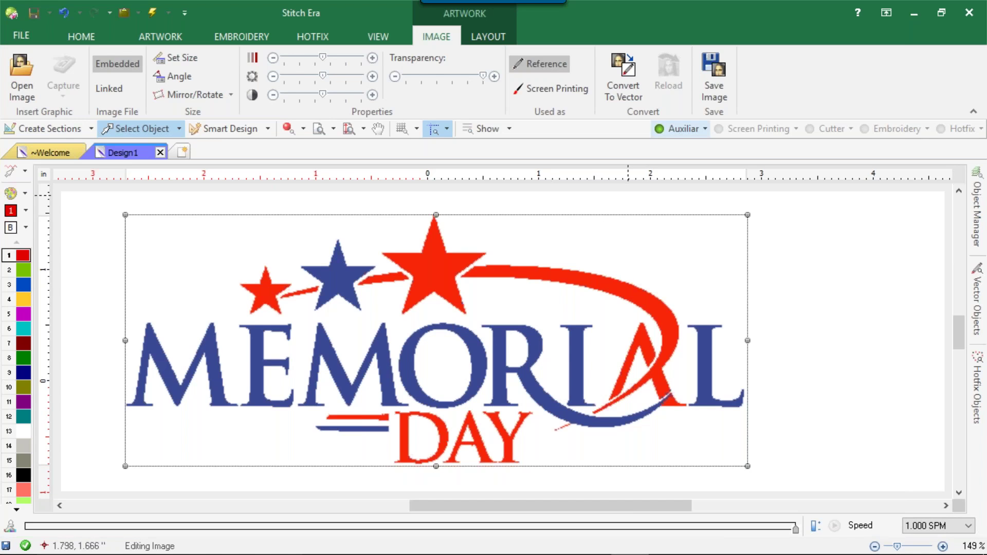
pyautogui.click(638, 80)
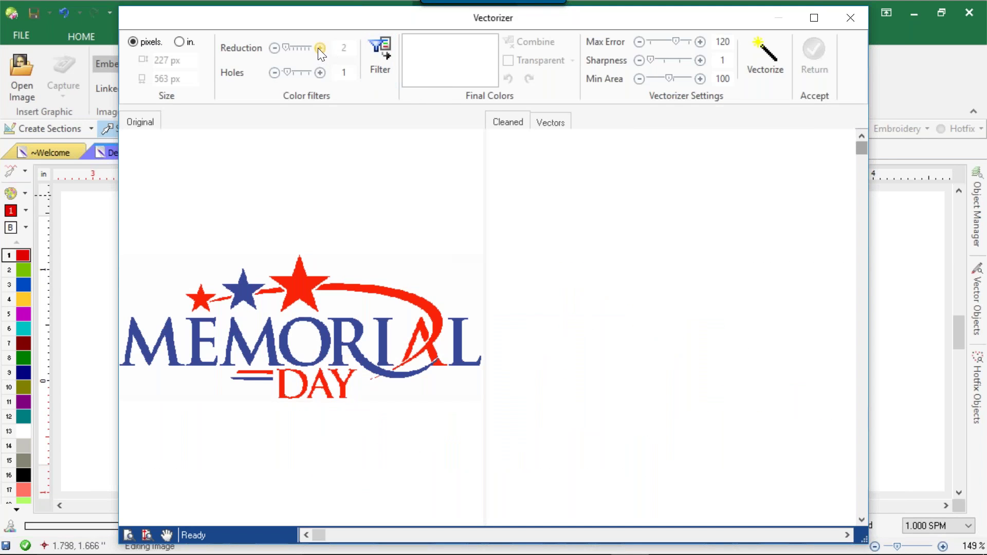
pyautogui.click(320, 48)
pyautogui.click(320, 48)
pyautogui.click(380, 52)
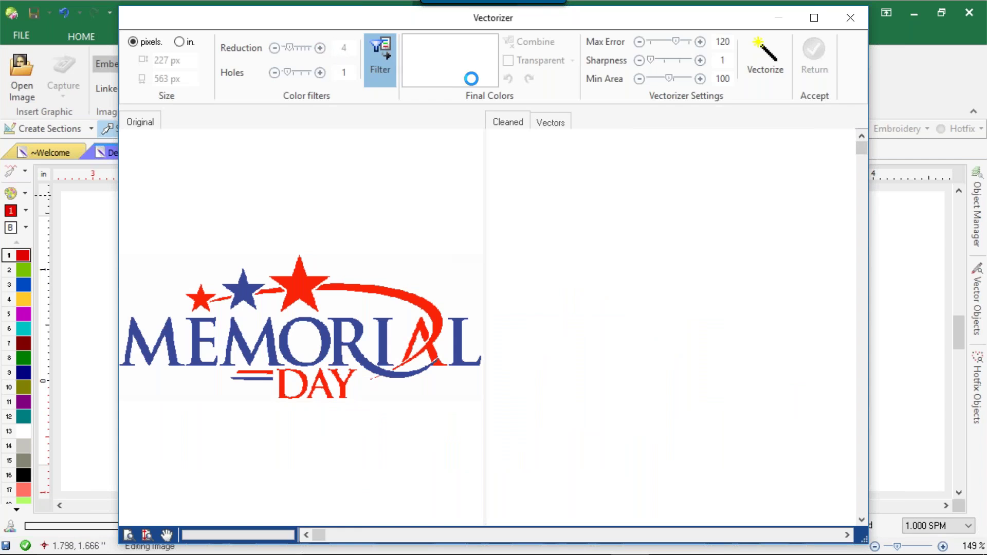
pyautogui.click(764, 51)
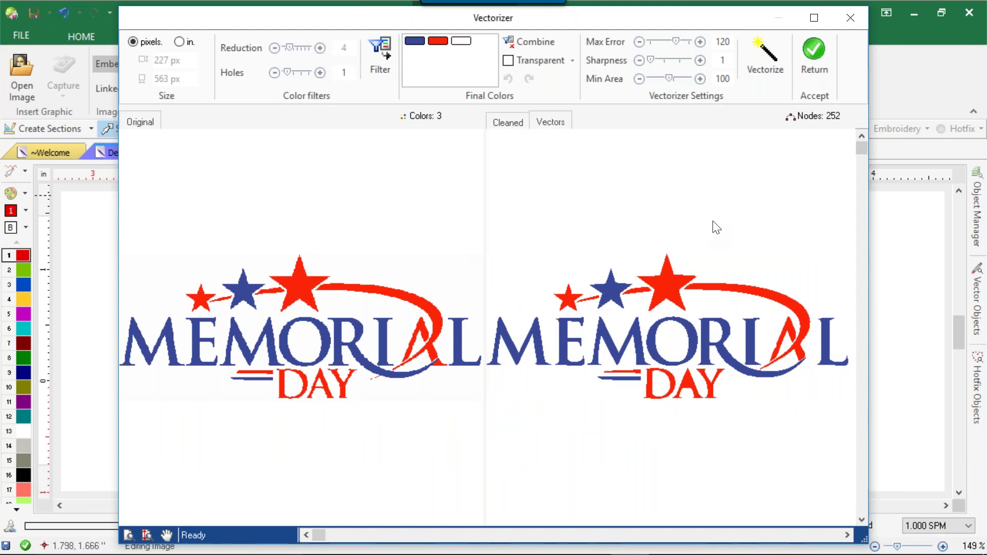
pyautogui.click(811, 61)
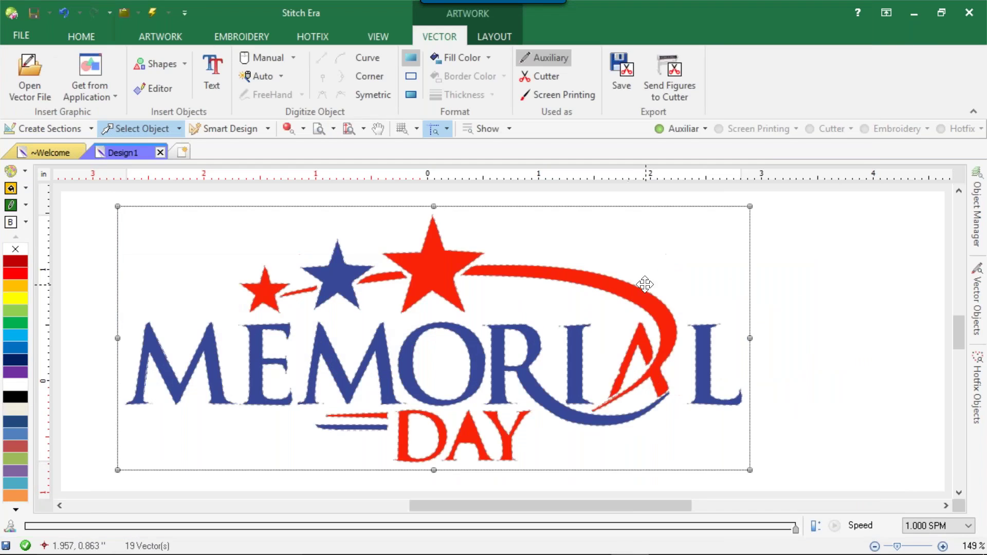
# - Delete the large red swoosh vector, and undo both the deletion and the vector conversion
pyautogui.click(649, 286)
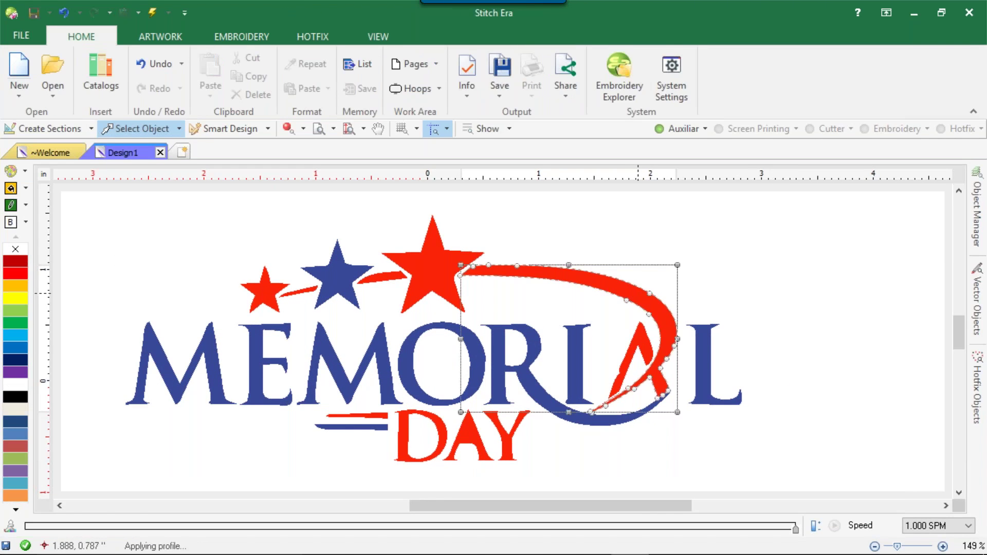
pyautogui.press('Delete')
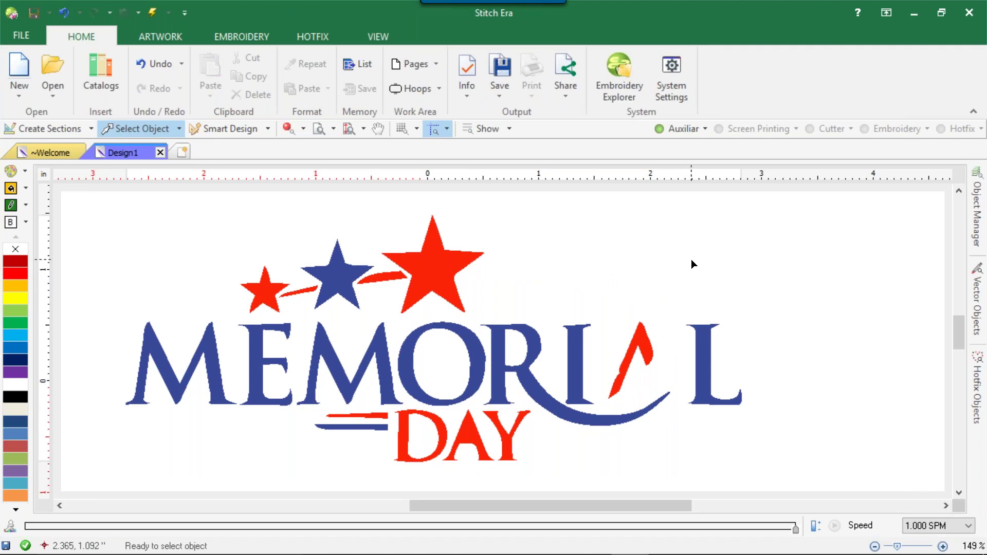
pyautogui.hotkey('ctrl', 'z')
pyautogui.hotkey('ctrl', 'z')
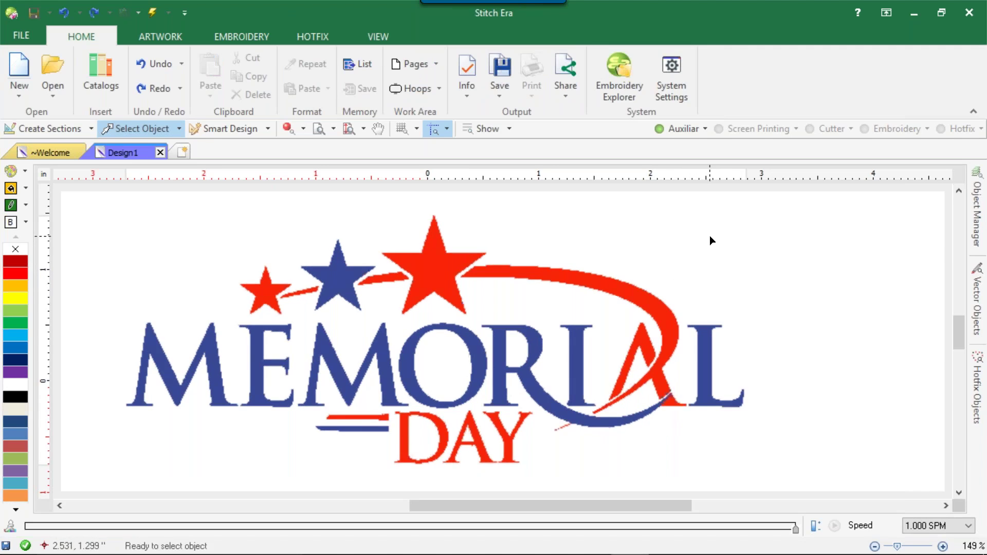
# - Undo the raster image's last move and redo it
pyautogui.click(710, 239)
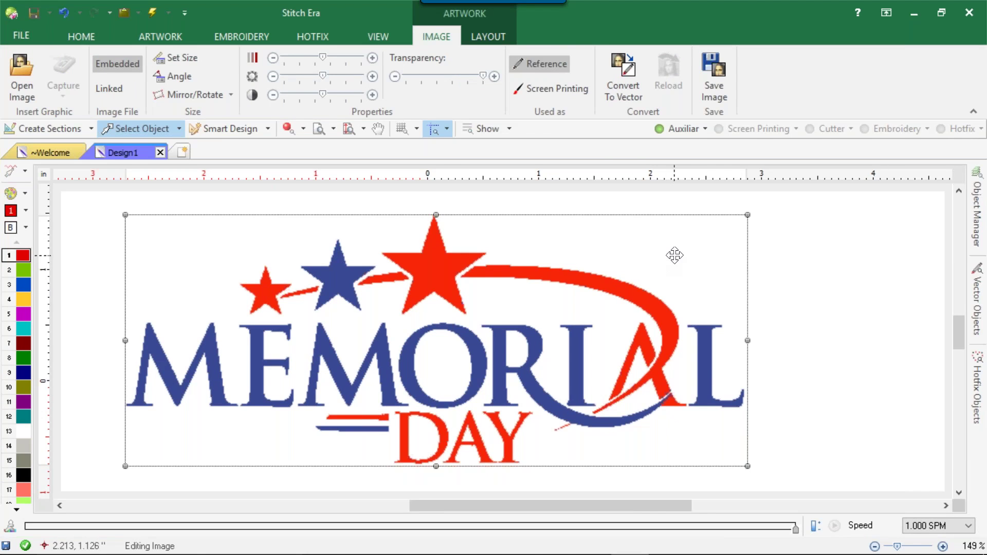
pyautogui.click(776, 215)
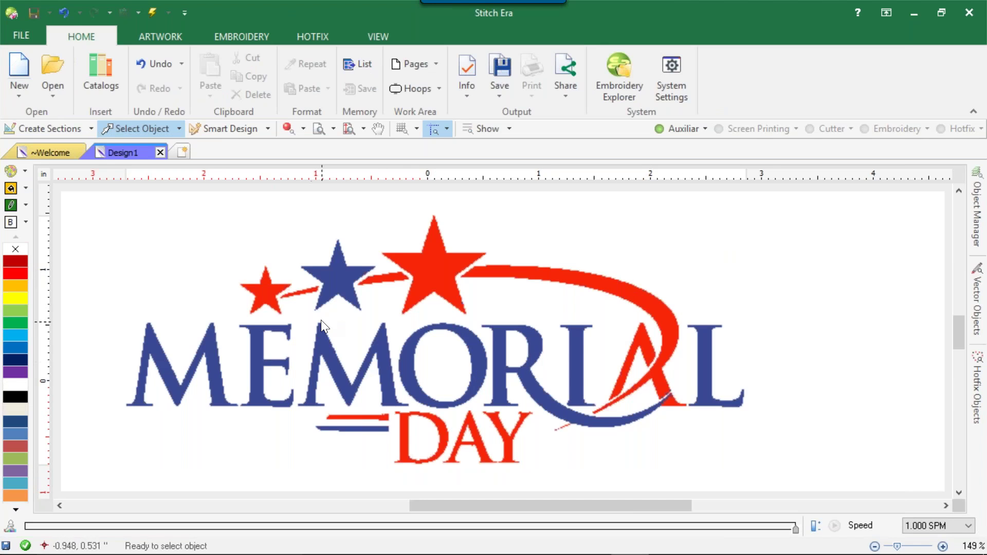
pyautogui.click(61, 13)
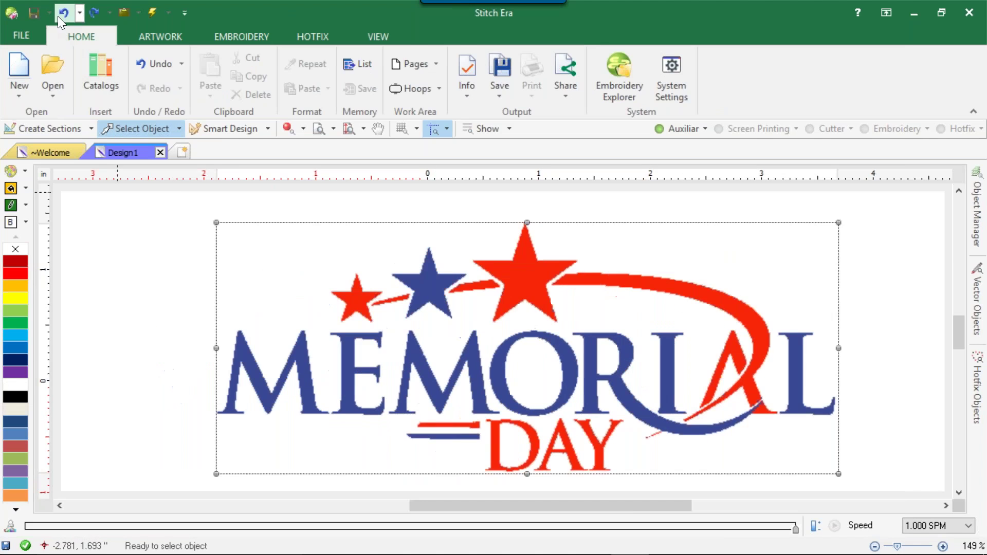
pyautogui.click(93, 12)
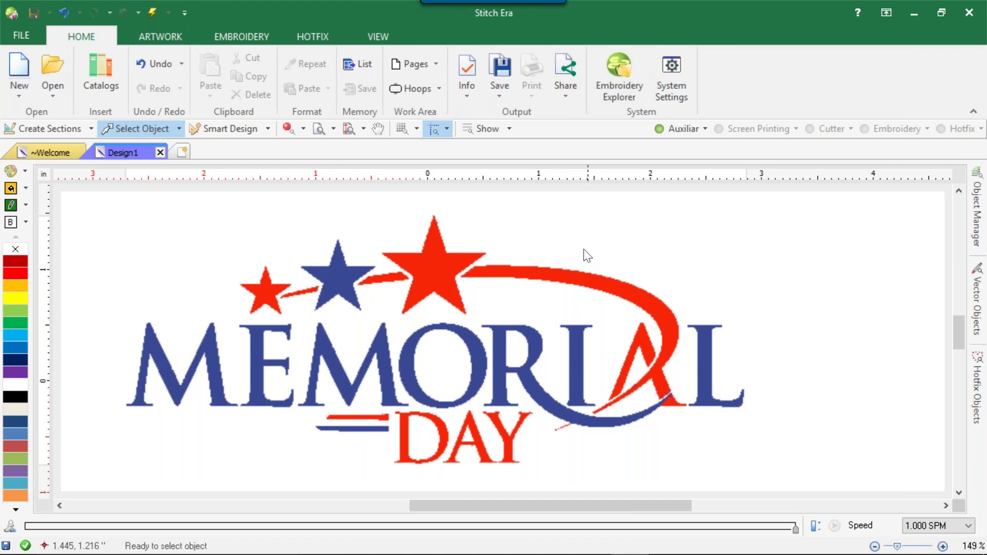
# - Convert the raster image to vectors again, accepting the existing three-color result in the Vectorizer
pyautogui.click(564, 259)
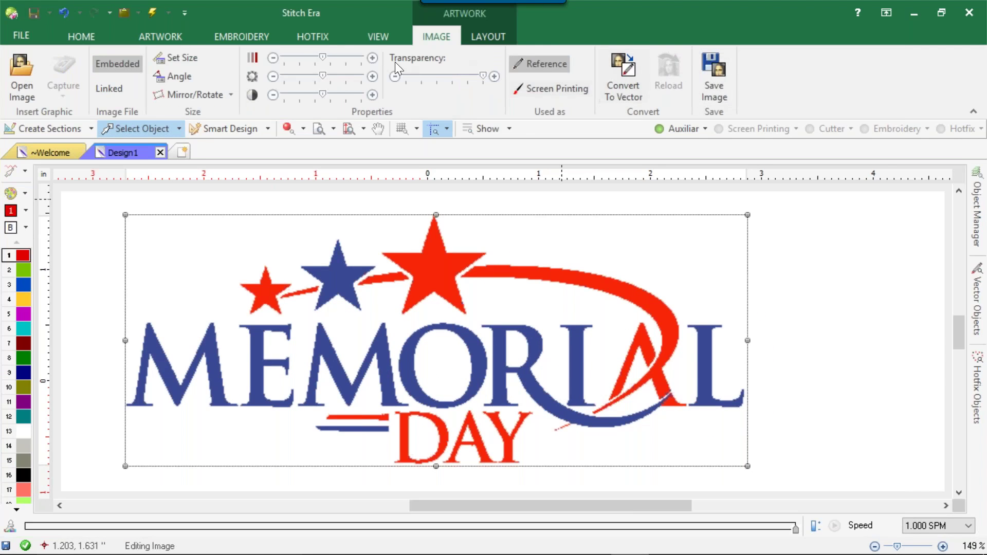
pyautogui.rightClick(390, 302)
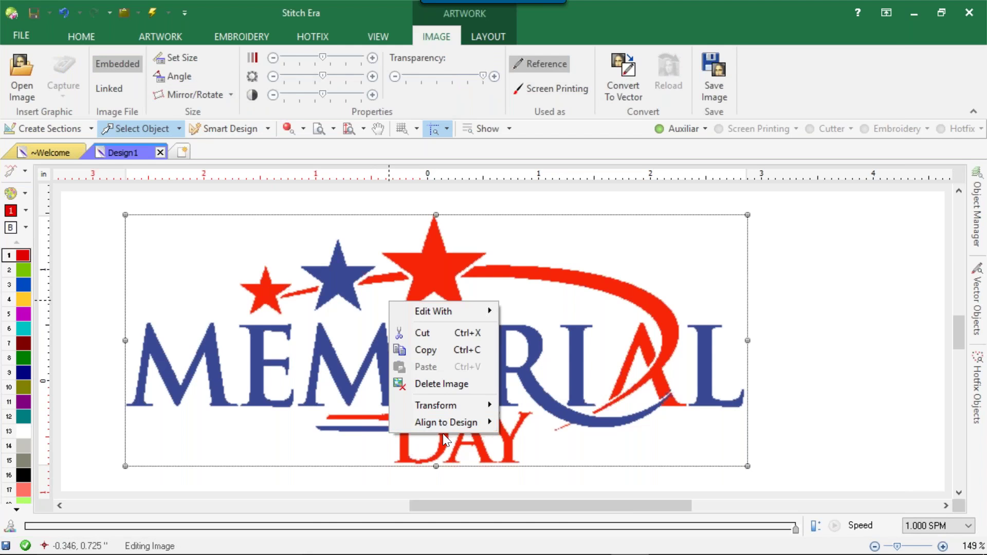
pyautogui.click(617, 72)
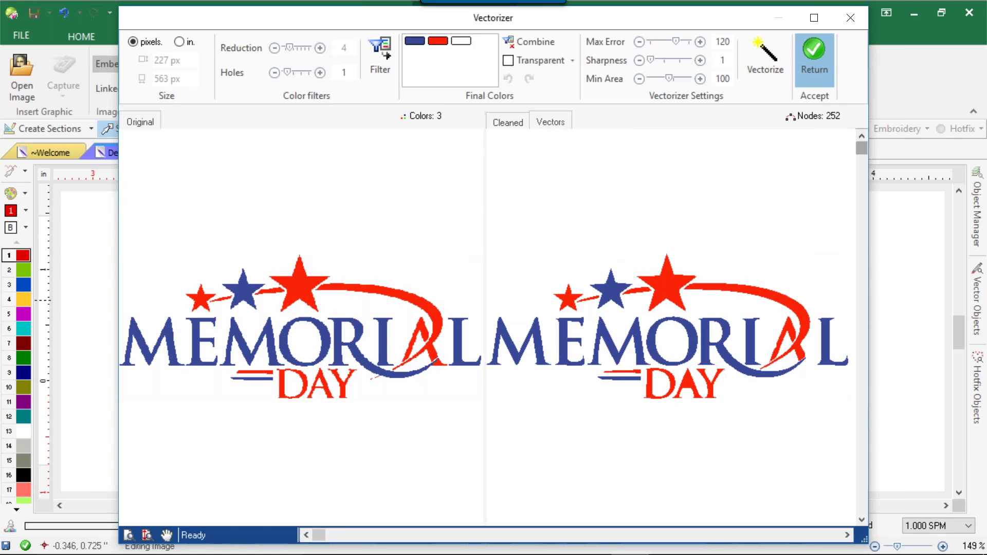
pyautogui.click(815, 54)
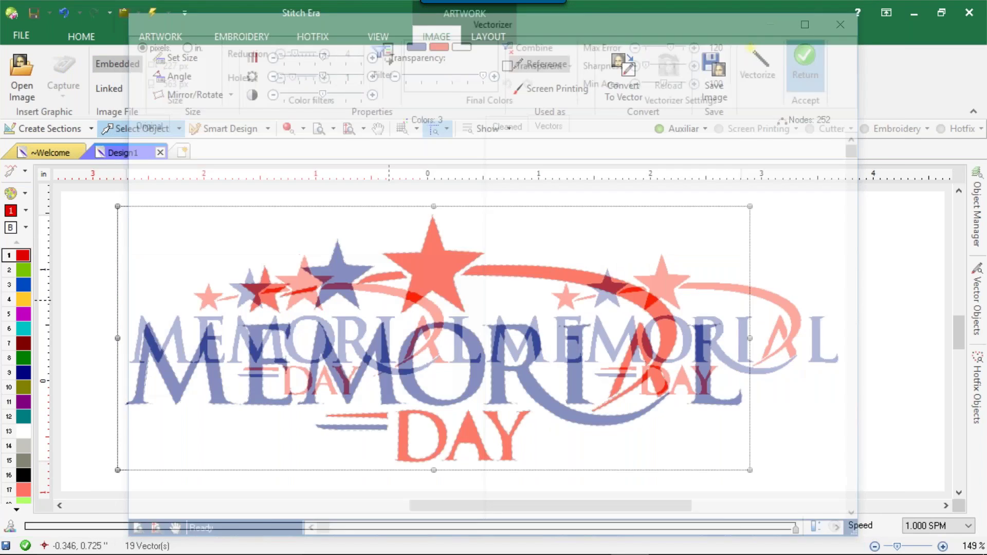
# - Compare the blue star's vector edges with the raster original by undoing and redoing the conversion
pyautogui.click(99, 303)
pyautogui.scroll(5, 332, 261)
pyautogui.scroll(3, 306, 292)
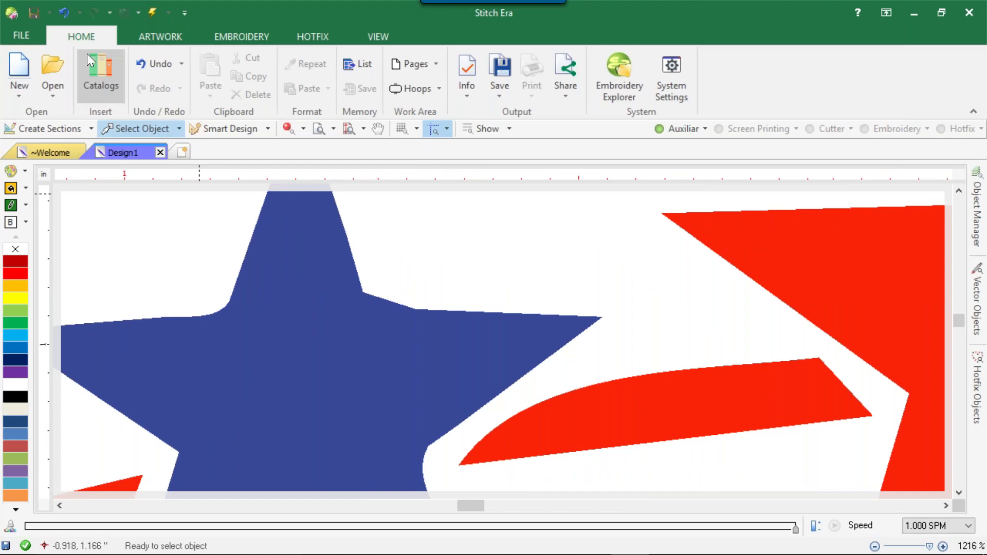
pyautogui.click(63, 12)
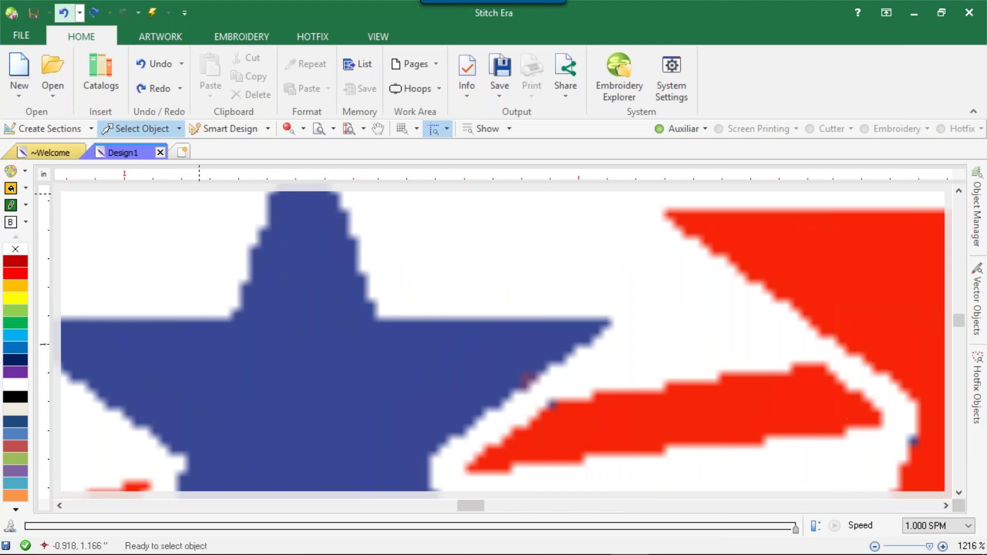
pyautogui.click(95, 12)
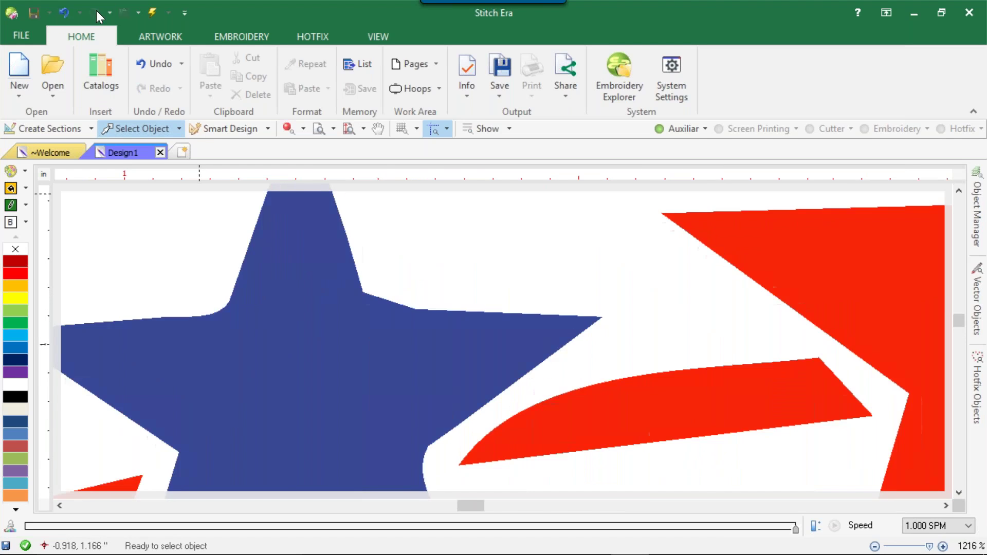
# - Select the blue star vector and examine its outline nodes alongside the neighbouring stars
pyautogui.scroll(-3, 403, 286)
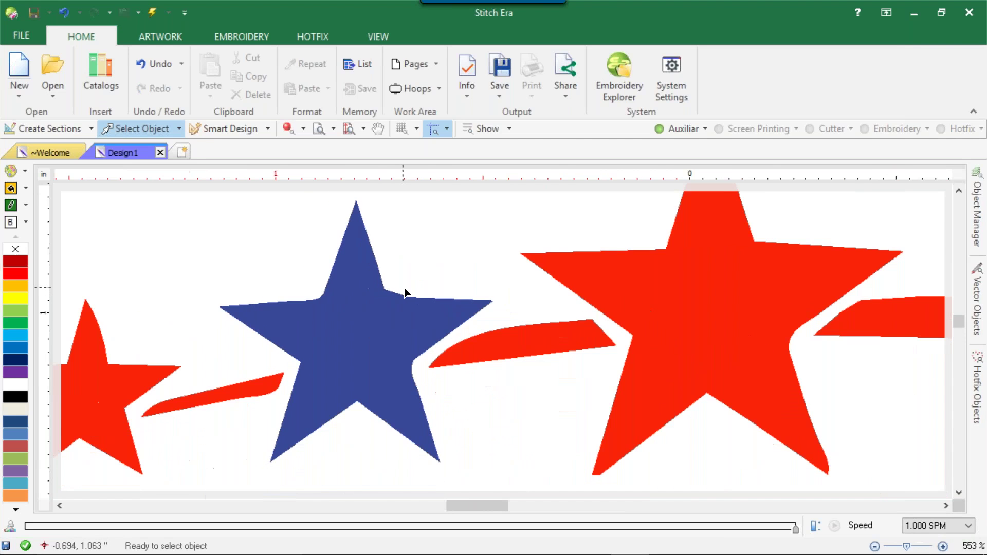
pyautogui.scroll(2, 381, 335)
pyautogui.click(382, 335)
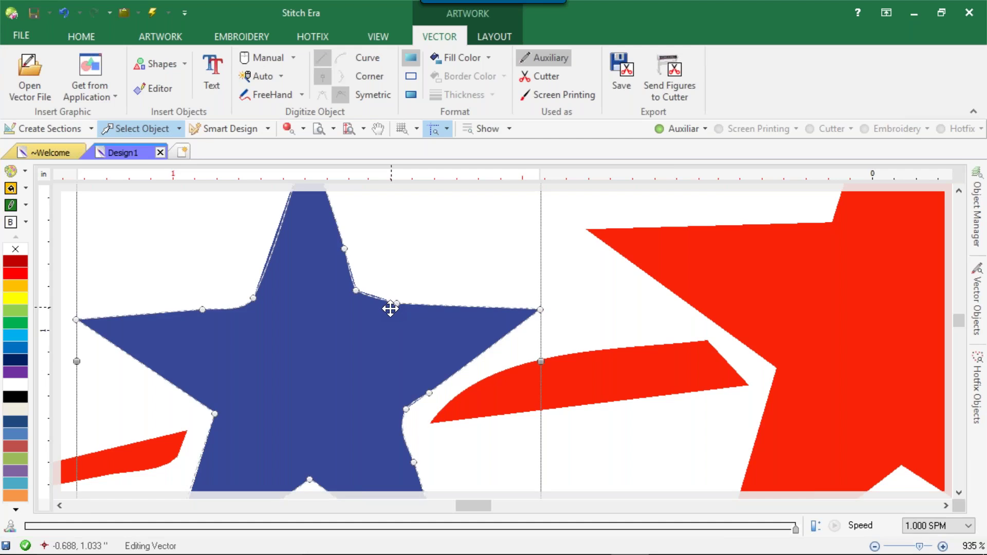
pyautogui.scroll(-3, 385, 305)
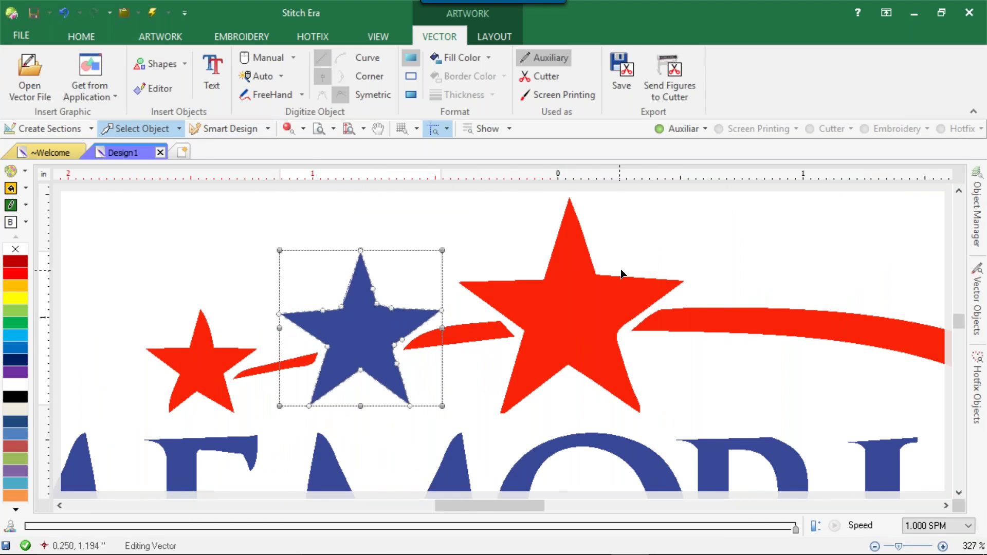
# - Move the large red star's upper-right inner corner node slightly down to reshape the vector, and deselect the star
pyautogui.scroll(3, 596, 277)
pyautogui.click(544, 291)
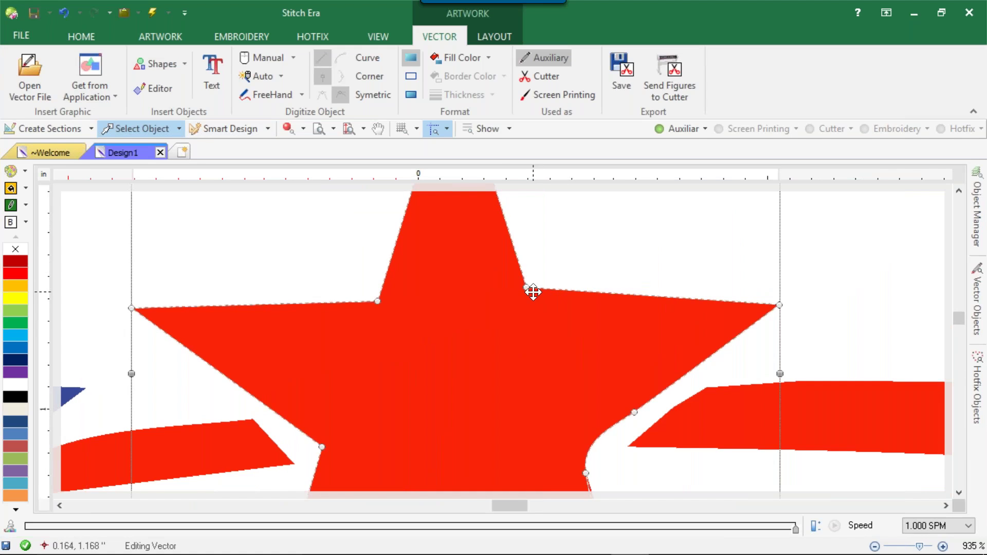
pyautogui.moveTo(525, 287); pyautogui.dragTo(529, 304)
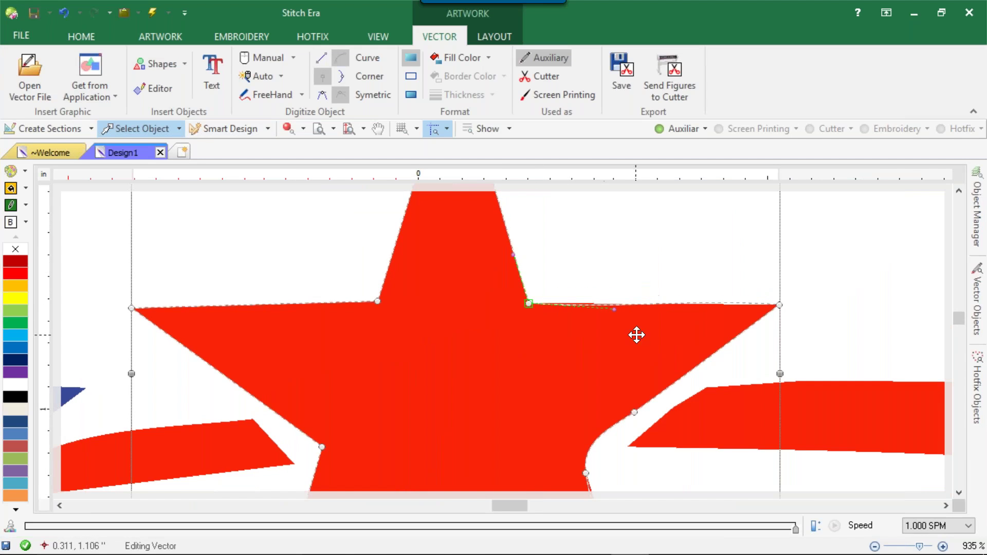
pyautogui.scroll(-3, 465, 326)
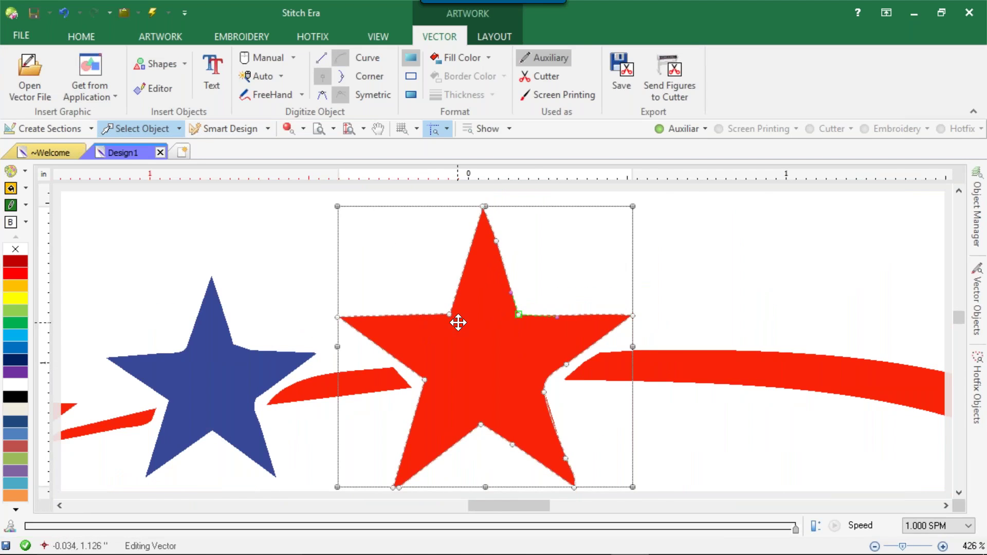
pyautogui.scroll(-2, 555, 376)
pyautogui.scroll(-1, 555, 376)
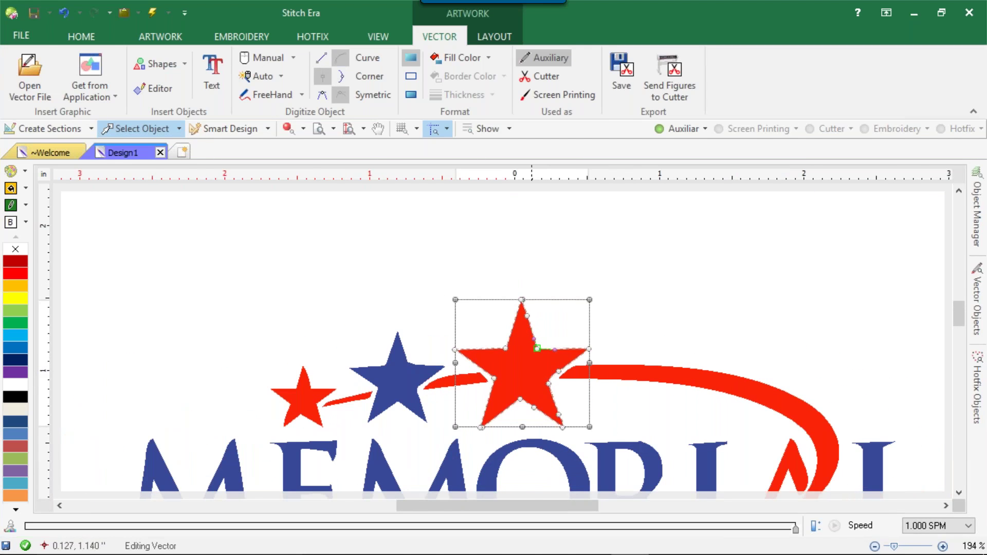
pyautogui.click(535, 265)
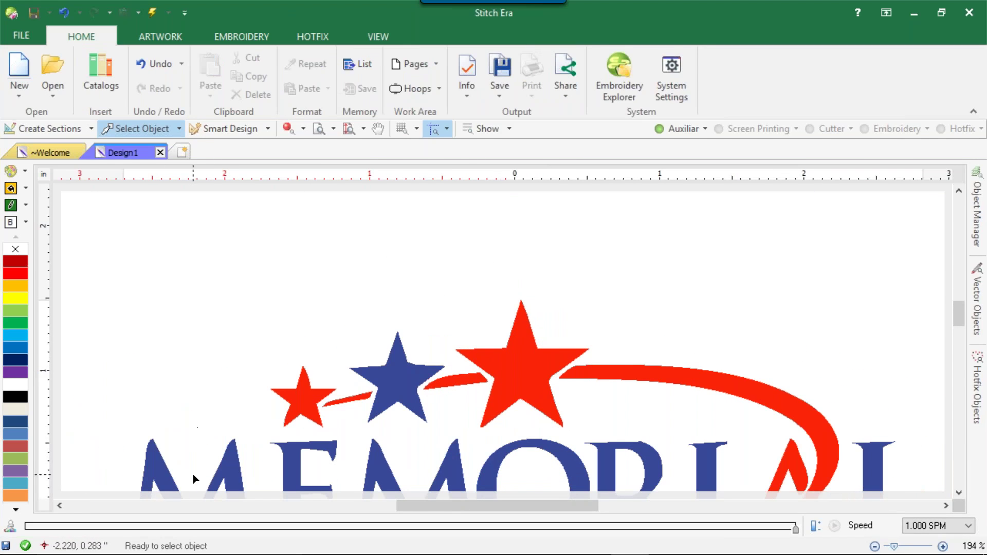
# - Select the first letter E in MEMORIAL and examine its vector outline nodes
pyautogui.scroll(1, 246, 466)
pyautogui.scroll(3, 246, 467)
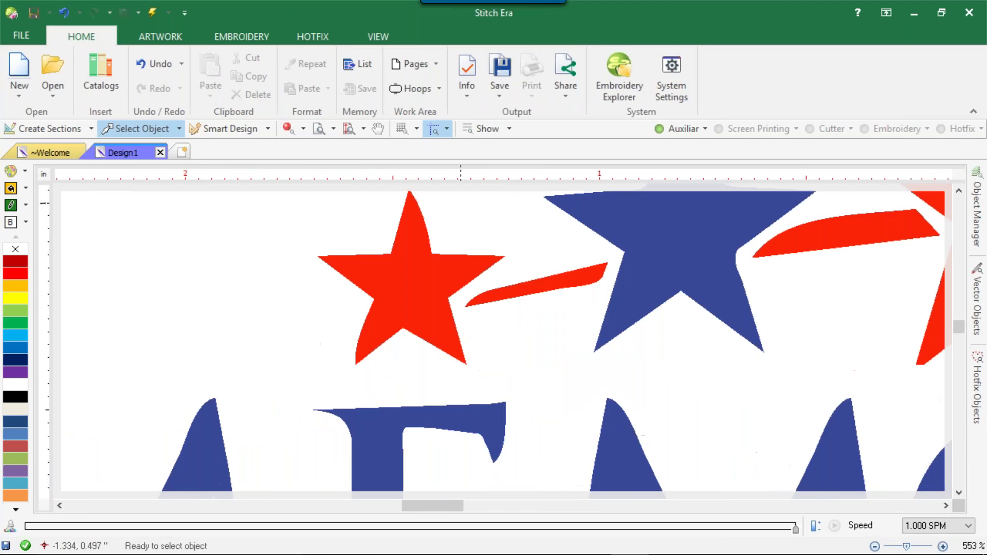
pyautogui.click(398, 412)
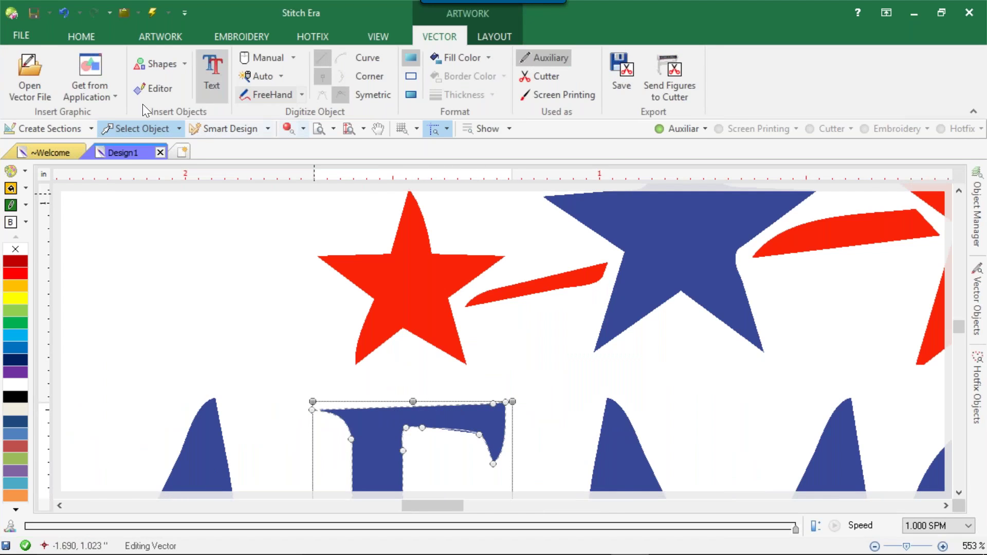
# - Undo the red star's node edit, then undo the actions back past Vectorize and Adjust Image to Frame
pyautogui.click(69, 9)
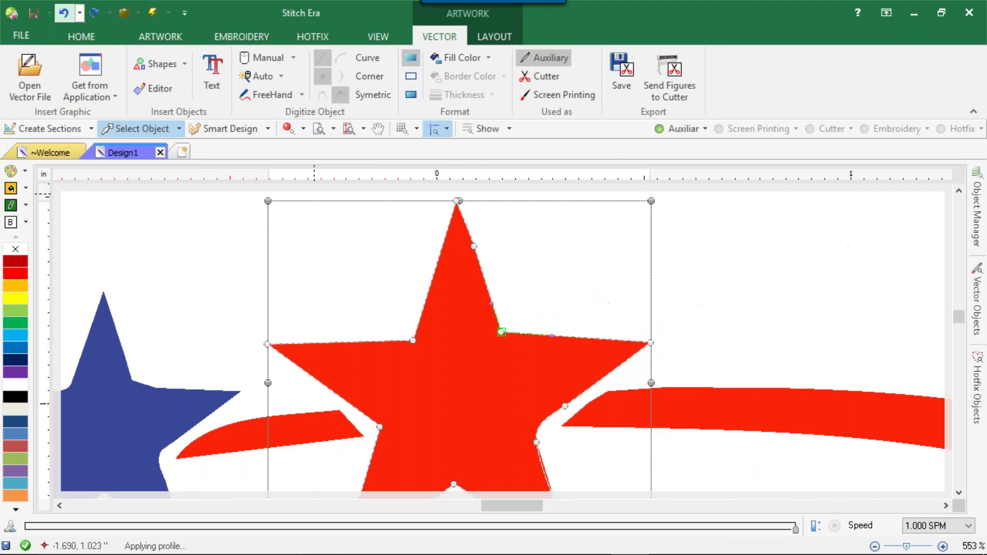
pyautogui.click(79, 13)
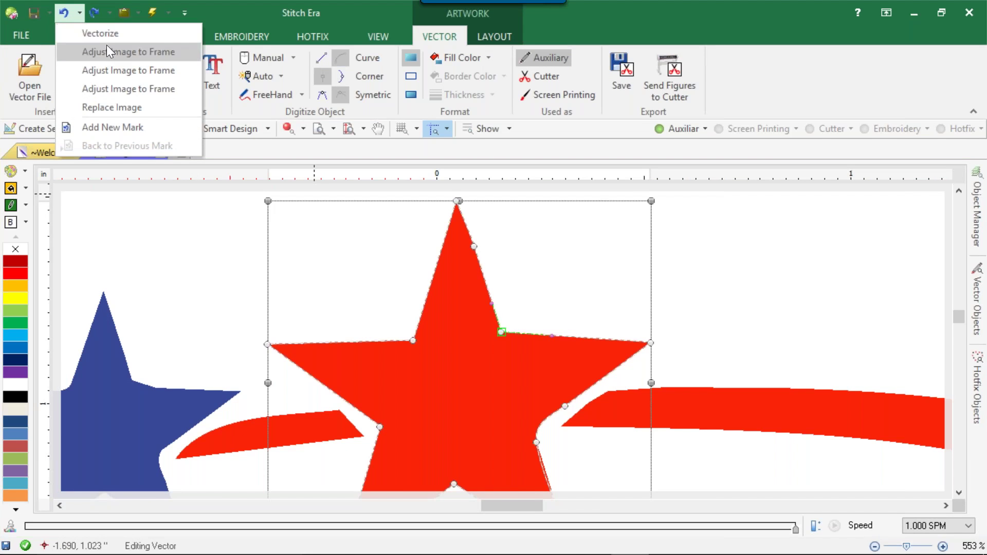
pyautogui.click(110, 67)
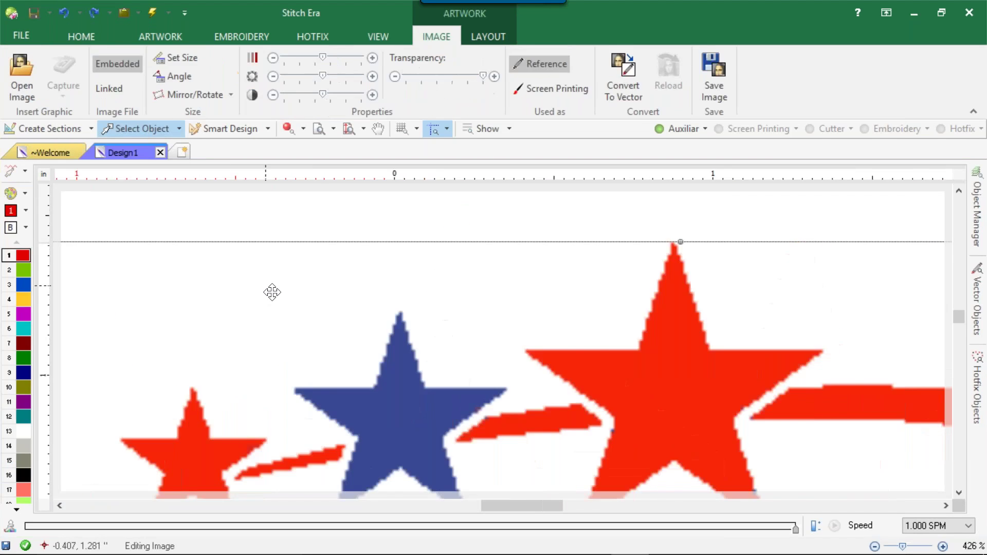
# - Redo the image frame adjustments, then redo and undo the vectorization to compare the letters' edges with the raster
pyautogui.scroll(5, 216, 459)
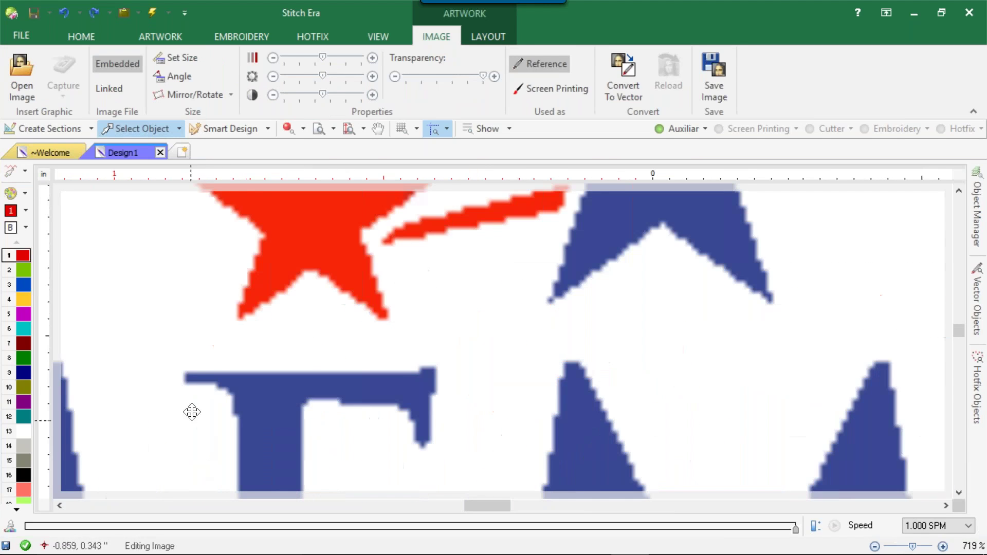
pyautogui.click(94, 13)
pyautogui.scroll(-5, 227, 337)
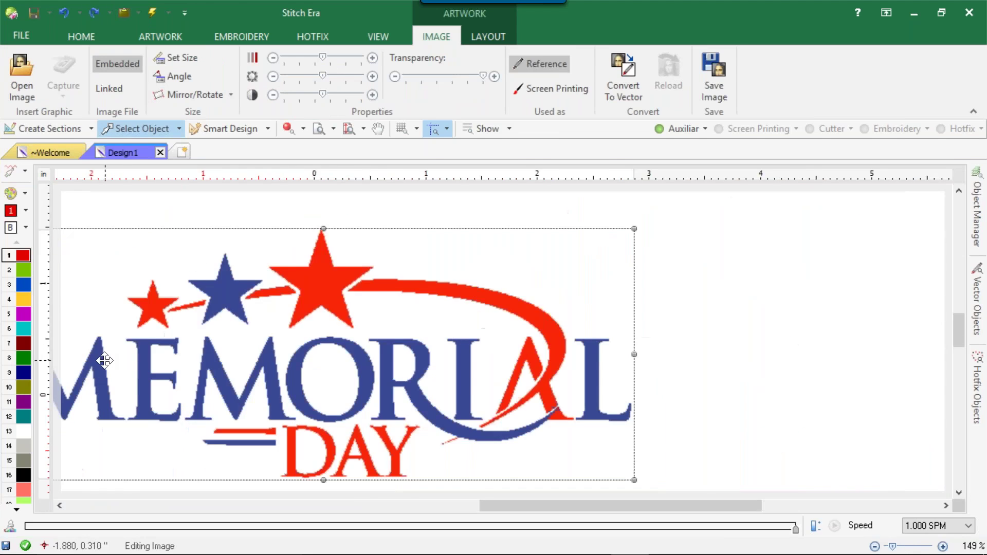
pyautogui.scroll(4, 104, 345)
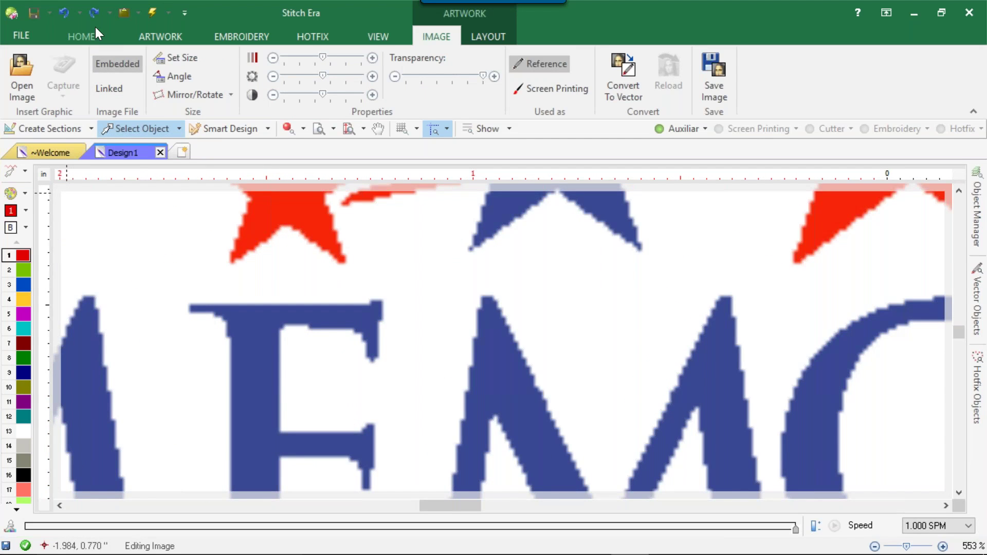
pyautogui.click(91, 14)
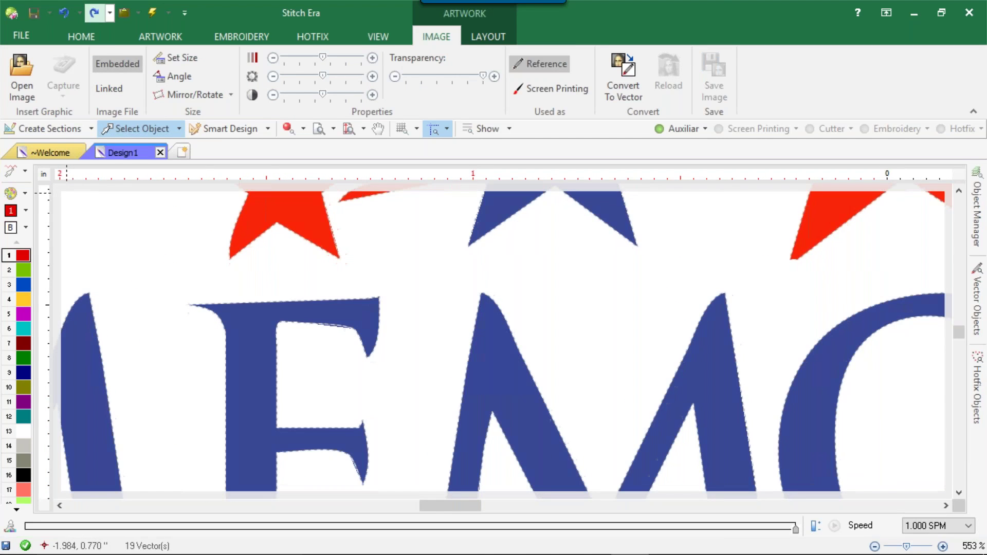
pyautogui.click(63, 15)
pyautogui.scroll(-5, 314, 320)
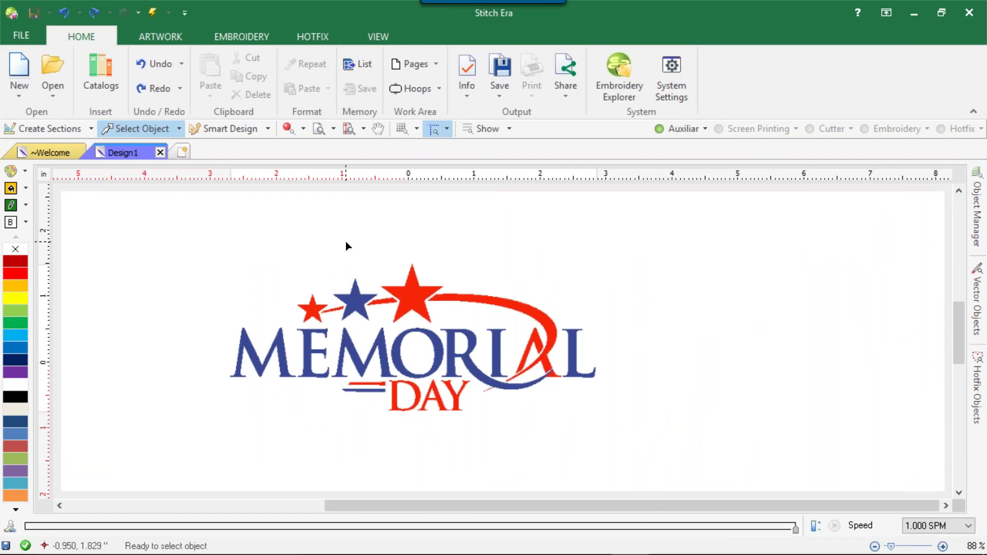
# - Move the Memorial Day raster image slightly upward on the page and deselect it
pyautogui.moveTo(473, 553)
pyautogui.scroll(3, 292, 284)
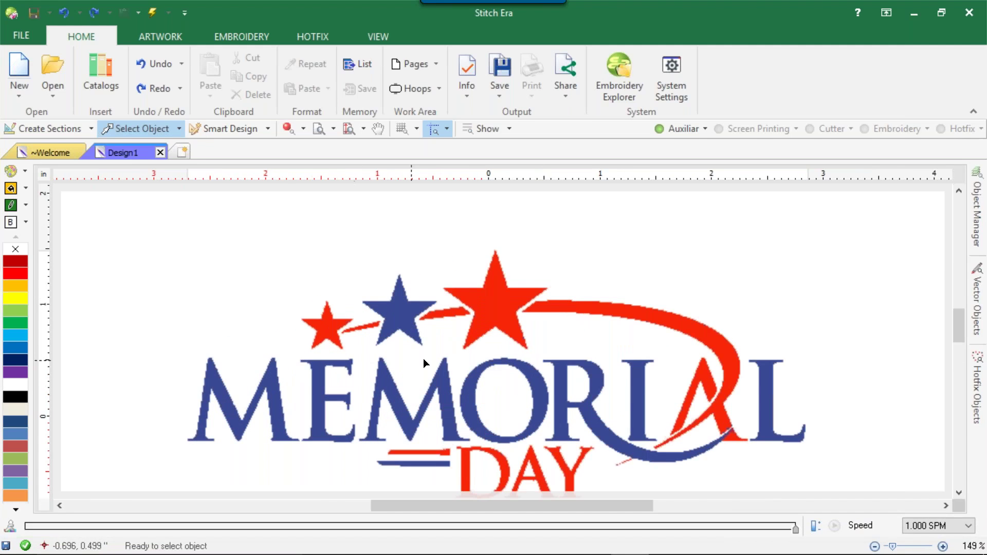
pyautogui.scroll(-2, 417, 355)
pyautogui.click(428, 332)
pyautogui.moveTo(428, 332); pyautogui.dragTo(439, 308)
pyautogui.click(226, 323)
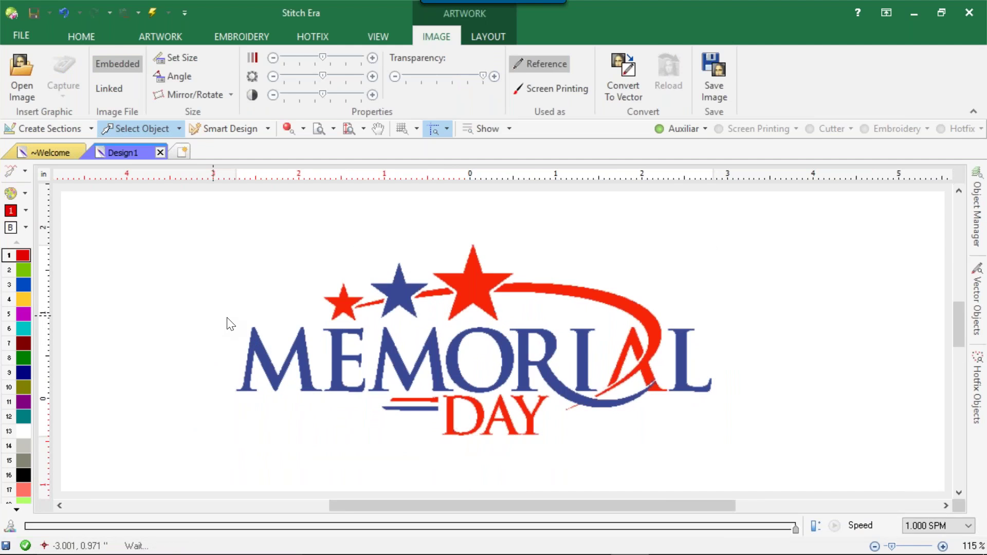
pyautogui.scroll(2, 474, 291)
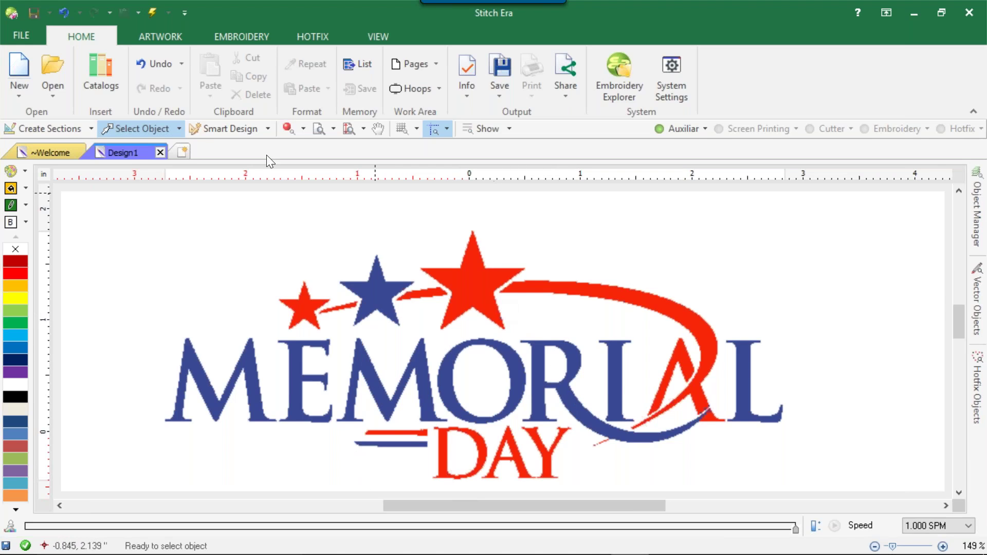
# - Start a new uniform embroidery area of the Area with Pattern type
pyautogui.click(248, 40)
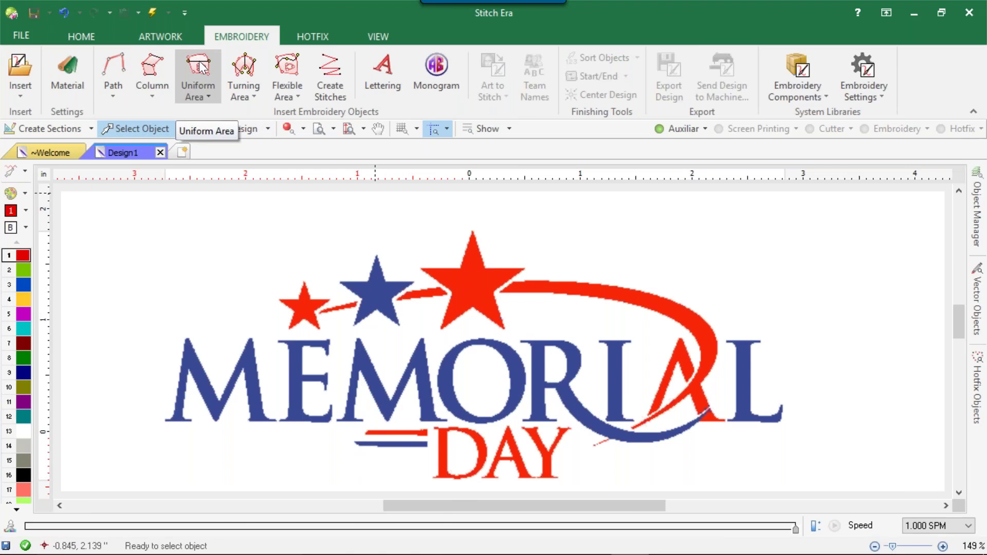
pyautogui.click(199, 96)
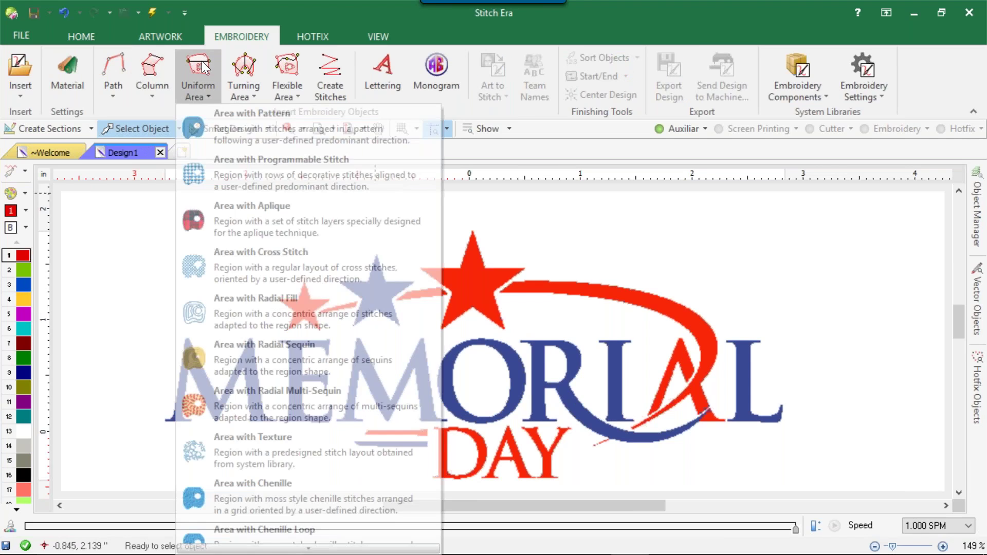
pyautogui.click(240, 114)
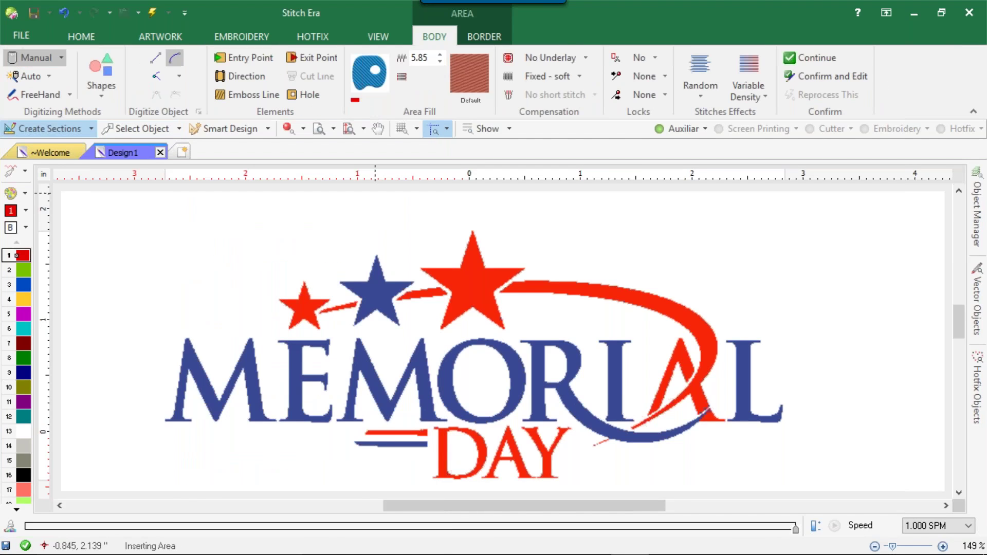
pyautogui.click(354, 100)
pyautogui.click(366, 113)
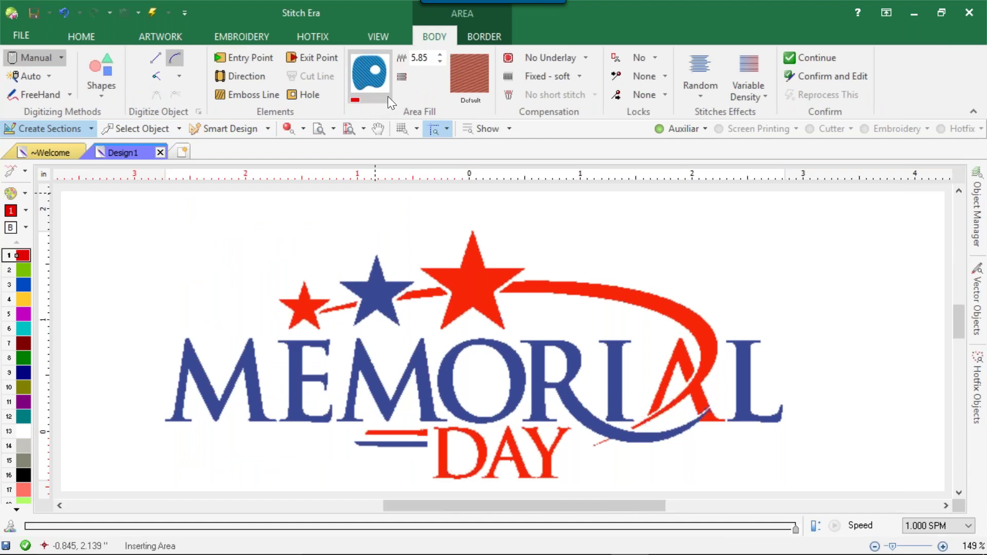
# - Set the area's fill density to 5.65, with Medium Low underlay and Fixed - soft pull compensation
pyautogui.doubleClick(419, 57)
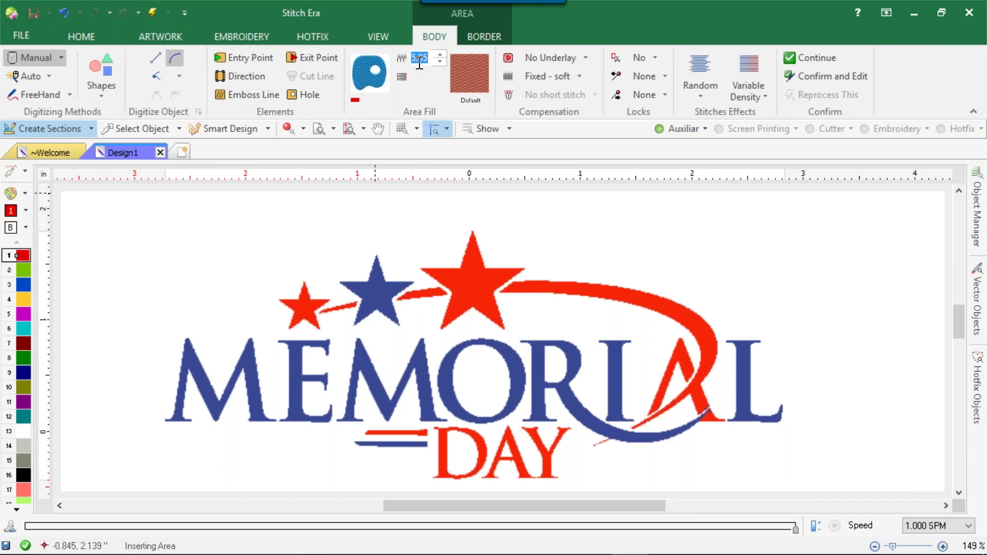
pyautogui.write('5.65')
pyautogui.click(564, 57)
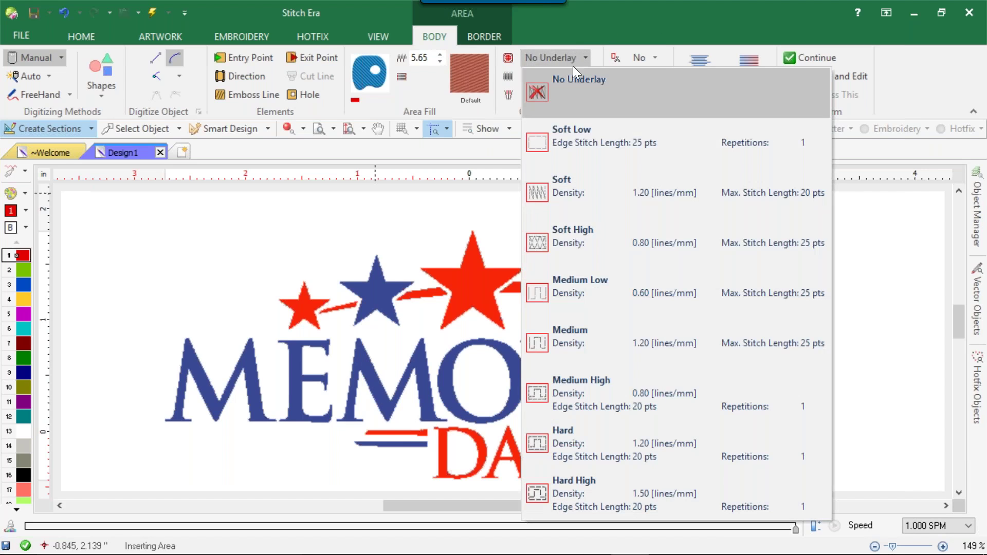
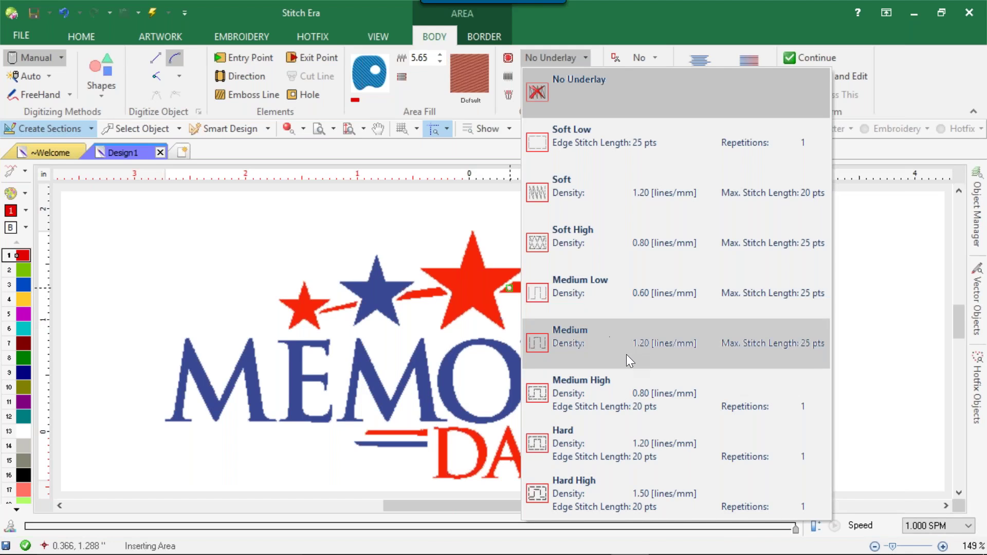
pyautogui.click(587, 281)
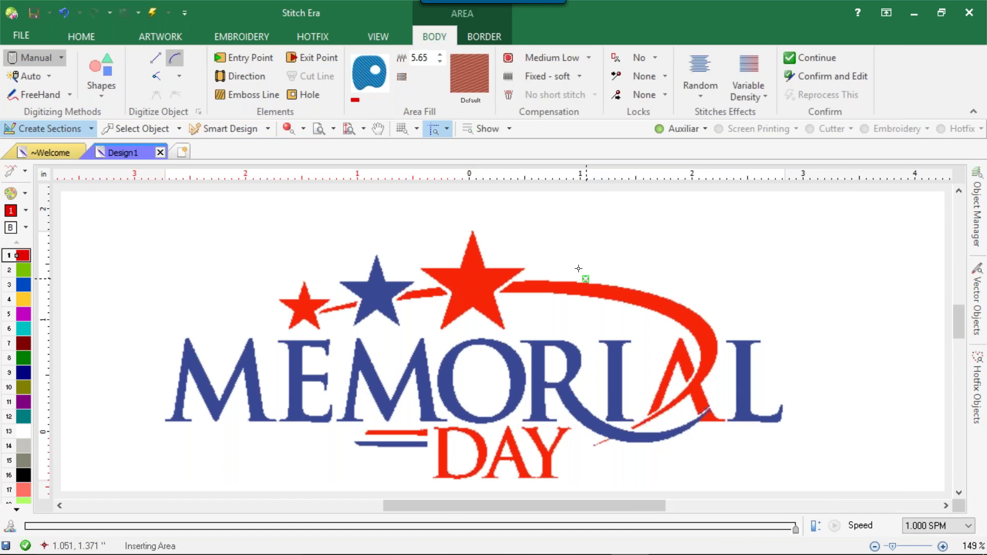
pyautogui.click(552, 78)
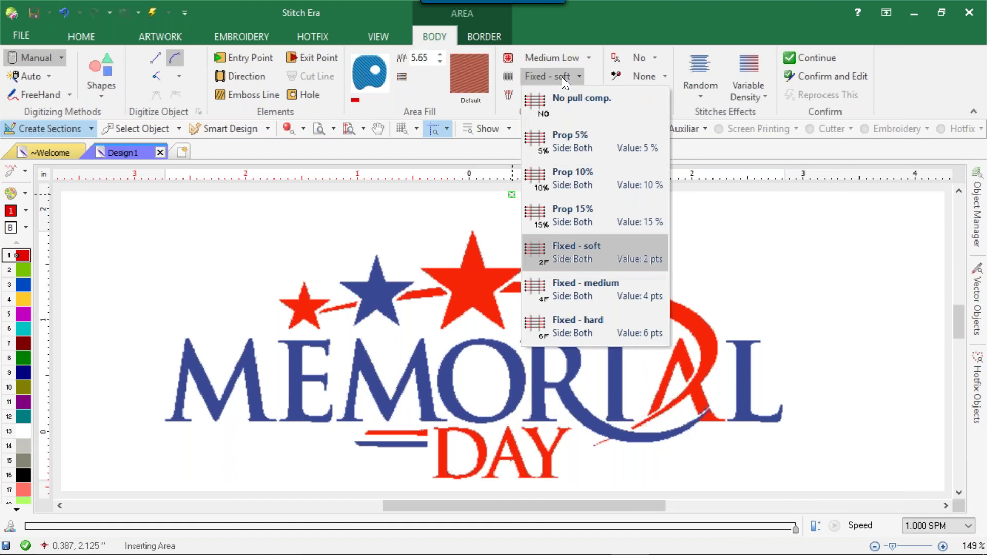
pyautogui.click(566, 249)
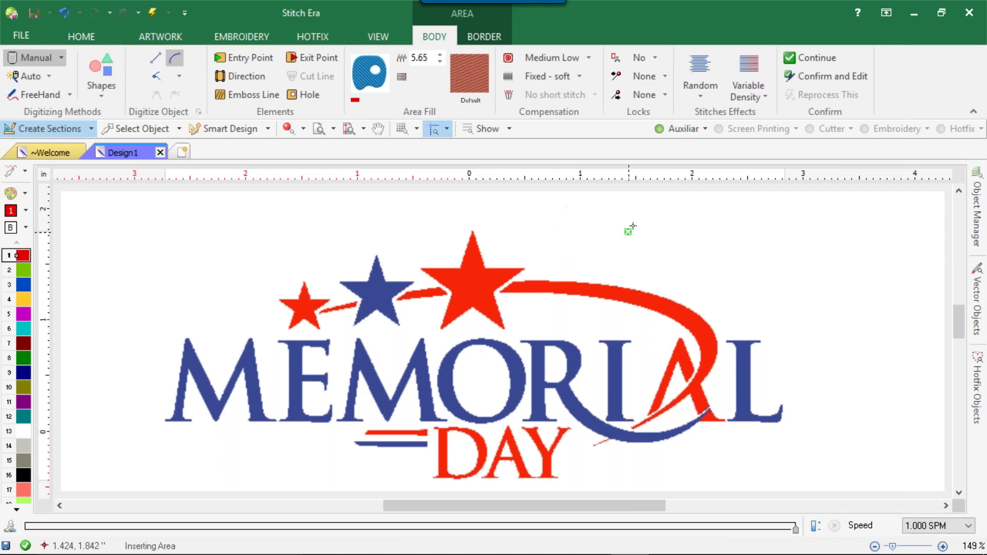
# - Use Auto Complete to create stitch areas from the small red star, the large red star and the red swoosh
pyautogui.click(34, 73)
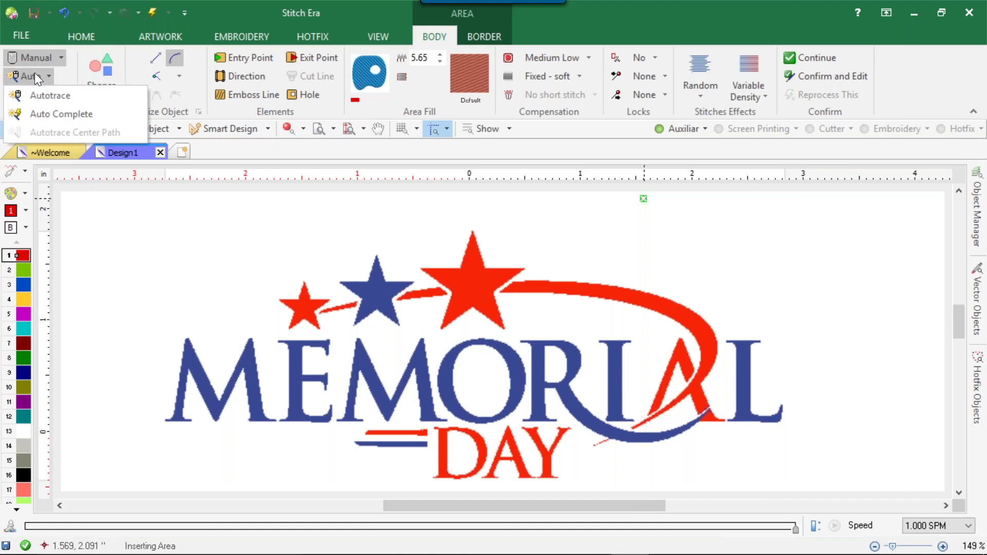
pyautogui.click(56, 113)
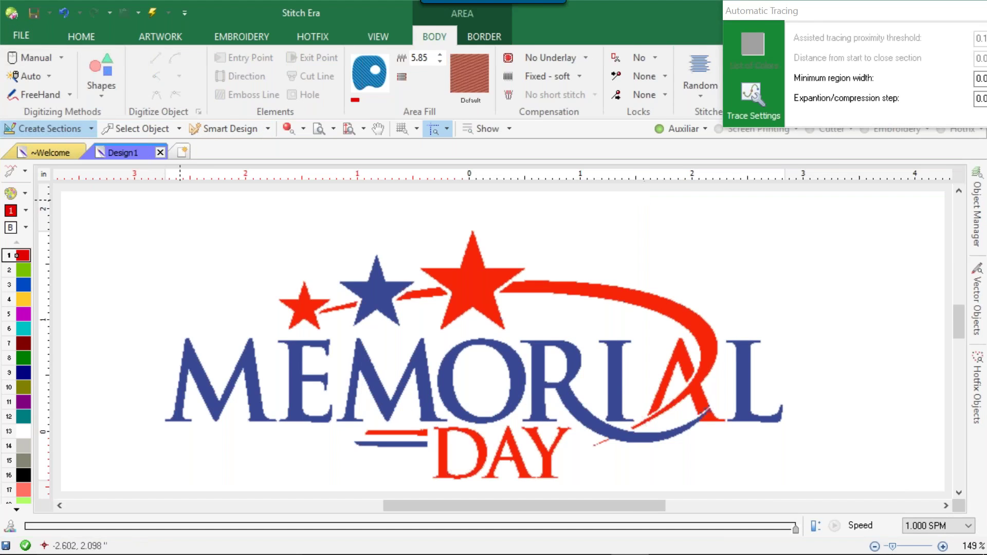
pyautogui.click(304, 307)
pyautogui.press('Return')
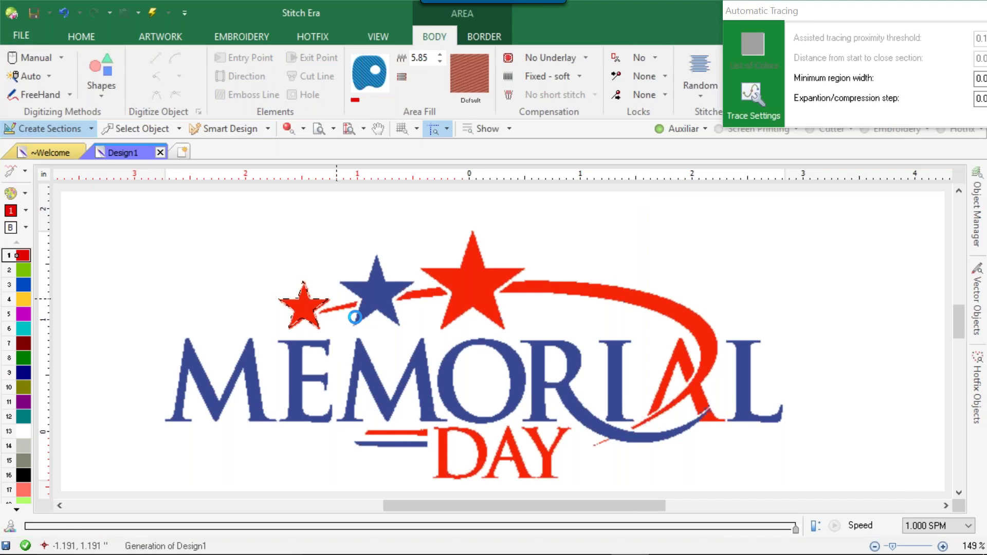
pyautogui.click(484, 280)
pyautogui.press('Return')
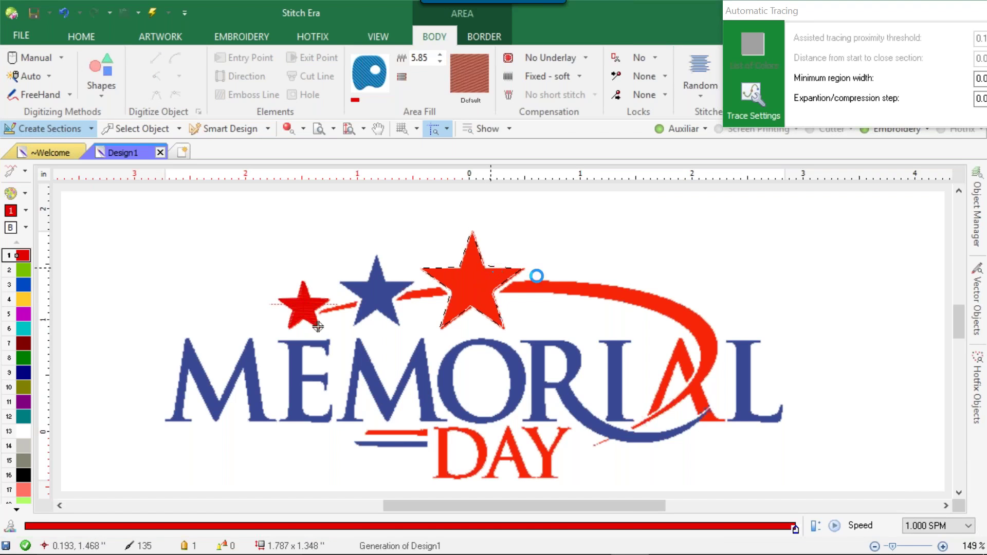
pyautogui.click(651, 282)
pyautogui.press('Return')
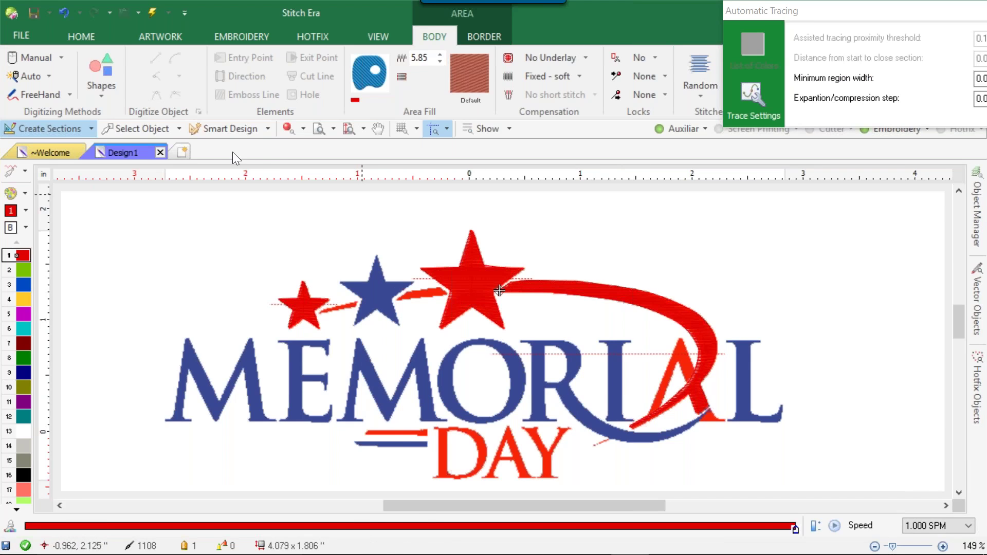
# - Leave tracing for object selection and hide the auxiliary artwork so only the embroidery areas show
pyautogui.click(155, 128)
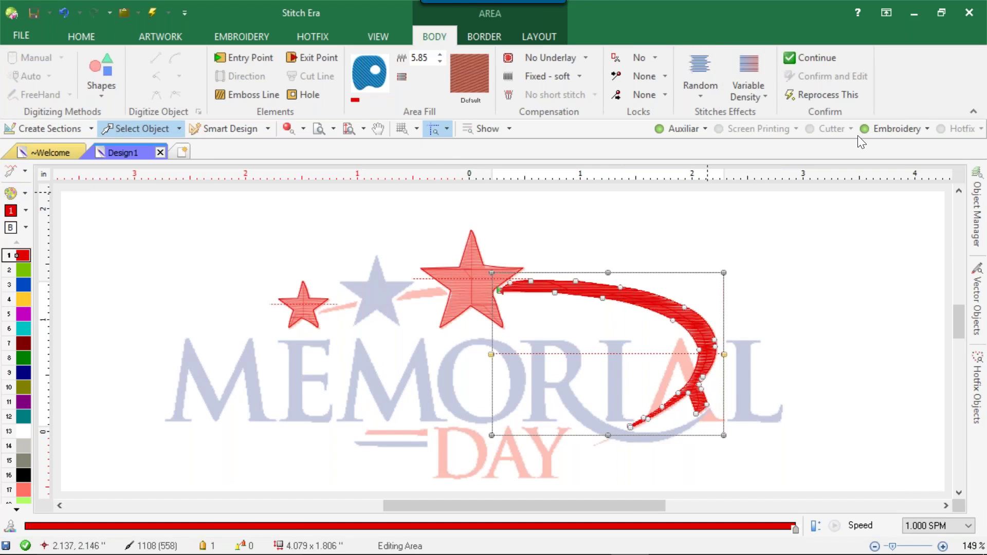
pyautogui.click(669, 125)
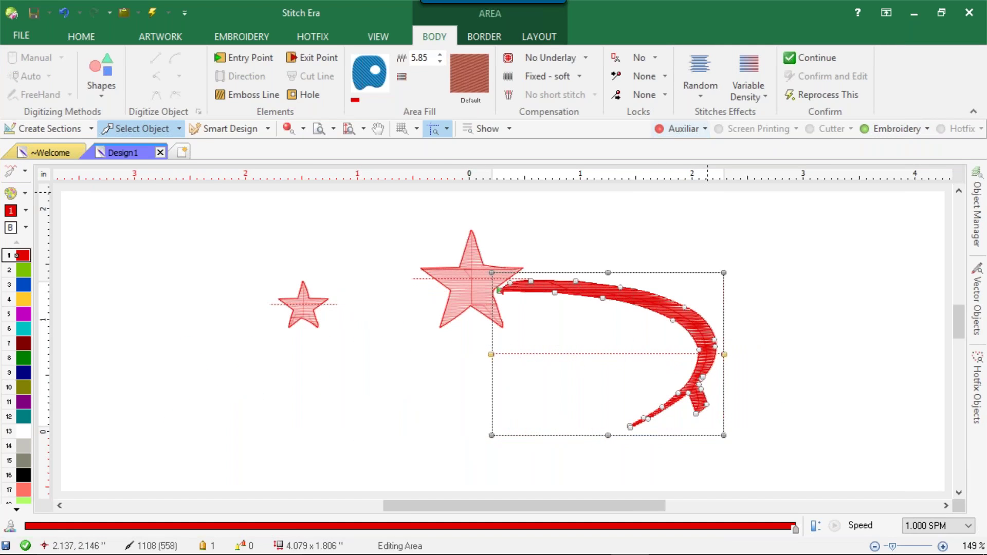
# - Deselect the swoosh area and display the embroidery in the 3D + Aux draw mode
pyautogui.click(648, 195)
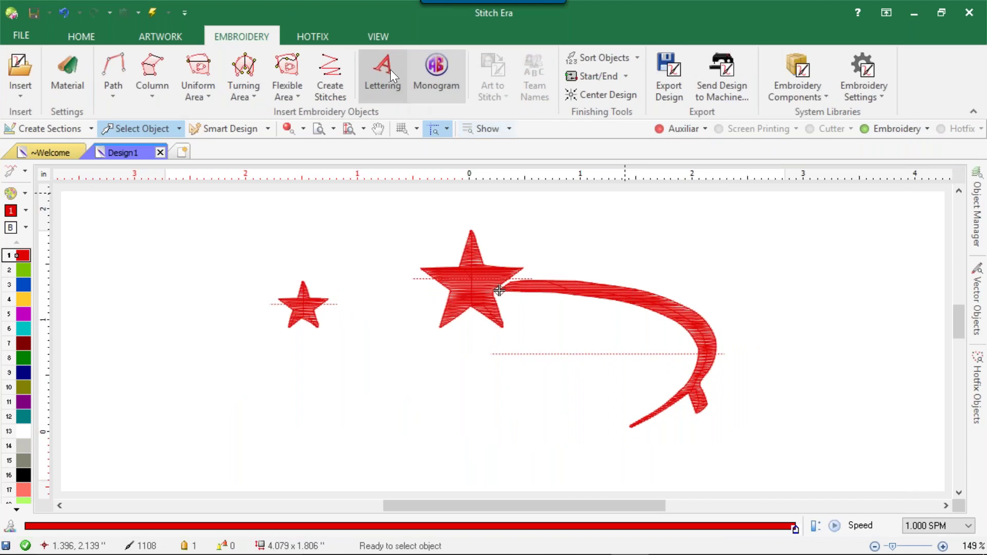
pyautogui.click(381, 36)
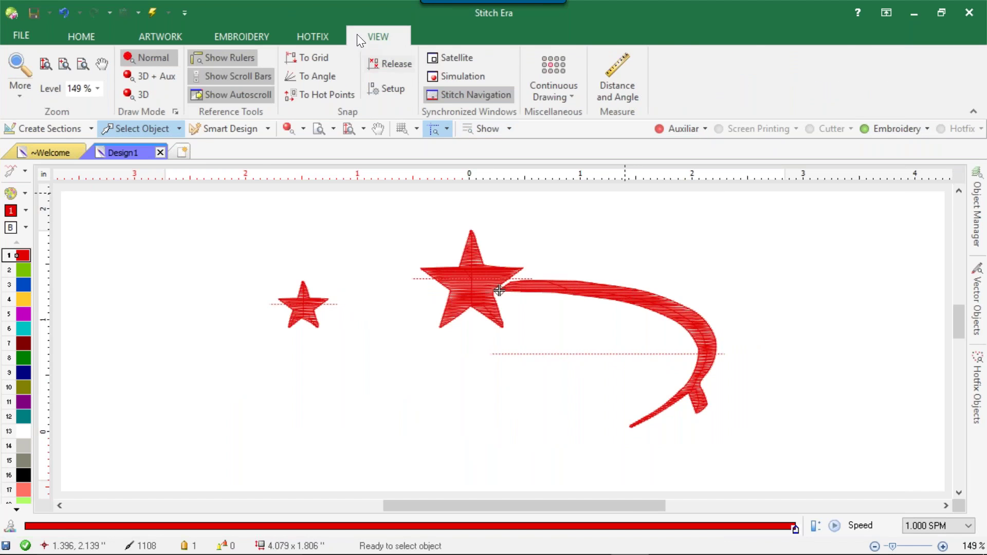
pyautogui.click(292, 129)
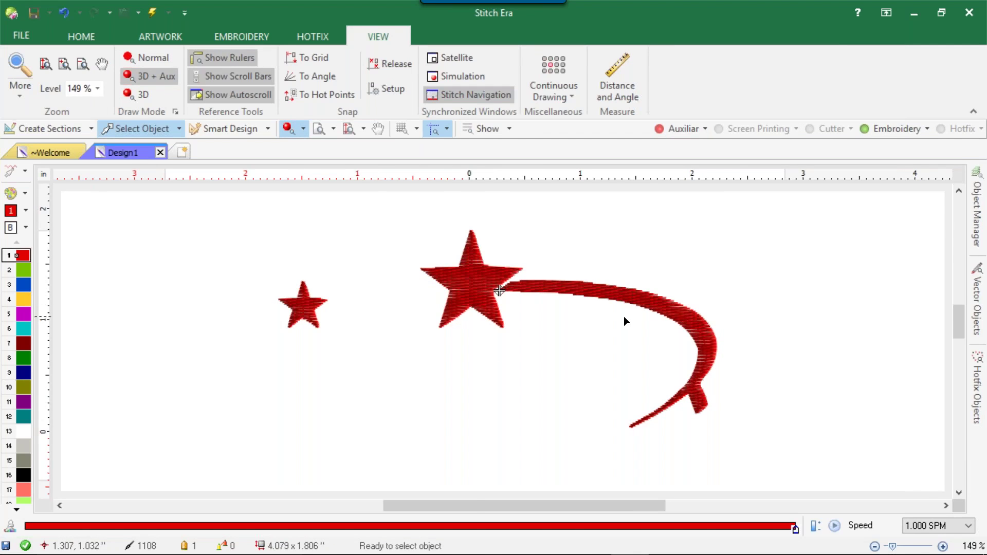
pyautogui.scroll(2, 634, 315)
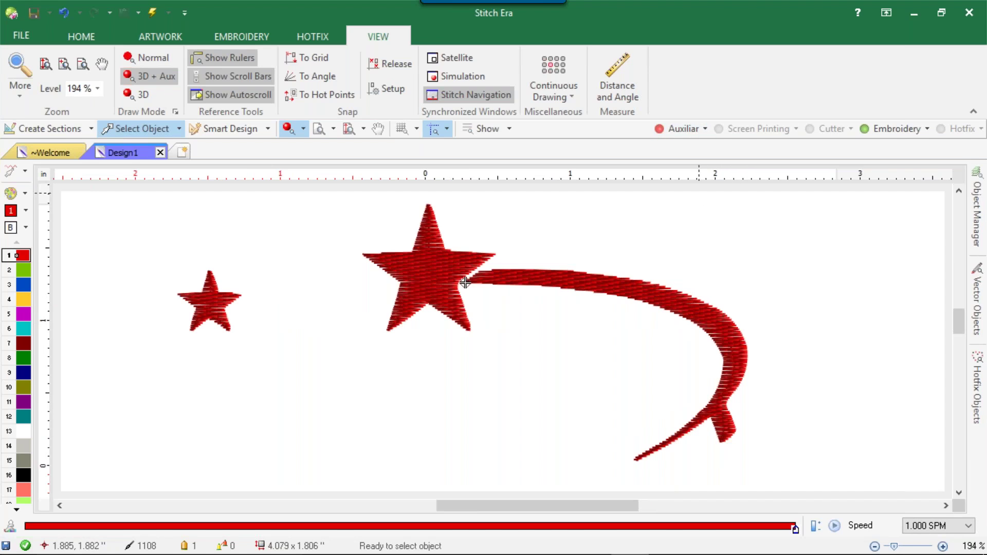
# - Show the auxiliary artwork again and slant the swoosh's stitches by raising the start of its direction line just above the band
pyautogui.click(730, 380)
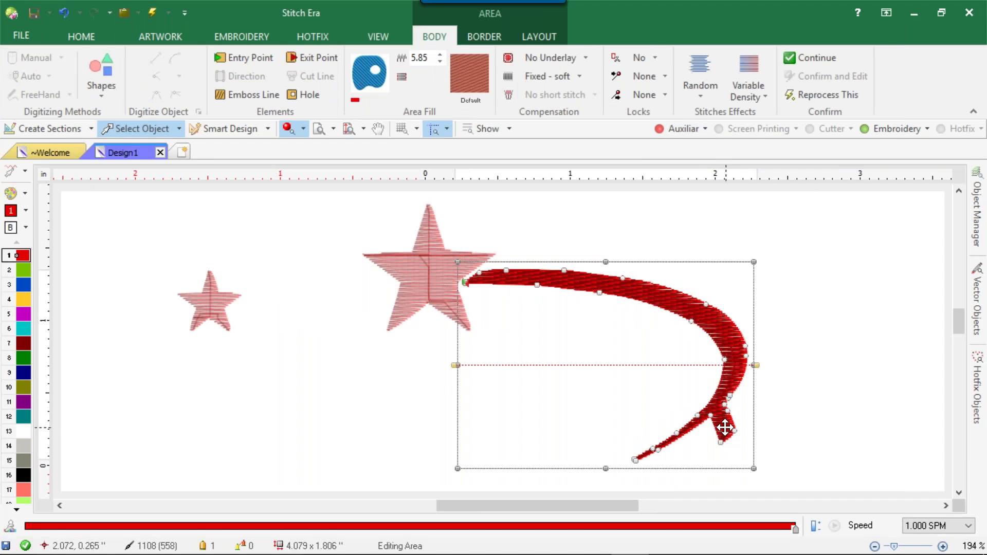
pyautogui.click(673, 127)
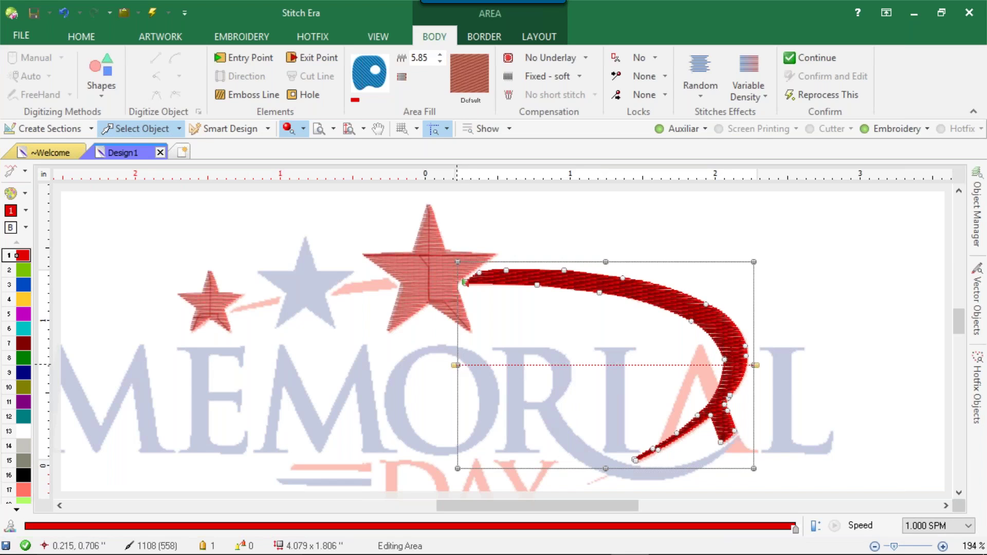
pyautogui.moveTo(456, 365); pyautogui.dragTo(478, 301)
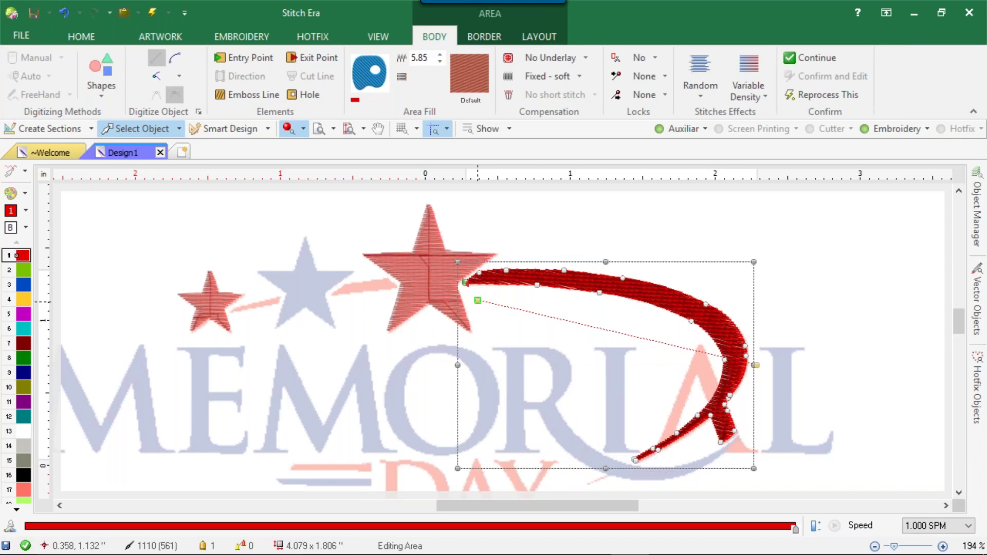
pyautogui.moveTo(478, 301); pyautogui.dragTo(496, 293)
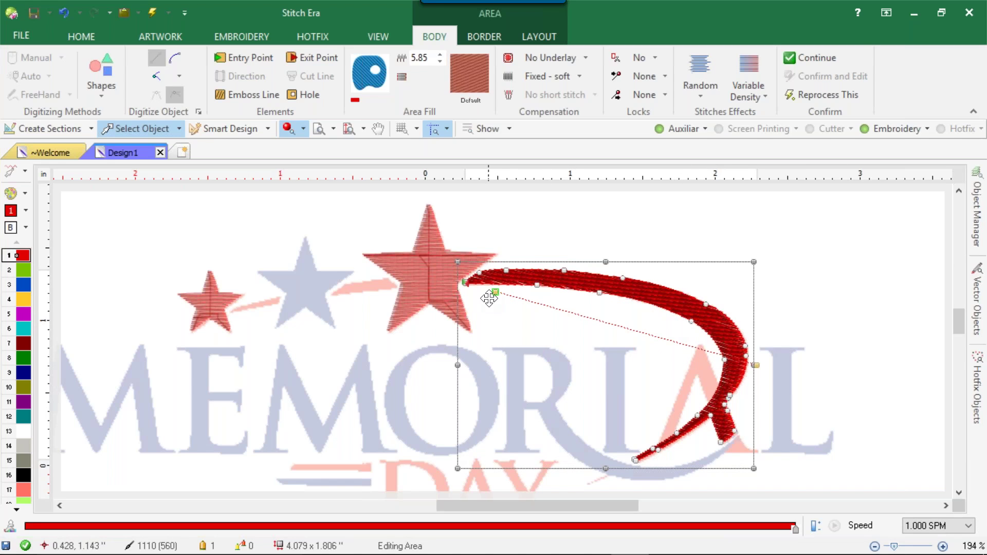
pyautogui.moveTo(496, 293); pyautogui.dragTo(517, 262)
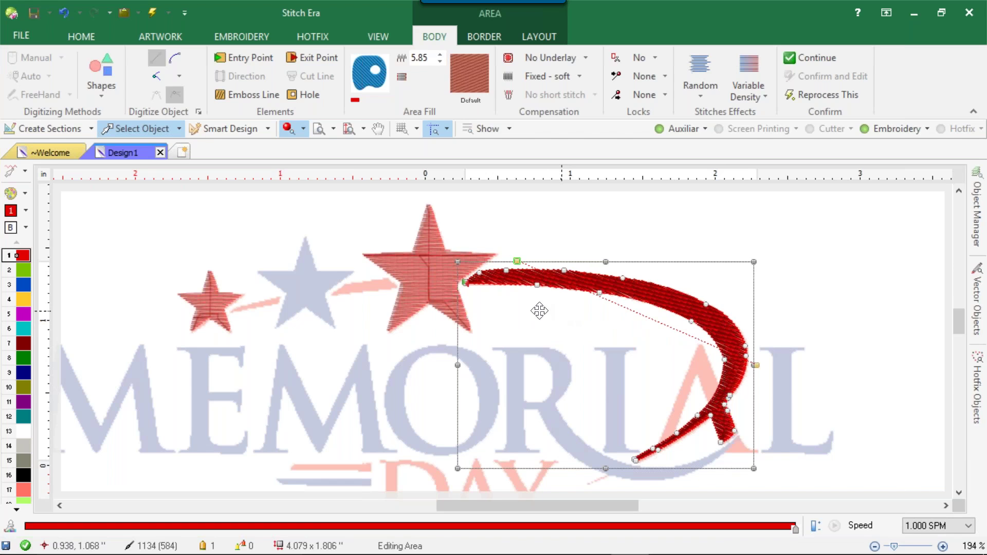
# - Tilt the stitch direction of the large red star to about -30° and of the small red star to about -40°
pyautogui.click(422, 275)
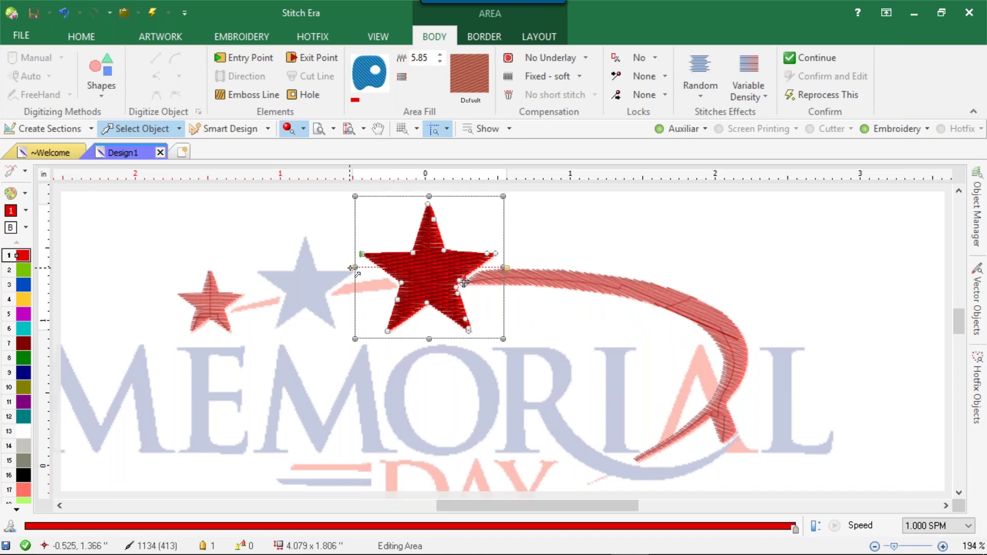
pyautogui.moveTo(350, 267); pyautogui.dragTo(373, 193)
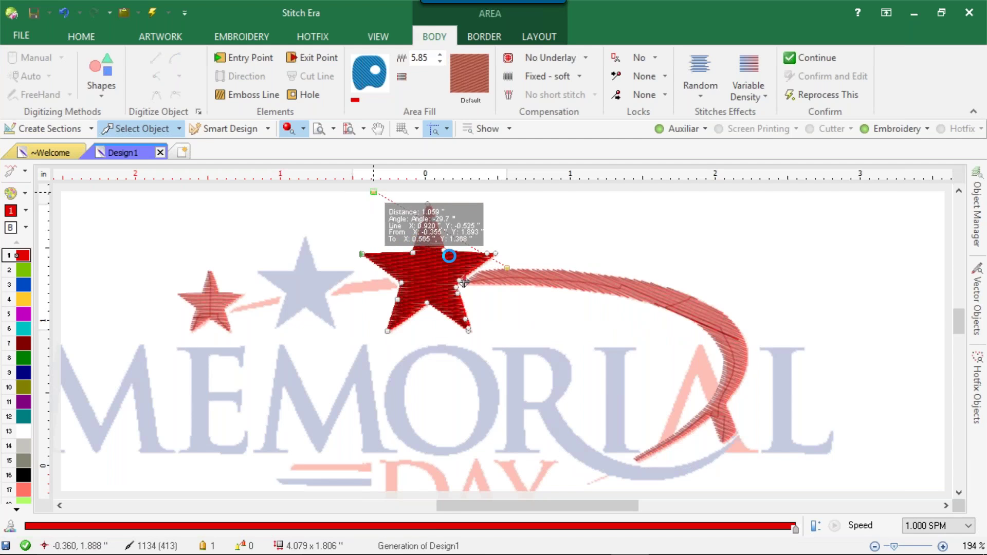
pyautogui.click(203, 297)
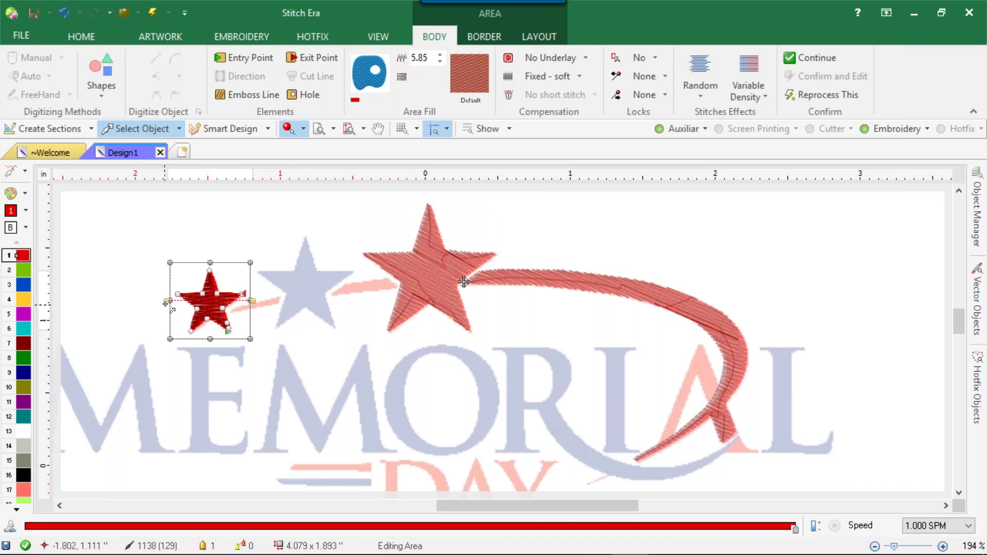
pyautogui.moveTo(166, 303); pyautogui.dragTo(170, 231)
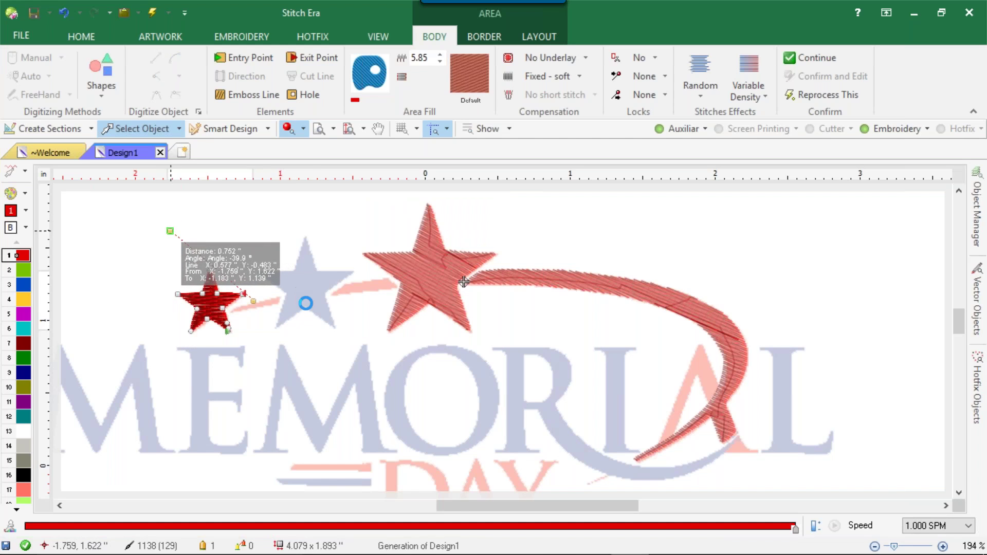
pyautogui.click(273, 232)
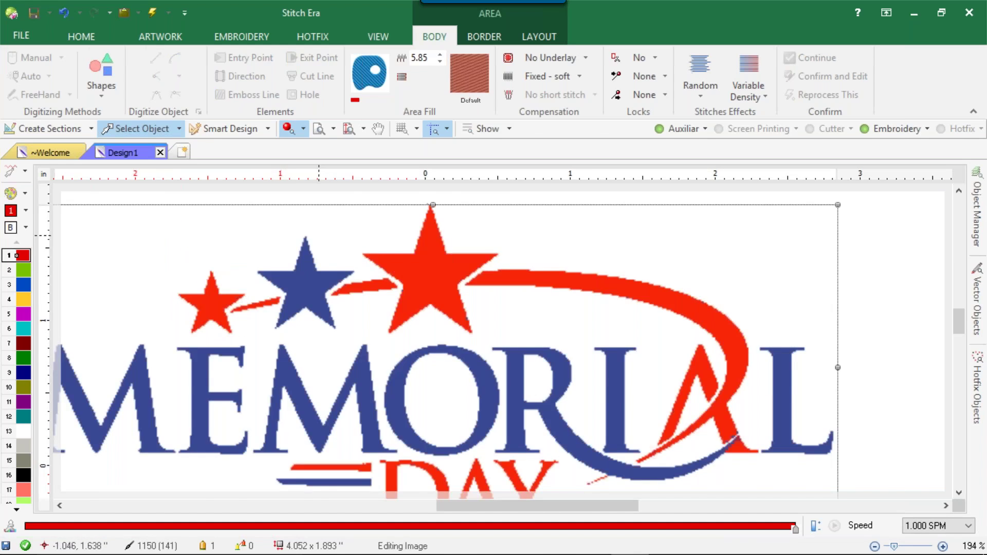
pyautogui.click(861, 199)
pyautogui.click(547, 279)
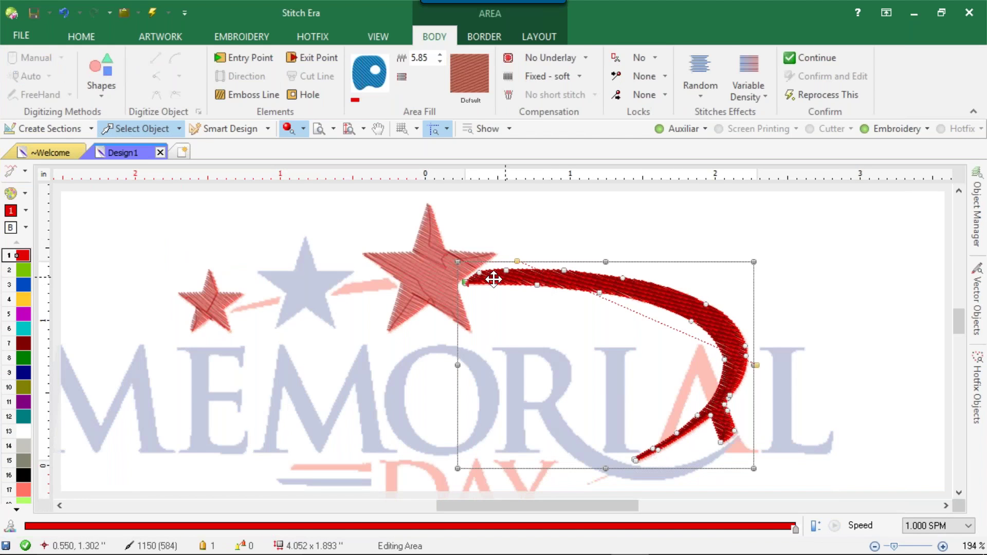
pyautogui.click(684, 214)
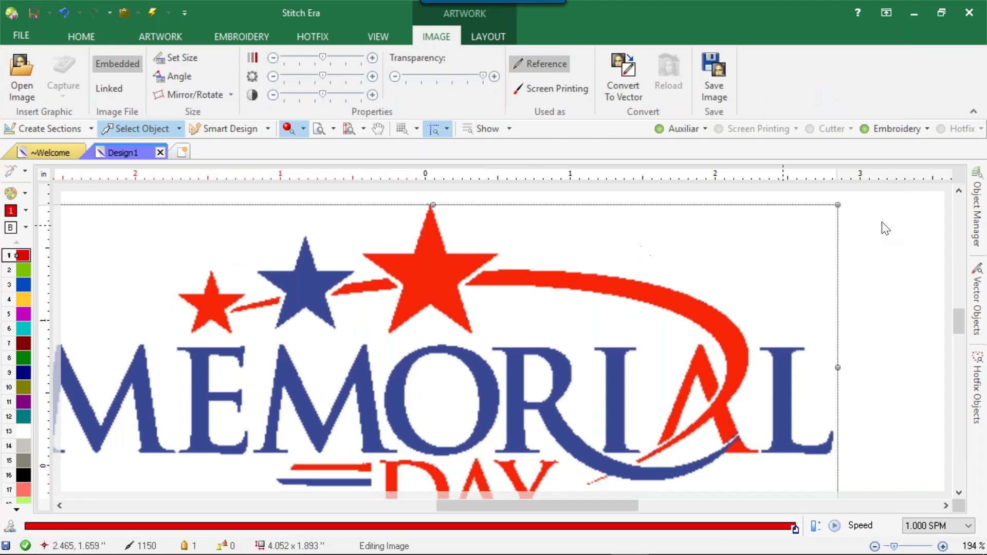
pyautogui.click(884, 206)
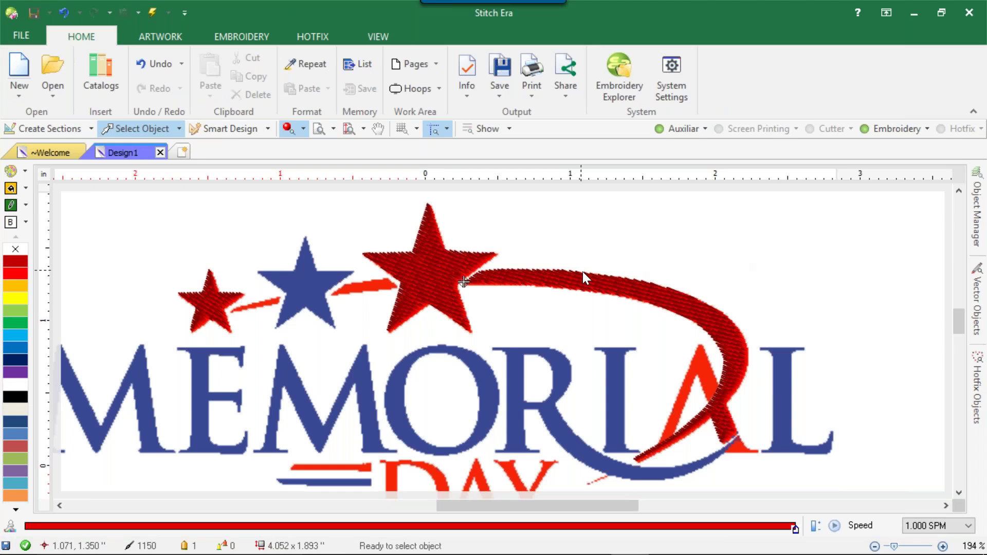
# - Convert the red swoosh's embroidery section to a vector object
pyautogui.click(646, 288)
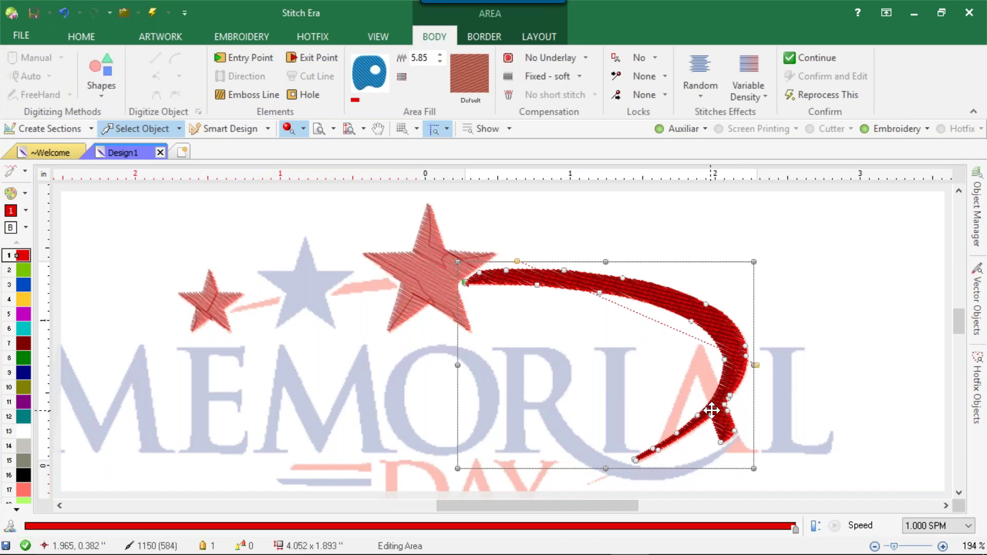
pyautogui.rightClick(731, 343)
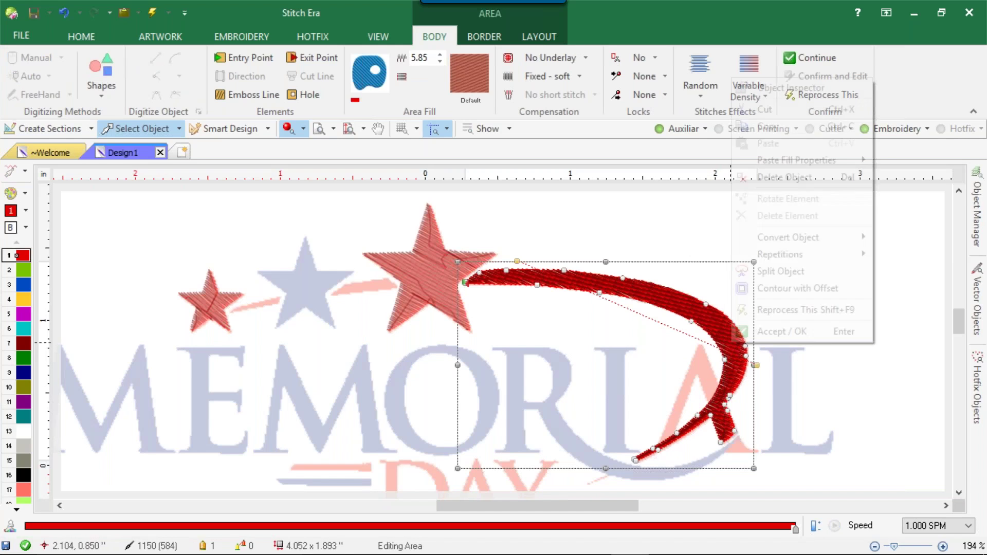
pyautogui.moveTo(776, 239)
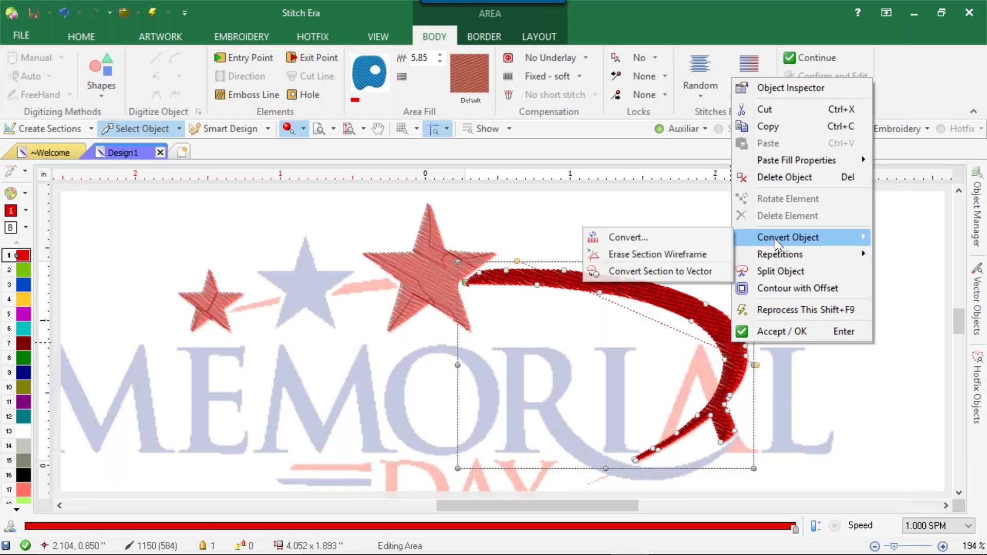
pyautogui.click(668, 271)
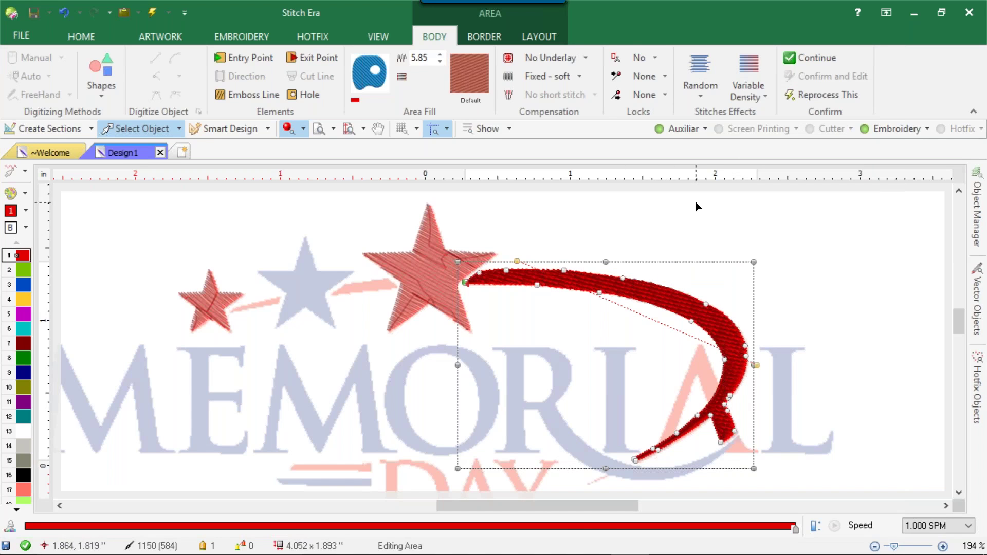
pyautogui.press('Return')
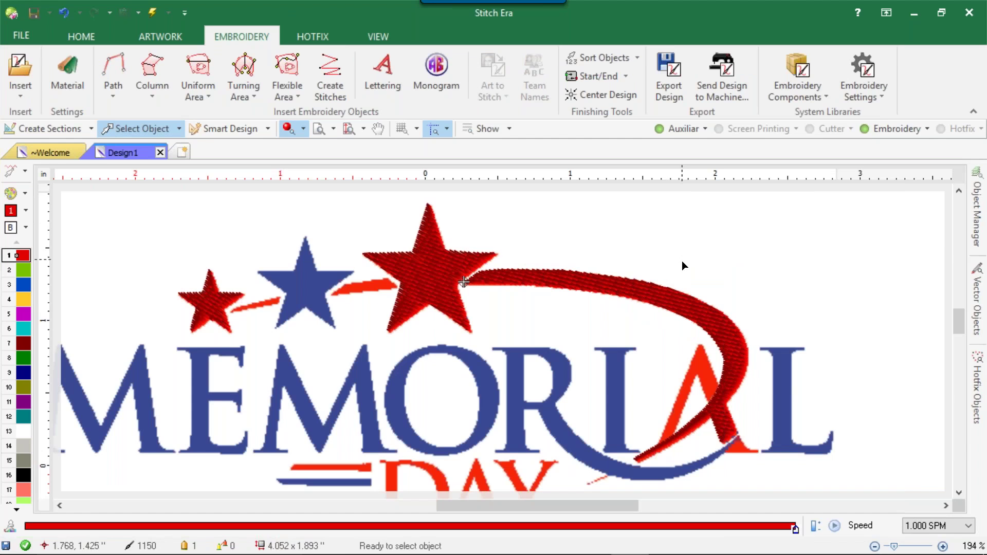
pyautogui.doubleClick(464, 282)
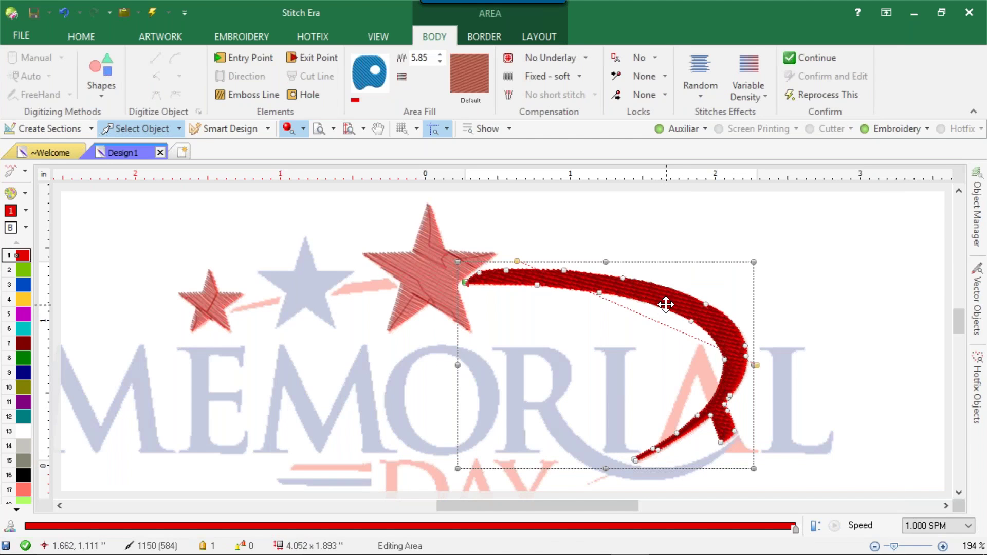
pyautogui.press('Return')
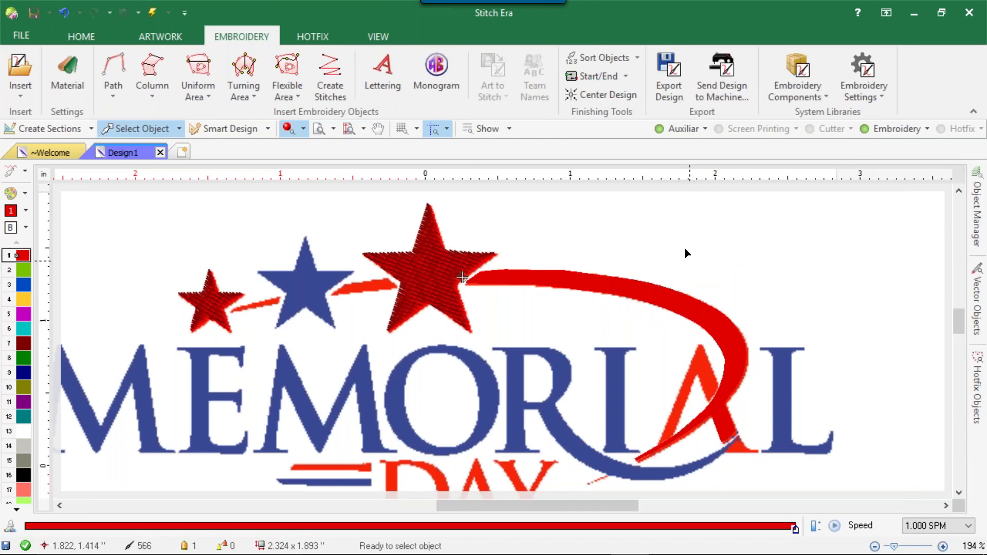
# - Hide the auxiliary objects to check which embroidery areas remain, and show the auxiliary objects again
pyautogui.click(705, 127)
pyautogui.click(706, 128)
pyautogui.click(688, 125)
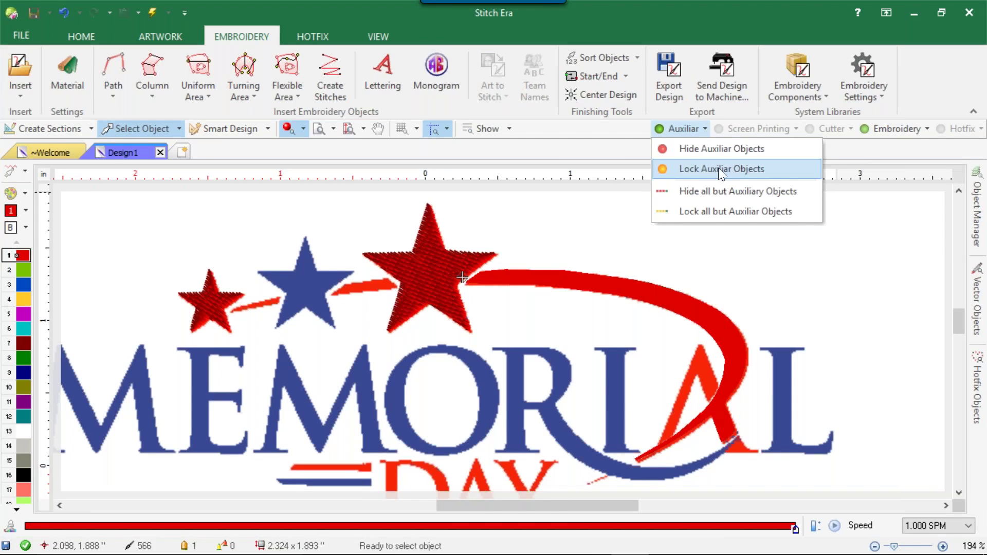
pyautogui.click(715, 151)
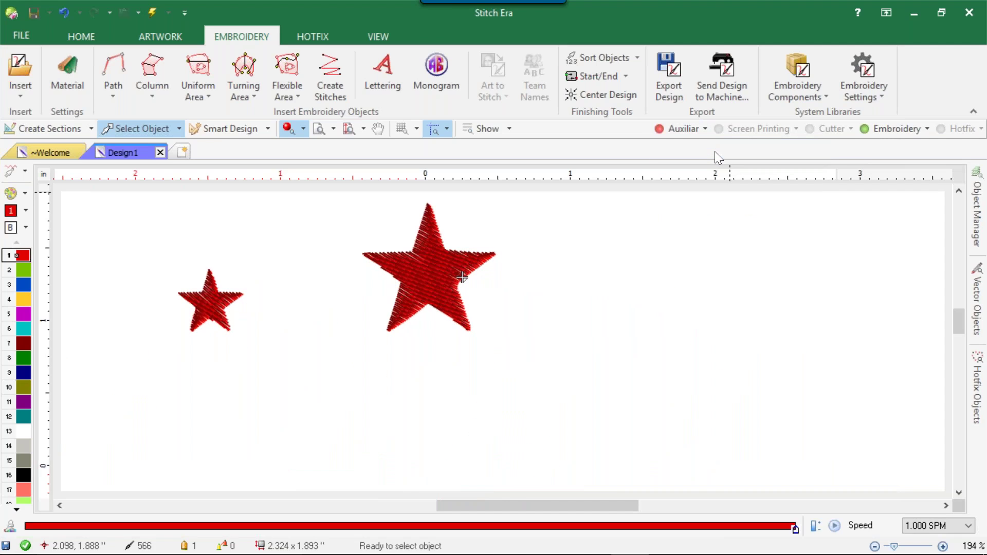
pyautogui.click(673, 126)
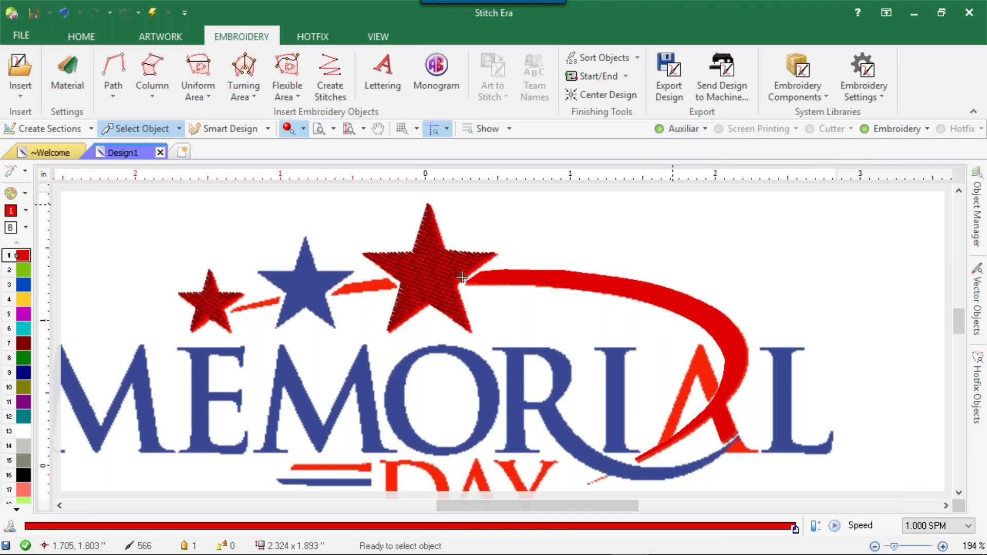
# - Fill the swoosh vector with blue and split off and delete its short branch over the A's right leg
pyautogui.click(626, 278)
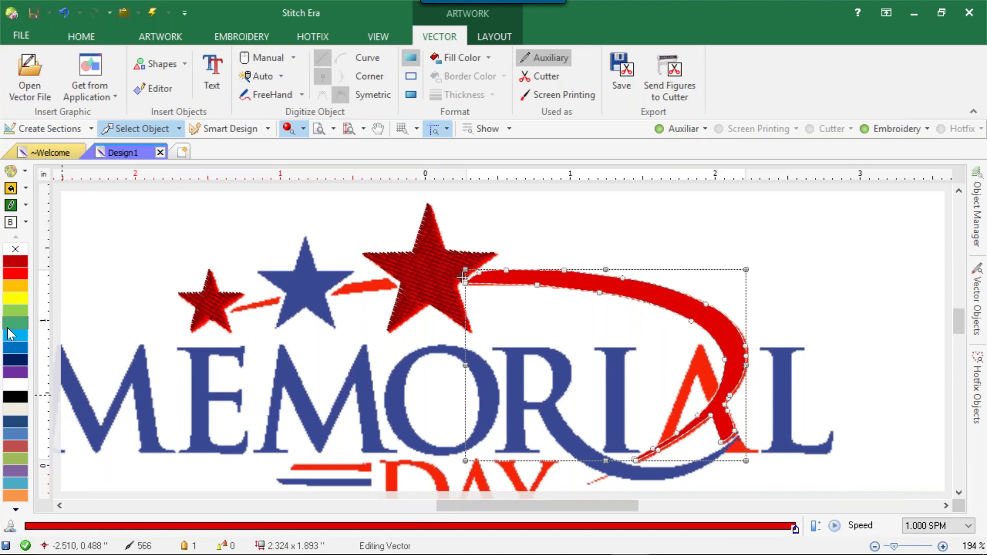
pyautogui.click(7, 350)
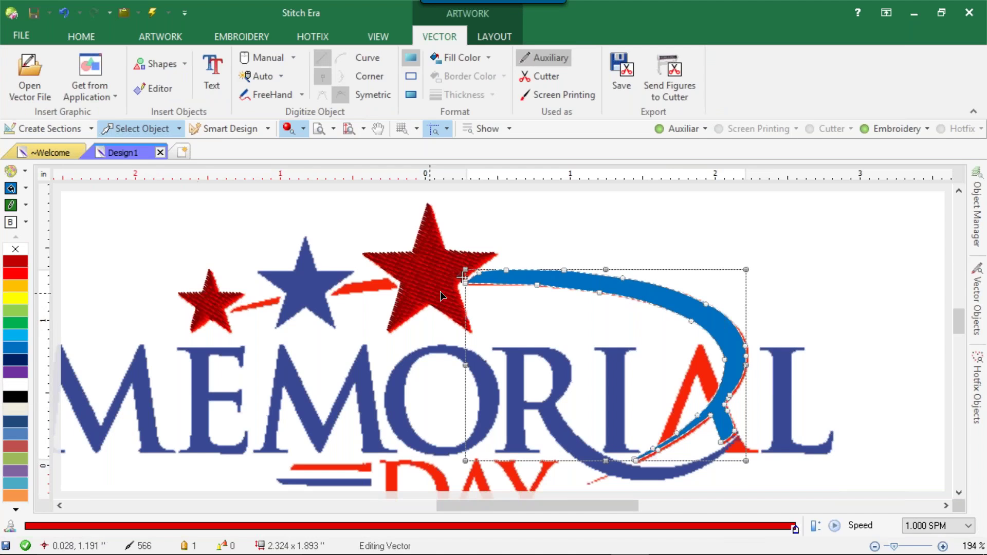
pyautogui.scroll(5, 730, 427)
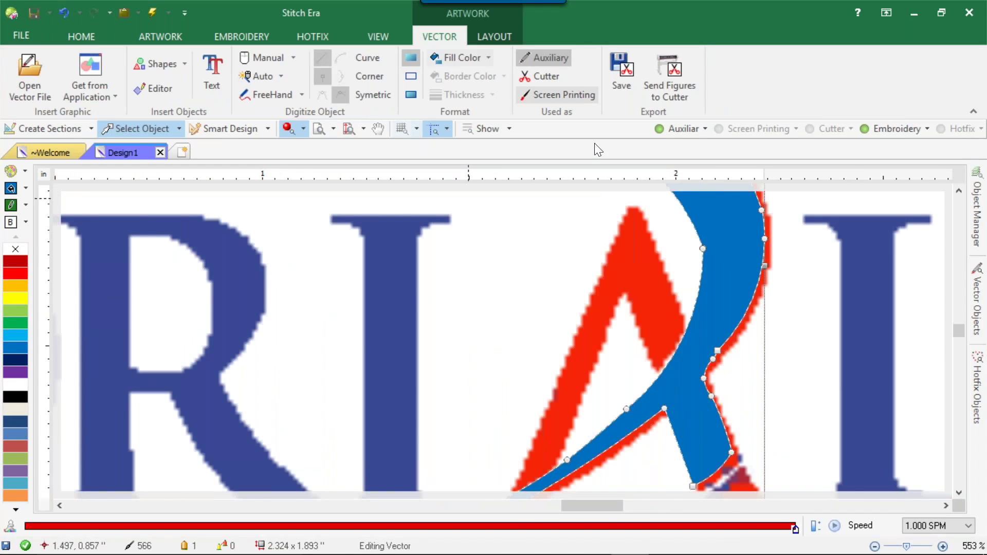
pyautogui.rightClick(706, 336)
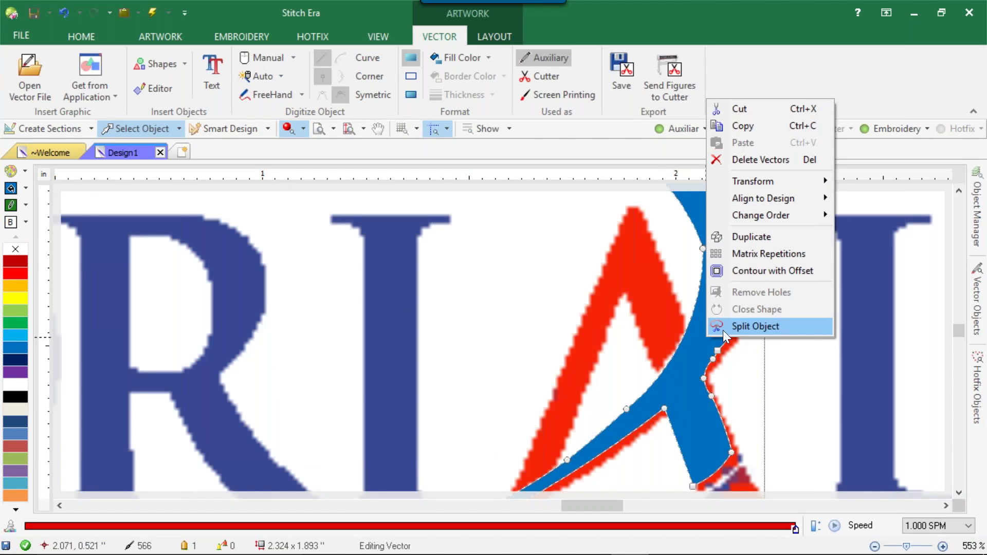
pyautogui.click(723, 331)
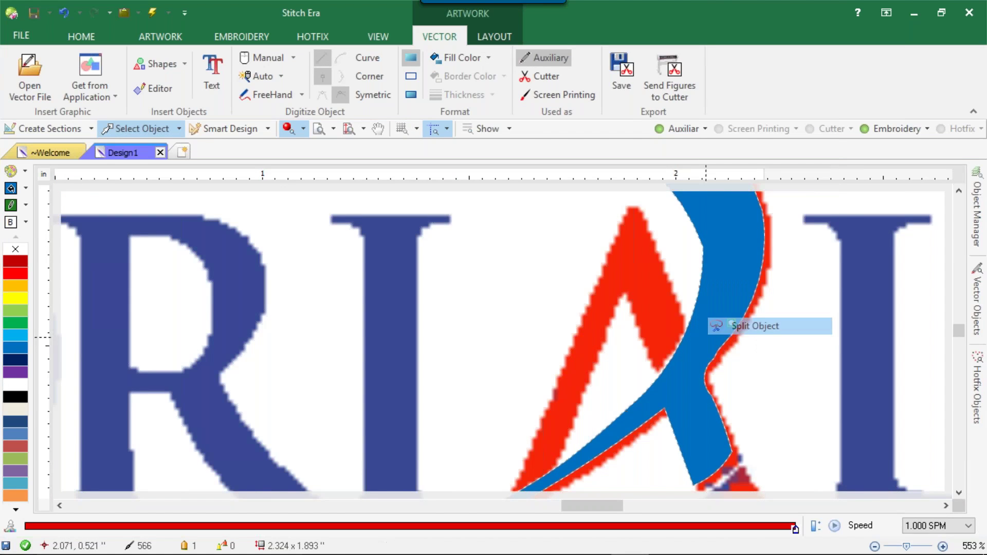
pyautogui.click(654, 421)
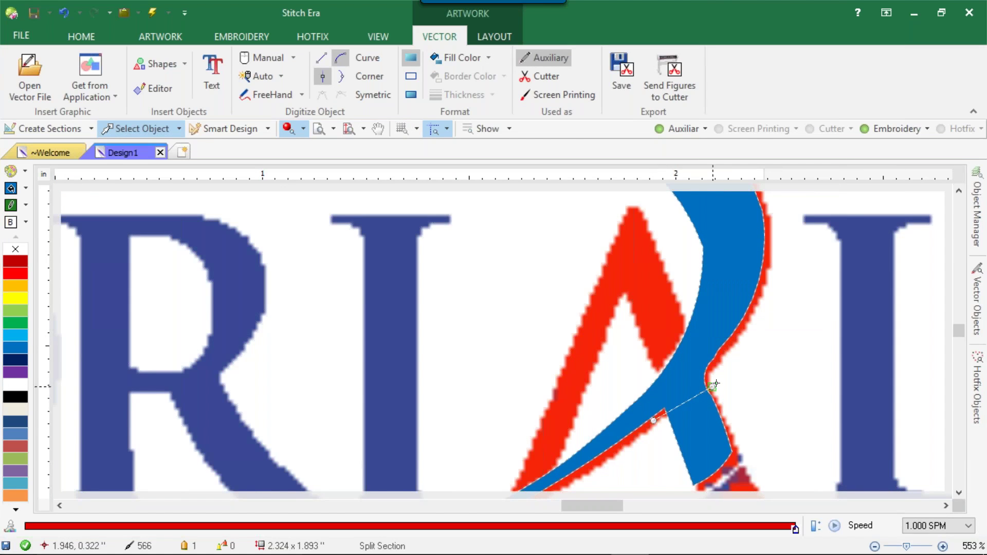
pyautogui.click(725, 353)
pyautogui.click(698, 408)
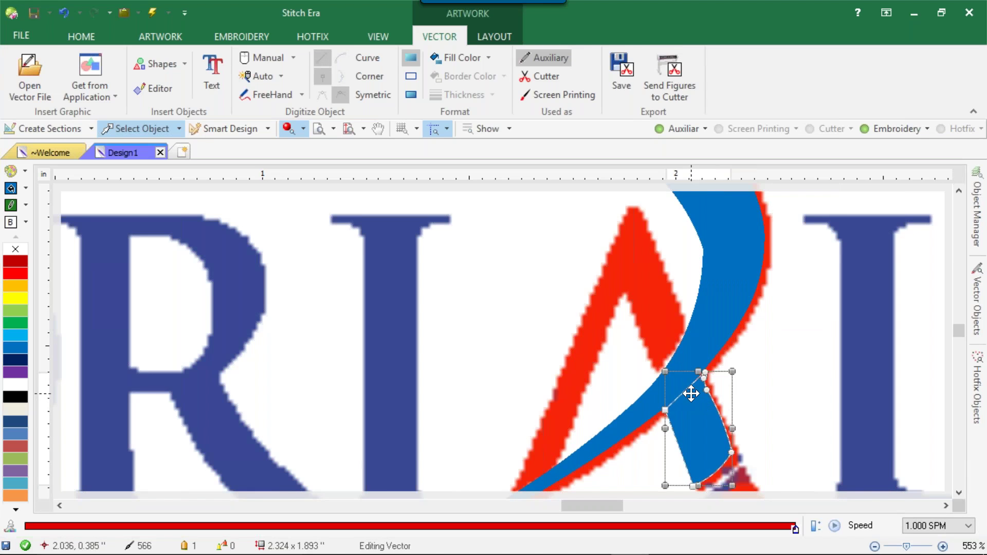
pyautogui.press('Delete')
pyautogui.scroll(-5, 690, 376)
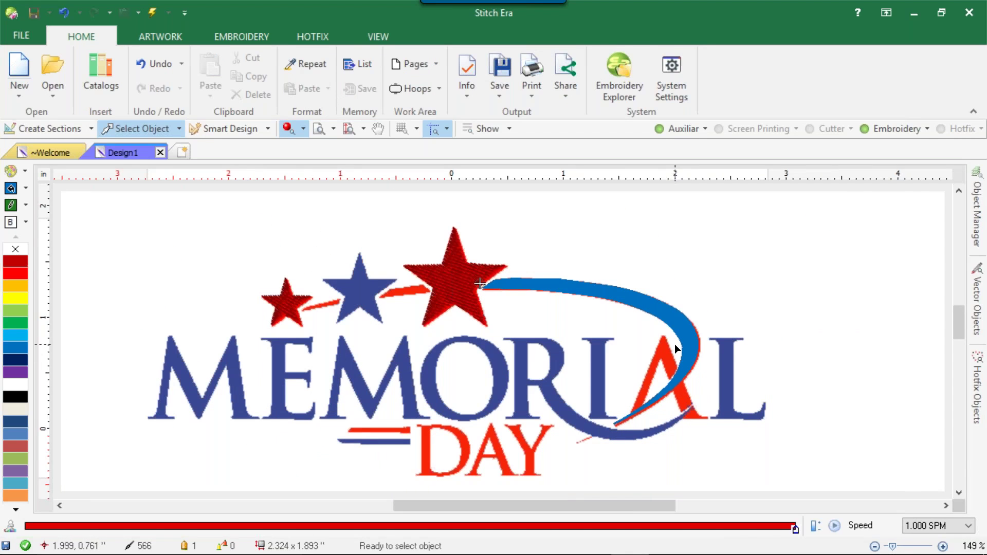
# - Convert the blue swoosh vector into a Uniform Area embroidery fill and tilt its stitch direction downward to the right
pyautogui.click(646, 307)
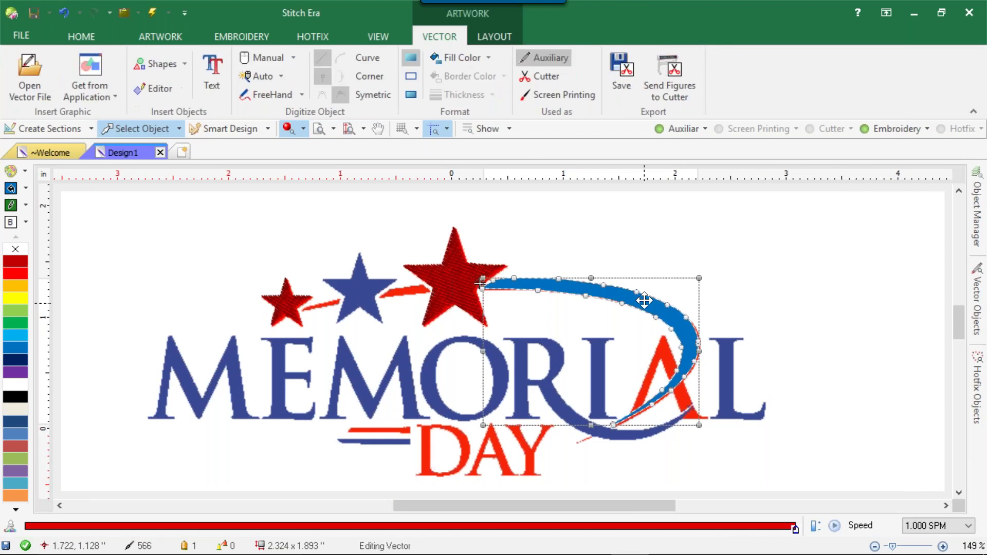
pyautogui.click(233, 124)
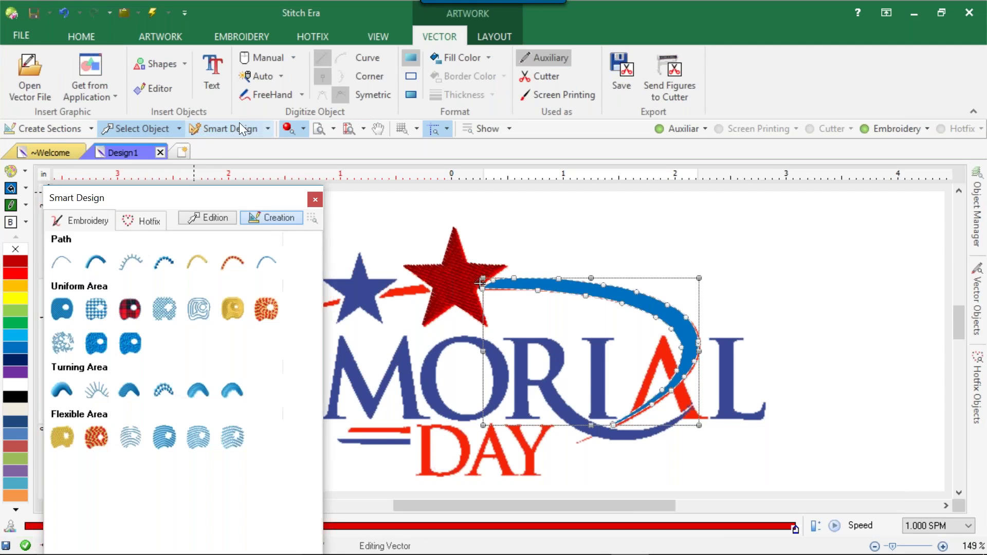
pyautogui.click(62, 309)
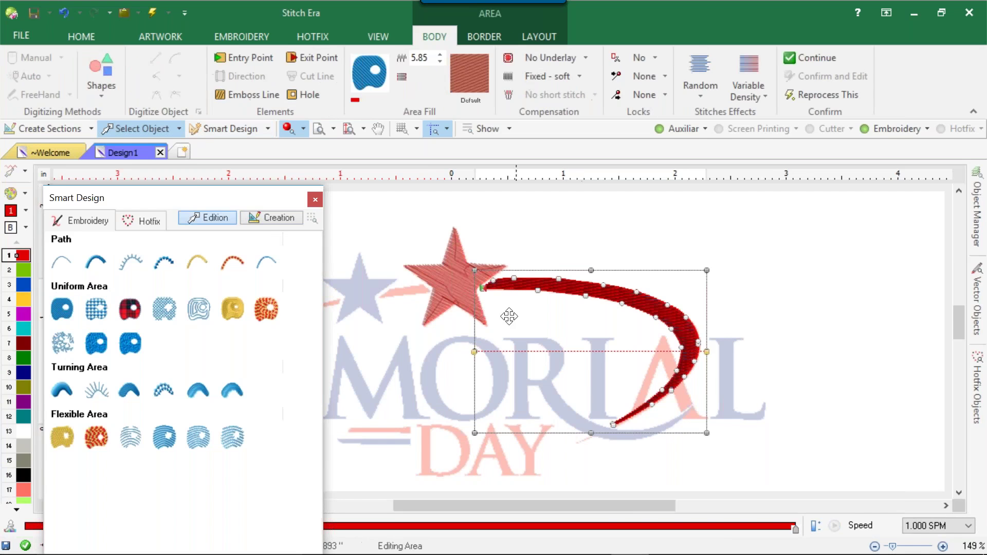
pyautogui.moveTo(475, 353); pyautogui.dragTo(497, 293)
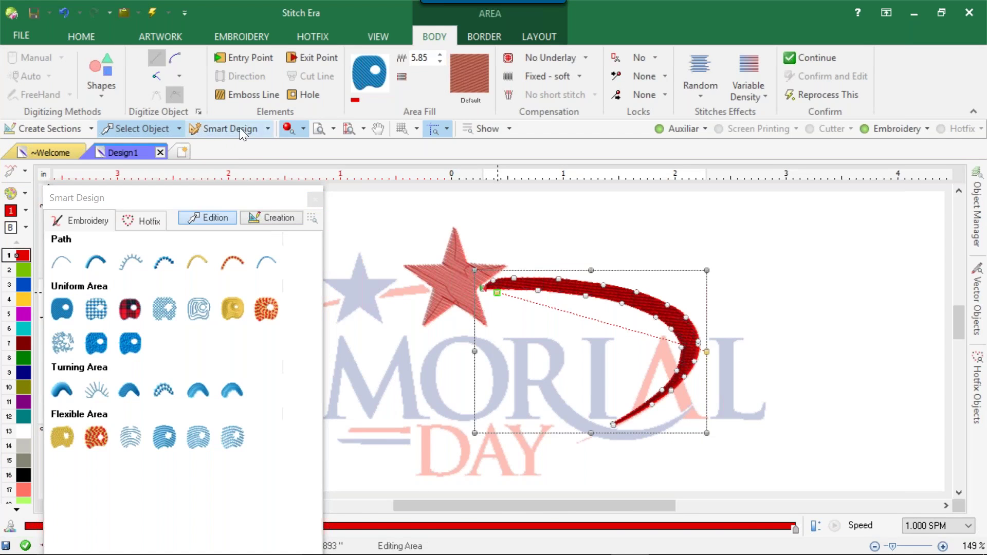
pyautogui.click(240, 127)
pyautogui.press('Return')
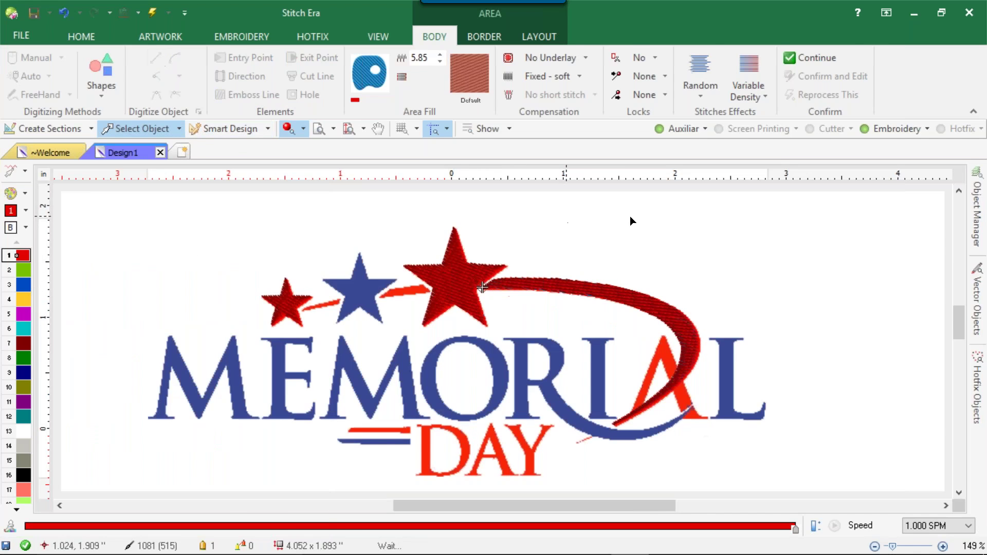
# - Hide the auxiliary artwork to check the stitched stars and swoosh, and show it again
pyautogui.click(661, 128)
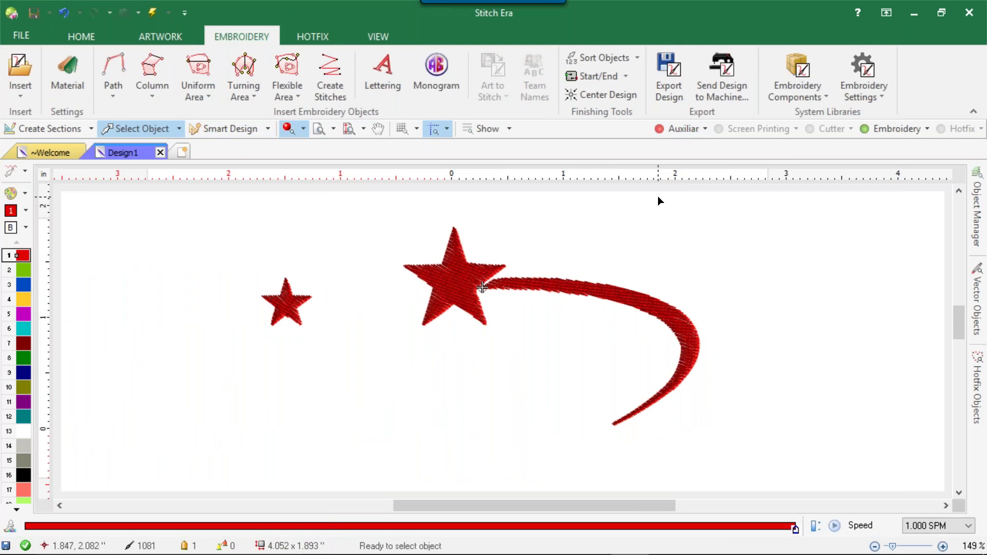
pyautogui.click(679, 129)
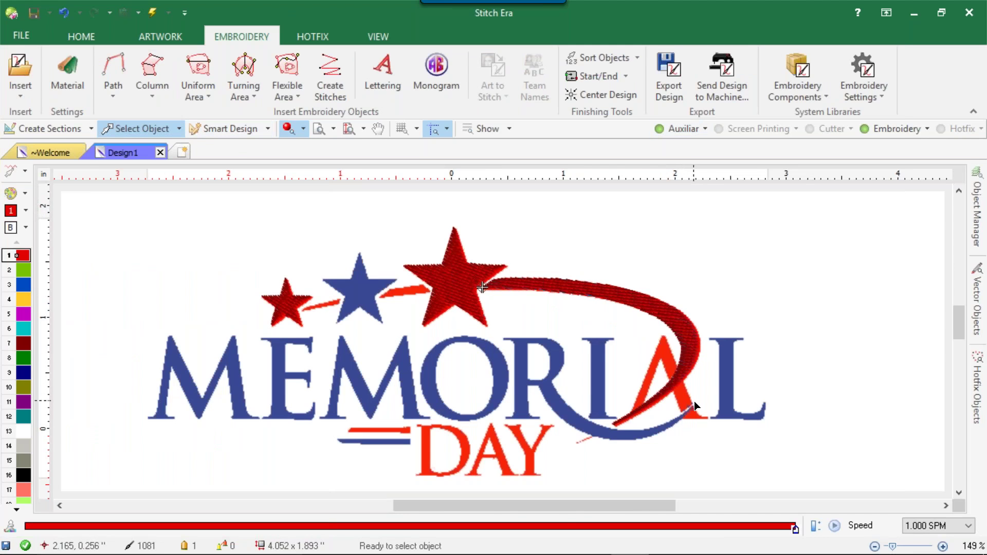
pyautogui.scroll(3, 690, 397)
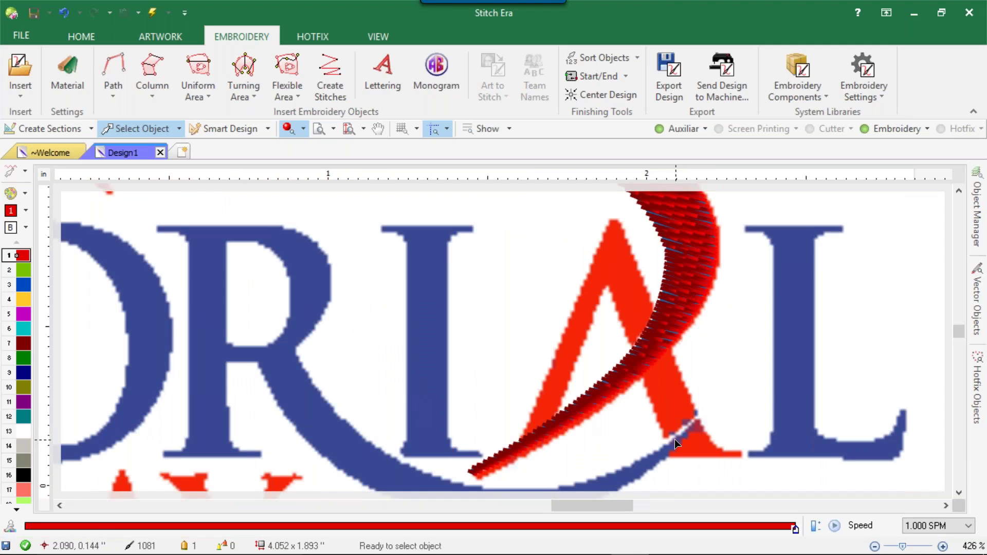
pyautogui.scroll(-3, 675, 439)
# - Start an automatically traced Uniform Area for the small red streaks, with Medium Low underlay
pyautogui.scroll(2, 141, 317)
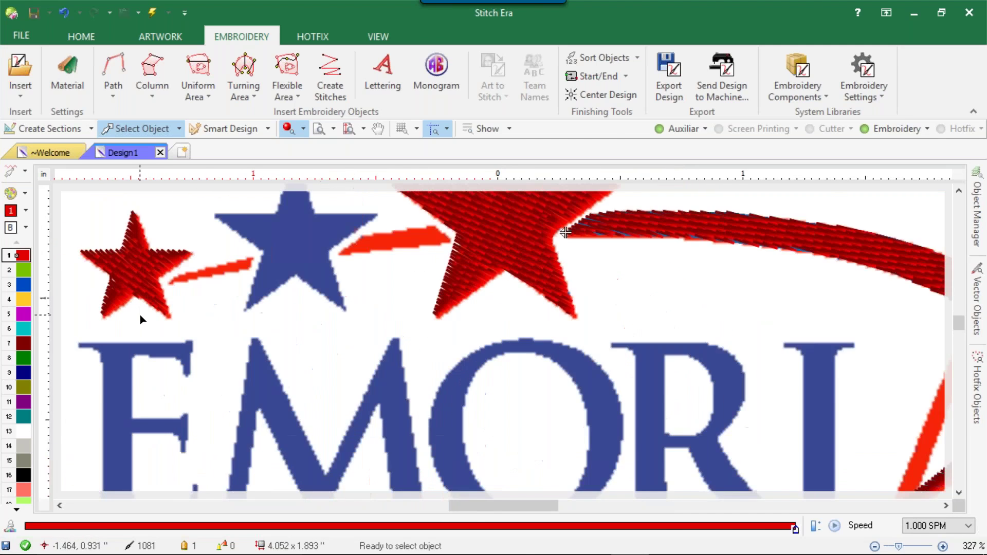
pyautogui.scroll(2, 140, 315)
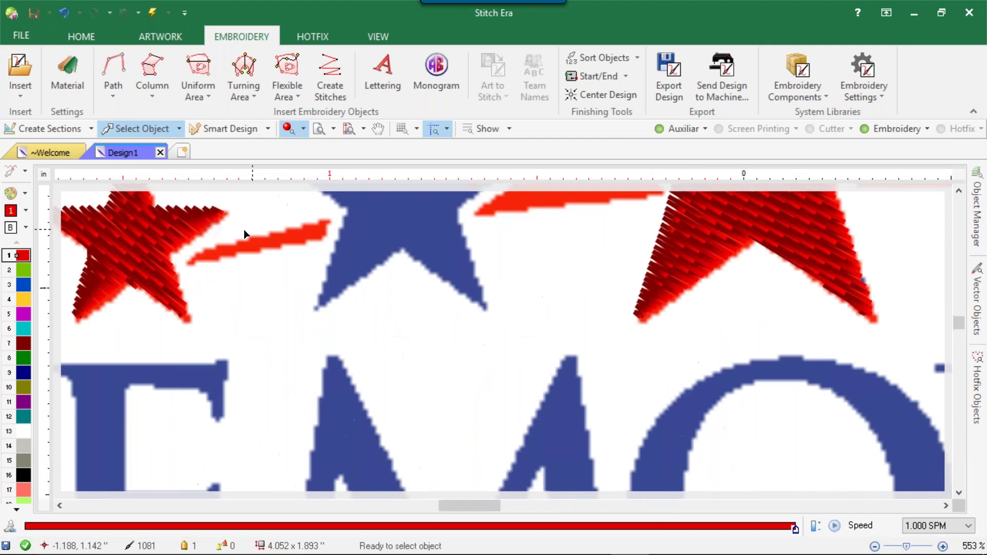
pyautogui.click(183, 68)
pyautogui.click(255, 115)
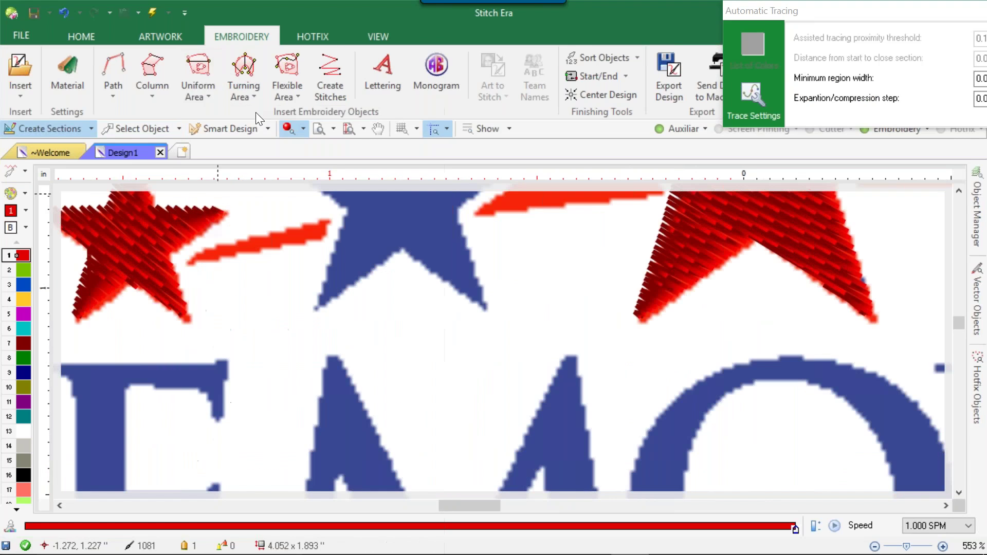
pyautogui.scroll(3, 257, 85)
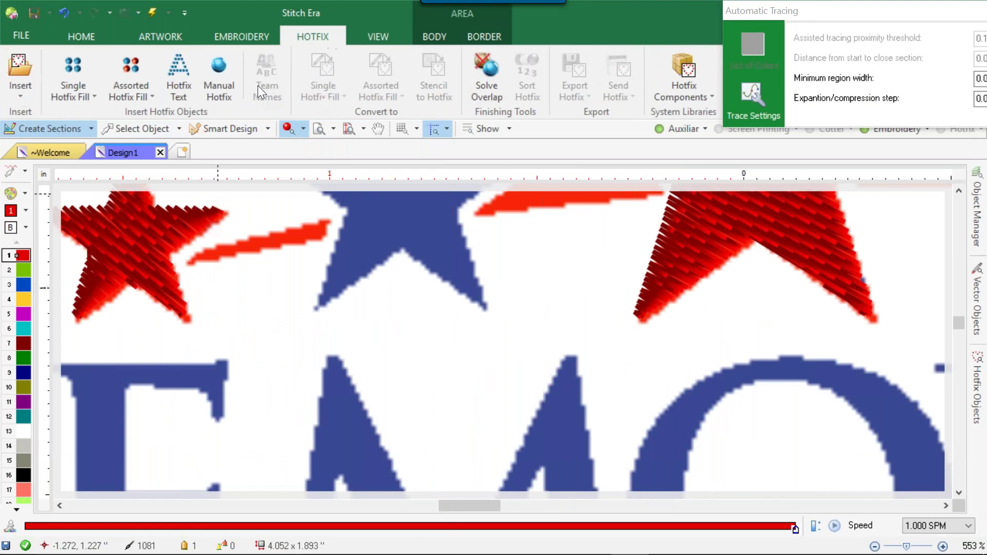
pyautogui.scroll(-1, 394, 74)
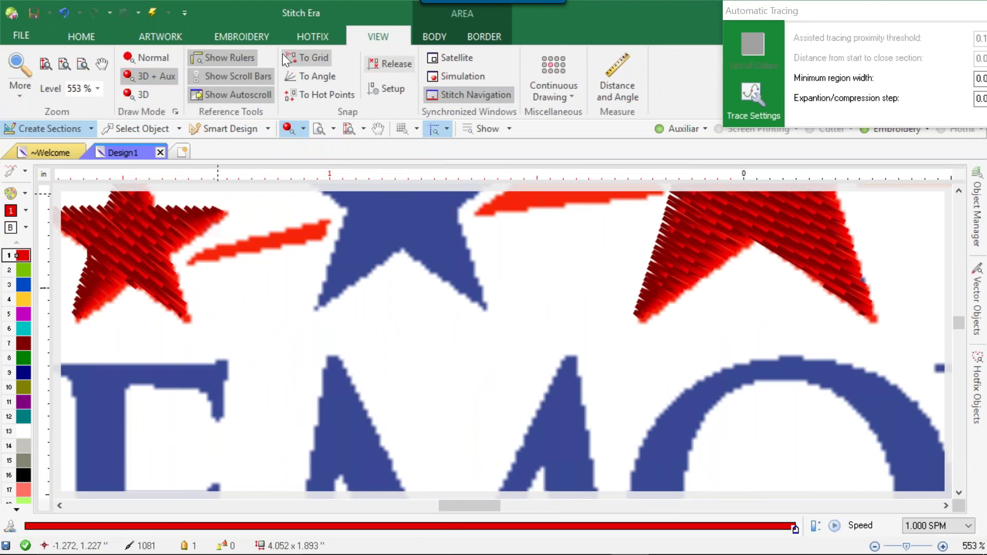
pyautogui.click(263, 33)
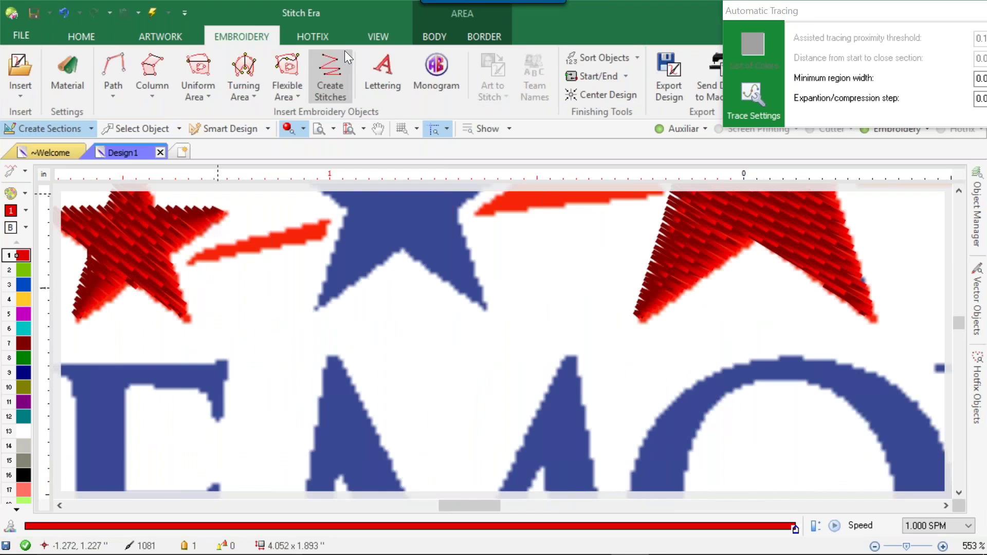
pyautogui.click(190, 88)
pyautogui.click(205, 119)
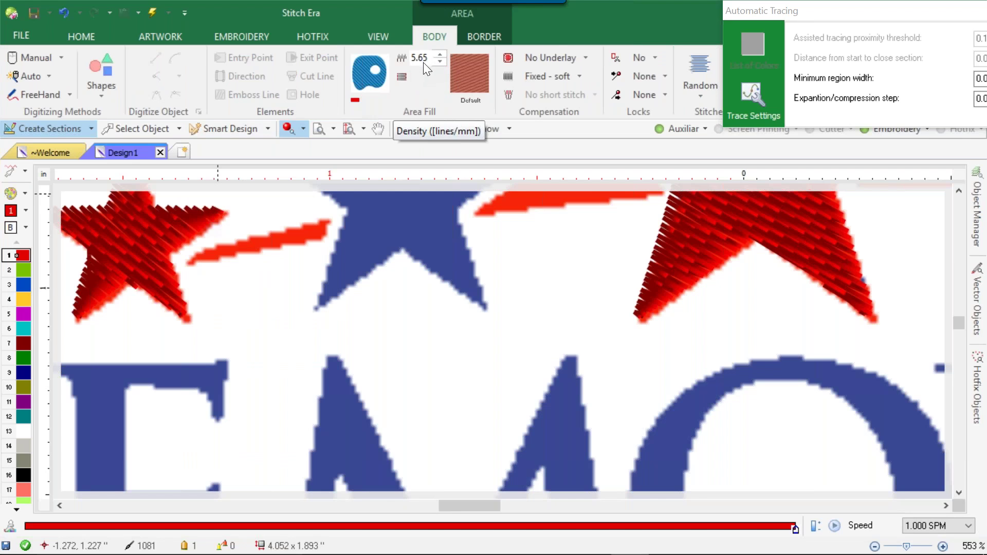
pyautogui.click(545, 57)
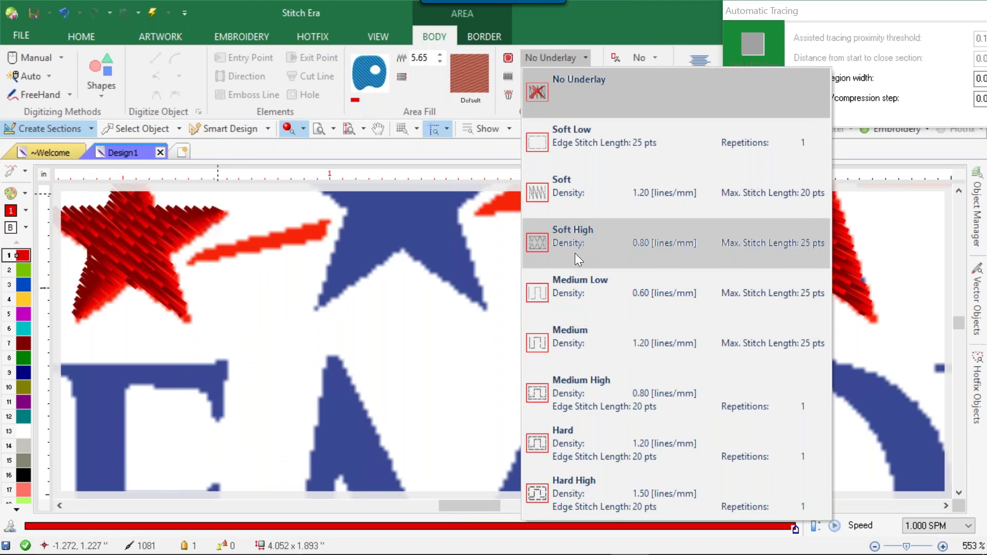
pyautogui.click(580, 298)
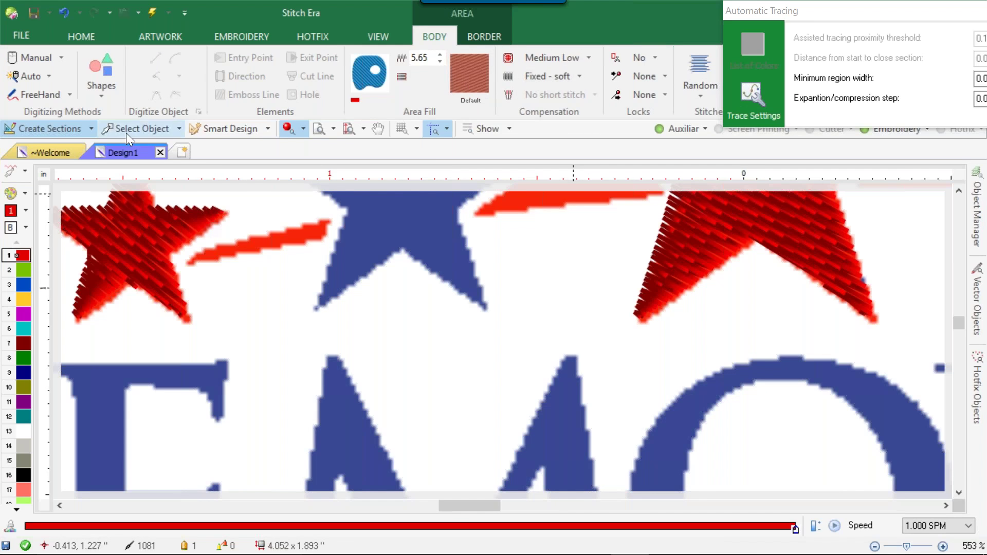
# - Trace the two small red streaks on either side of the blue star as filled stitch areas
pyautogui.click(43, 92)
pyautogui.click(269, 240)
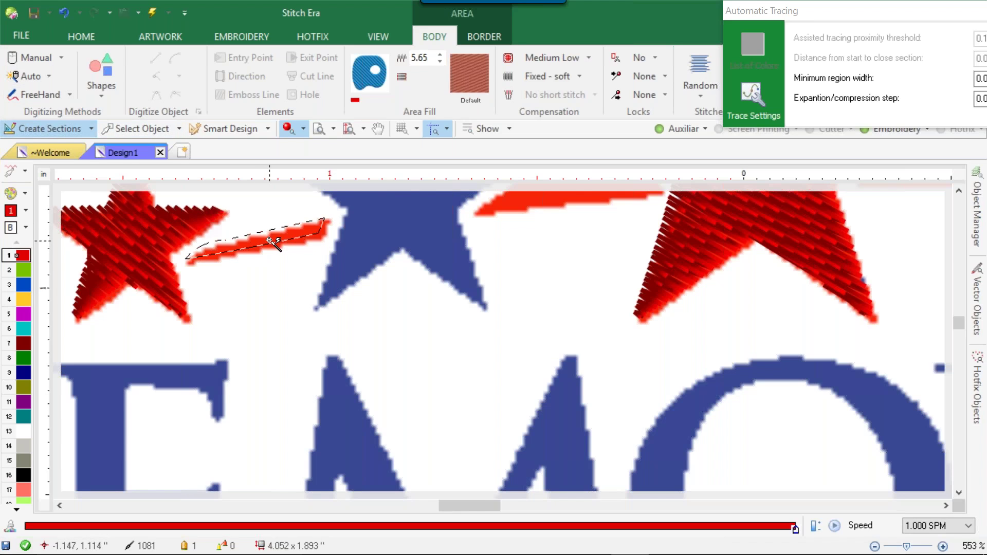
pyautogui.click(269, 240)
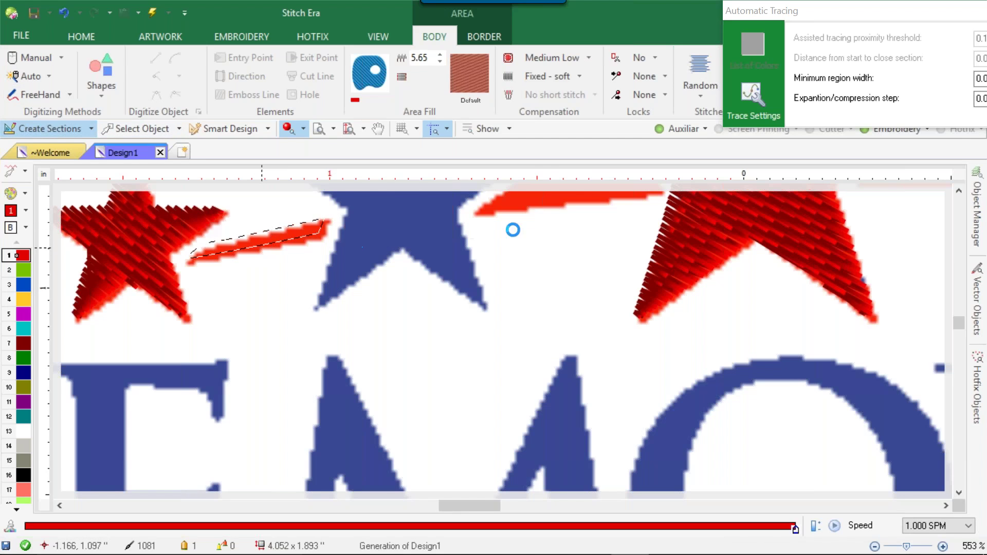
pyautogui.click(546, 203)
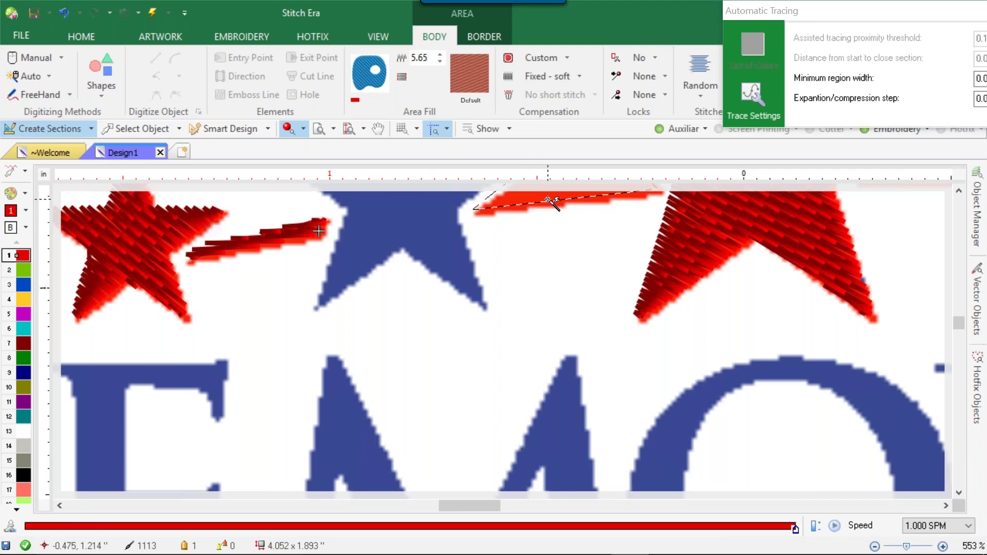
pyautogui.scroll(-1, 551, 216)
pyautogui.scroll(-5, 551, 216)
pyautogui.scroll(2, 565, 200)
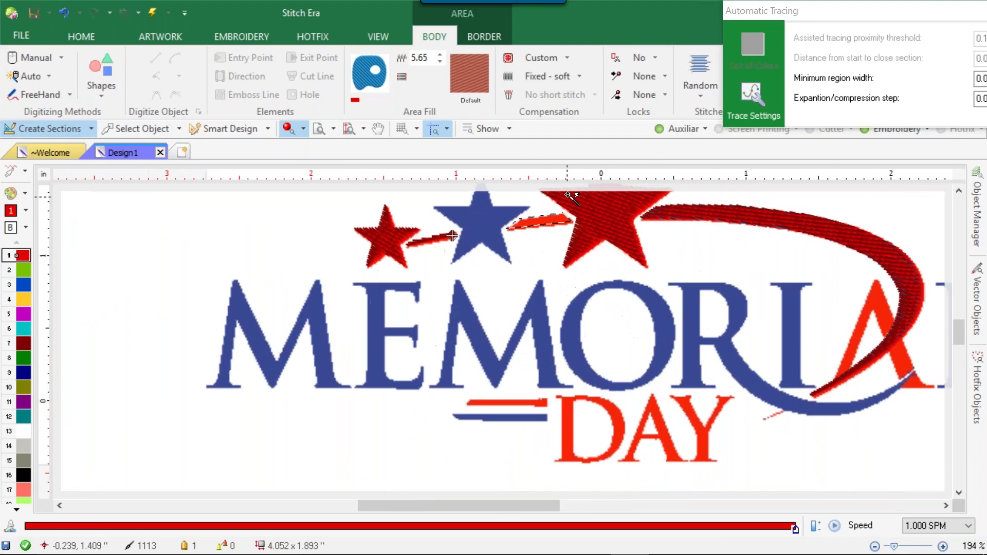
pyautogui.scroll(2, 570, 196)
pyautogui.click(565, 198)
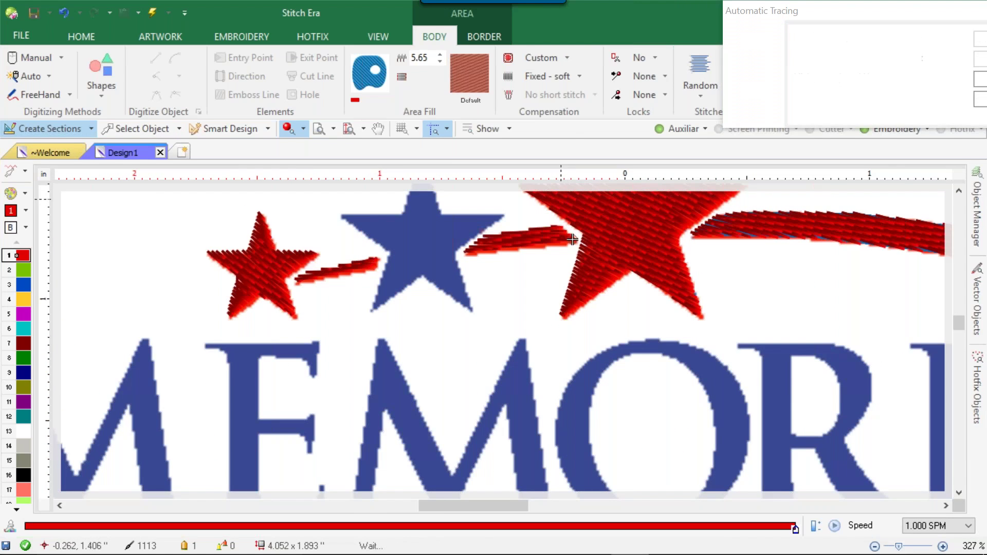
# - Tilt the stitch direction downward to the right on both red streaks beside the blue star, about -22° on the larger one
pyautogui.click(144, 124)
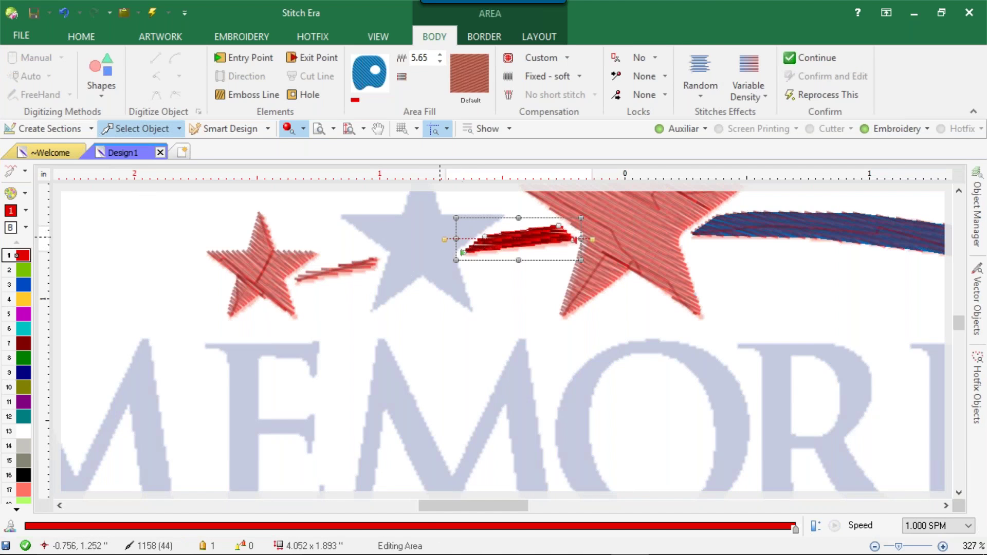
pyautogui.click(440, 230)
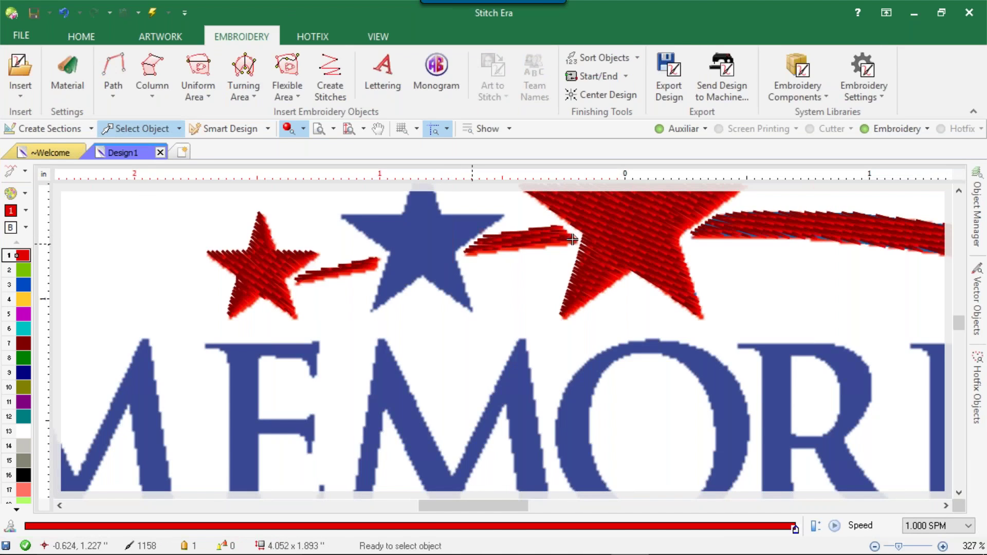
pyautogui.click(520, 240)
pyautogui.moveTo(590, 240); pyautogui.dragTo(581, 294)
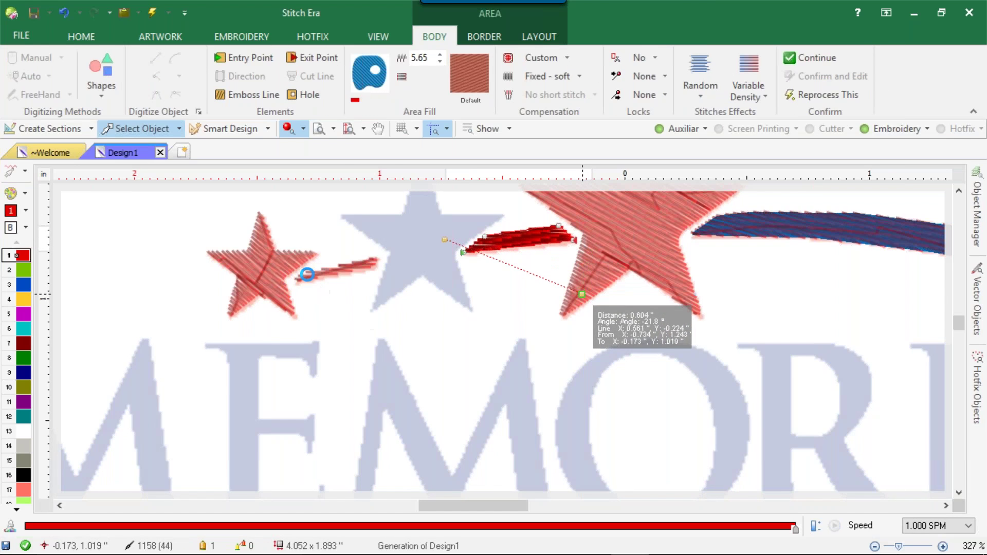
pyautogui.click(346, 268)
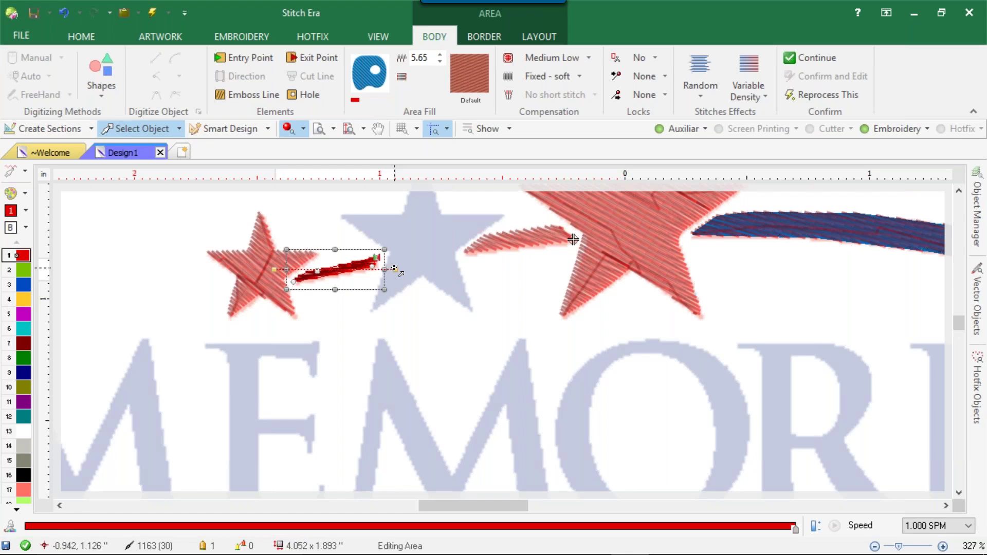
pyautogui.moveTo(394, 268); pyautogui.dragTo(378, 309)
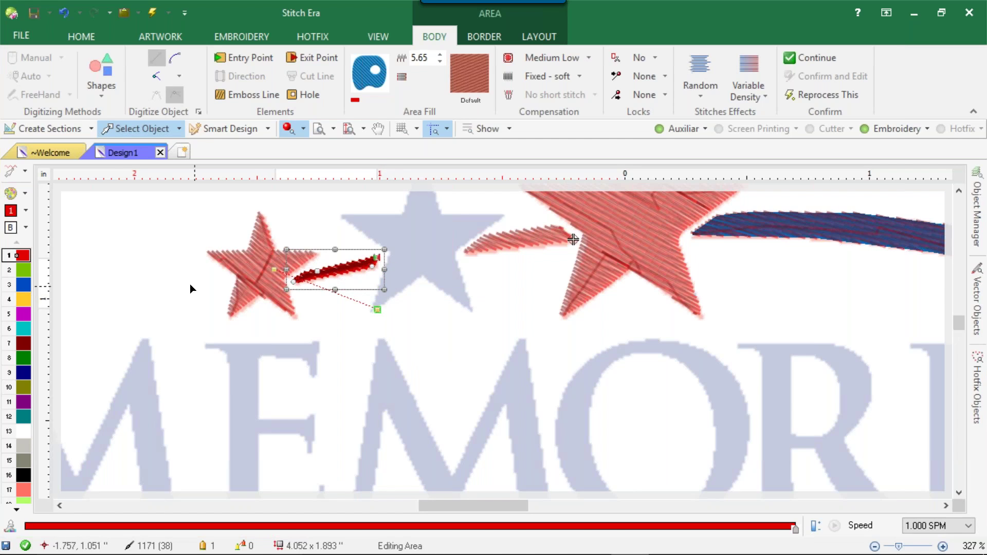
# - Trace the blue star between the red streaks automatically as a Uniform Area filled with blue thread 3
pyautogui.scroll(-5, 110, 244)
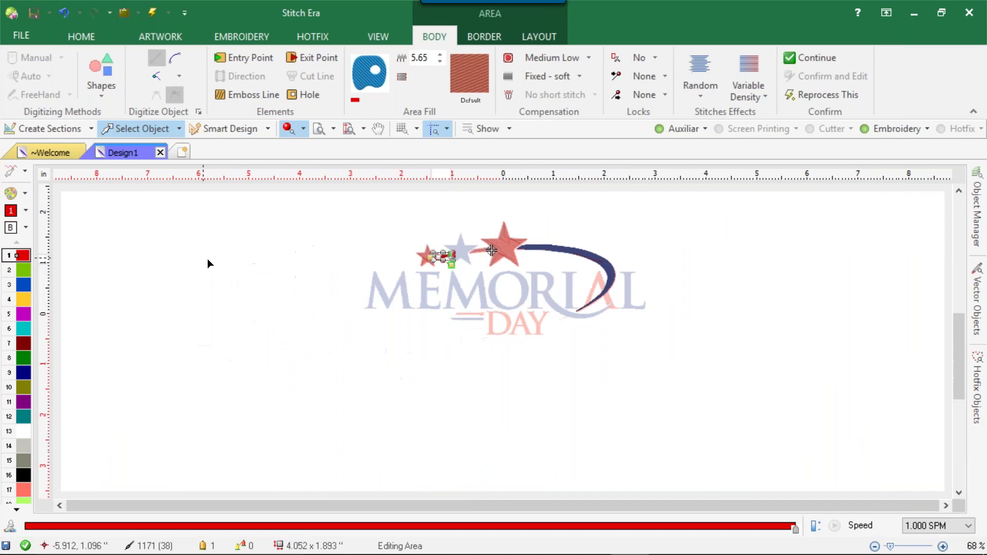
pyautogui.press('Escape')
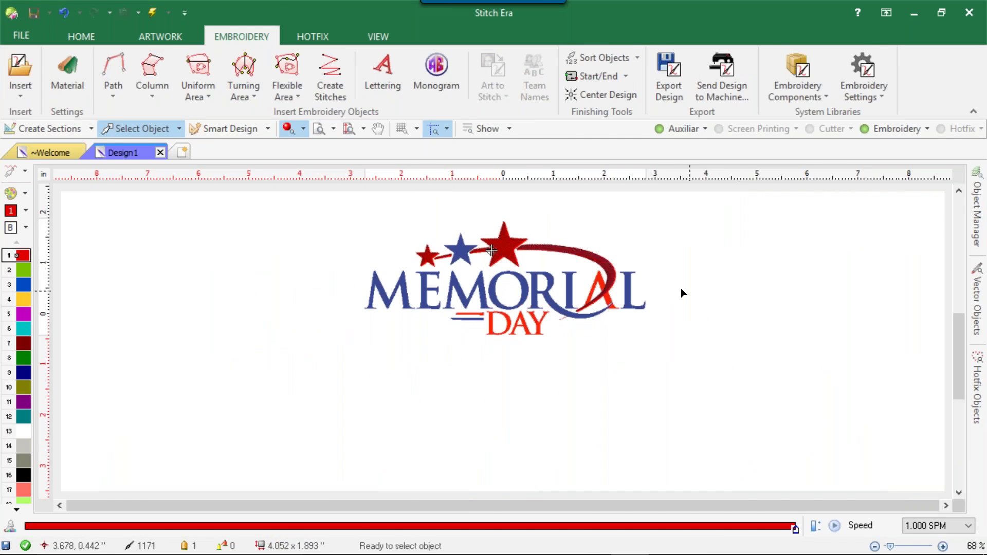
pyautogui.scroll(2, 586, 268)
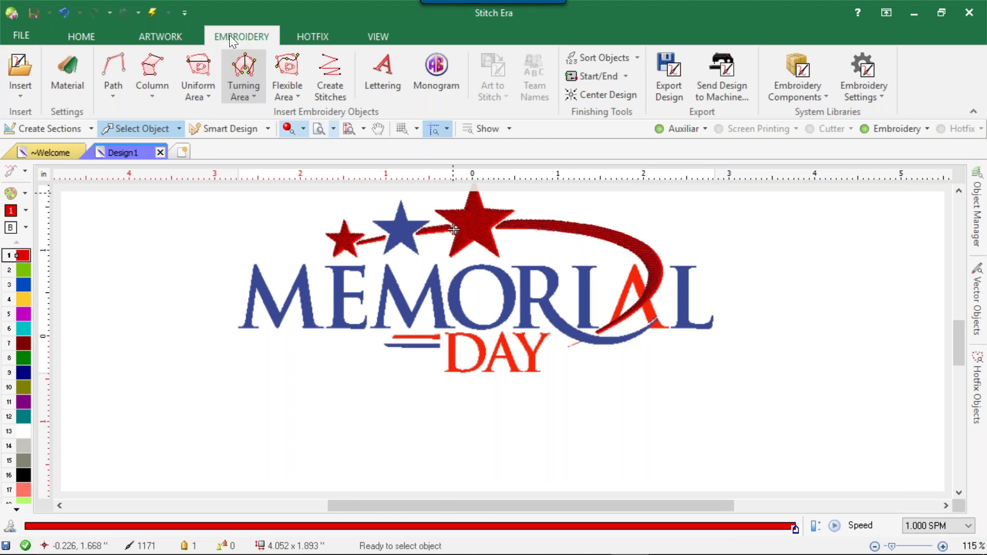
pyautogui.click(202, 69)
pyautogui.click(252, 118)
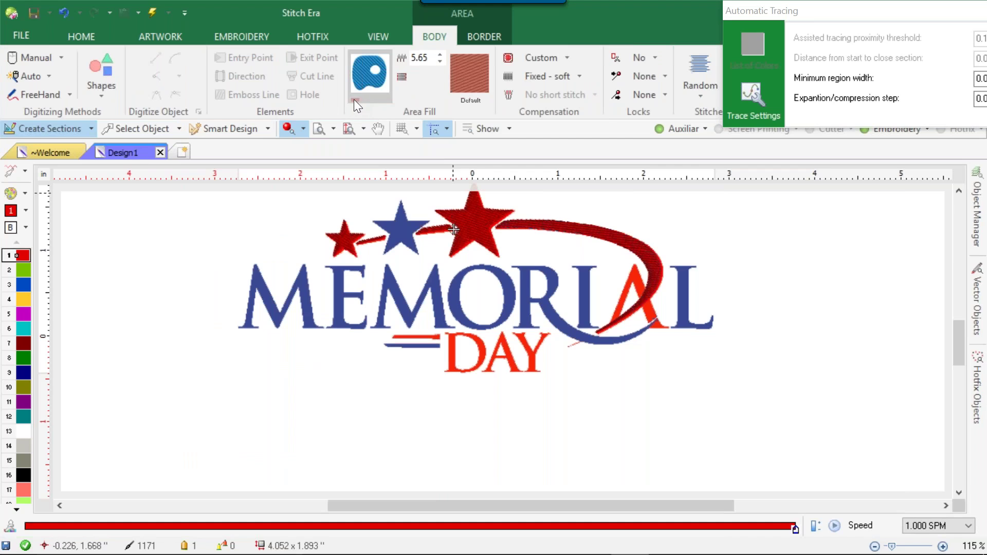
pyautogui.click(358, 100)
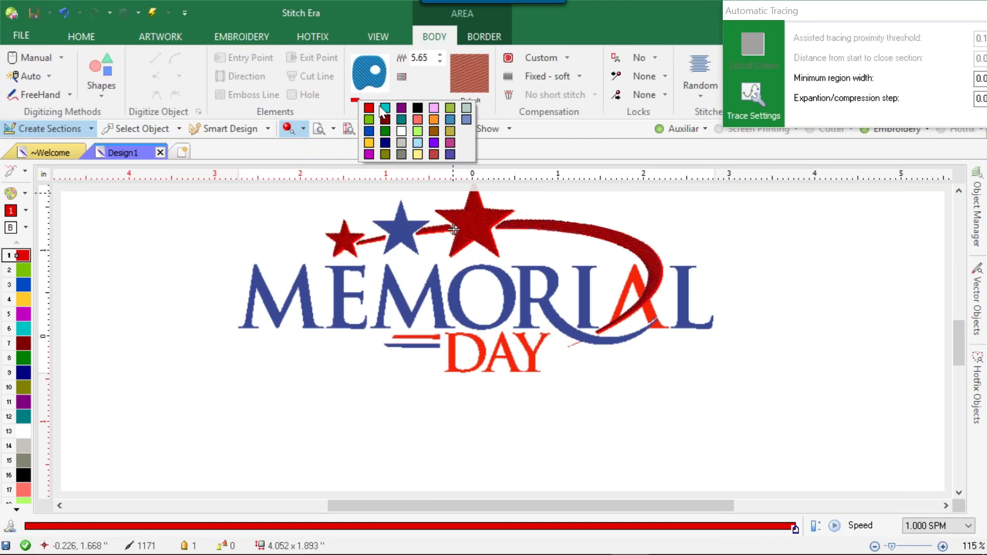
pyautogui.click(370, 131)
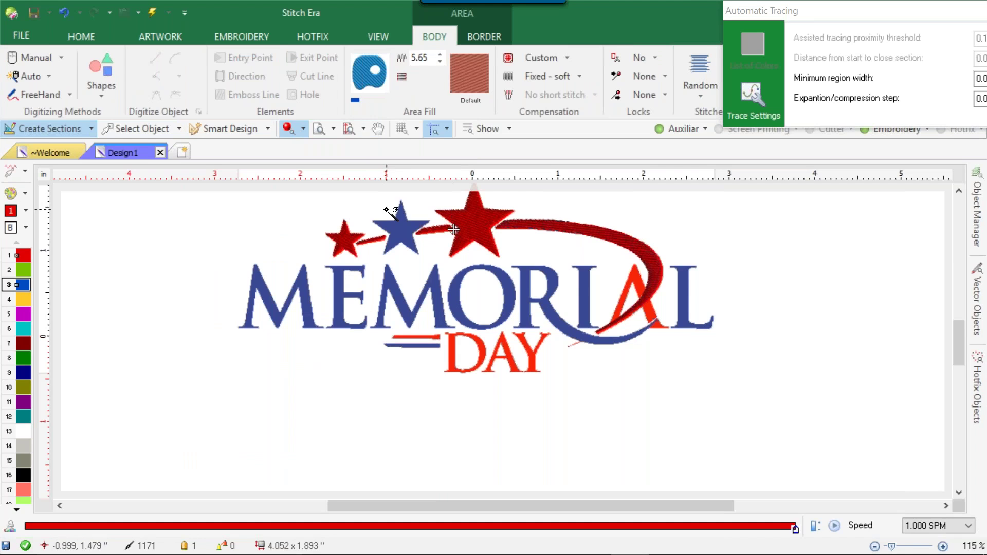
pyautogui.click(404, 230)
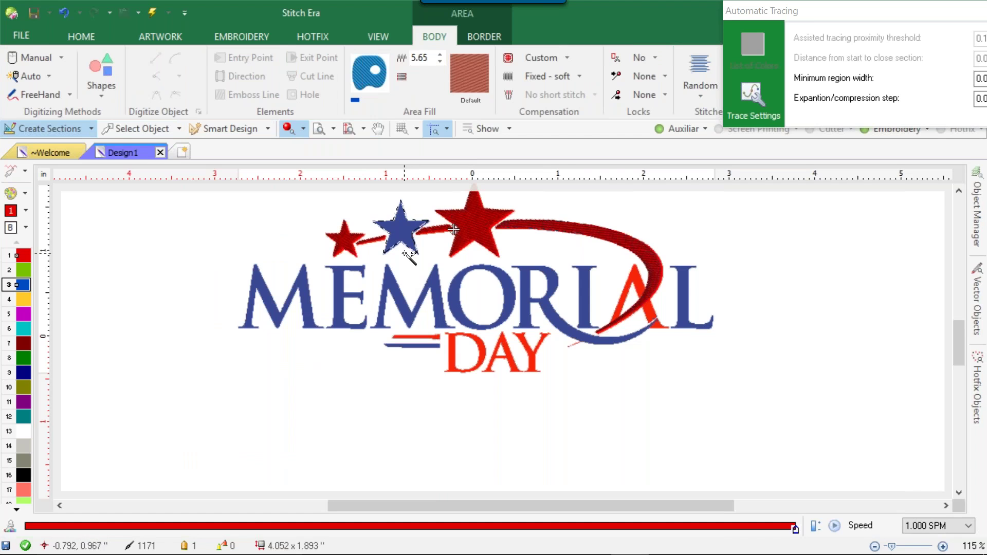
pyautogui.press('Return')
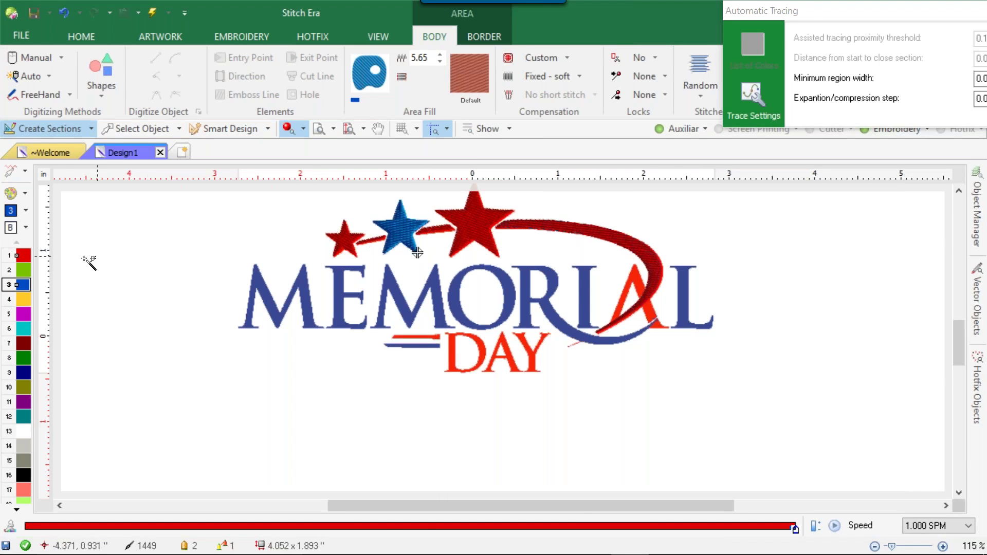
# - Tilt the blue star's stitch direction downward to the right, about 33° from horizontal
pyautogui.click(131, 129)
pyautogui.click(401, 229)
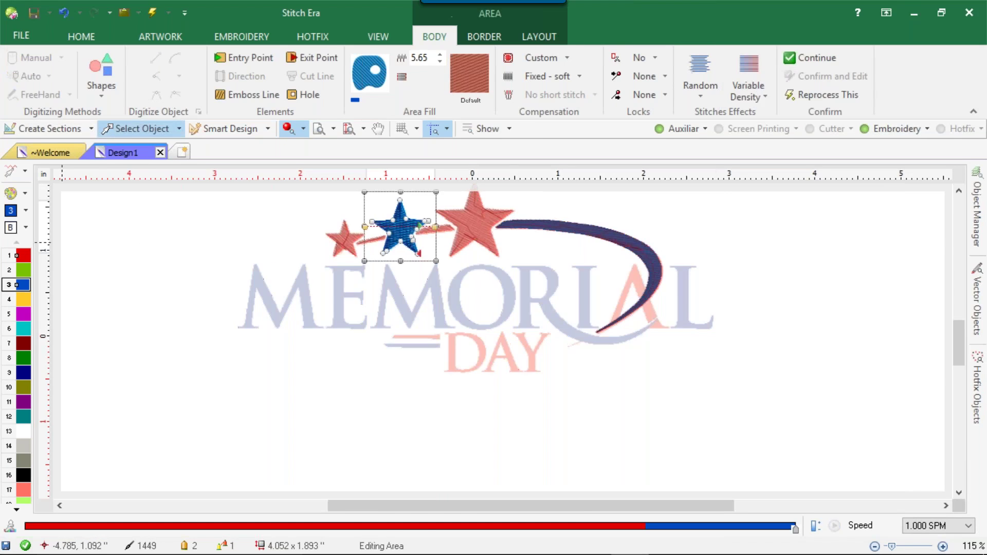
pyautogui.scroll(3, 401, 226)
pyautogui.moveTo(490, 259); pyautogui.dragTo(468, 346)
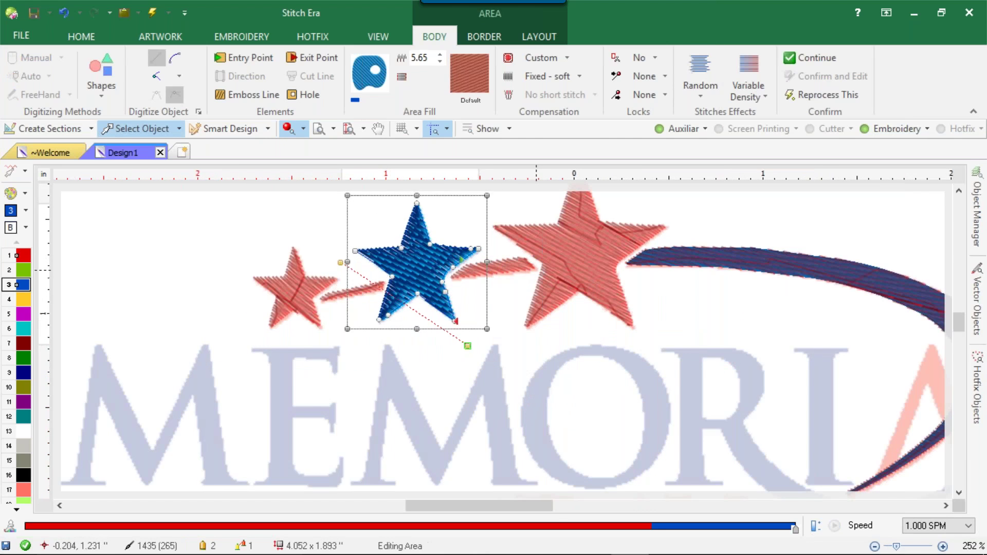
pyautogui.scroll(-2, 532, 278)
pyautogui.click(167, 276)
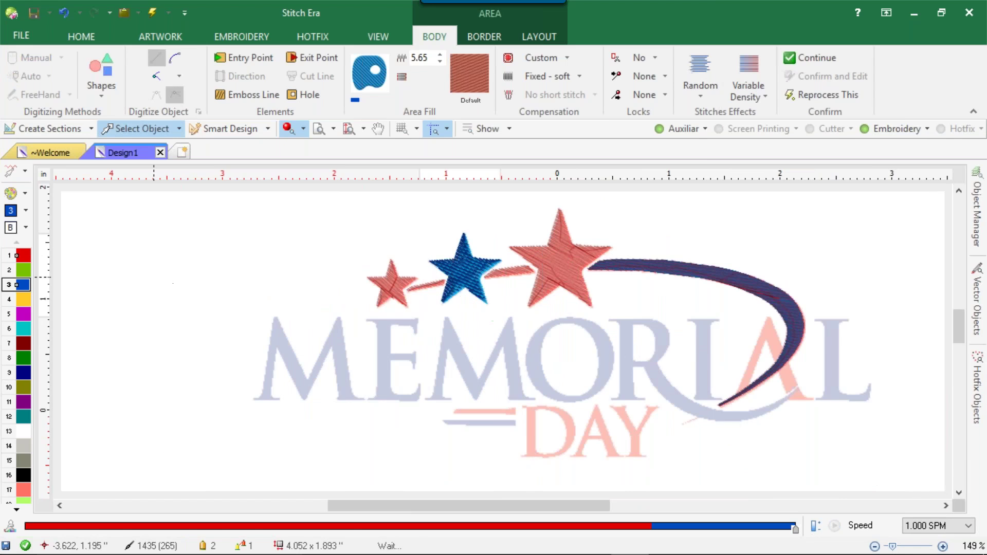
# - Hide the auxiliary artwork to check the stitched blue star among the red elements, and show it again
pyautogui.click(690, 127)
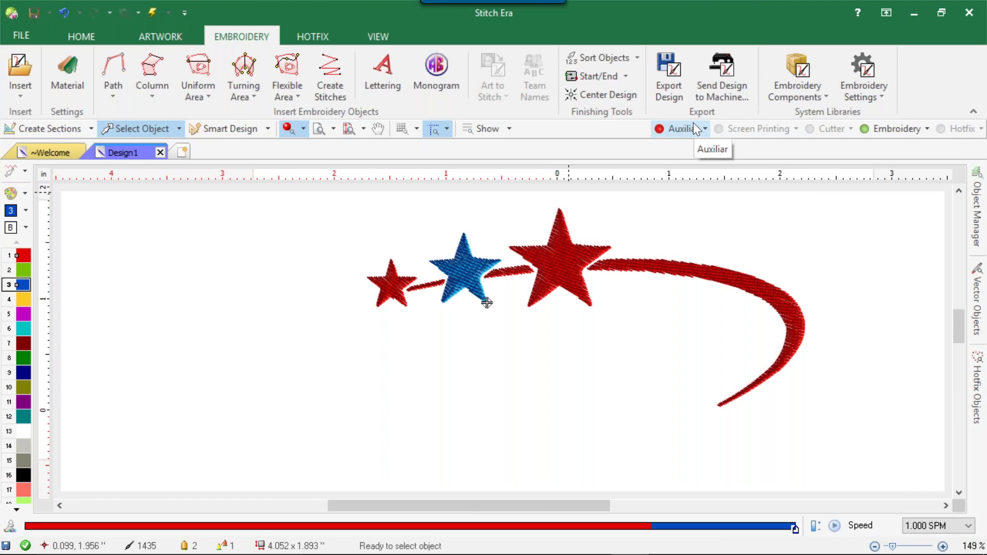
pyautogui.click(693, 128)
pyautogui.scroll(-2, 672, 224)
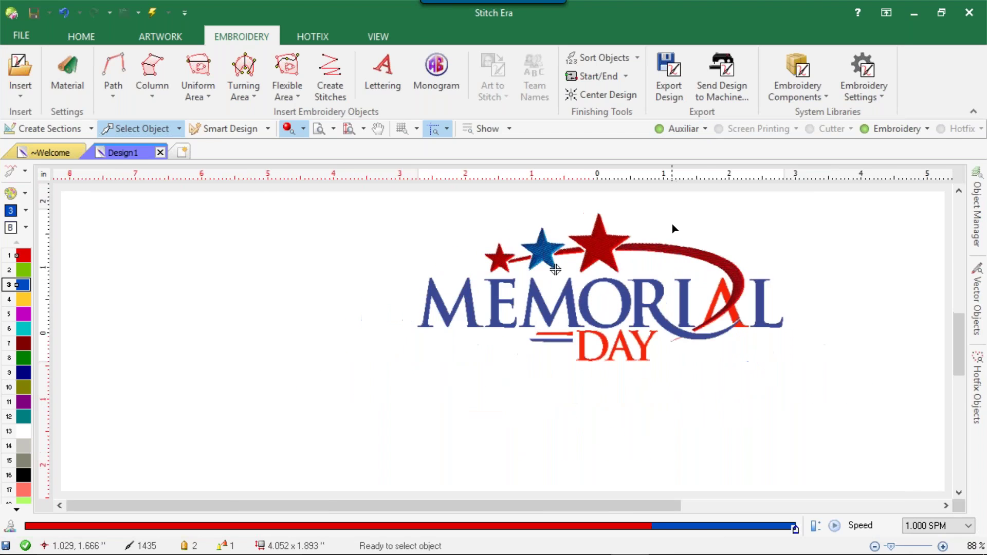
pyautogui.scroll(2, 674, 227)
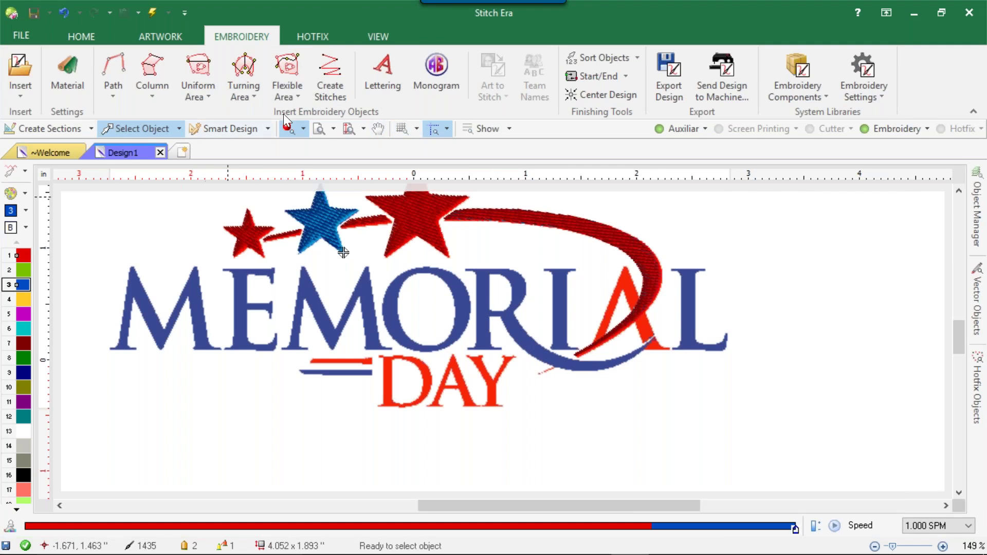
# - Start an automatically traced Turning Area with Zig-Zag stitches for the blue lettering, with density 5.5
pyautogui.click(248, 57)
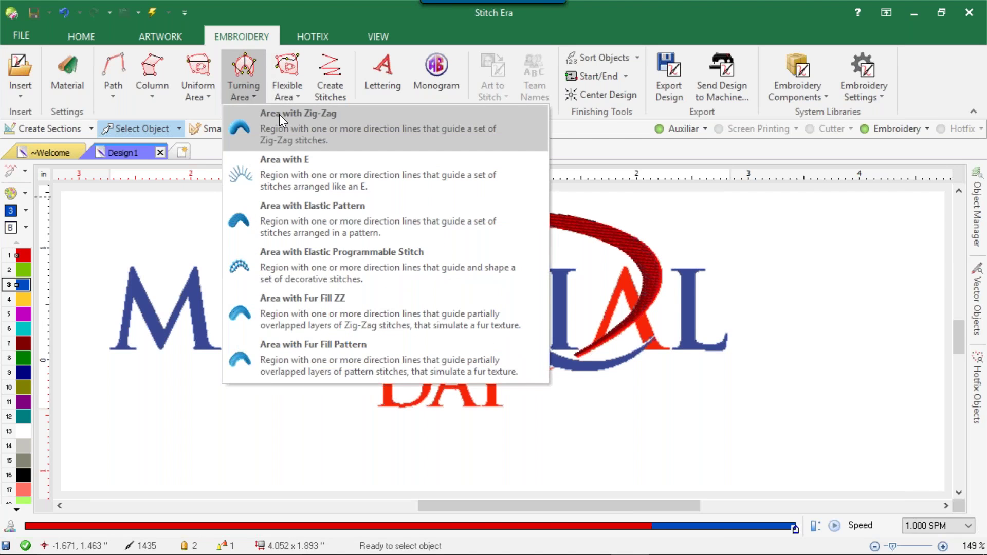
pyautogui.click(281, 118)
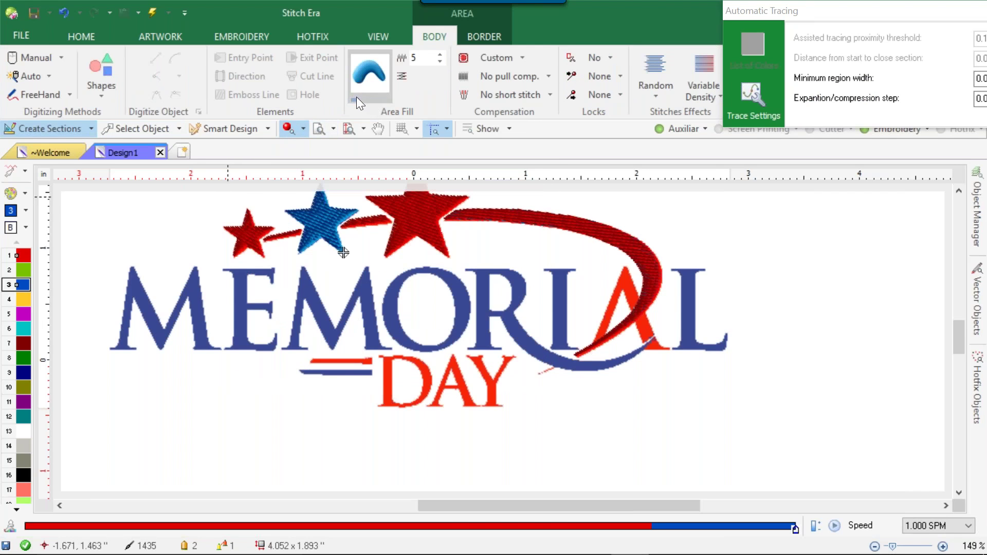
pyautogui.doubleClick(417, 58)
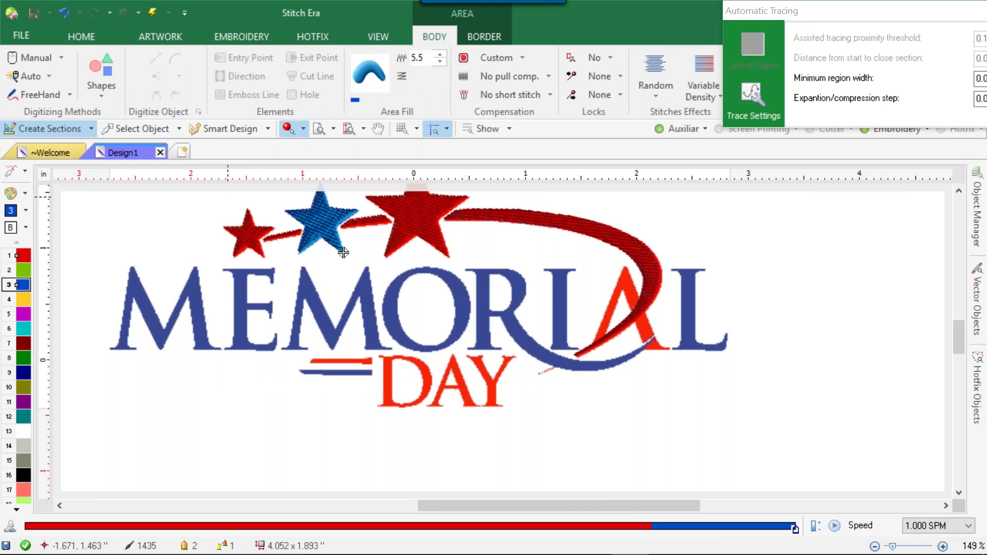
# - Set the zigzag area's underlay to Soft and its pull compensation to Prop 10%
pyautogui.click(516, 60)
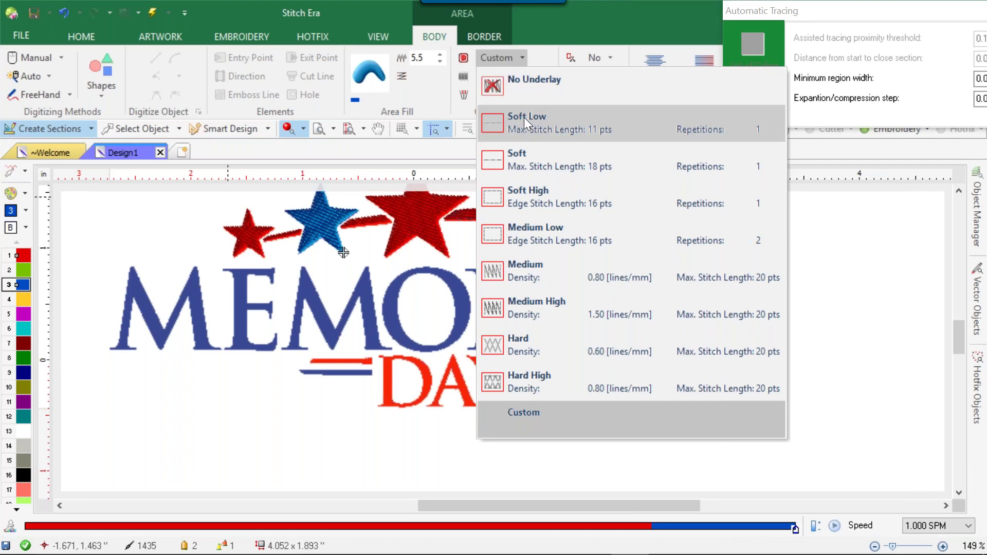
pyautogui.click(517, 153)
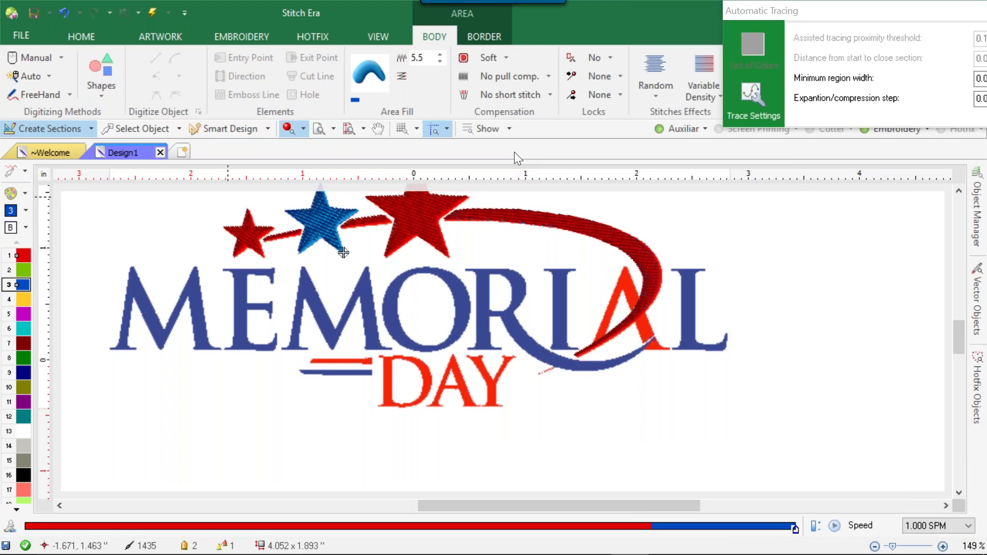
pyautogui.click(510, 63)
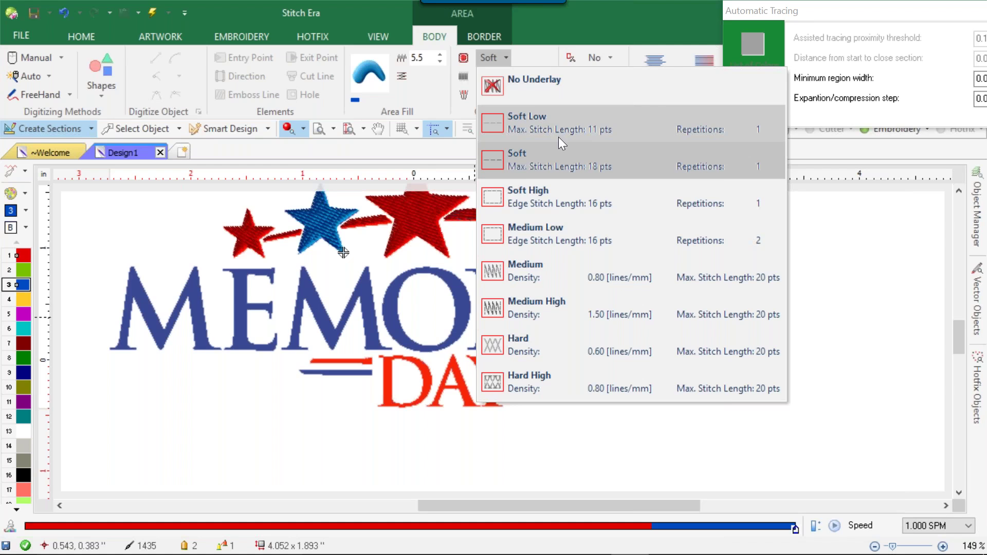
pyautogui.click(432, 94)
pyautogui.click(496, 76)
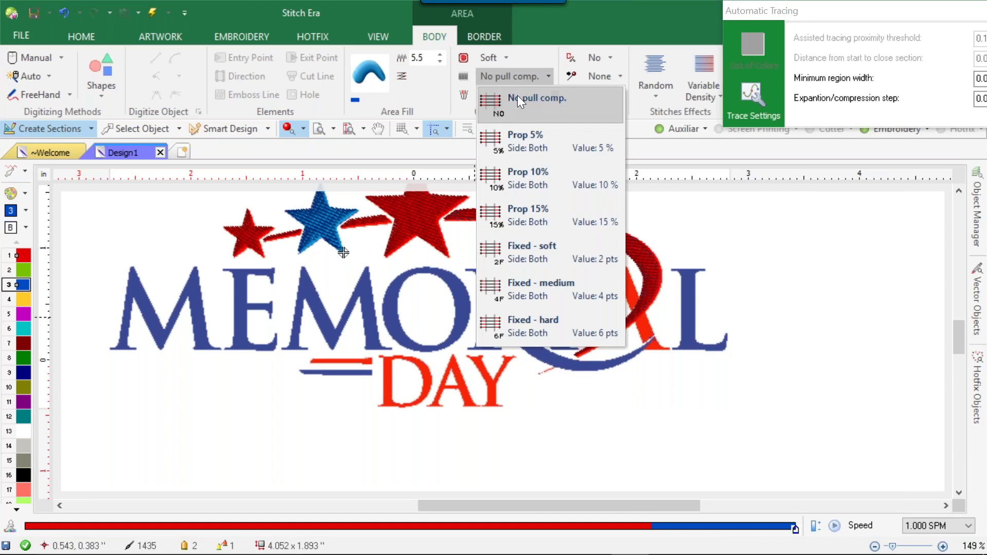
pyautogui.click(526, 181)
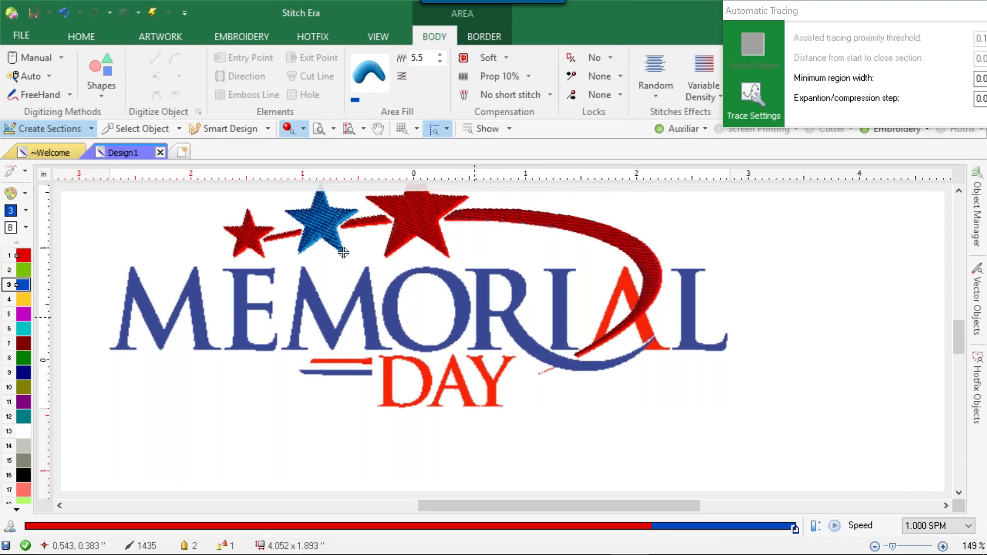
# - Trace all the blue letters of MEMORIAL and the blue line beside DAY as blue zigzag areas
pyautogui.click(146, 301)
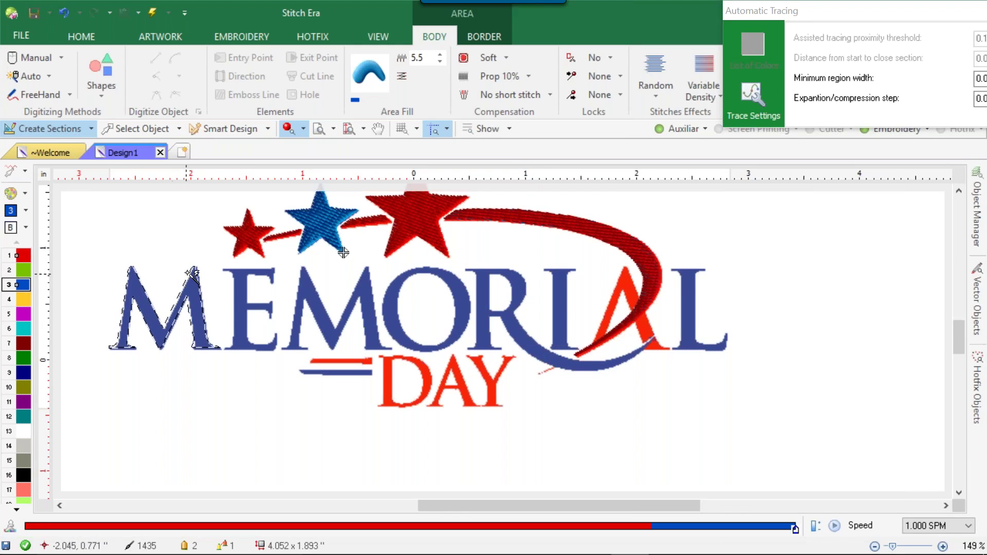
pyautogui.click(243, 282)
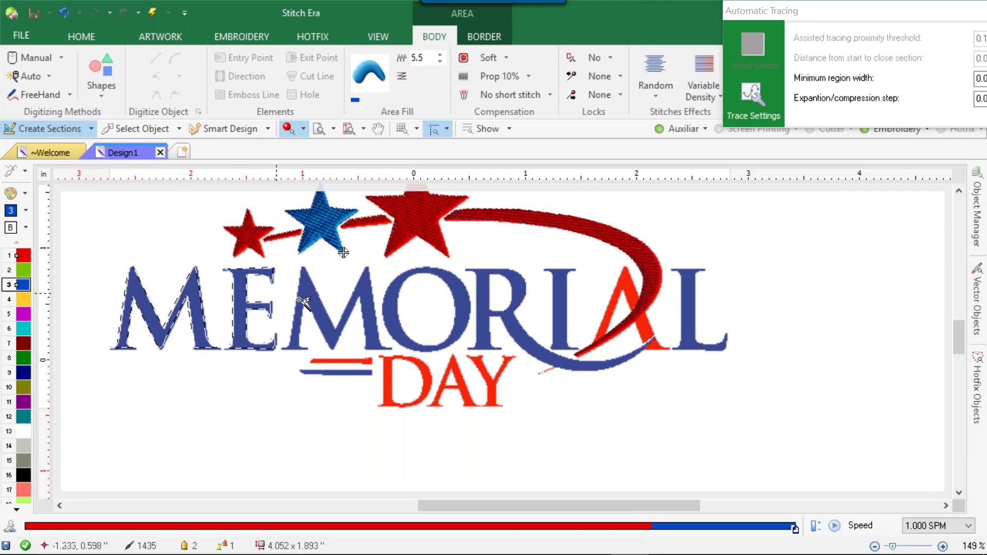
pyautogui.click(317, 300)
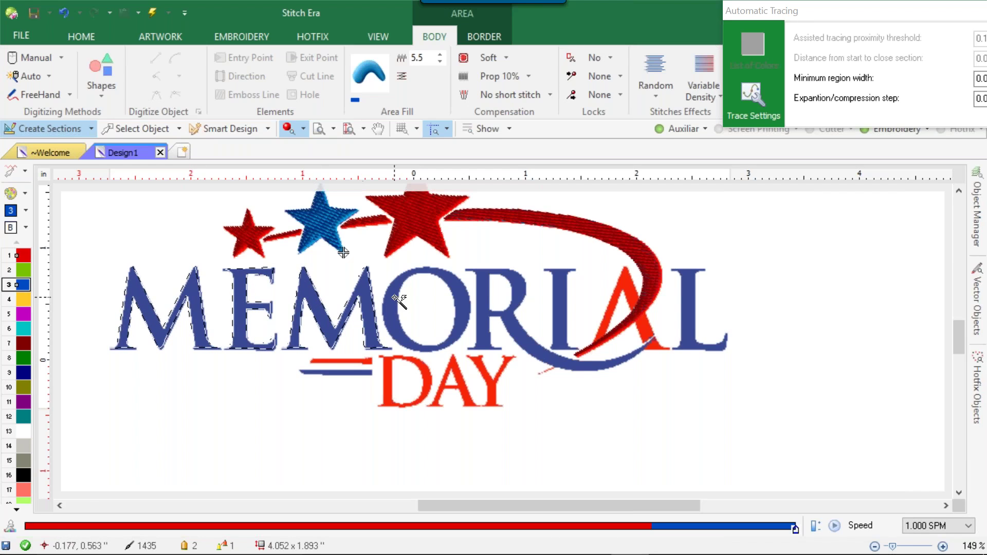
pyautogui.click(394, 307)
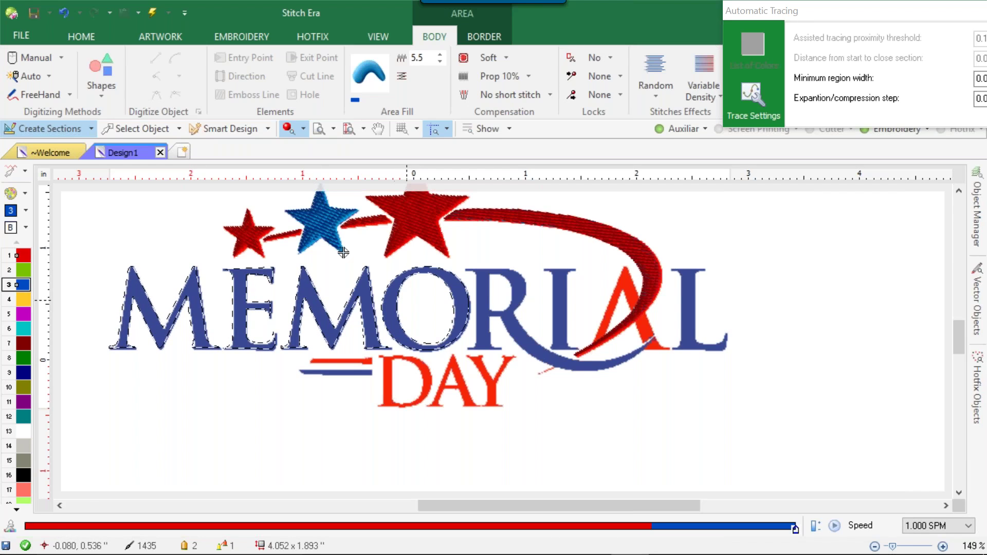
pyautogui.click(493, 321)
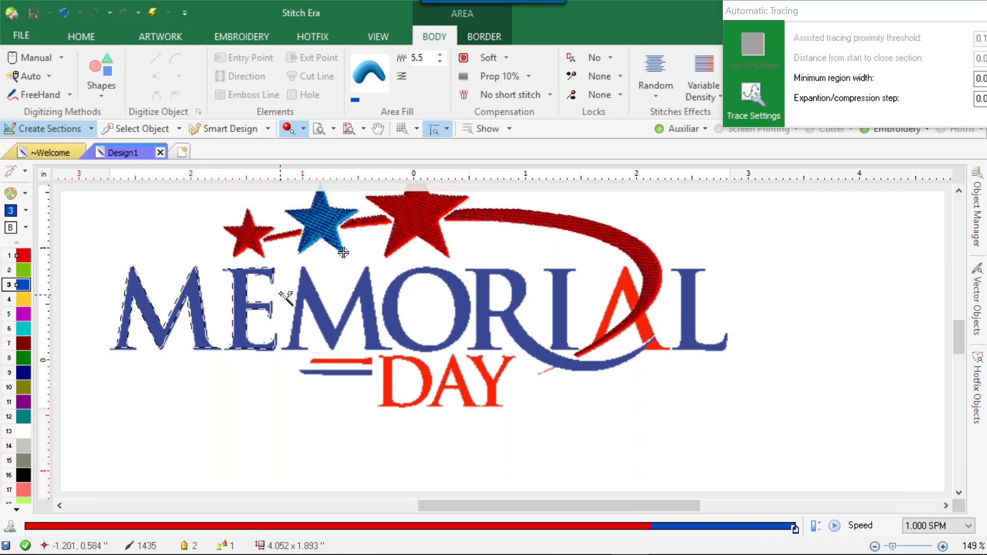
pyautogui.click(396, 297)
pyautogui.click(493, 304)
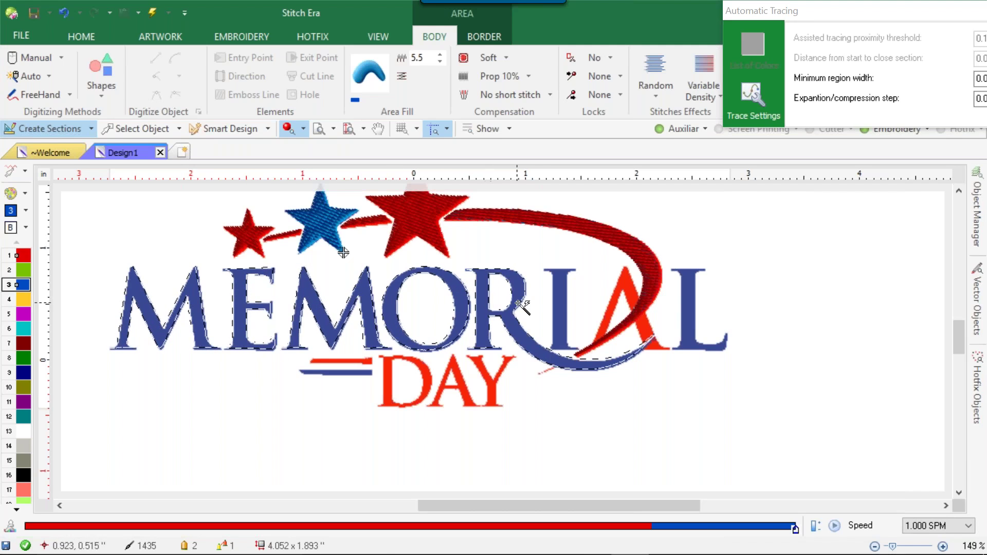
pyautogui.click(566, 303)
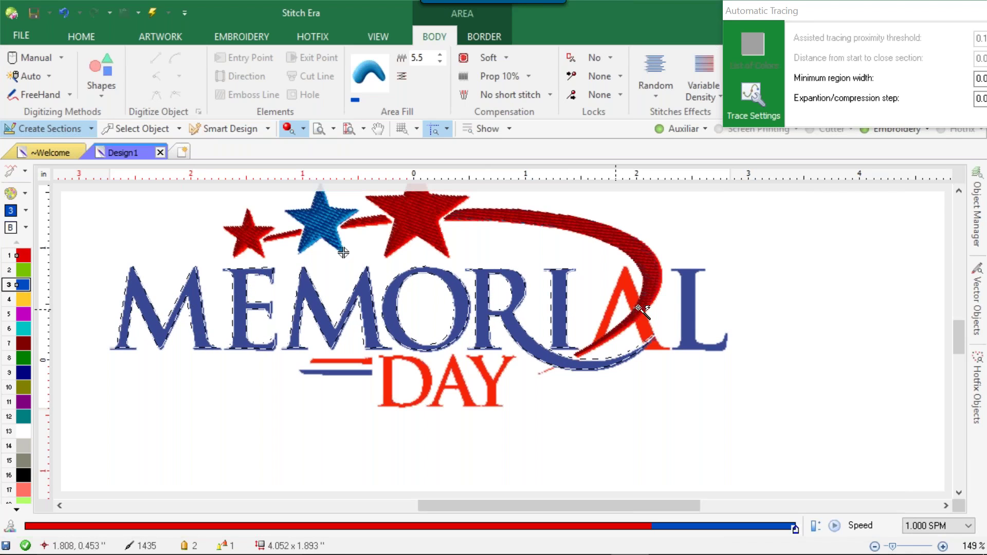
pyautogui.click(685, 302)
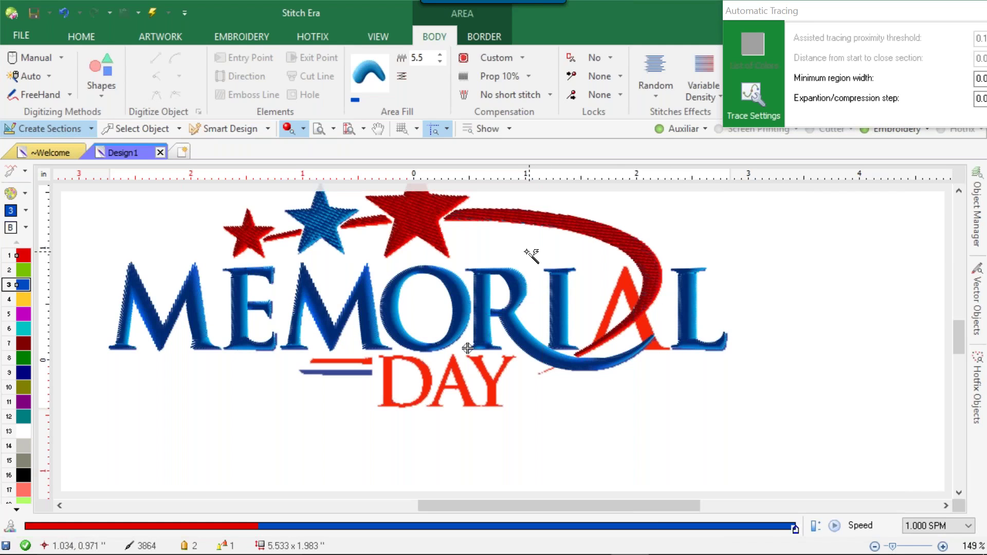
pyautogui.click(368, 373)
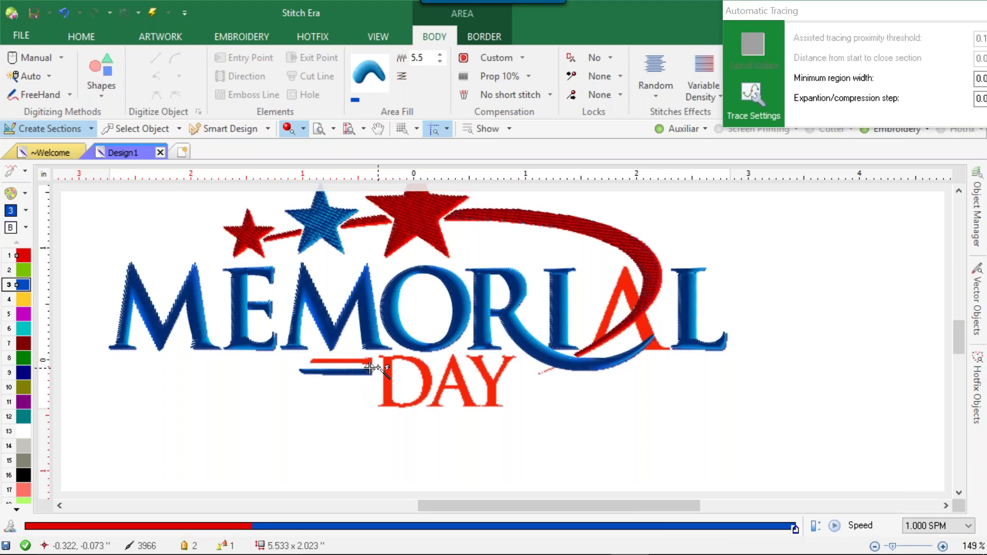
# - Set the zigzag area to red thread 1 with Soft Low underlay and Prop 15% pull compensation
pyautogui.click(356, 100)
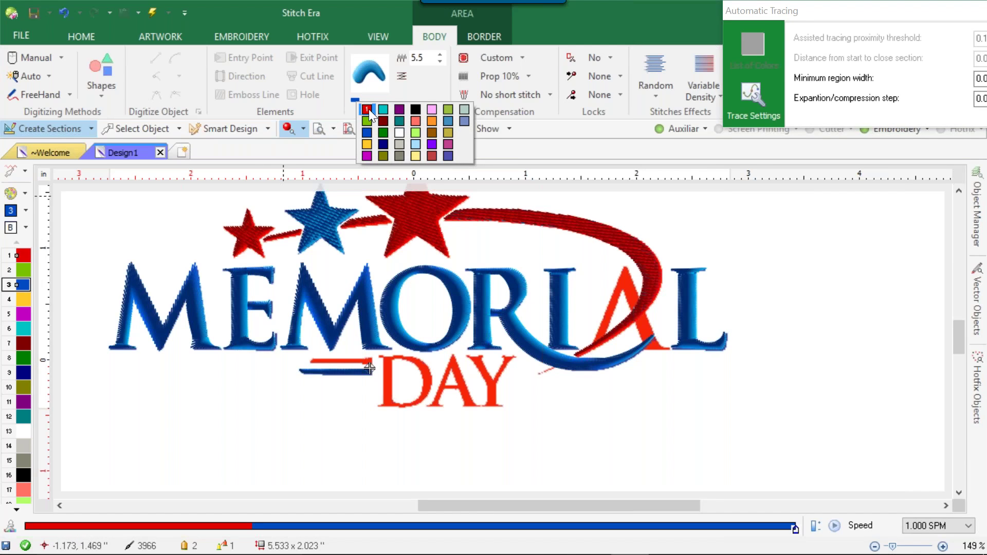
pyautogui.click(369, 109)
pyautogui.click(504, 56)
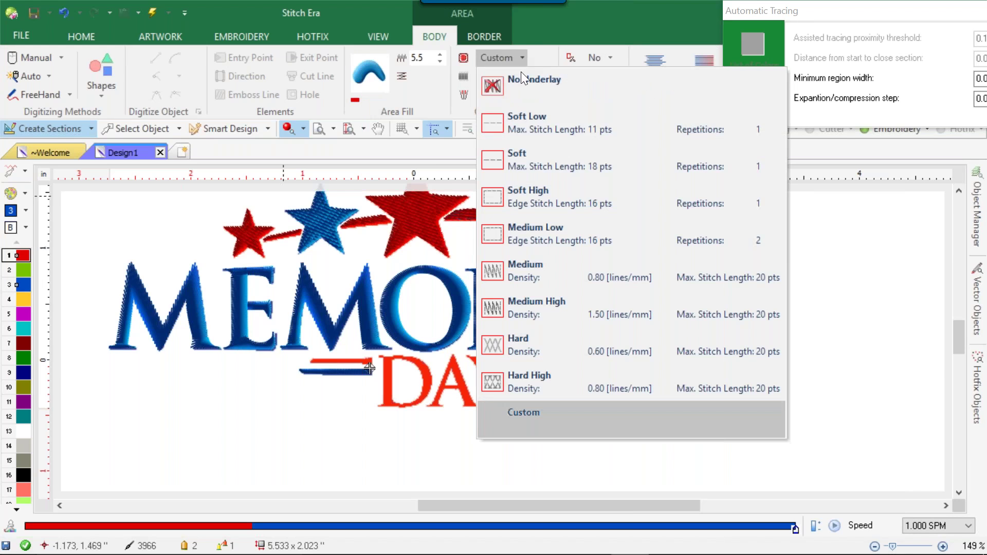
pyautogui.click(523, 150)
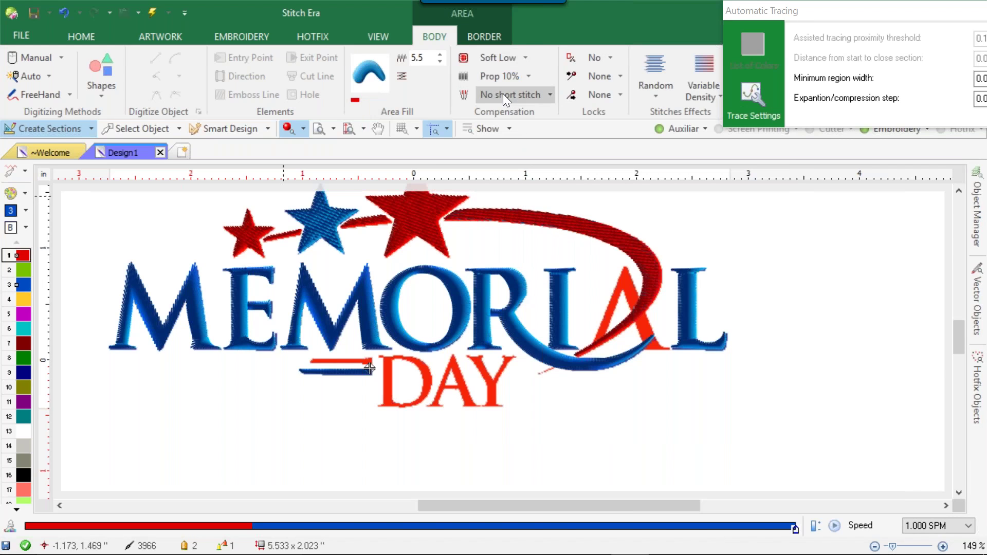
pyautogui.click(495, 77)
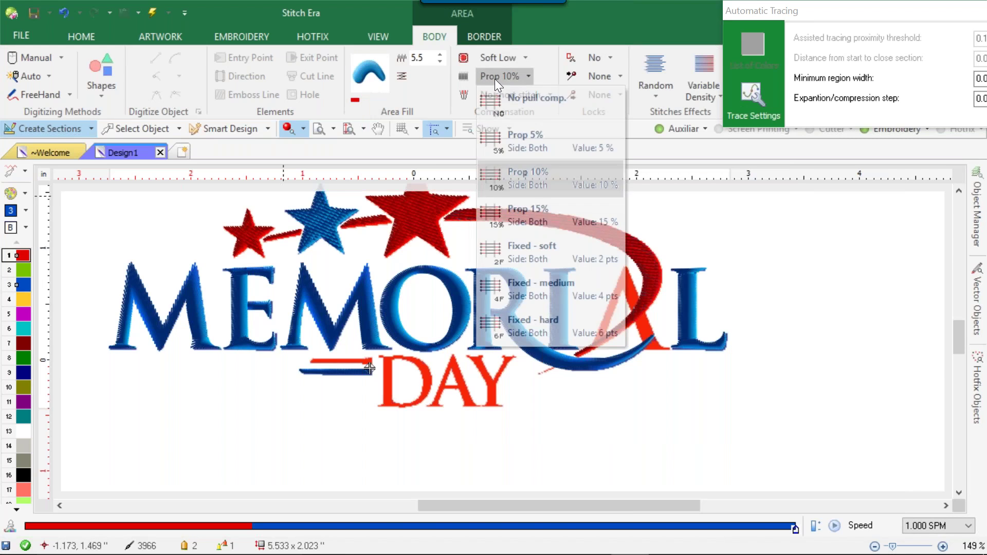
pyautogui.click(511, 212)
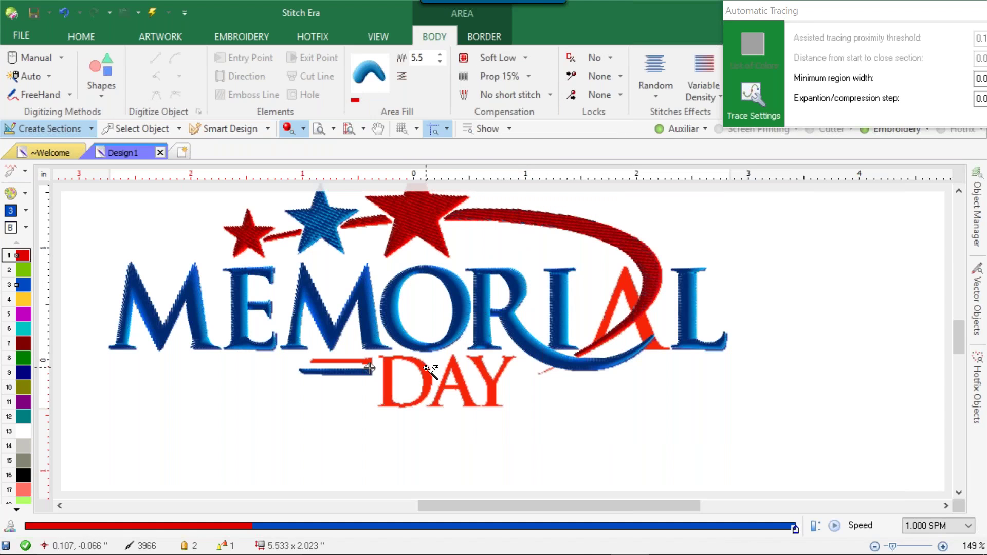
# - Trace the red line beside DAY and the three letters of DAY as red zigzag areas
pyautogui.click(370, 368)
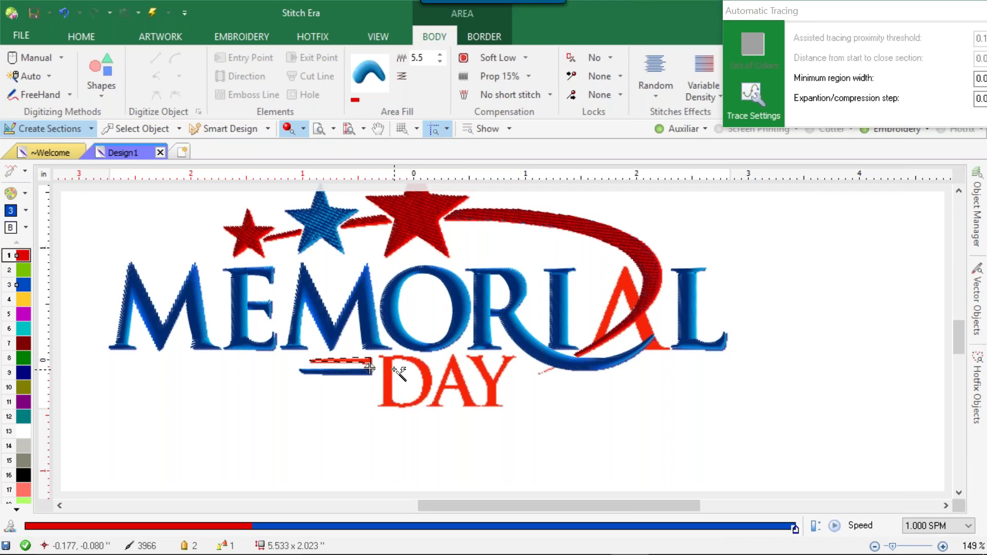
pyautogui.click(390, 369)
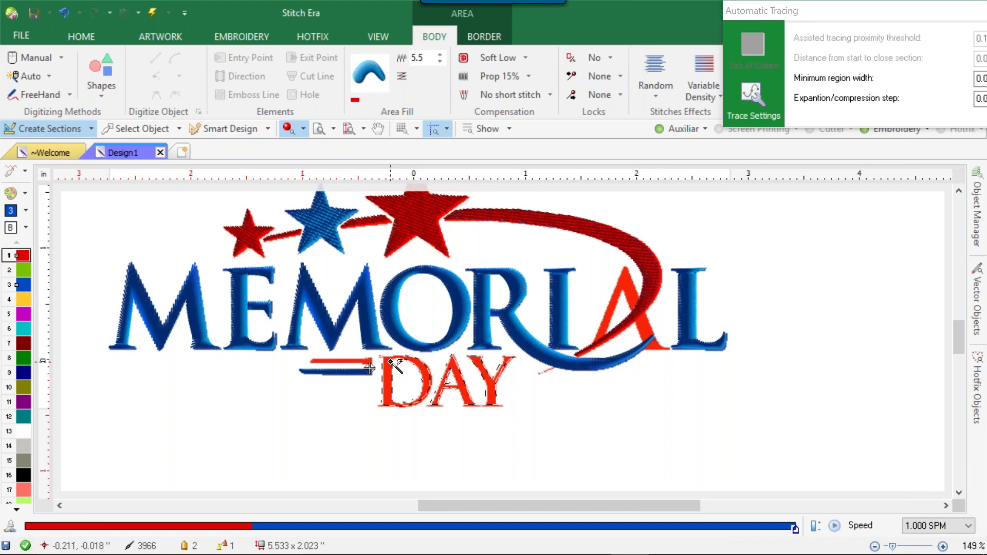
pyautogui.click(371, 366)
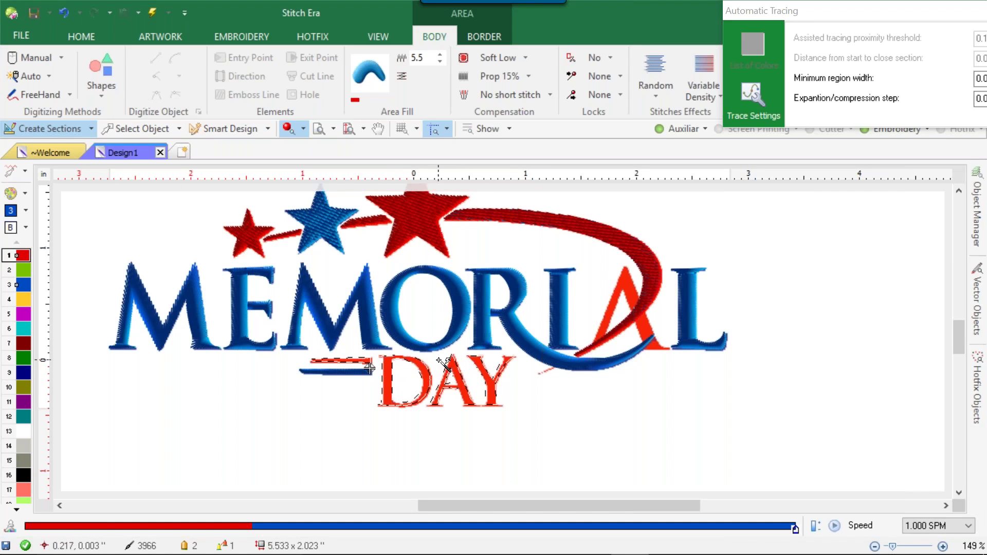
pyautogui.click(438, 361)
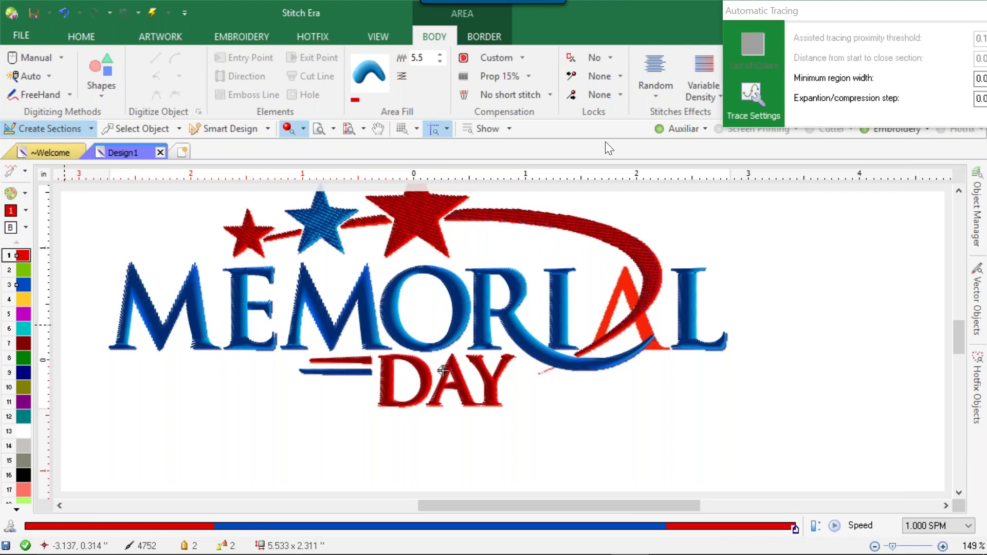
# - Hide the auxiliary artwork and switch from tracing to object selection with nothing selected
pyautogui.click(683, 129)
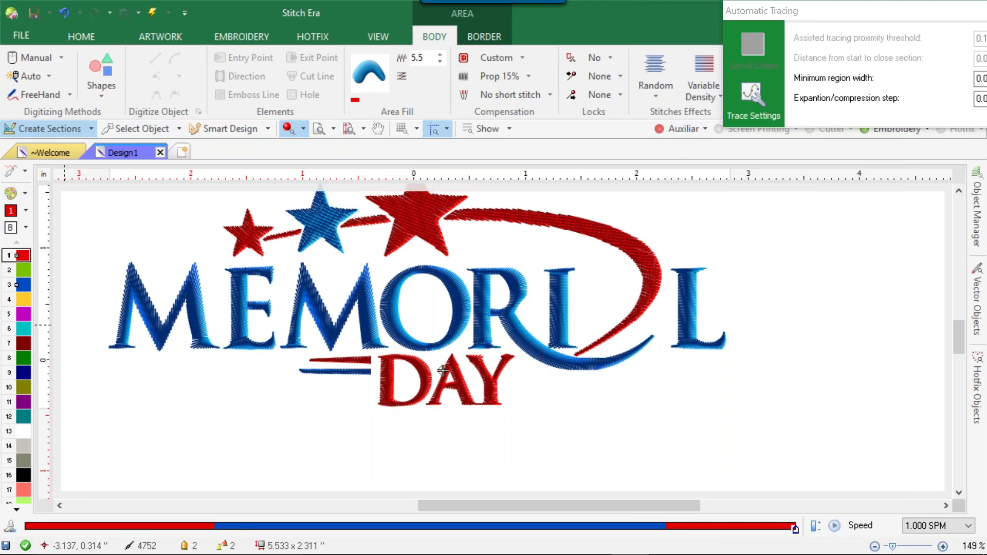
pyautogui.click(134, 131)
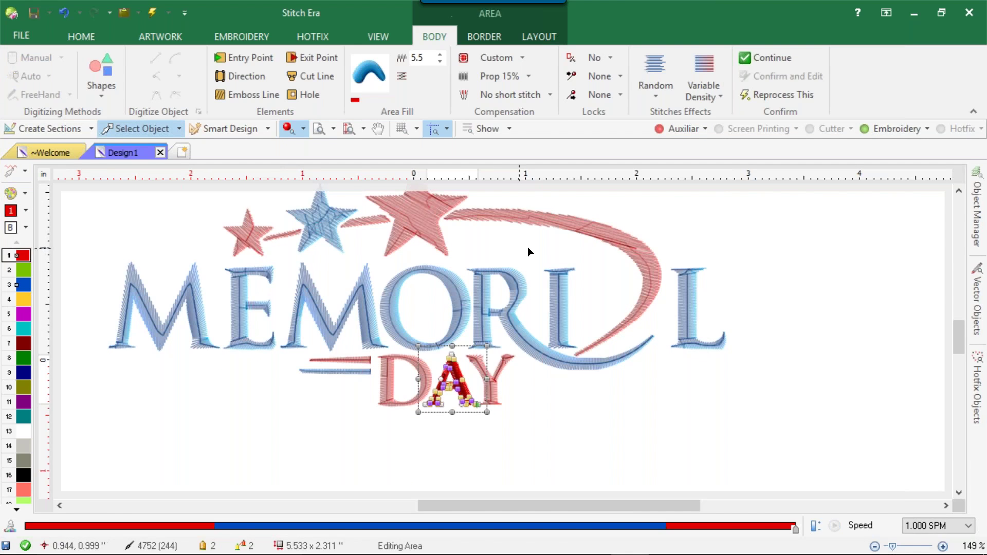
pyautogui.click(525, 429)
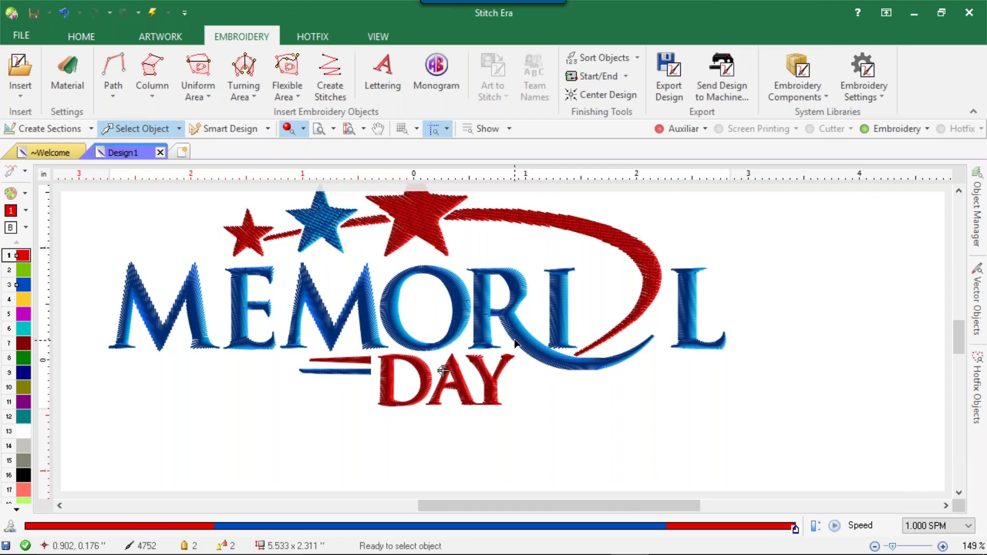
# - Reposition the stitch direction lines in both upper arms of the Y in DAY so the stitches slant along the serifs
pyautogui.scroll(6, 515, 344)
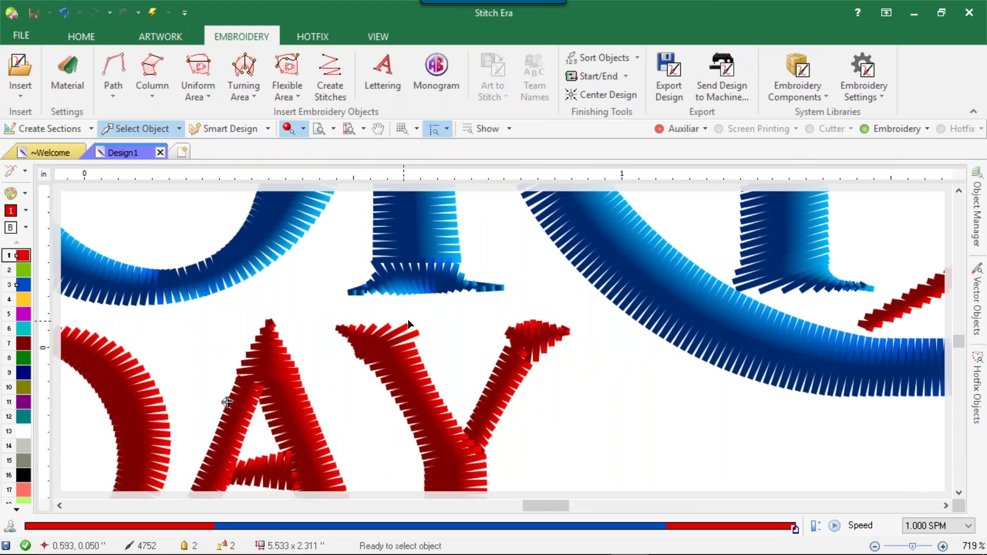
pyautogui.scroll(2, 409, 319)
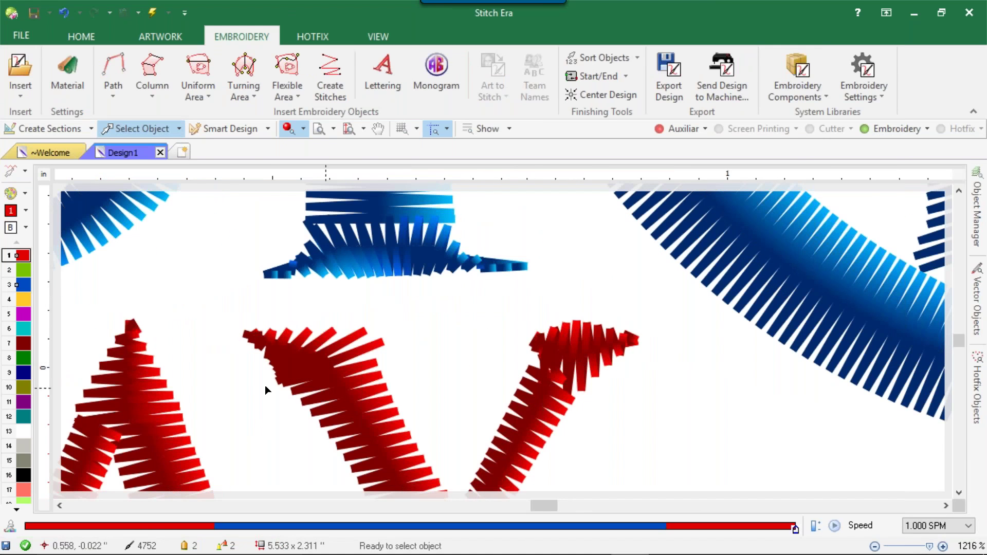
pyautogui.click(344, 345)
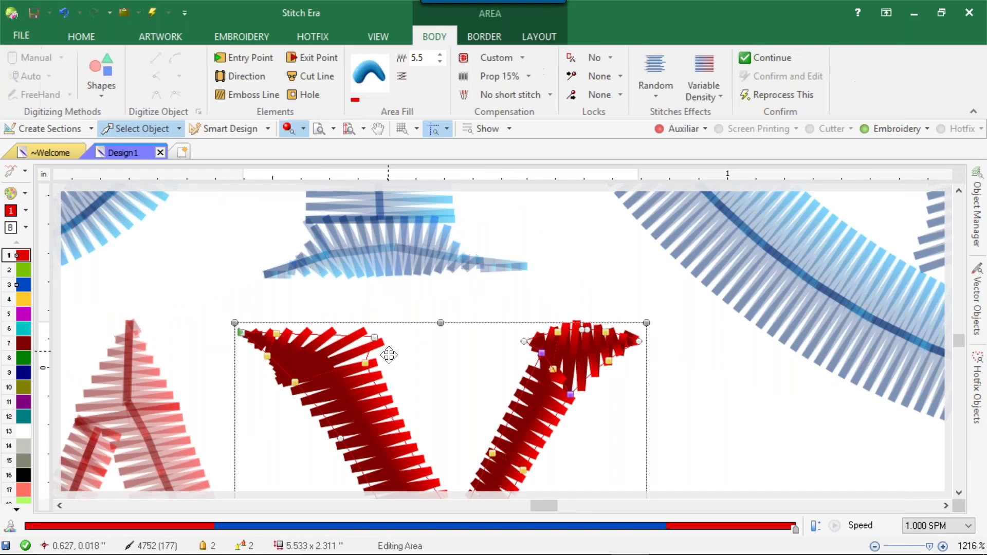
pyautogui.moveTo(279, 336); pyautogui.dragTo(335, 325)
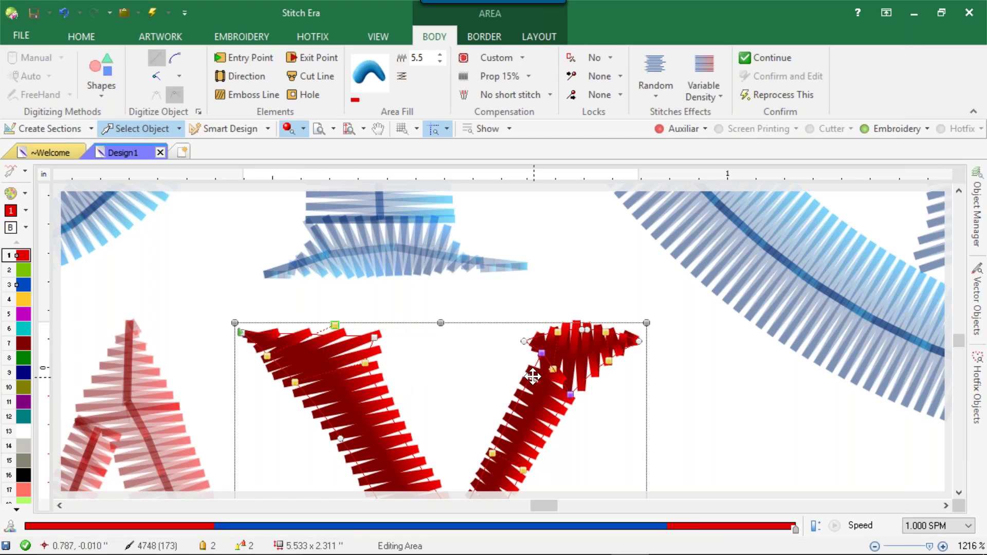
pyautogui.moveTo(560, 331); pyautogui.dragTo(491, 324)
pyautogui.moveTo(560, 370); pyautogui.dragTo(632, 412)
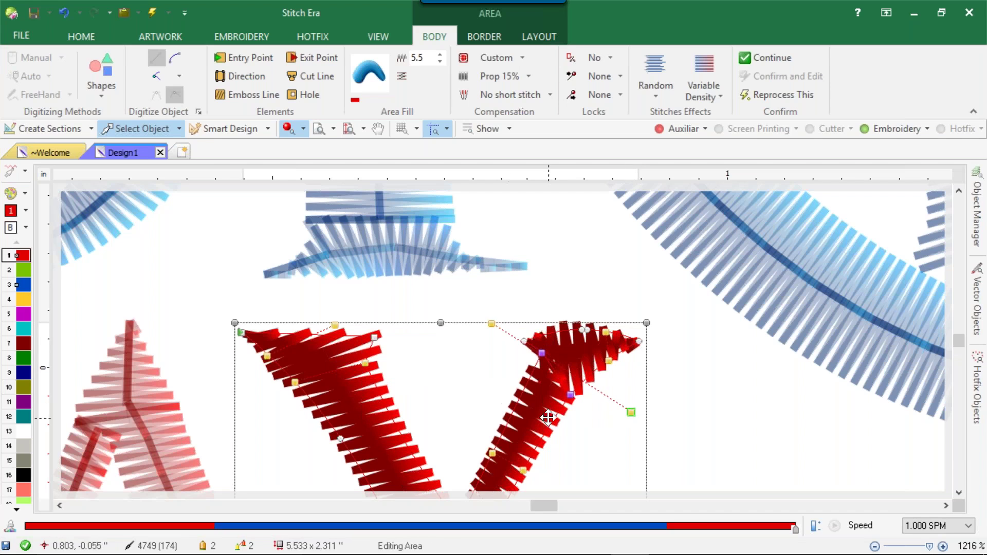
pyautogui.moveTo(609, 331); pyautogui.dragTo(529, 348)
pyautogui.scroll(-6, 582, 353)
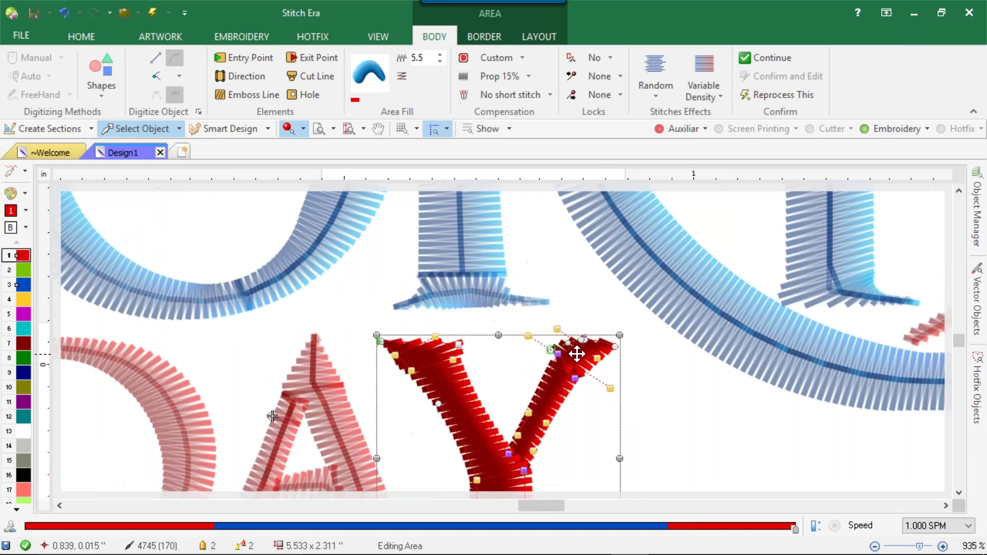
# - Adjust the stitch direction lines at the base of the Y's stem and its foot serif, and finish editing the letter
pyautogui.scroll(9, 574, 391)
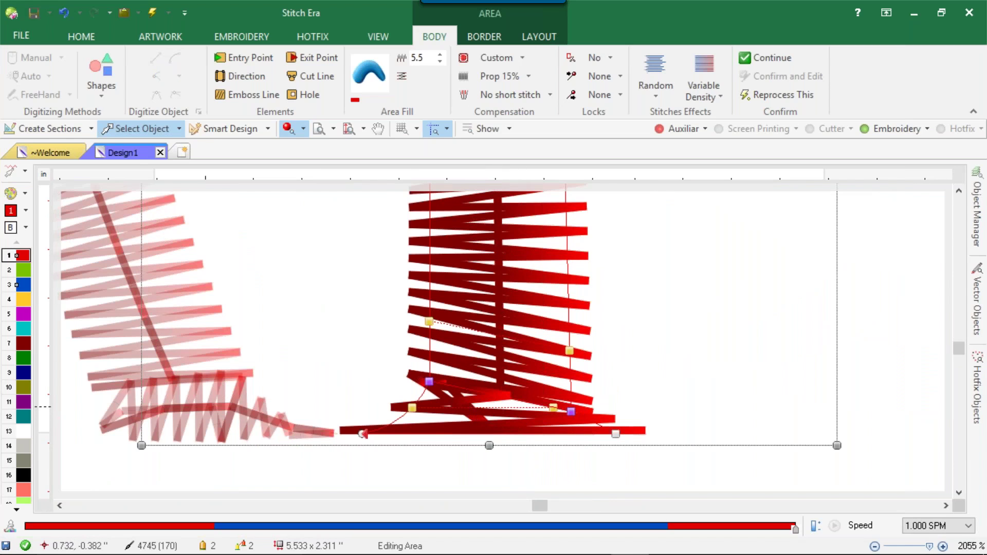
pyautogui.moveTo(554, 409); pyautogui.dragTo(595, 406)
pyautogui.moveTo(439, 323); pyautogui.dragTo(439, 324)
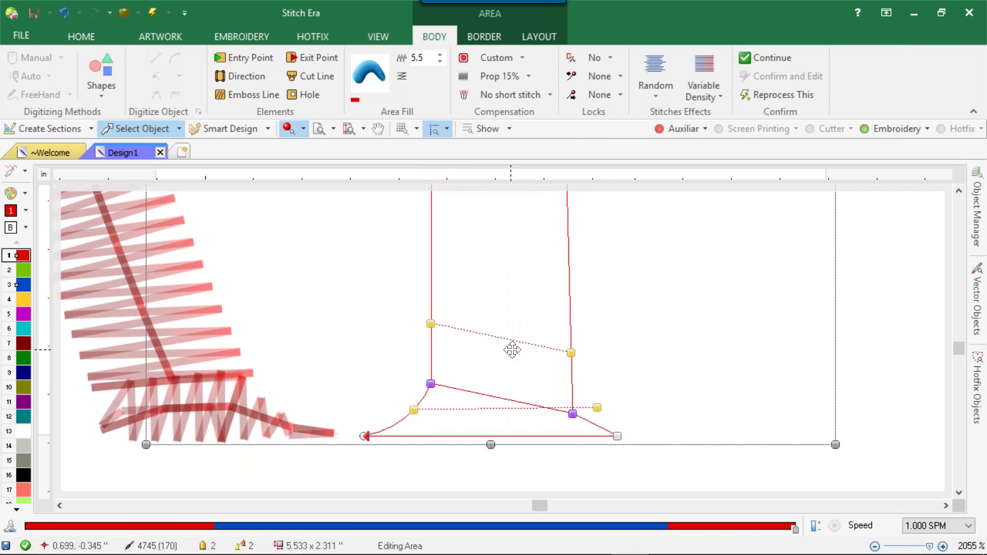
pyautogui.moveTo(571, 354); pyautogui.dragTo(577, 322)
pyautogui.press('Escape')
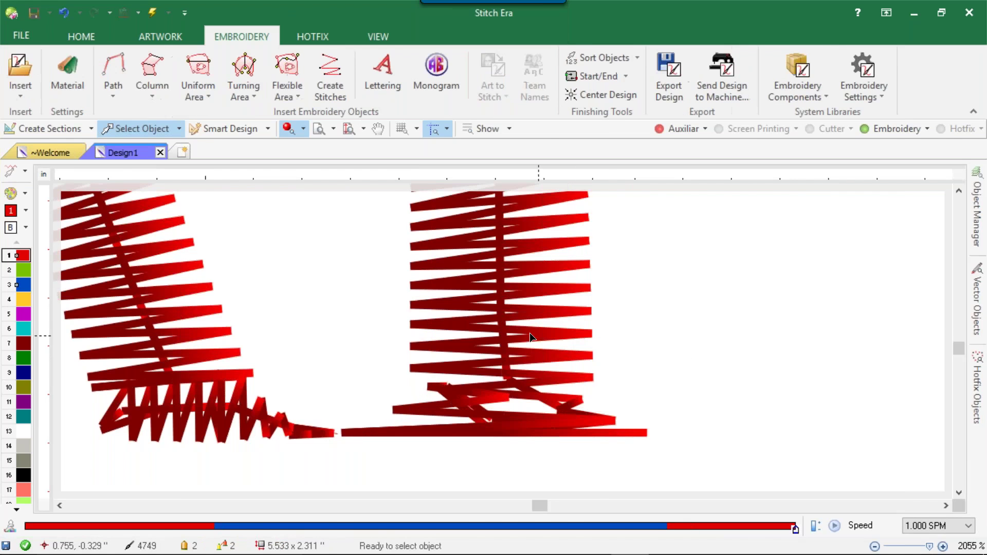
# - Open the A of DAY for editing and raise the upper end of the direction line near its right foot's tip
pyautogui.scroll(-5, 472, 330)
pyautogui.scroll(4, 418, 343)
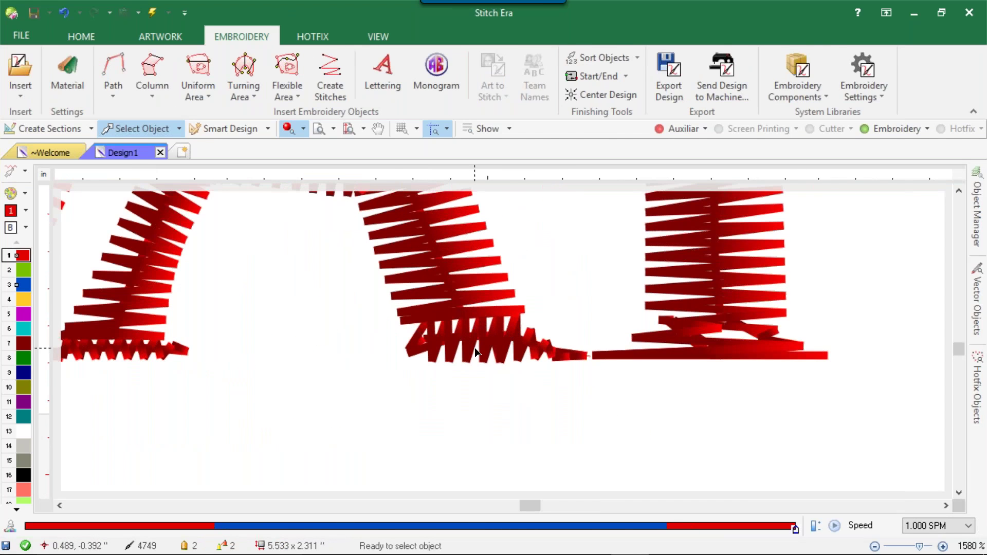
pyautogui.click(474, 348)
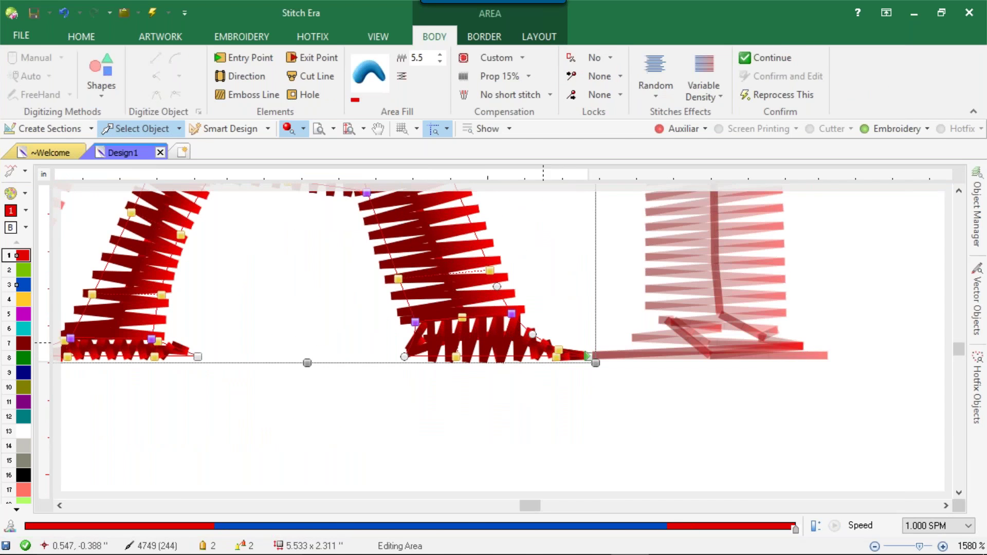
pyautogui.moveTo(558, 349)
pyautogui.mouseDown()
pyautogui.moveTo(547, 337)
pyautogui.moveTo(557, 332)
pyautogui.mouseUp()
pyautogui.scroll(1, 581, 366)
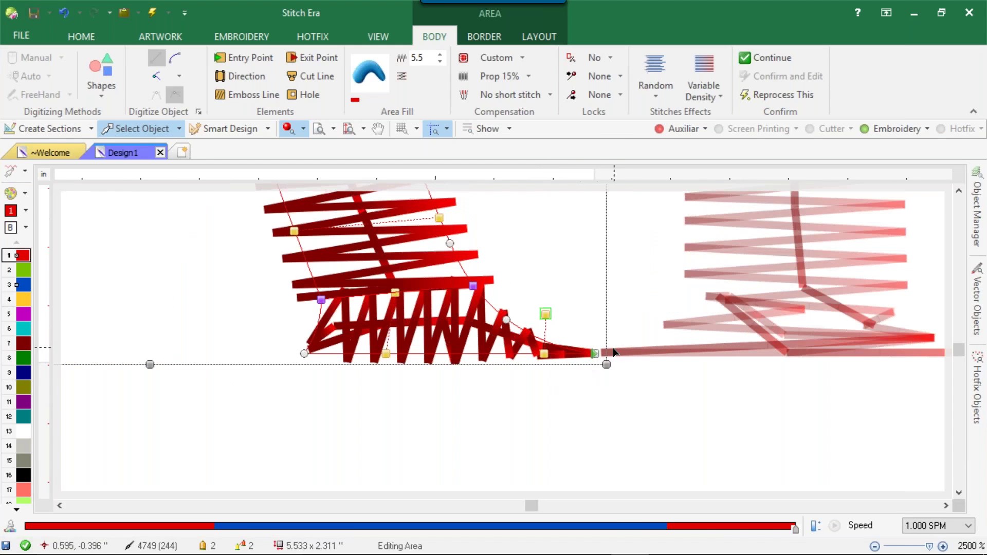
# - Add a node just above the tip of the A's right foot to widen the serif's end, and apply the edit
pyautogui.click(596, 354)
pyautogui.rightClick(605, 350)
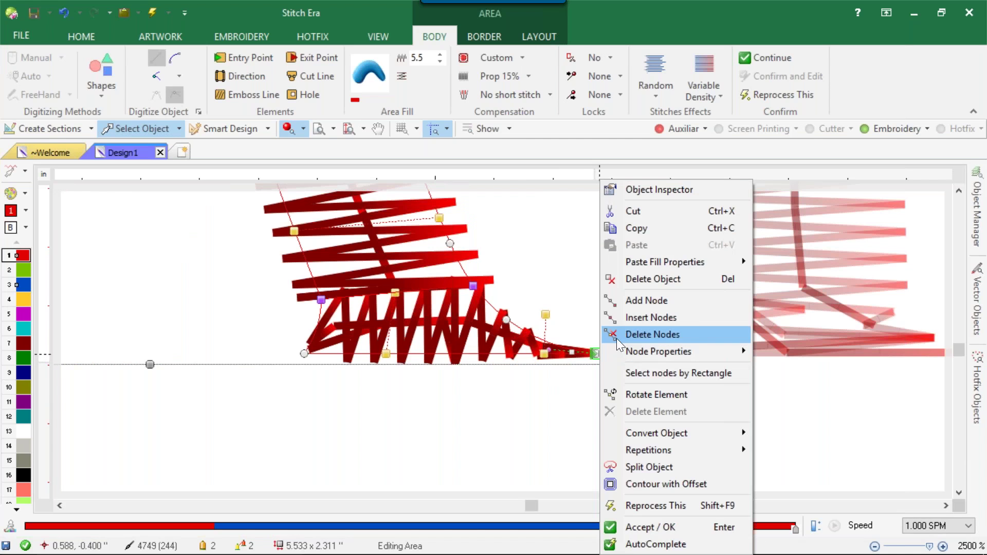
pyautogui.click(628, 301)
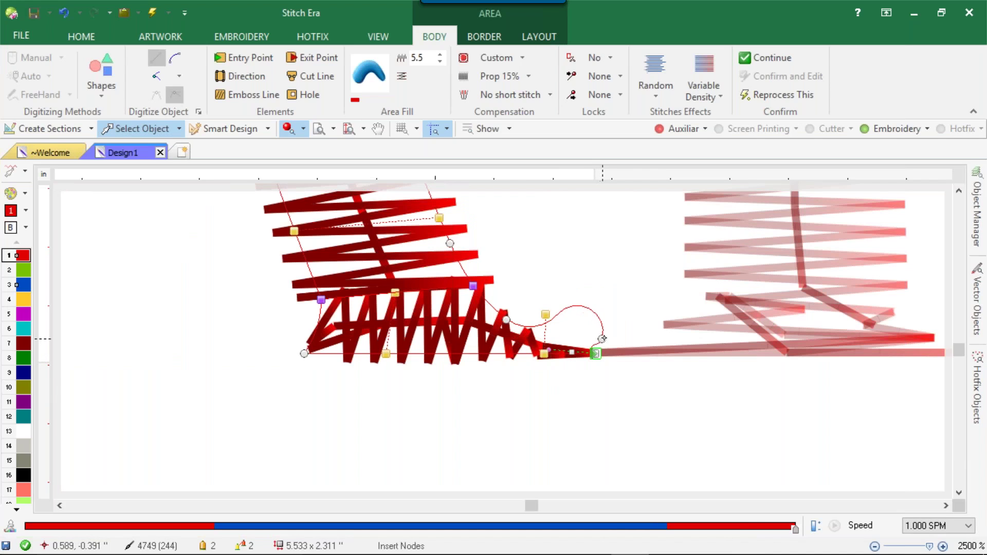
pyautogui.click(593, 341)
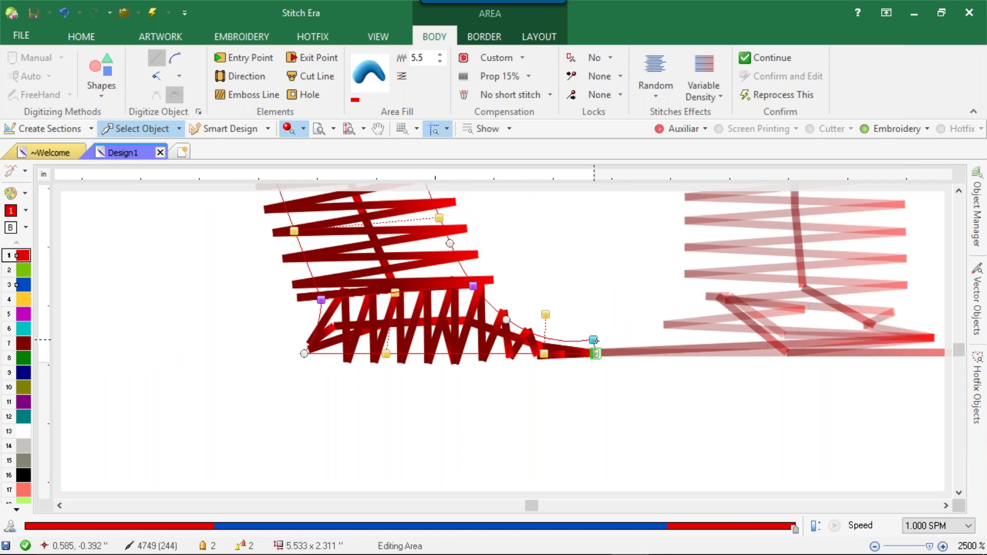
pyautogui.moveTo(596, 340); pyautogui.dragTo(594, 338)
pyautogui.press('Return')
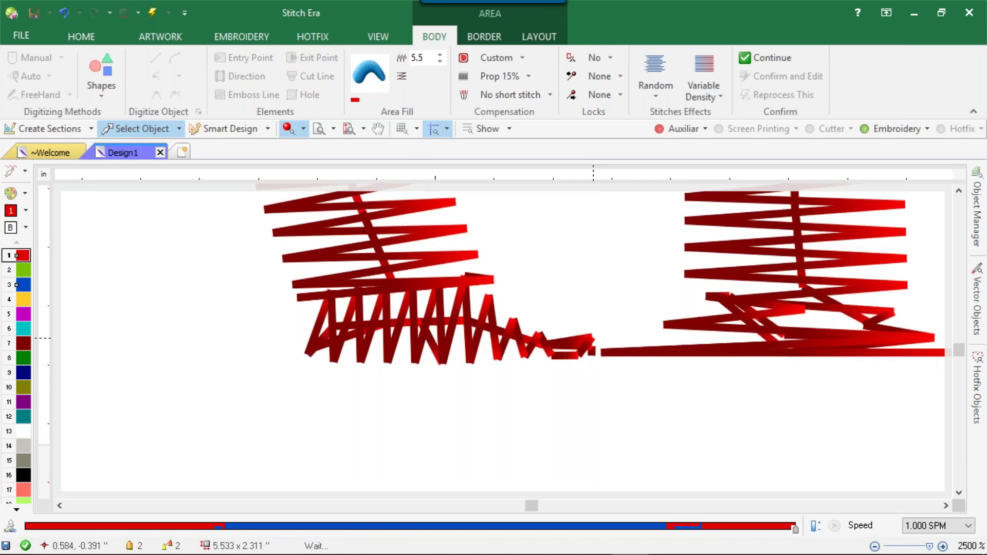
# - Lower the bottom end of the direction line and the tip node in the A's right foot, and finish editing
pyautogui.click(588, 350)
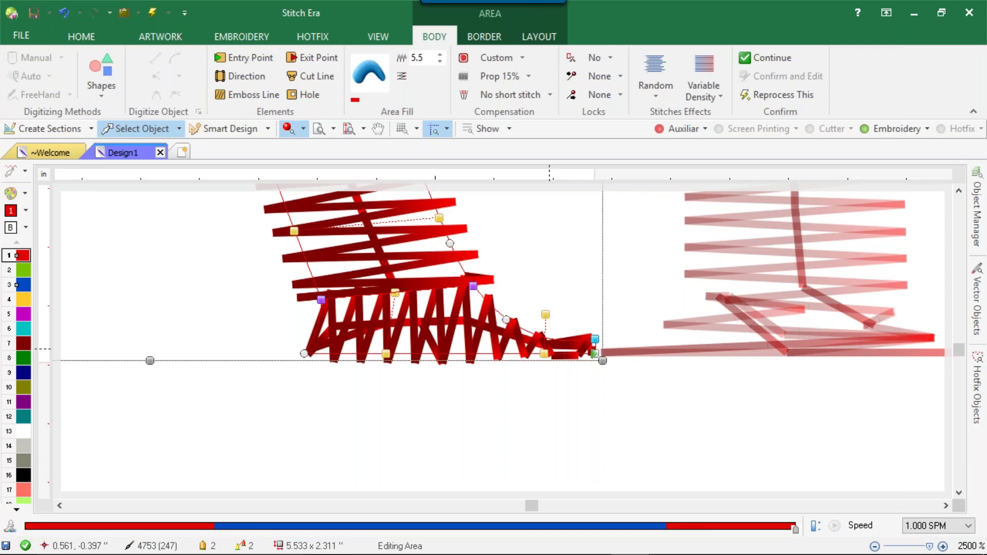
pyautogui.moveTo(547, 354); pyautogui.dragTo(596, 358)
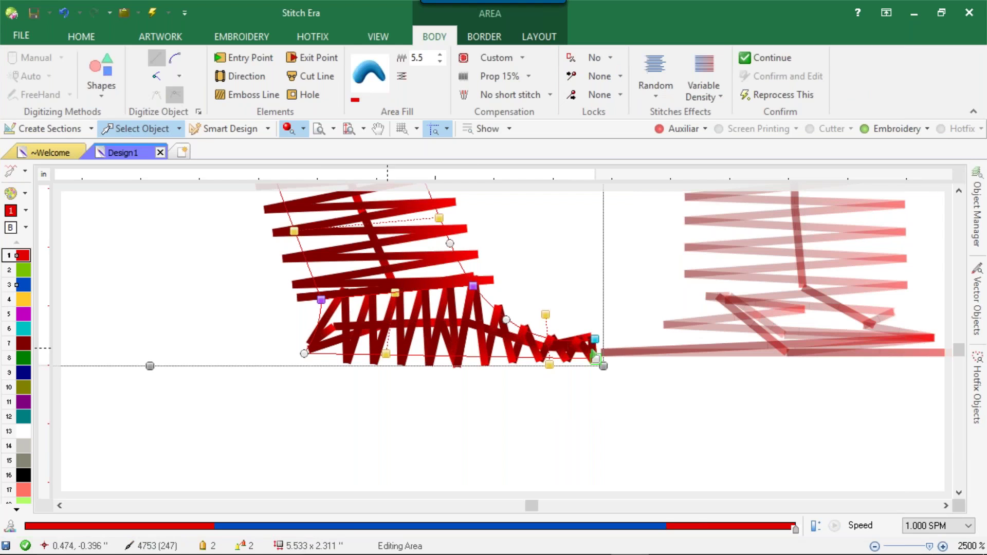
pyautogui.click(304, 354)
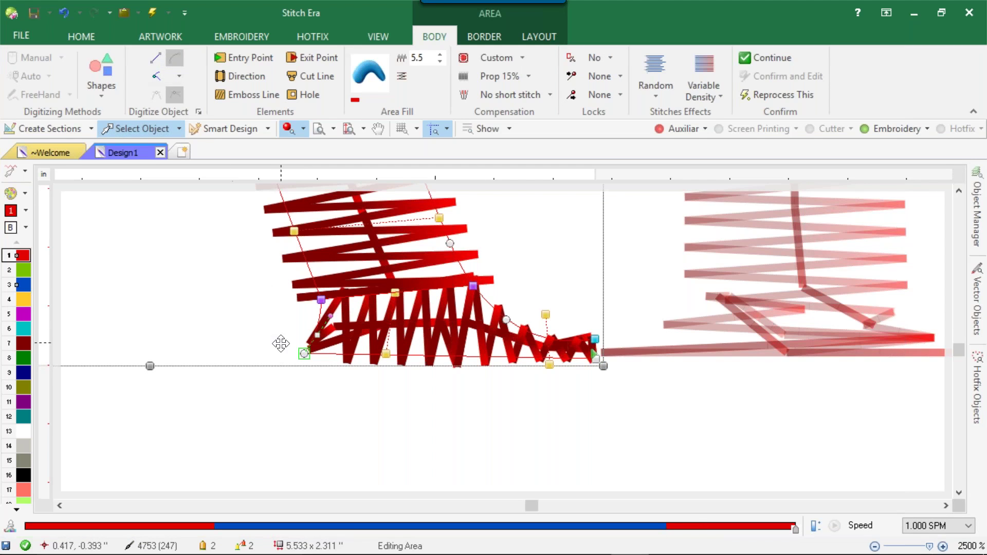
pyautogui.press('Escape')
pyautogui.scroll(-5, 271, 378)
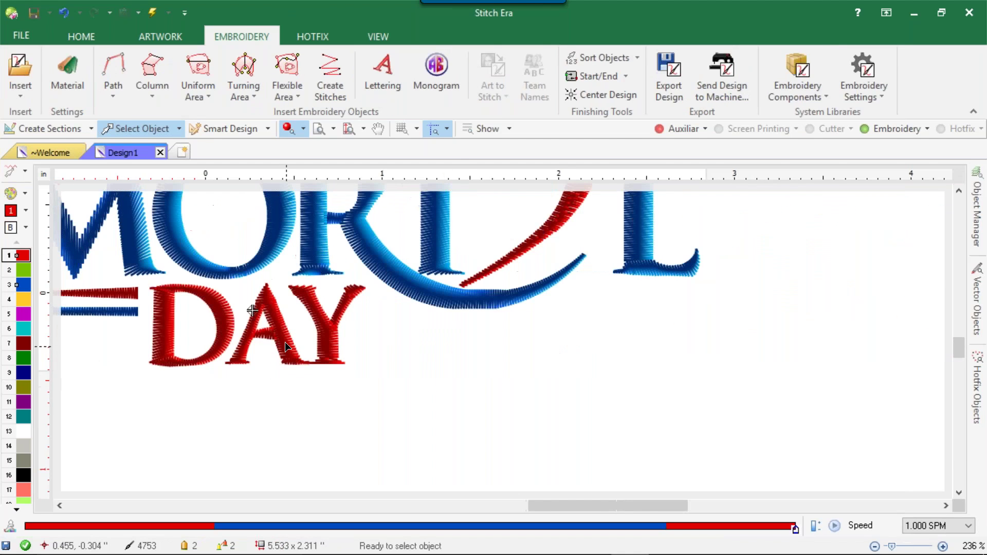
# - Open the A of DAY for editing and lower the direction line's end at its inner apex along the left inner edge
pyautogui.scroll(3, 265, 279)
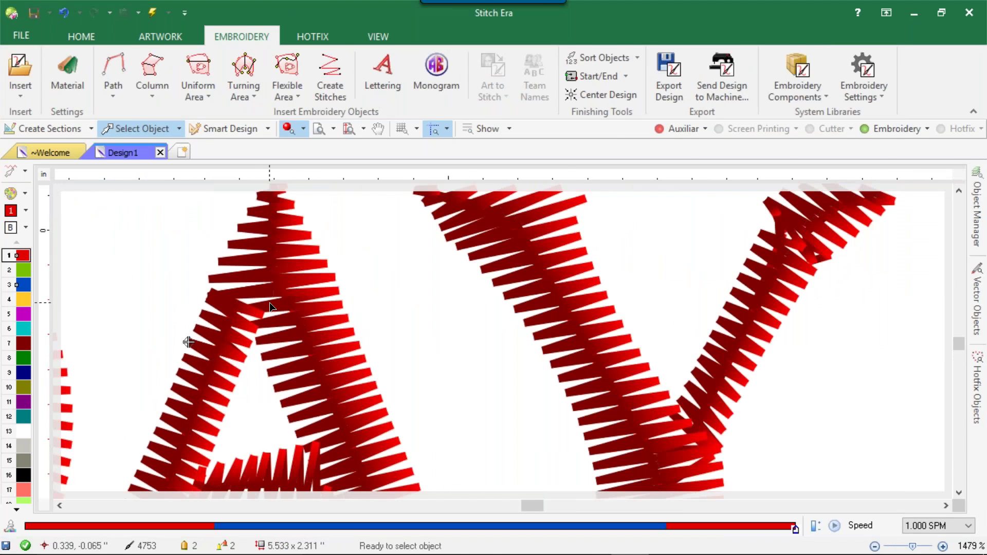
pyautogui.doubleClick(269, 302)
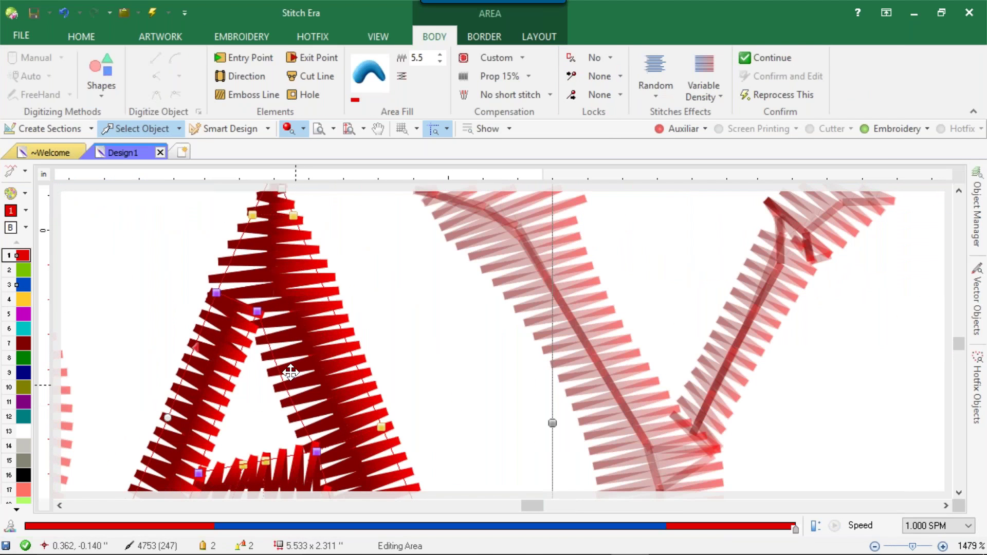
pyautogui.moveTo(257, 311); pyautogui.dragTo(259, 333)
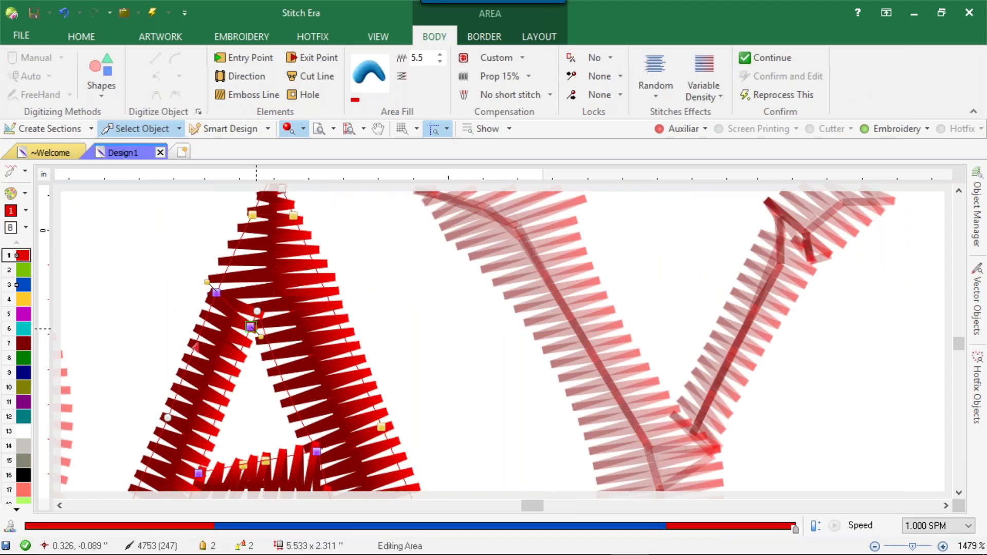
# - Make the A's inner apex node a corner node and pull its curve handle outward toward the right leg
pyautogui.click(257, 312)
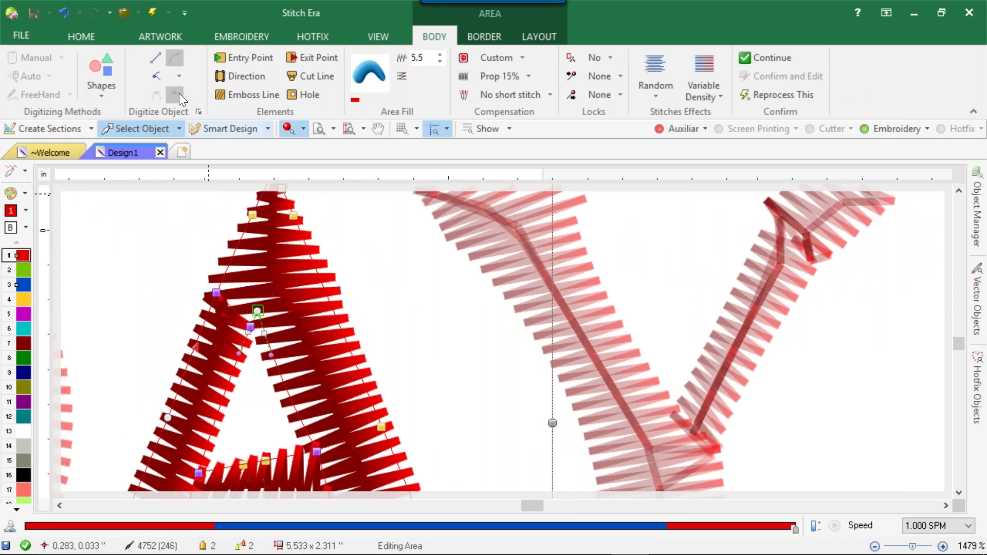
pyautogui.click(156, 76)
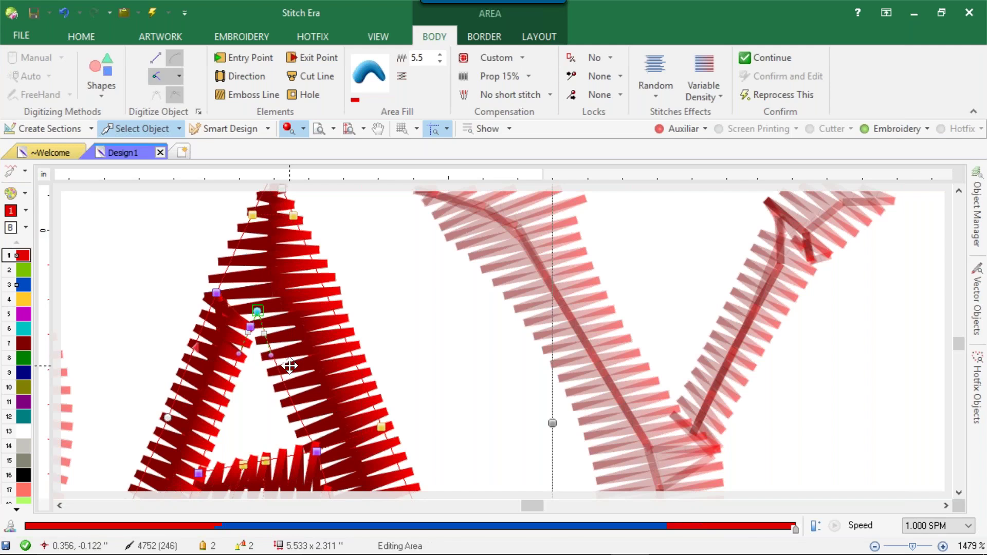
pyautogui.moveTo(275, 356); pyautogui.dragTo(289, 361)
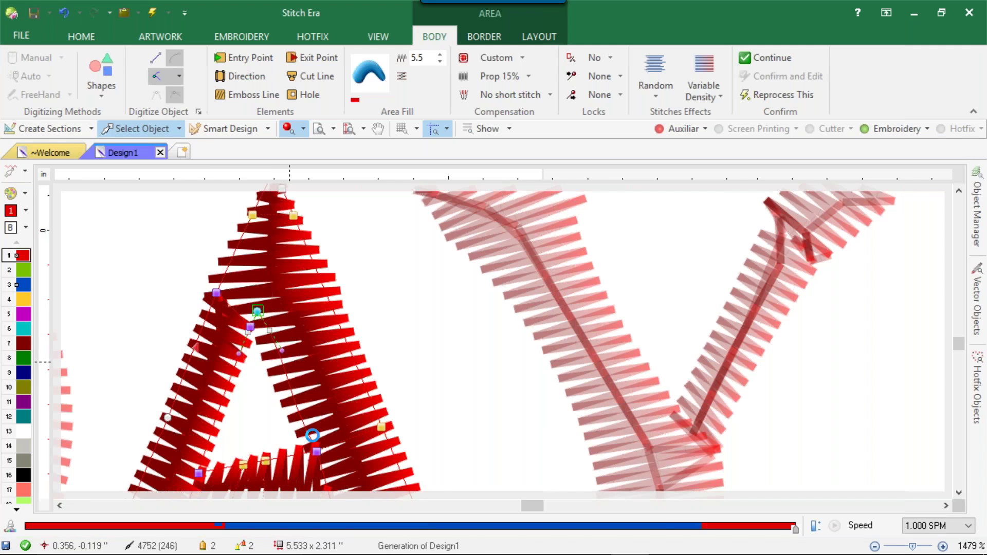
# - Shift the direction line's end at the right corner of the A's counter leftward along the crossbar's upper edge
pyautogui.moveTo(321, 456); pyautogui.dragTo(317, 451)
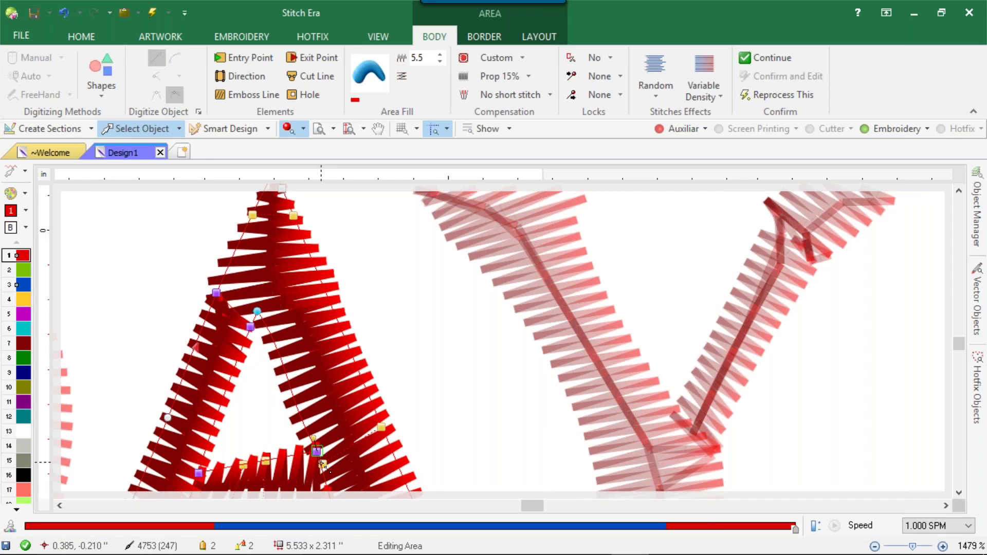
pyautogui.click(323, 464)
pyautogui.moveTo(301, 455); pyautogui.dragTo(298, 454)
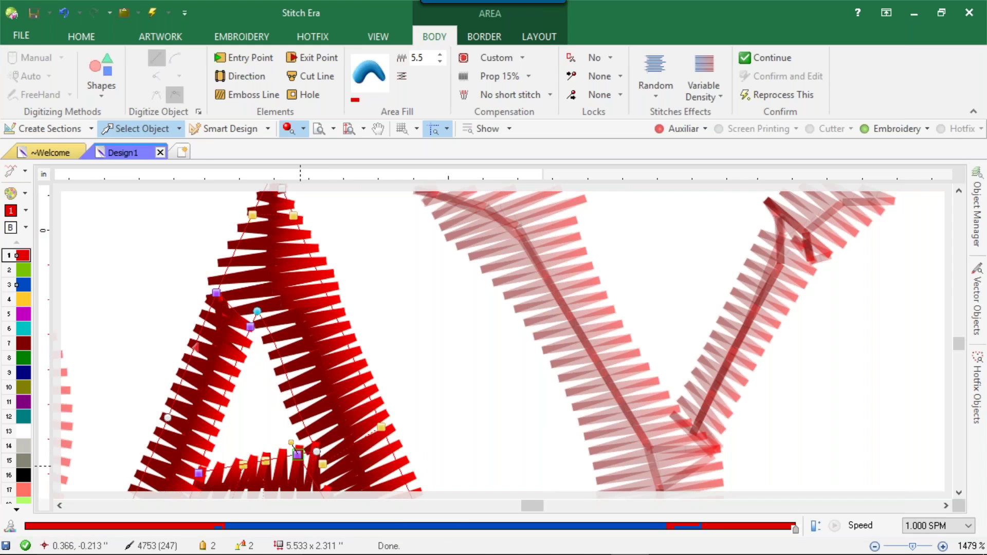
# - Straighten the outline segment at the counter's lower right node, shift that node slightly right, and finish editing the A
pyautogui.click(318, 452)
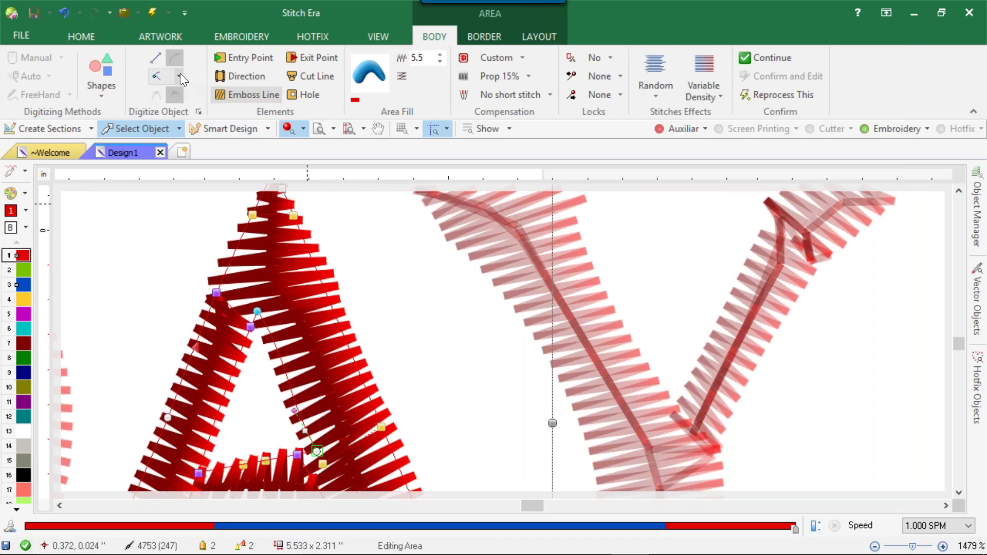
pyautogui.click(157, 58)
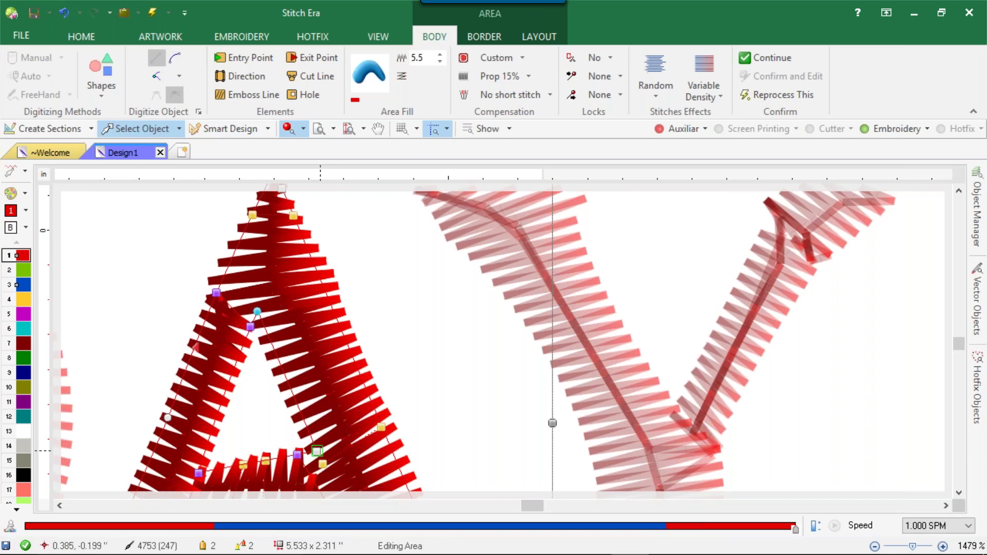
pyautogui.moveTo(318, 452); pyautogui.dragTo(327, 455)
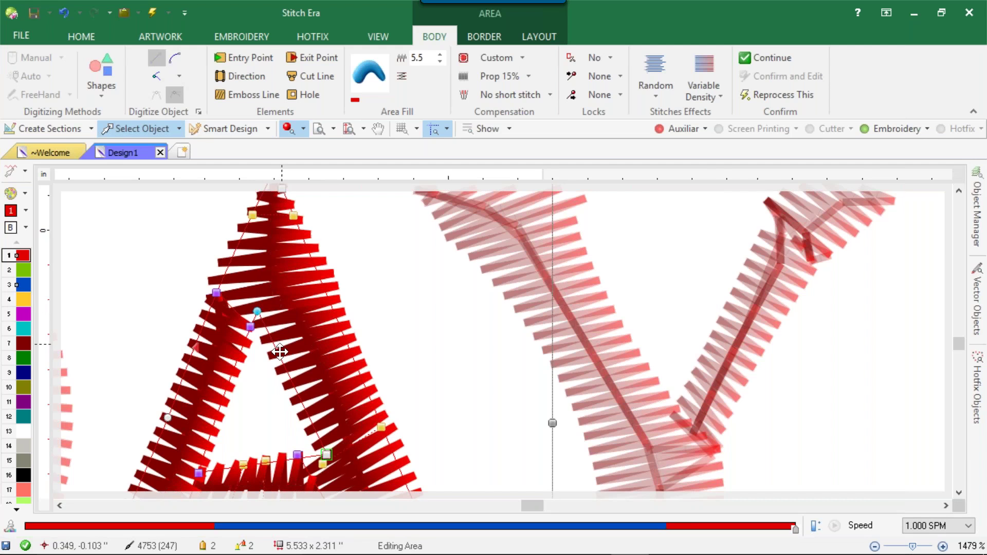
pyautogui.scroll(-5, 280, 352)
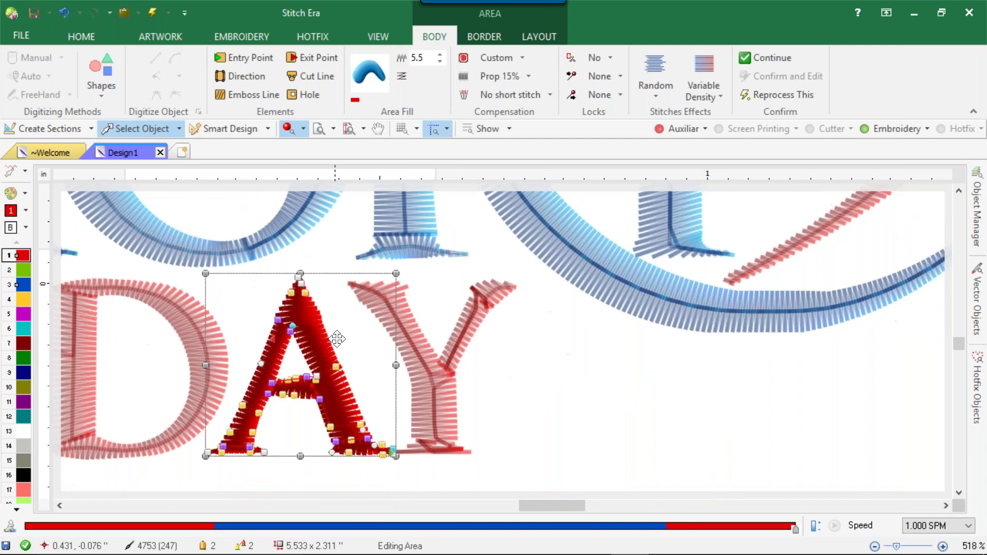
pyautogui.scroll(-6, 337, 339)
pyautogui.click(353, 438)
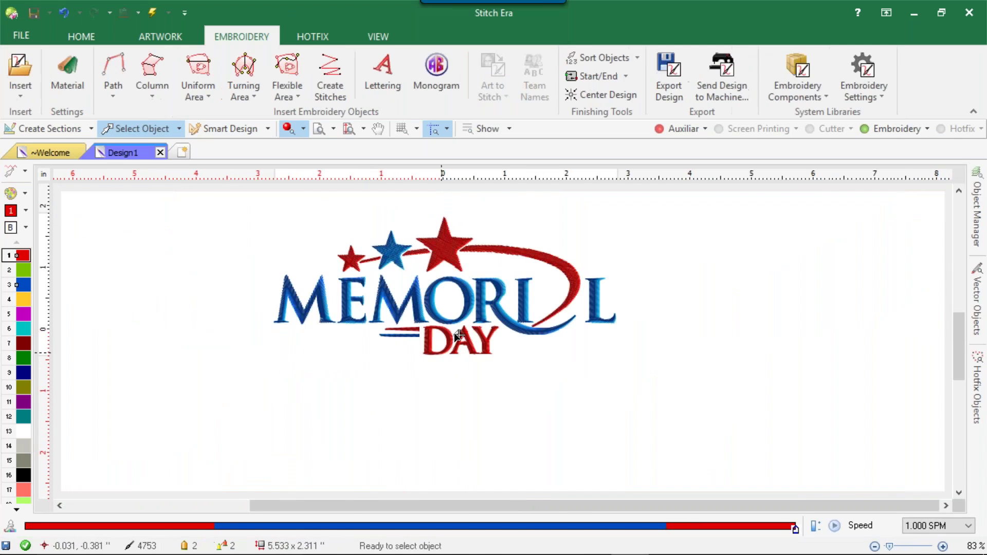
# - Delete the stitched letters M, E and M at the start of MEMORIAL
pyautogui.scroll(2, 507, 289)
pyautogui.scroll(2, 512, 296)
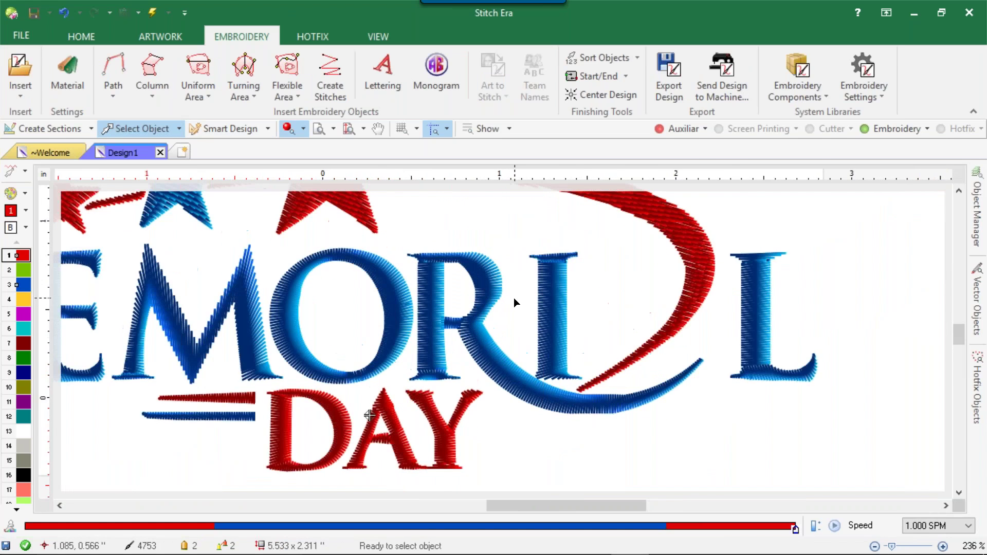
pyautogui.scroll(-5, 514, 298)
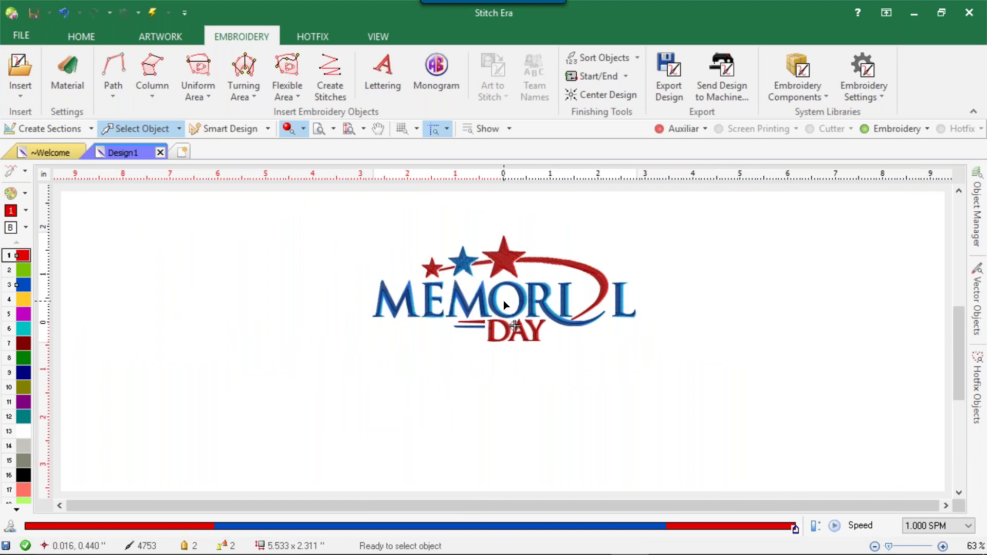
pyautogui.scroll(3, 504, 300)
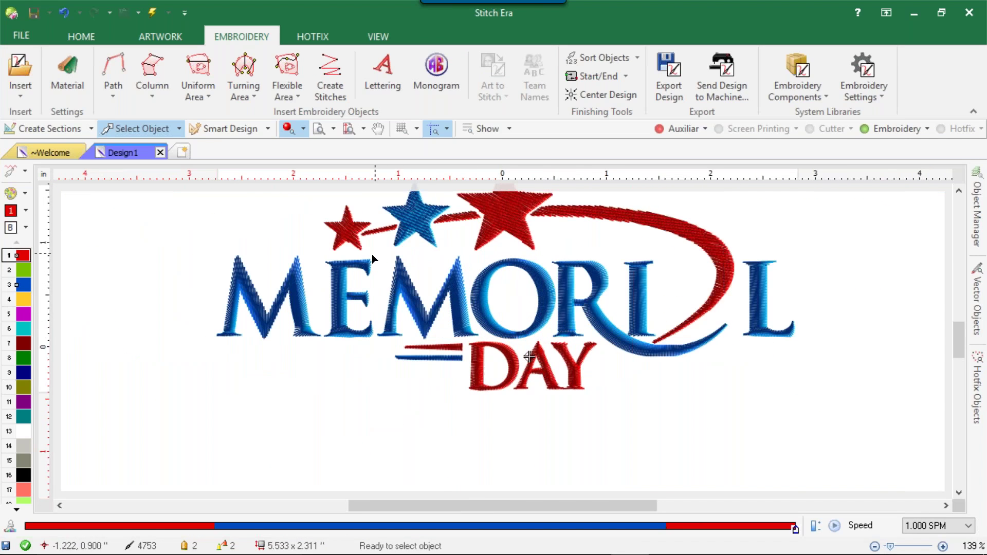
pyautogui.moveTo(159, 242); pyautogui.dragTo(353, 357)
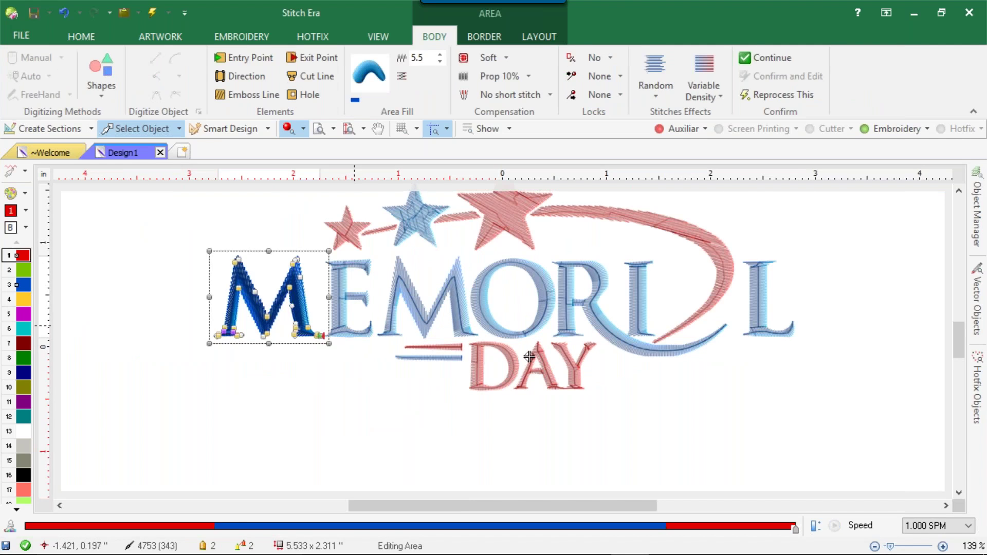
pyautogui.press('Delete')
pyautogui.press('Tab')
pyautogui.press('Delete')
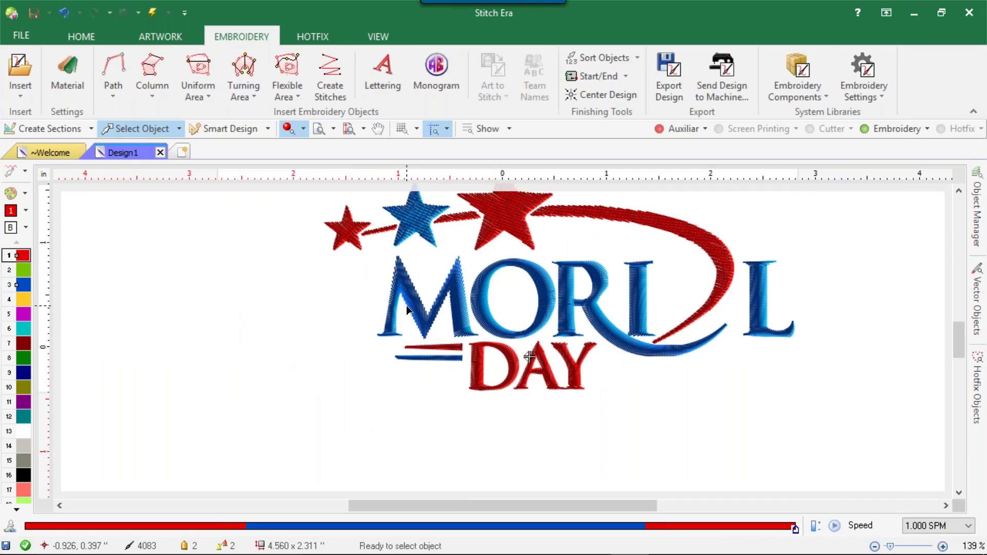
pyautogui.click(406, 306)
pyautogui.press('Delete')
# - Delete the three stitched letters of DAY
pyautogui.click(472, 357)
pyautogui.press('Delete')
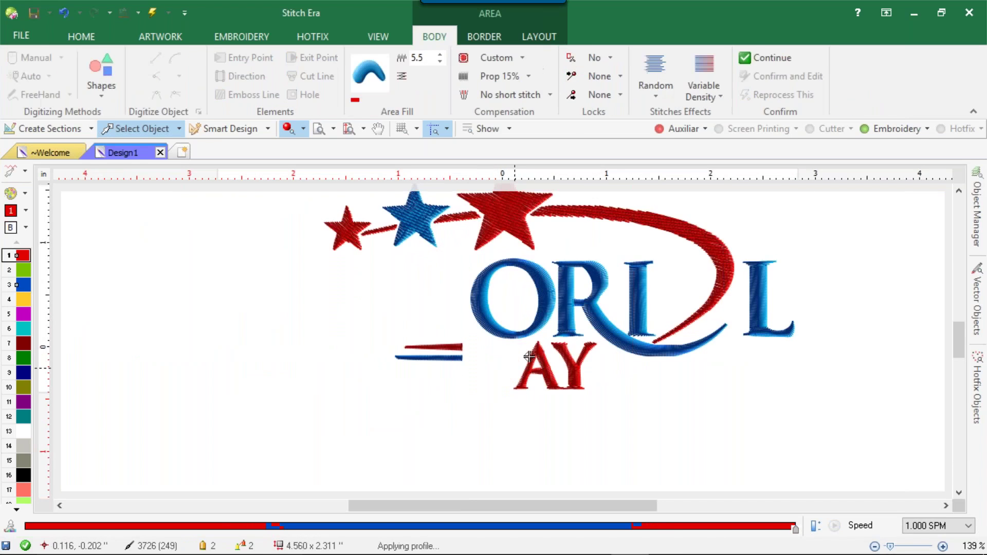
pyautogui.click(549, 370)
pyautogui.press('Delete')
pyautogui.press('Delete')
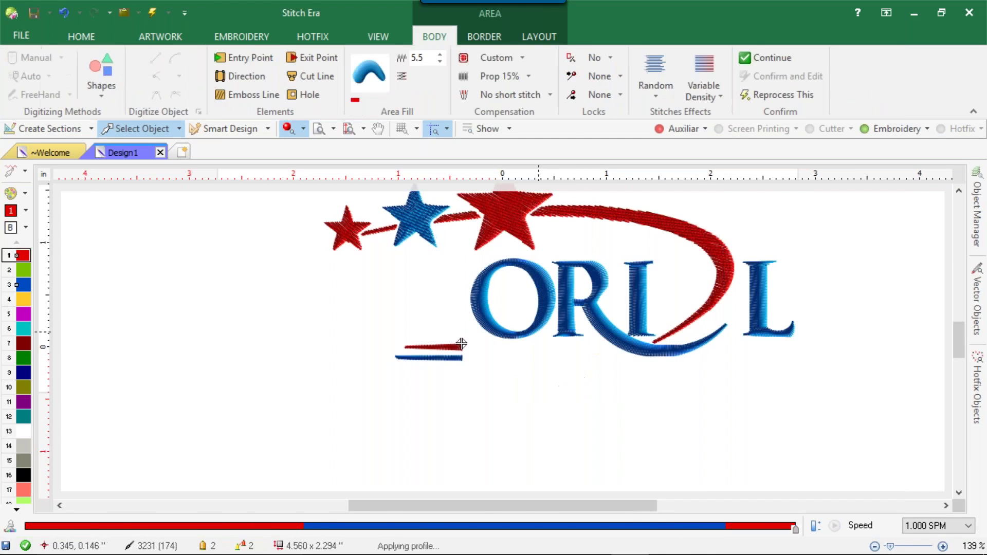
# - Delete the remaining stitched letters O, R, I and L of MEMORIAL, keeping the stars, swoosh and lines
pyautogui.click(535, 327)
pyautogui.press('Delete')
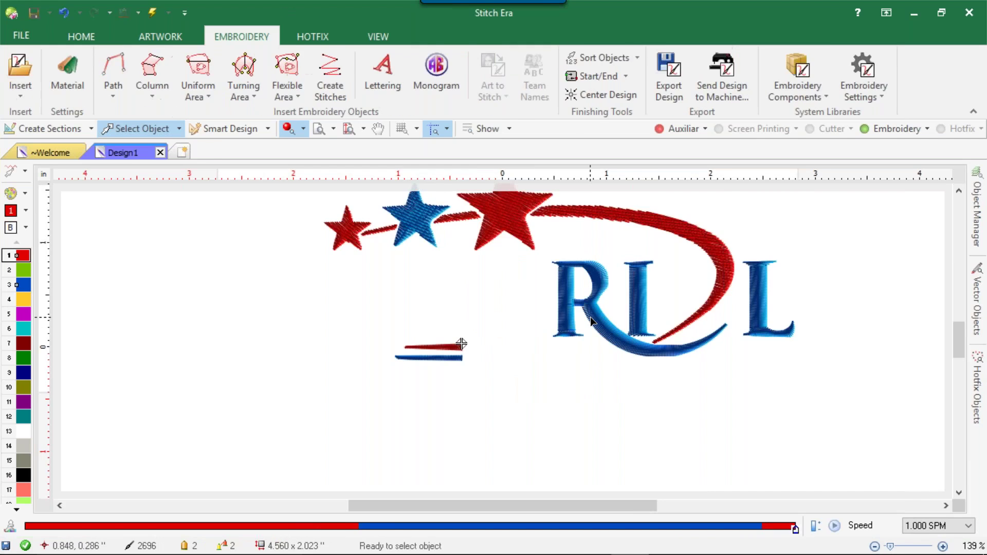
pyautogui.click(592, 321)
pyautogui.press('Delete')
pyautogui.click(646, 303)
pyautogui.press('Delete')
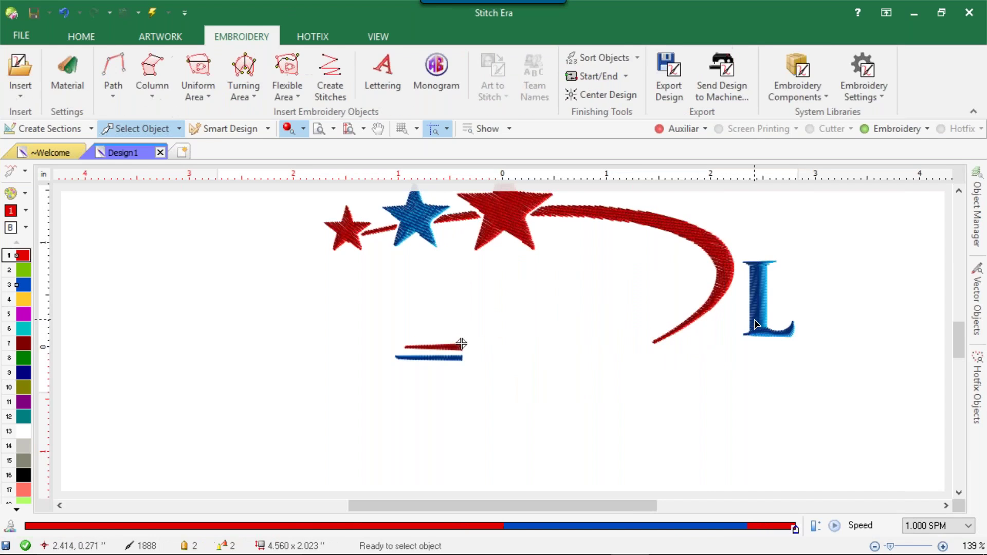
pyautogui.click(755, 320)
pyautogui.press('Delete')
# - Show the auxiliary logo artwork behind the remaining stitched objects
pyautogui.scroll(3, 700, 339)
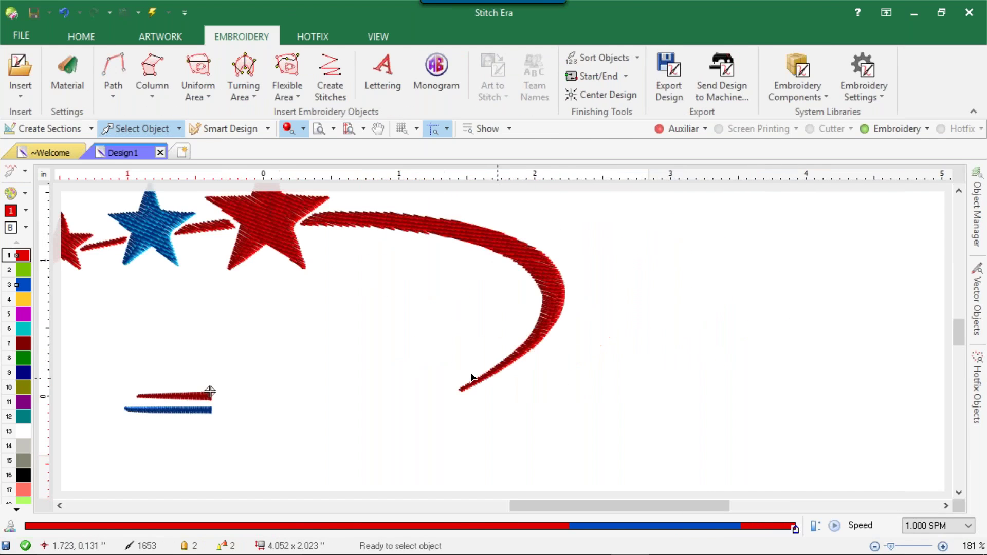
pyautogui.scroll(-4, 471, 372)
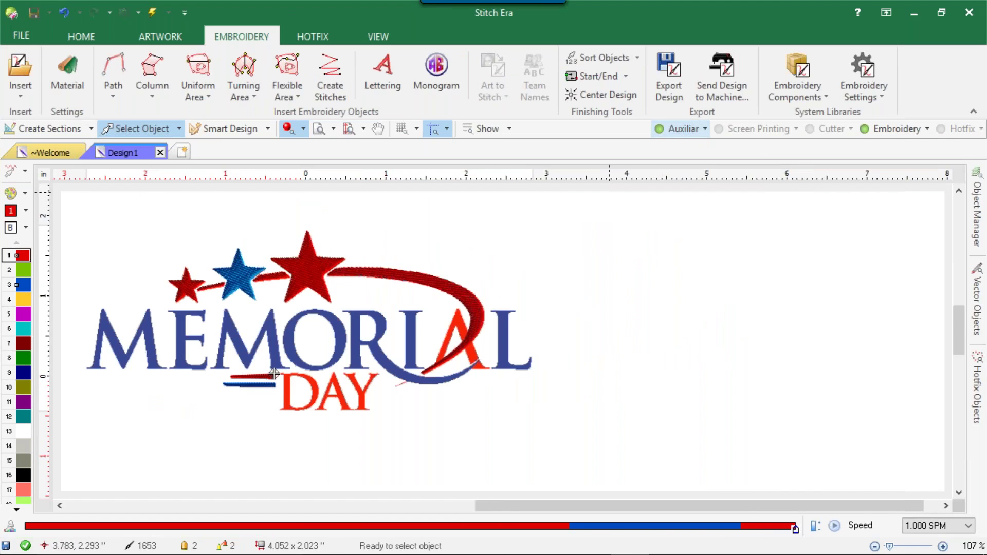
pyautogui.scroll(1, 124, 329)
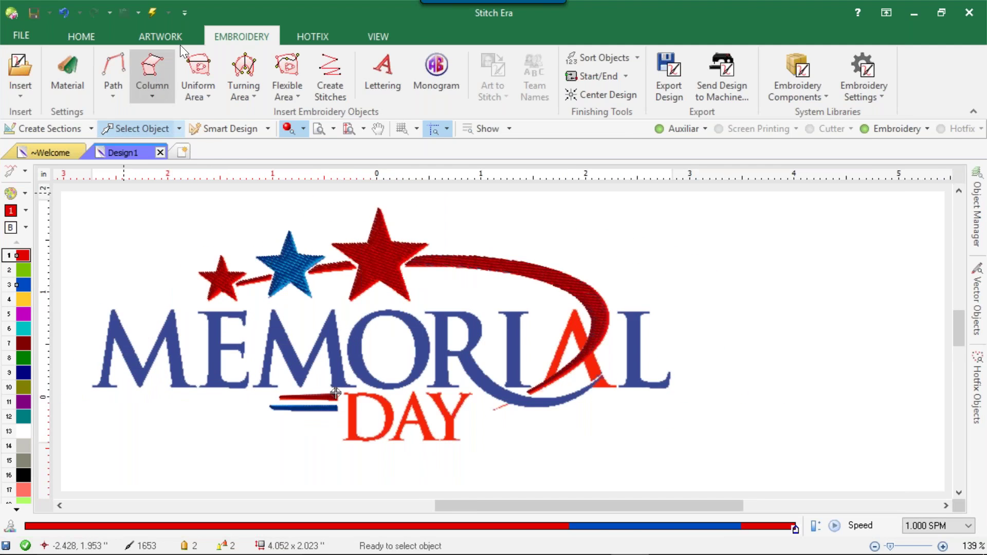
# - Start a lettering object and look through the digitized fonts for one resembling the logo's serif letters
pyautogui.click(382, 74)
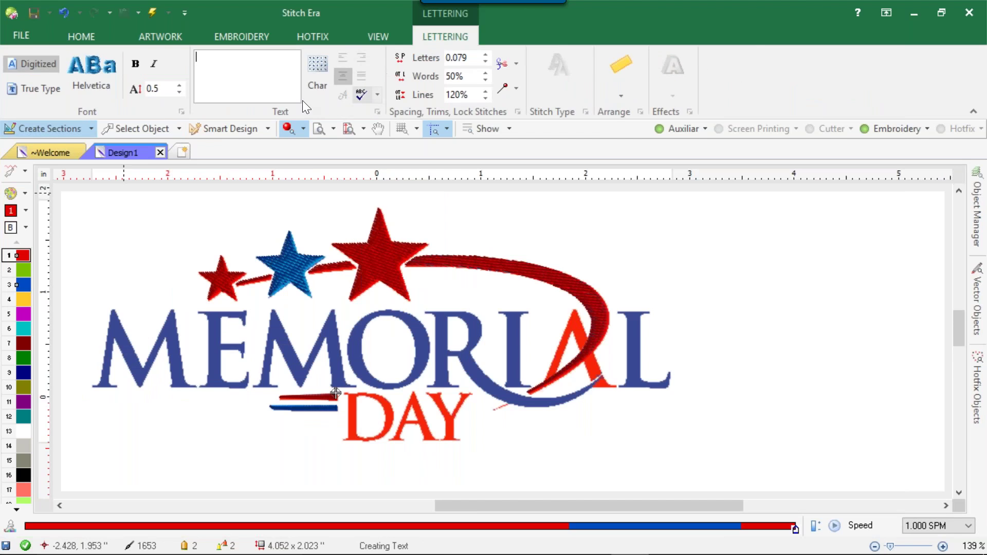
pyautogui.click(82, 78)
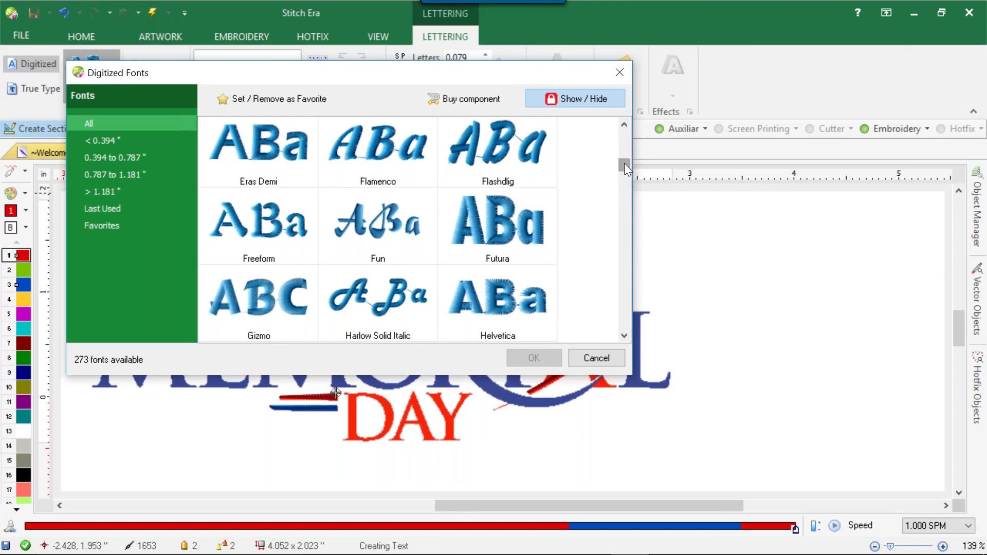
pyautogui.moveTo(618, 165); pyautogui.dragTo(621, 126)
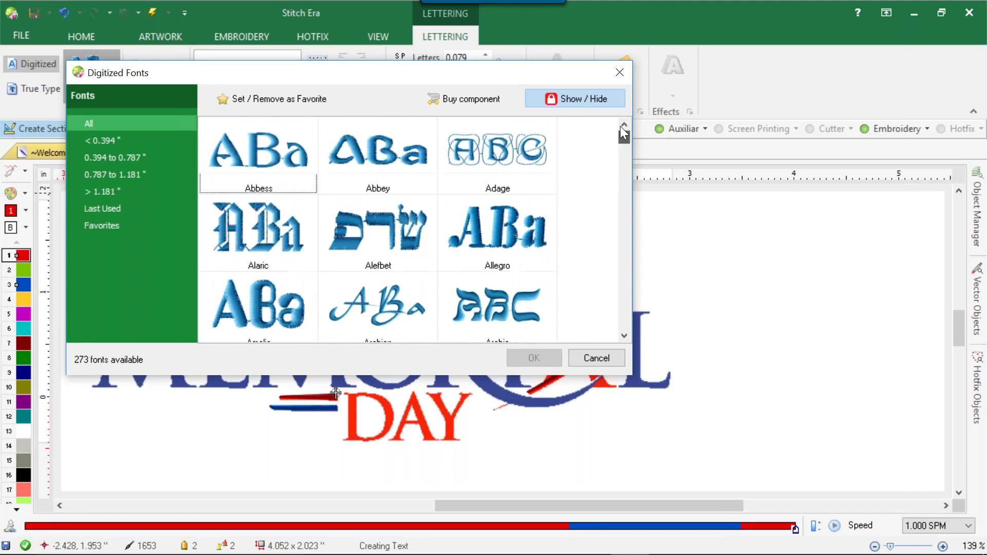
pyautogui.moveTo(625, 146); pyautogui.dragTo(628, 150)
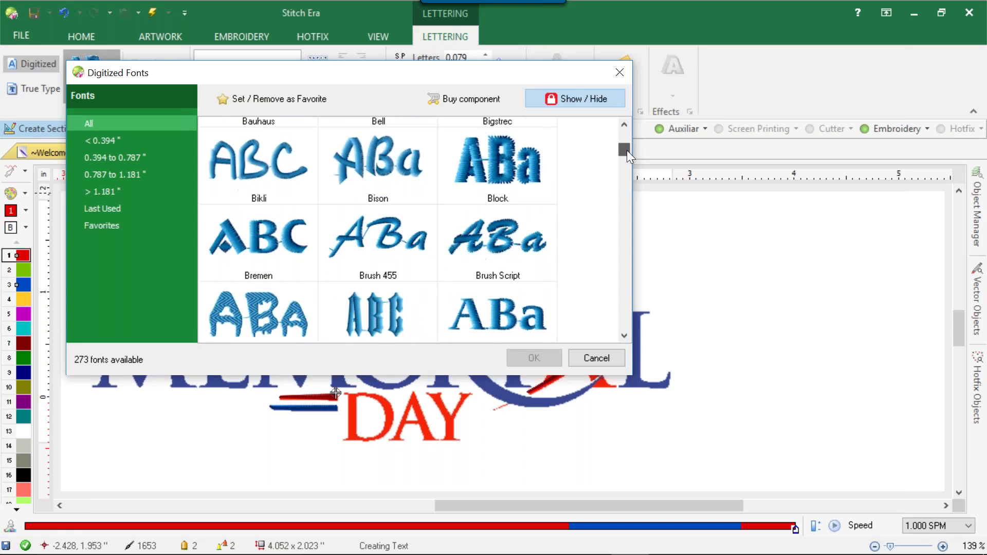
pyautogui.scroll(-3, 627, 339)
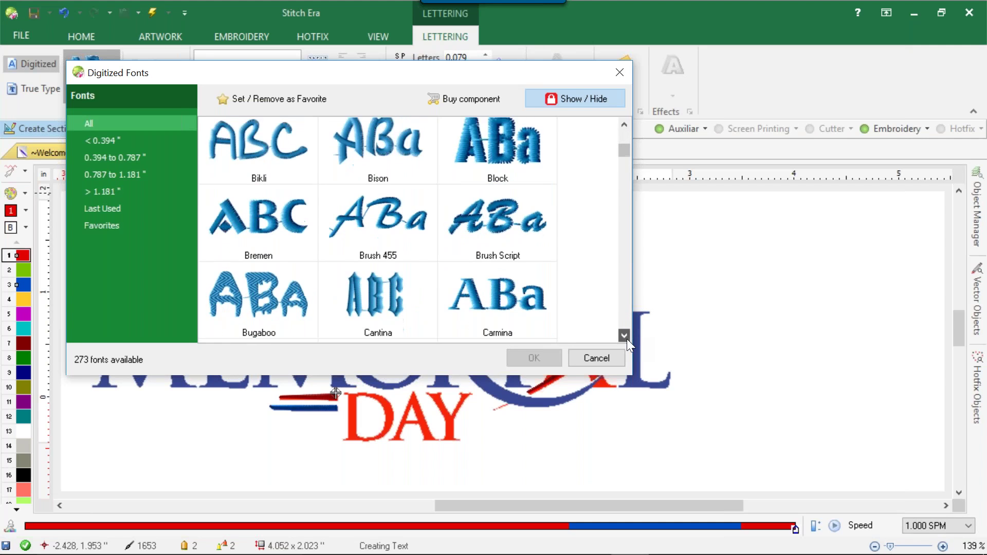
pyautogui.scroll(-5, 630, 325)
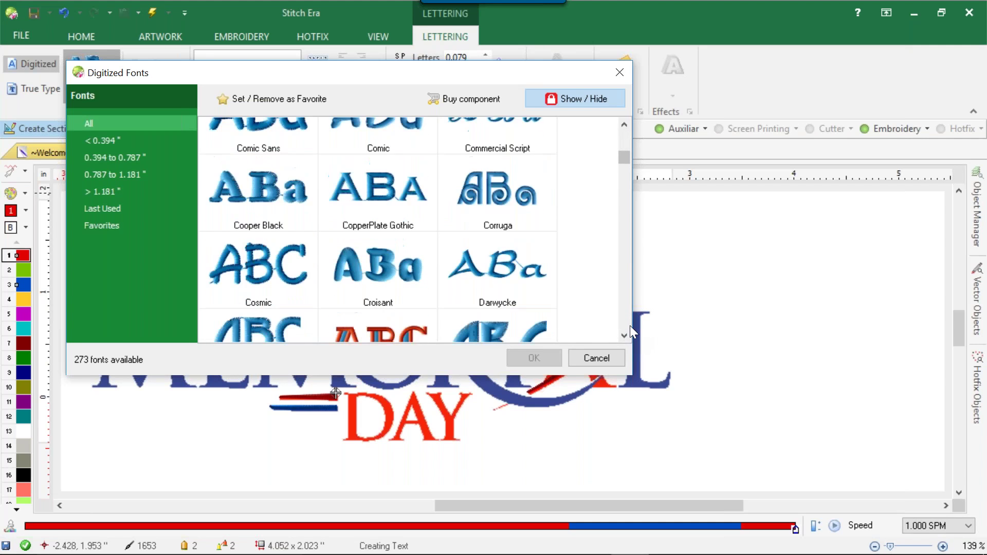
pyautogui.scroll(-5, 631, 326)
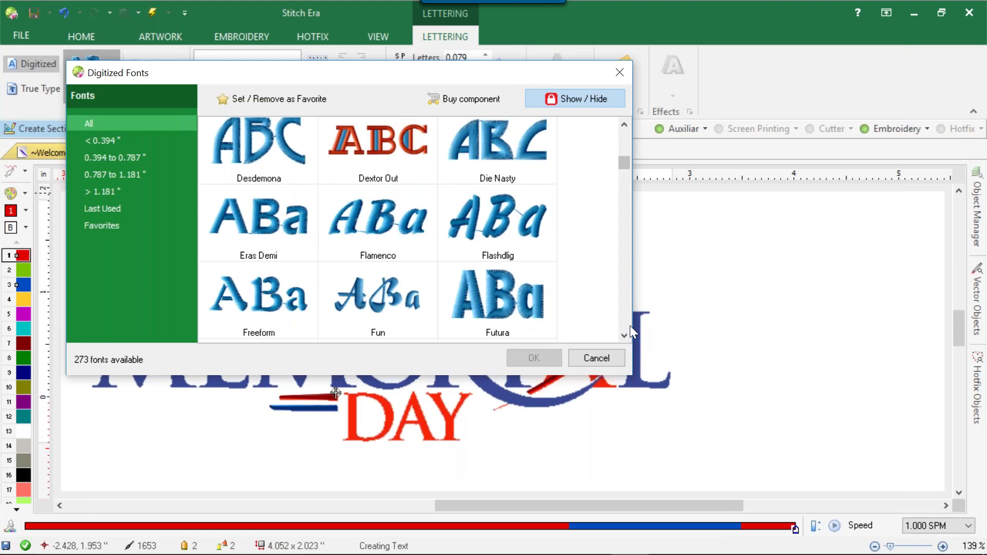
pyautogui.scroll(-4, 631, 326)
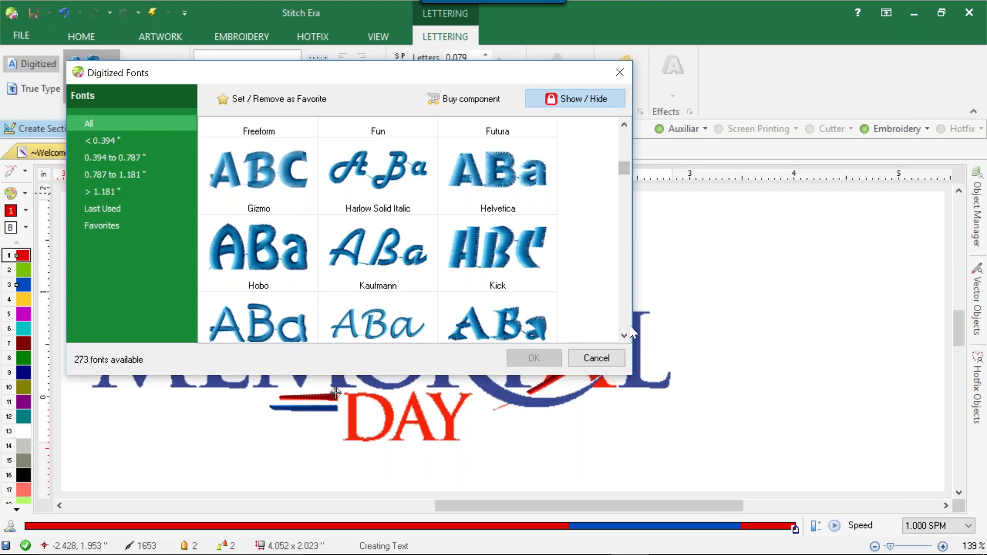
pyautogui.scroll(-4, 629, 324)
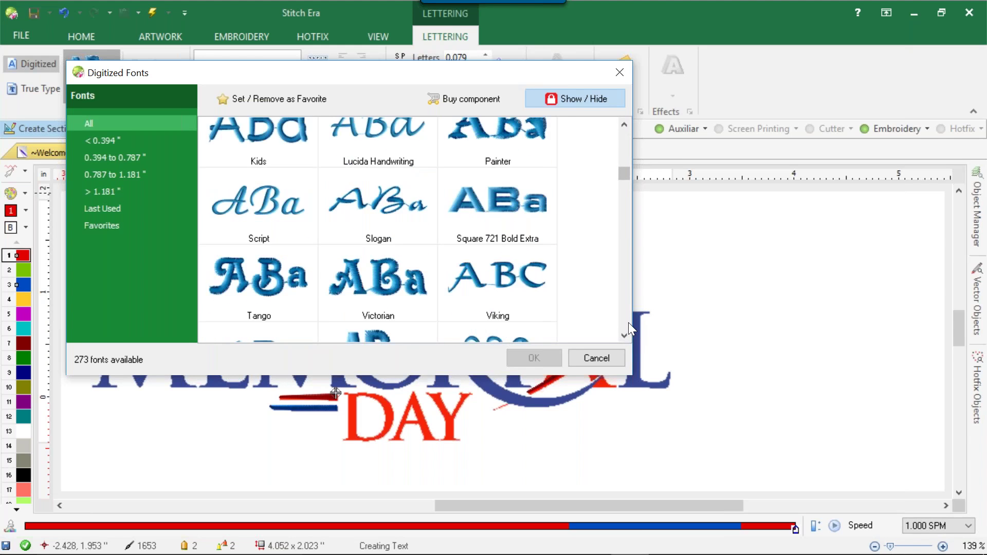
pyautogui.click(489, 223)
pyautogui.scroll(-4, 625, 323)
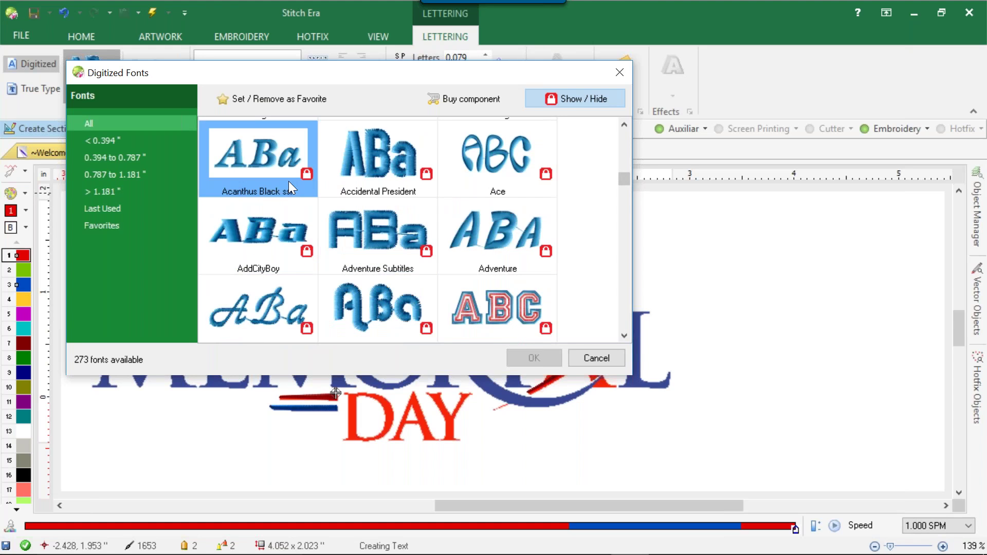
pyautogui.click(620, 73)
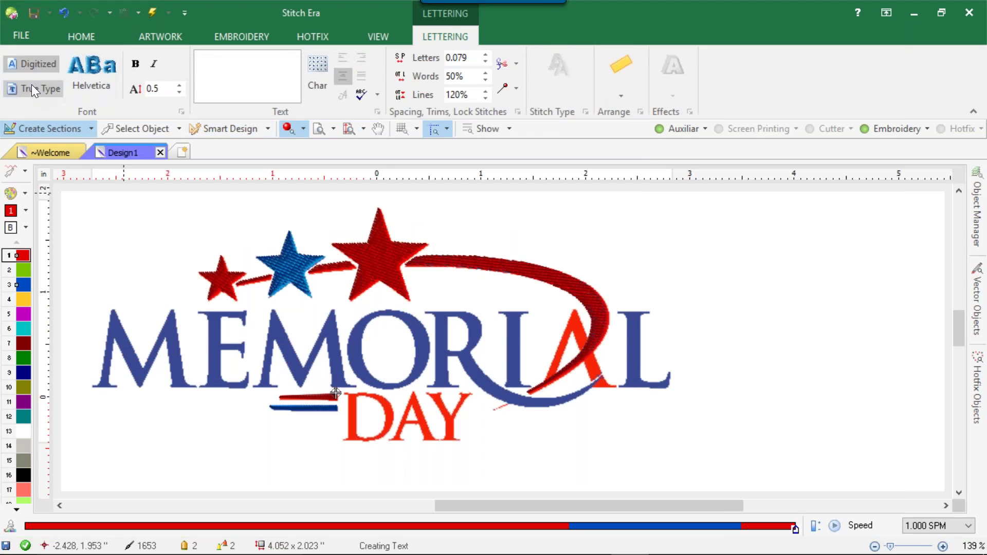
# - Switch the lettering to TrueType and list all available TrueType fonts
pyautogui.click(46, 88)
pyautogui.click(82, 76)
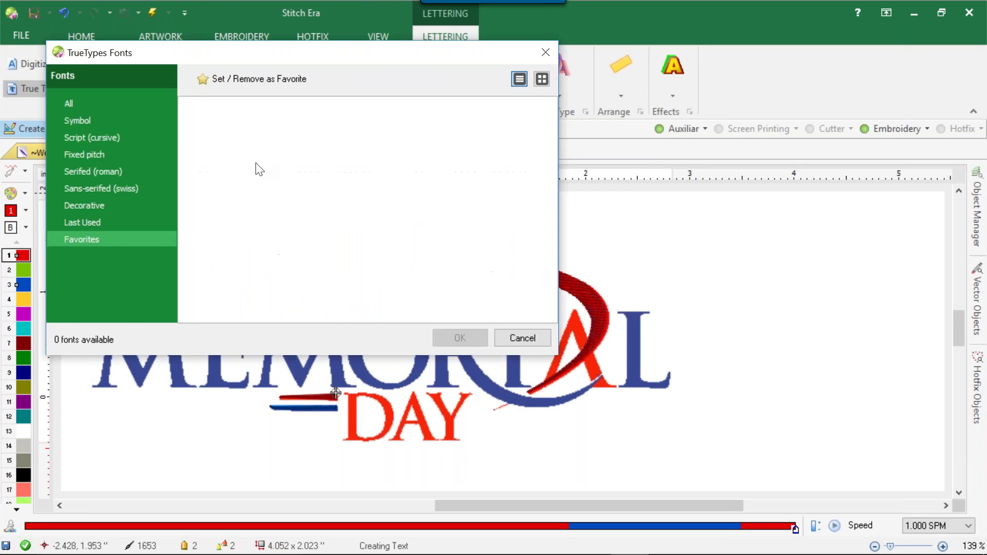
pyautogui.click(67, 104)
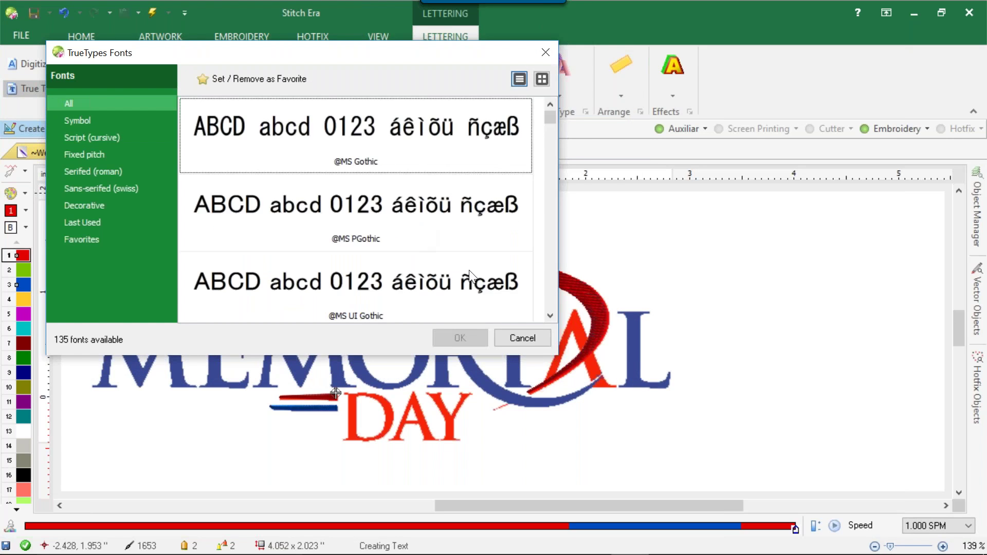
# - Examine the TrueType font samples for a serif typeface that matches the MEMORIAL DAY artwork
pyautogui.scroll(-5, 554, 300)
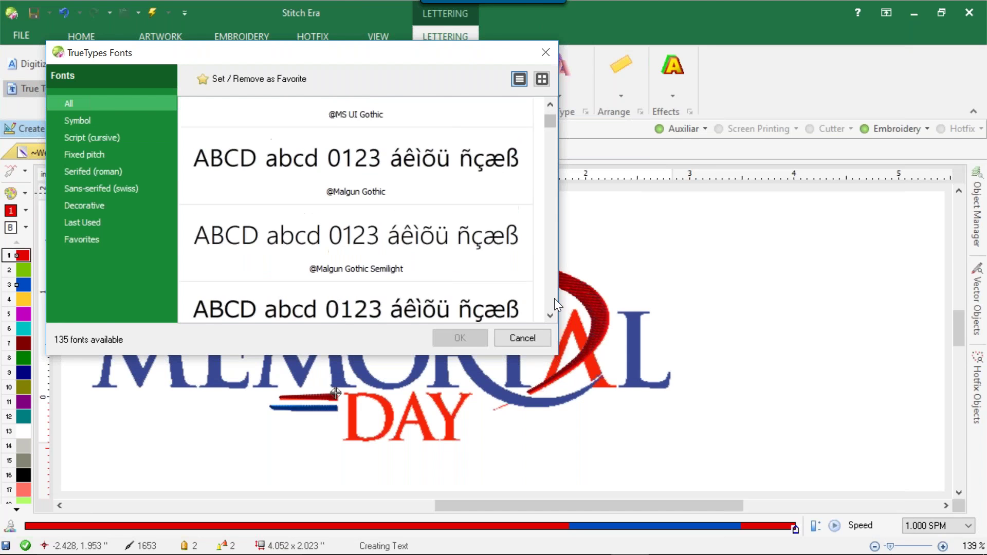
pyautogui.scroll(-5, 554, 298)
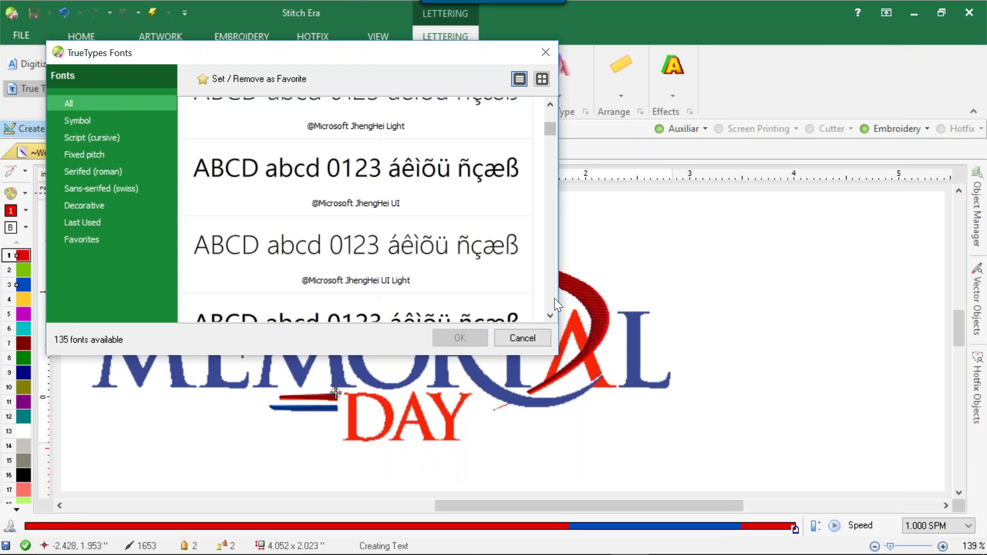
pyautogui.scroll(-4, 554, 298)
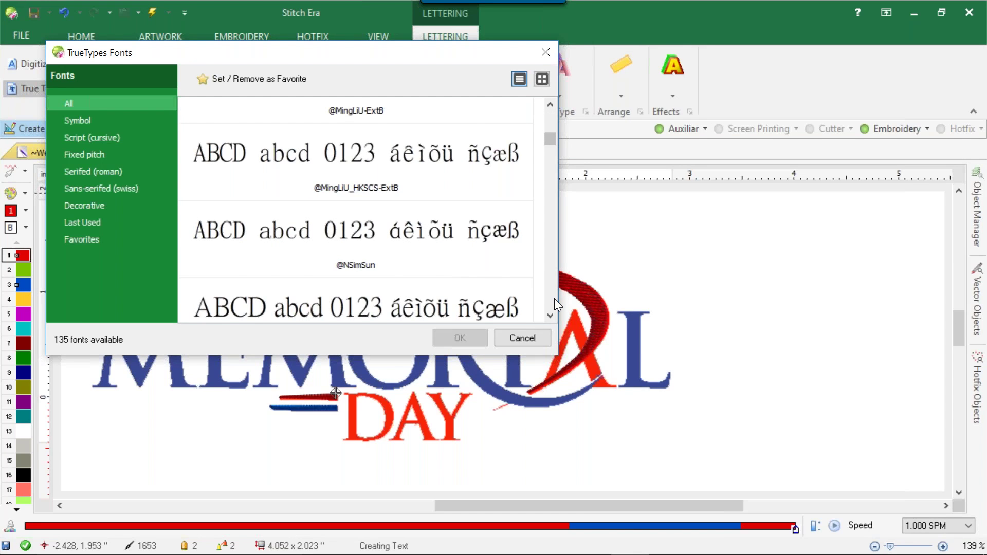
pyautogui.scroll(-3, 554, 299)
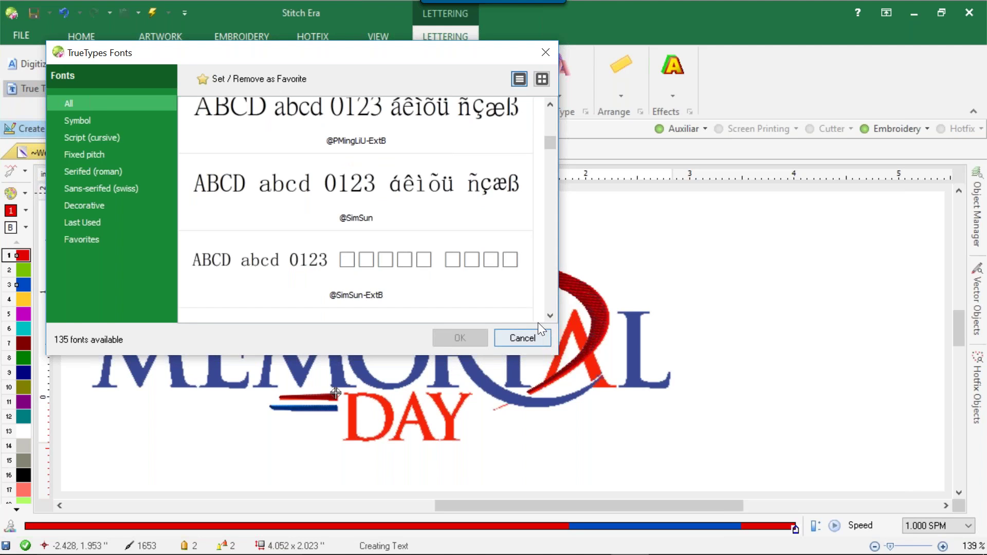
pyautogui.click(551, 315)
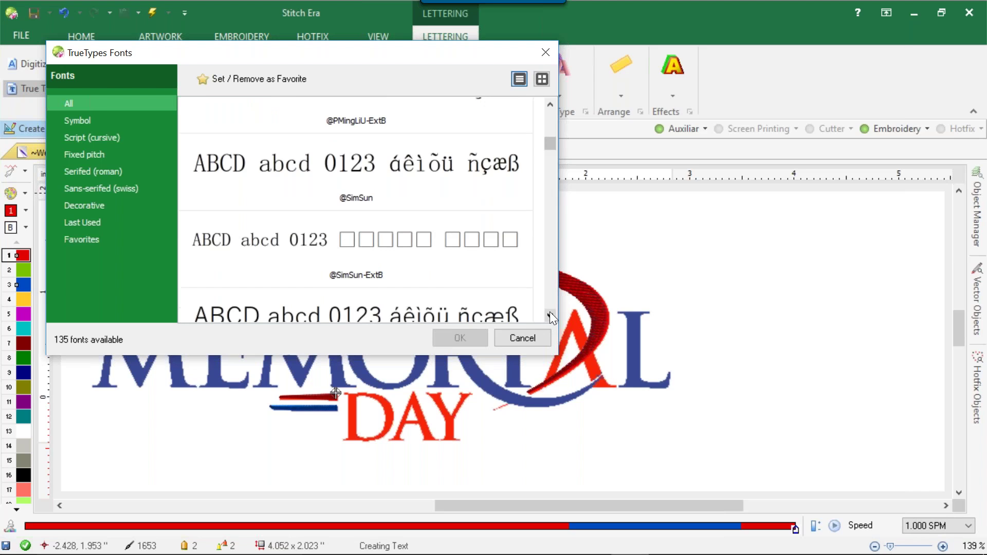
pyautogui.click(550, 316)
pyautogui.click(550, 316)
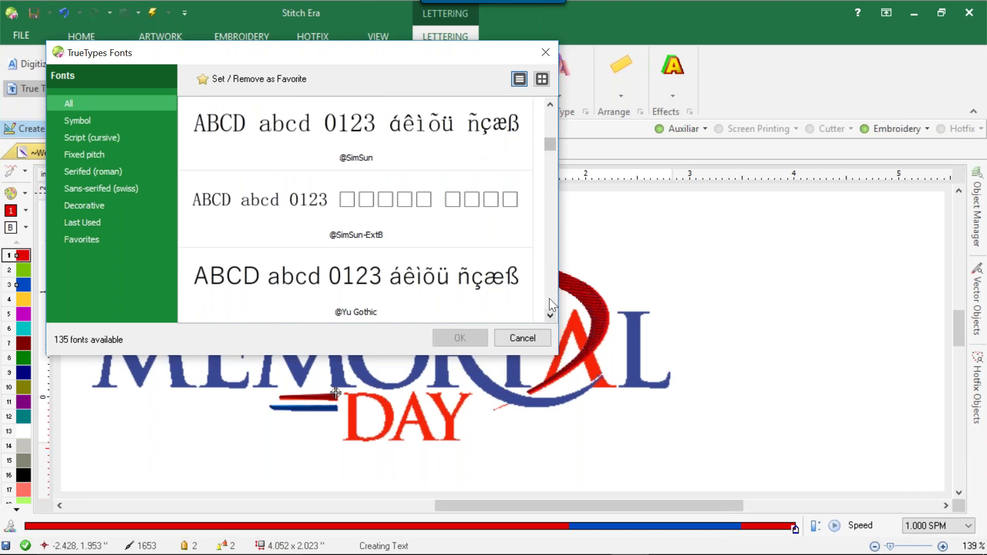
pyautogui.scroll(-10, 549, 300)
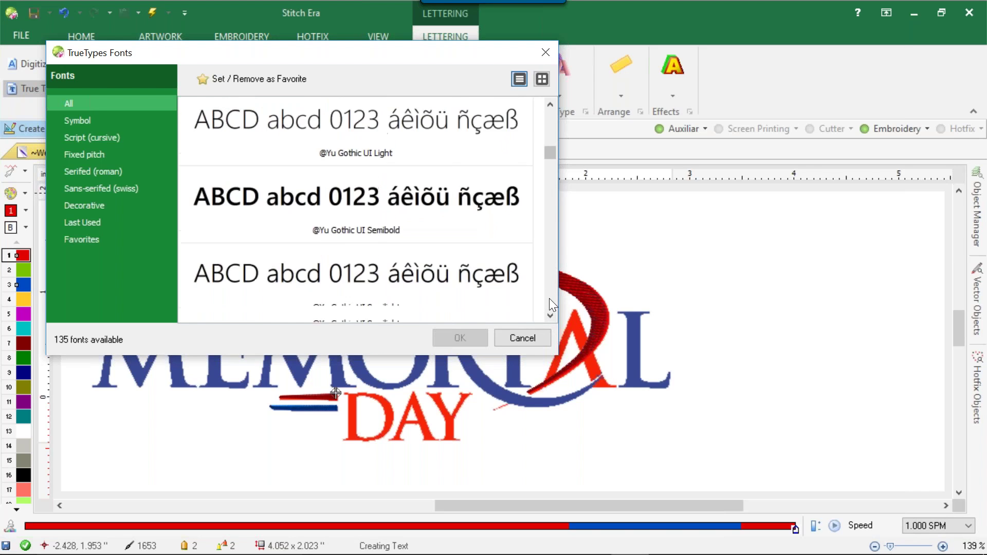
pyautogui.scroll(-9, 550, 298)
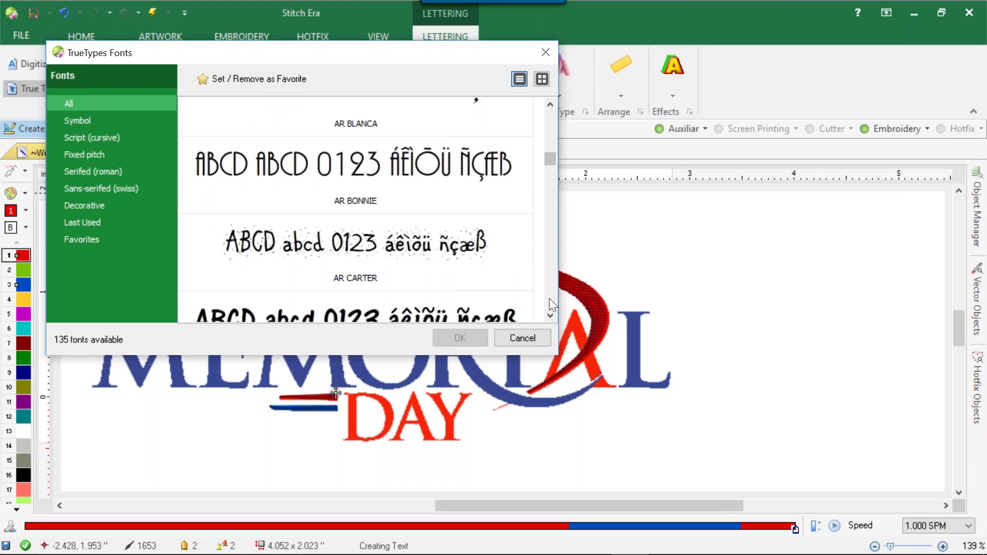
pyautogui.scroll(-7, 550, 298)
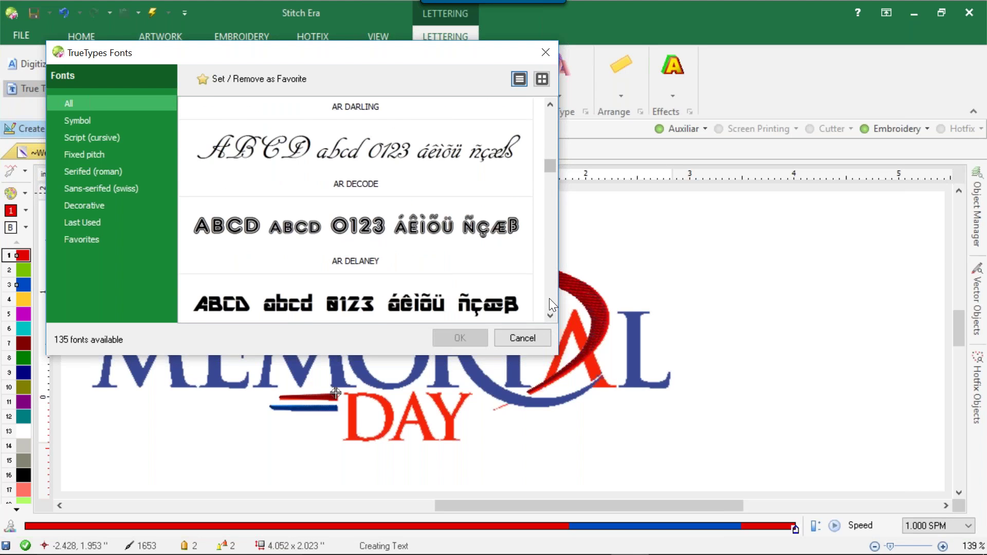
pyautogui.scroll(-8, 549, 298)
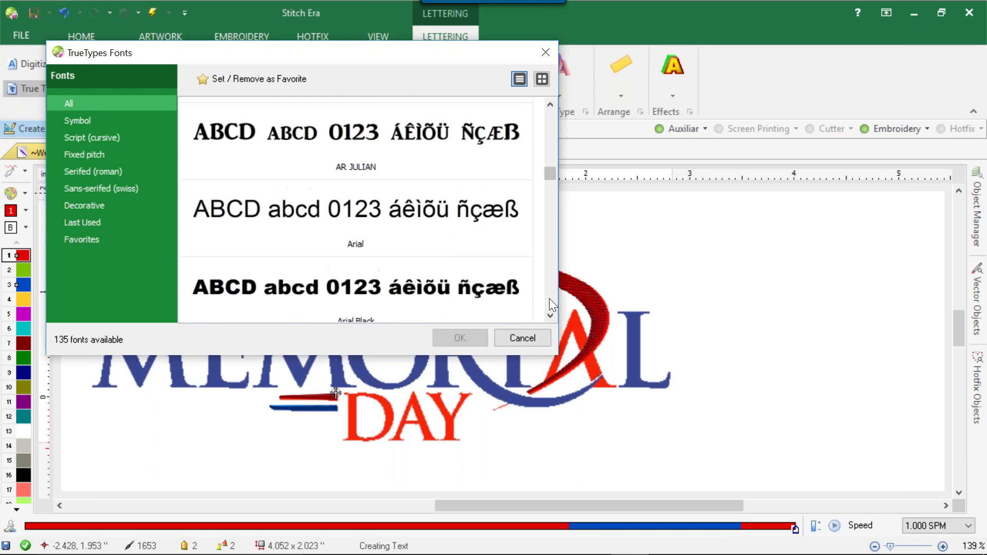
pyautogui.scroll(-9, 550, 299)
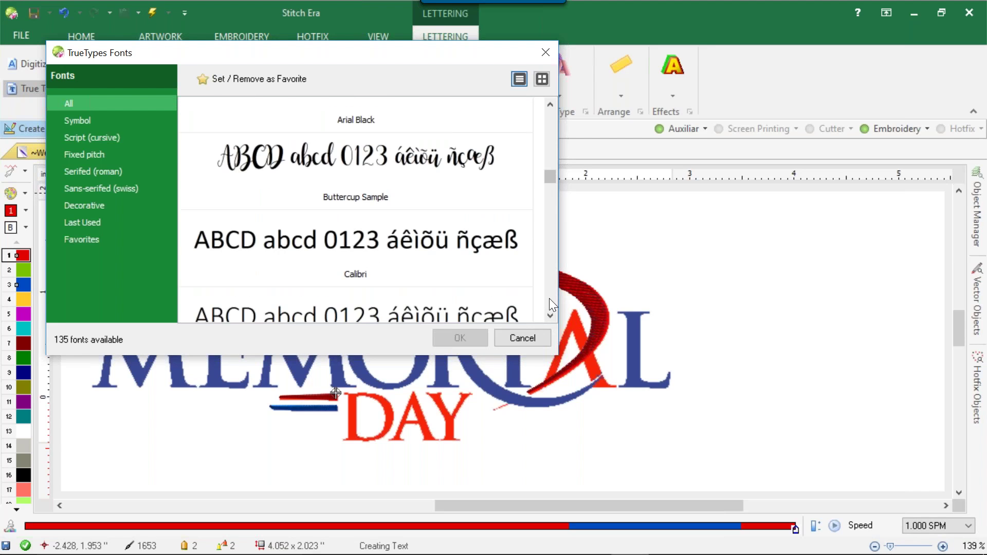
pyautogui.scroll(-5, 549, 298)
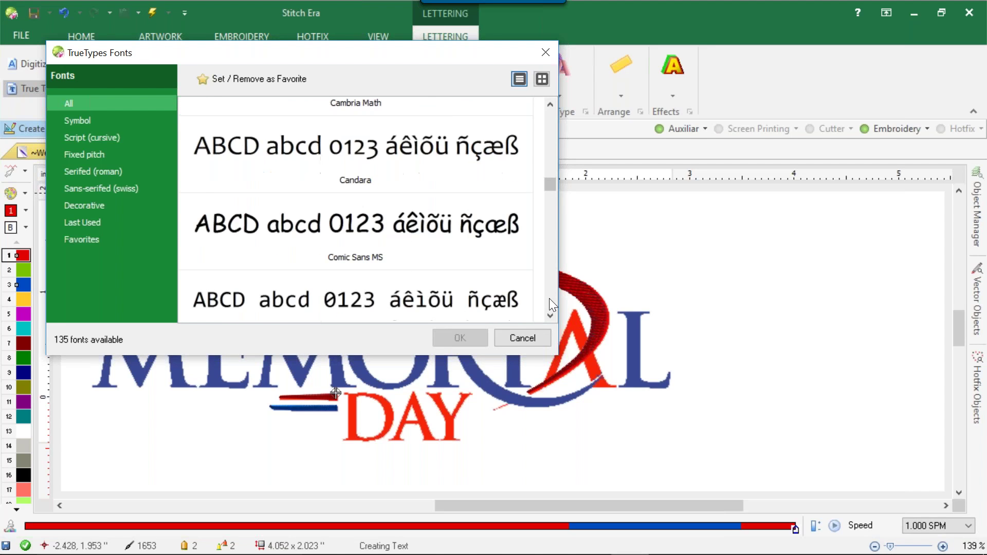
pyautogui.scroll(-3, 550, 299)
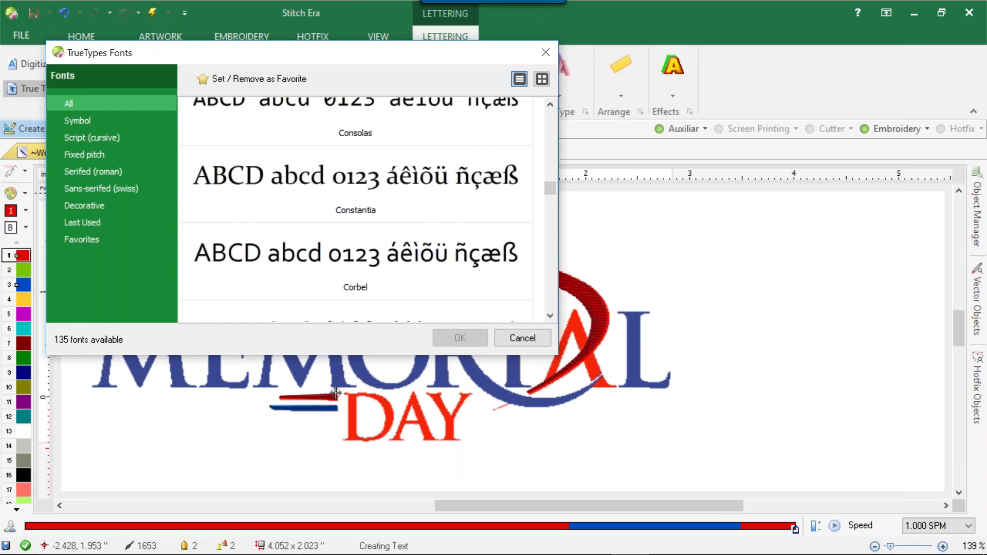
pyautogui.scroll(-3, 551, 300)
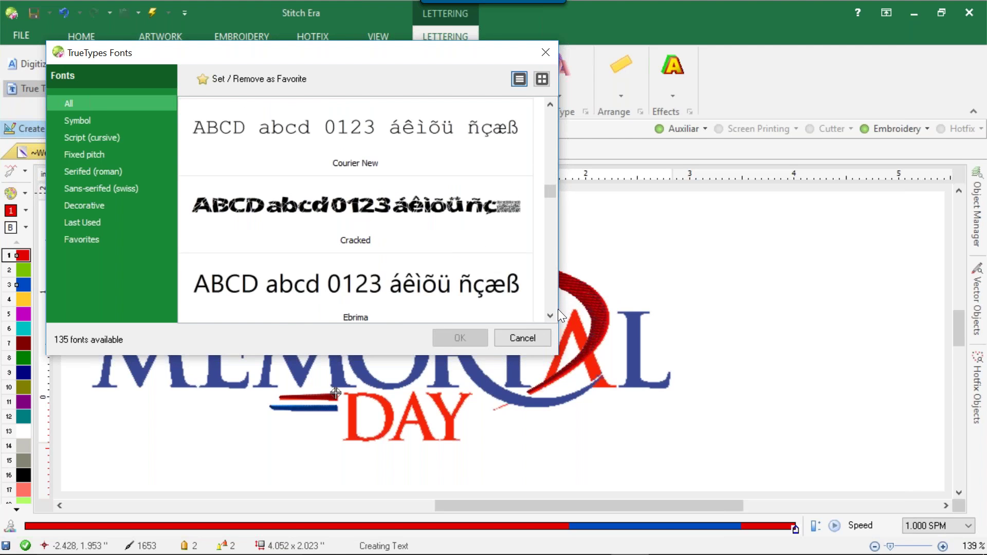
pyautogui.scroll(-3, 551, 297)
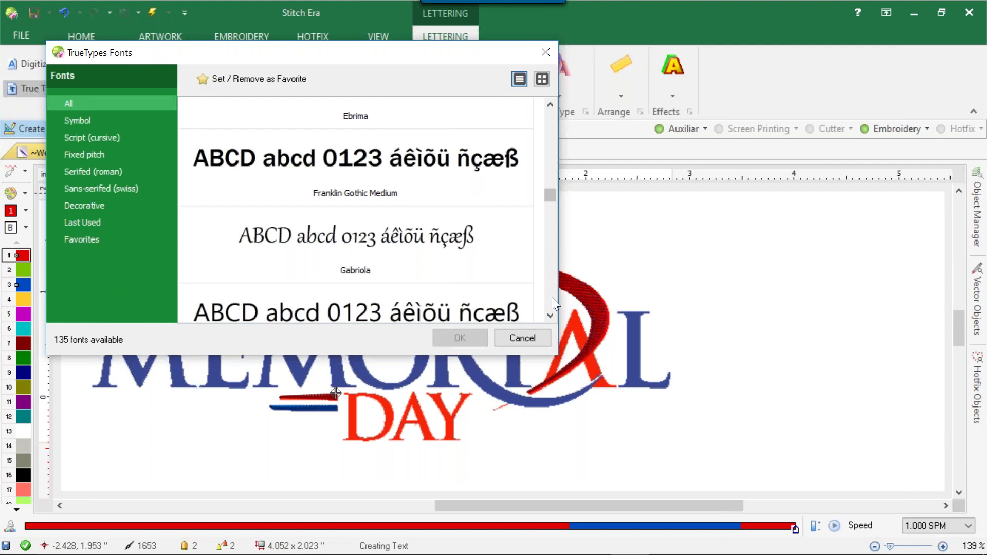
pyautogui.scroll(-3, 551, 298)
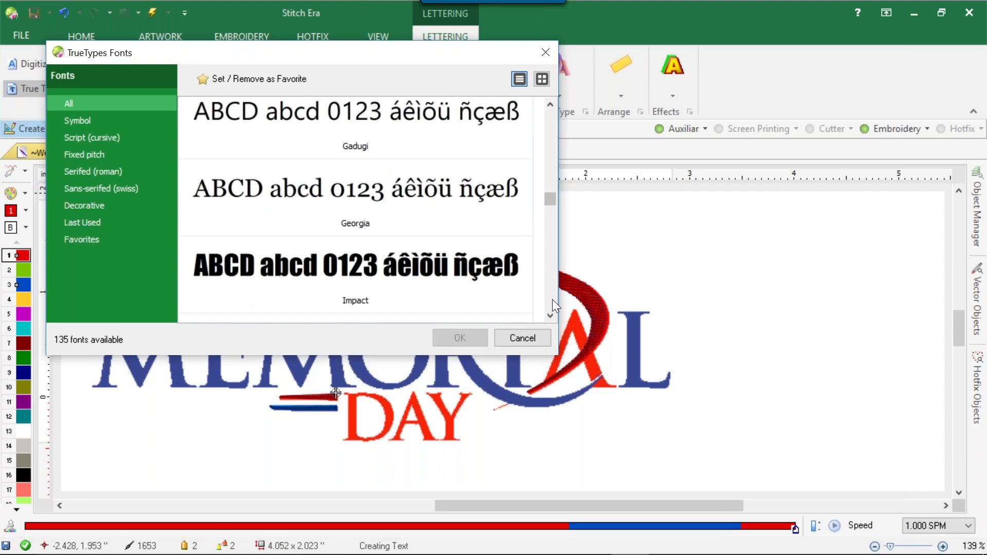
pyautogui.scroll(-3, 553, 304)
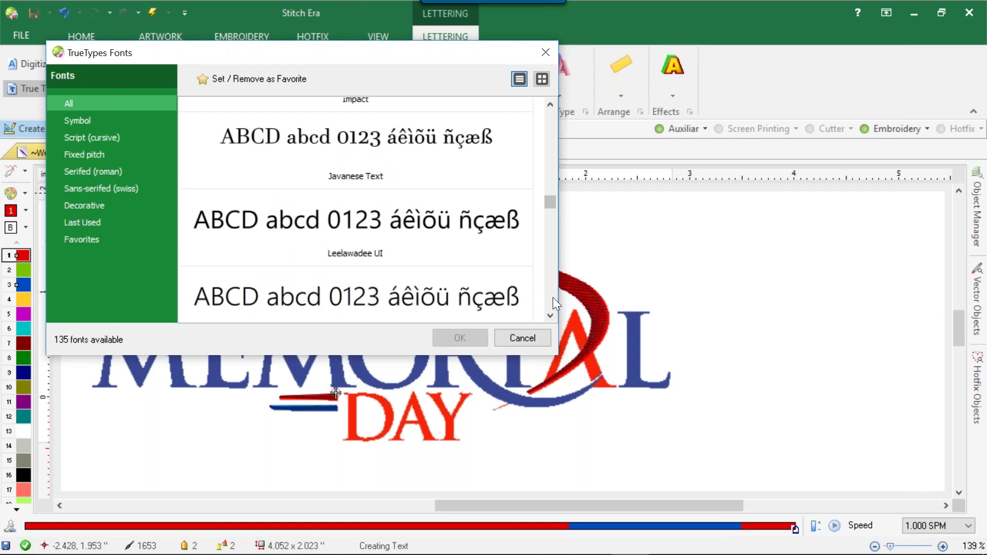
pyautogui.scroll(-3, 554, 297)
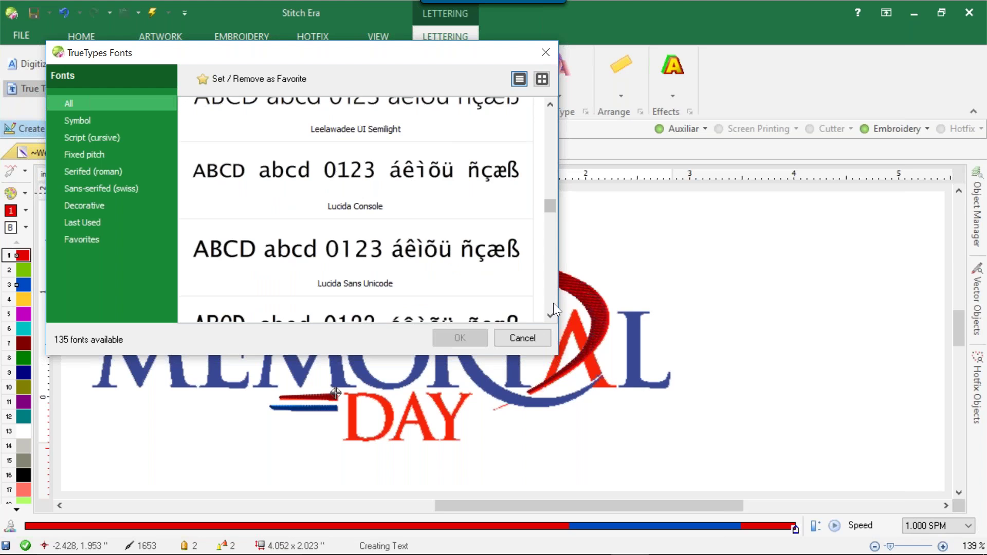
pyautogui.scroll(-6, 553, 304)
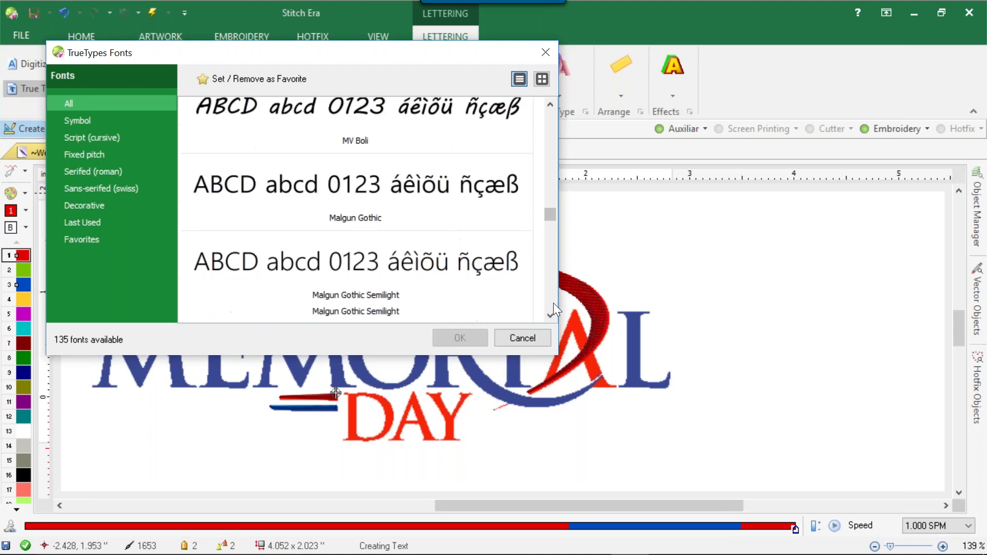
pyautogui.scroll(-3, 553, 304)
pyautogui.scroll(-2, 554, 303)
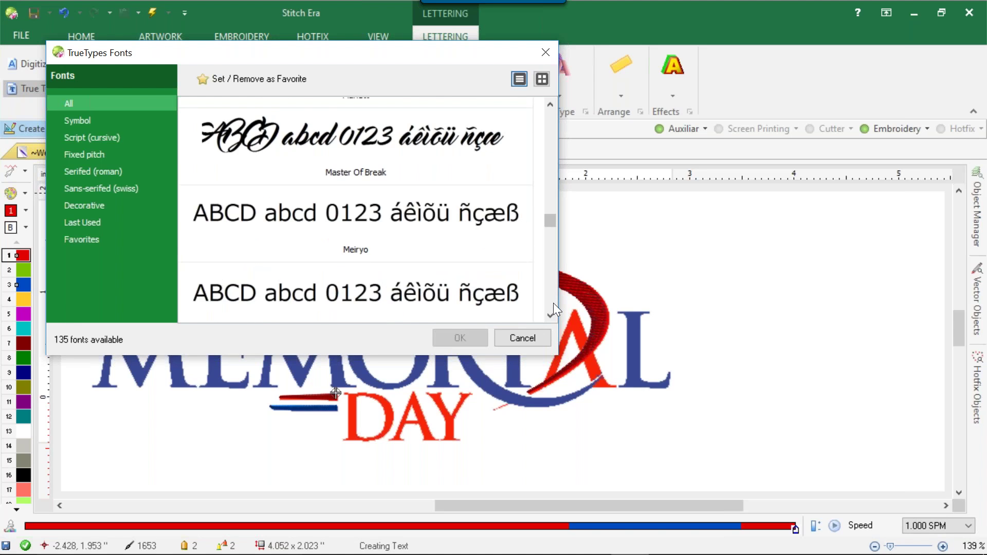
pyautogui.scroll(-6, 553, 303)
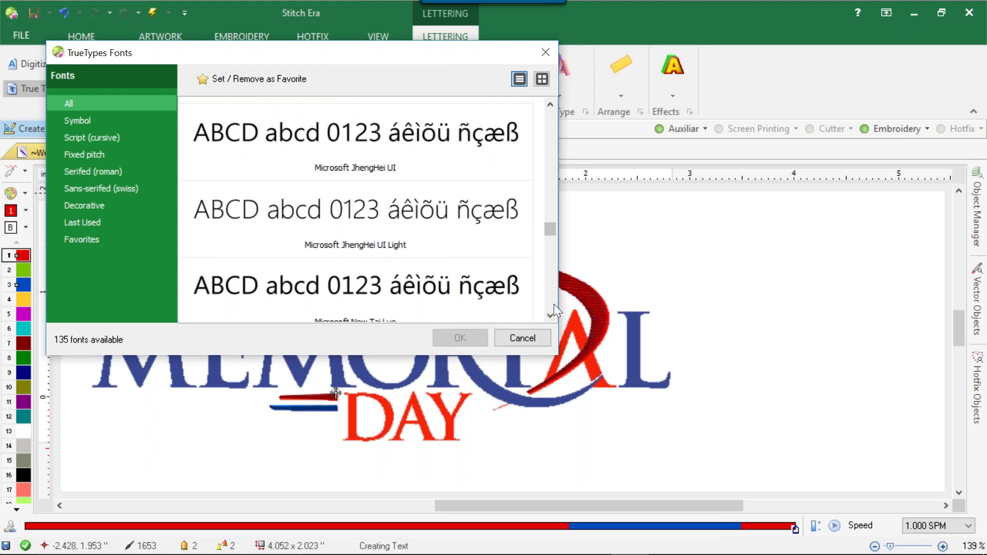
pyautogui.scroll(-8, 554, 304)
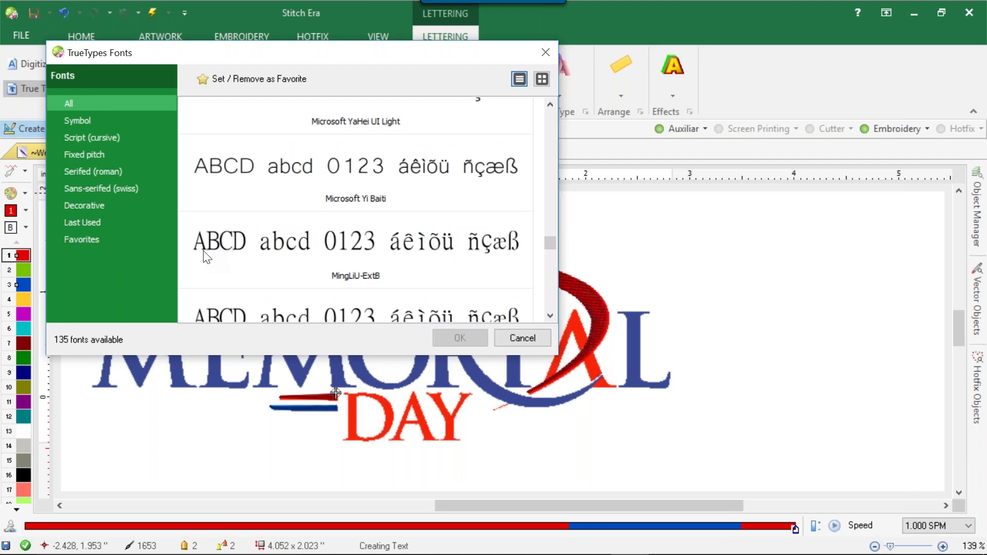
# - Choose the Palatino Linotype TrueType font for the lettering
pyautogui.scroll(-3, 548, 301)
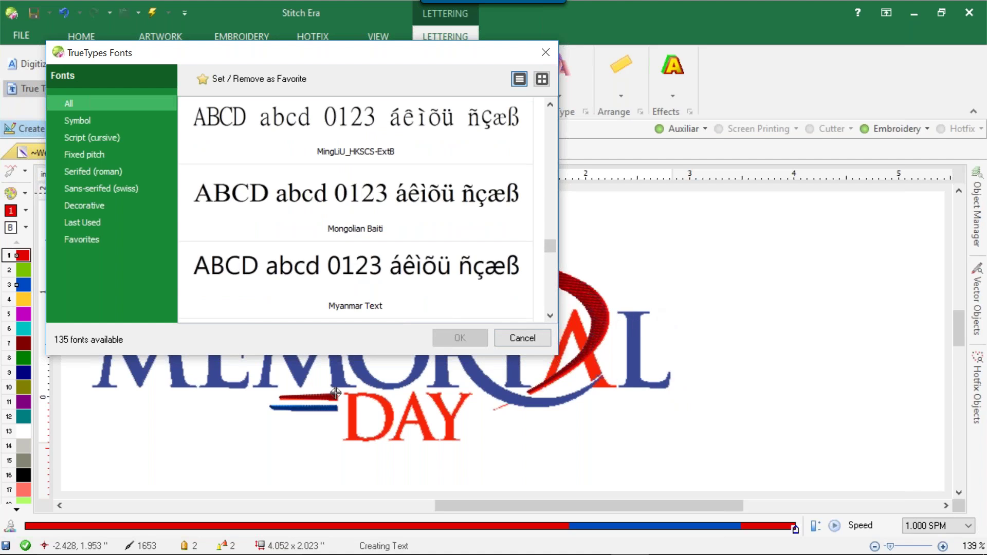
pyautogui.scroll(-5, 549, 302)
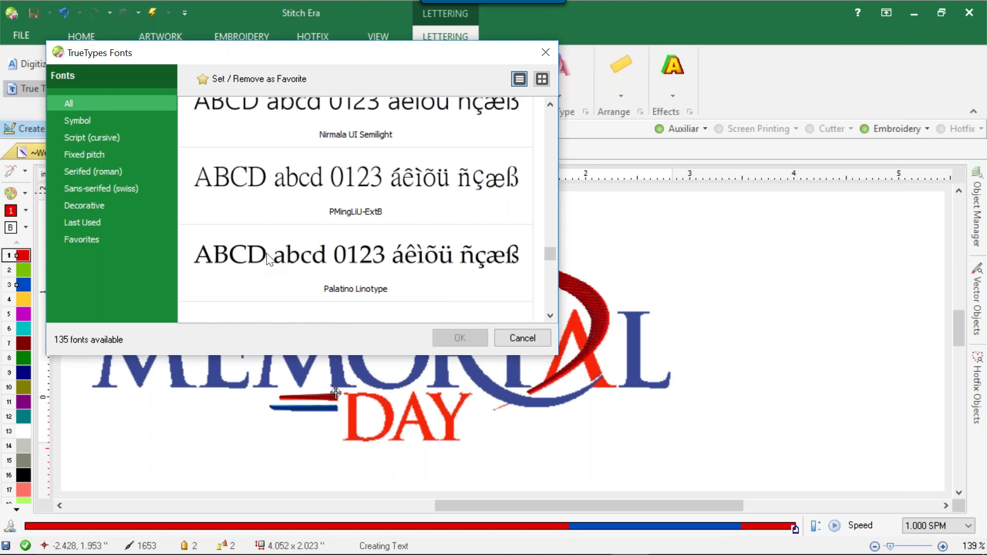
pyautogui.click(282, 259)
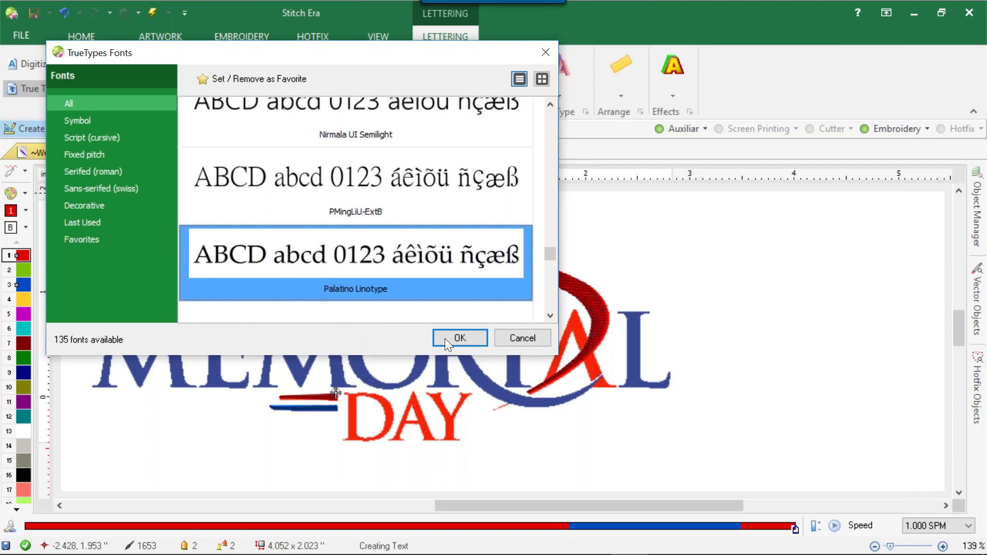
pyautogui.click(448, 340)
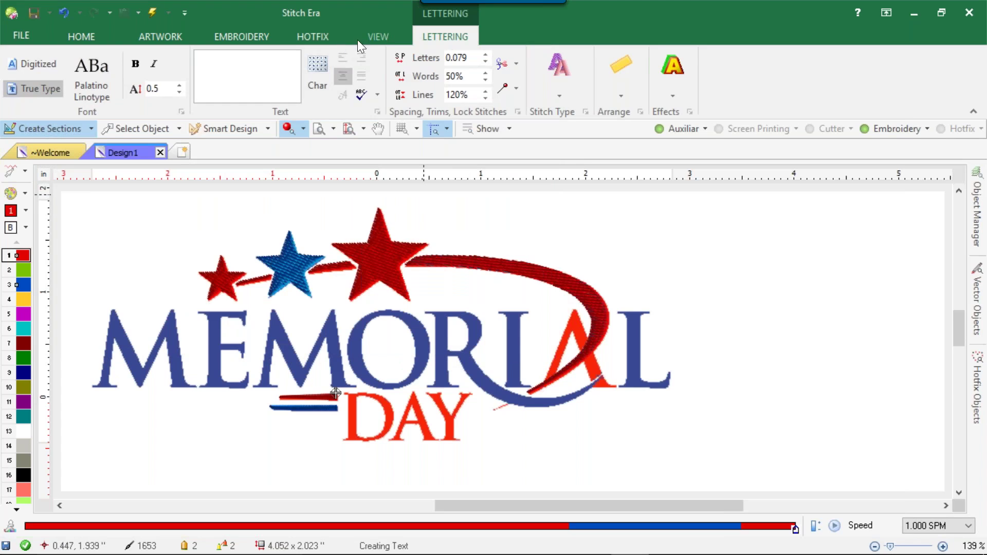
# - Measure the height of the artwork's final letter L in MEMORIAL, and leave the measuring tool
pyautogui.click(378, 36)
pyautogui.click(617, 77)
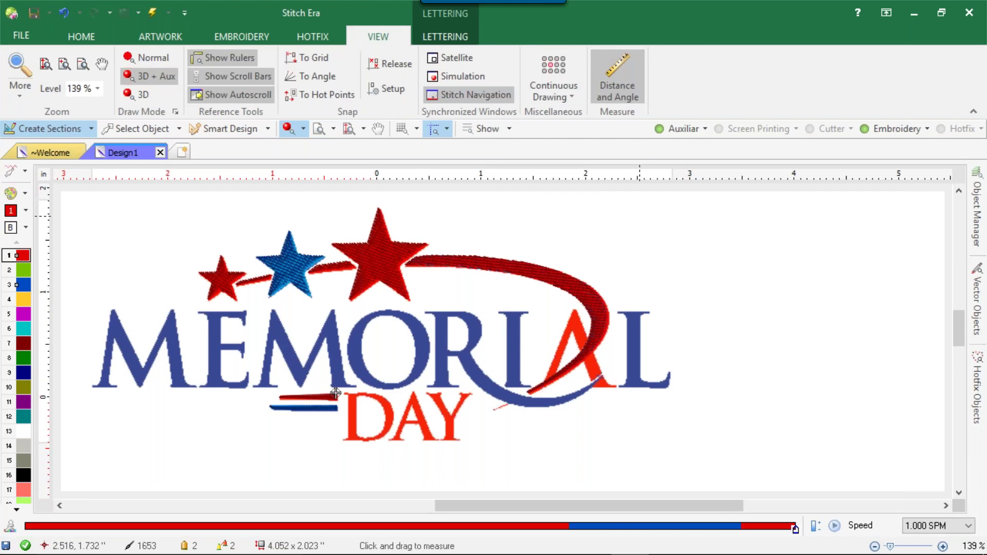
pyautogui.moveTo(634, 310); pyautogui.dragTo(637, 391)
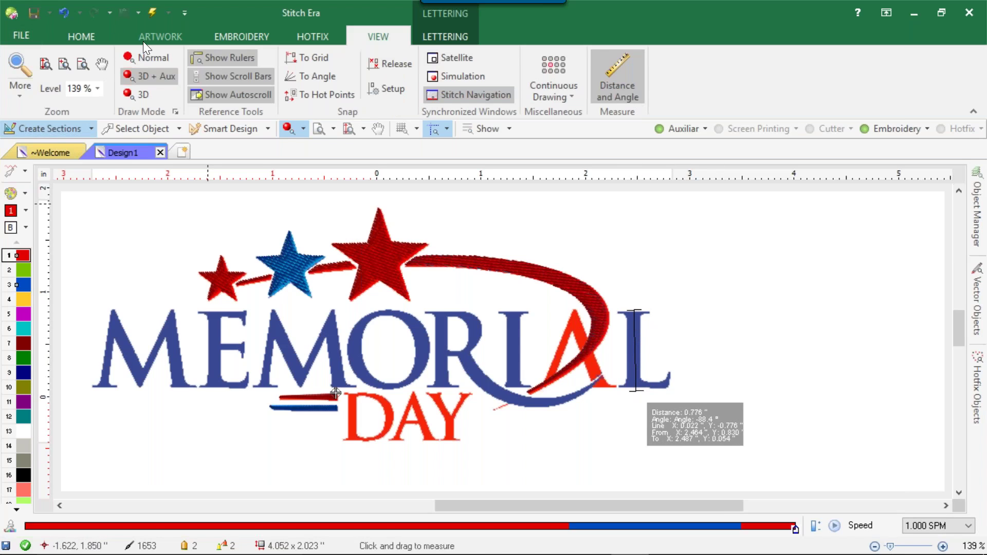
pyautogui.click(238, 36)
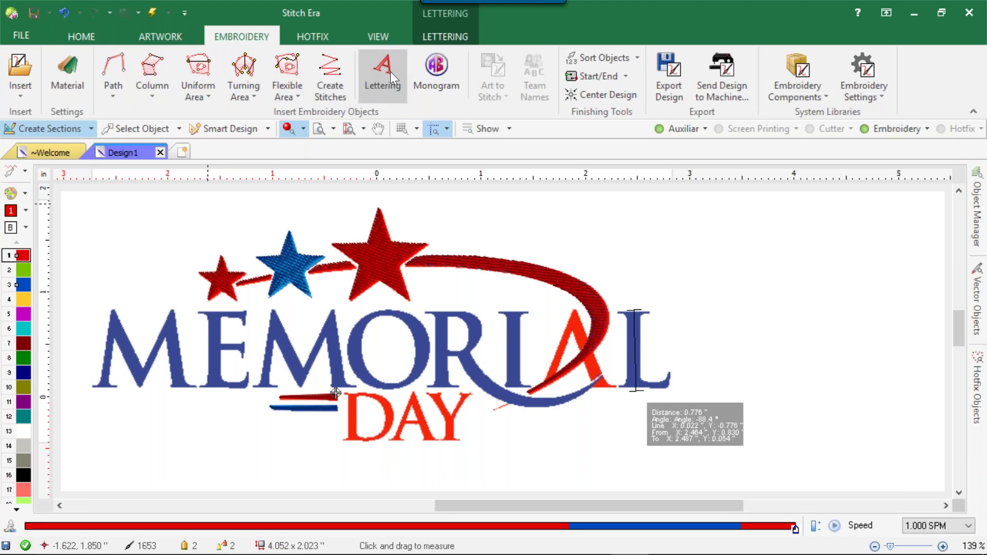
pyautogui.click(153, 130)
# - Start a new lettering object and set it to the TrueType font Palatino Linotype
pyautogui.click(248, 37)
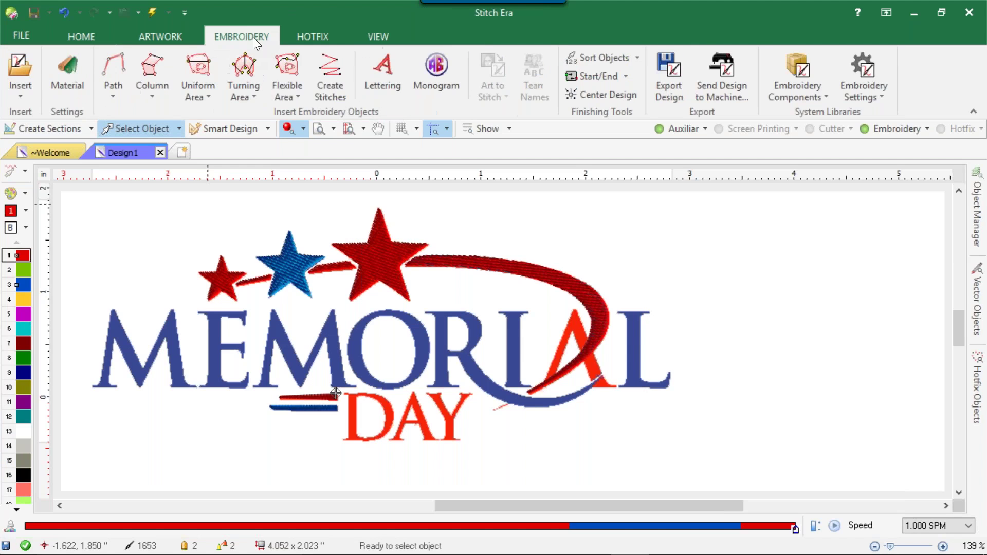
pyautogui.click(389, 72)
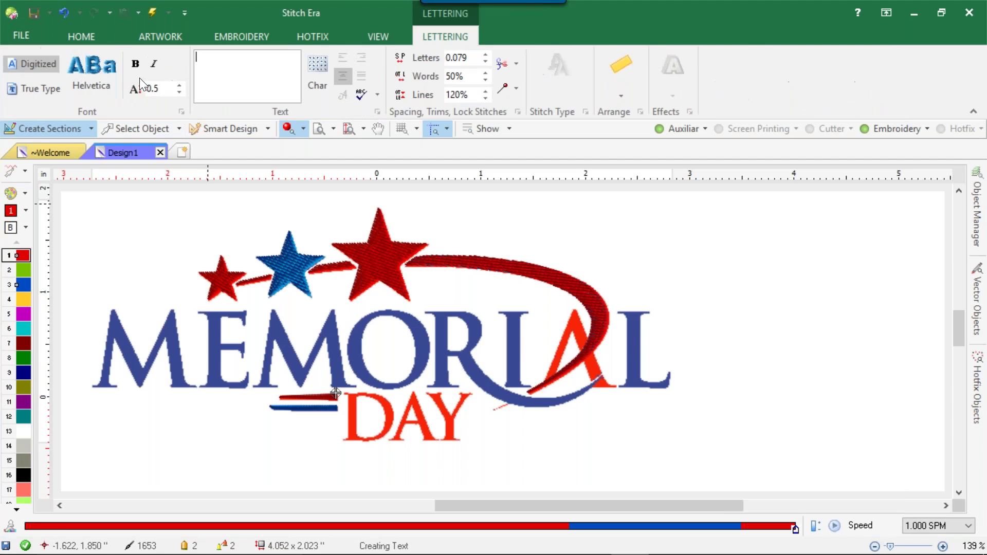
pyautogui.click(49, 88)
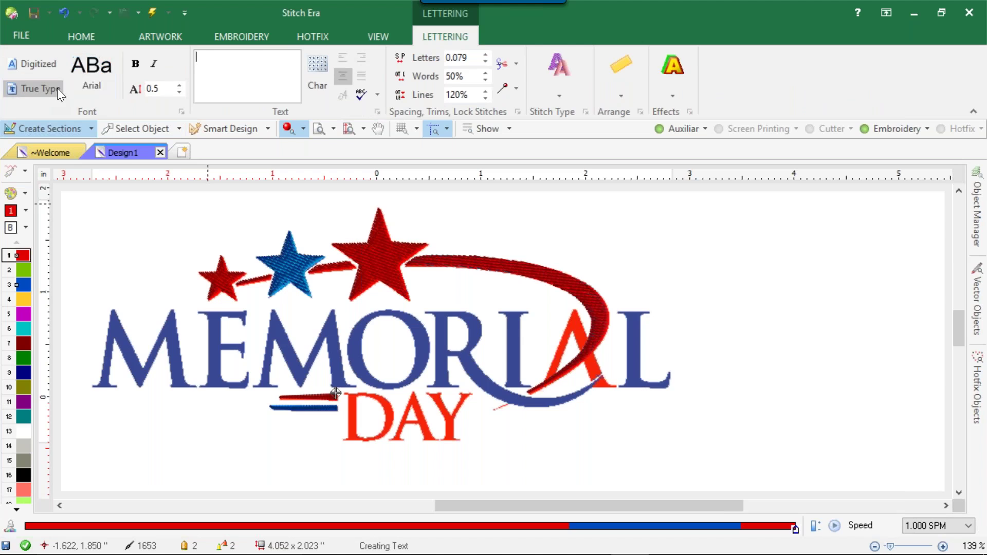
pyautogui.click(117, 77)
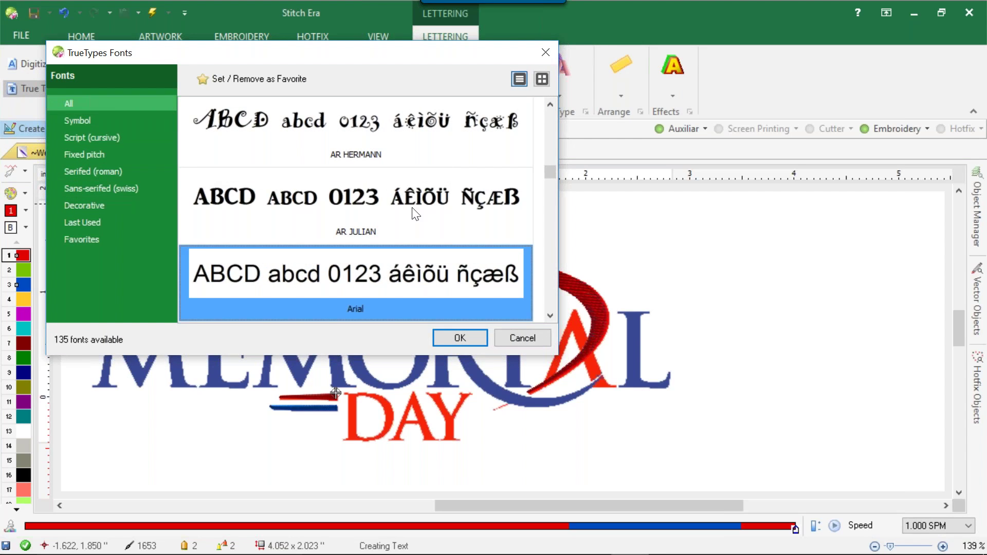
pyautogui.moveTo(550, 168); pyautogui.dragTo(556, 219)
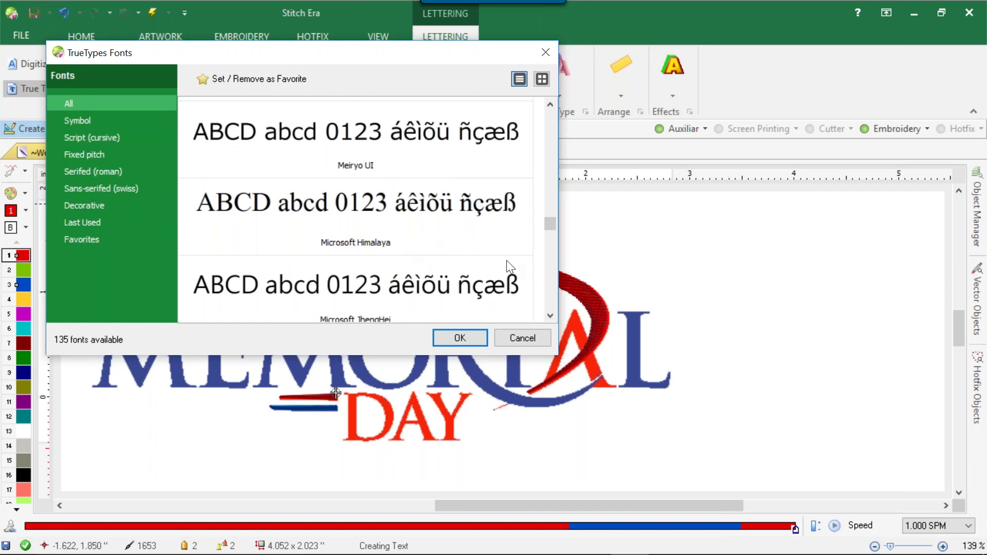
pyautogui.scroll(-9, 548, 286)
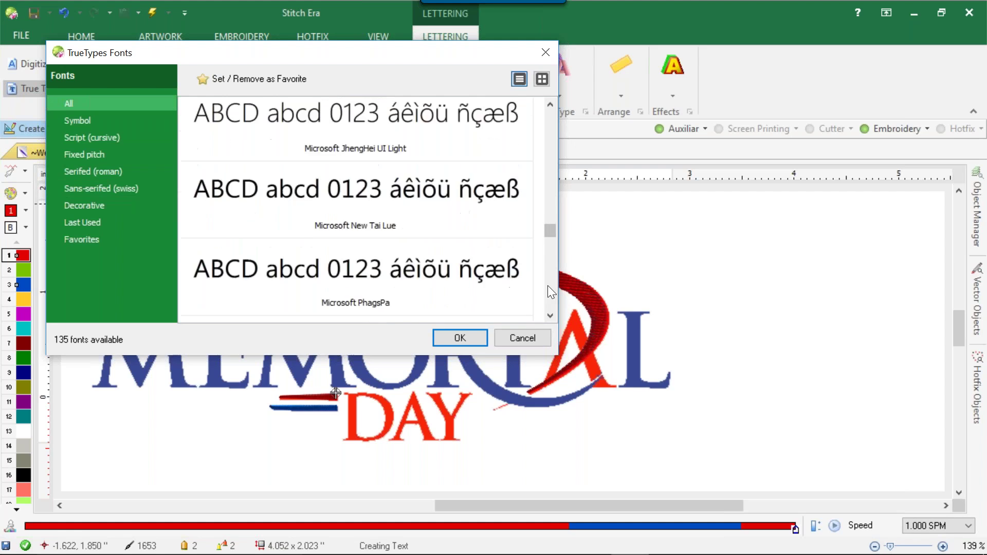
pyautogui.scroll(-5, 547, 285)
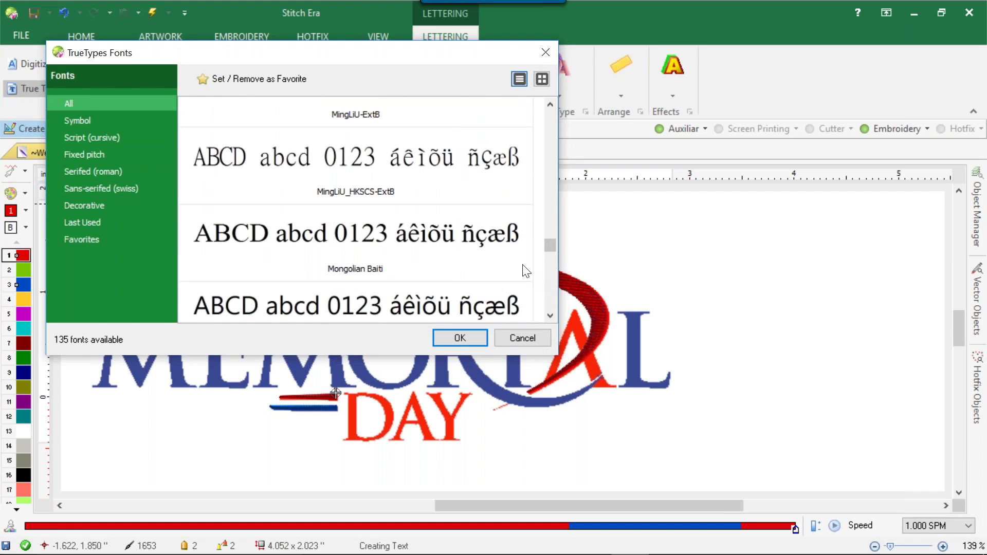
pyautogui.scroll(-5, 548, 291)
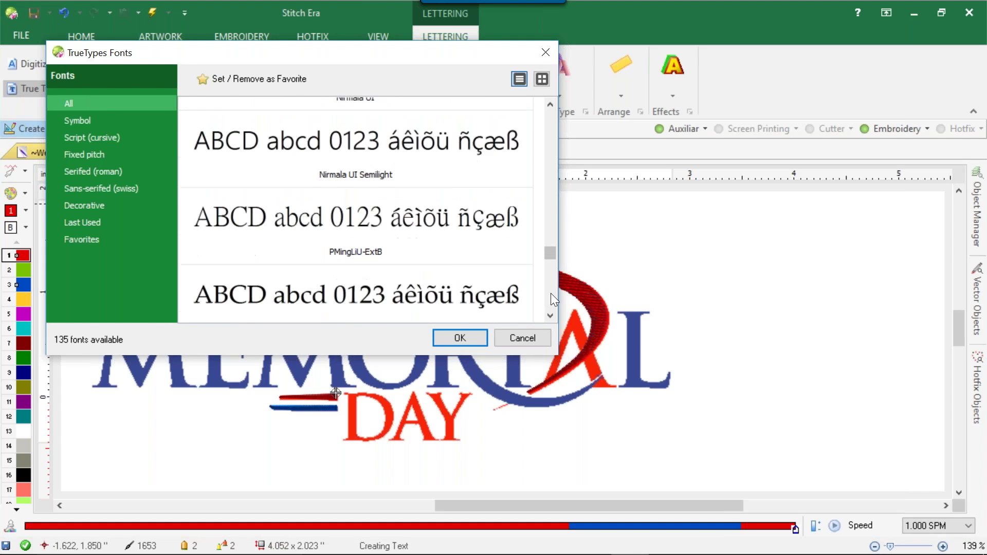
pyautogui.scroll(-3, 551, 293)
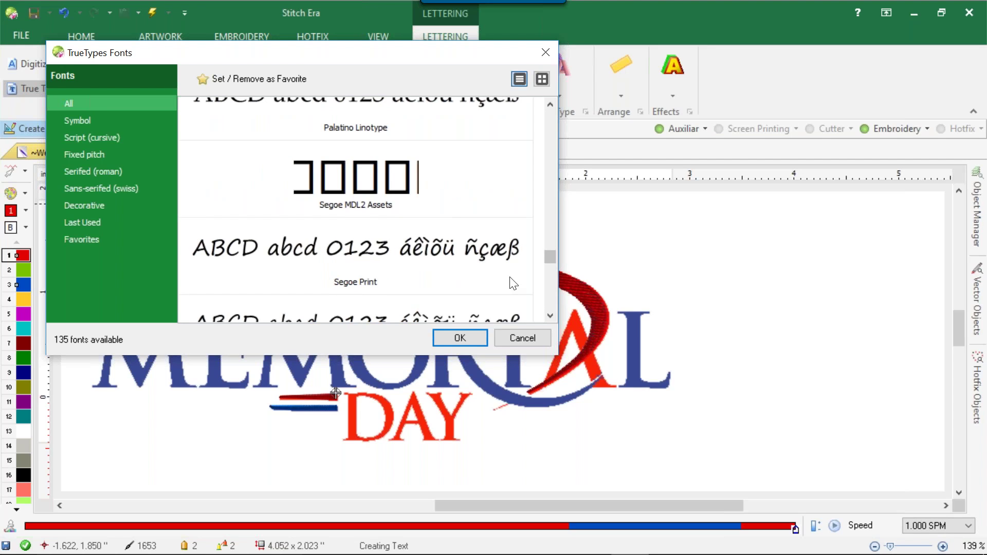
pyautogui.click(403, 145)
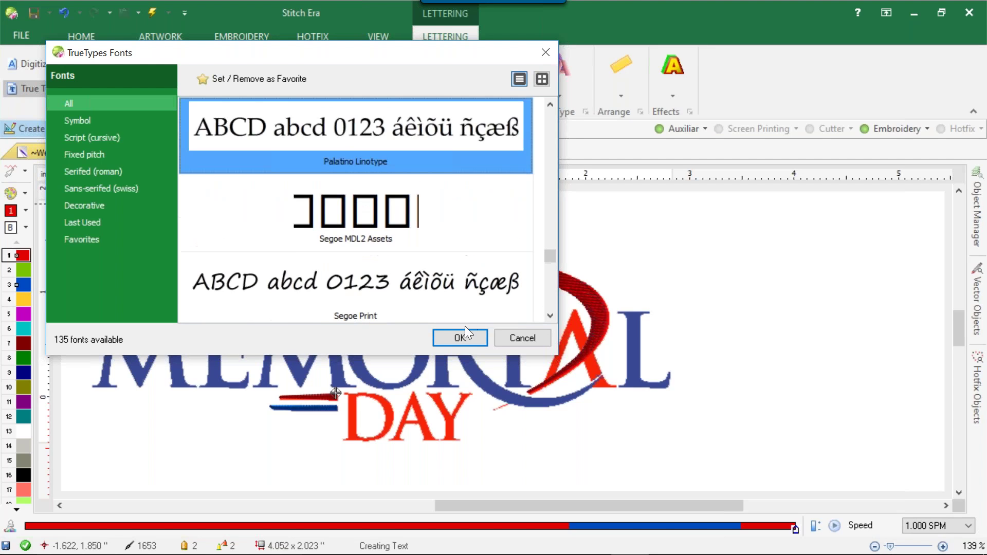
pyautogui.click(461, 338)
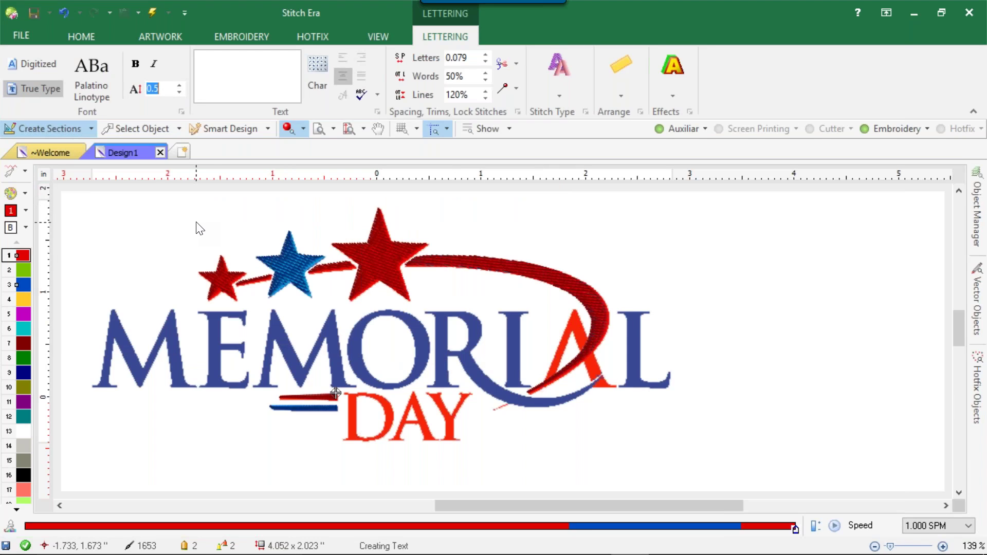
# - Set the letter height to 0.8 in and enter MEMORI as the lettering text
pyautogui.write('0.80')
pyautogui.press('BackSpace')
pyautogui.click(248, 67)
pyautogui.write('MEM')
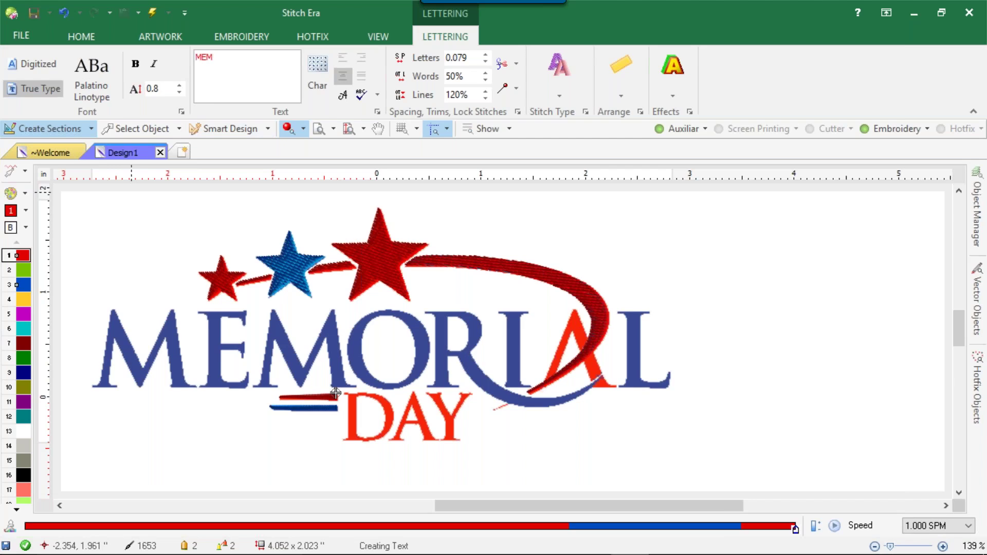
pyautogui.write('ORI')
# - Assign blue thread colour 3 to the MEMORI text and generate the lettering in the design
pyautogui.moveTo(229, 55); pyautogui.dragTo(197, 57)
pyautogui.click(18, 287)
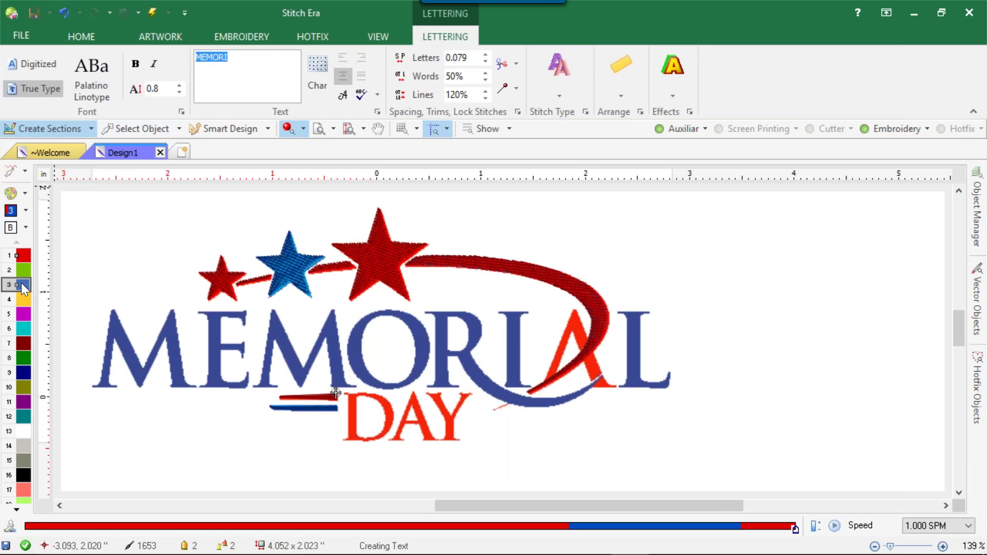
pyautogui.click(230, 58)
pyautogui.press('Return')
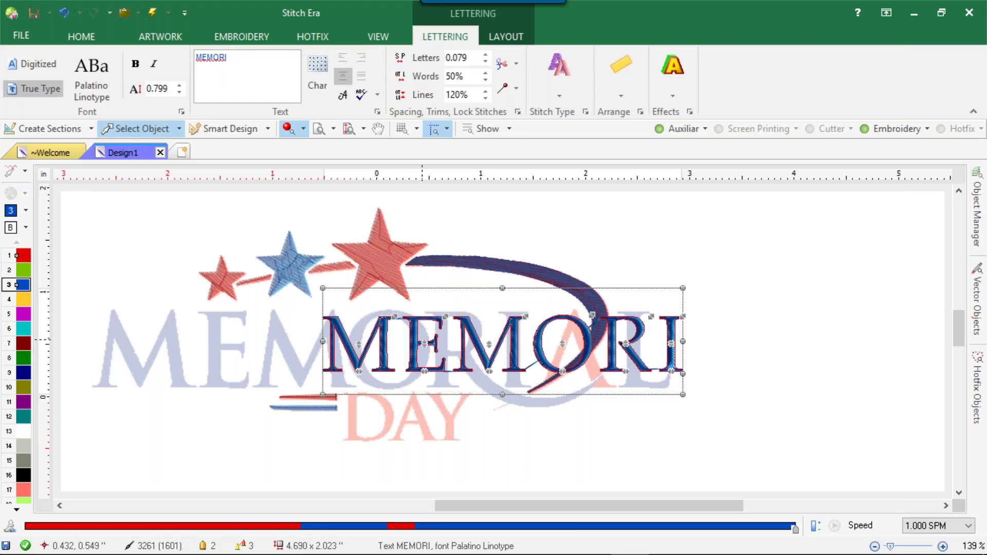
# - Move the MEMORI lettering over the matching artwork letters and scale its width and height to fit them
pyautogui.moveTo(414, 338); pyautogui.dragTo(200, 333)
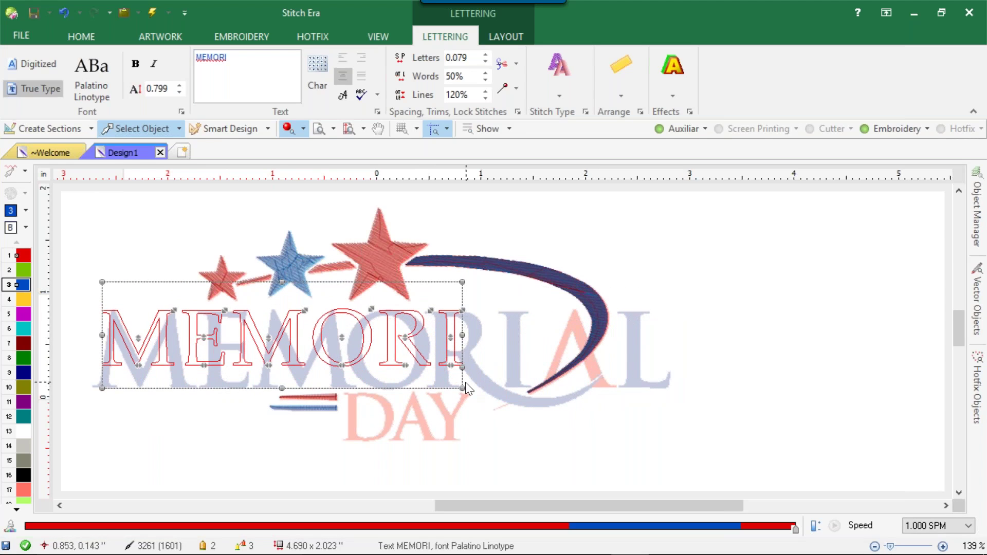
pyautogui.moveTo(462, 389); pyautogui.dragTo(525, 425)
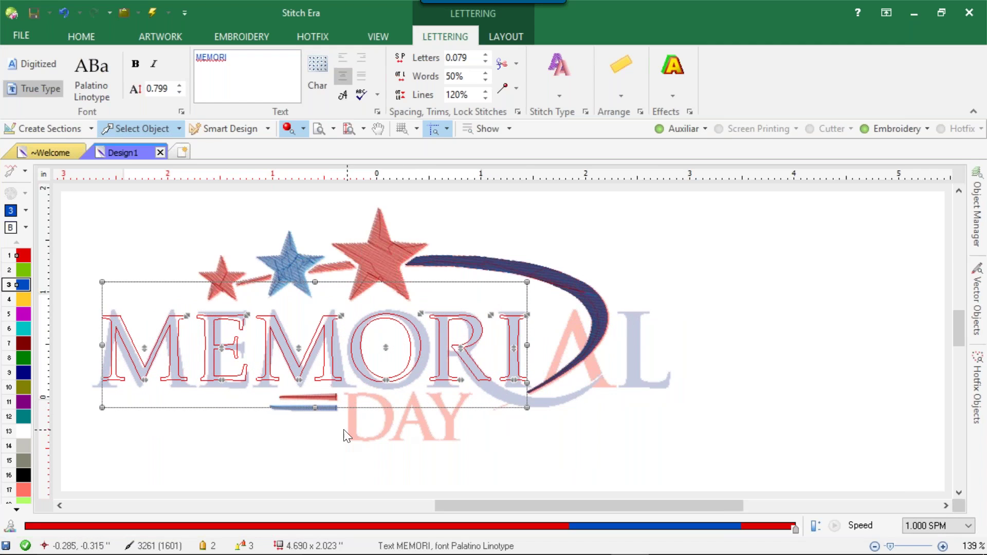
pyautogui.moveTo(315, 407); pyautogui.dragTo(315, 416)
pyautogui.moveTo(315, 281); pyautogui.dragTo(317, 276)
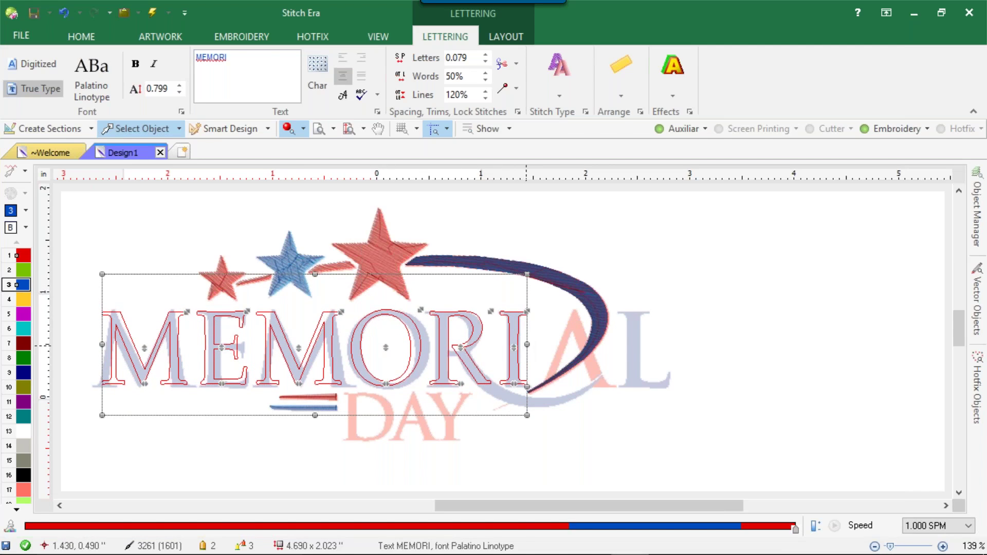
pyautogui.moveTo(526, 345); pyautogui.dragTo(525, 345)
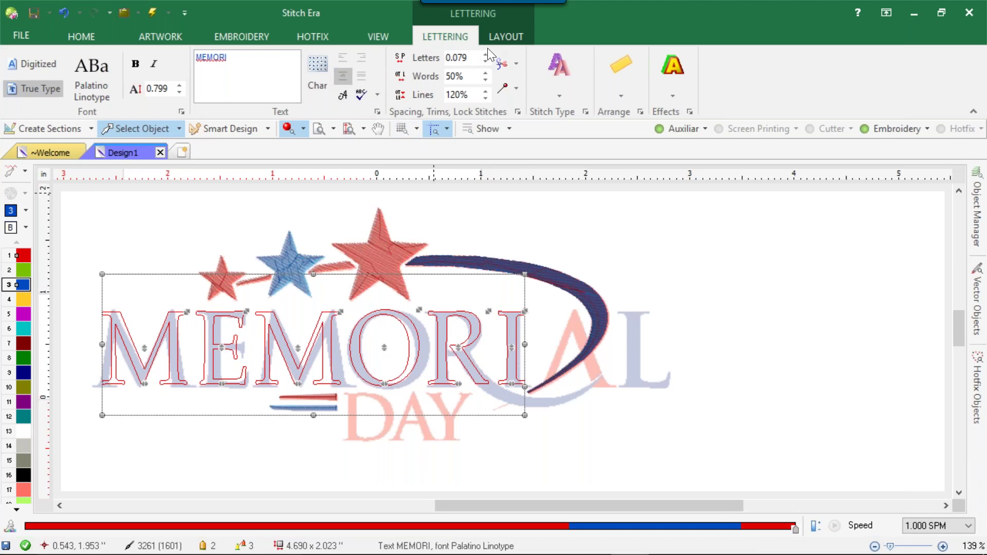
pyautogui.click(620, 205)
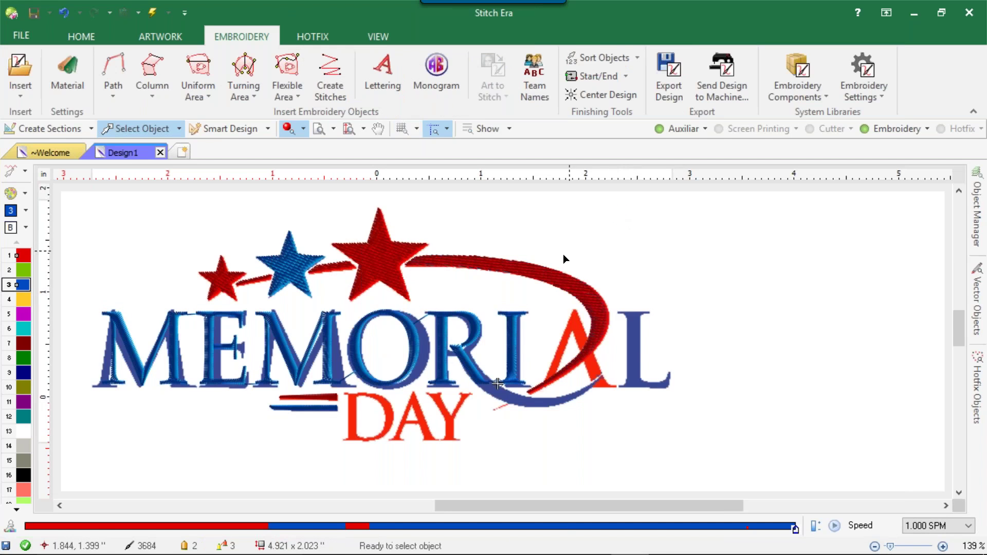
# - Shift the MEMORI lettering into line with the baseline and starting edge of the artwork letters
pyautogui.click(416, 337)
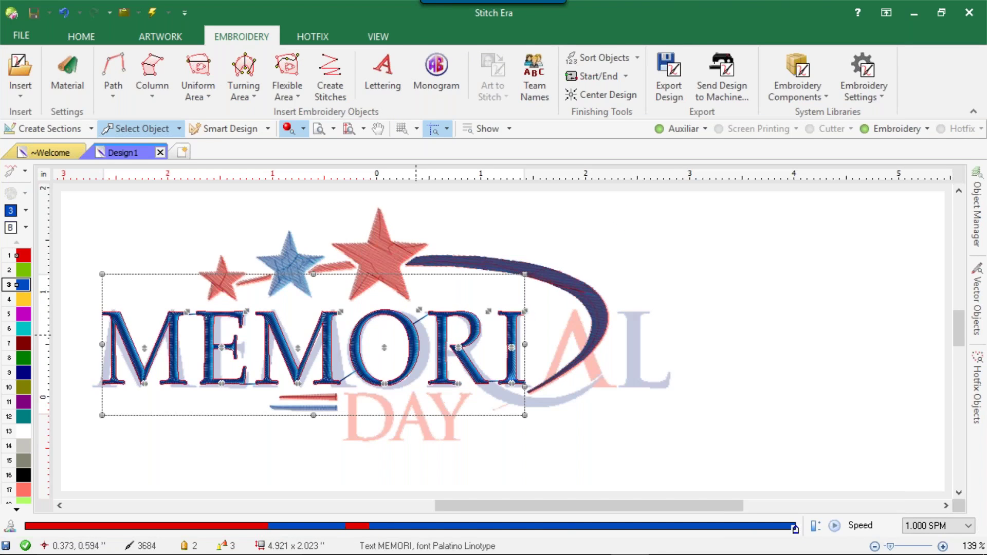
pyautogui.scroll(1, 418, 327)
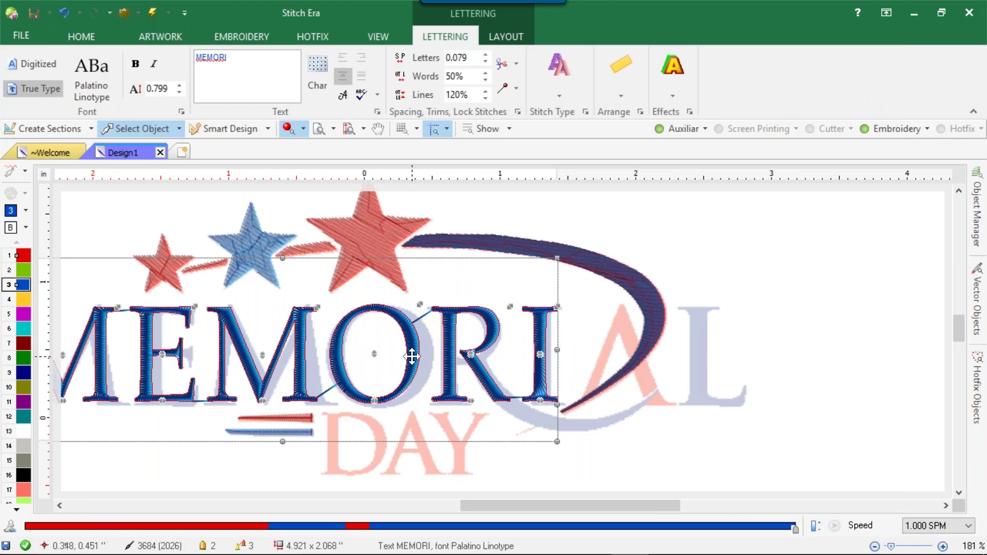
pyautogui.scroll(3, 367, 411)
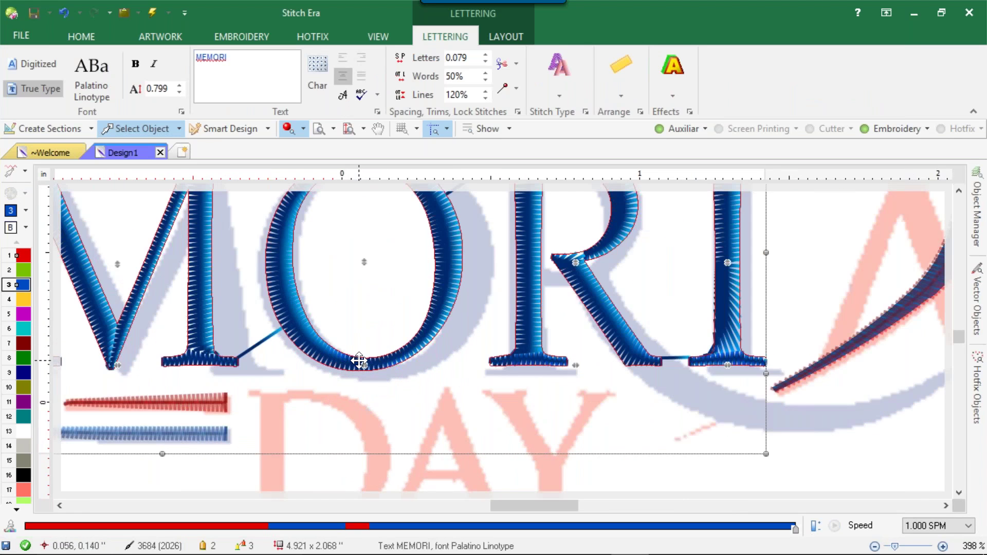
pyautogui.scroll(-1, 369, 364)
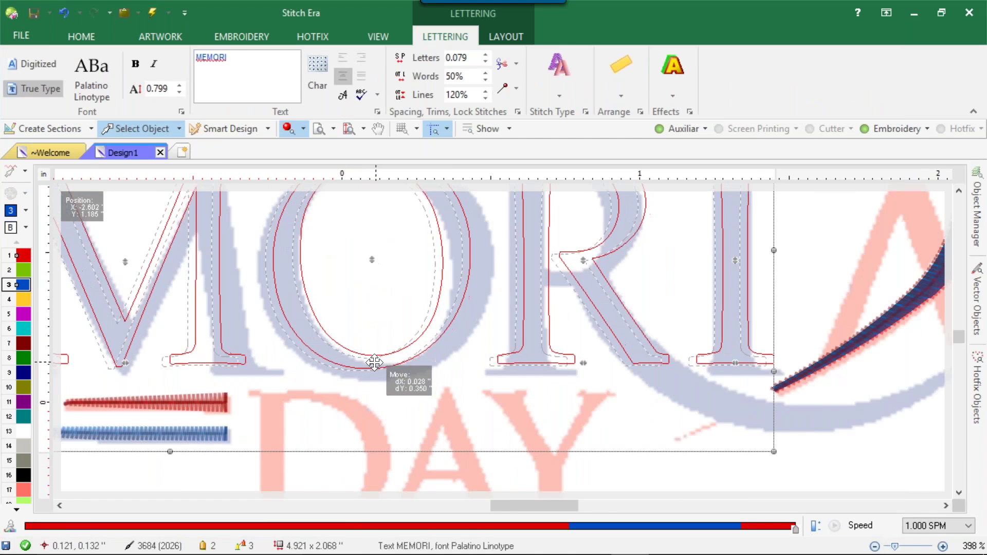
pyautogui.scroll(-3, 378, 365)
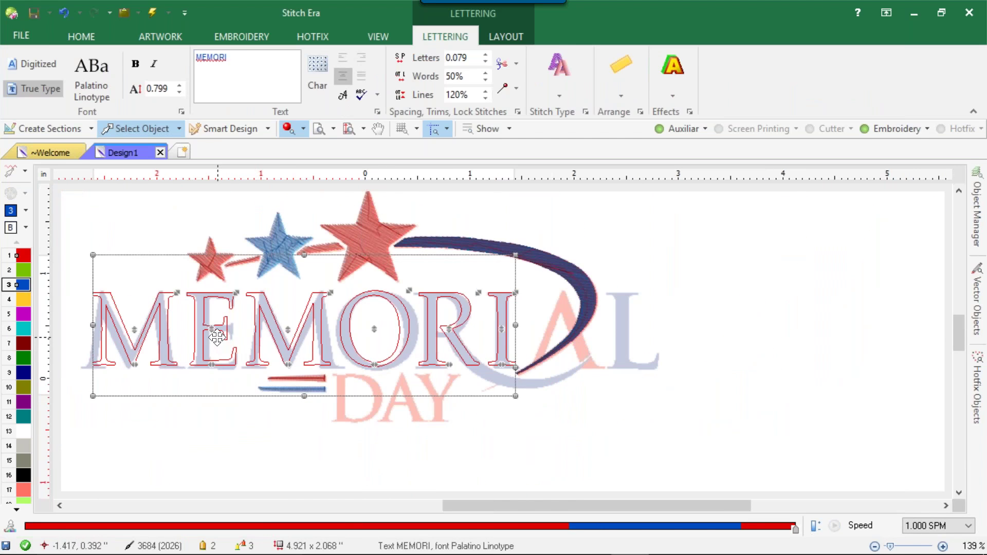
pyautogui.moveTo(216, 340); pyautogui.dragTo(237, 359)
# - Shift the second M, the O, the R and the I of the MEMORI lettering sideways towards their matching artwork letters
pyautogui.scroll(2, 199, 376)
pyautogui.scroll(2, 199, 376)
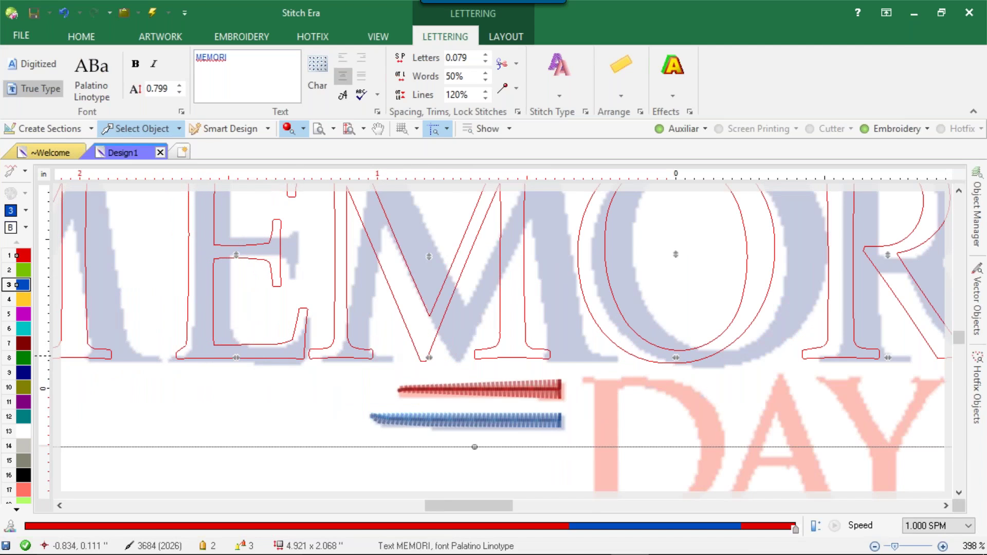
pyautogui.moveTo(432, 357); pyautogui.dragTo(460, 353)
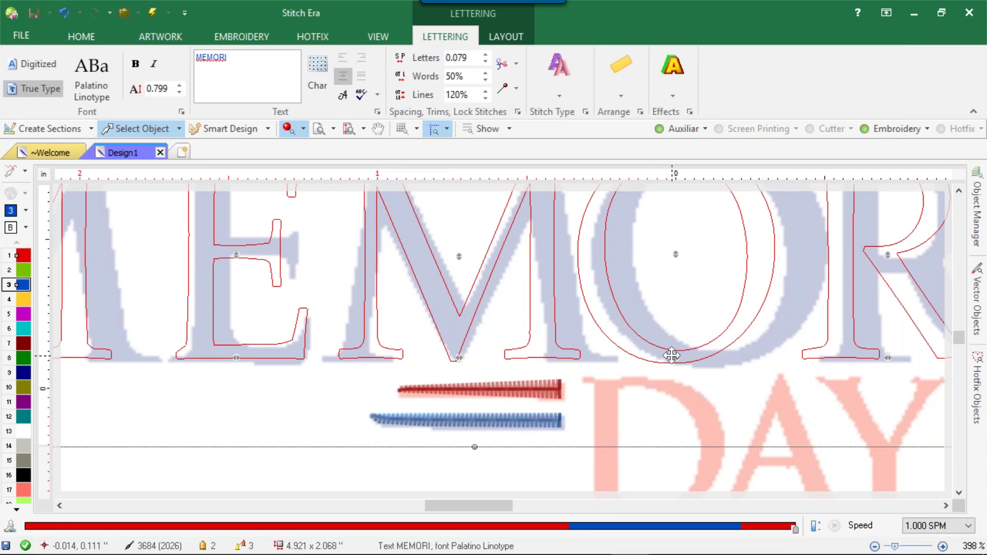
pyautogui.moveTo(675, 357); pyautogui.dragTo(707, 355)
pyautogui.press('0')
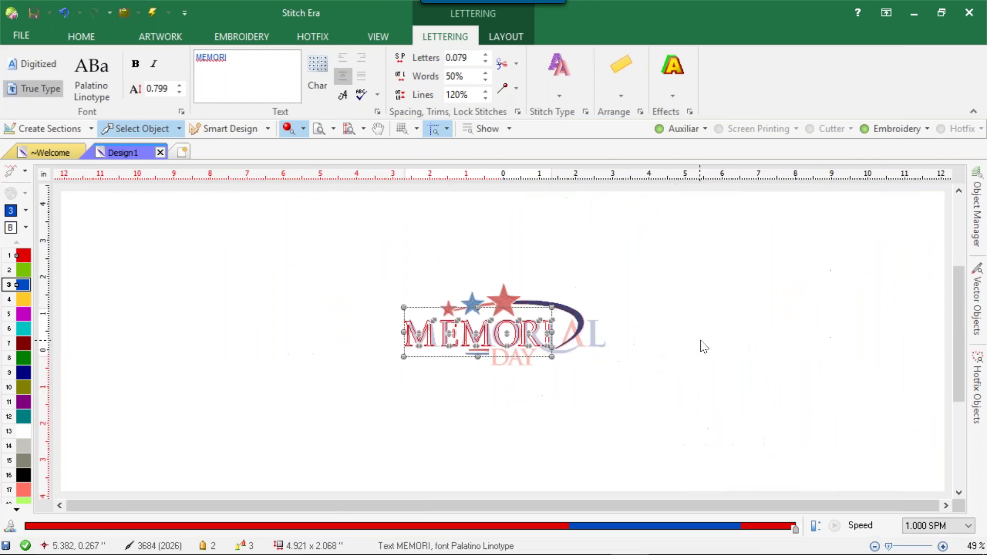
pyautogui.scroll(5, 517, 384)
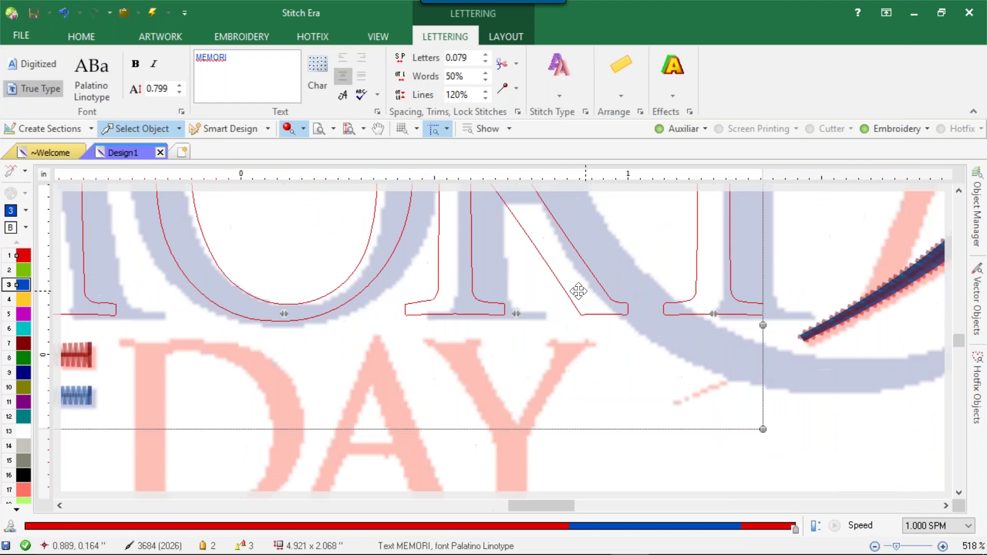
pyautogui.moveTo(515, 316); pyautogui.dragTo(553, 308)
pyautogui.scroll(-3, 606, 308)
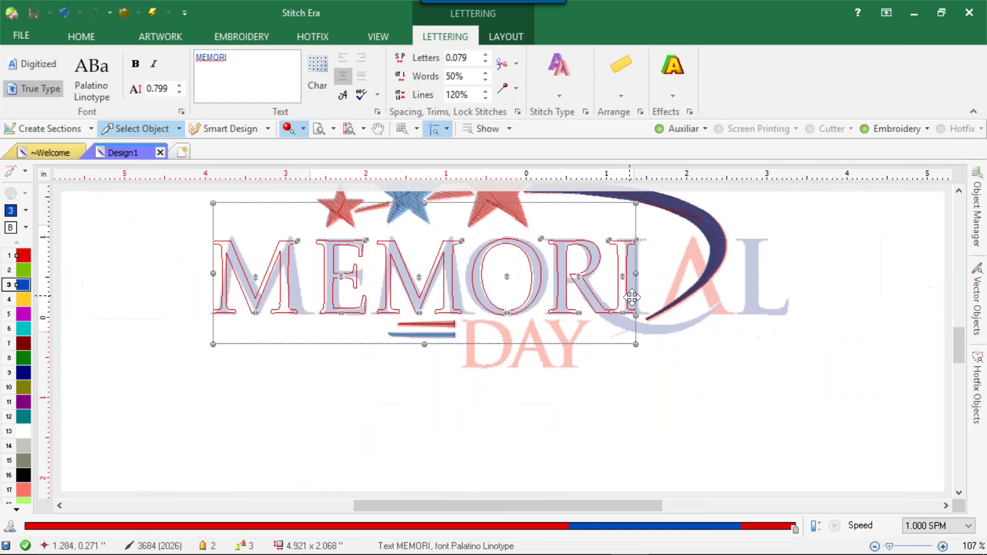
pyautogui.scroll(5, 634, 311)
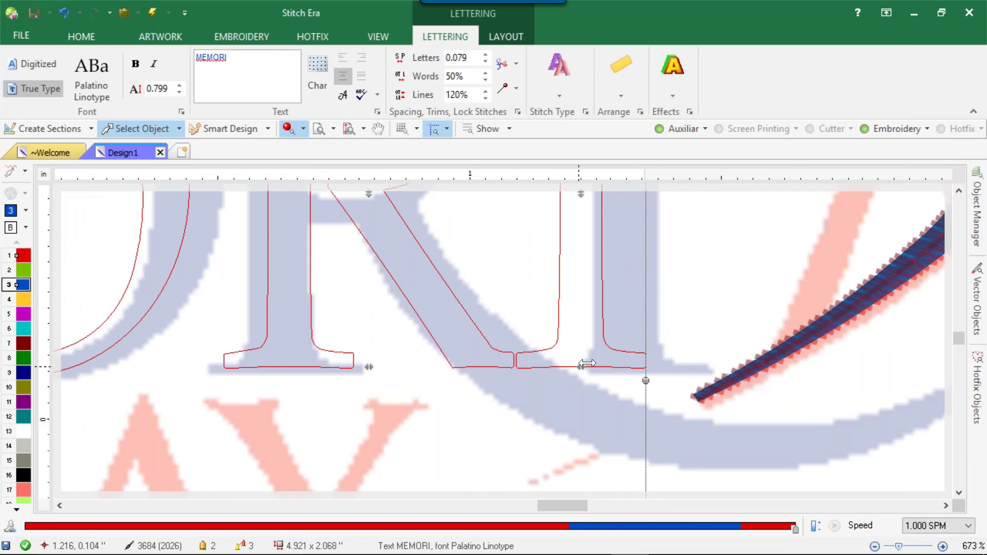
pyautogui.moveTo(627, 357); pyautogui.dragTo(632, 356)
pyautogui.scroll(-5, 632, 356)
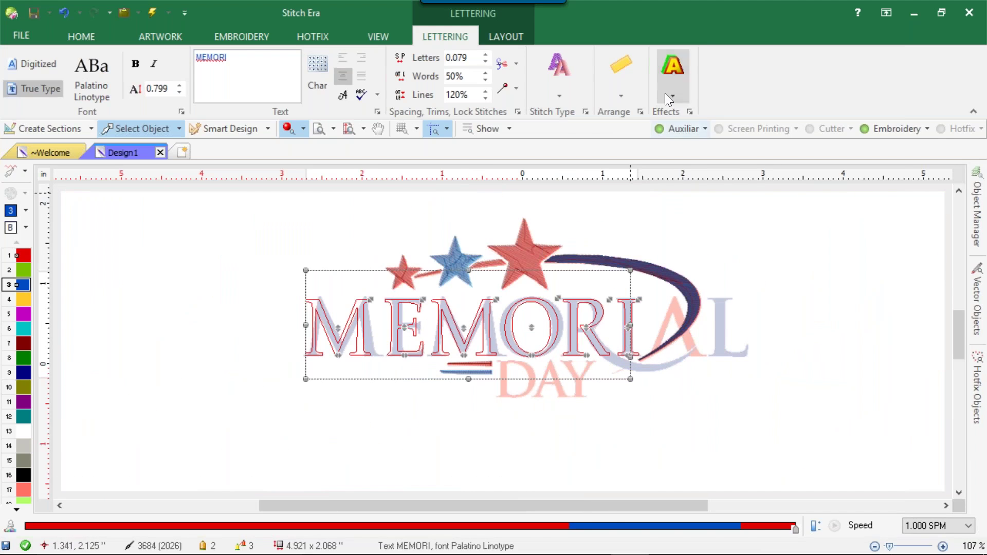
# - Open the stitch settings of the MEMORI lettering and set its zig-zag fill density to 5.50 lines/mm
pyautogui.click(586, 112)
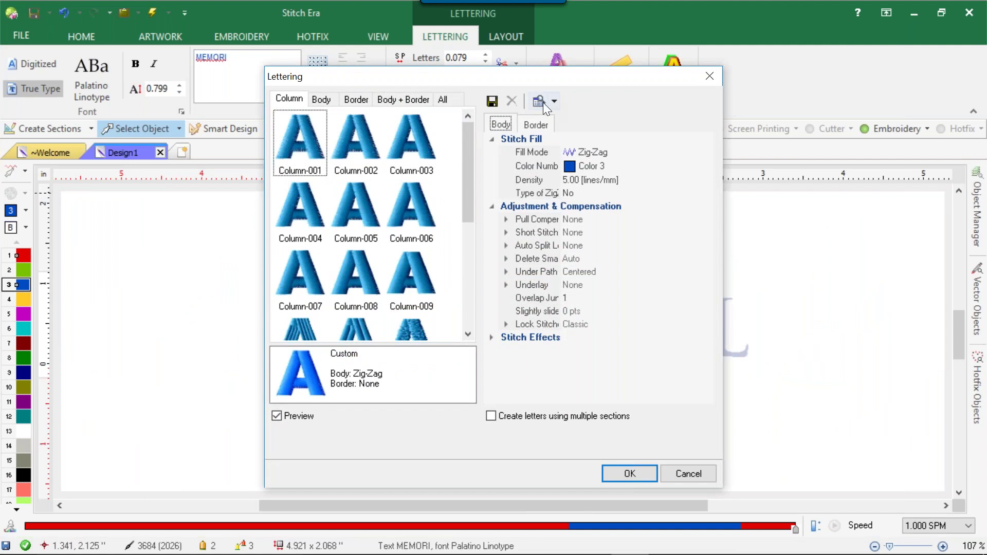
pyautogui.moveTo(558, 81); pyautogui.dragTo(815, 16)
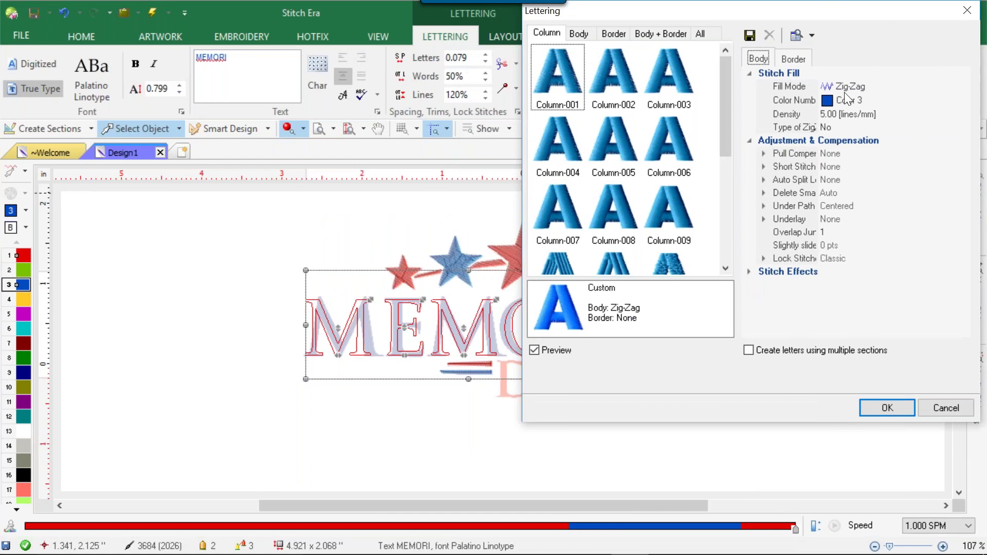
pyautogui.click(829, 114)
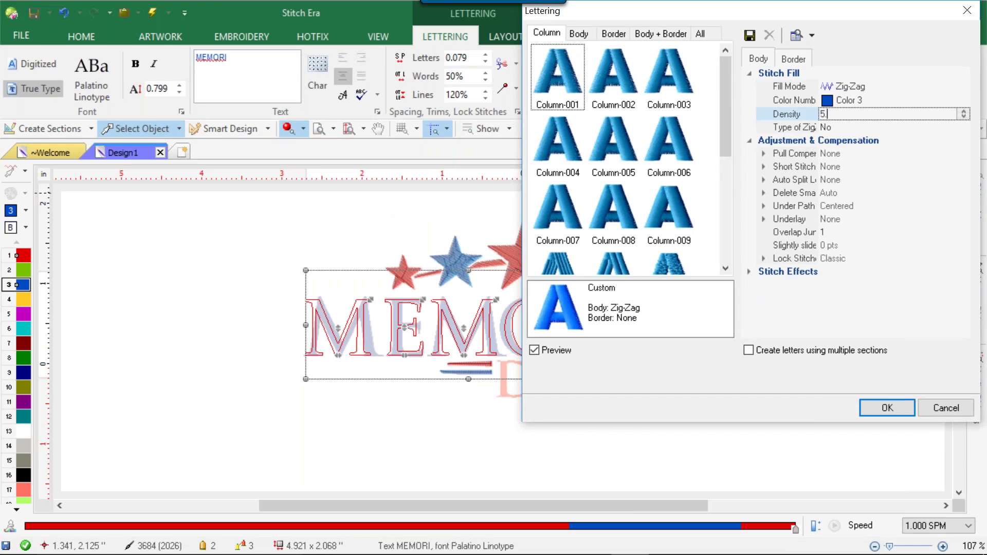
pyautogui.press('Return')
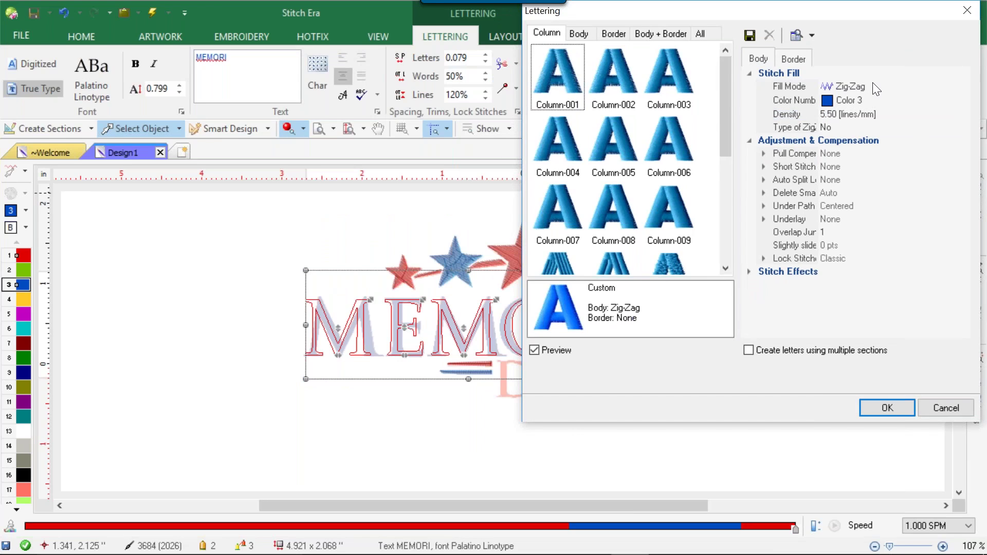
# - Set the MEMORI lettering's pull compensation to Proportional with a value of 25
pyautogui.click(765, 153)
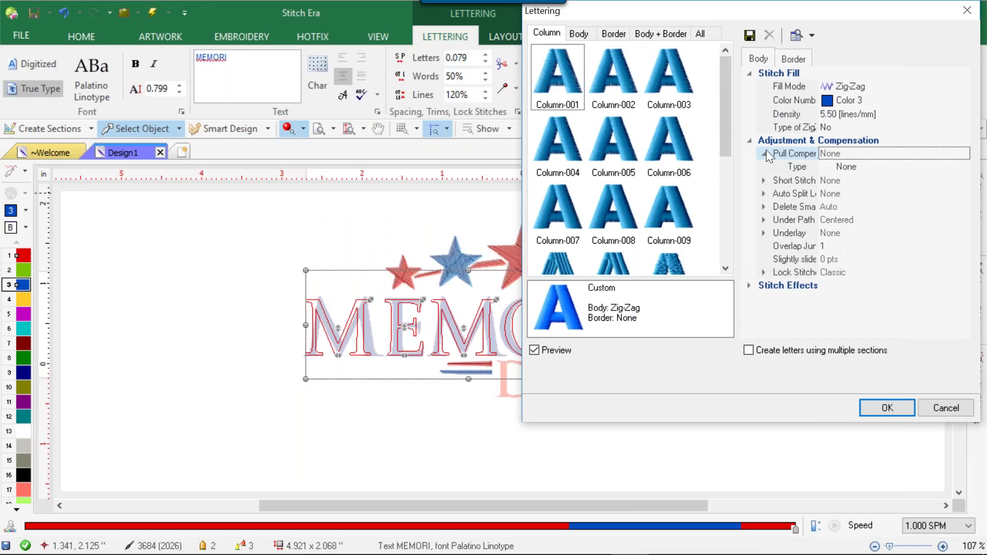
pyautogui.click(890, 165)
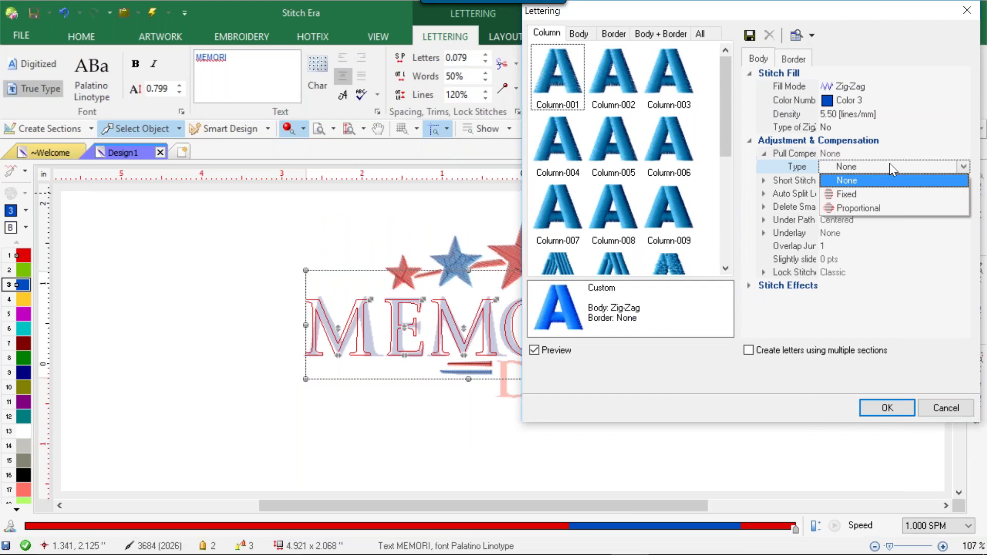
pyautogui.click(872, 208)
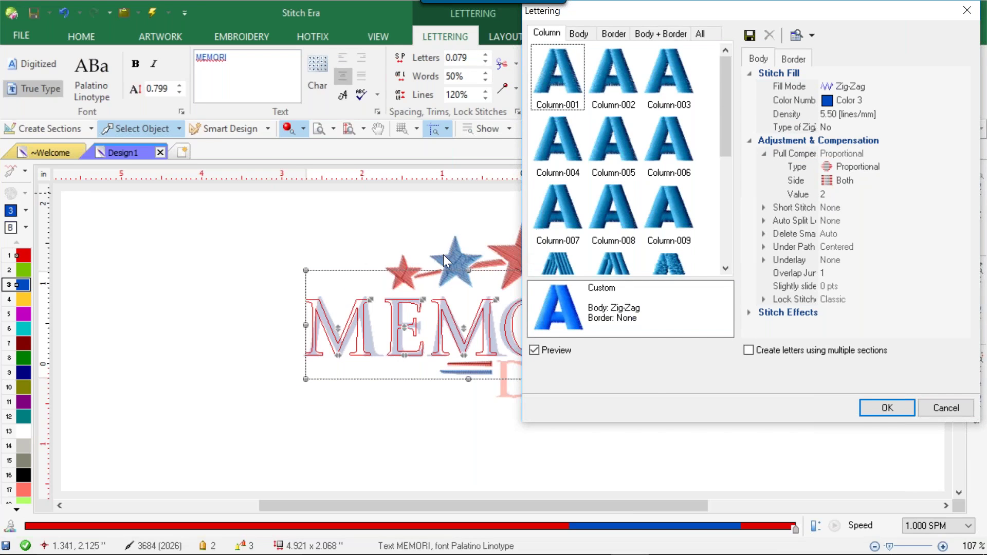
pyautogui.click(855, 195)
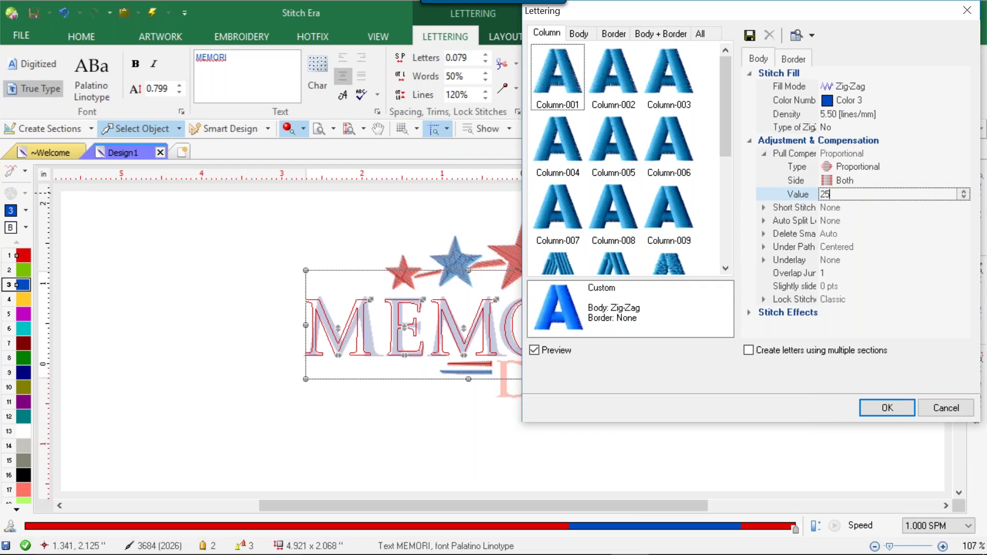
pyautogui.write('25')
pyautogui.press('Return')
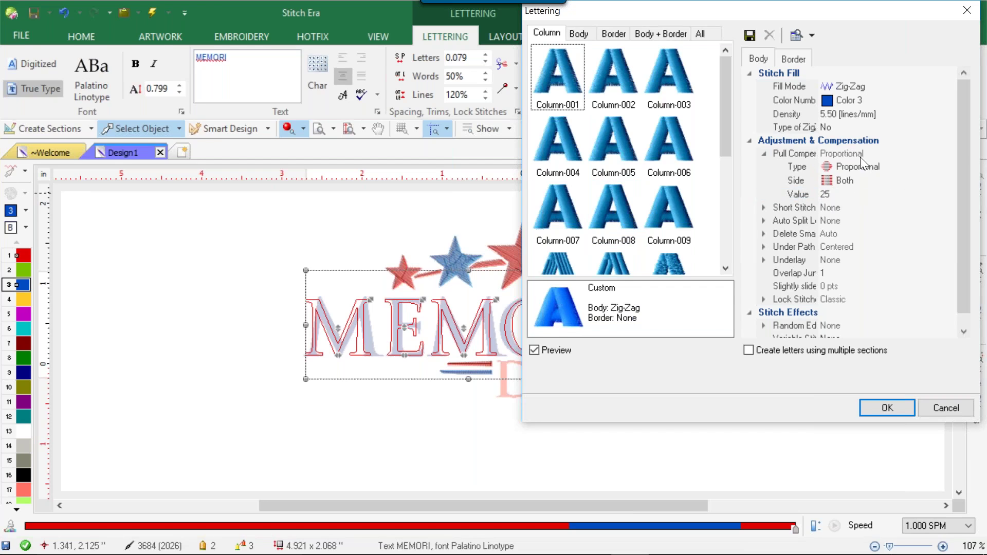
# - Set the lettering's underlay fill mode to Zig-Zag and apply the stitch settings to MEMORI
pyautogui.moveTo(847, 10); pyautogui.dragTo(617, 46)
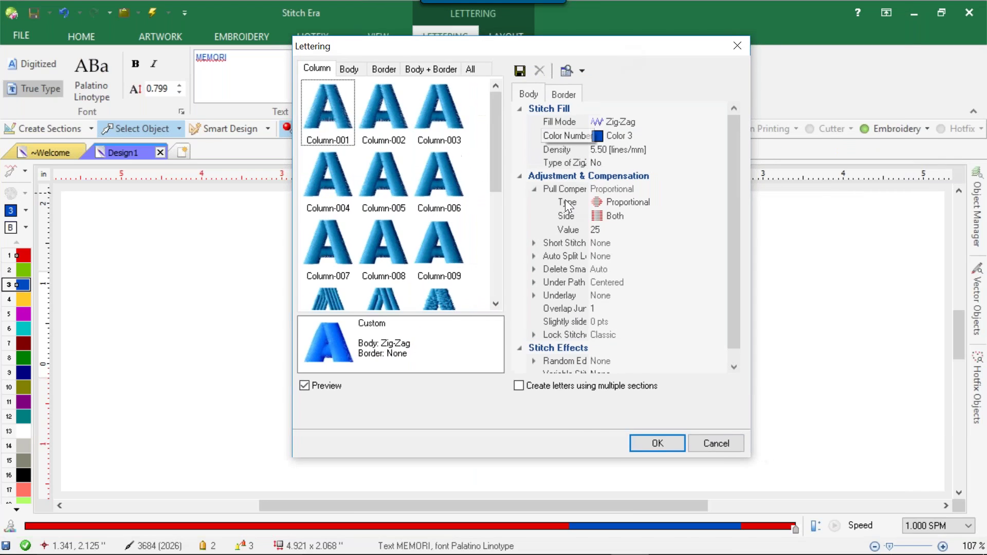
pyautogui.click(534, 297)
pyautogui.click(625, 269)
pyautogui.click(624, 270)
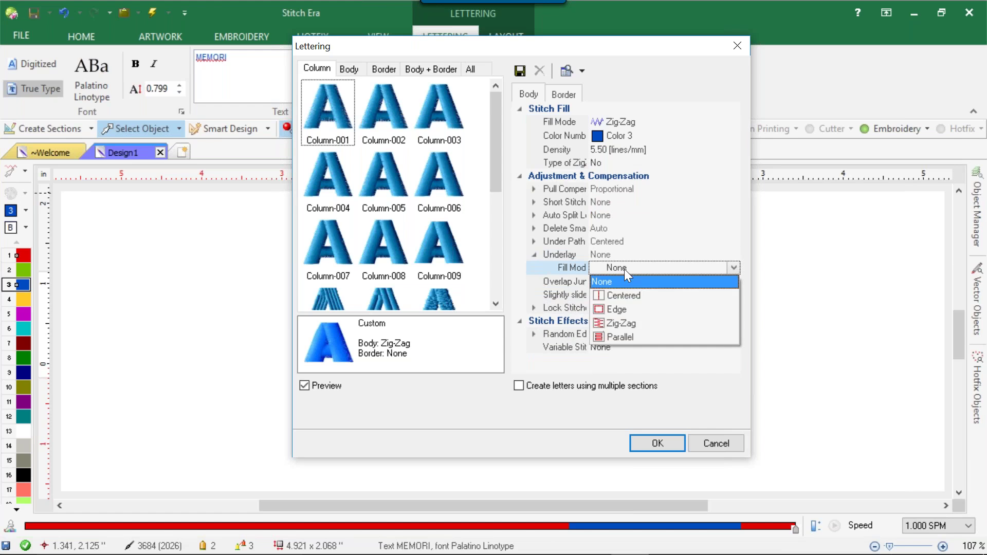
pyautogui.click(628, 322)
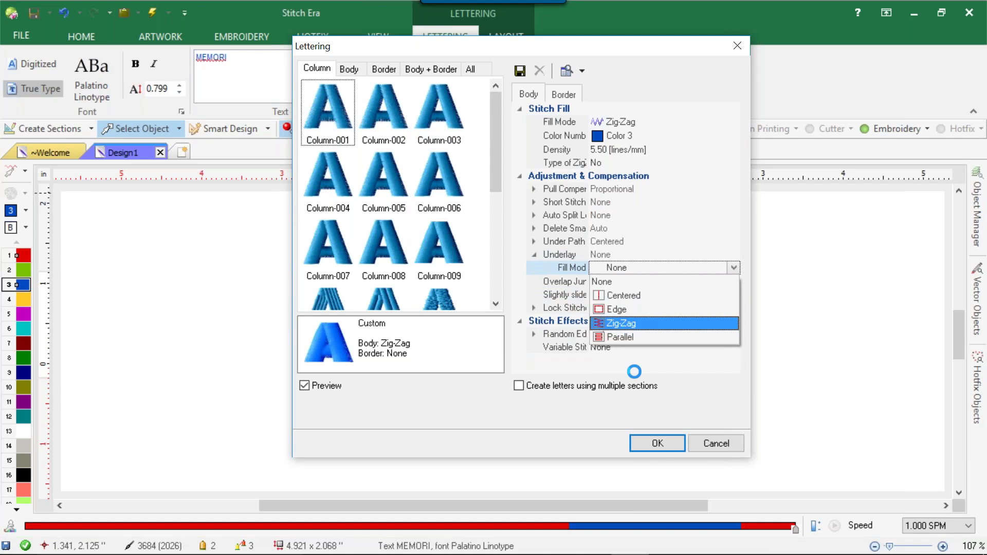
pyautogui.click(657, 443)
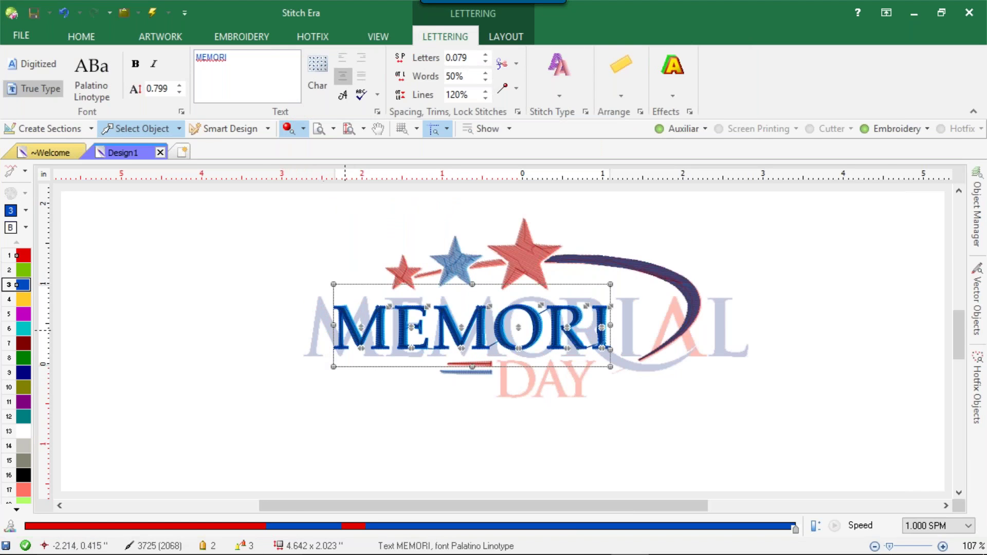
# - Stretch the MEMORI lettering's width and height until it covers the matching artwork letters
pyautogui.scroll(4, 342, 321)
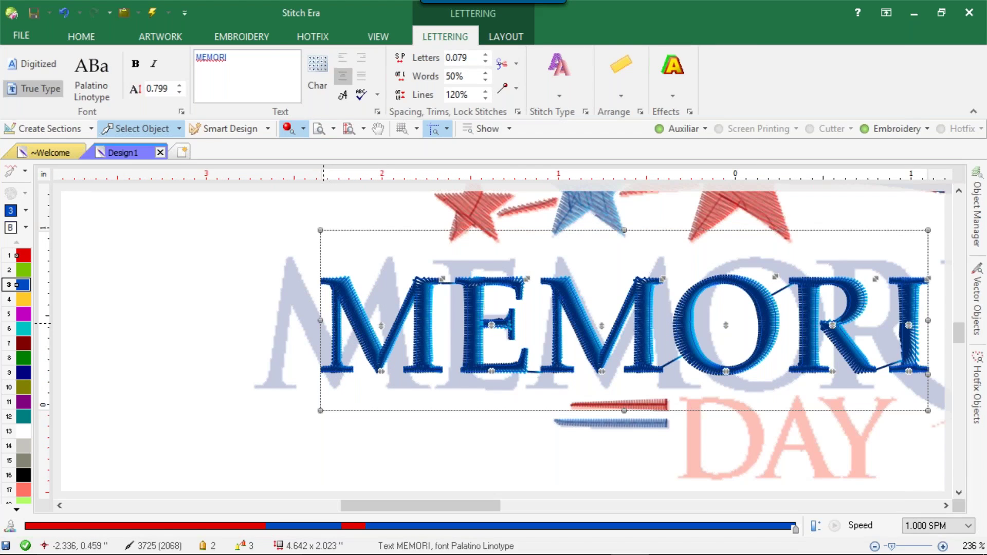
pyautogui.moveTo(321, 323); pyautogui.dragTo(270, 321)
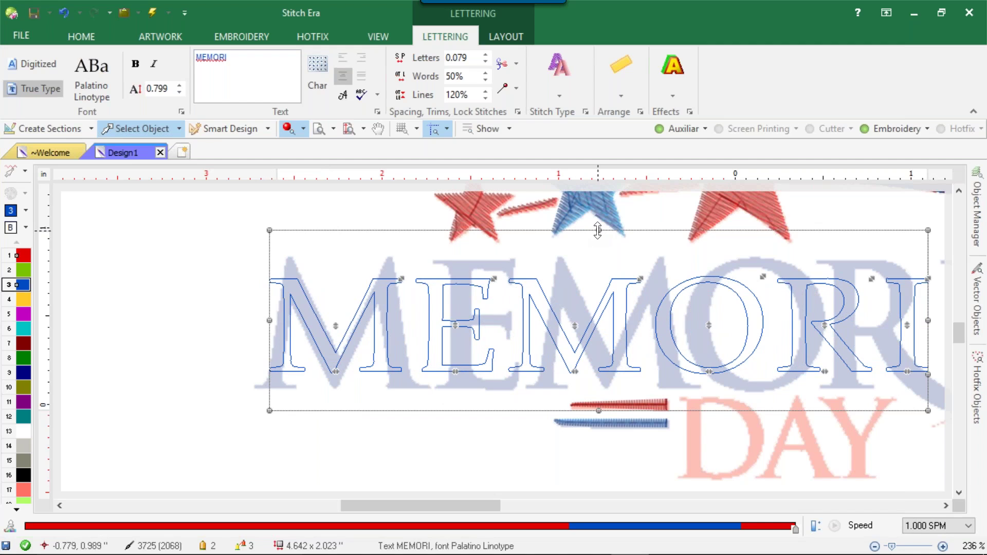
pyautogui.moveTo(596, 231); pyautogui.dragTo(606, 204)
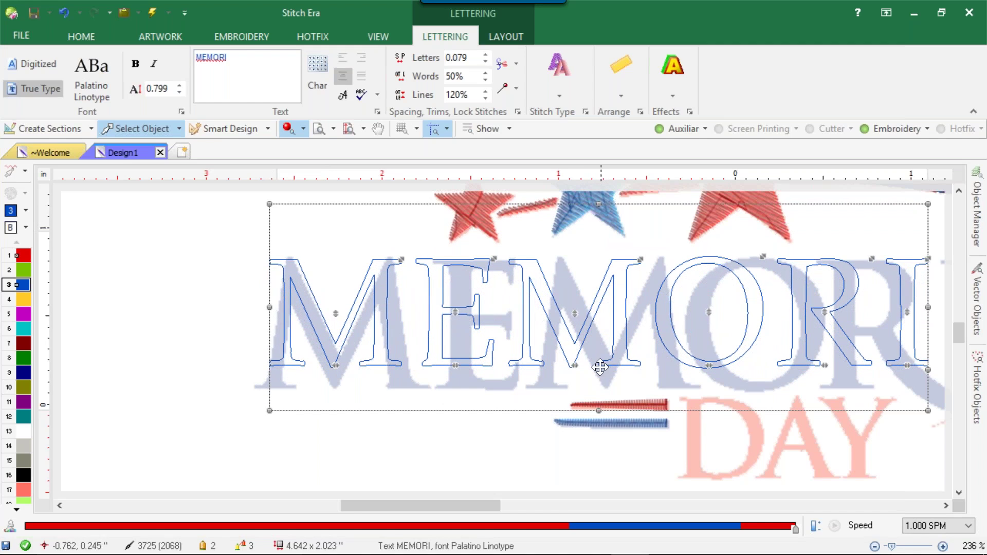
pyautogui.moveTo(601, 412); pyautogui.dragTo(600, 441)
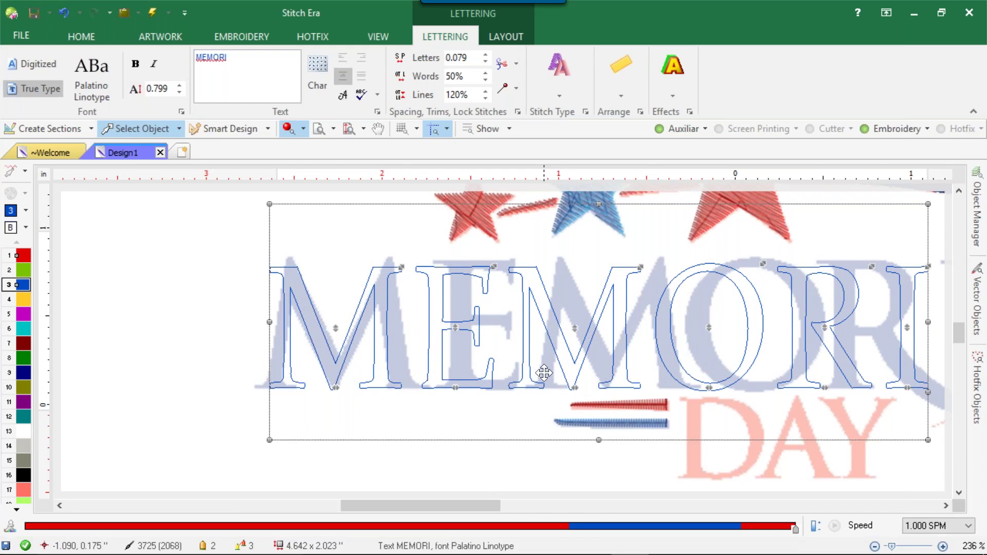
pyautogui.scroll(-3, 545, 373)
pyautogui.scroll(5, 663, 350)
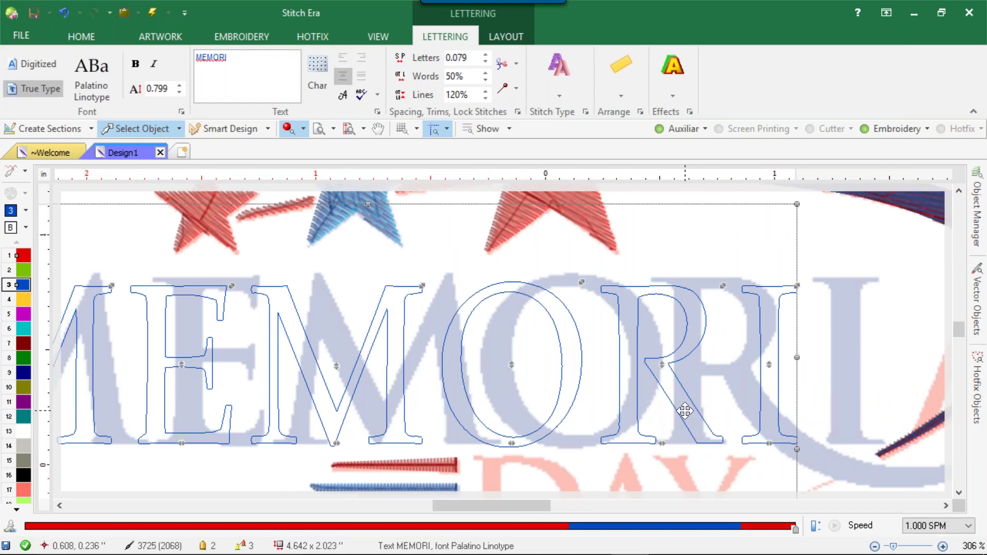
pyautogui.scroll(-4, 686, 409)
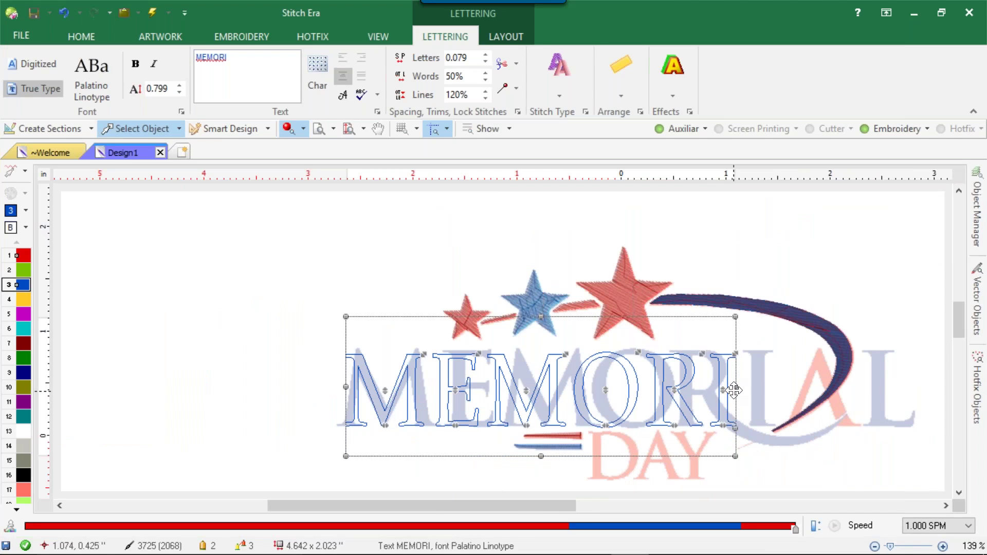
pyautogui.moveTo(735, 387); pyautogui.dragTo(772, 384)
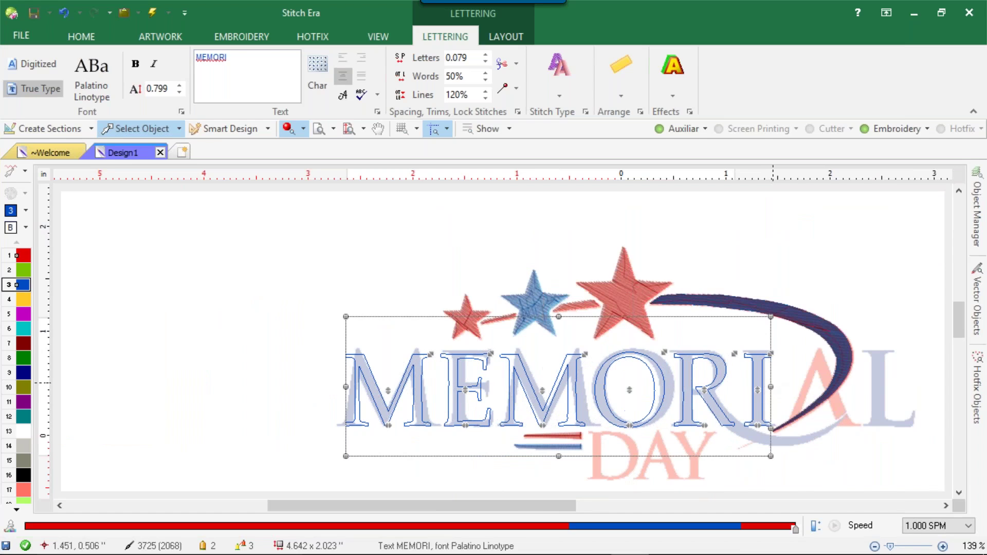
# - Explode the MEMORI lettering into separate characters and widen the first M to fit its artwork letter
pyautogui.rightClick(459, 359)
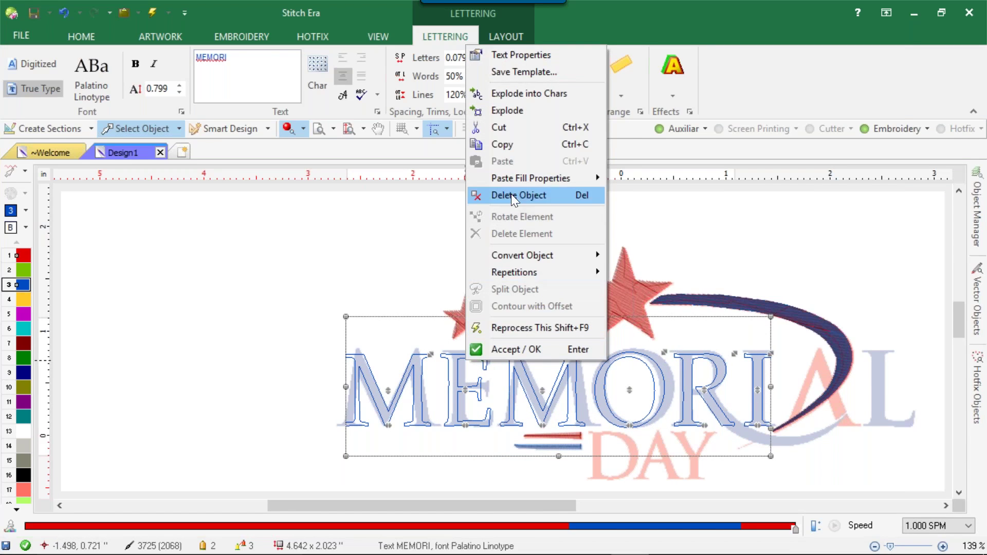
pyautogui.click(524, 93)
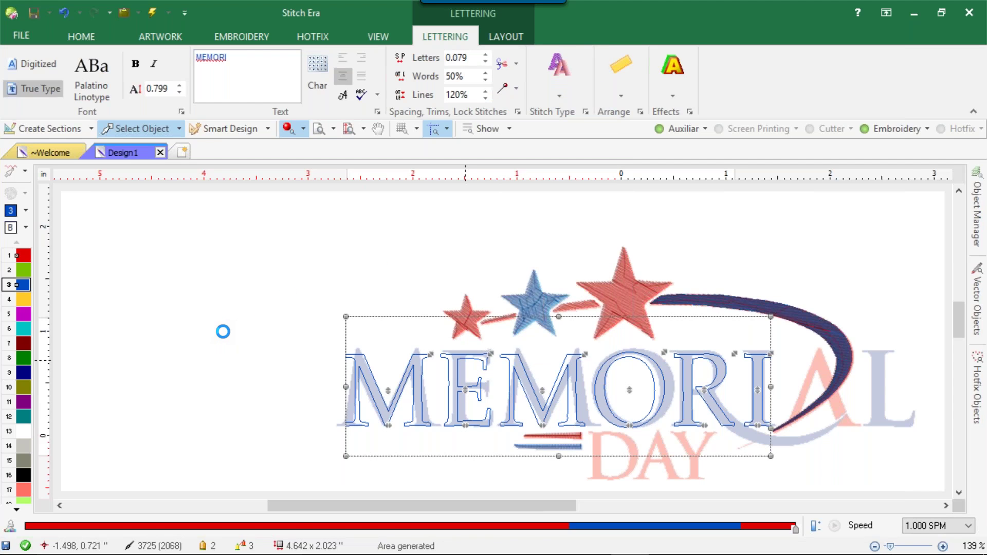
pyautogui.scroll(3, 336, 374)
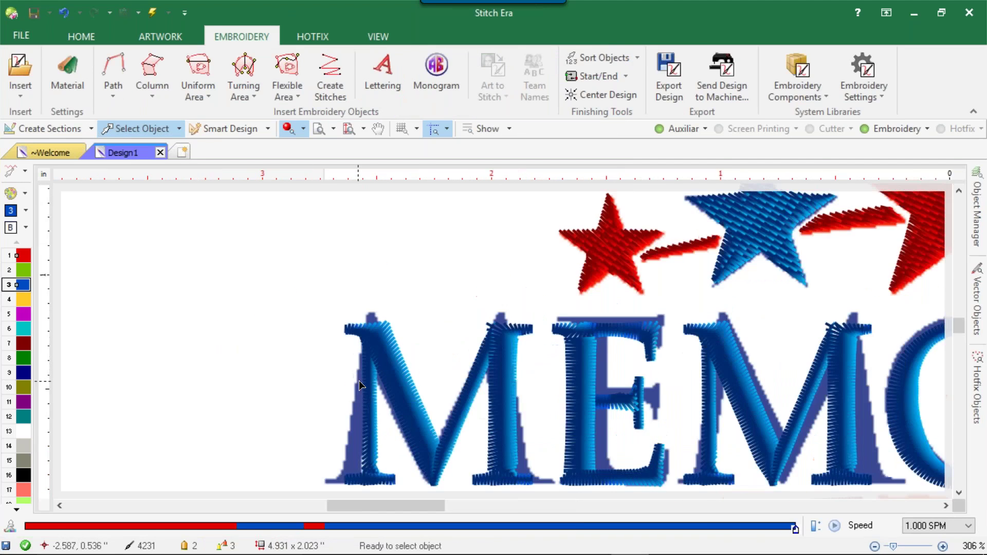
pyautogui.click(390, 375)
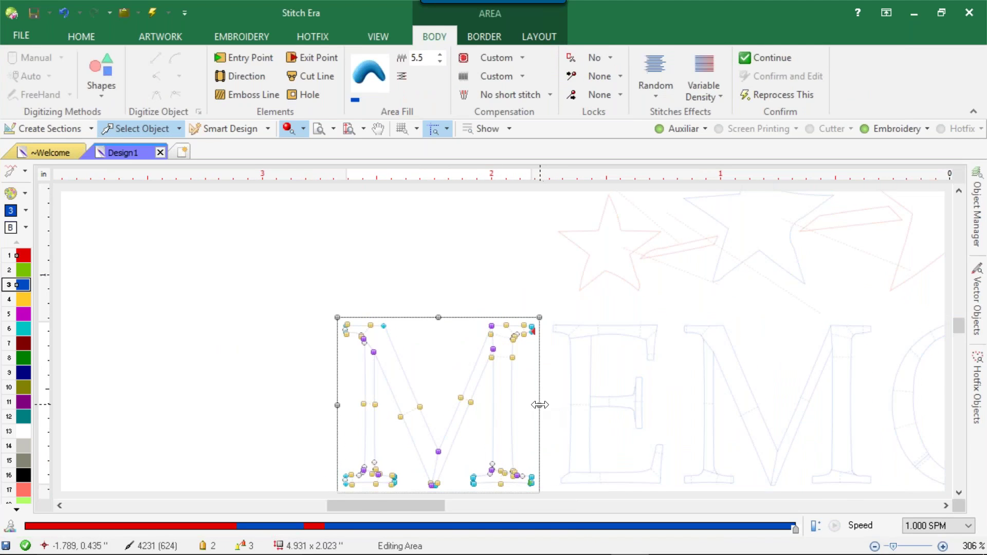
pyautogui.moveTo(539, 404); pyautogui.dragTo(549, 405)
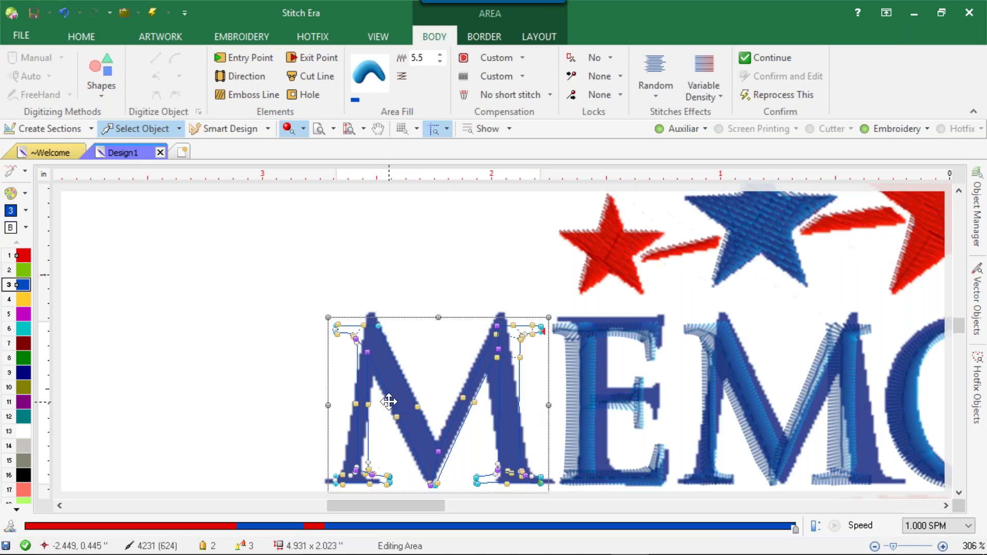
pyautogui.click(168, 387)
# - Resize the E of MEMORI, adjusting both its sides and its upper edge to fit the matching artwork letter
pyautogui.click(576, 409)
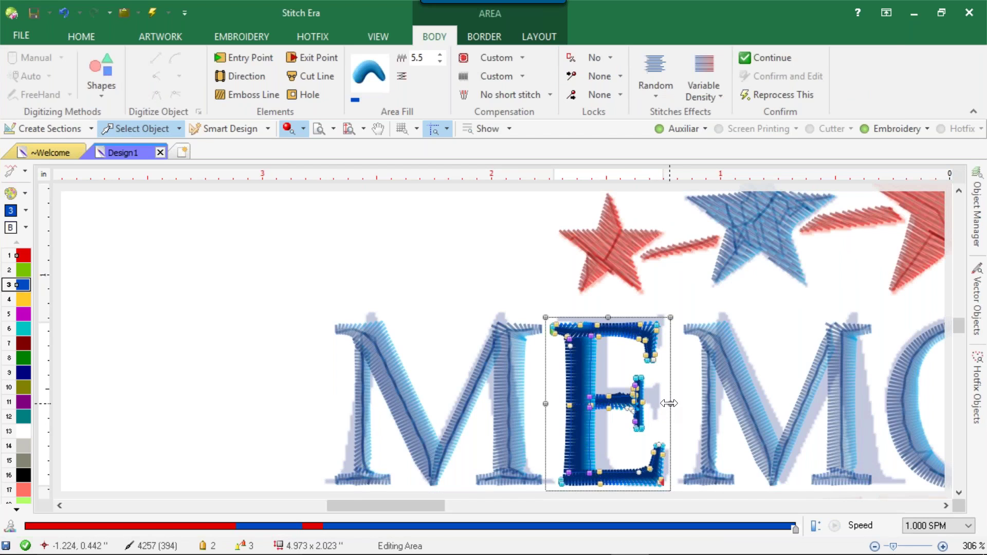
pyautogui.moveTo(670, 404); pyautogui.dragTo(680, 403)
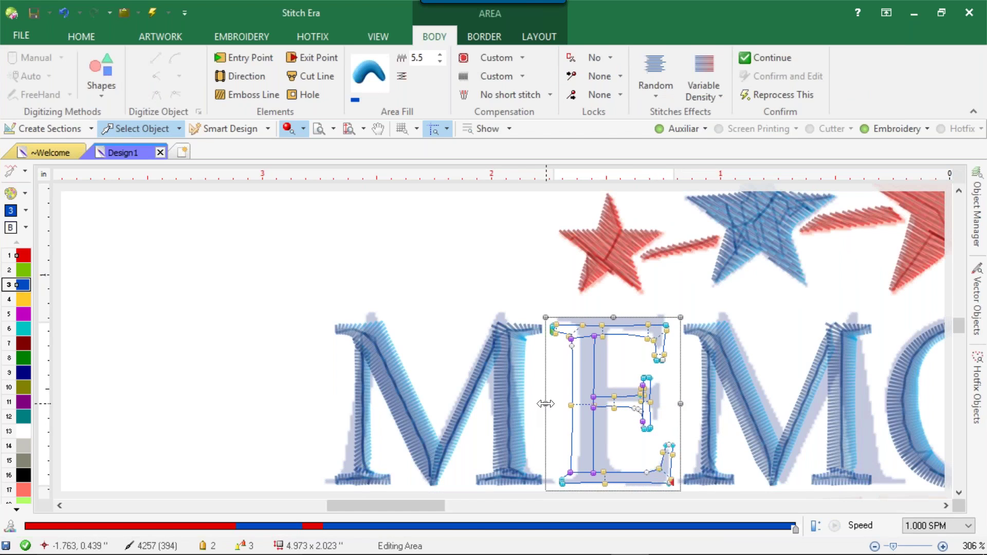
pyautogui.moveTo(546, 404); pyautogui.dragTo(554, 403)
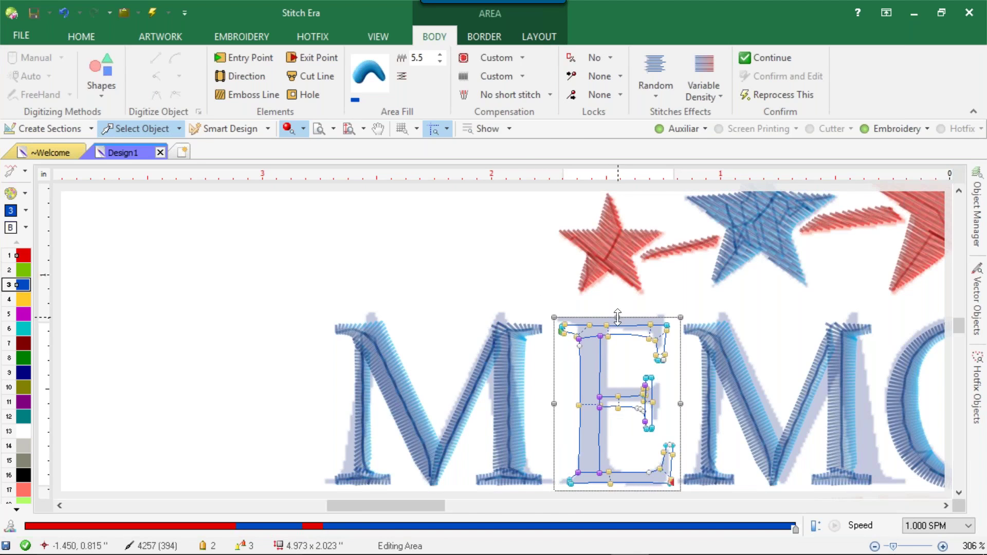
pyautogui.moveTo(618, 317); pyautogui.dragTo(620, 311)
# - Widen the second M of MEMORI and raise its upper edge to fit the matching artwork letter
pyautogui.scroll(-5, 526, 375)
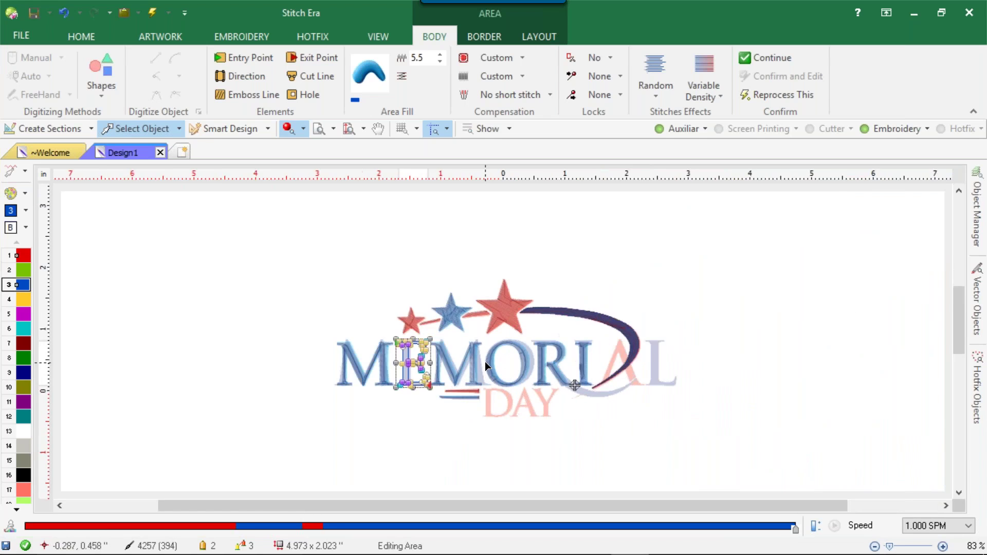
pyautogui.scroll(5, 485, 362)
pyautogui.click(482, 364)
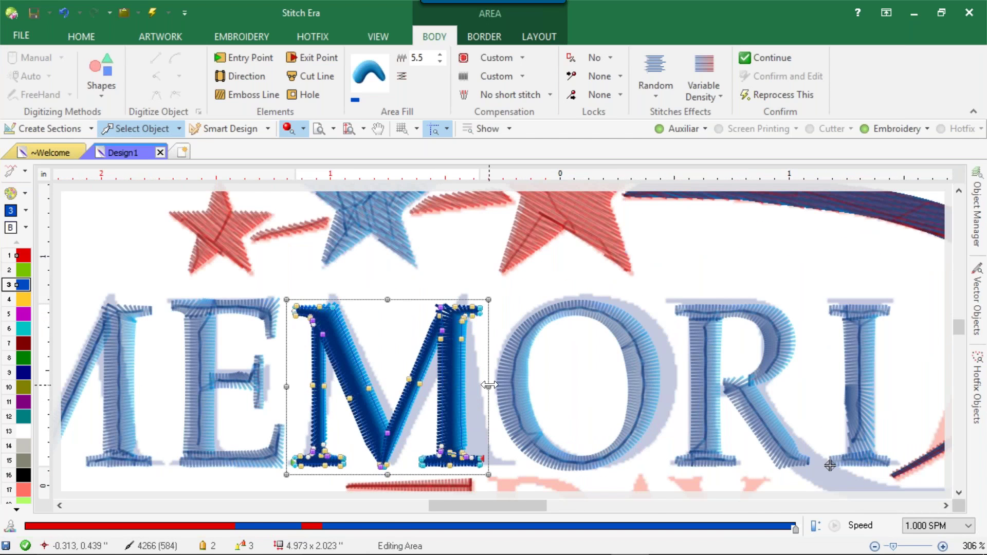
pyautogui.moveTo(489, 386); pyautogui.dragTo(505, 381)
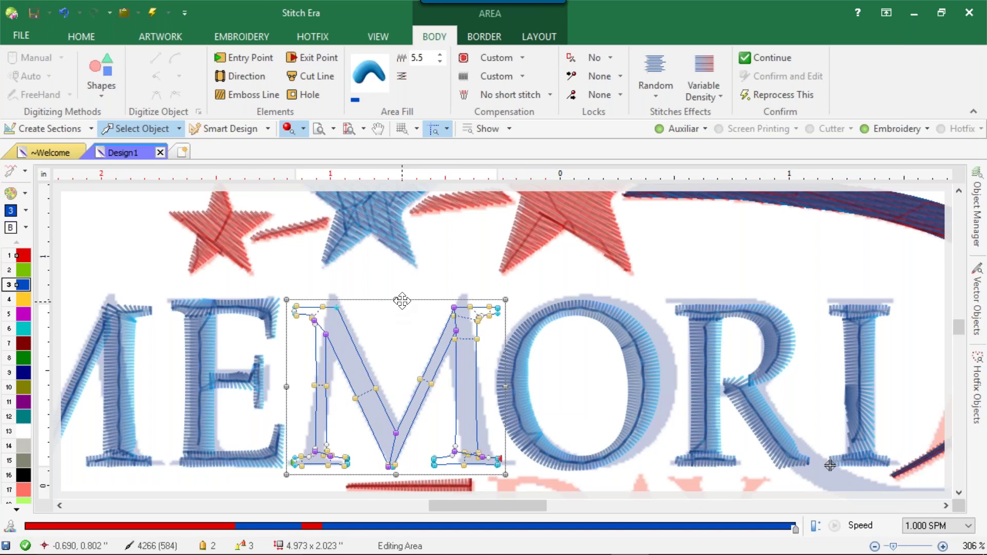
pyautogui.moveTo(400, 299); pyautogui.dragTo(403, 288)
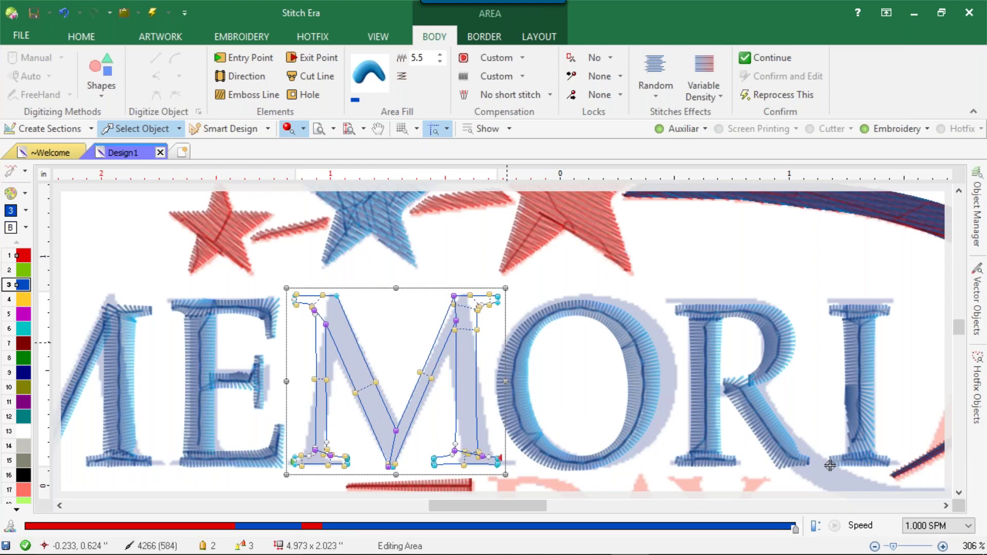
# - Widen the O of MEMORI on both sides and raise its upper edge to cover the artwork letter
pyautogui.click(655, 354)
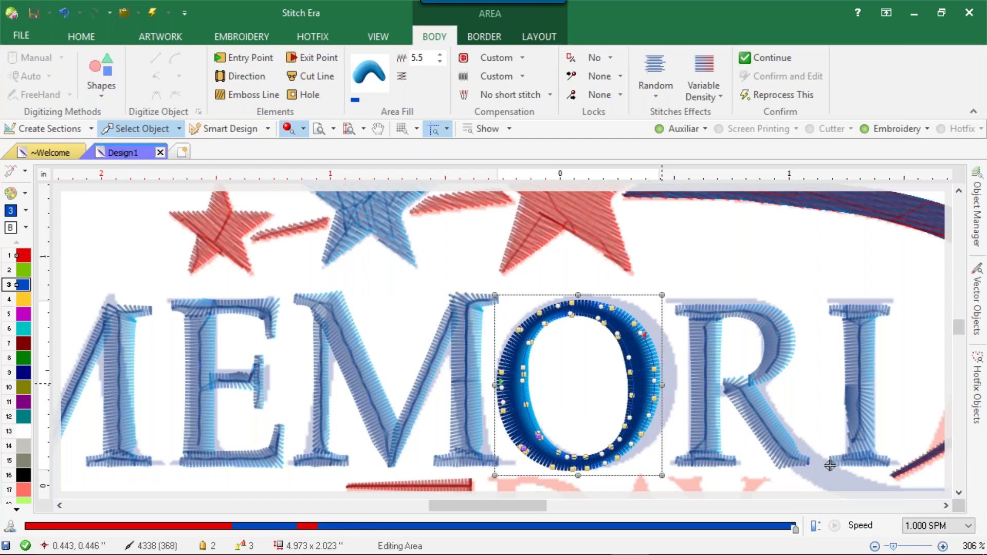
pyautogui.moveTo(661, 384); pyautogui.dragTo(681, 382)
pyautogui.moveTo(663, 384); pyautogui.dragTo(682, 385)
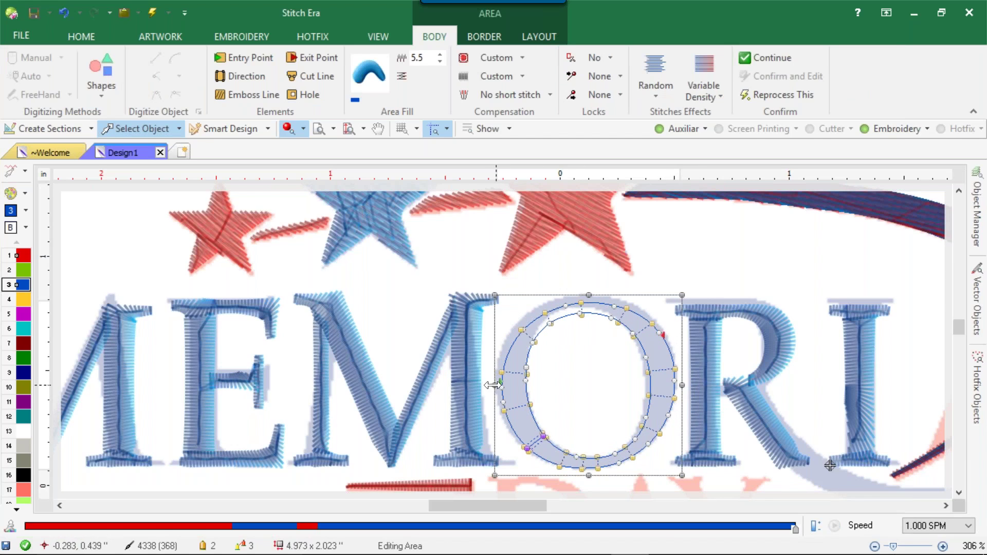
pyautogui.moveTo(494, 385); pyautogui.dragTo(489, 388)
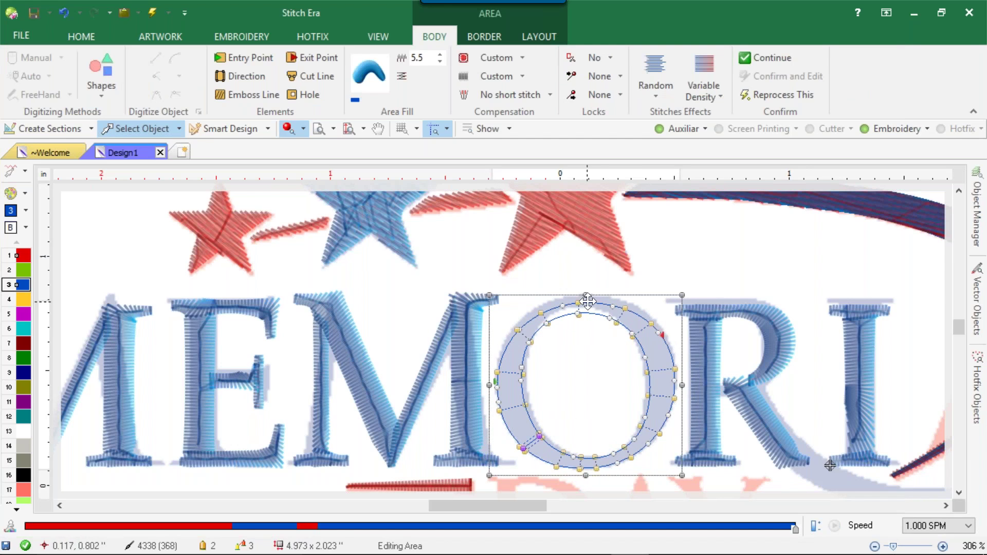
pyautogui.moveTo(587, 297); pyautogui.dragTo(587, 290)
# - Stretch the I and the R of MEMORI upward so their upper edges match the artwork letters
pyautogui.scroll(-4, 623, 308)
pyautogui.scroll(3, 634, 325)
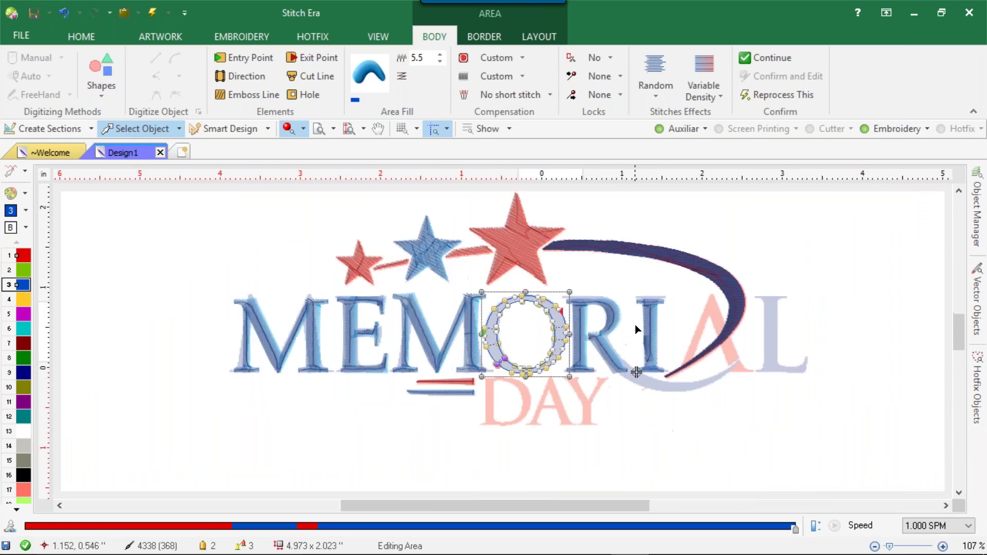
pyautogui.click(638, 329)
pyautogui.scroll(2, 669, 270)
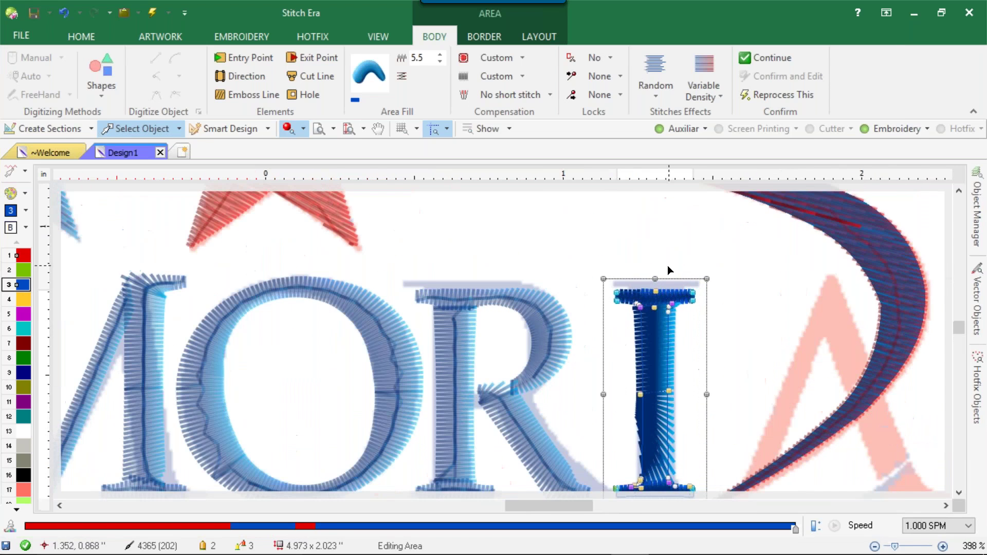
pyautogui.moveTo(655, 273); pyautogui.dragTo(655, 269)
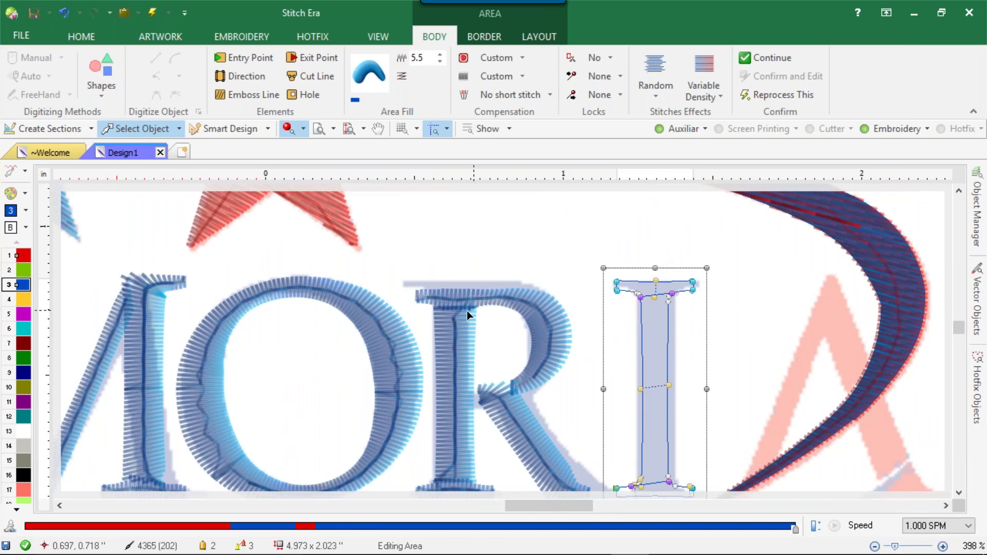
pyautogui.click(470, 313)
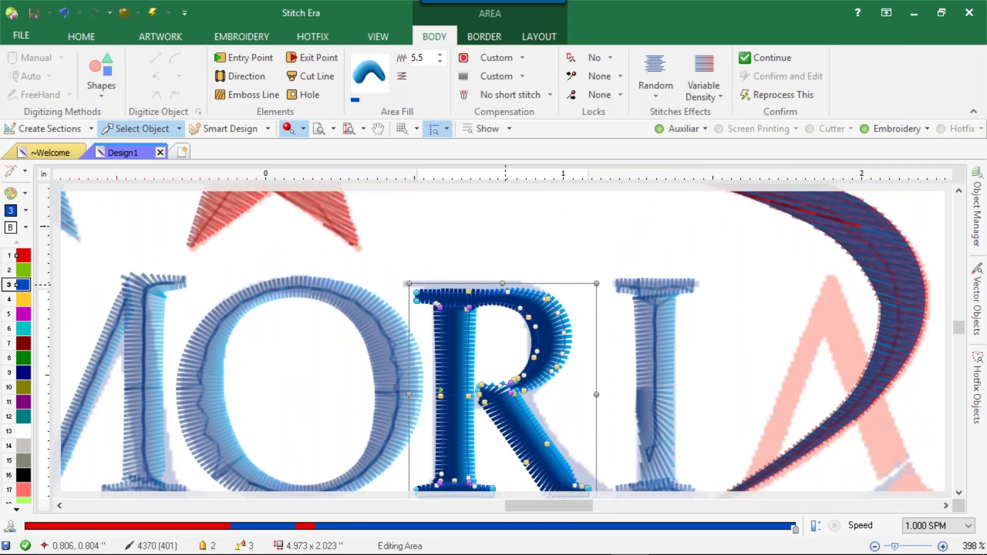
pyautogui.moveTo(502, 284); pyautogui.dragTo(503, 279)
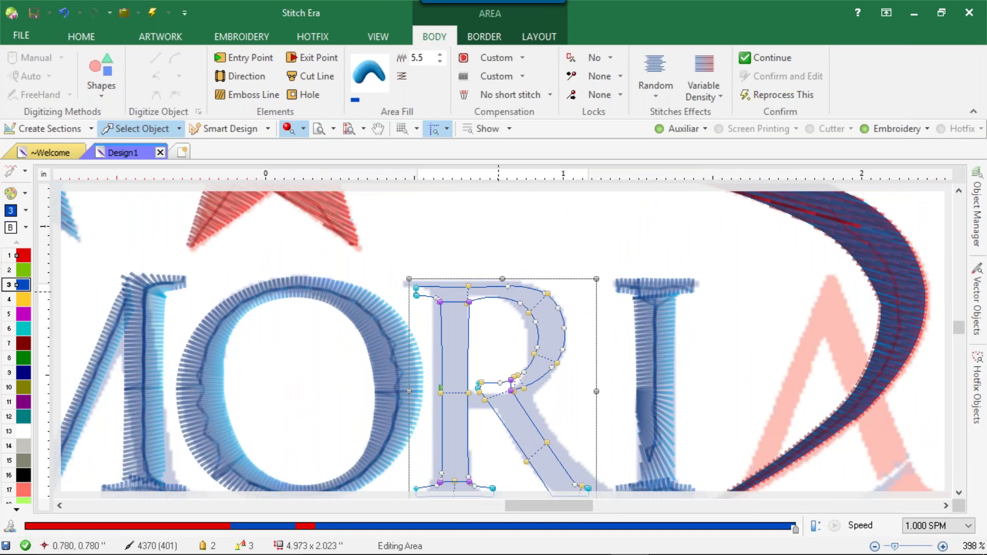
# - Delete the outline points of the R's diagonal leg, starting from its lower end
pyautogui.scroll(-4, 477, 337)
pyautogui.scroll(4, 517, 412)
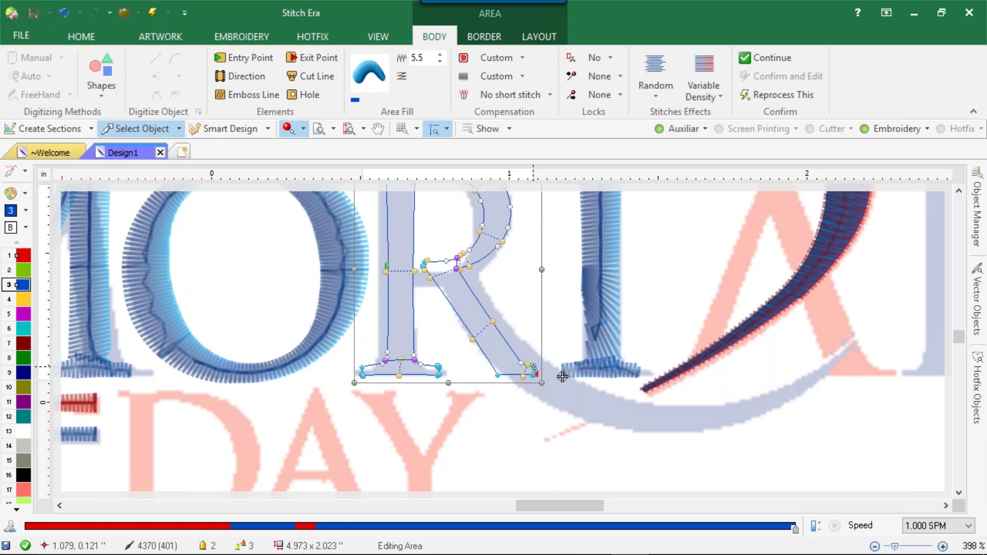
pyautogui.click(535, 366)
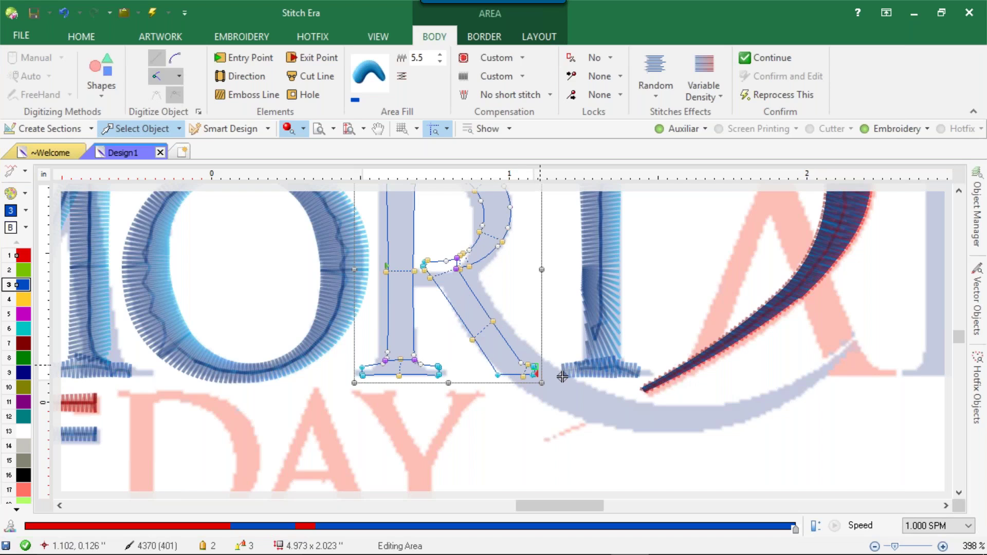
pyautogui.press('Delete')
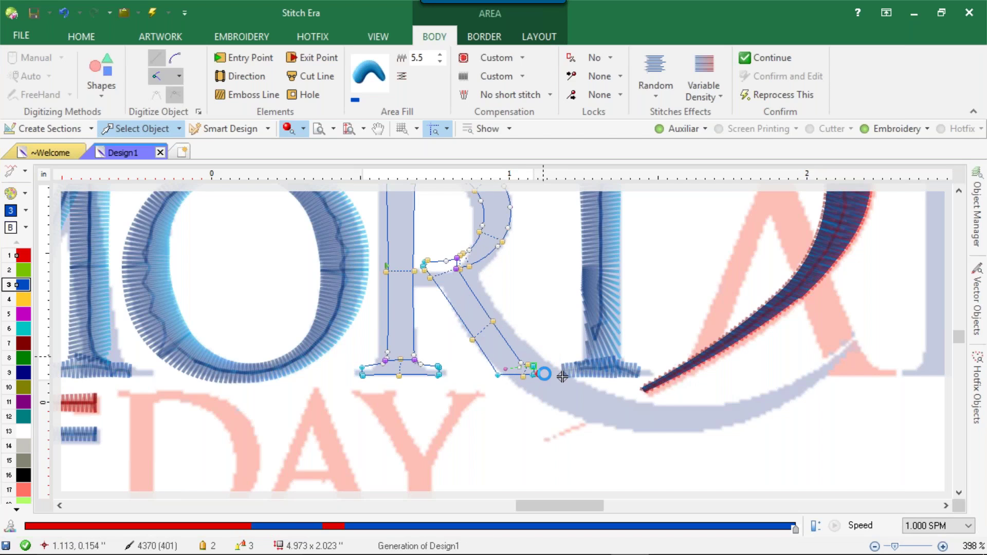
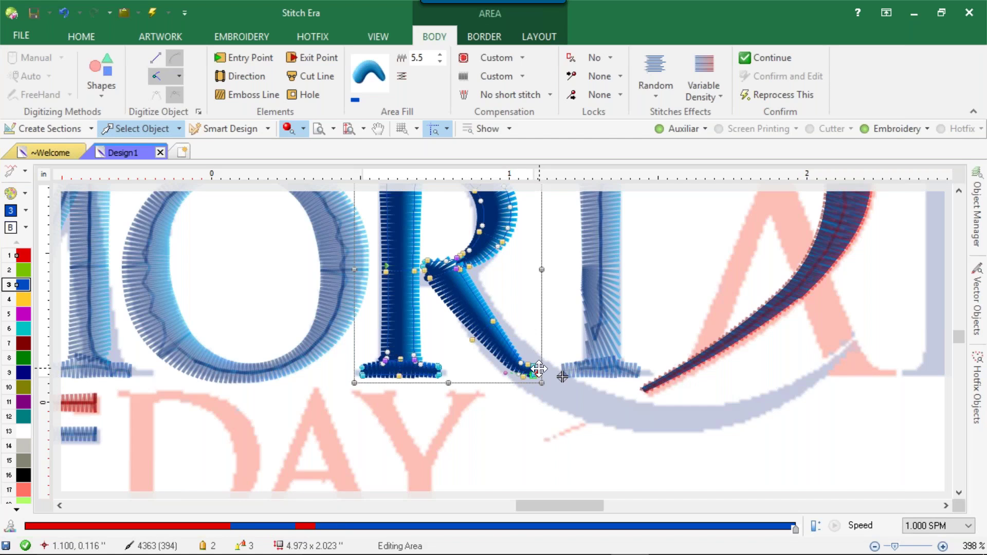
pyautogui.press('Delete')
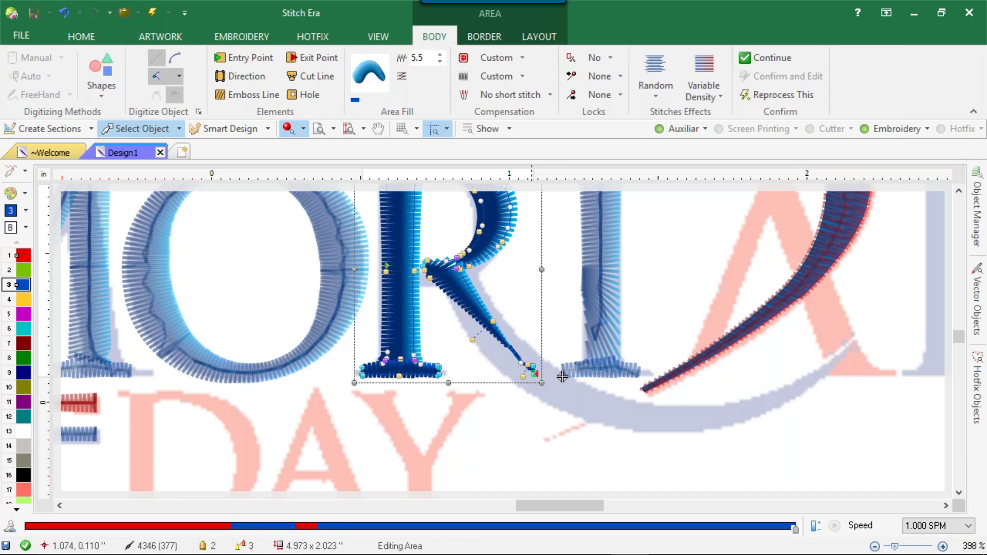
pyautogui.scroll(8, 563, 377)
pyautogui.press('Delete')
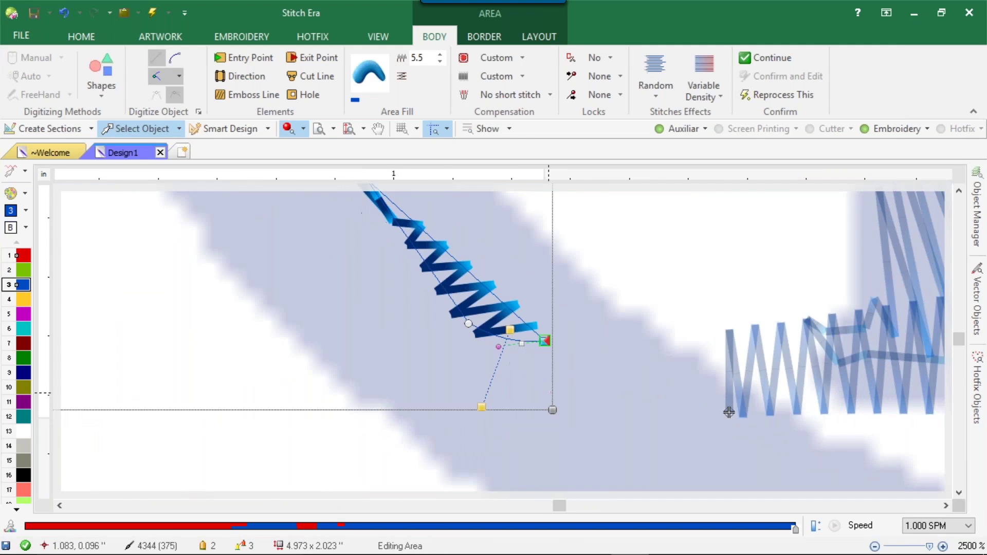
pyautogui.scroll(-4, 729, 412)
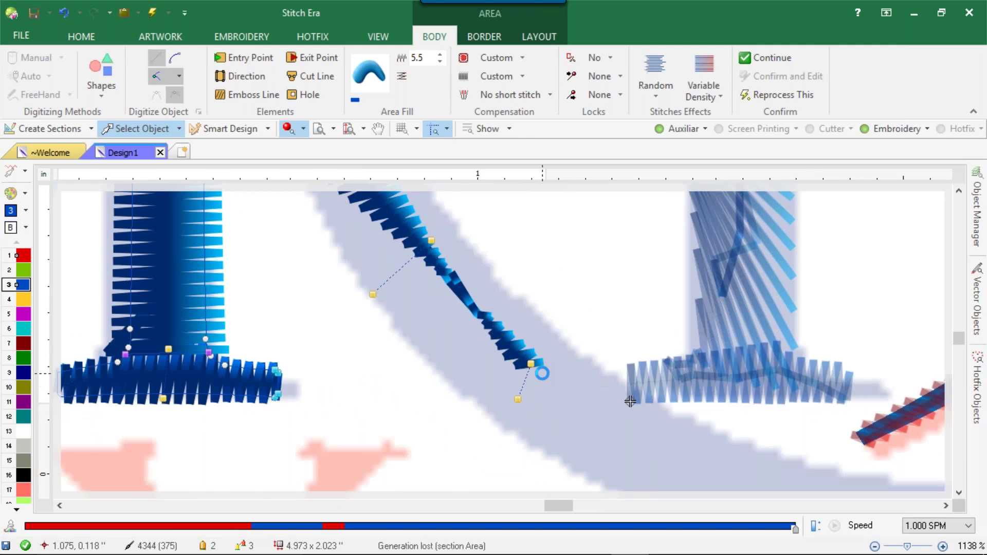
pyautogui.scroll(-3, 538, 371)
pyautogui.scroll(-2, 540, 373)
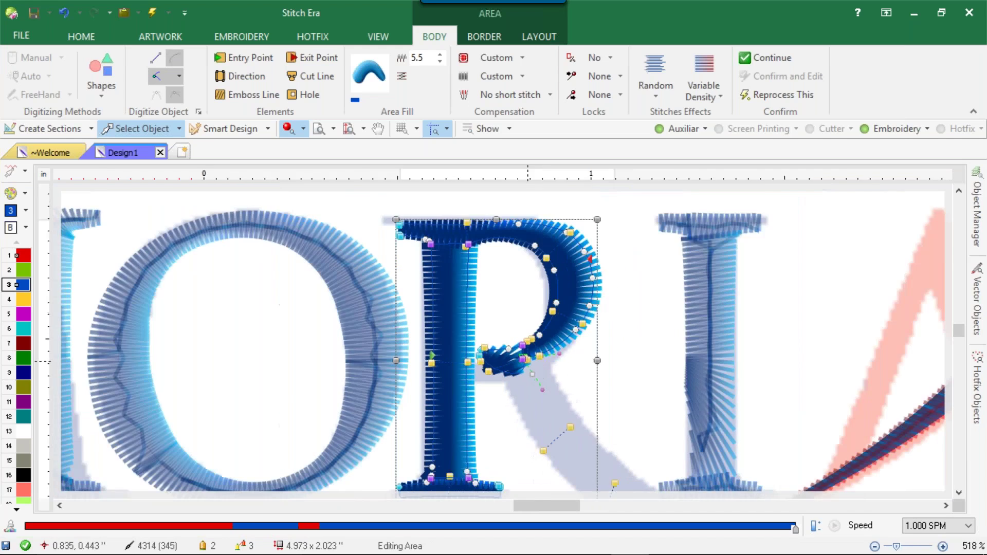
# - Delete the remaining outline points where the R's leg joins its bowl, leaving only the stem and bowl
pyautogui.scroll(7, 518, 351)
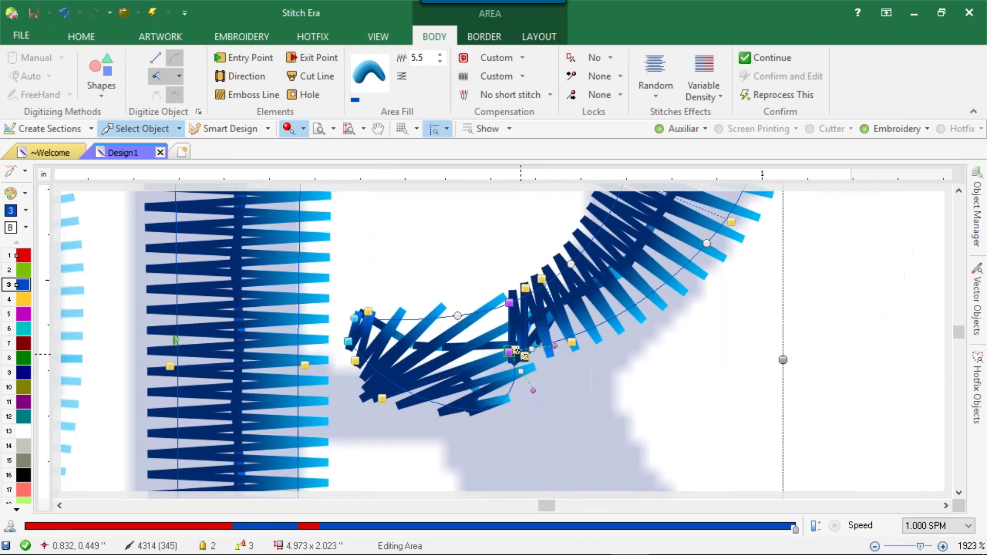
pyautogui.click(352, 315)
pyautogui.press('Delete')
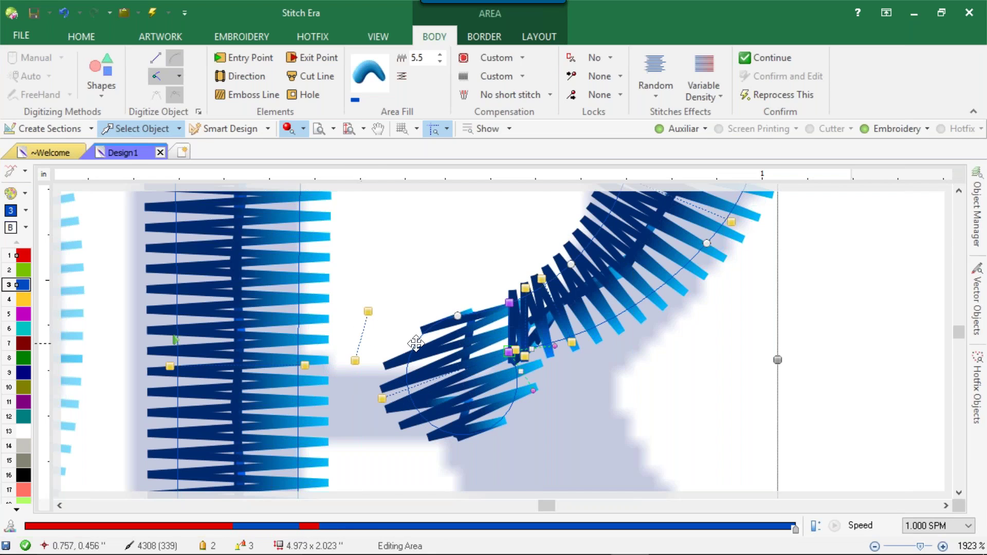
pyautogui.click(458, 316)
pyautogui.press('Delete')
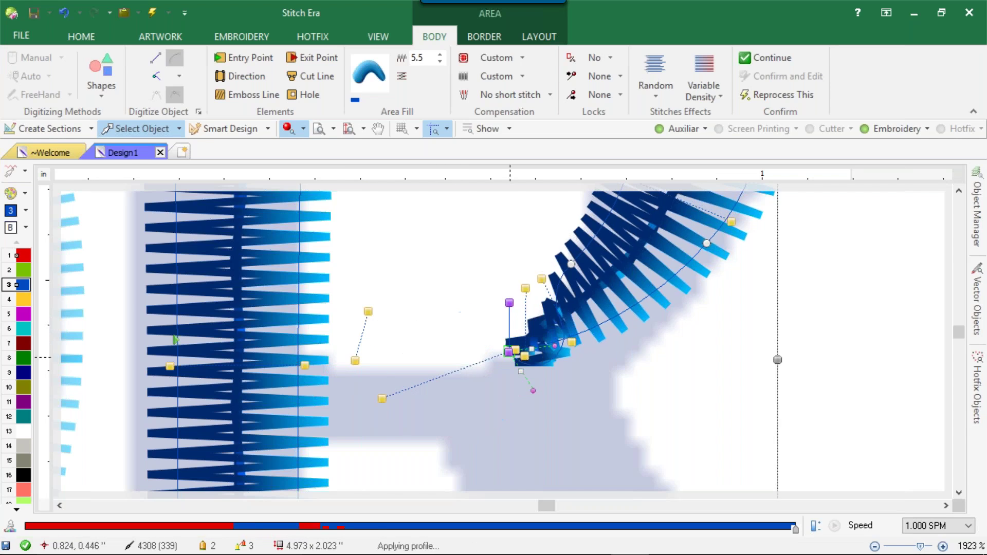
pyautogui.press('Delete')
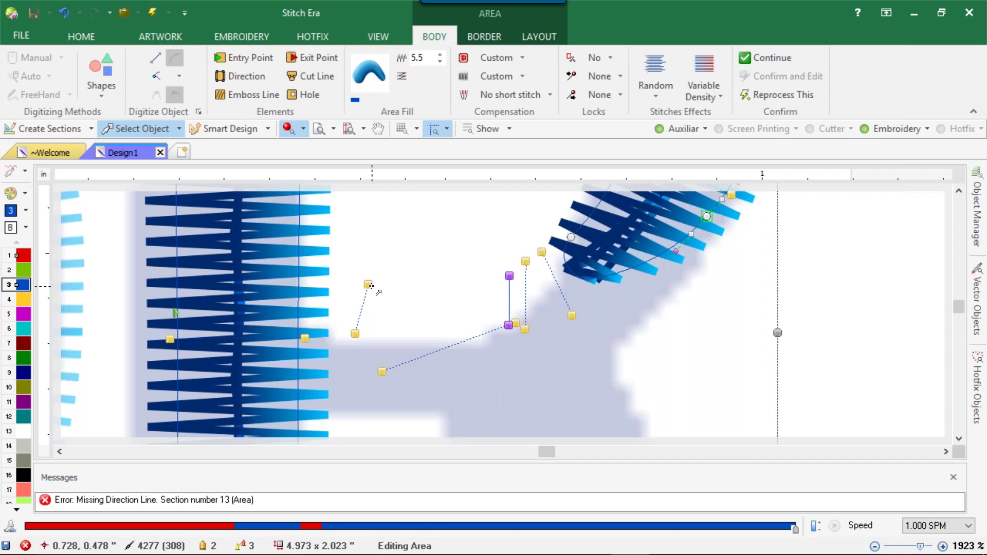
# - Delete the leftover direction lines around the R's removed leg joint and deselect the letter
pyautogui.press('Escape')
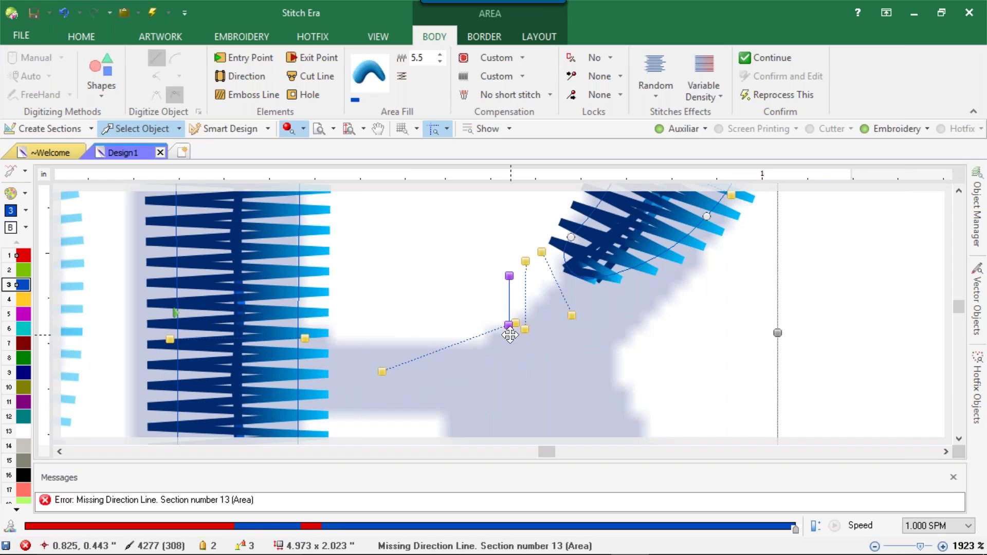
pyautogui.click(525, 328)
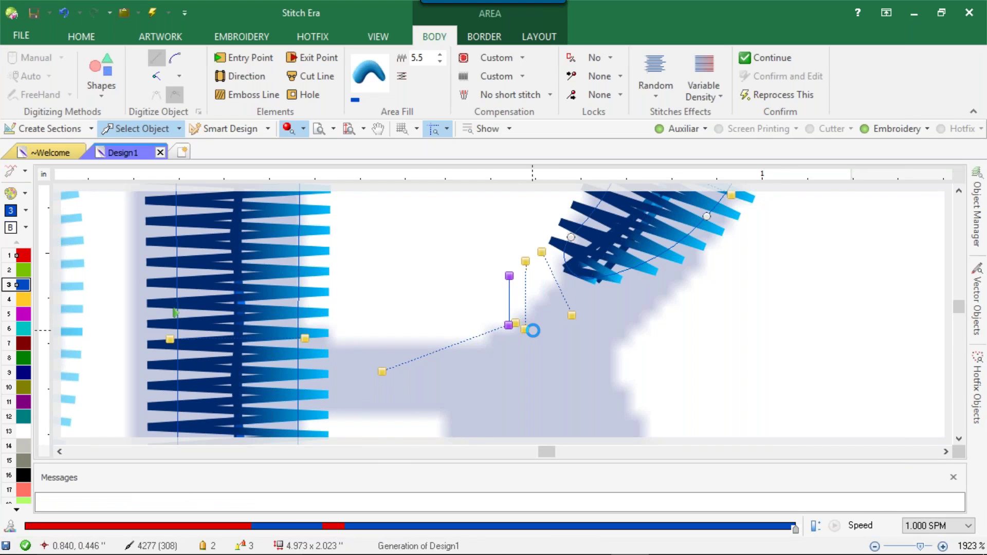
pyautogui.press('Delete')
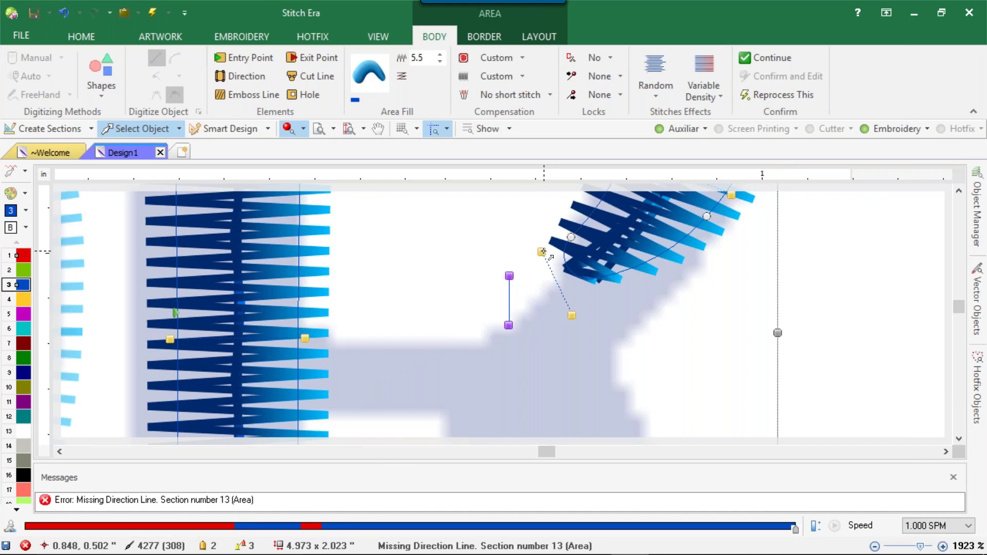
pyautogui.scroll(-3, 571, 311)
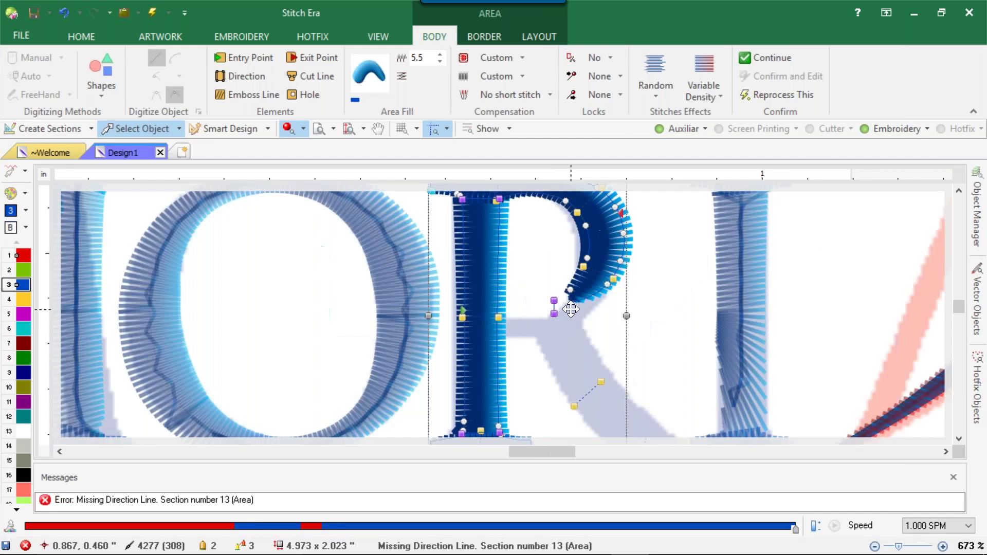
pyautogui.scroll(-4, 570, 310)
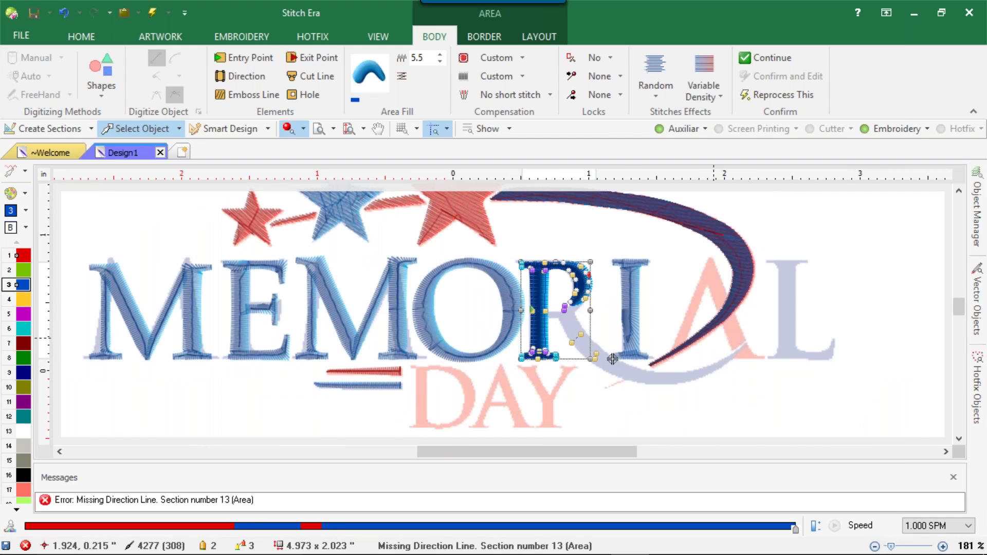
pyautogui.scroll(1, 693, 261)
pyautogui.scroll(-2, 694, 260)
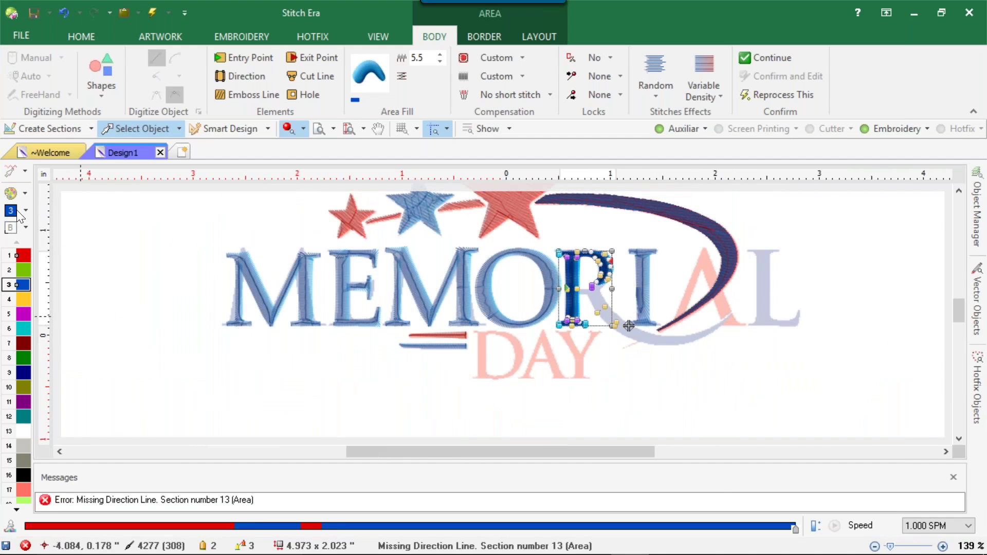
pyautogui.click(125, 256)
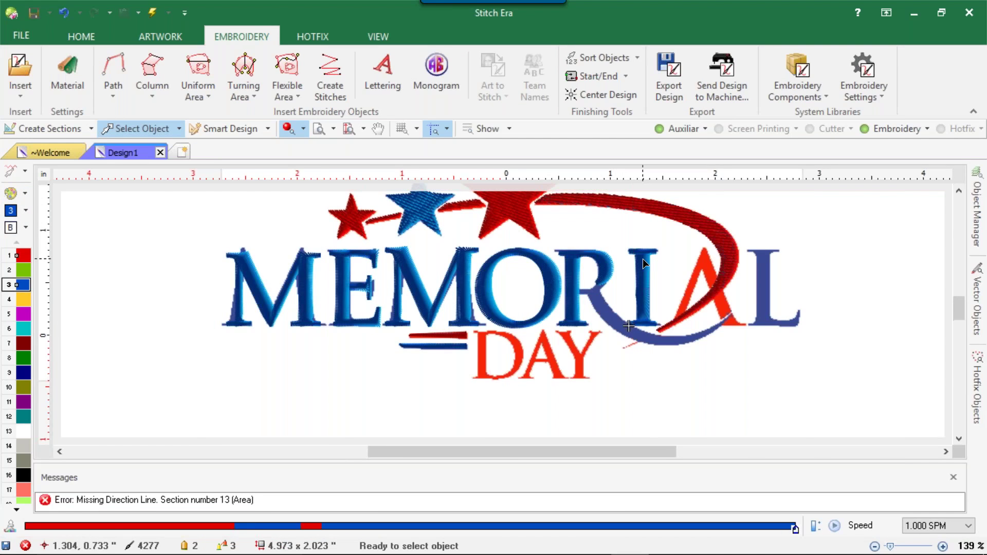
pyautogui.scroll(3, 643, 258)
pyautogui.scroll(-1, 613, 346)
pyautogui.scroll(1, 613, 346)
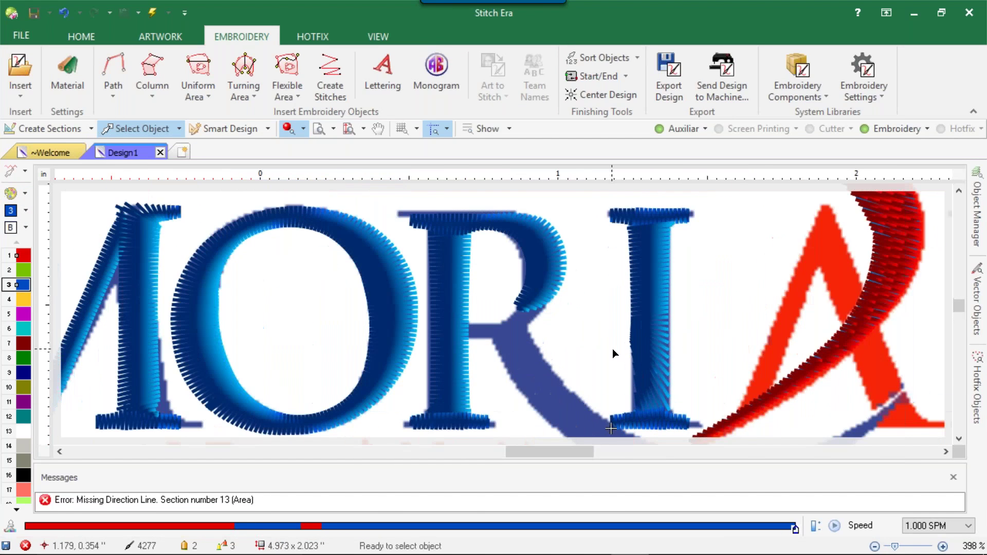
# - Start a zig-zag column with density 5.5, Medium underlay, Prop 15% pull compensation and no short stitch
pyautogui.click(144, 70)
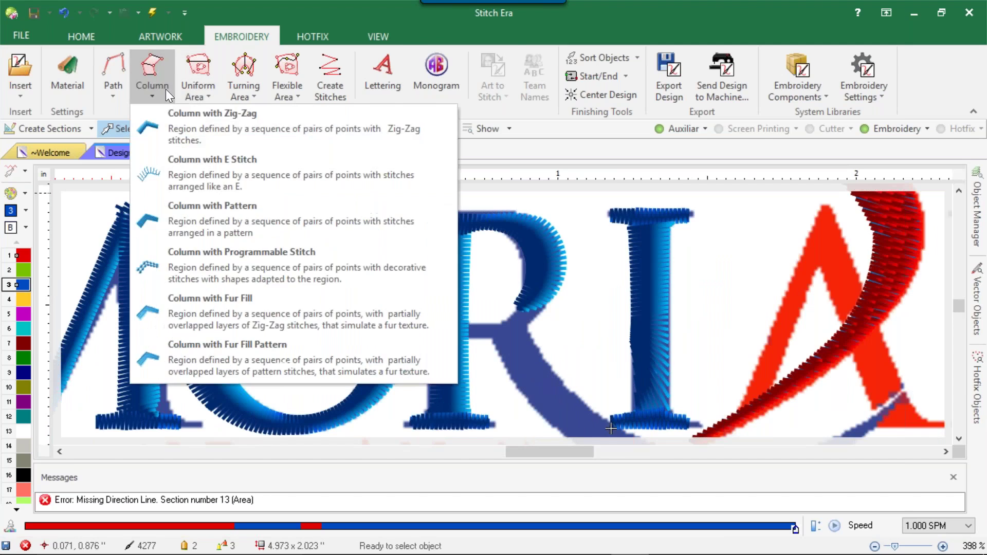
pyautogui.click(187, 121)
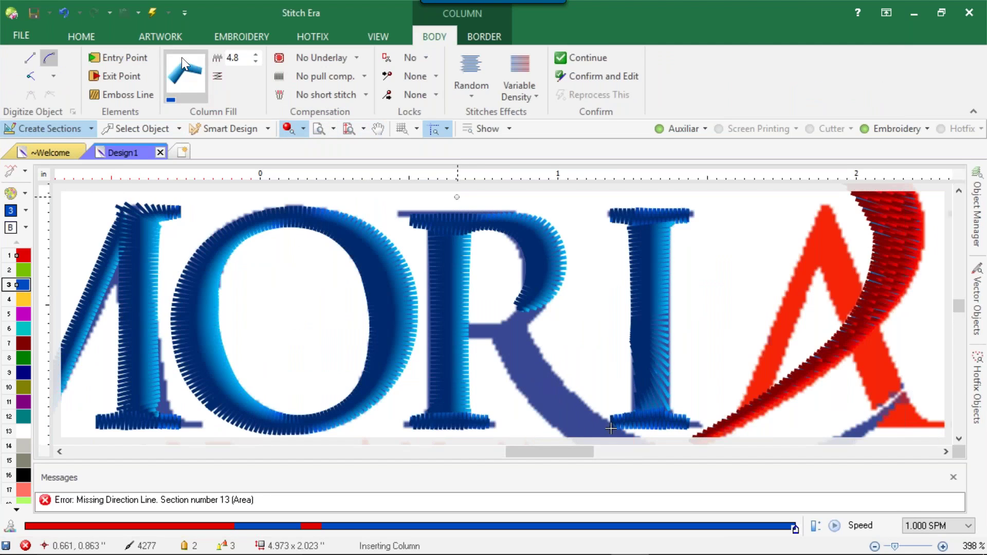
pyautogui.doubleClick(233, 57)
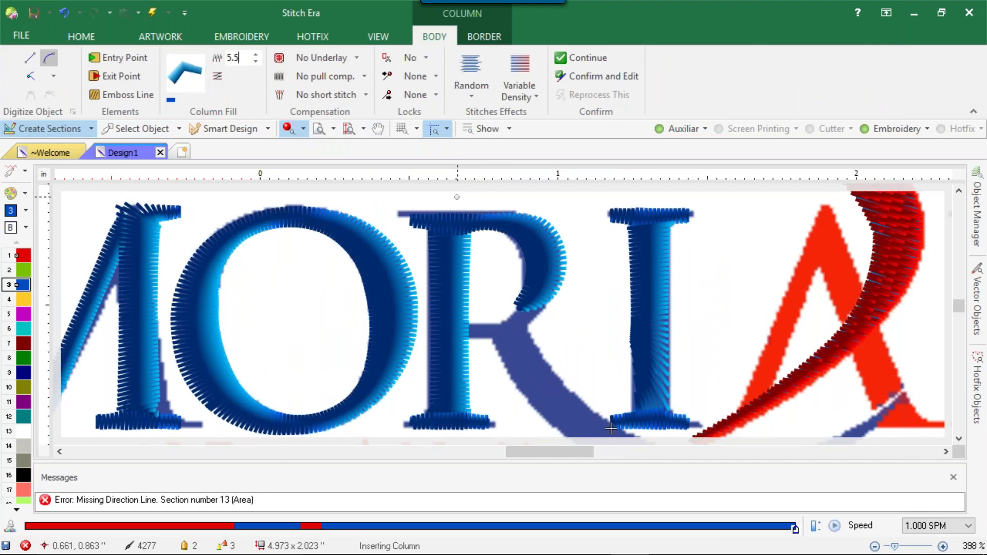
pyautogui.write('5.5')
pyautogui.click(318, 59)
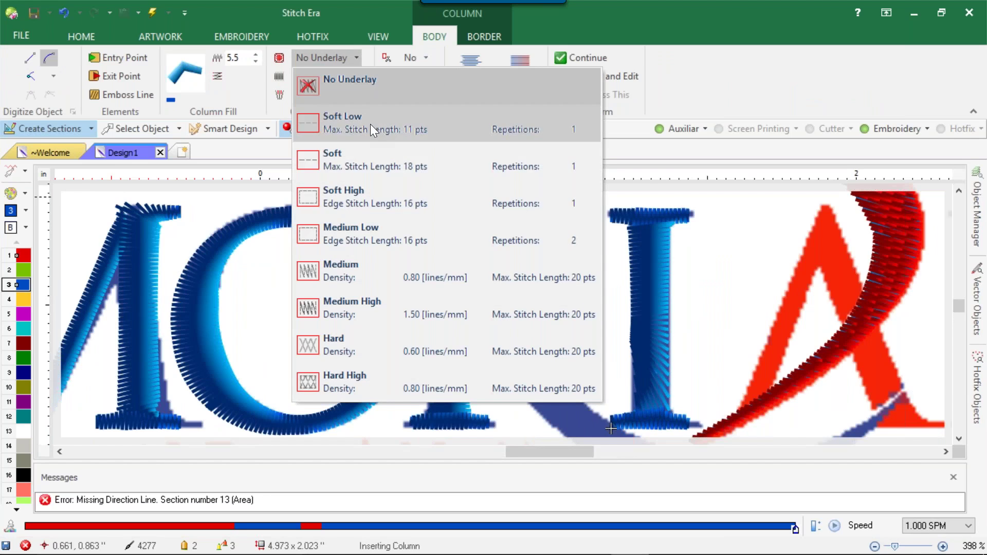
pyautogui.click(335, 272)
pyautogui.click(330, 92)
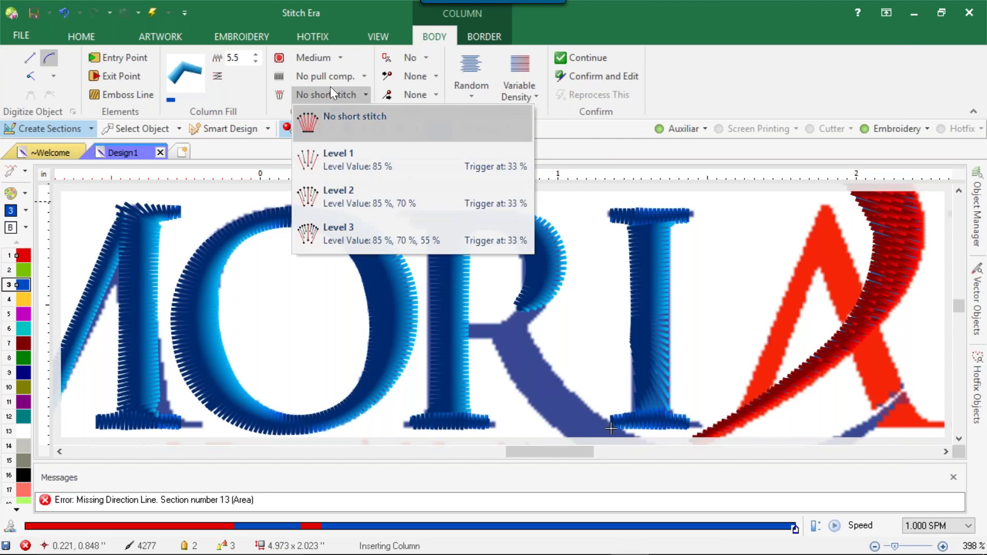
pyautogui.click(332, 79)
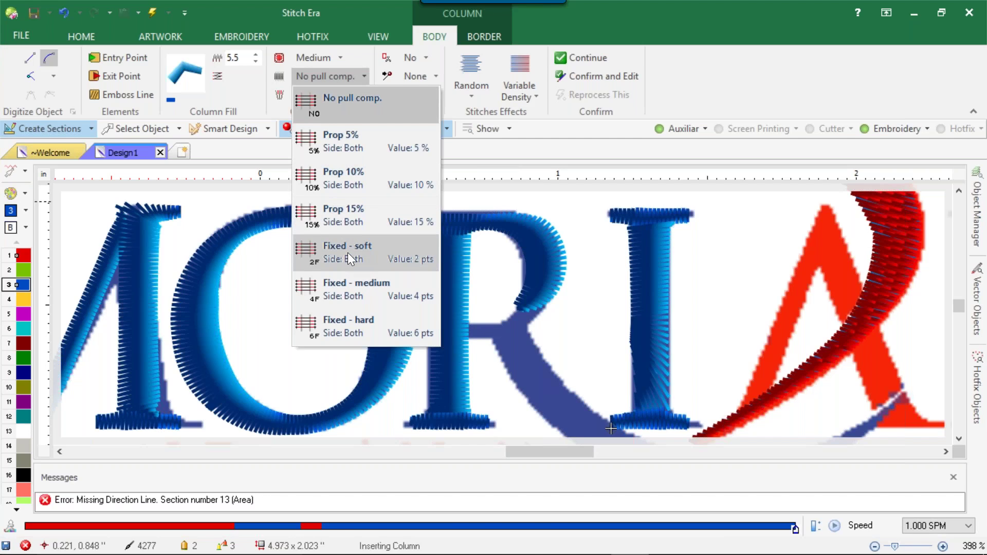
pyautogui.click(342, 218)
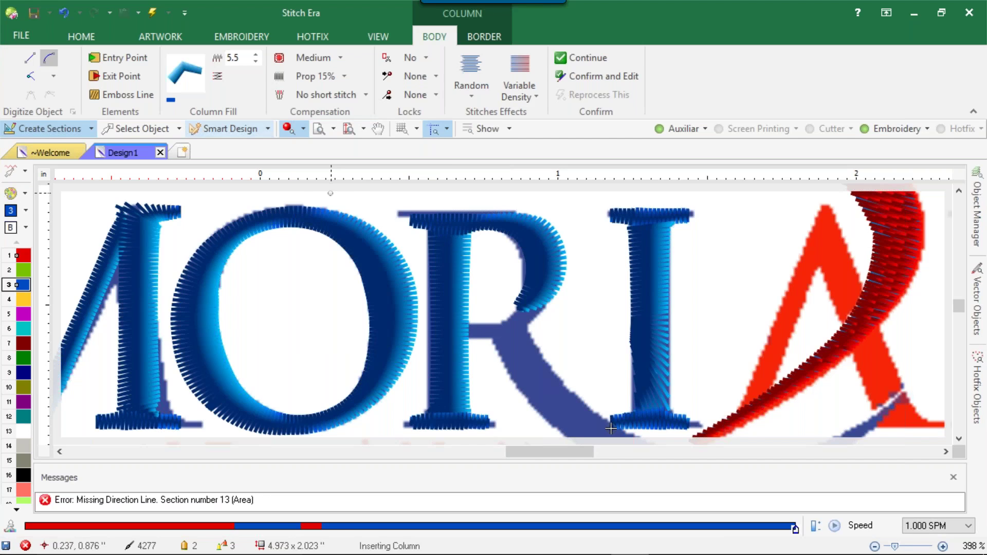
# - Digitize a curved column along the artwork from the R's stem to the open end of its bowl and generate its stitches
pyautogui.click(534, 318)
pyautogui.click(529, 329)
pyautogui.scroll(-3, 467, 337)
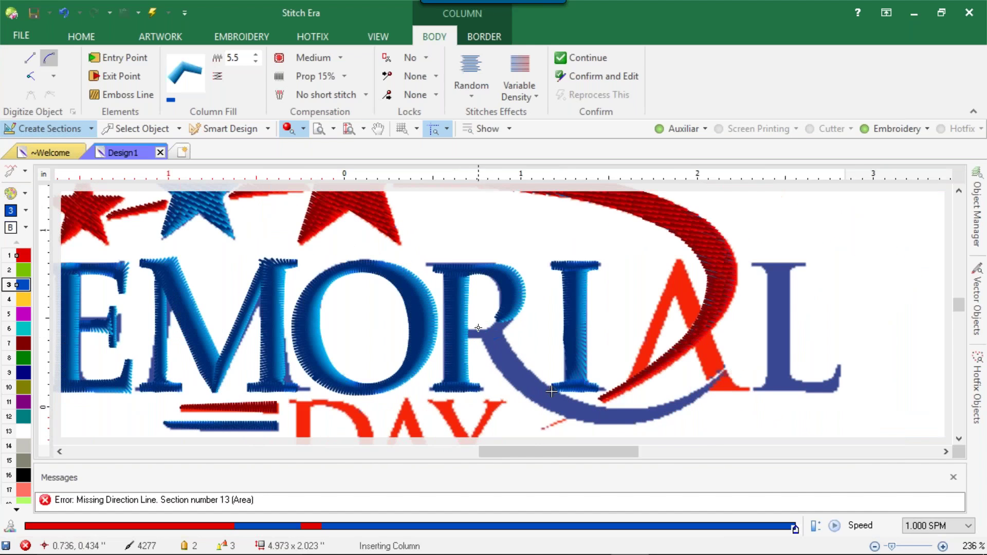
pyautogui.scroll(4, 489, 324)
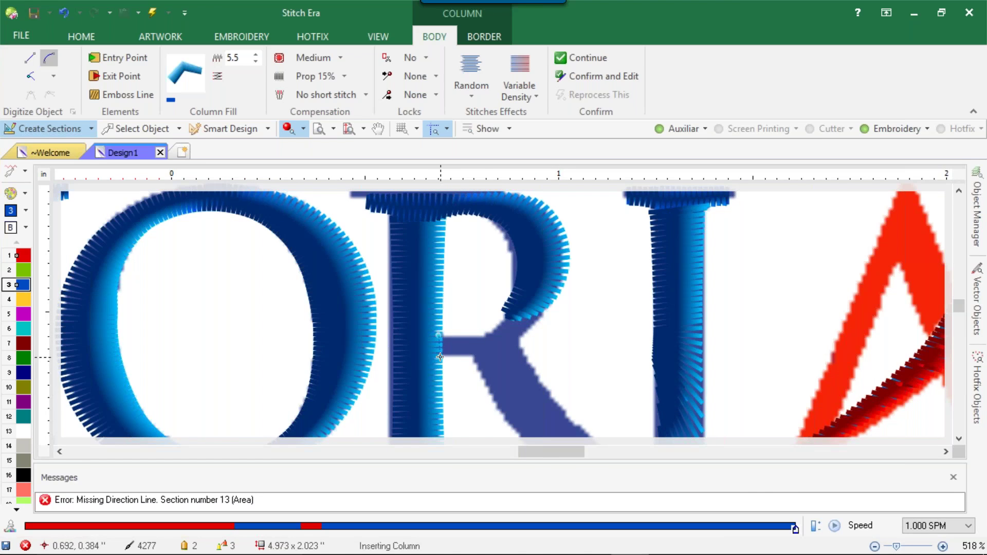
pyautogui.click(475, 339)
pyautogui.click(473, 358)
pyautogui.rightClick(520, 340)
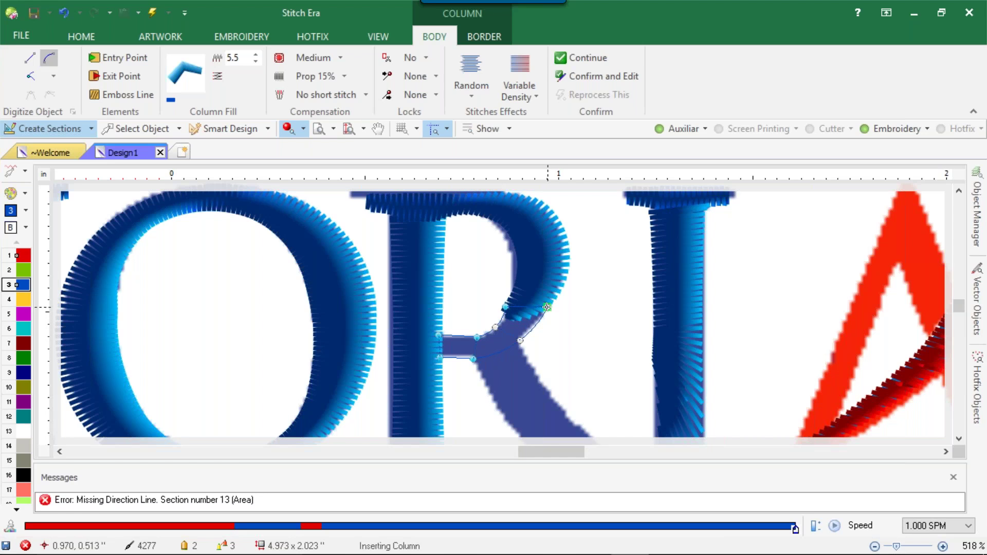
pyautogui.press('Return')
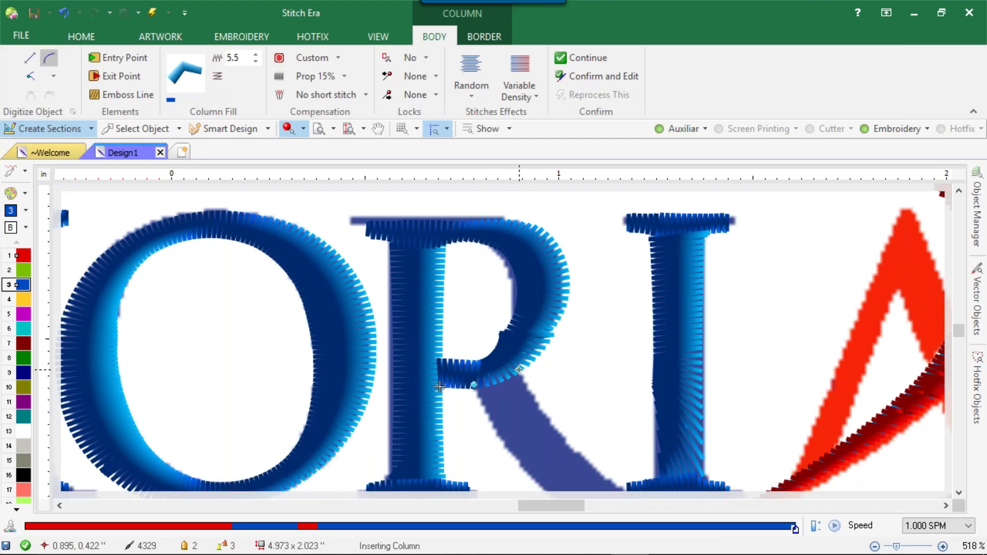
# - Place point pairs for a second column along both edges of the R's leg, following the swoosh down toward the I's base
pyautogui.click(492, 428)
pyautogui.click(542, 406)
pyautogui.scroll(-4, 549, 453)
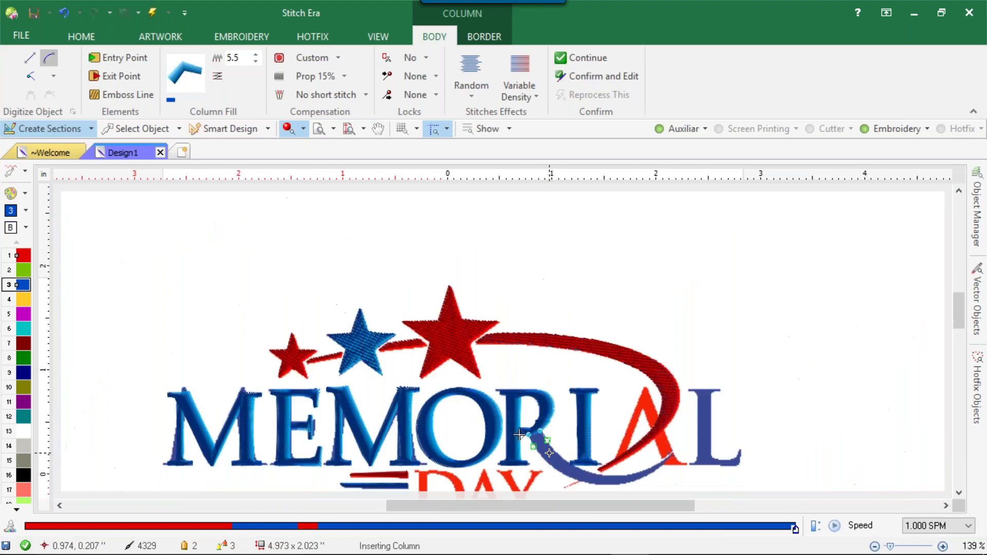
pyautogui.scroll(6, 549, 453)
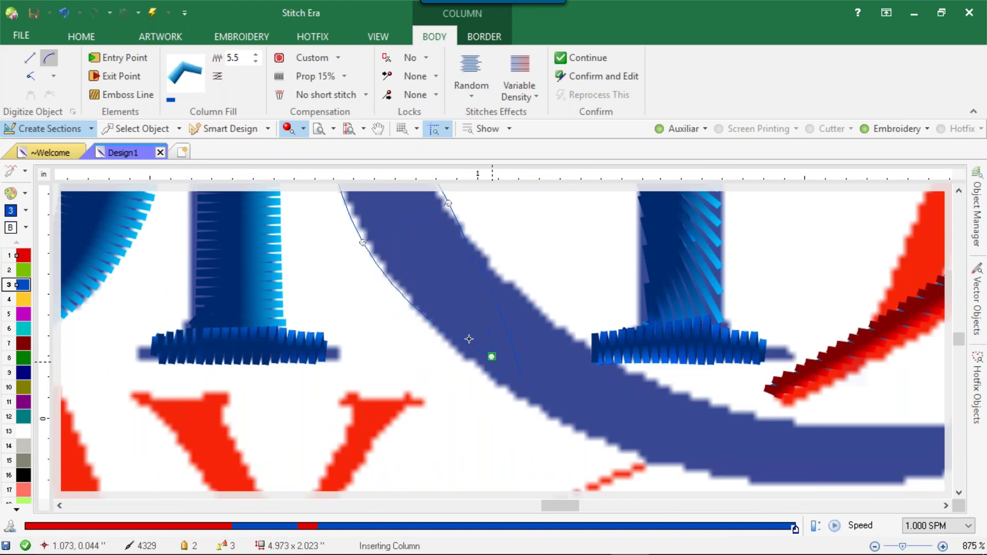
pyautogui.click(453, 349)
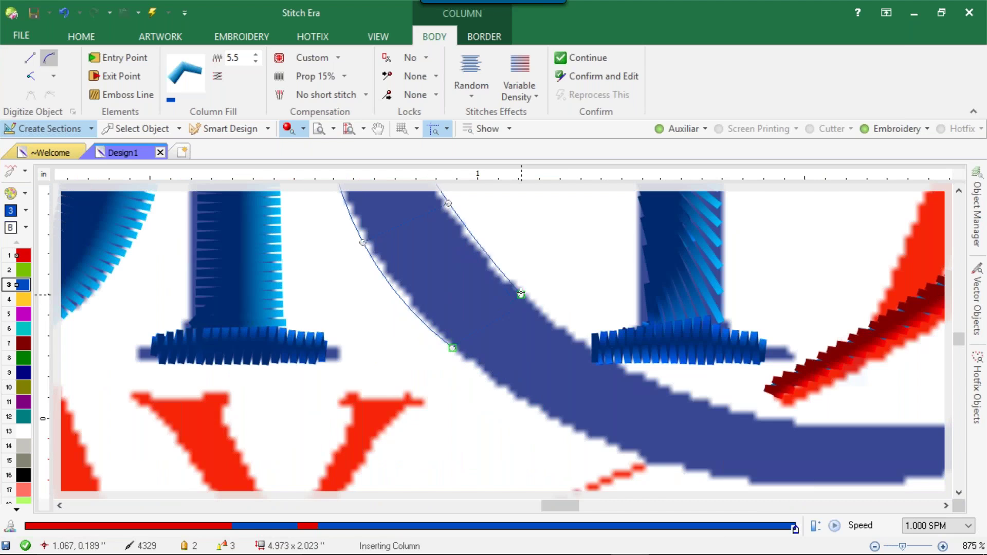
pyautogui.click(522, 289)
pyautogui.click(544, 411)
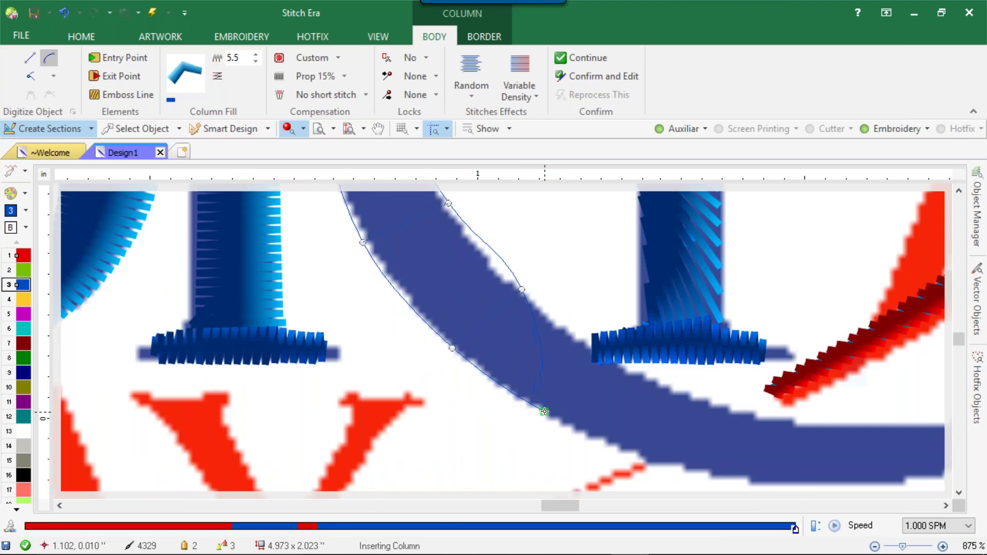
# - Digitize the rest of the blue swoosh column along both edges of the R's tail, up to its tip at the letter A
pyautogui.click(581, 334)
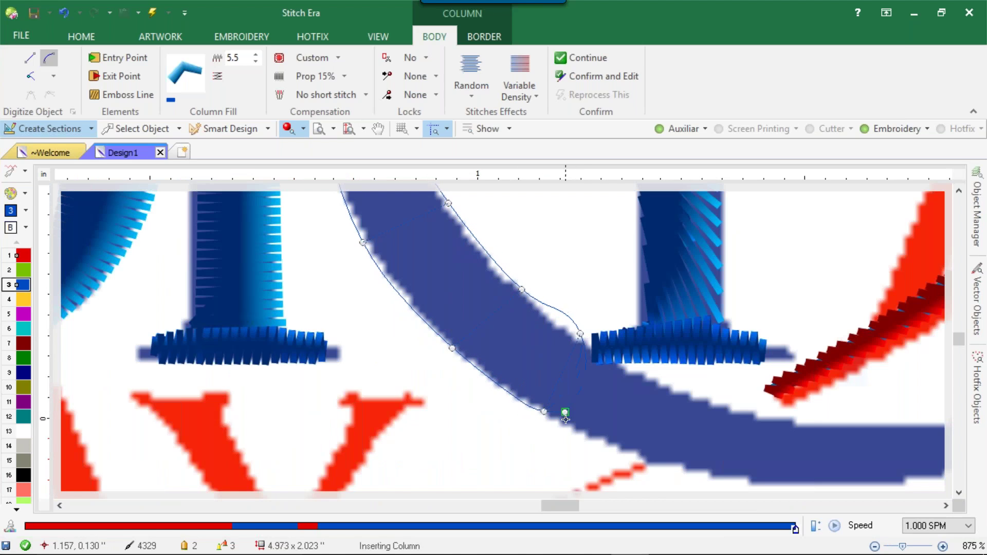
pyautogui.click(699, 472)
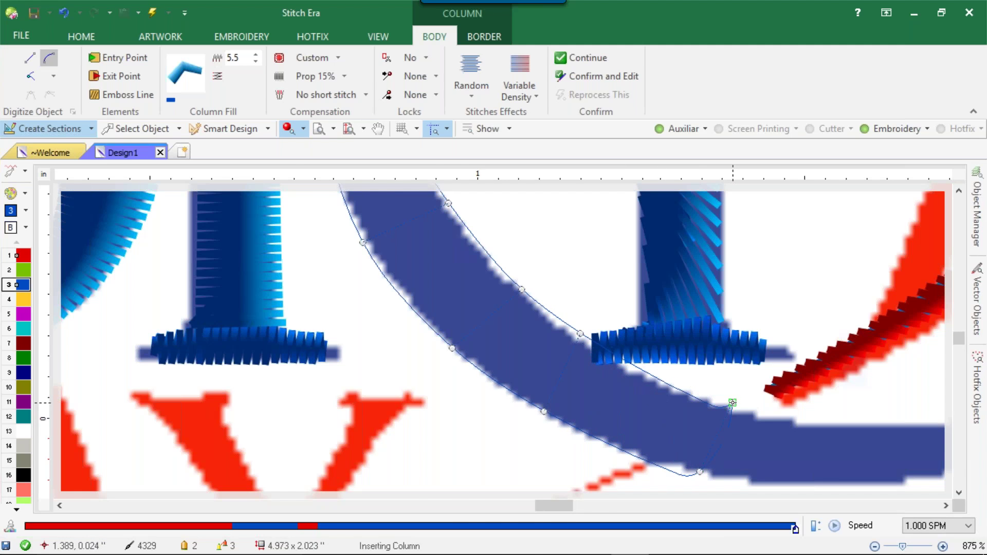
pyautogui.scroll(-10, 732, 403)
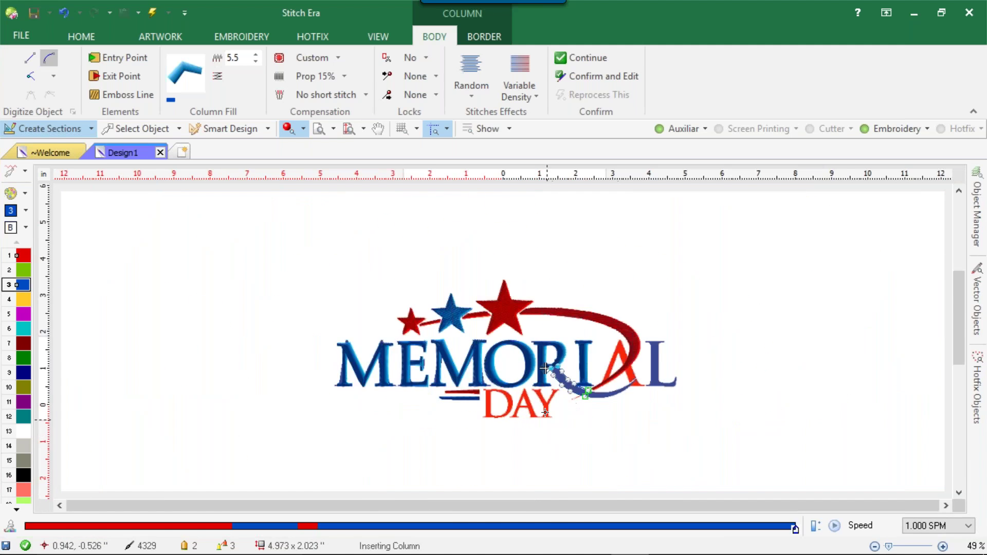
pyautogui.scroll(9, 545, 412)
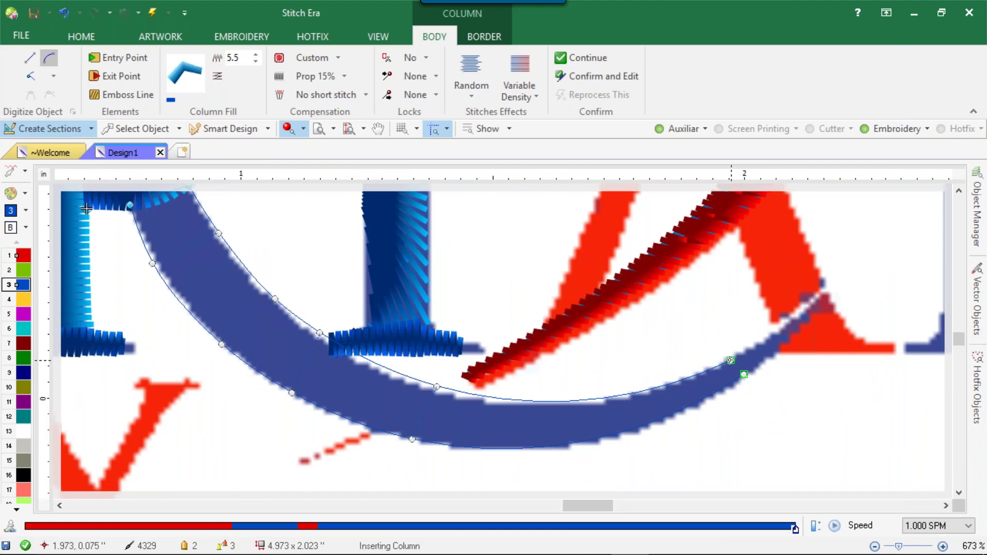
pyautogui.scroll(-6, 627, 334)
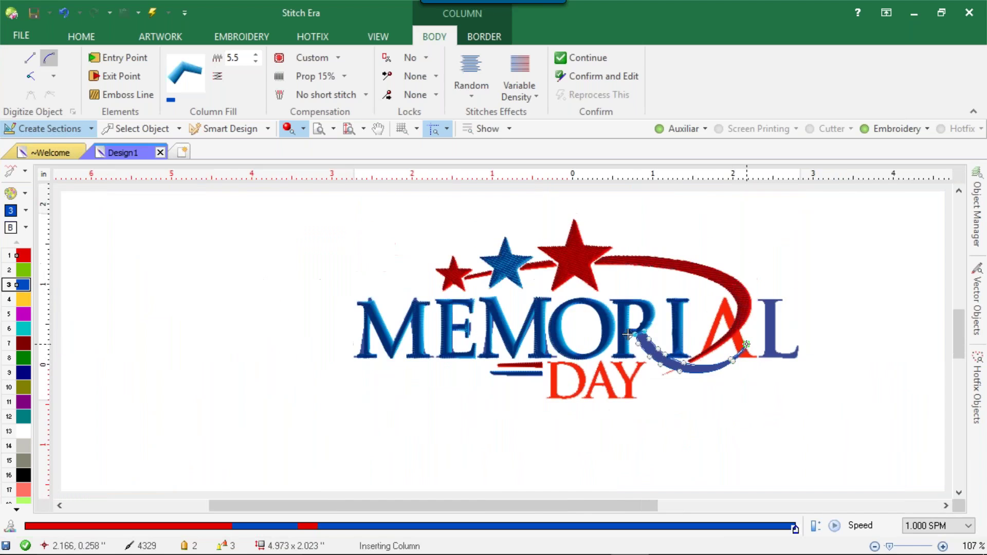
pyautogui.scroll(8, 747, 344)
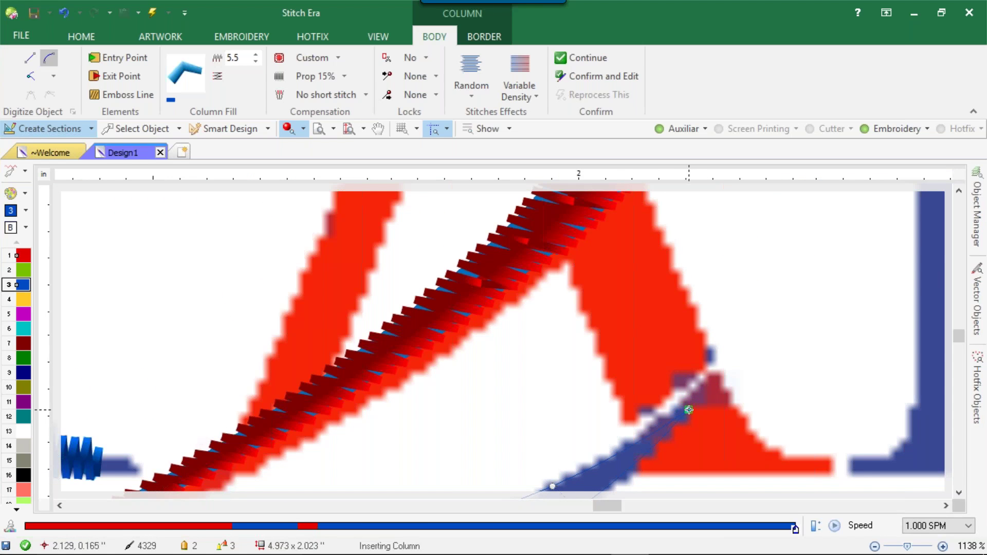
pyautogui.click(690, 412)
pyautogui.scroll(-4, 682, 397)
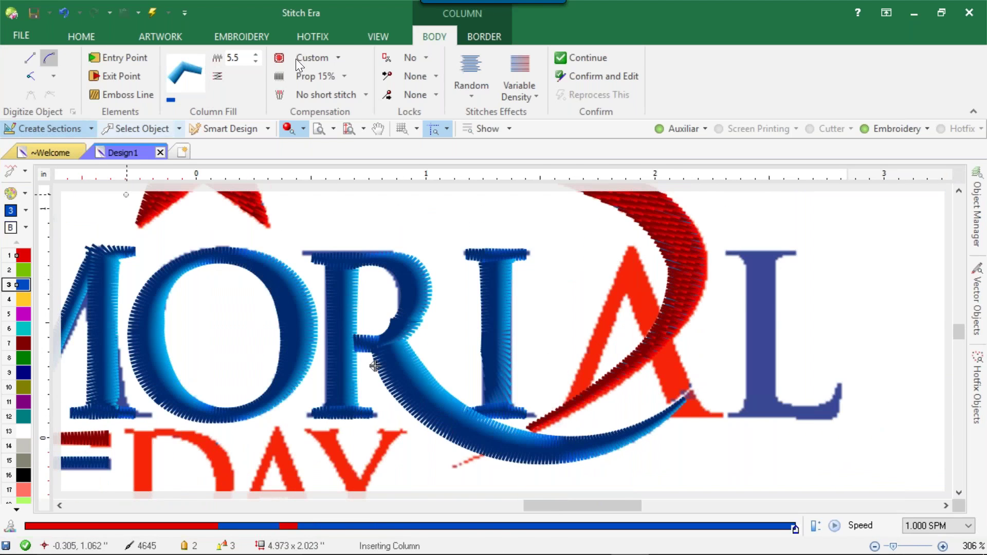
# - Set the R tail column's pull compensation to No pull comp
pyautogui.click(147, 130)
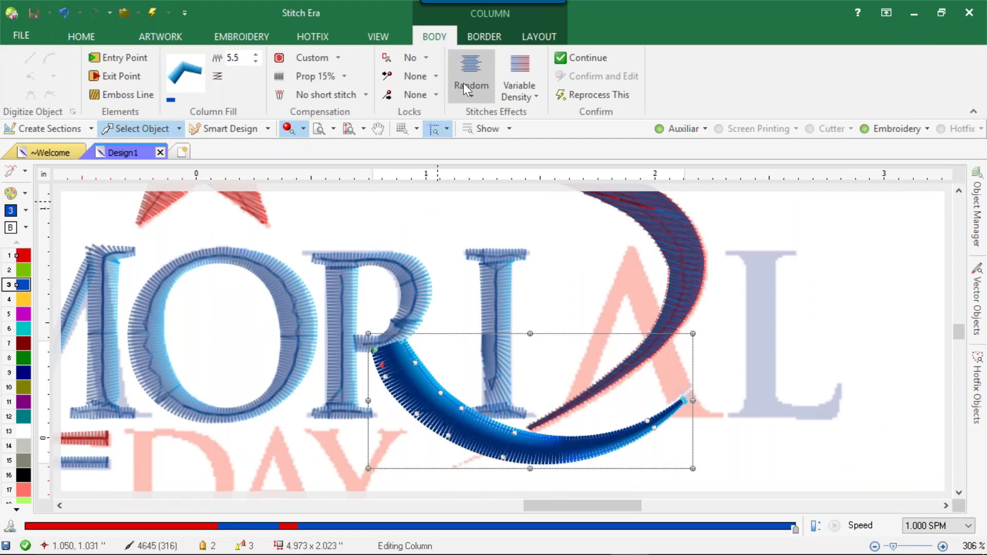
pyautogui.click(337, 75)
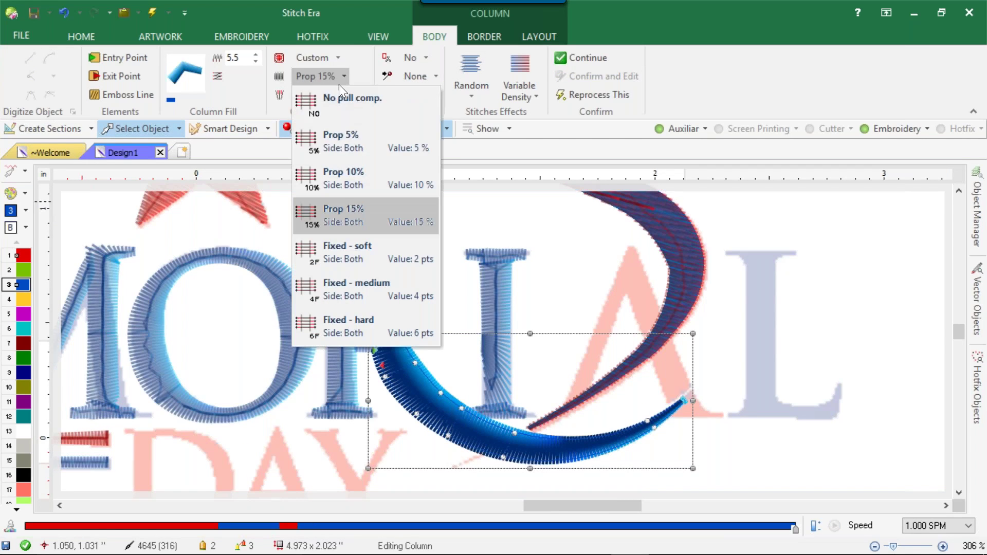
pyautogui.click(354, 130)
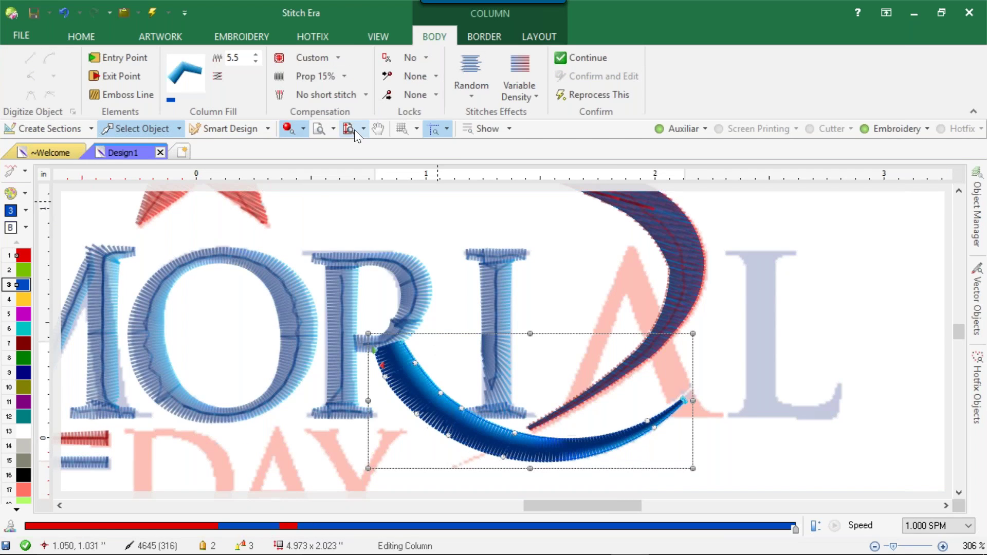
pyautogui.click(332, 77)
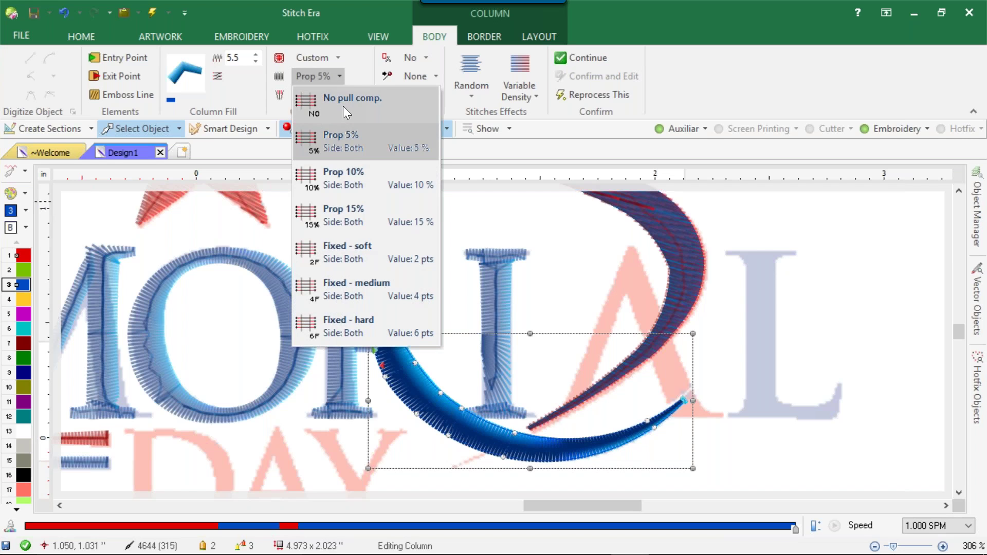
pyautogui.click(344, 106)
# - Adjust the R tail column's nodes on its outer edge near the start and along its inner edge below the I, and deselect it
pyautogui.scroll(5, 396, 367)
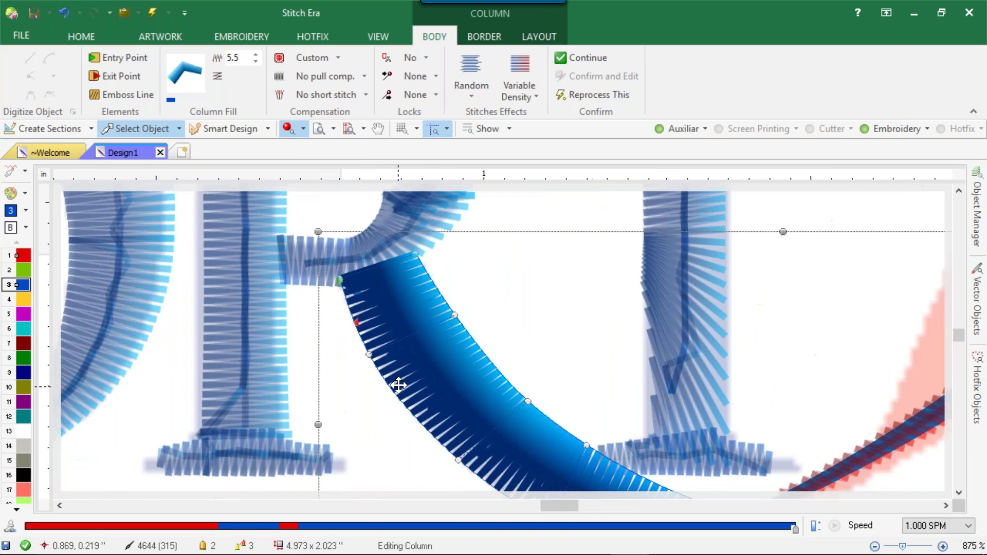
pyautogui.click(379, 352)
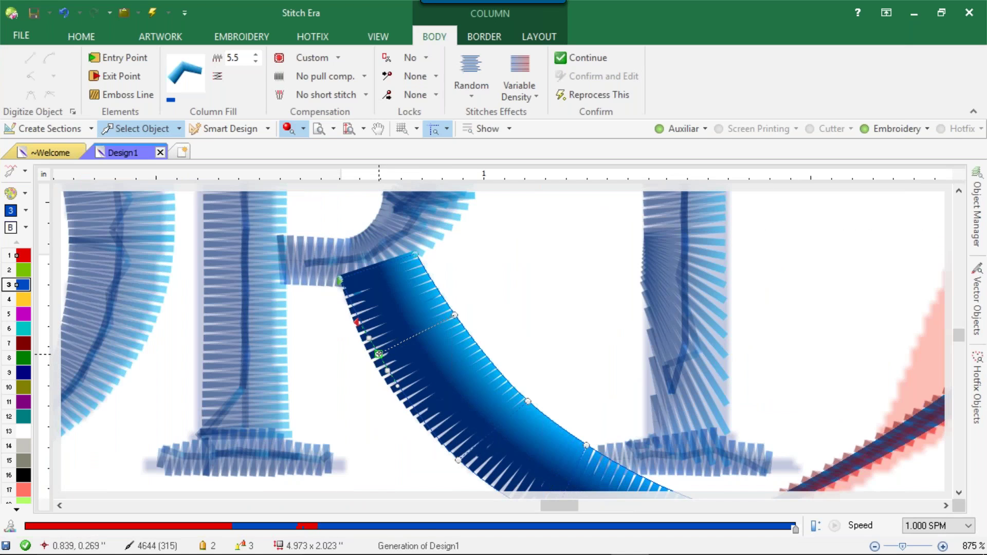
pyautogui.scroll(-8, 455, 378)
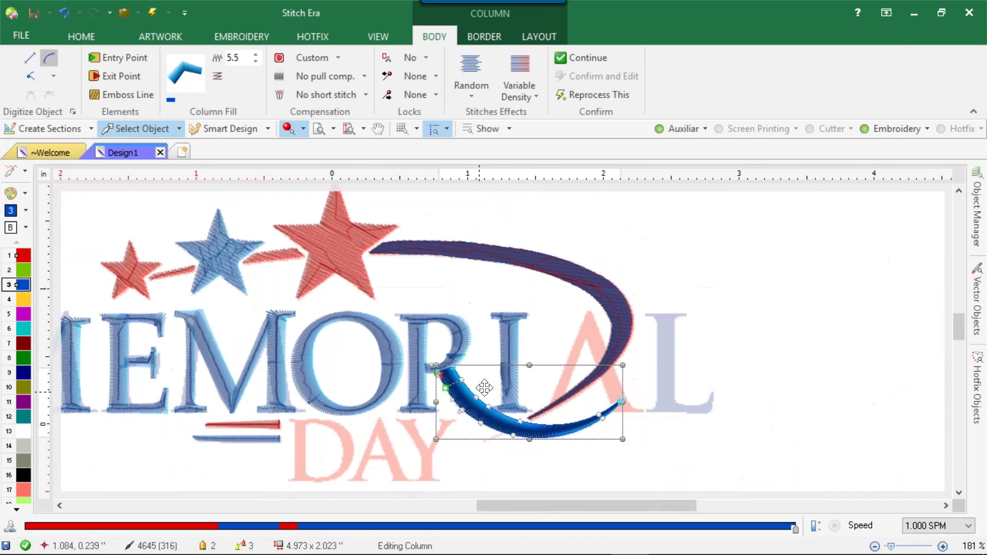
pyautogui.scroll(6, 535, 438)
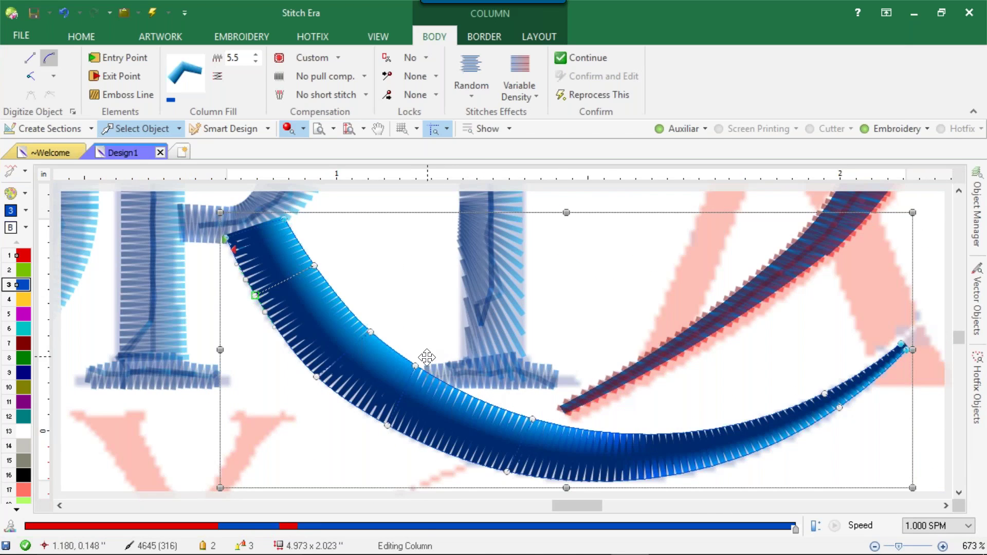
pyautogui.moveTo(418, 366); pyautogui.dragTo(424, 379)
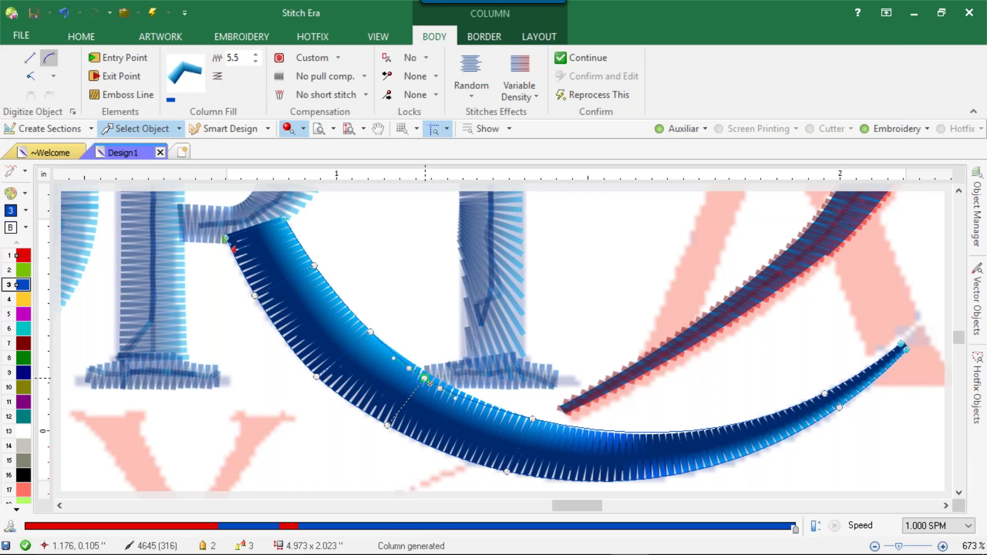
pyautogui.moveTo(533, 420); pyautogui.dragTo(518, 425)
pyautogui.scroll(-4, 570, 409)
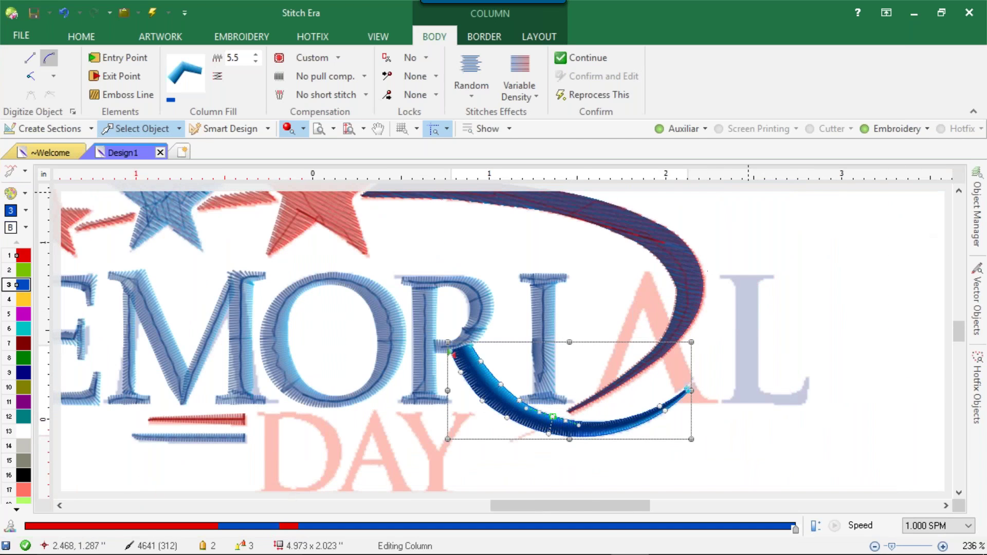
pyautogui.click(763, 213)
pyautogui.scroll(-5, 363, 342)
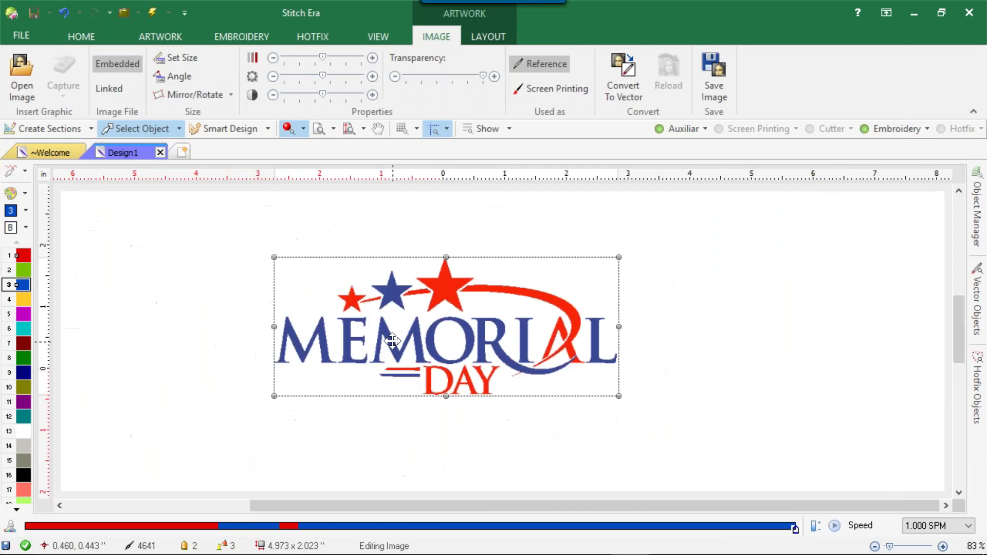
pyautogui.click(308, 357)
# - Reshape the short column joining the R's stem and bowl by moving its end, corner and lower-edge nodes
pyautogui.scroll(4, 562, 334)
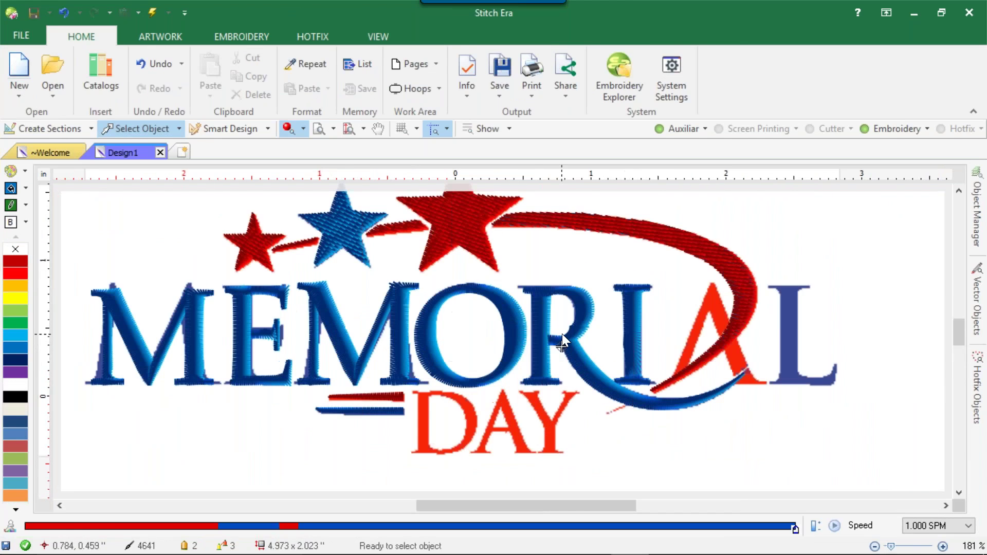
pyautogui.scroll(8, 590, 340)
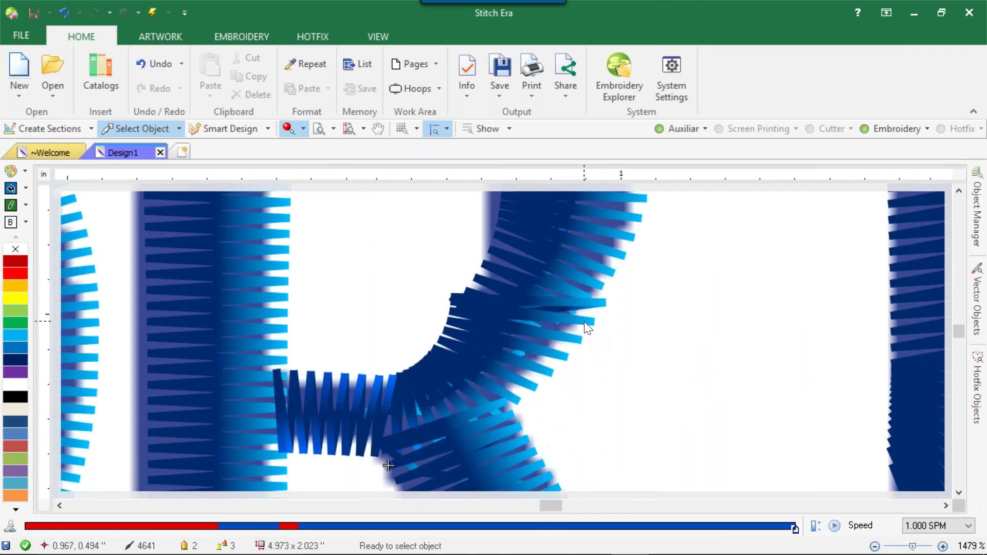
pyautogui.click(594, 305)
pyautogui.moveTo(589, 300); pyautogui.dragTo(580, 324)
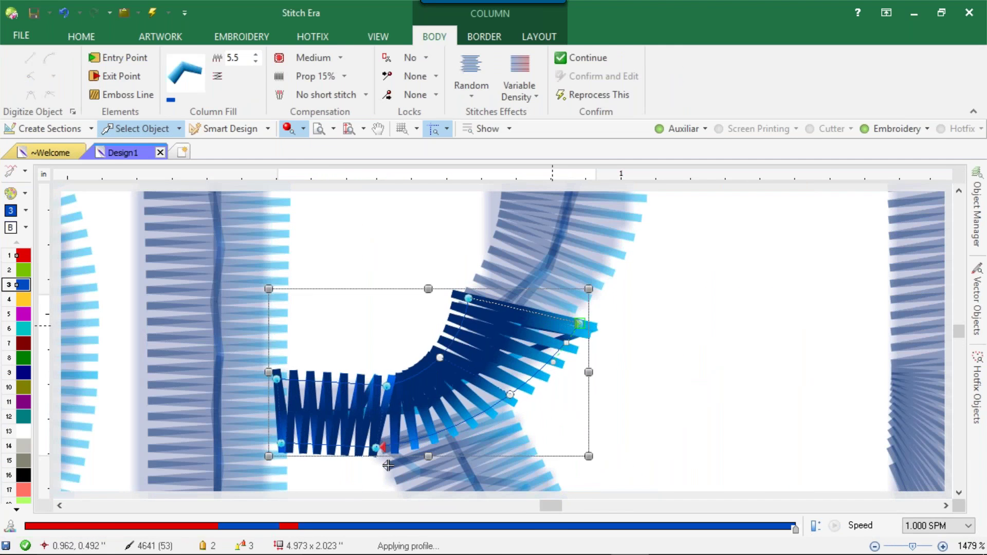
pyautogui.moveTo(472, 297); pyautogui.dragTo(486, 276)
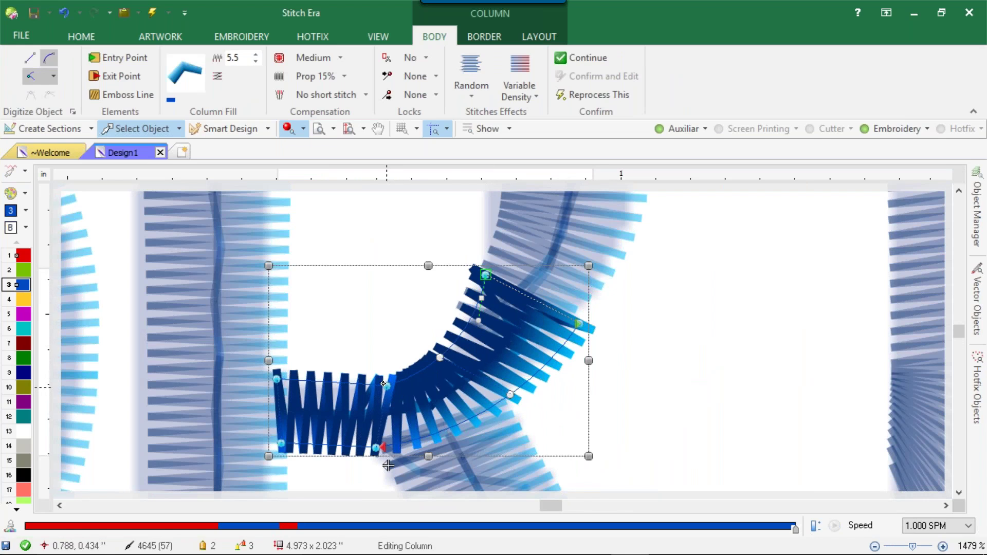
pyautogui.moveTo(383, 384); pyautogui.dragTo(375, 381)
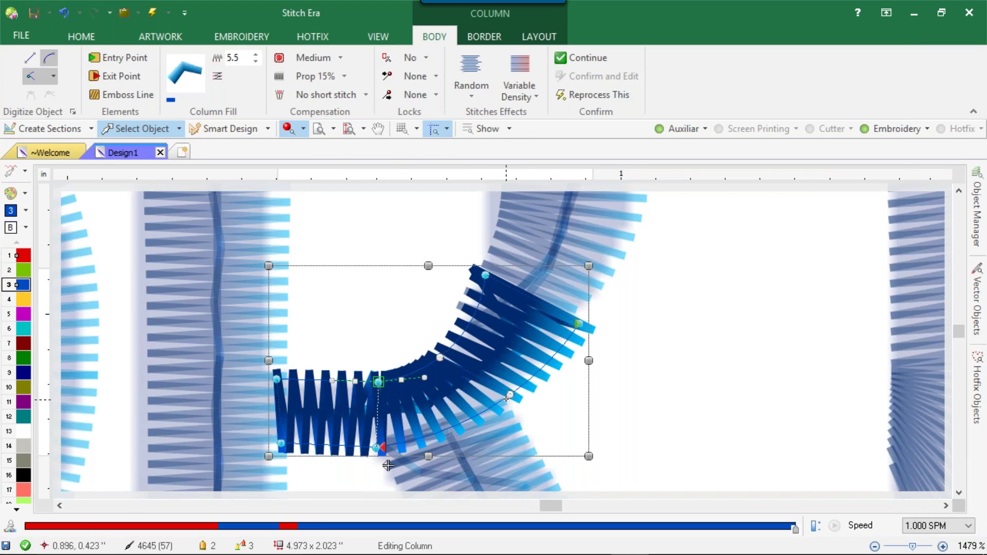
pyautogui.moveTo(509, 396); pyautogui.dragTo(495, 410)
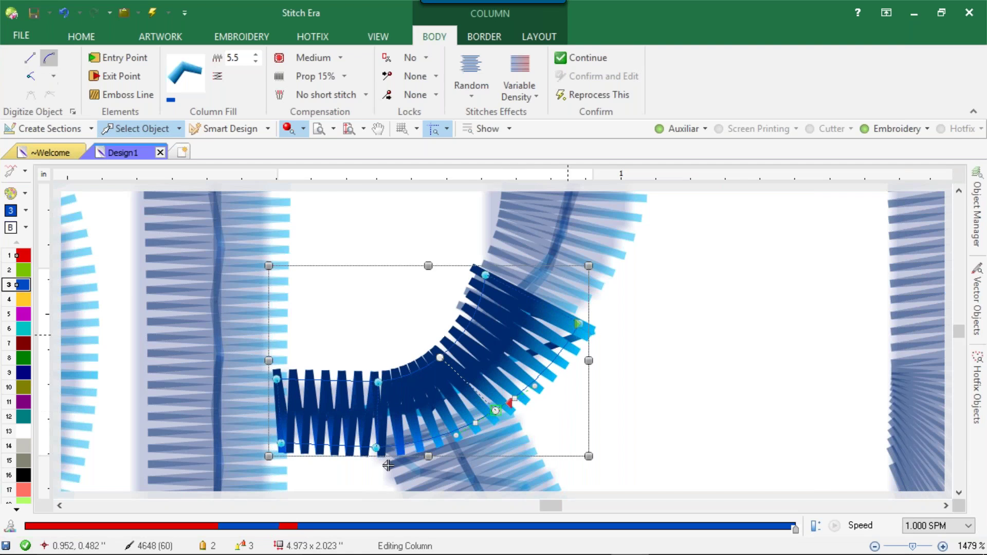
pyautogui.moveTo(577, 325); pyautogui.dragTo(572, 320)
# - Insert nodes at the lower end of the R's bowl area so its outline ends in a corner over the connecting column
pyautogui.click(594, 282)
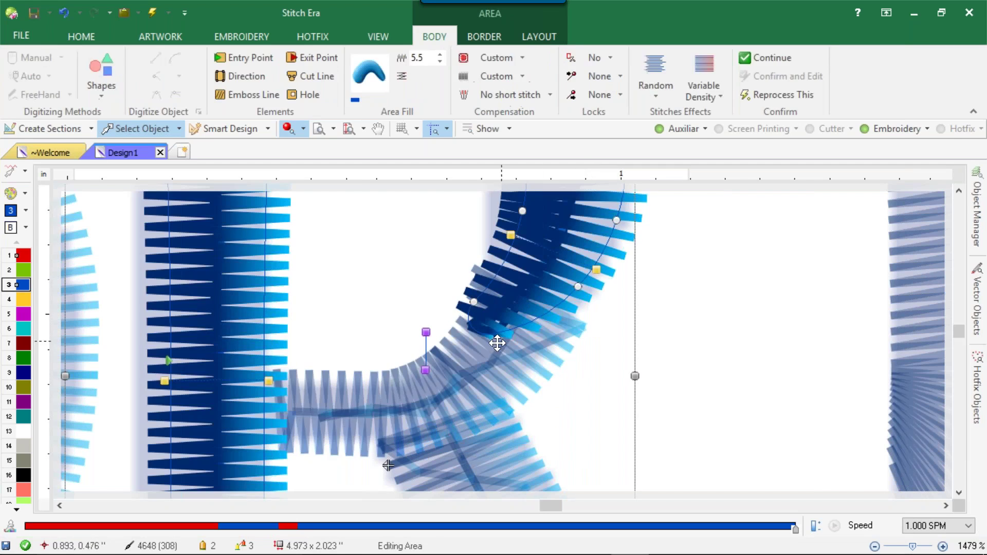
pyautogui.click(473, 302)
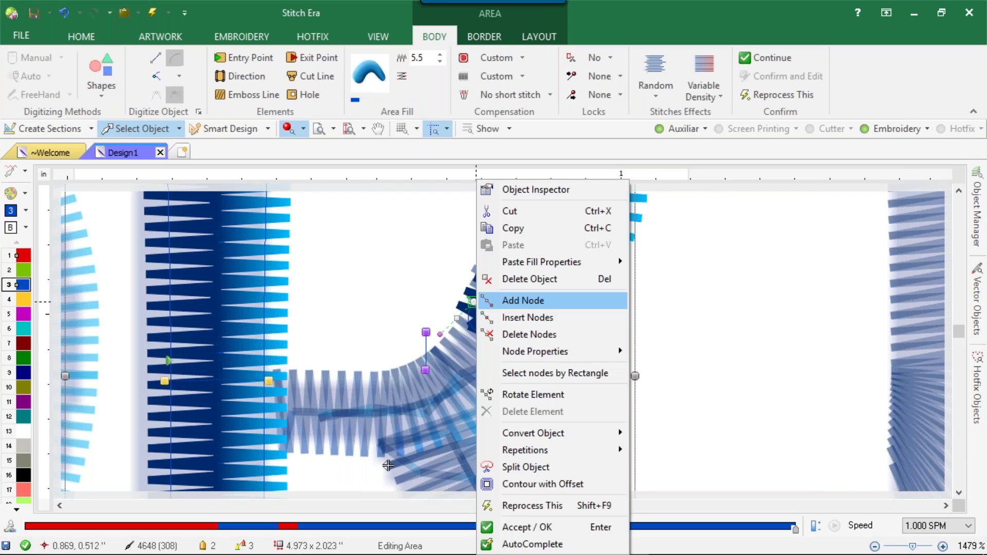
pyautogui.rightClick(473, 302)
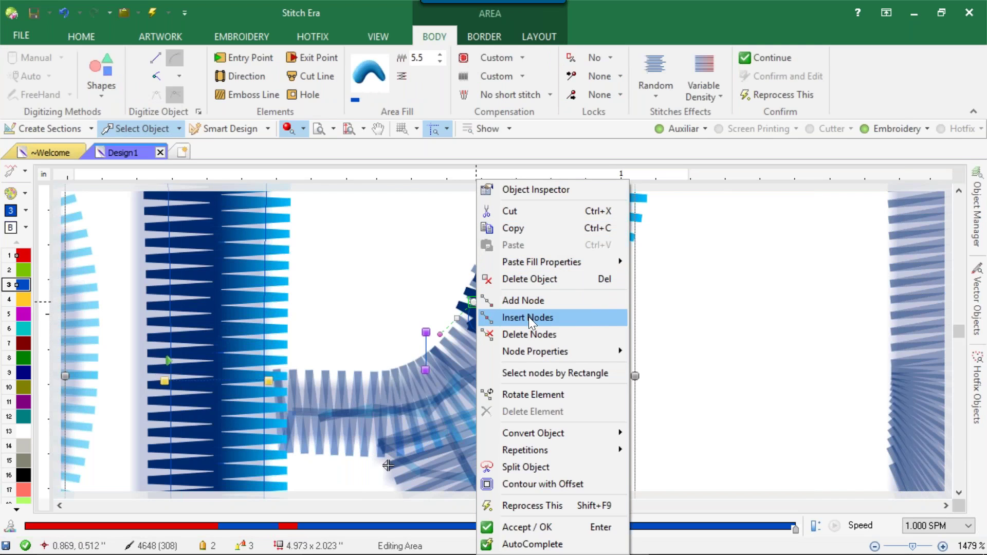
pyautogui.click(529, 317)
pyautogui.click(474, 302)
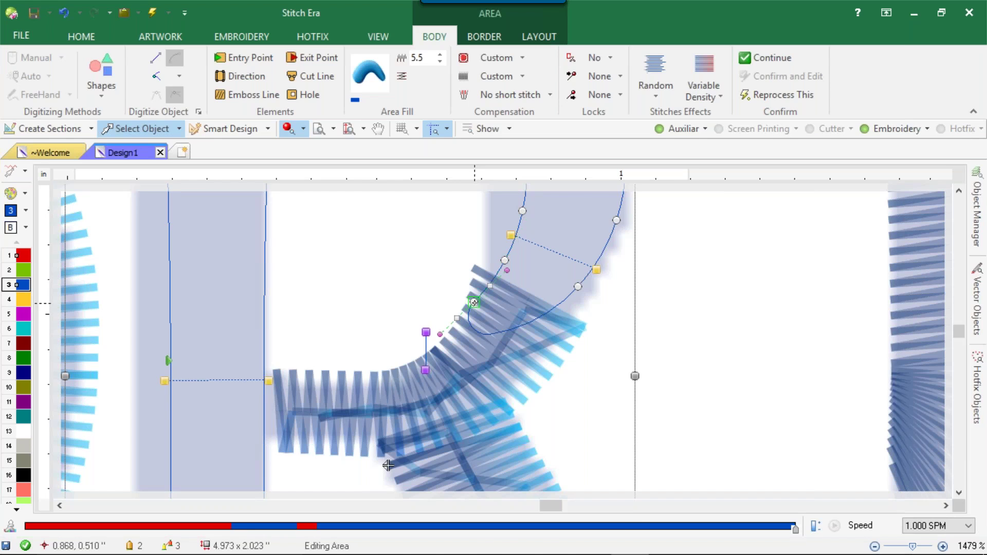
pyautogui.rightClick(474, 303)
pyautogui.click(521, 300)
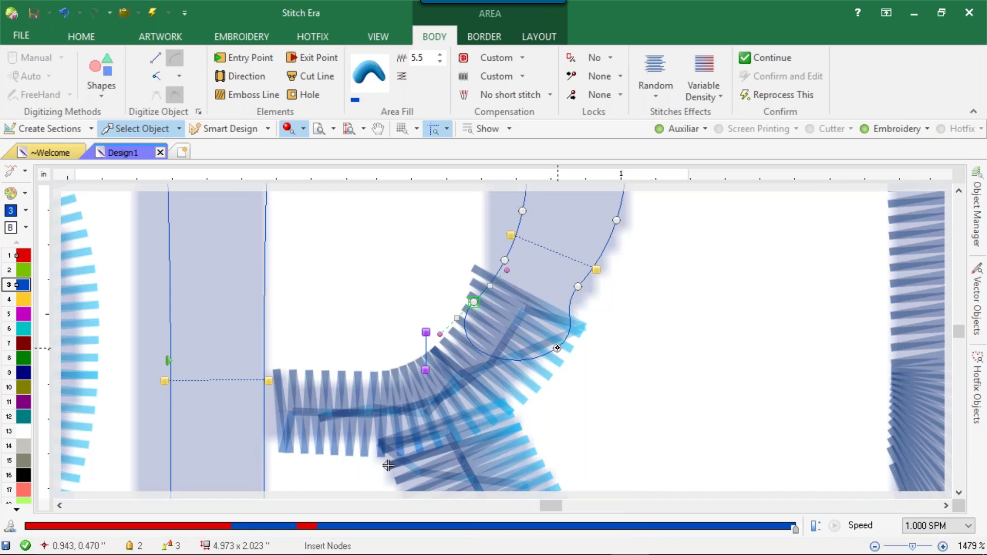
pyautogui.click(565, 355)
pyautogui.moveTo(568, 359); pyautogui.dragTo(548, 357)
pyautogui.moveTo(549, 366)
pyautogui.mouseDown()
pyautogui.moveTo(576, 330)
pyautogui.moveTo(550, 356)
pyautogui.moveTo(563, 362)
pyautogui.mouseUp()
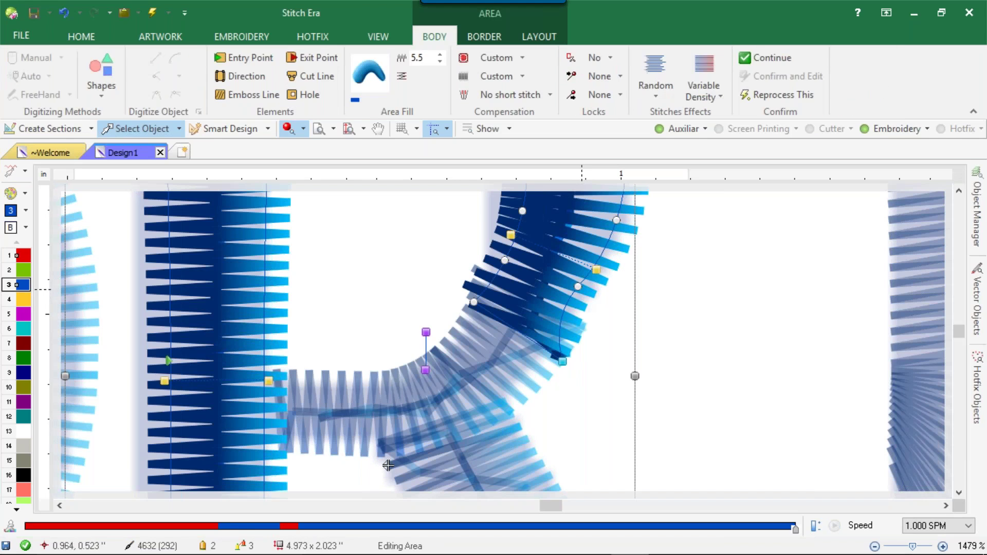
# - Reposition the nodes and curve handle at the lower end of the R's bowl to smooth its overlap with the connecting column
pyautogui.moveTo(581, 287); pyautogui.dragTo(587, 323)
pyautogui.moveTo(616, 288); pyautogui.dragTo(595, 278)
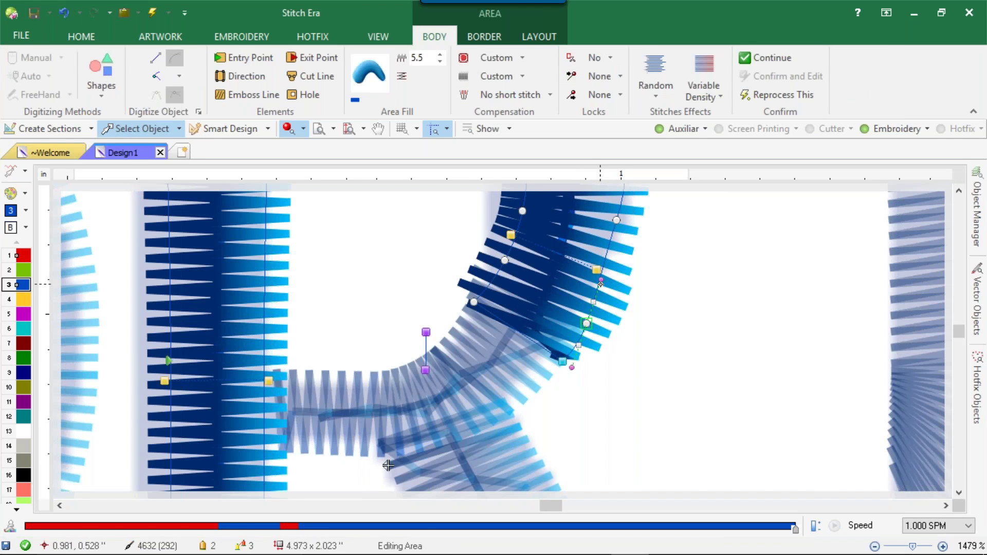
pyautogui.moveTo(579, 321); pyautogui.dragTo(574, 317)
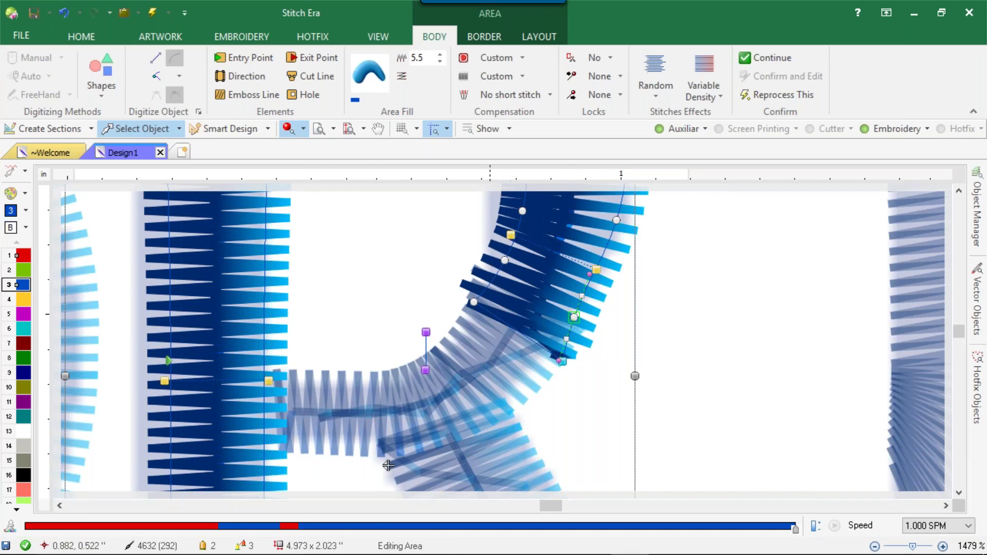
pyautogui.moveTo(474, 303); pyautogui.dragTo(482, 308)
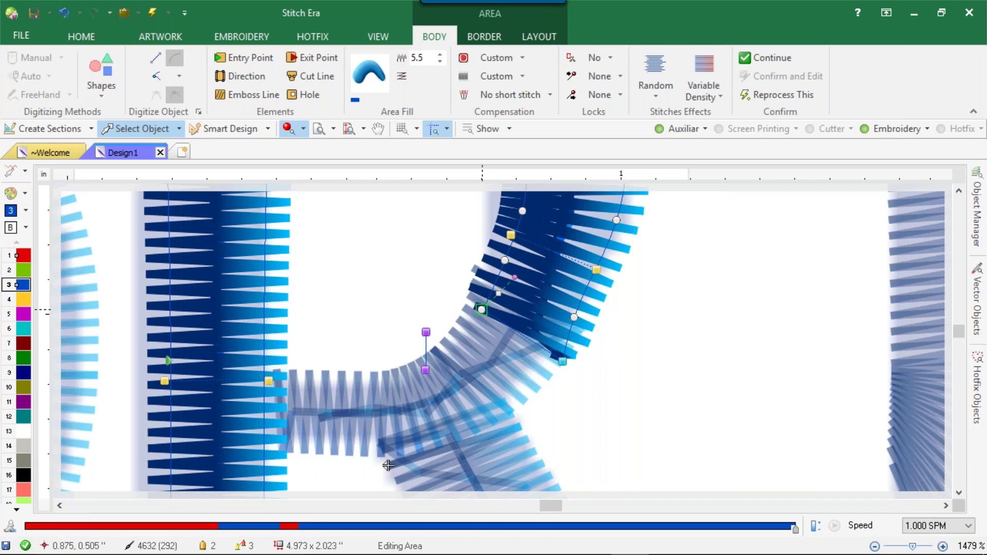
pyautogui.moveTo(563, 359); pyautogui.dragTo(557, 368)
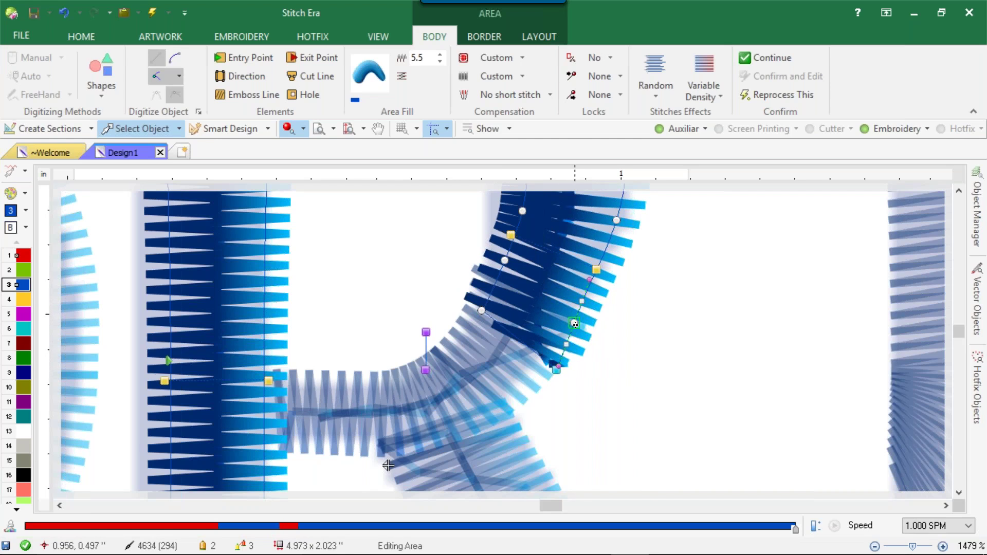
pyautogui.moveTo(574, 317); pyautogui.dragTo(576, 326)
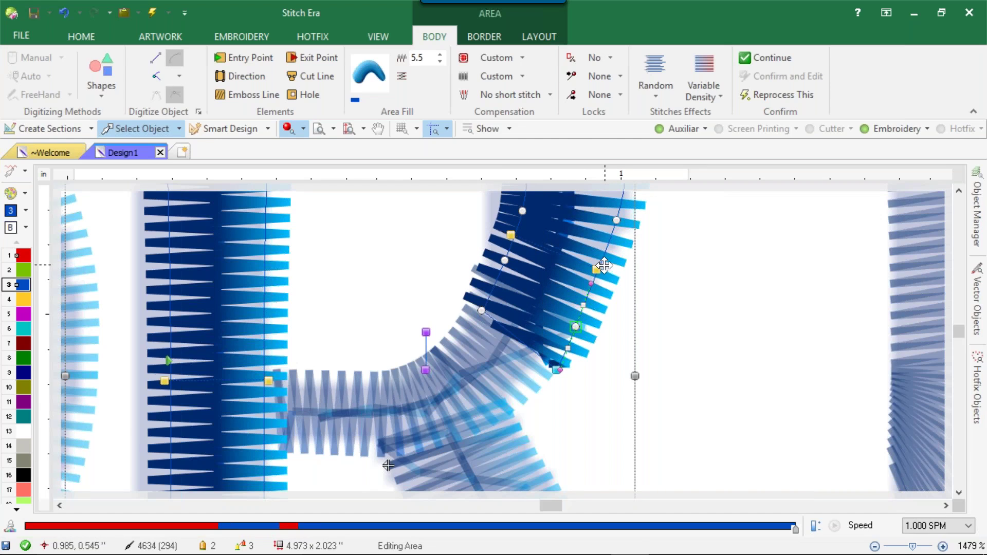
# - Move the stitch direction handle on the outer edge of the R's bowl down toward its lower end
pyautogui.moveTo(605, 265); pyautogui.dragTo(603, 295)
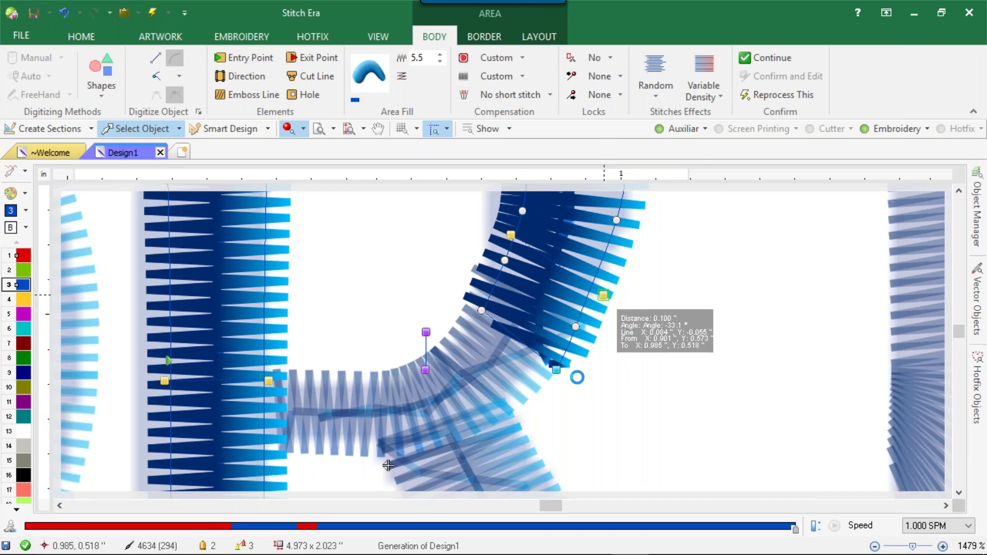
pyautogui.scroll(-5, 520, 392)
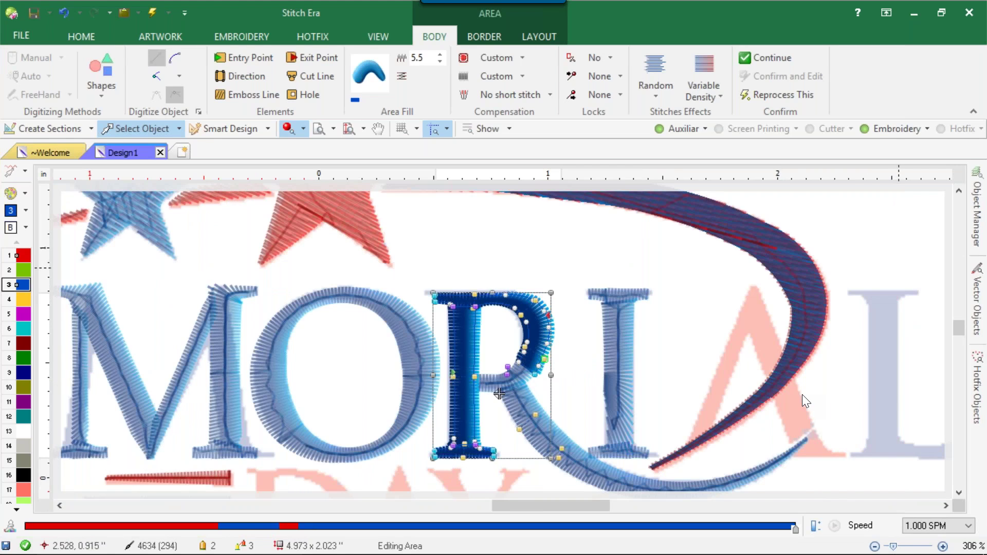
# - Reorder the sections so the R's connecting column and tail column stitch directly before the R area, and deselect everything
pyautogui.click(980, 242)
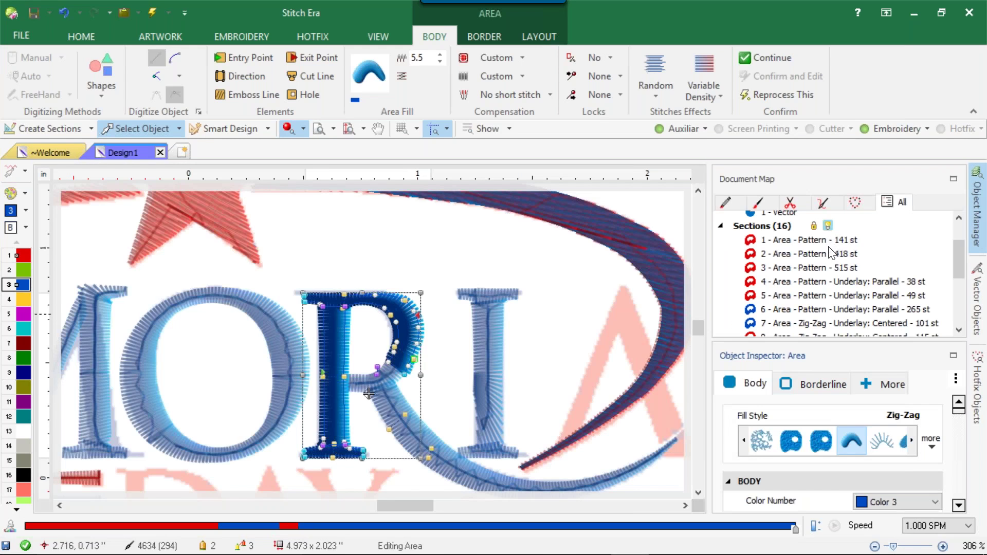
pyautogui.click(834, 273)
pyautogui.scroll(-3, 834, 273)
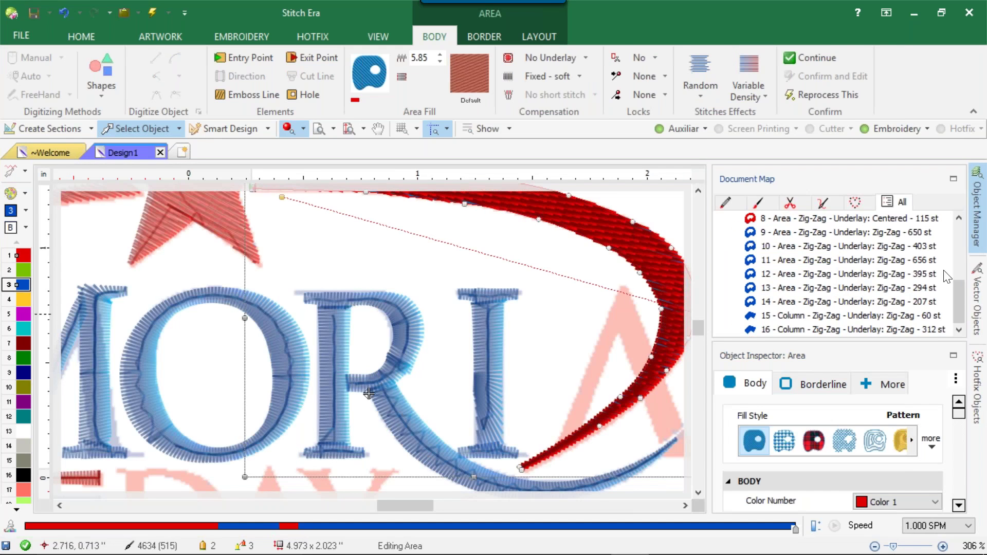
pyautogui.click(865, 331)
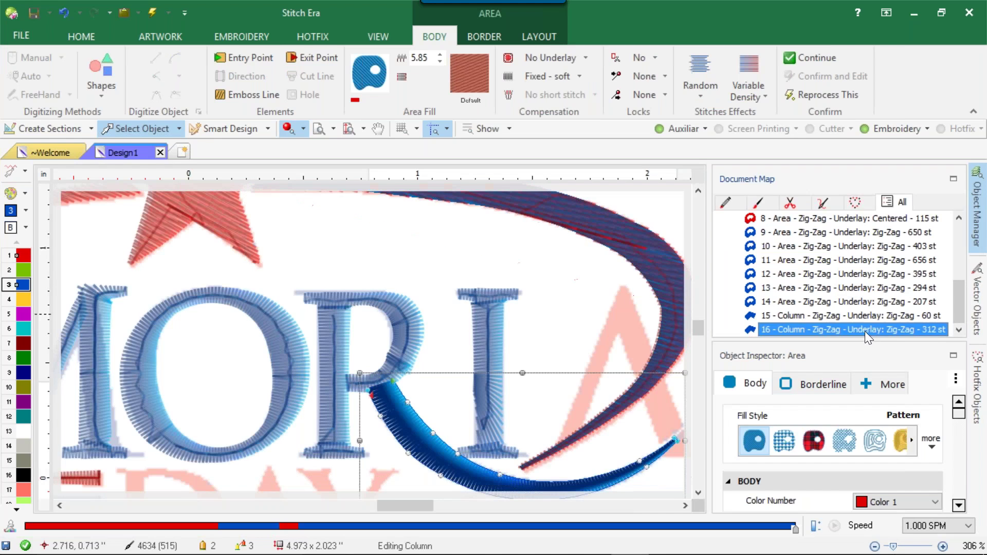
pyautogui.keyDown('ctrl'); pyautogui.click(856, 316); pyautogui.keyUp('ctrl')
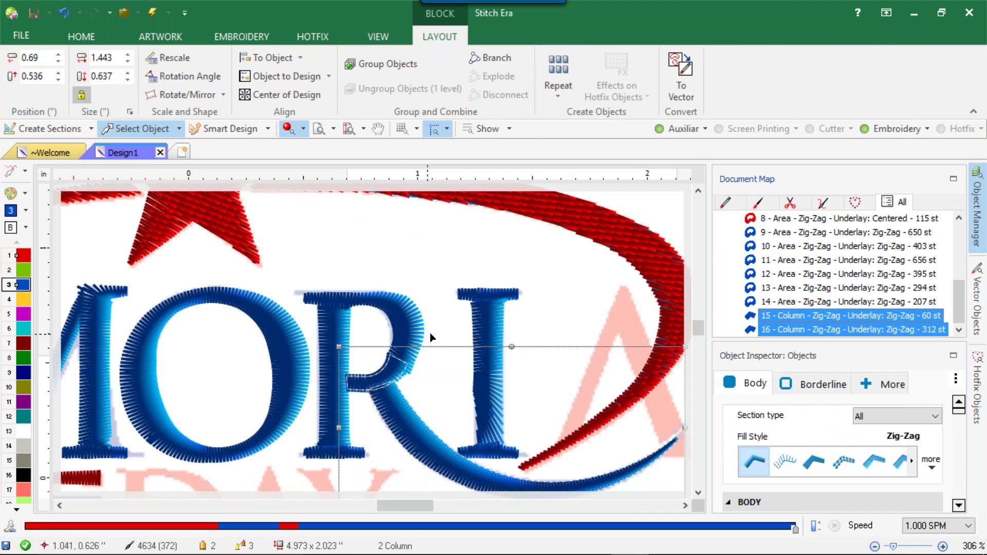
pyautogui.click(788, 303)
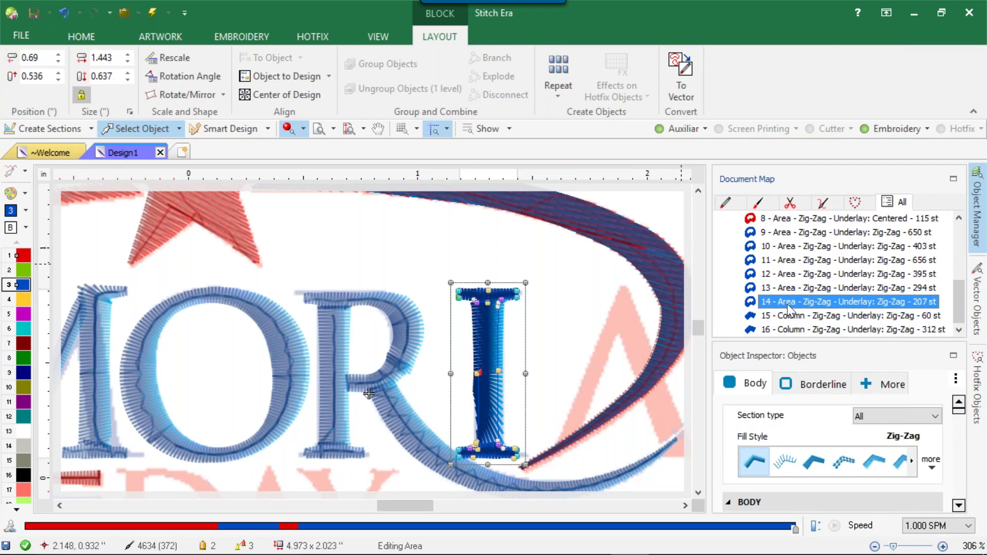
pyautogui.click(793, 291)
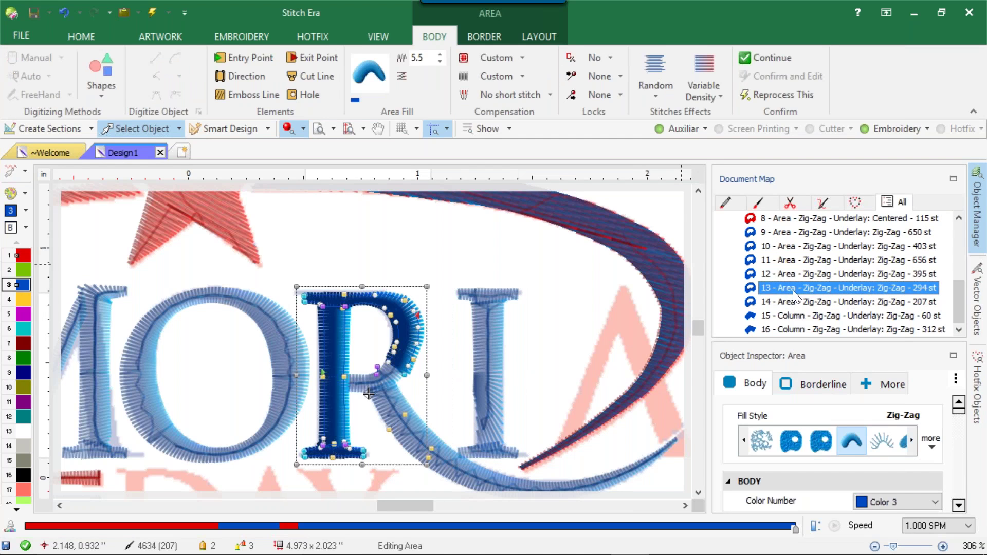
pyautogui.click(789, 329)
pyautogui.keyDown('ctrl'); pyautogui.click(786, 316); pyautogui.keyUp('ctrl')
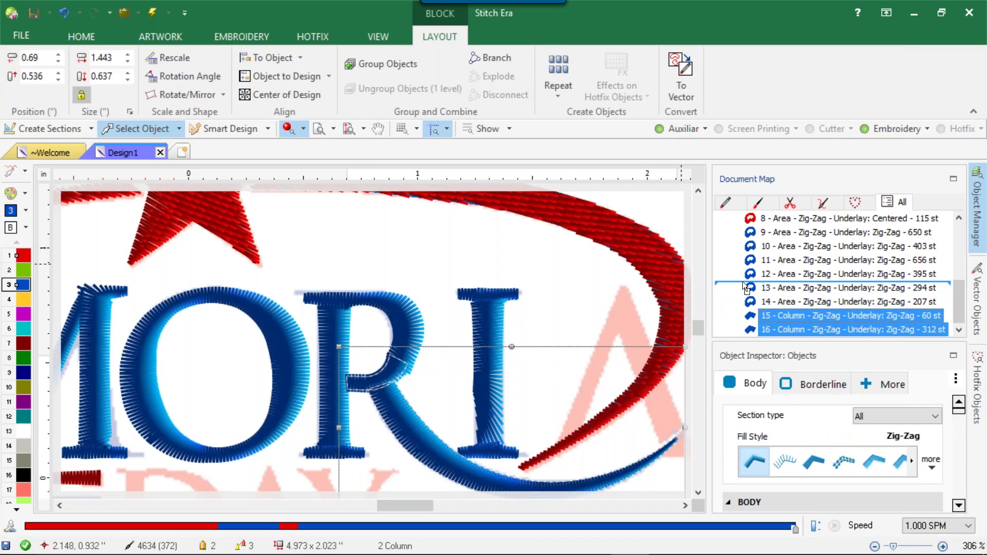
pyautogui.moveTo(743, 282); pyautogui.dragTo(743, 282)
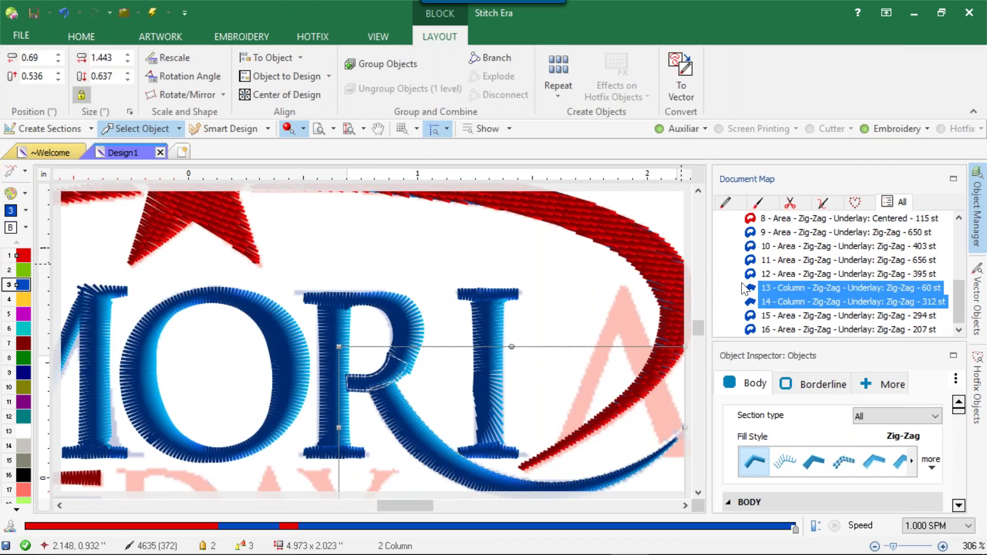
pyautogui.click(429, 269)
pyautogui.scroll(-5, 396, 363)
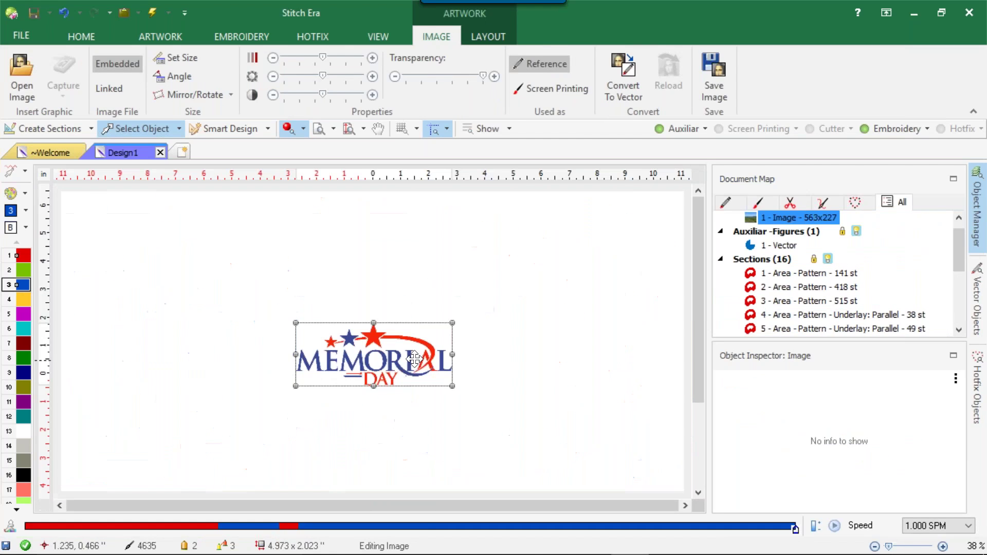
pyautogui.click(521, 296)
pyautogui.scroll(3, 388, 365)
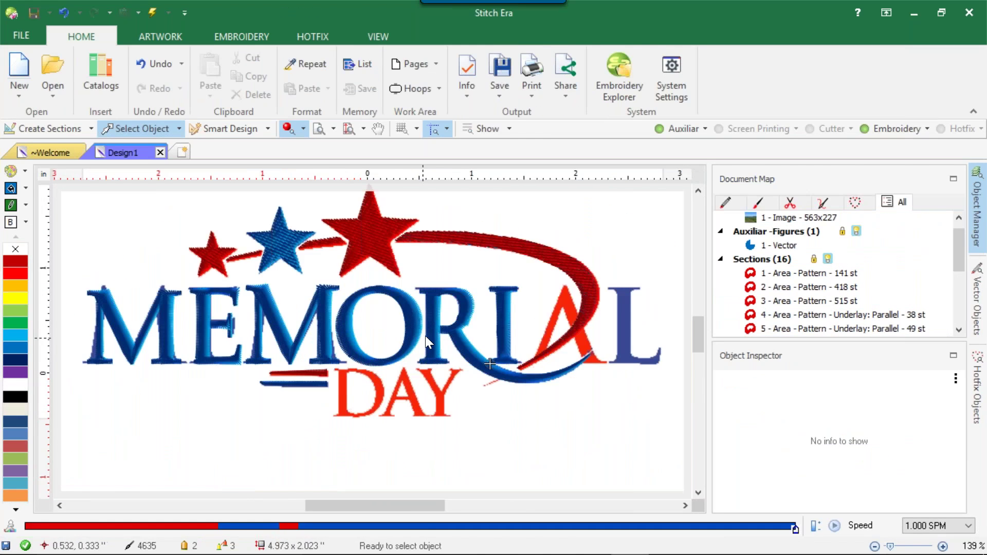
# - Switch to stitch editing and pull in the outer stitch ends where the R's bowl overlaps the connecting column
pyautogui.scroll(2, 397, 353)
pyautogui.scroll(3, 515, 296)
pyautogui.click(502, 316)
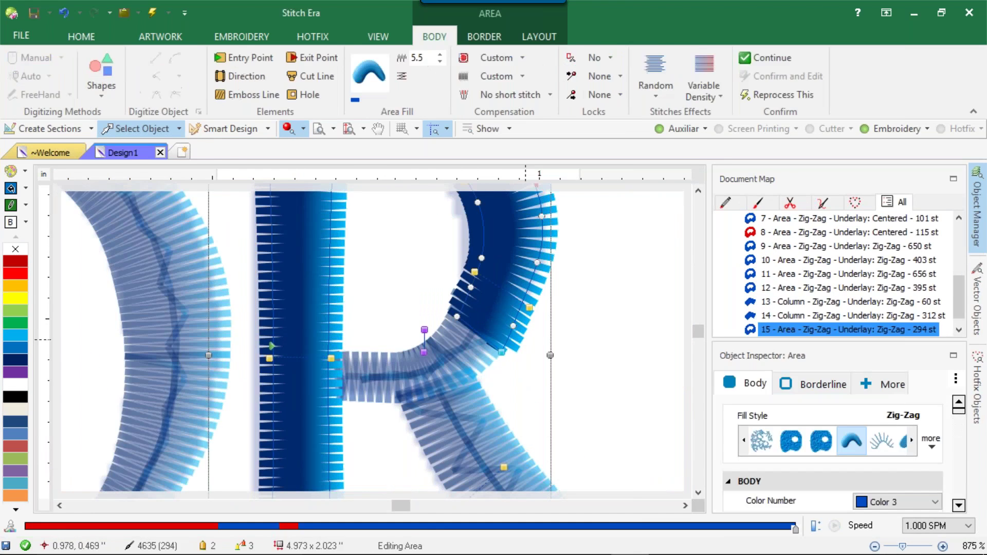
pyautogui.click(12, 171)
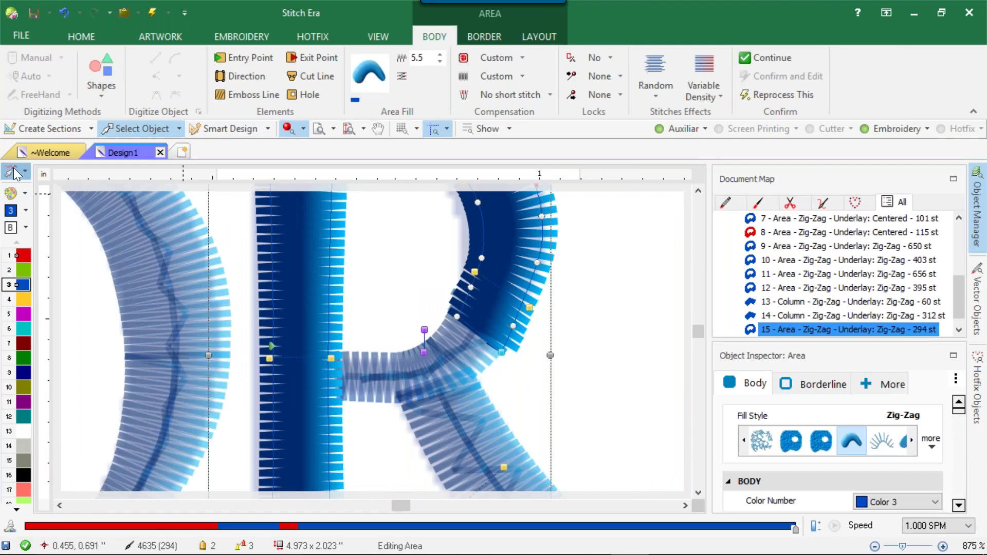
pyautogui.scroll(3, 461, 290)
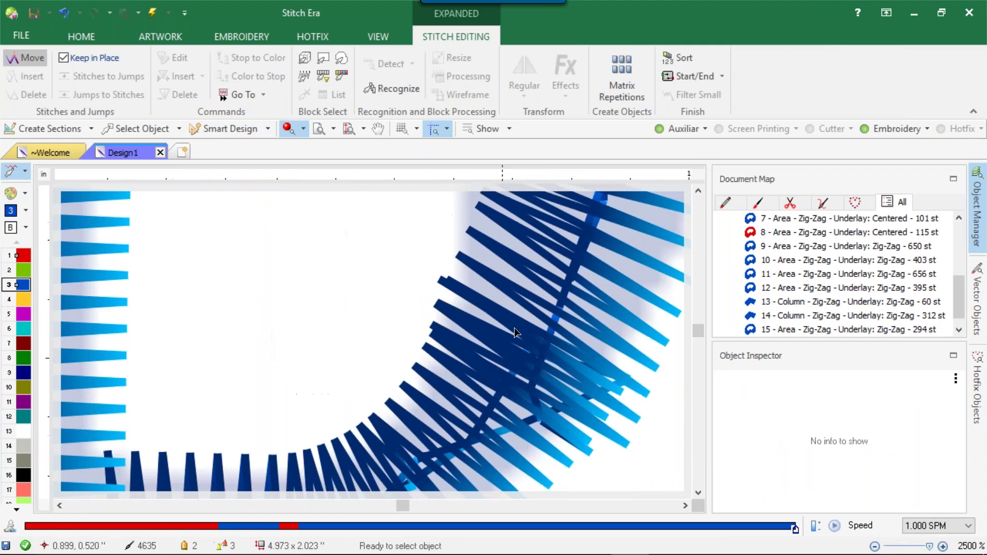
pyautogui.click(609, 435)
pyautogui.click(626, 408)
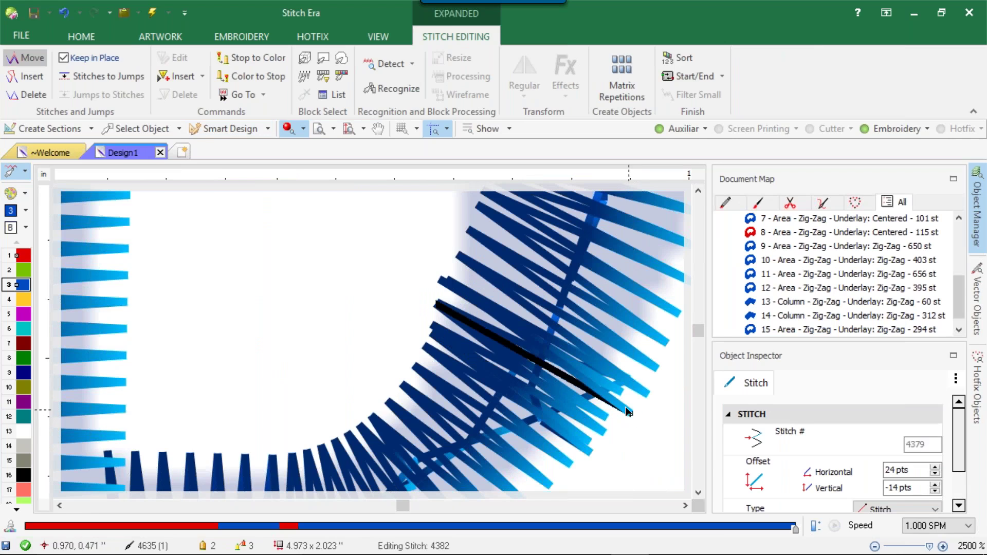
pyautogui.click(638, 386)
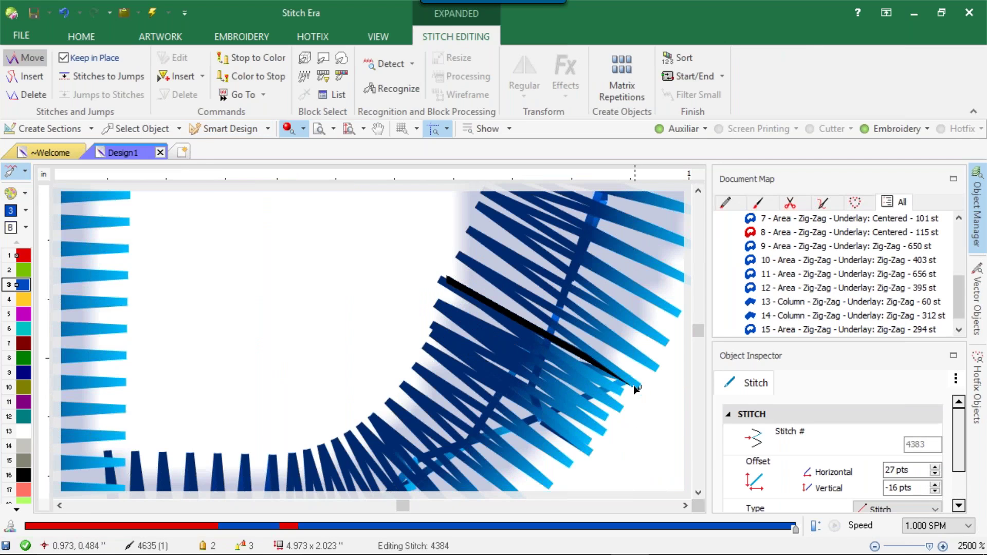
pyautogui.moveTo(634, 385); pyautogui.dragTo(634, 385)
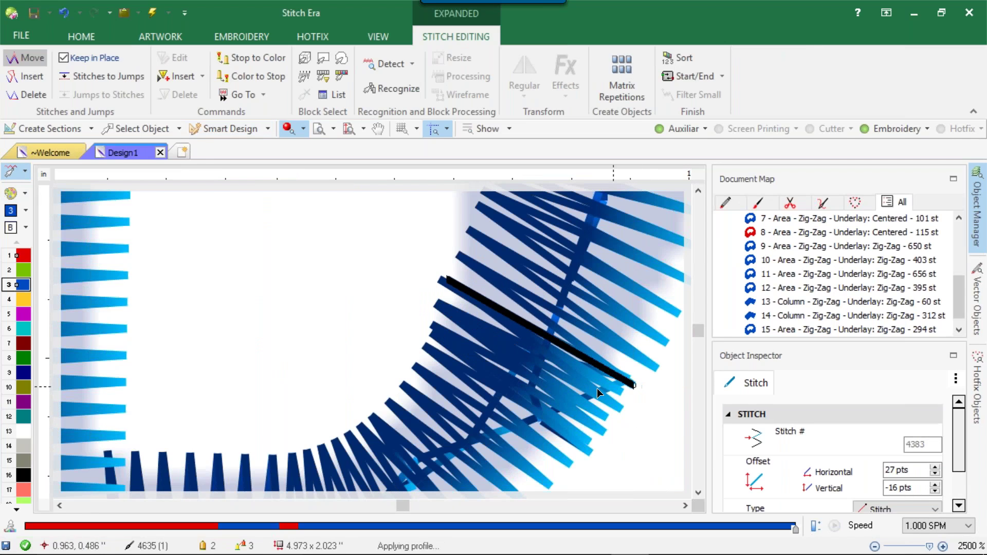
# - Move individual stitch points inward along the inner edge of the R's bowl to even out the overlap
pyautogui.click(445, 279)
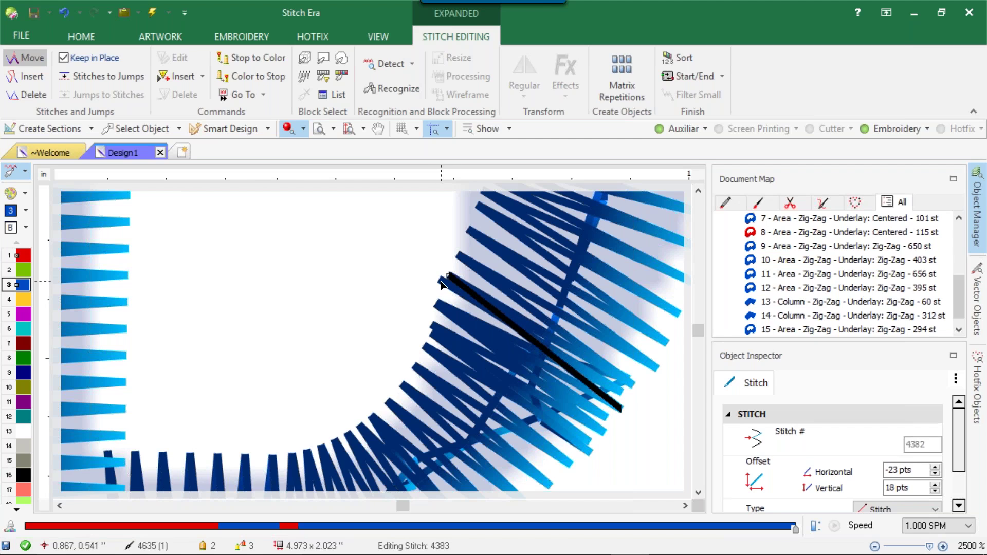
pyautogui.click(446, 308)
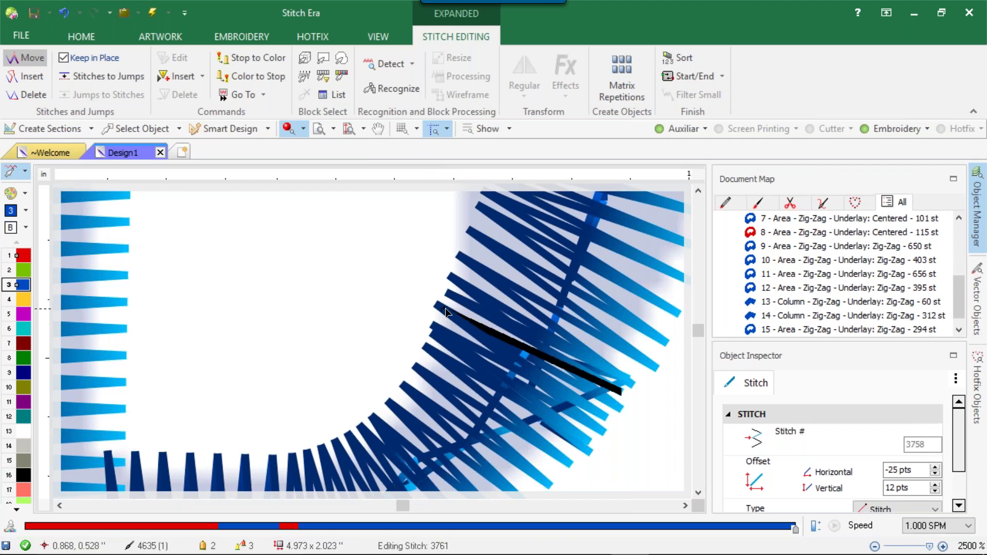
pyautogui.click(433, 330)
pyautogui.click(434, 326)
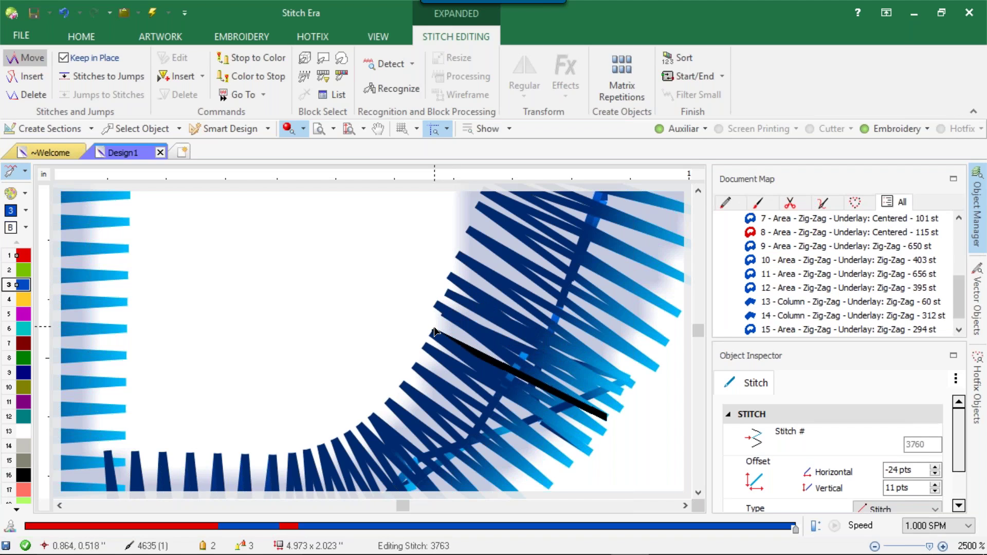
pyautogui.click(441, 300)
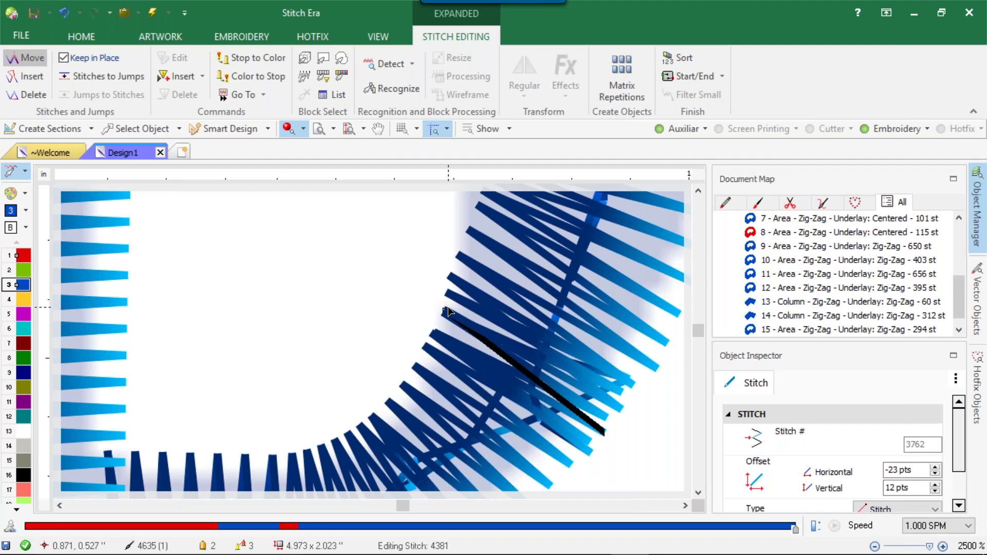
pyautogui.scroll(-10, 465, 309)
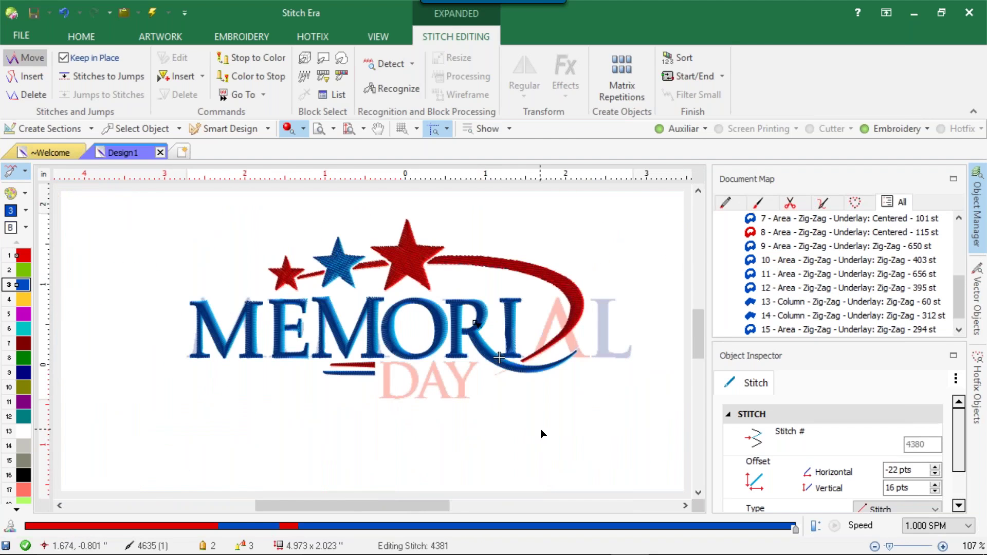
pyautogui.scroll(5, 526, 317)
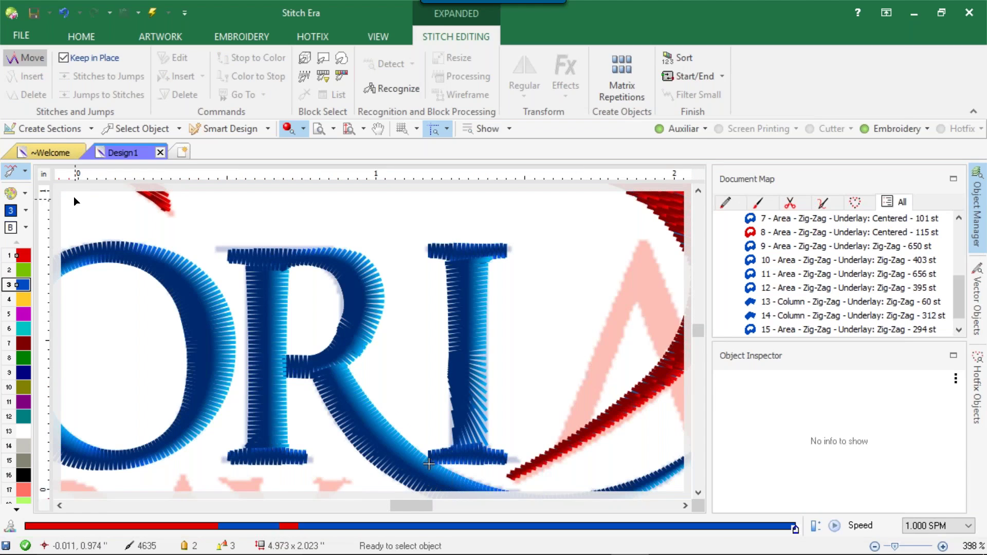
# - Adjust the I area's direction lines at mid-stem and just above the lower serif so the stem's stitches run straight across
pyautogui.click(128, 129)
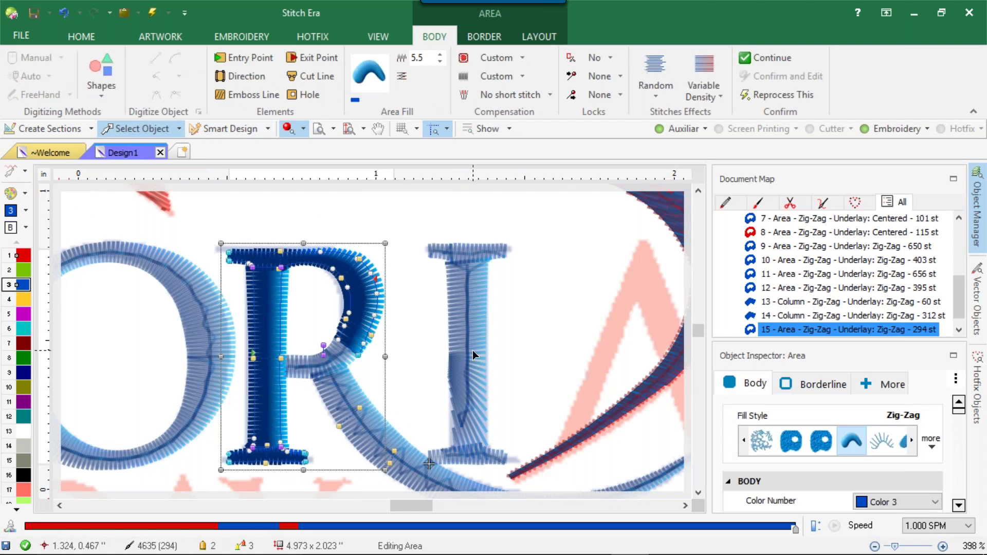
pyautogui.click(467, 365)
pyautogui.scroll(4, 465, 367)
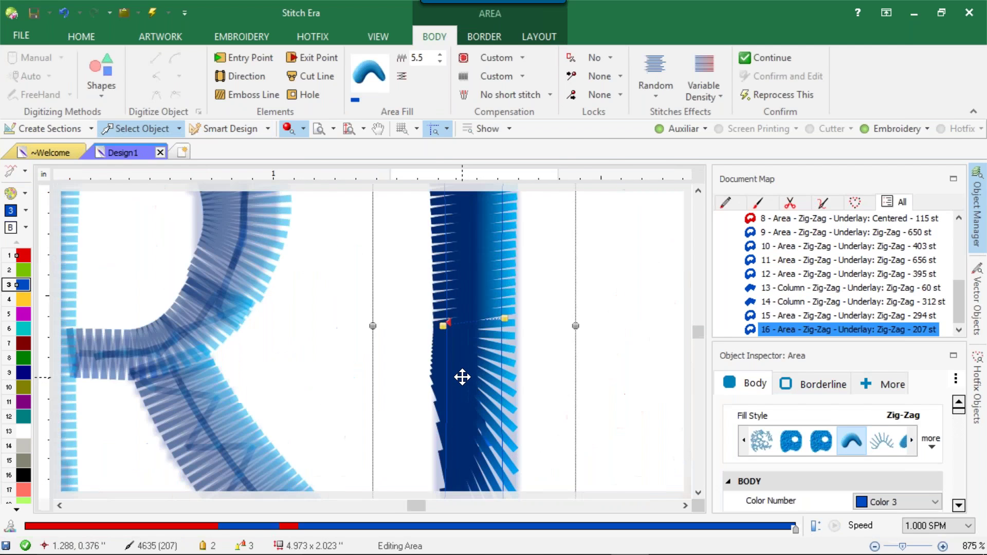
pyautogui.moveTo(519, 298); pyautogui.dragTo(521, 303)
pyautogui.scroll(-3, 485, 377)
pyautogui.scroll(4, 485, 381)
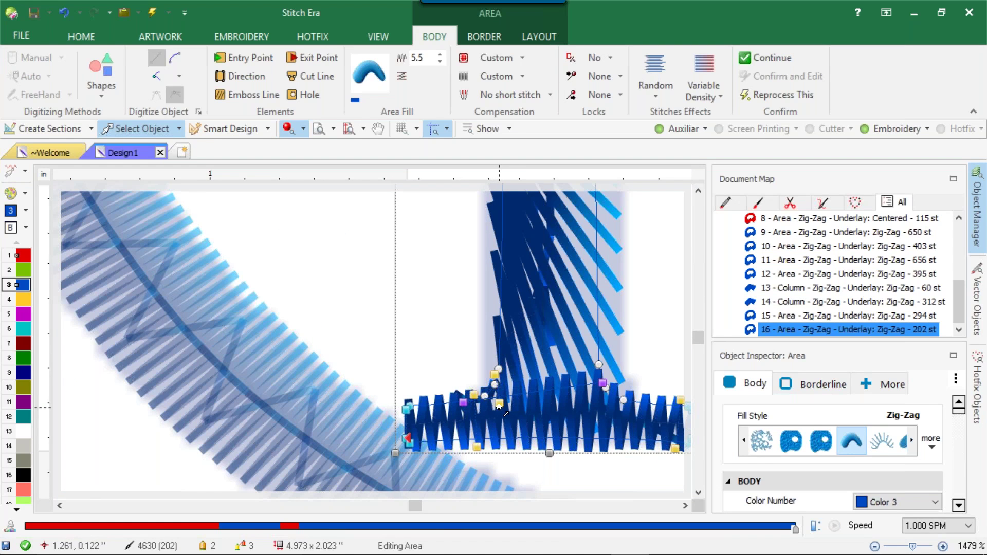
pyautogui.moveTo(499, 407); pyautogui.dragTo(643, 380)
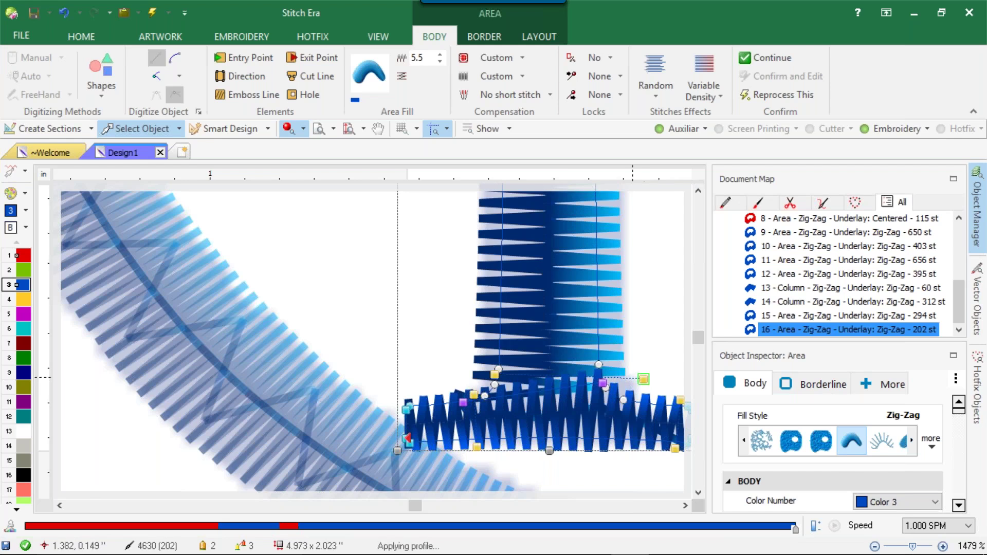
pyautogui.scroll(-7, 573, 316)
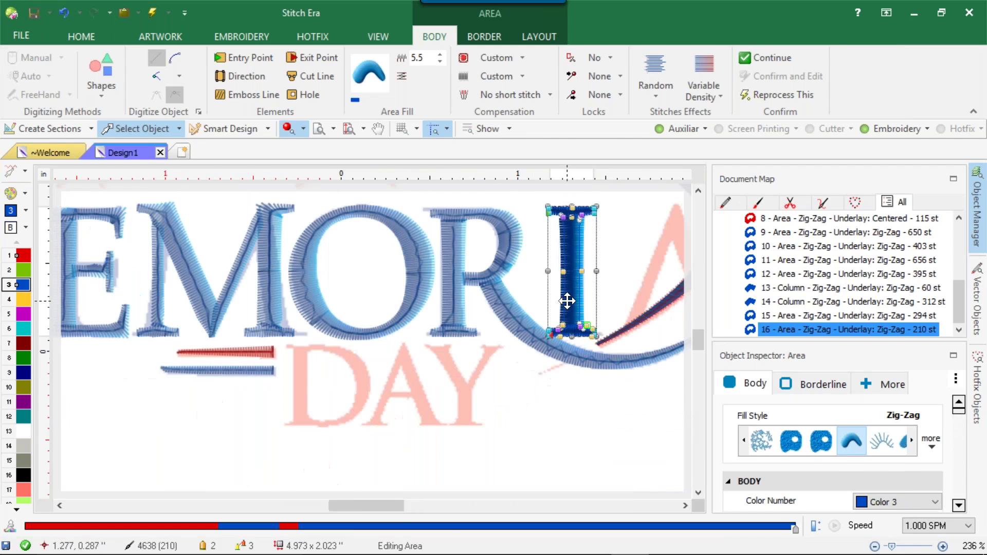
pyautogui.scroll(-2, 568, 300)
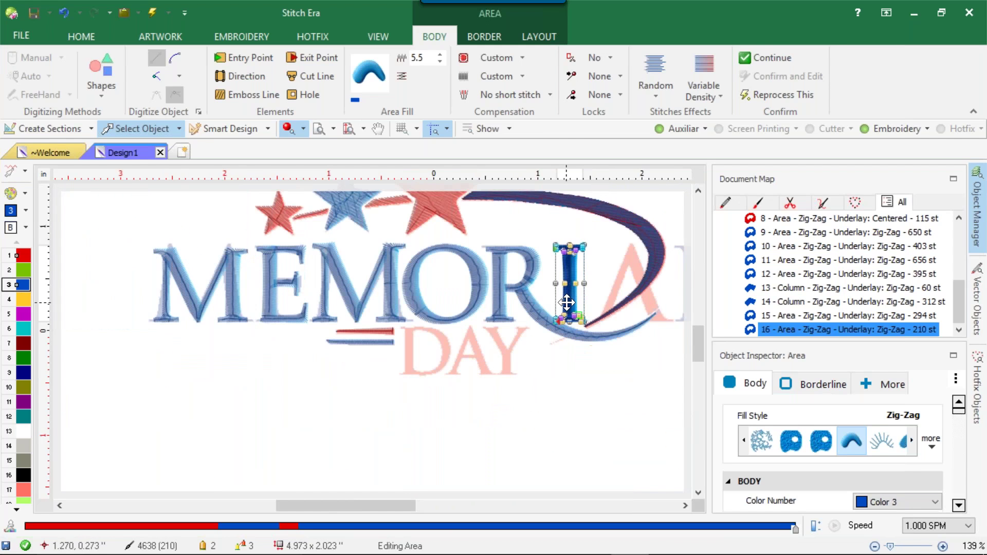
pyautogui.click(525, 437)
# - Create a lettering object with the text L in the True Type font Palatino Linotype, in the blue Color 3
pyautogui.scroll(2, 656, 299)
pyautogui.scroll(-3, 656, 298)
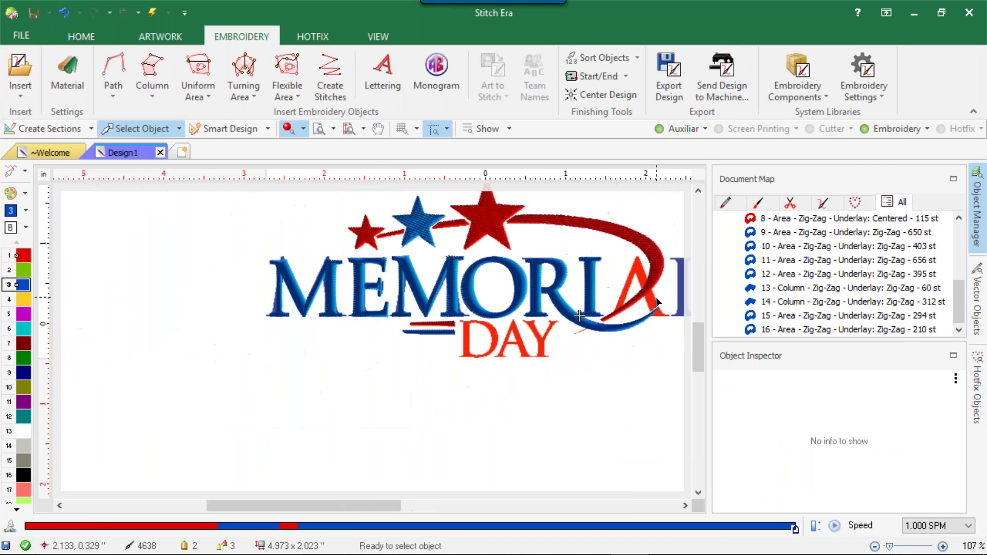
pyautogui.moveTo(394, 504); pyautogui.dragTo(460, 505)
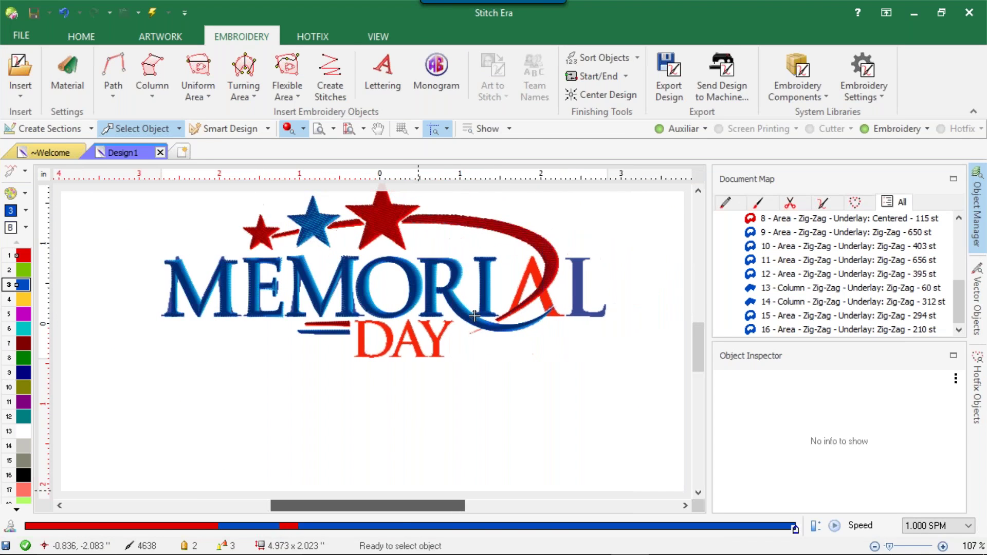
pyautogui.click(386, 66)
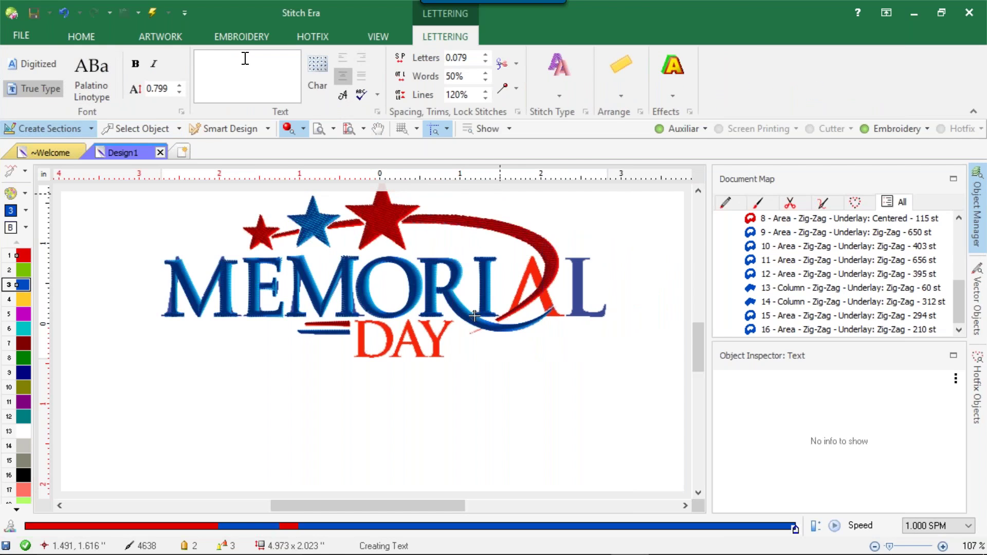
pyautogui.write('L')
pyautogui.press('Return')
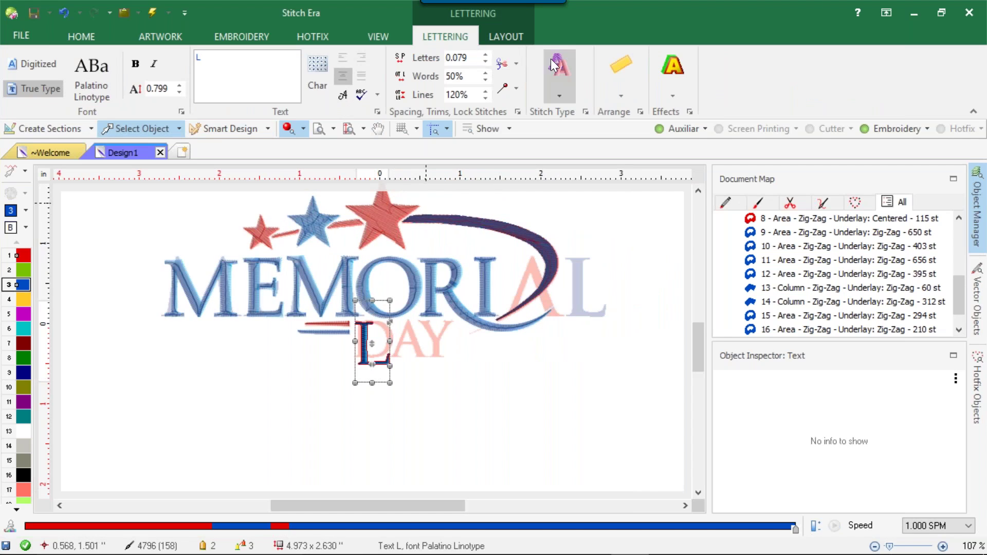
# - Set the Zig-Zag fill density of the L lettering to 5.5 lines/mm in its stitch type settings
pyautogui.click(573, 73)
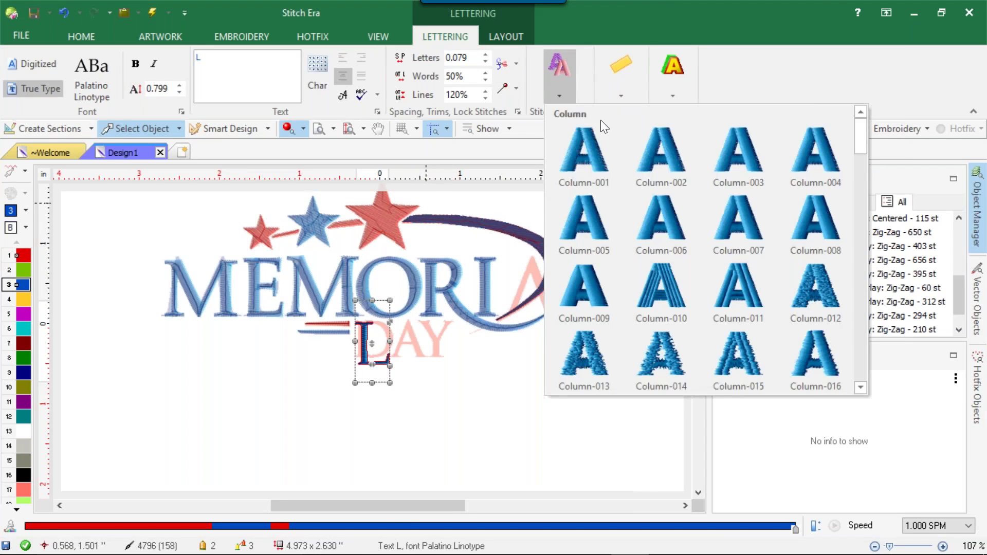
pyautogui.click(588, 82)
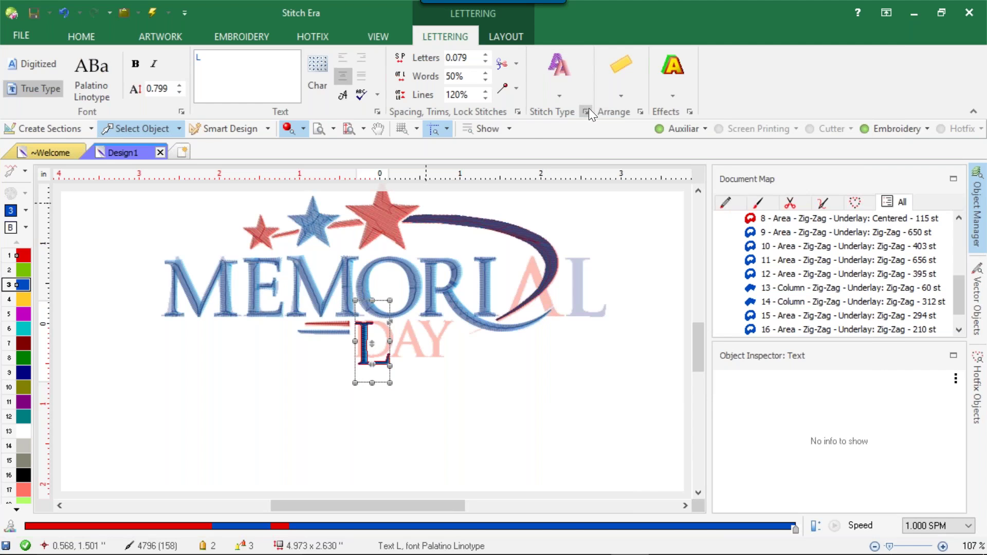
pyautogui.click(587, 109)
pyautogui.click(576, 179)
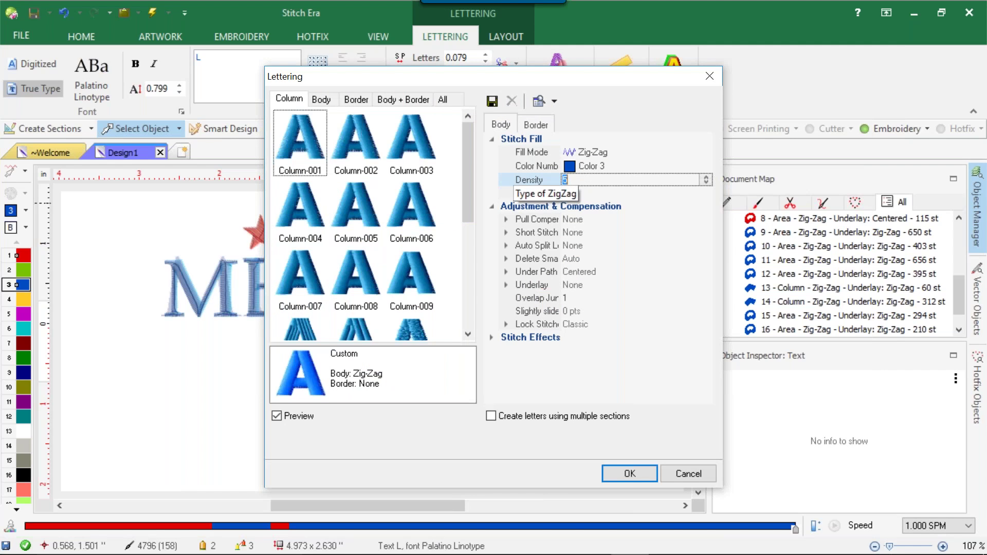
pyautogui.write('5.5')
pyautogui.press('Return')
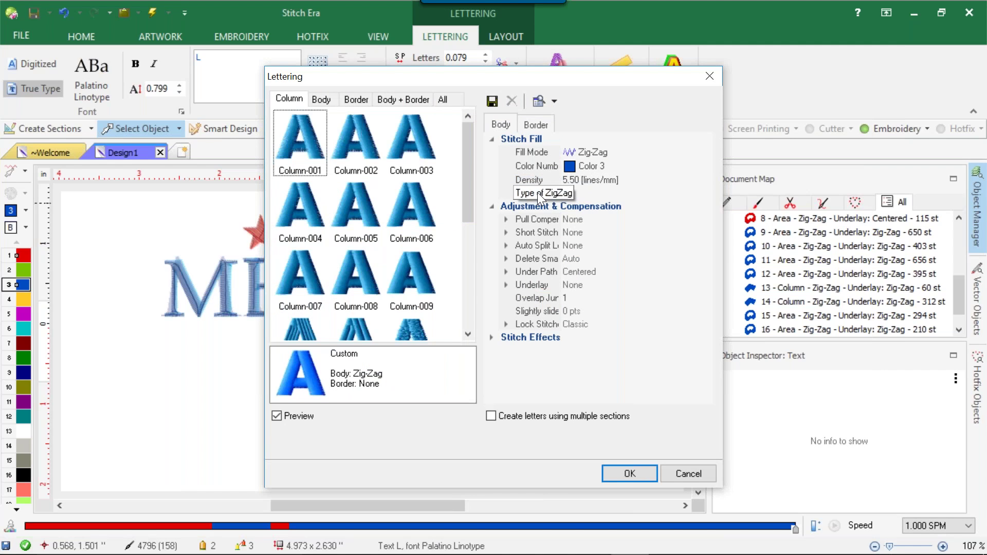
# - Give the L lettering Proportional pull compensation with a value of 25
pyautogui.click(506, 219)
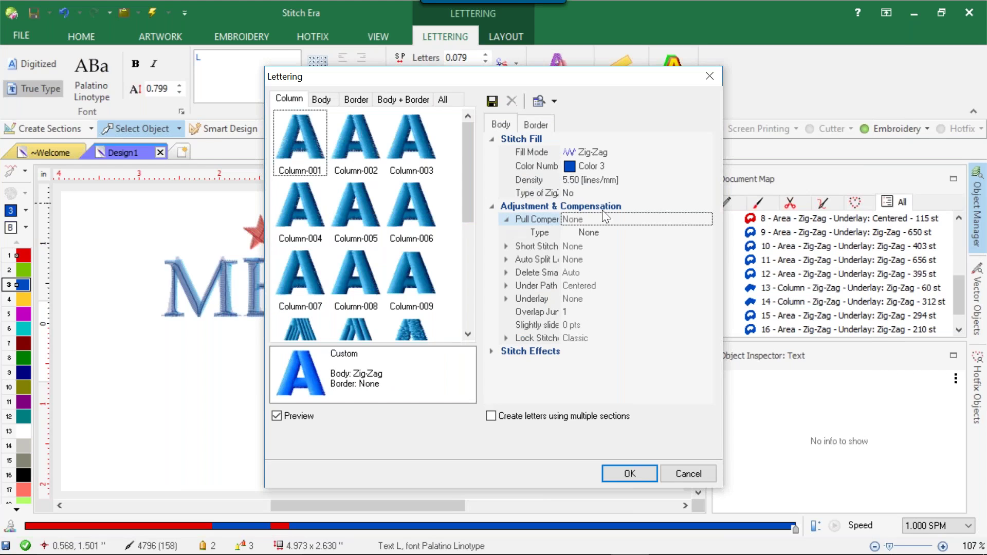
pyautogui.click(614, 230)
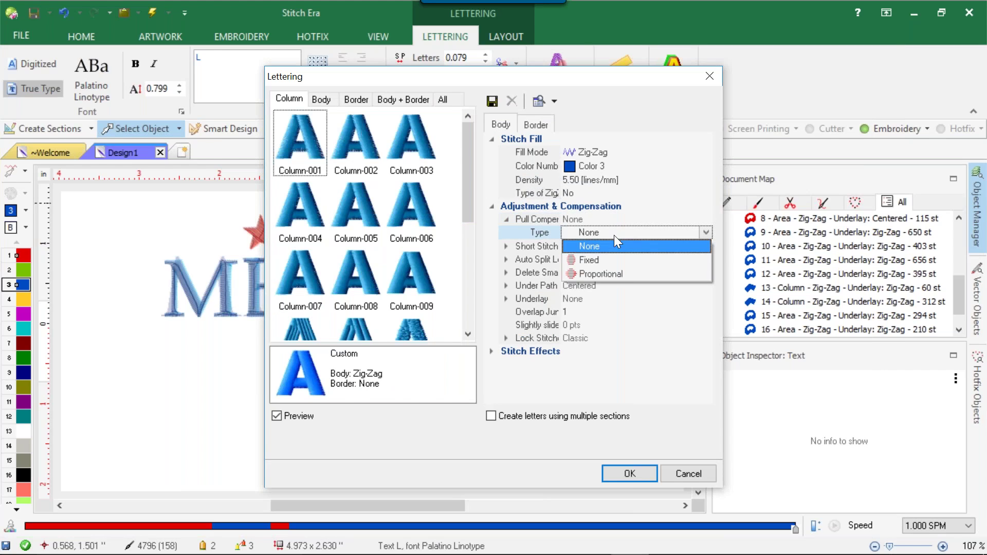
pyautogui.click(612, 269)
pyautogui.click(584, 260)
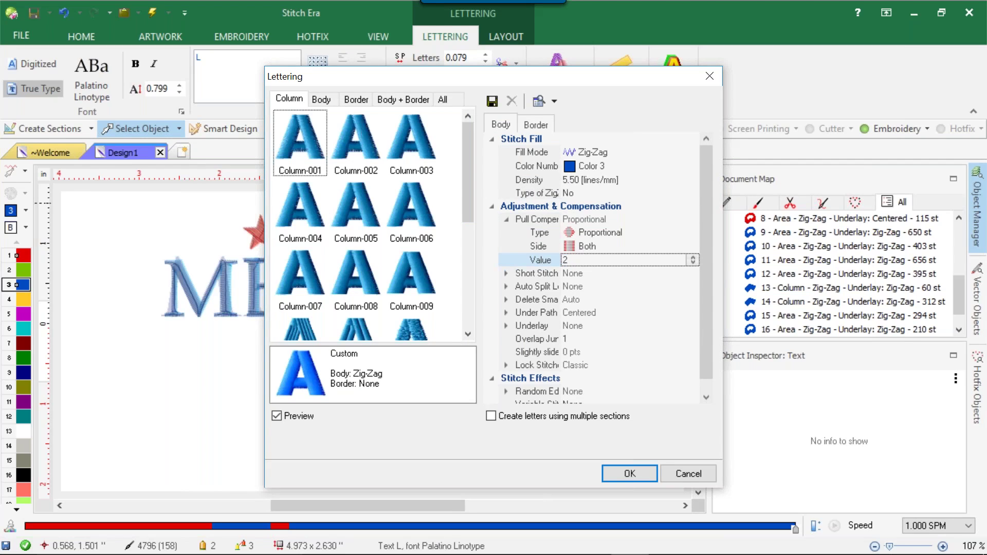
pyautogui.write('25')
pyautogui.press('Return')
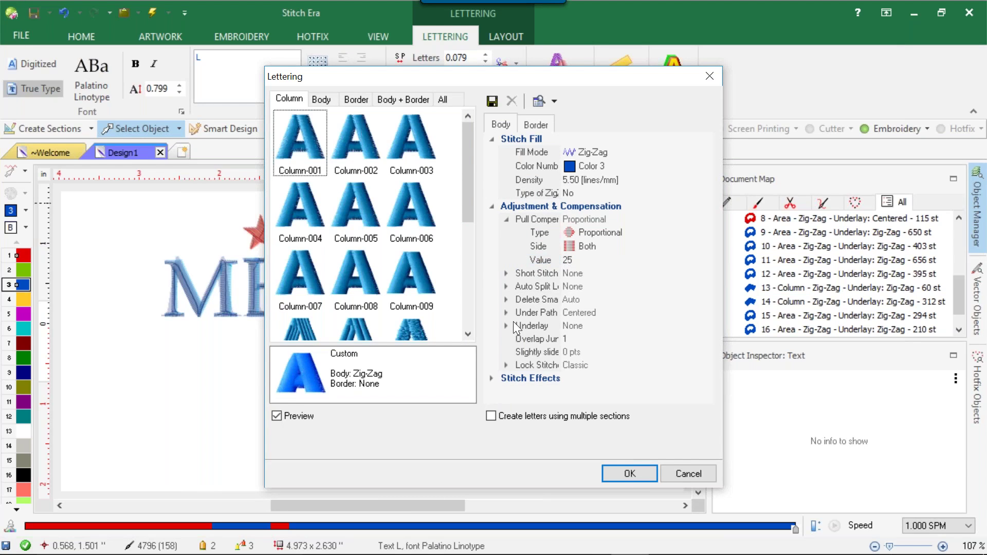
# - Set the L lettering's underlay fill mode to Zig-Zag and apply the stitch settings
pyautogui.click(513, 322)
pyautogui.click(585, 311)
pyautogui.click(587, 322)
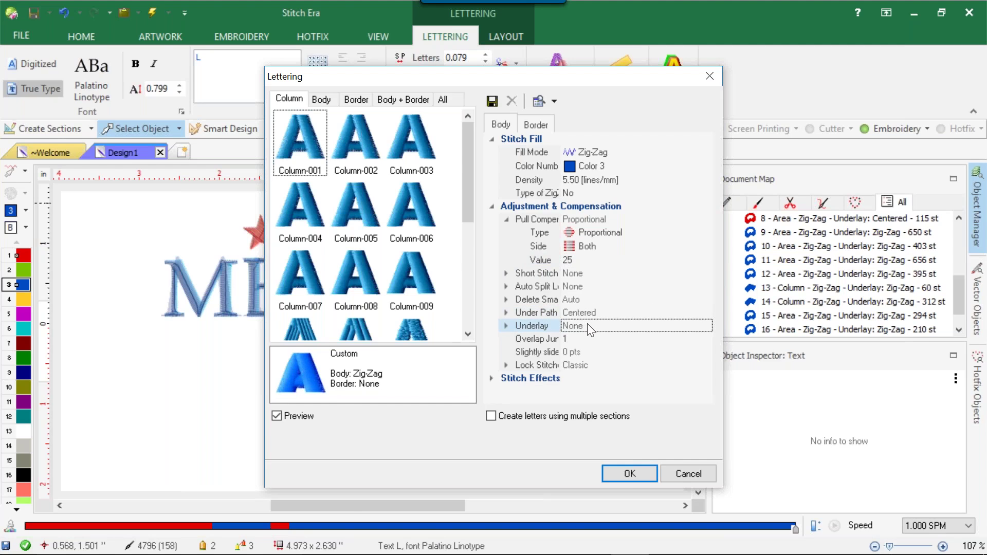
pyautogui.click(506, 326)
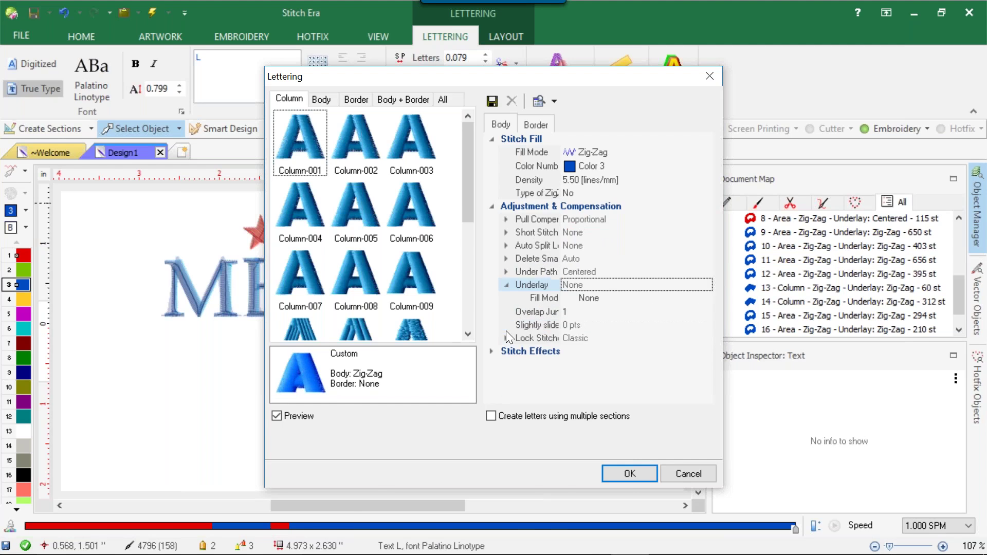
pyautogui.click(629, 298)
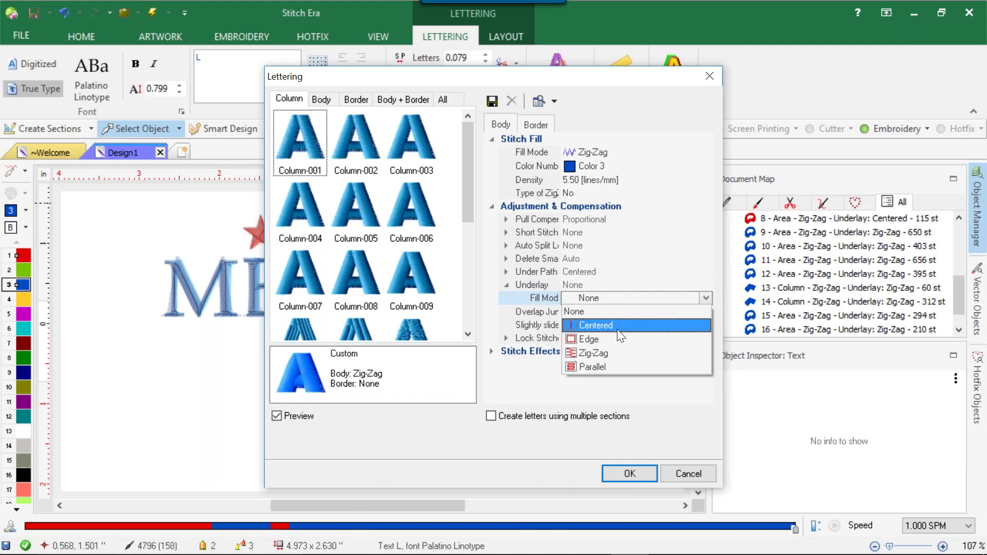
pyautogui.click(607, 353)
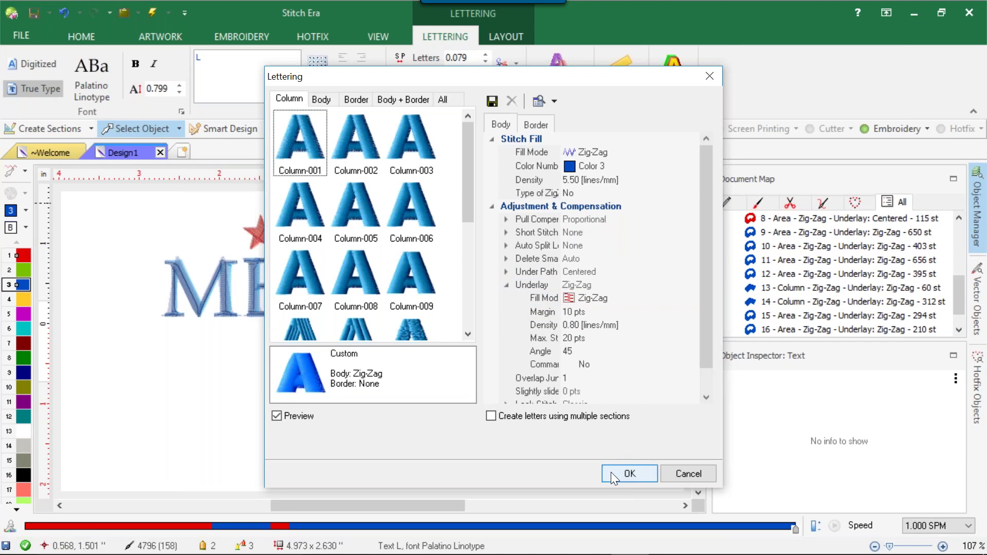
pyautogui.click(612, 472)
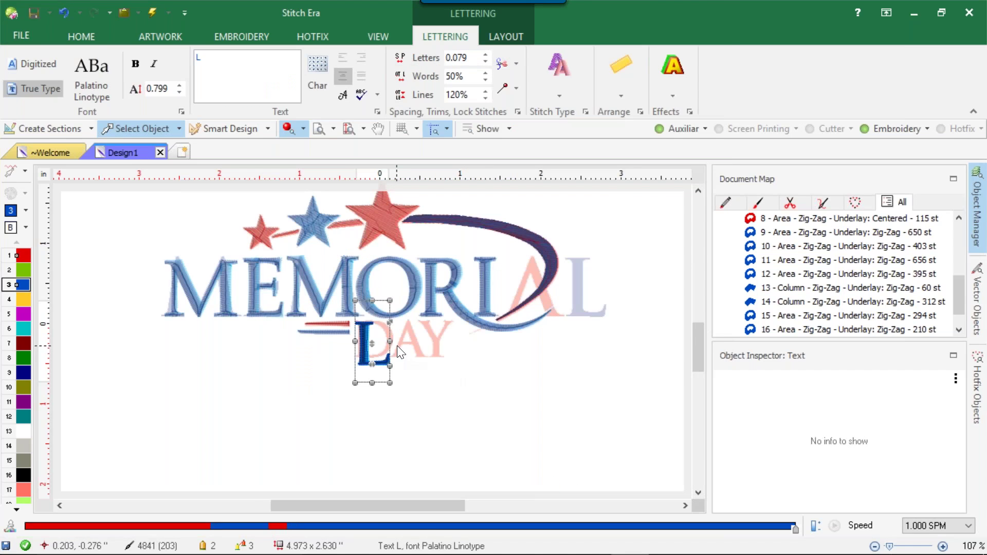
# - Move the L lettering onto the artwork's final L, align its baseline and widen it on both sides
pyautogui.moveTo(378, 328); pyautogui.dragTo(591, 268)
pyautogui.scroll(3, 587, 273)
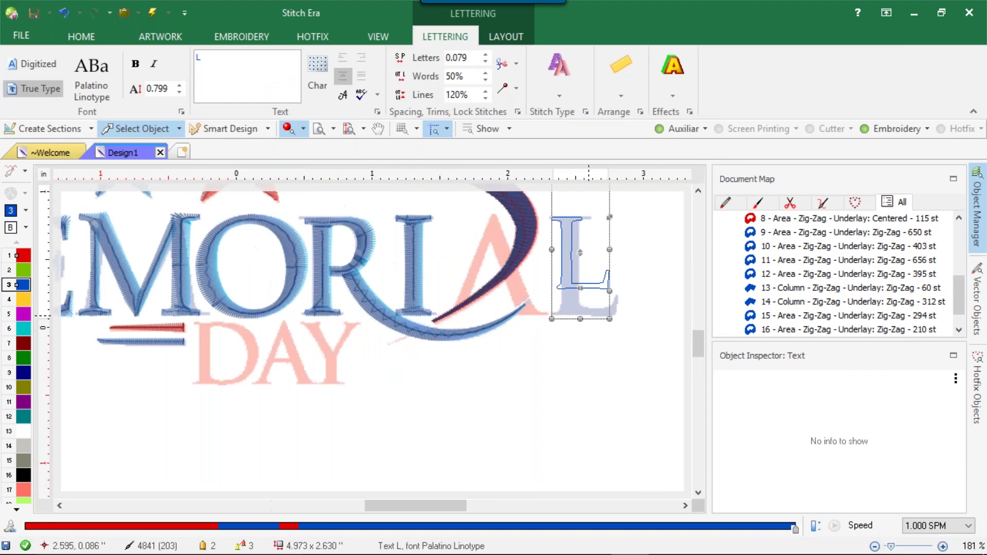
pyautogui.scroll(3, 580, 319)
pyautogui.moveTo(575, 320); pyautogui.dragTo(563, 379)
pyautogui.moveTo(624, 232); pyautogui.dragTo(637, 236)
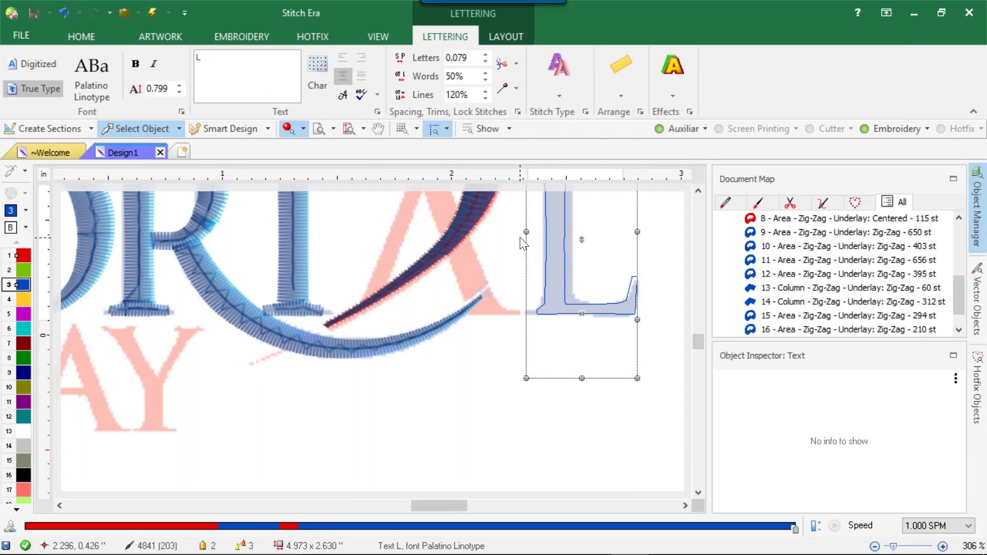
pyautogui.moveTo(527, 230); pyautogui.dragTo(519, 229)
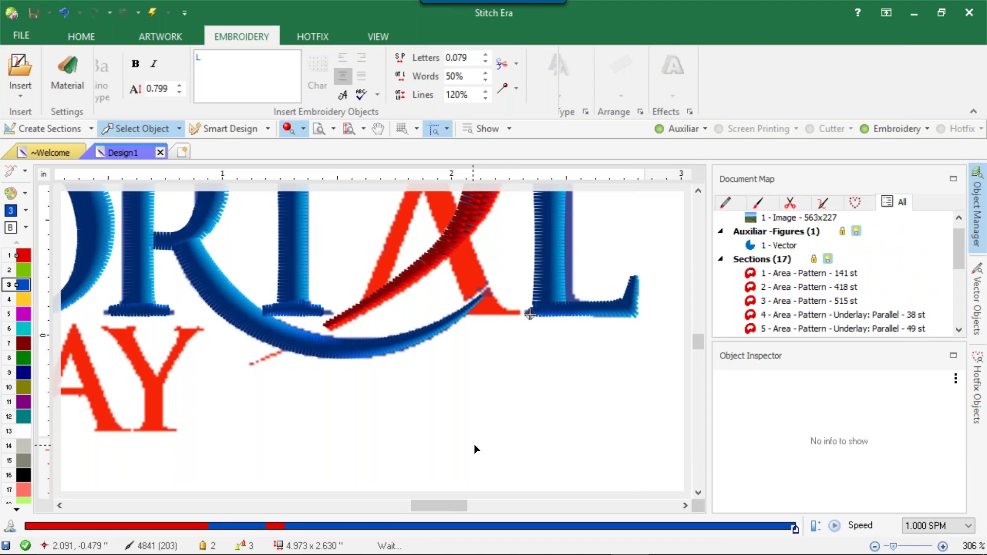
# - Stretch the L lettering upward to match the height of the artwork's L, and deselect it
pyautogui.scroll(-3, 475, 444)
pyautogui.scroll(4, 522, 335)
pyautogui.click(504, 264)
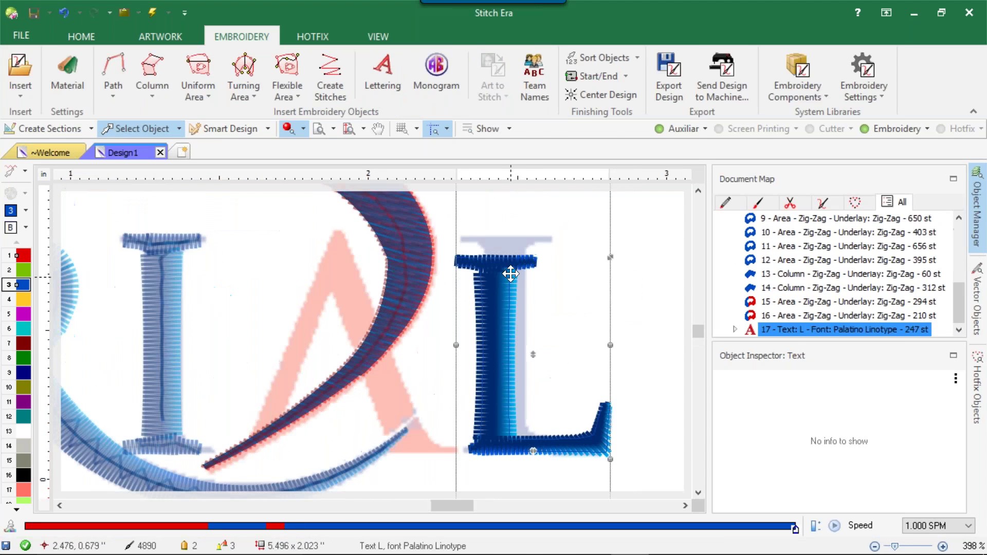
pyautogui.scroll(-4, 504, 264)
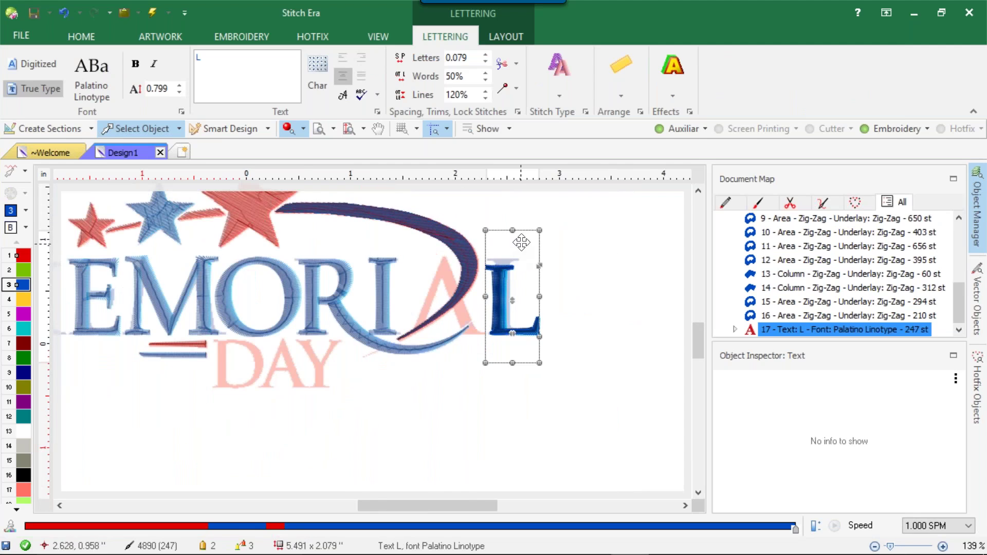
pyautogui.moveTo(511, 229); pyautogui.dragTo(512, 225)
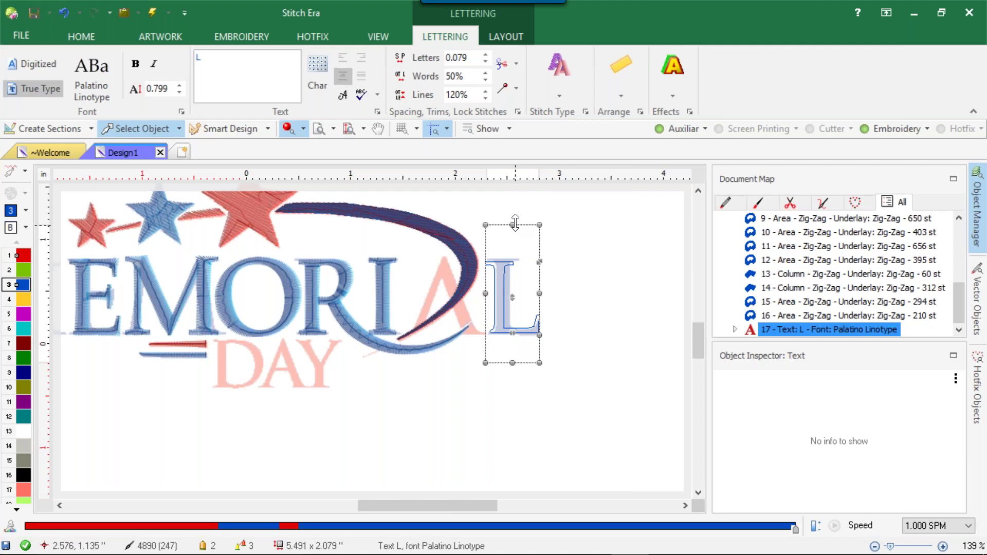
pyautogui.click(611, 336)
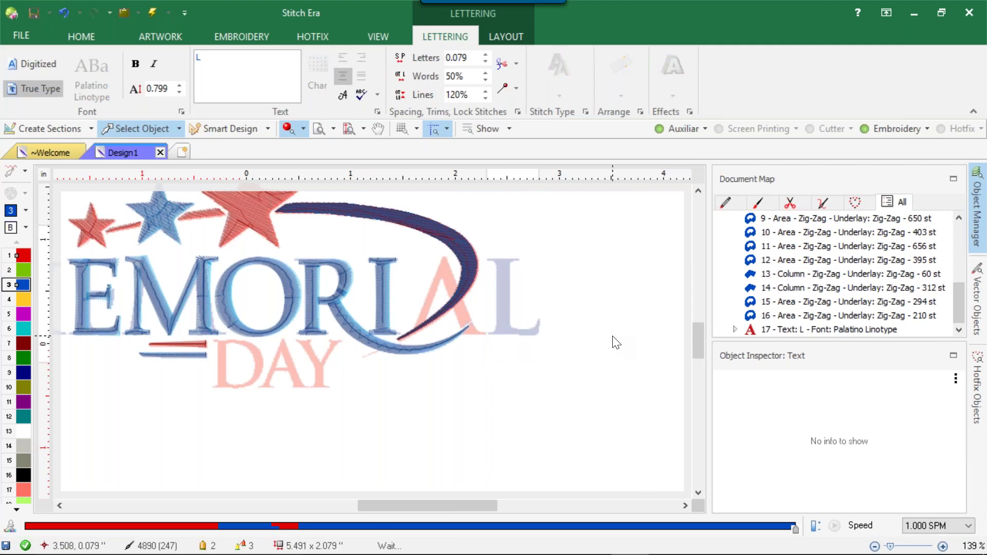
pyautogui.scroll(-1, 607, 325)
pyautogui.scroll(2, 338, 326)
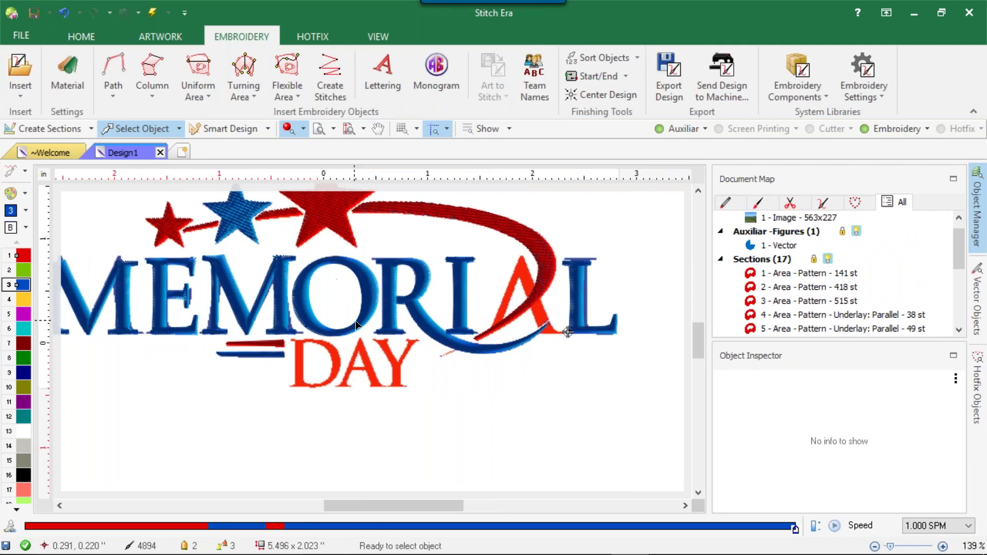
# - Create a lettering object with the text DAY in Palatino Linotype, using the red Color 1
pyautogui.click(378, 60)
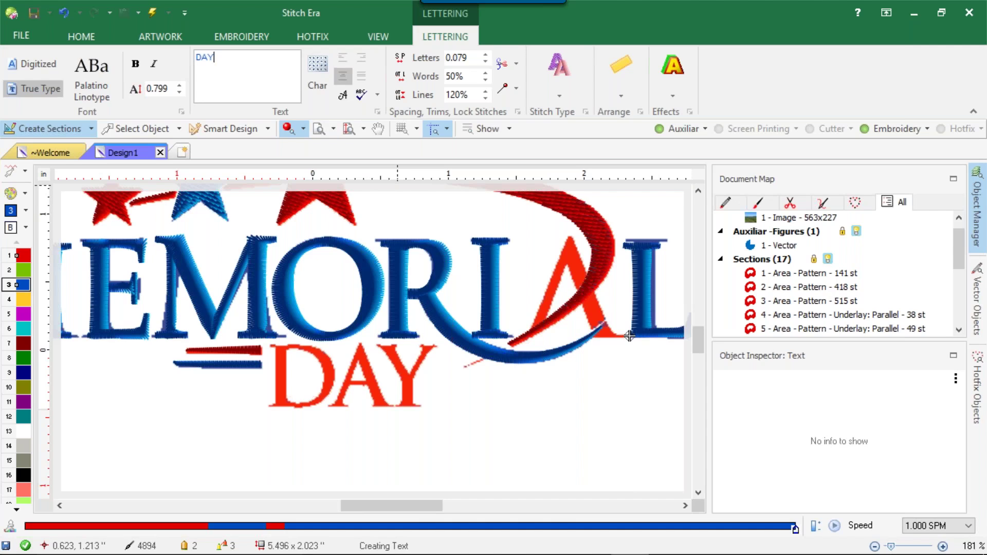
pyautogui.doubleClick(269, 52)
pyautogui.click(25, 256)
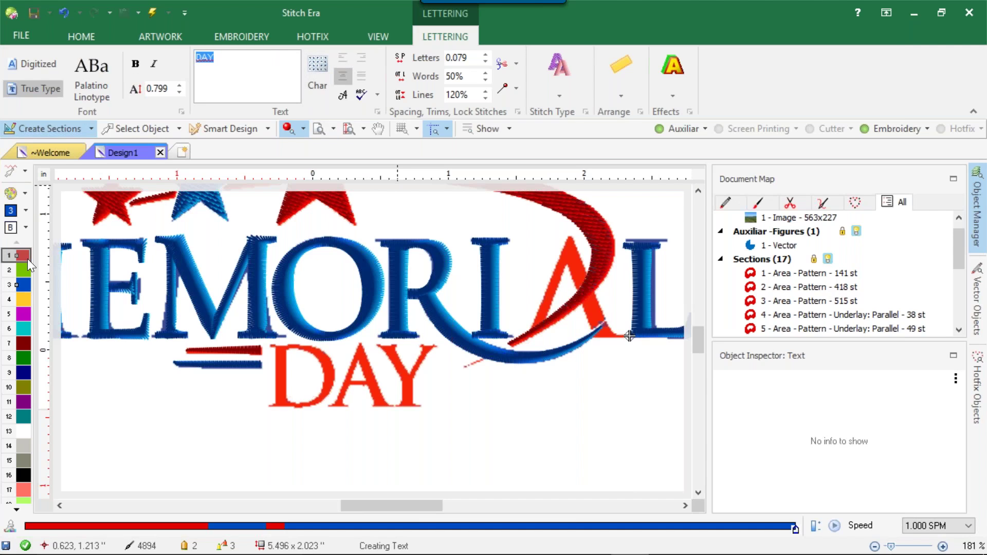
pyautogui.click(362, 92)
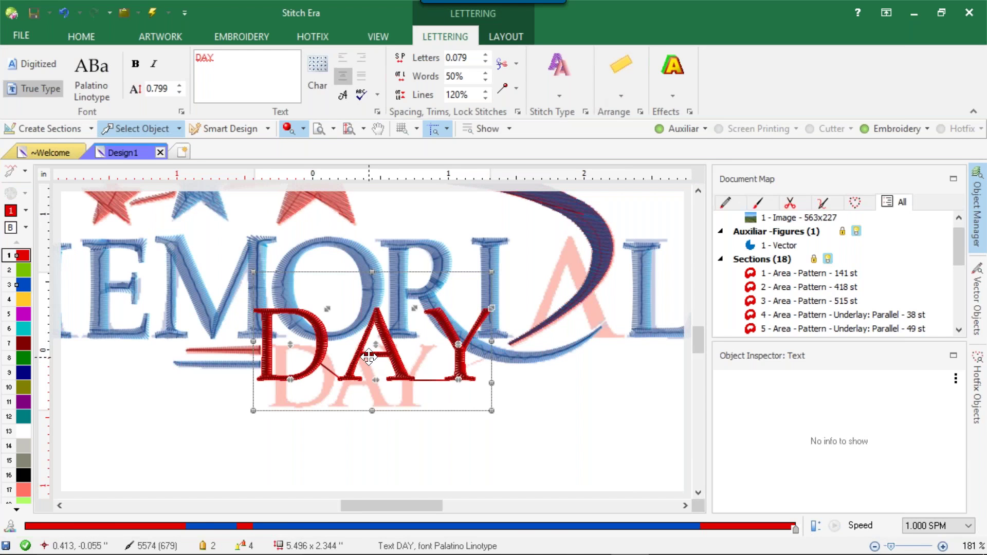
# - Move the DAY lettering over the artwork's word DAY and reduce its width and height to fit
pyautogui.moveTo(373, 360); pyautogui.dragTo(389, 385)
pyautogui.moveTo(390, 392); pyautogui.dragTo(392, 394)
pyautogui.moveTo(506, 377); pyautogui.dragTo(428, 387)
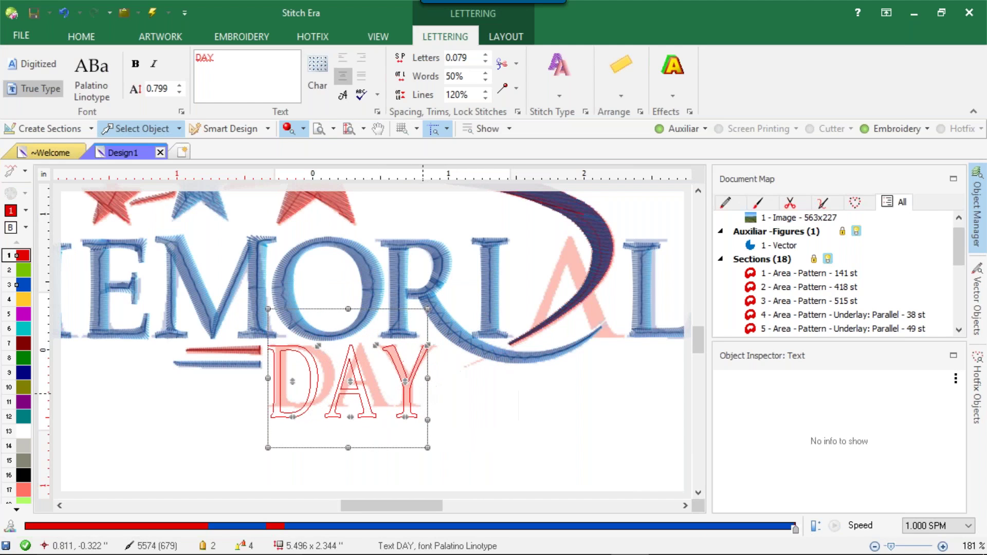
pyautogui.moveTo(349, 447); pyautogui.dragTo(350, 432)
pyautogui.moveTo(358, 380); pyautogui.dragTo(364, 384)
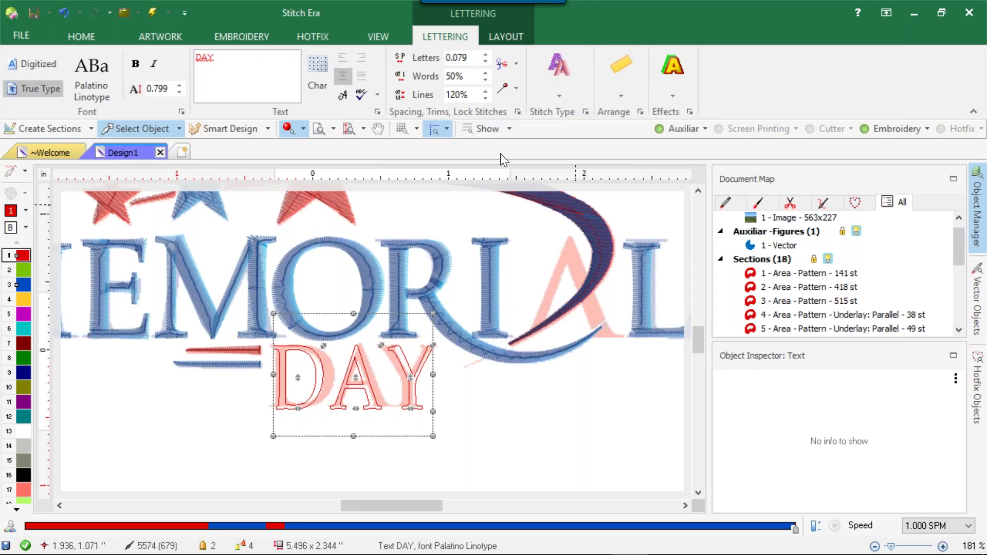
# - Turn on trims between the letters of DAY and set its lock stitches to Letters
pyautogui.click(518, 61)
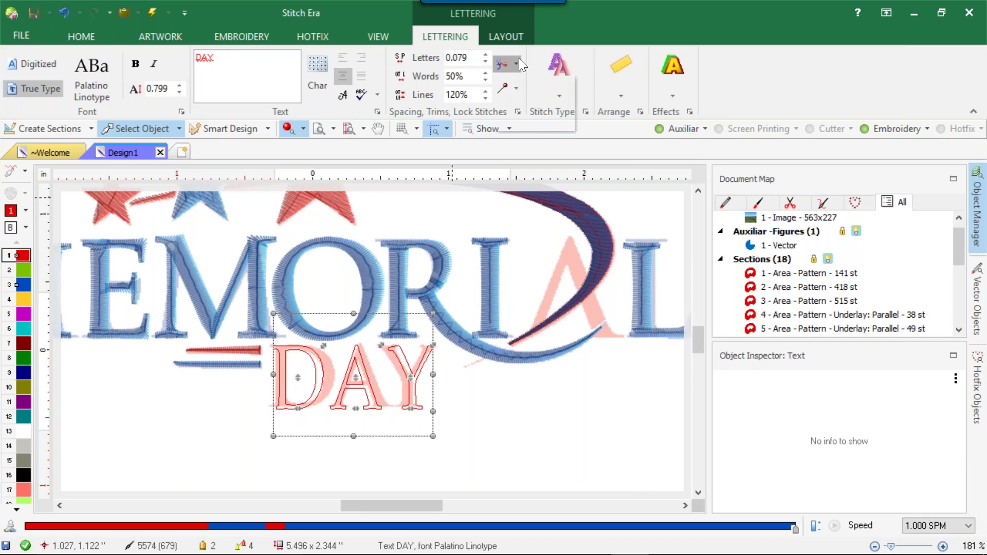
pyautogui.click(529, 96)
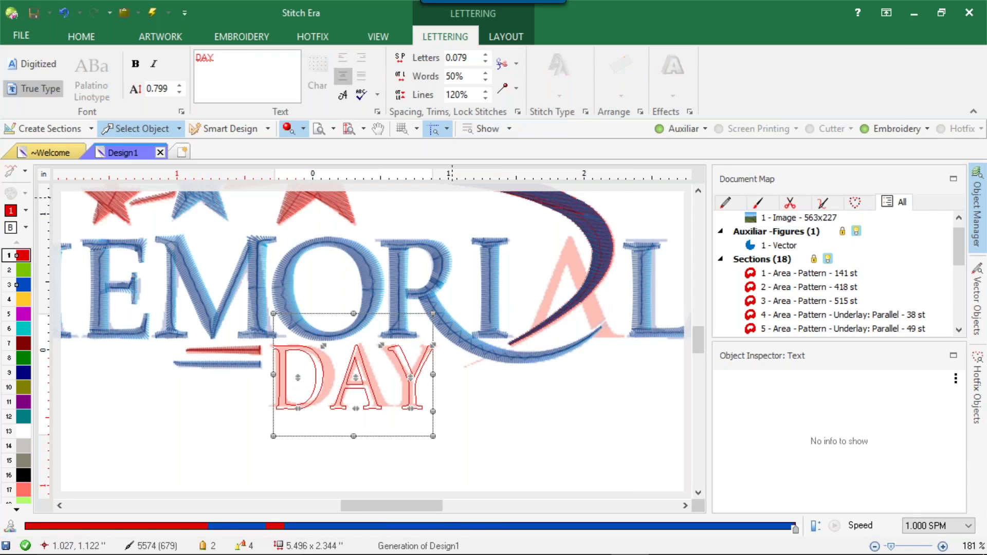
pyautogui.click(515, 89)
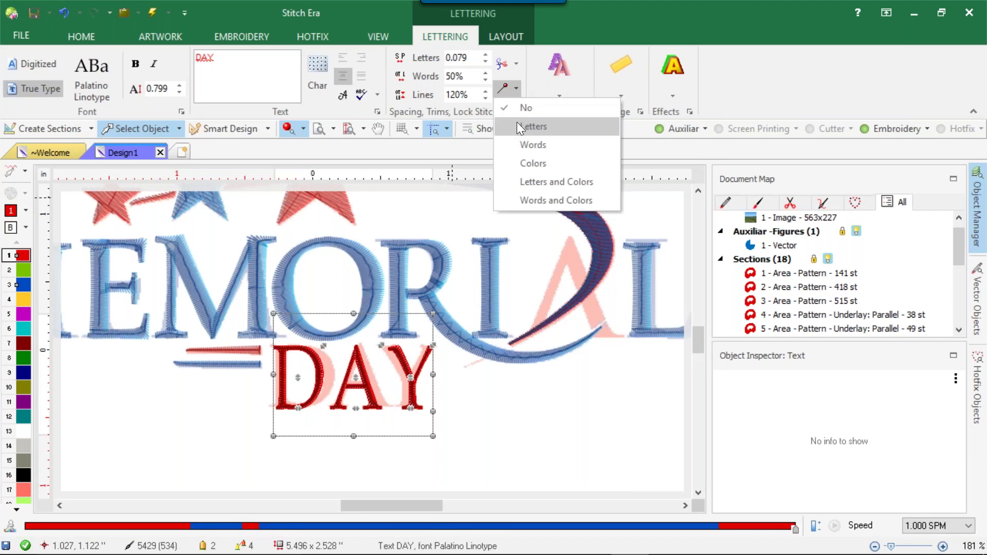
pyautogui.click(517, 124)
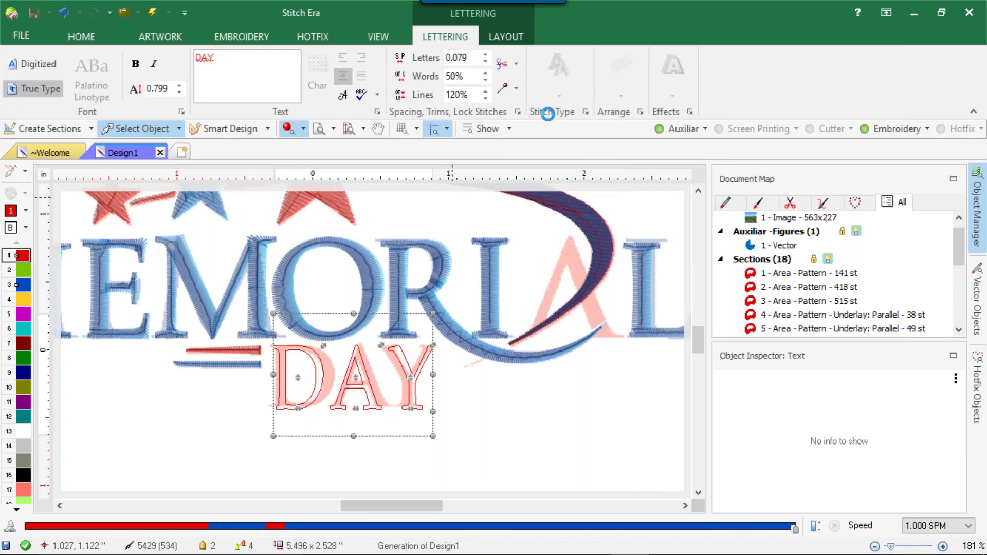
# - Set the zig-zag fill density of the DAY lettering to 5.5 lines/mm
pyautogui.click(586, 112)
pyautogui.click(594, 180)
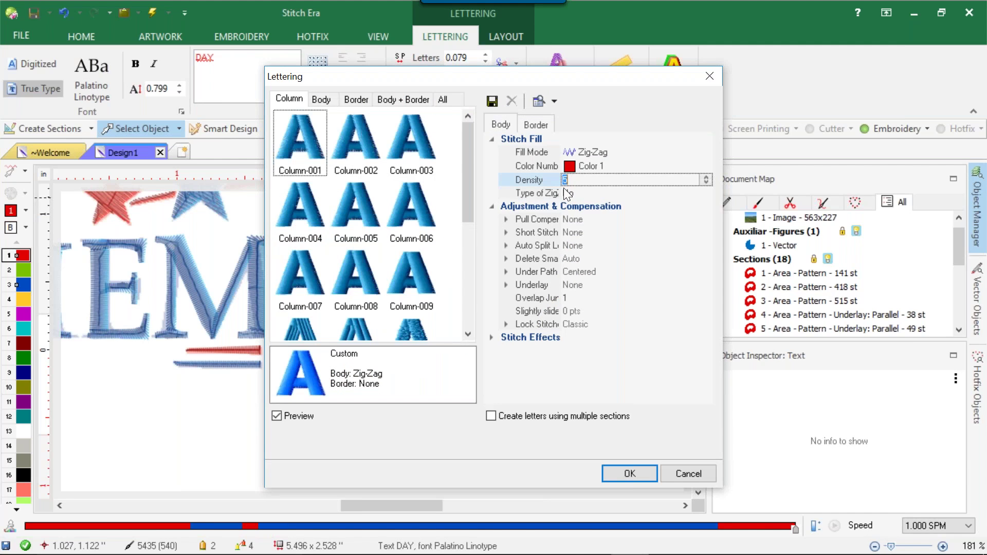
pyautogui.write('5.5')
pyautogui.press('Return')
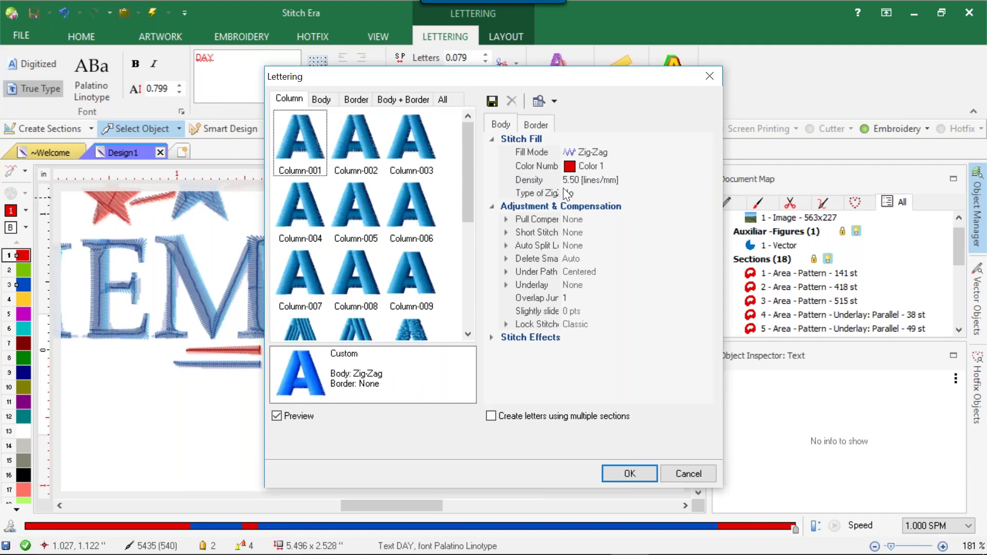
# - Give the DAY lettering proportional pull compensation with a value of 35
pyautogui.click(506, 219)
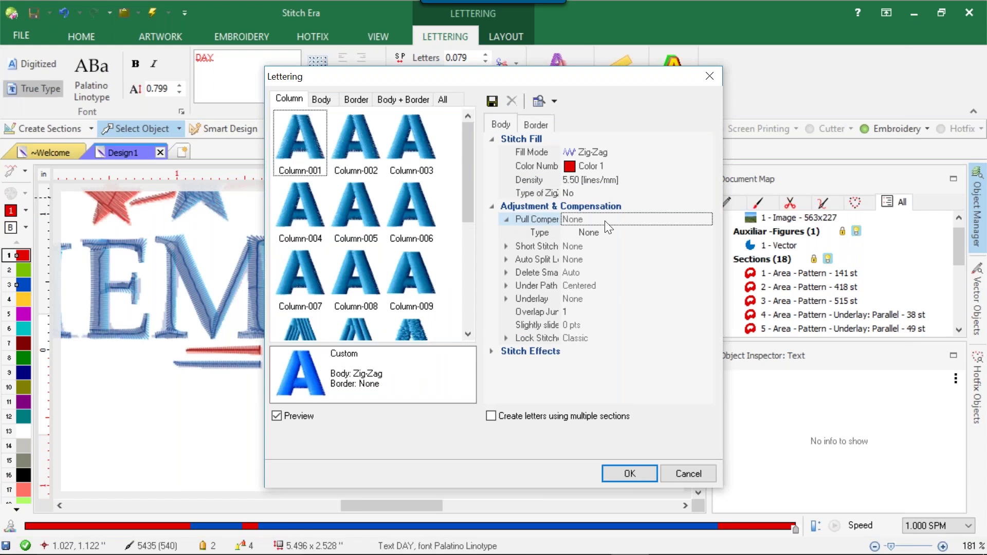
pyautogui.click(612, 234)
pyautogui.click(612, 238)
pyautogui.click(615, 271)
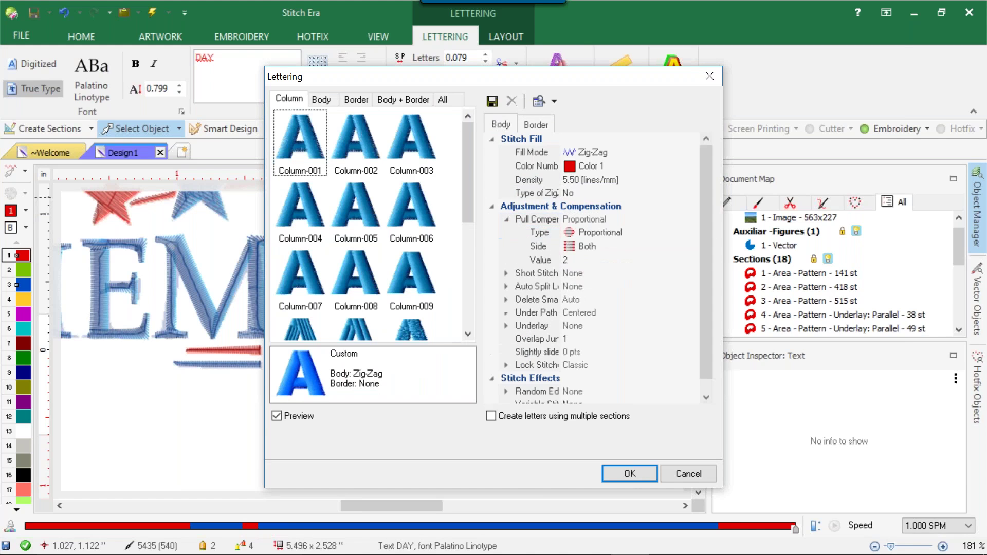
pyautogui.click(576, 256)
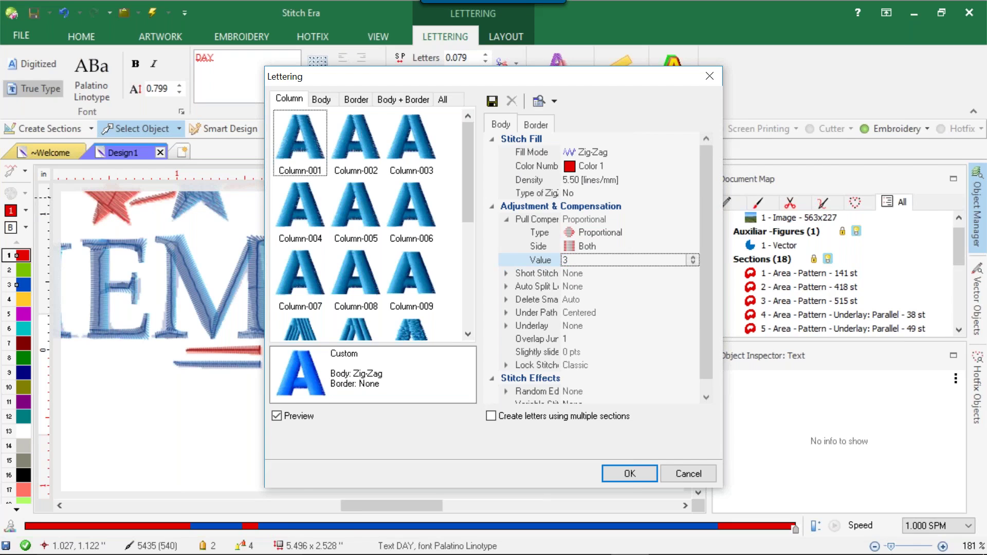
pyautogui.write('35')
pyautogui.press('Return')
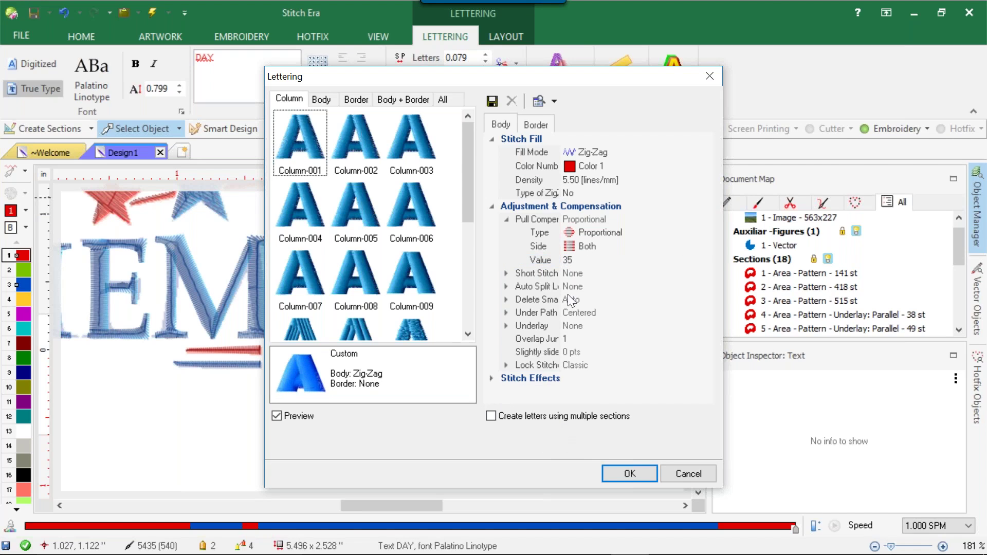
# - Add a Centered underlay to the DAY lettering and apply the stitch settings
pyautogui.click(506, 325)
pyautogui.click(595, 291)
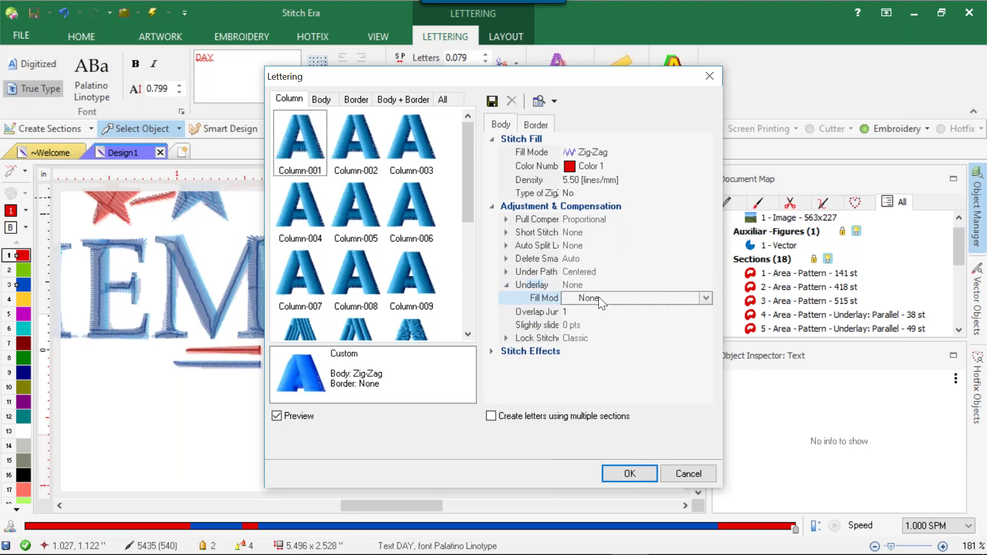
pyautogui.click(599, 297)
pyautogui.click(587, 324)
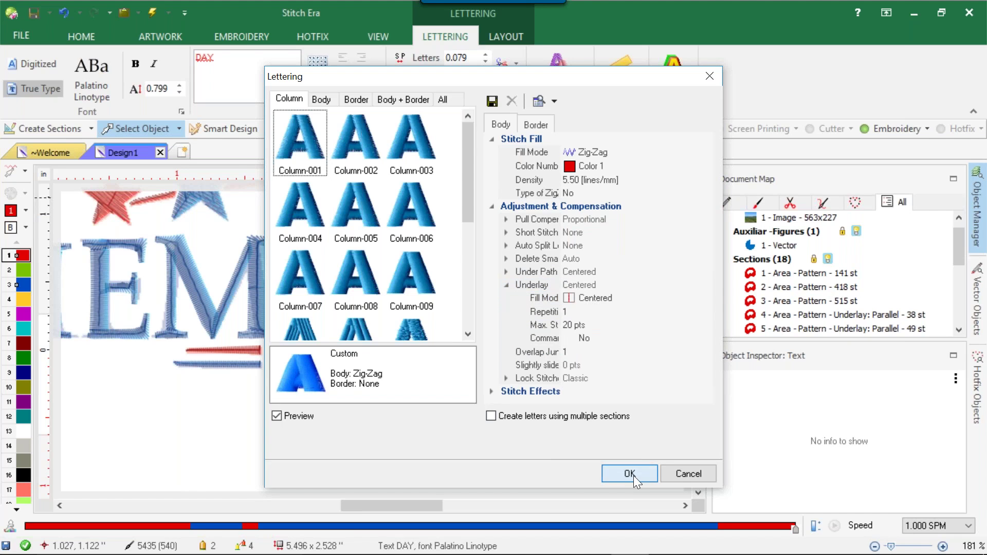
pyautogui.click(631, 474)
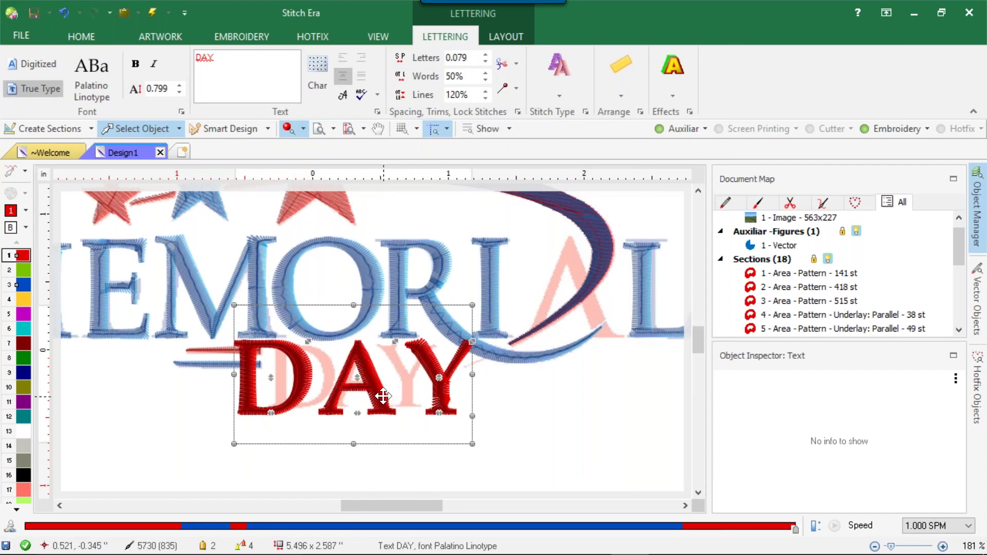
# - Lower the DAY lettering's proportional pull compensation value to 30 and apply it
pyautogui.scroll(3, 383, 396)
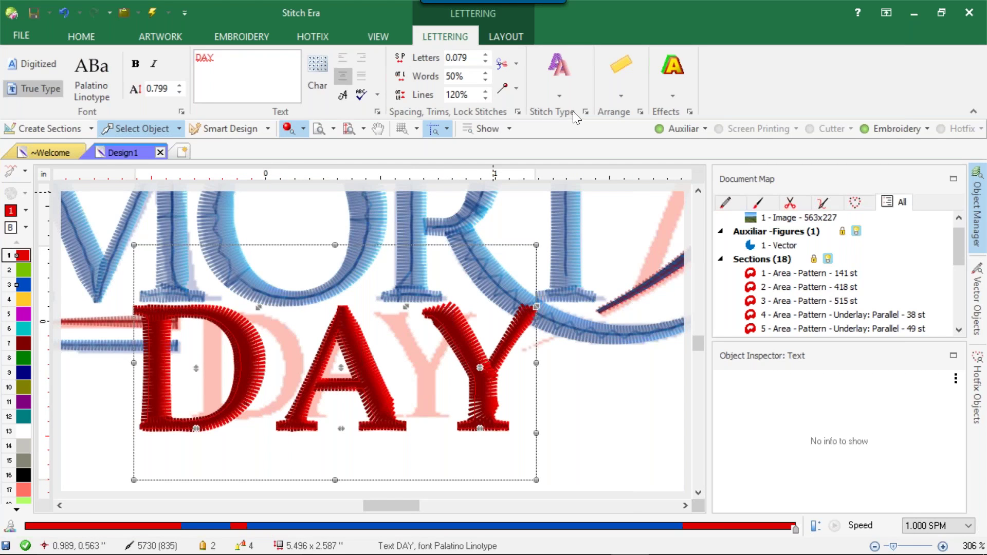
pyautogui.click(587, 111)
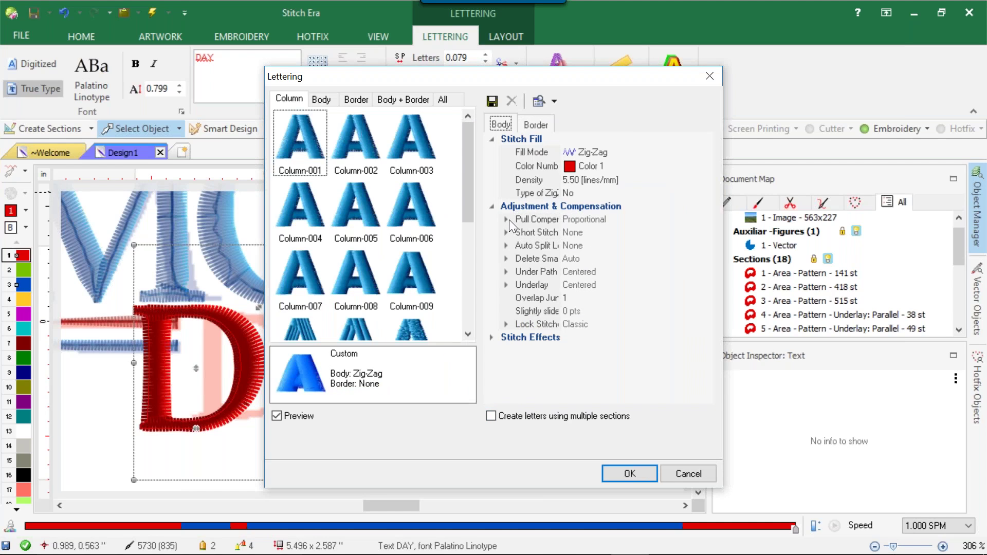
pyautogui.doubleClick(523, 219)
pyautogui.click(581, 260)
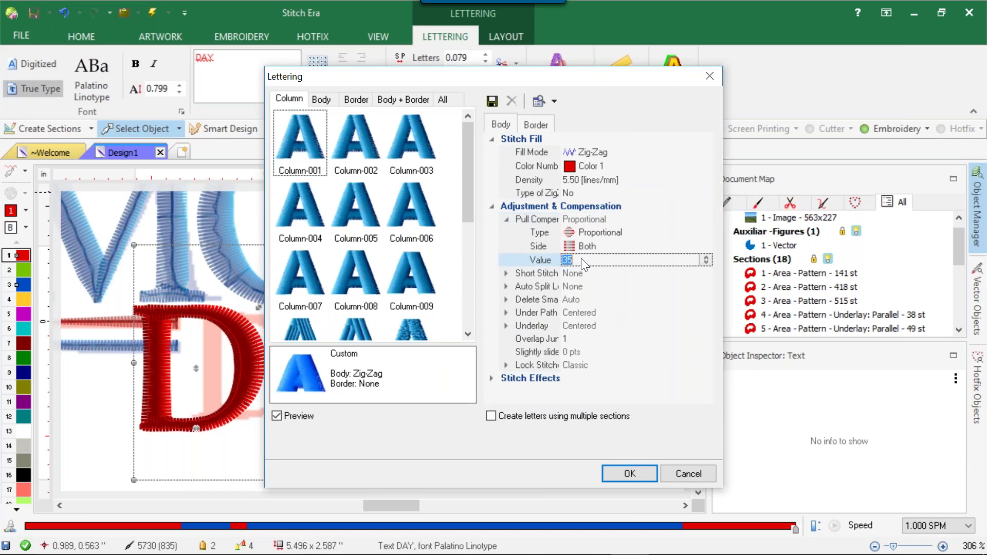
pyautogui.write('30')
pyautogui.press('Return')
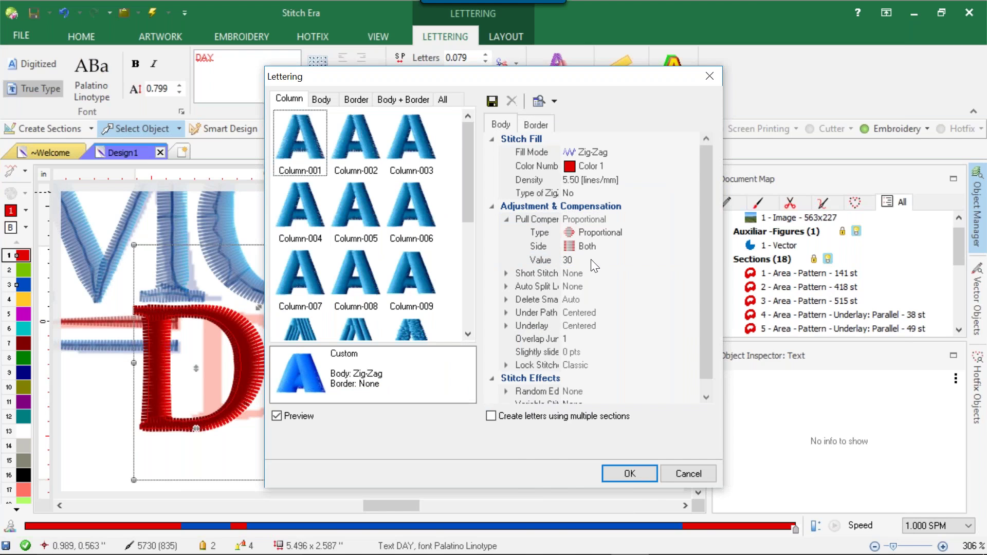
pyautogui.click(640, 473)
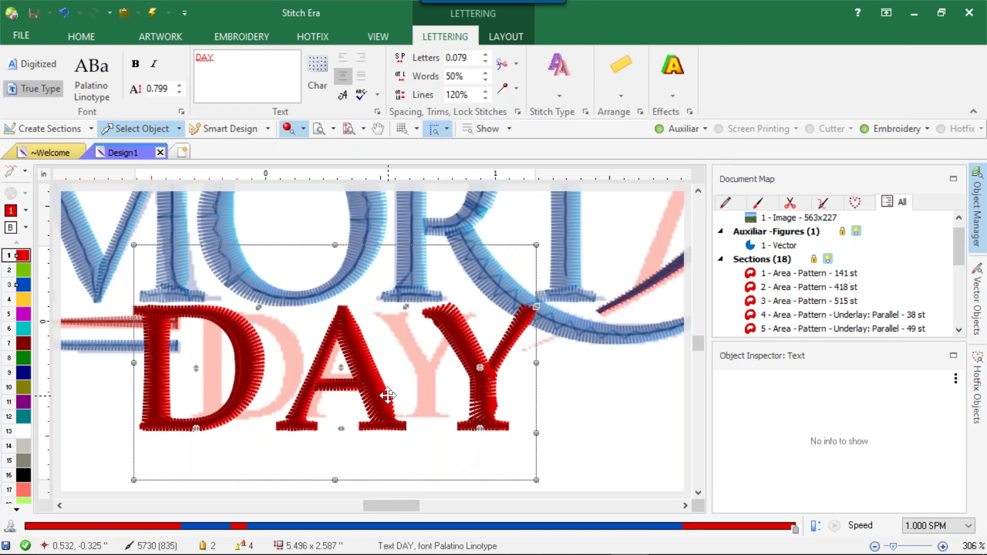
# - Open the letter A of DAY for editing and adjust the stitch direction points where its thick leg meets the foot
pyautogui.scroll(2, 387, 396)
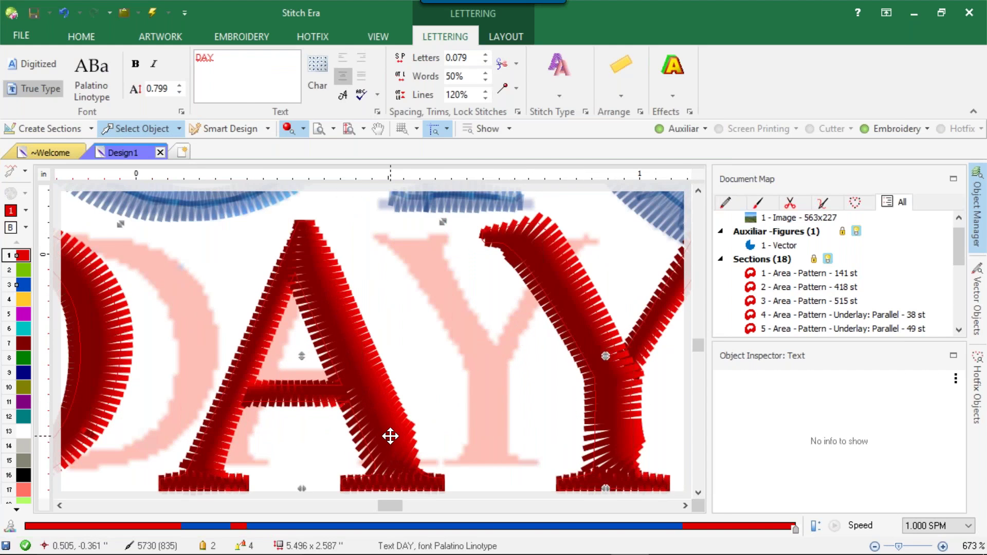
pyautogui.doubleClick(391, 436)
pyautogui.moveTo(394, 474); pyautogui.dragTo(352, 467)
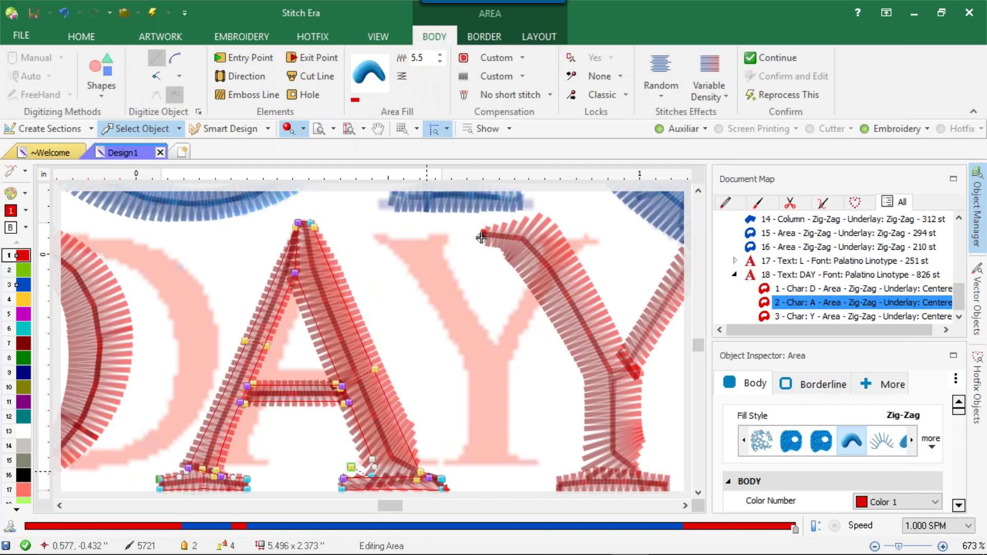
pyautogui.scroll(-2, 396, 471)
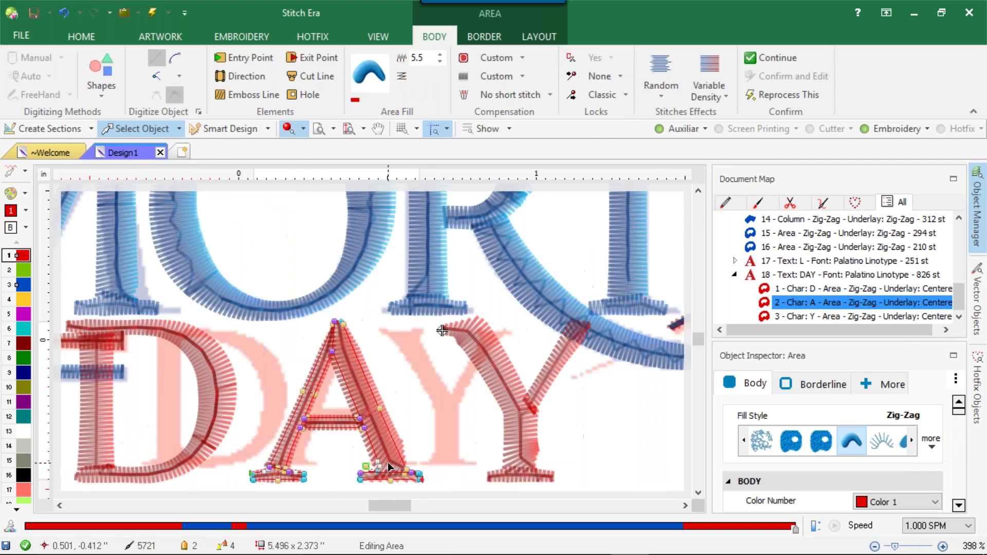
pyautogui.scroll(3, 392, 472)
pyautogui.moveTo(421, 479); pyautogui.dragTo(459, 473)
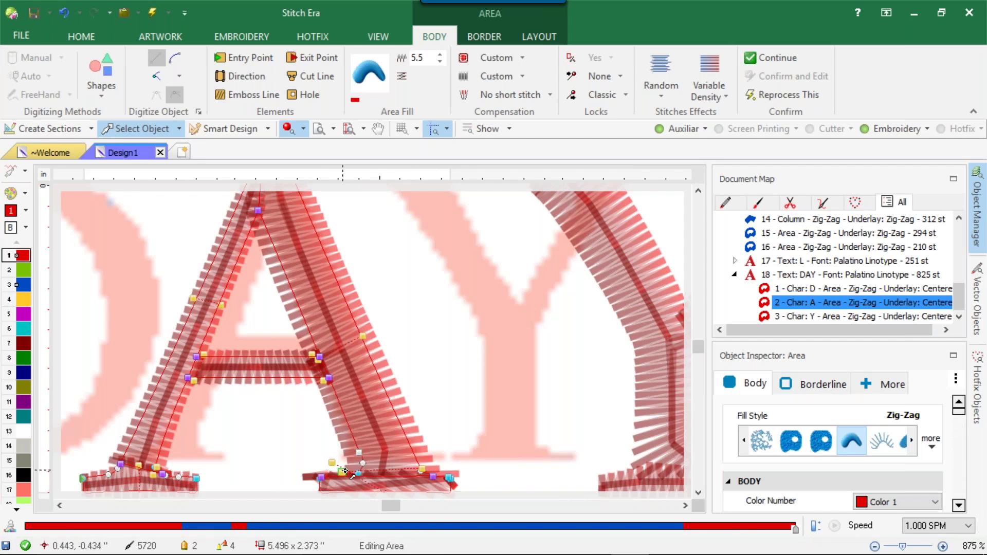
pyautogui.moveTo(345, 471); pyautogui.dragTo(396, 467)
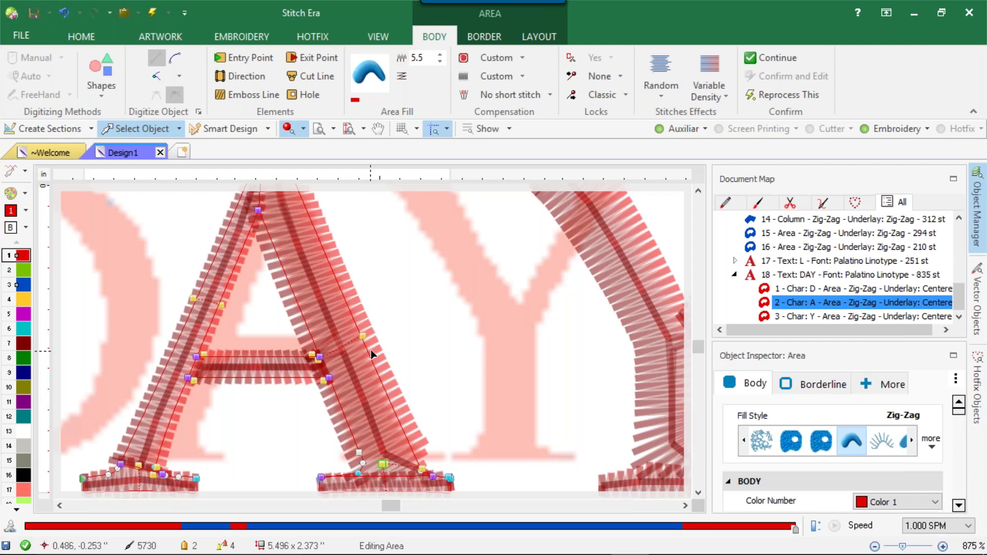
# - Straighten the stitch directions along the lower stem of the Y by repositioning its direction points
pyautogui.scroll(-6, 368, 351)
pyautogui.scroll(4, 452, 349)
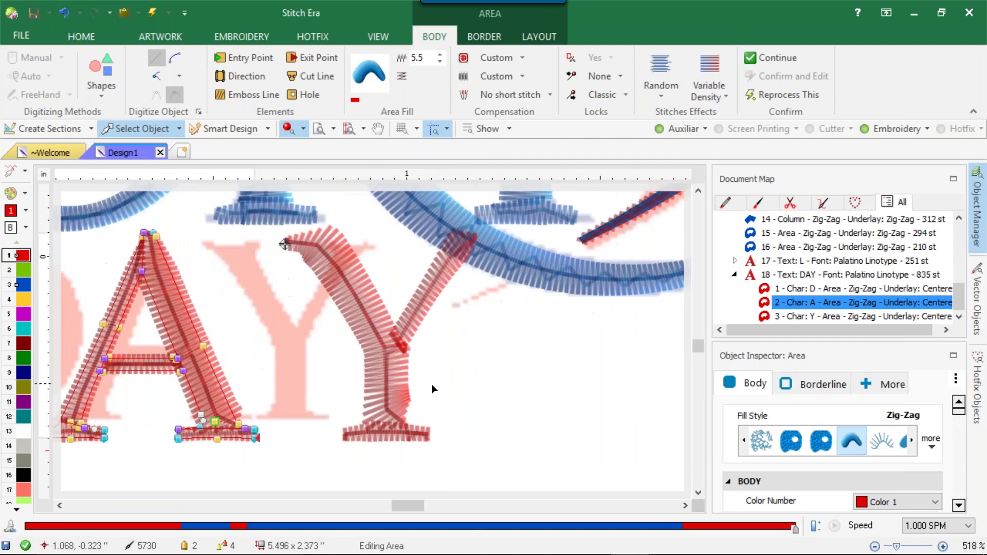
pyautogui.scroll(5, 398, 406)
pyautogui.click(398, 406)
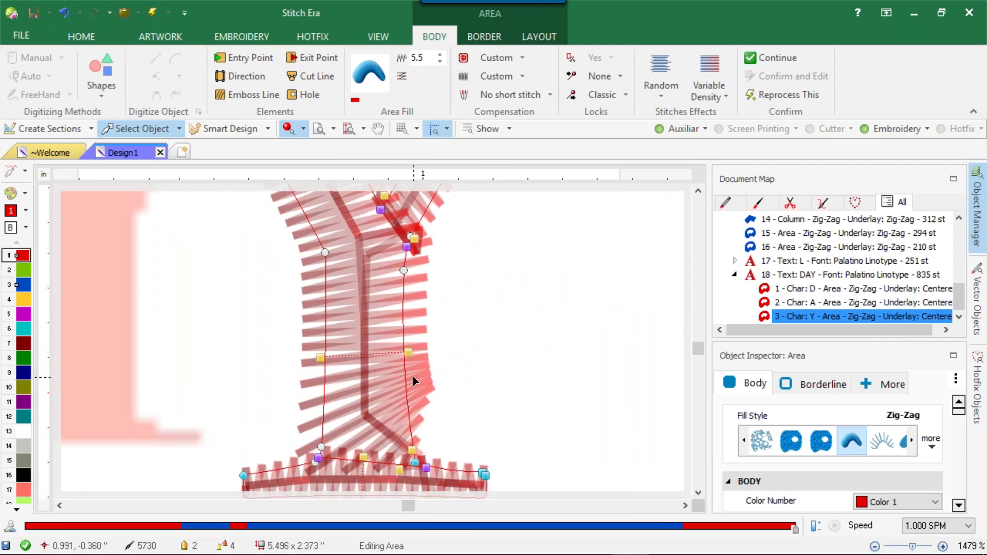
pyautogui.moveTo(415, 352); pyautogui.dragTo(412, 363)
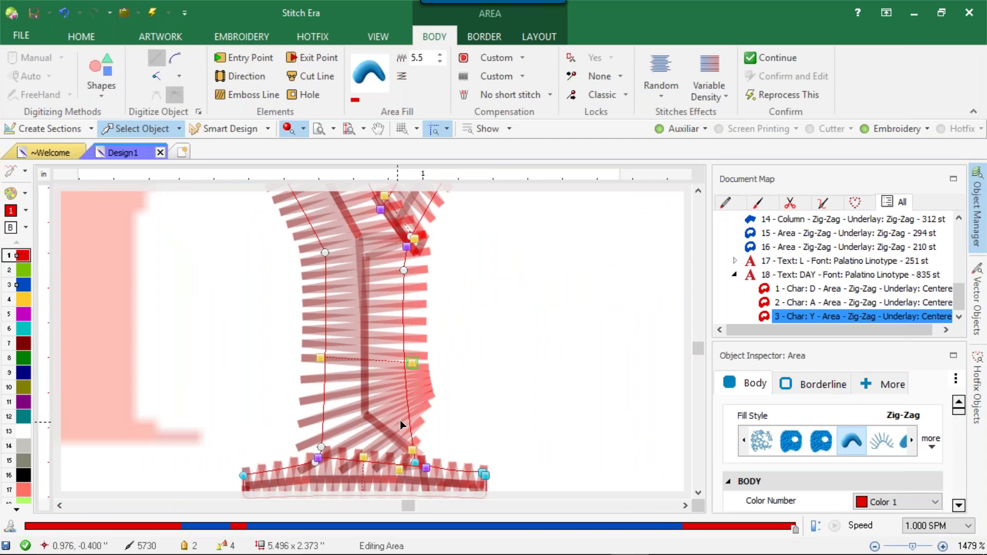
pyautogui.moveTo(400, 469); pyautogui.dragTo(292, 445)
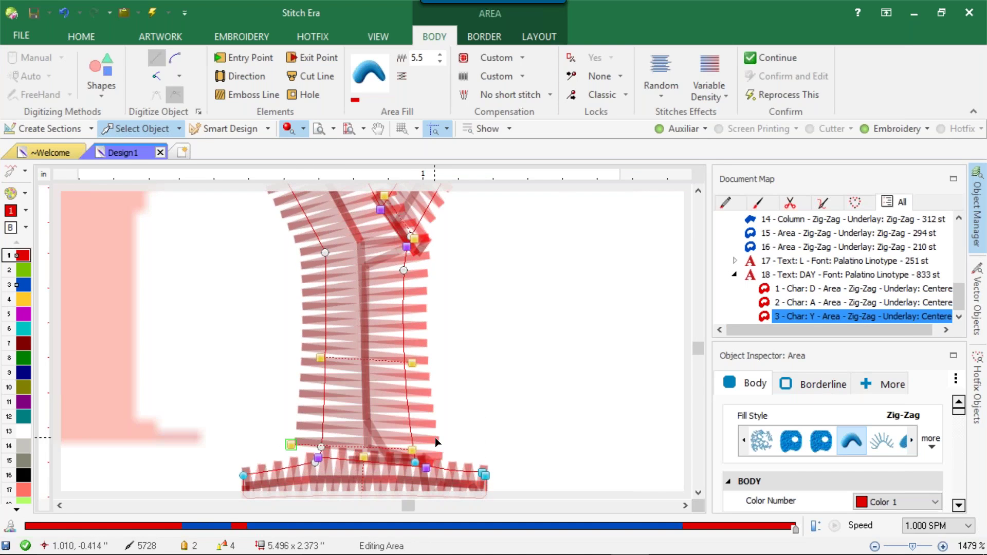
# - Adjust the stitch direction point at the tip of the Y's thick arm and finish editing the letter
pyautogui.scroll(-5, 435, 437)
pyautogui.scroll(5, 357, 292)
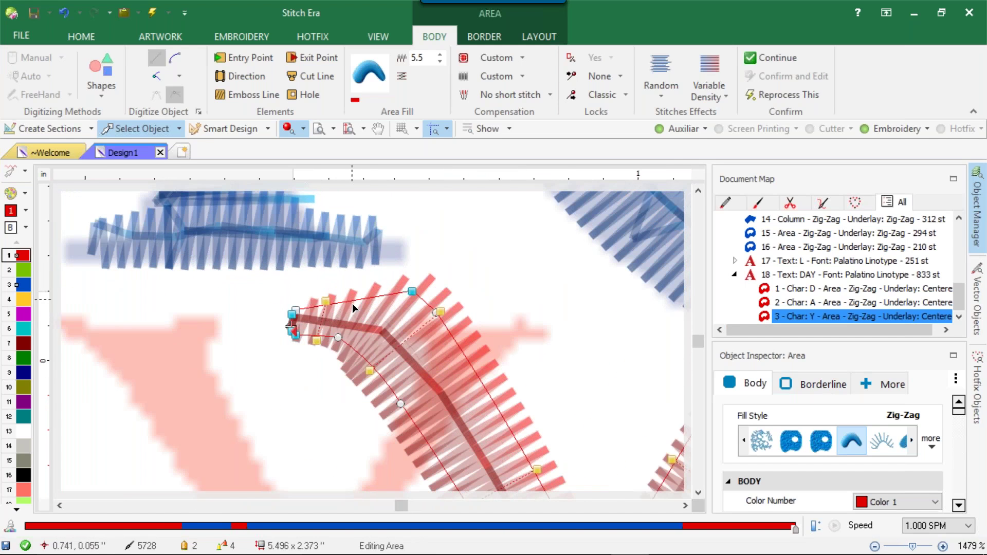
pyautogui.moveTo(327, 300); pyautogui.dragTo(349, 286)
pyautogui.scroll(-8, 289, 327)
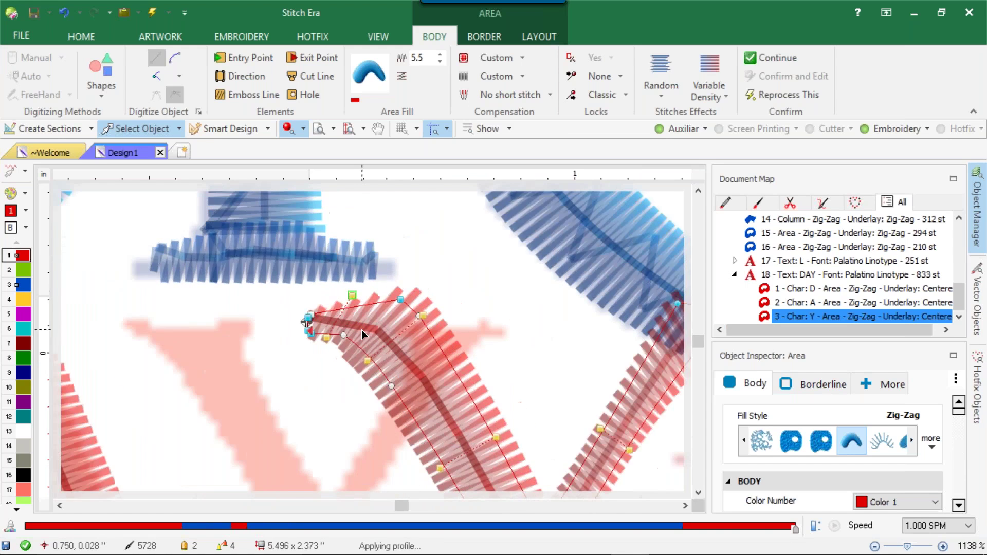
pyautogui.scroll(3, 205, 332)
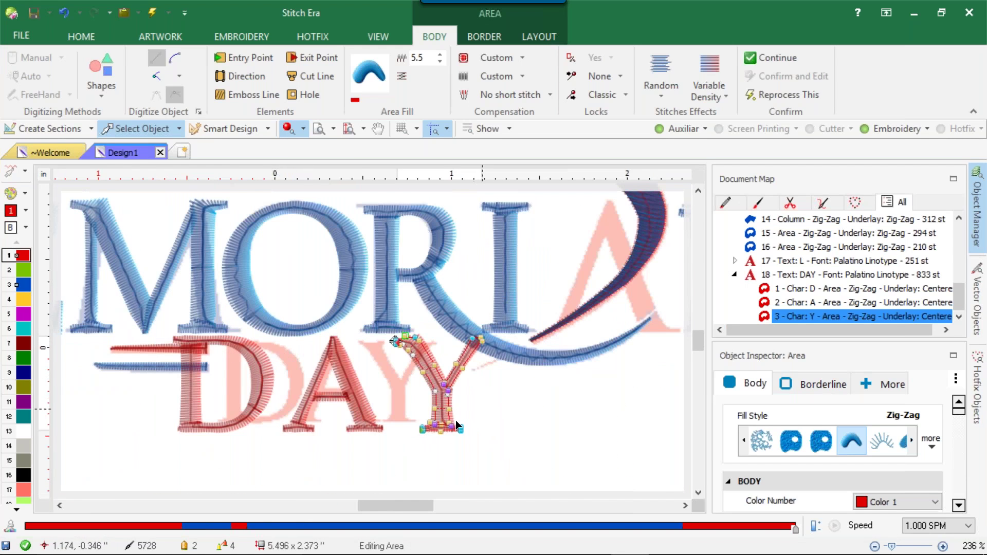
pyautogui.click(520, 470)
# - Move the Y and D closer to the A to match the artwork, and slightly reduce the DAY lettering's height
pyautogui.scroll(6, 388, 374)
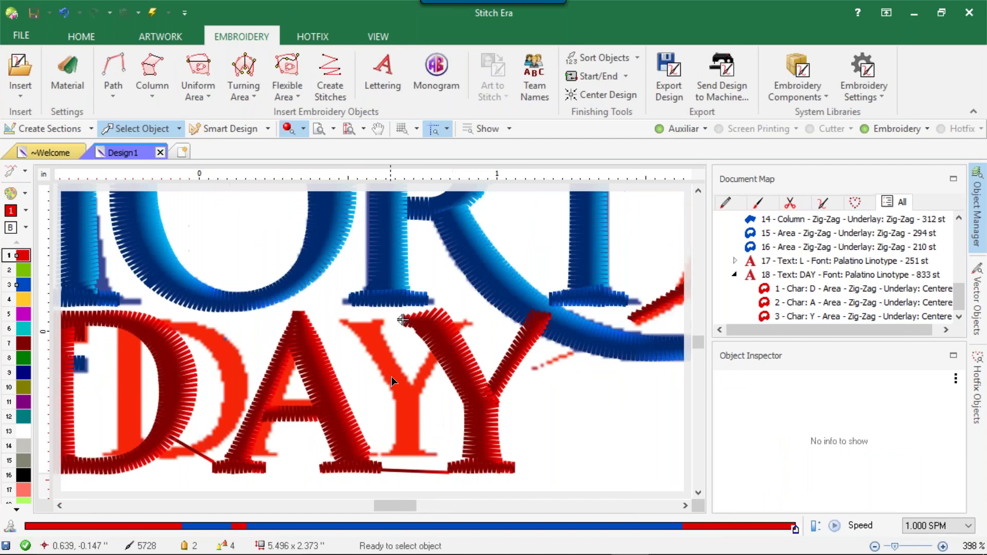
pyautogui.click(460, 370)
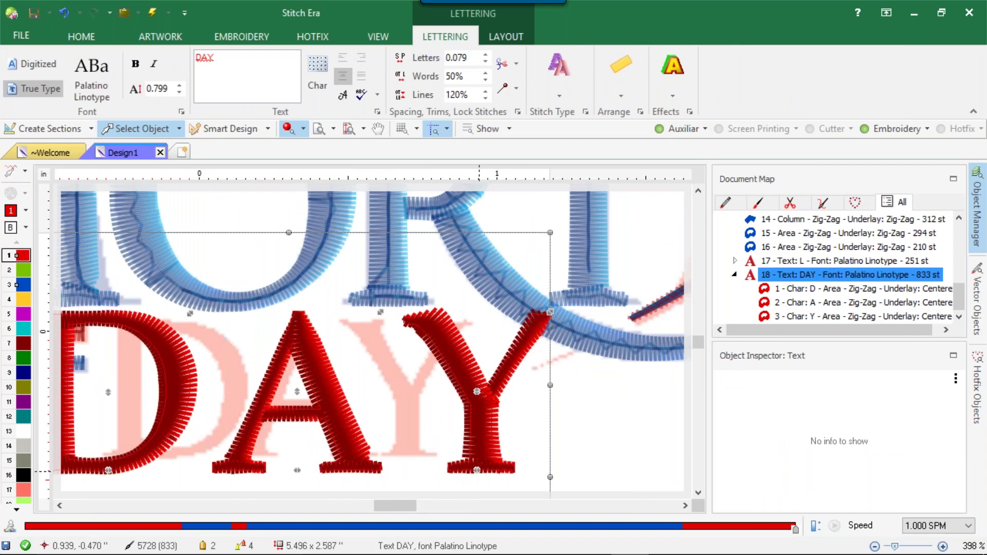
pyautogui.moveTo(474, 471); pyautogui.dragTo(406, 468)
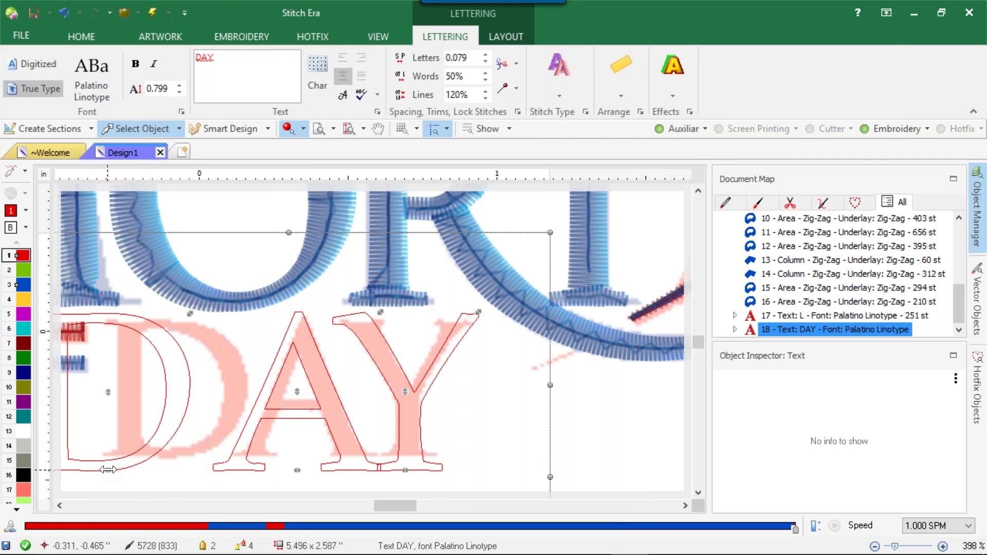
pyautogui.moveTo(108, 469); pyautogui.dragTo(164, 470)
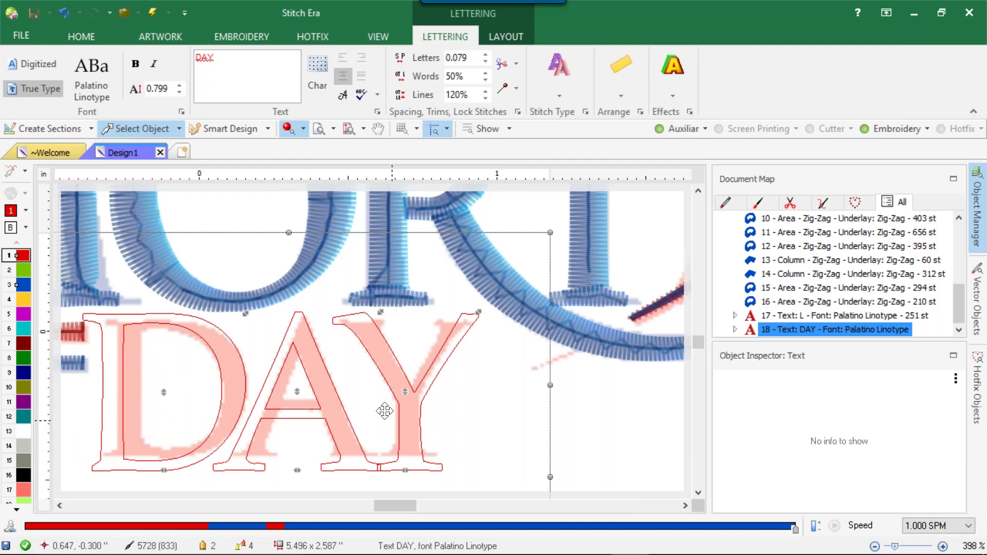
pyautogui.scroll(-2, 384, 411)
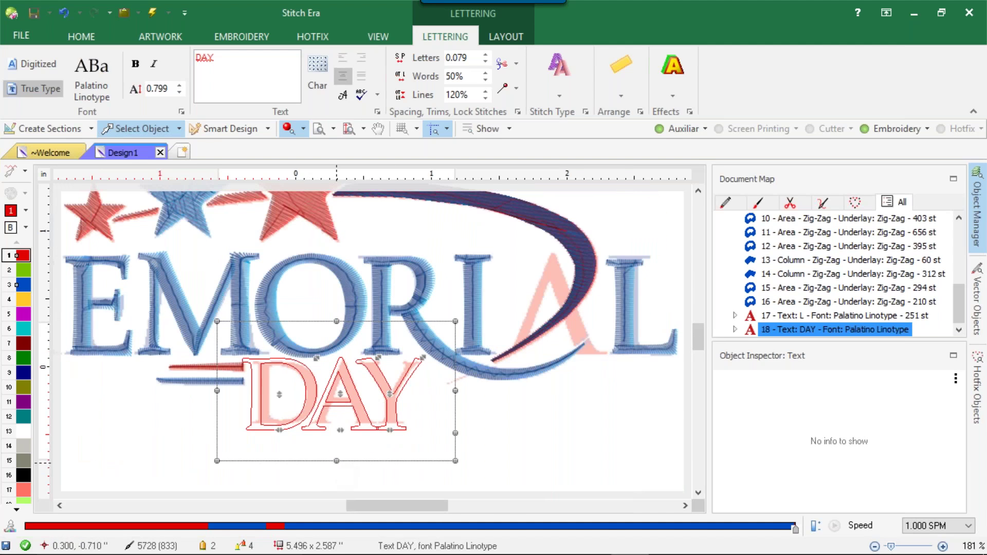
pyautogui.moveTo(338, 460); pyautogui.dragTo(346, 453)
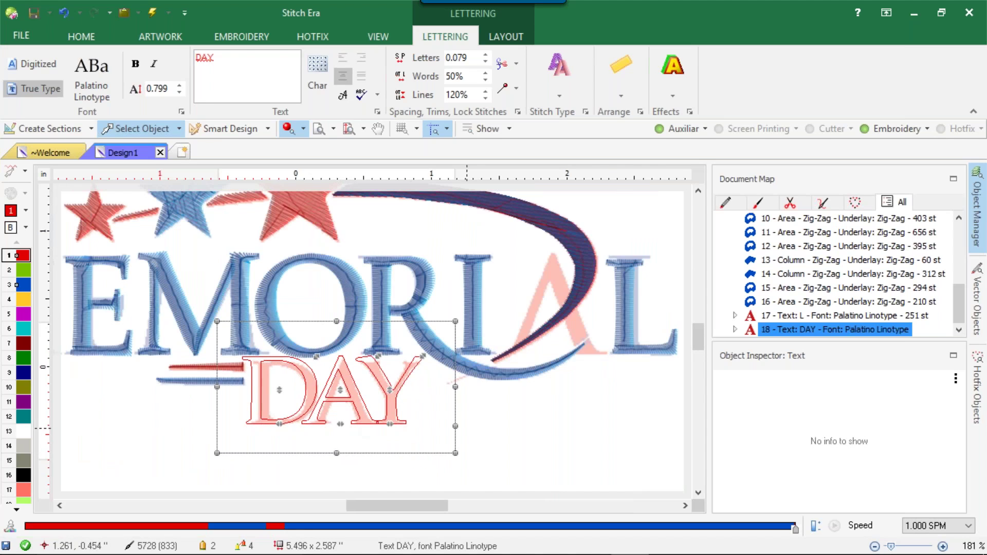
# - Explode the DAY lettering into individual characters and select the Y
pyautogui.rightClick(370, 401)
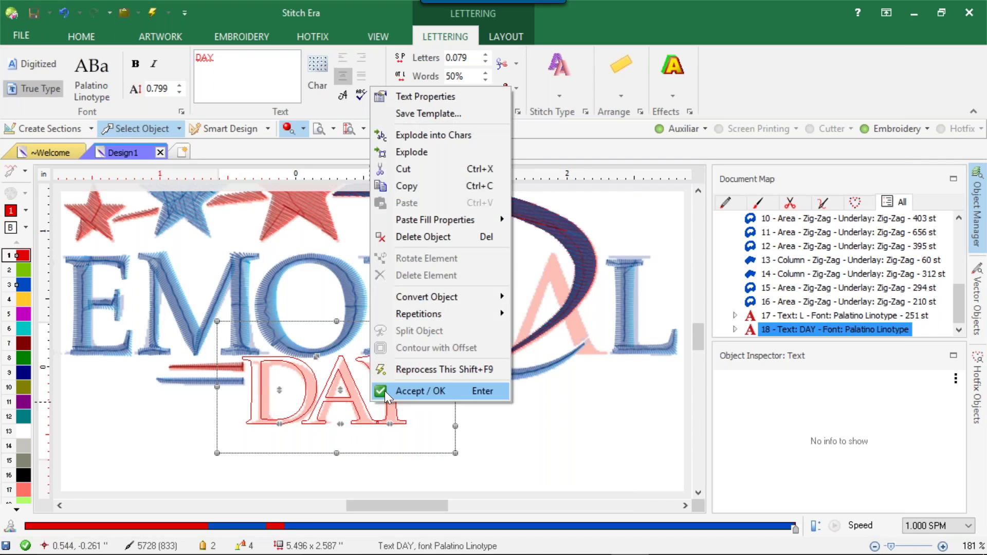
pyautogui.click(448, 136)
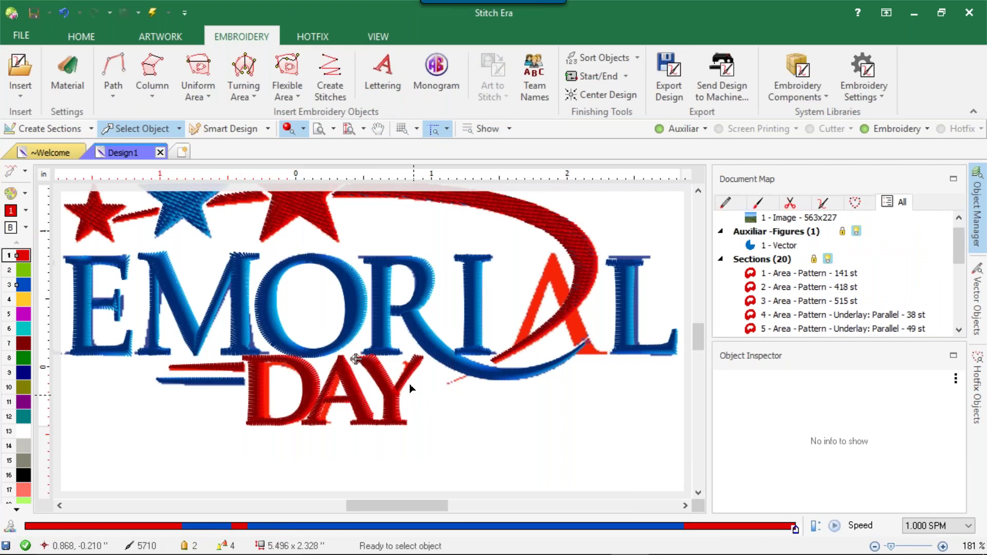
pyautogui.scroll(4, 409, 384)
pyautogui.click(368, 384)
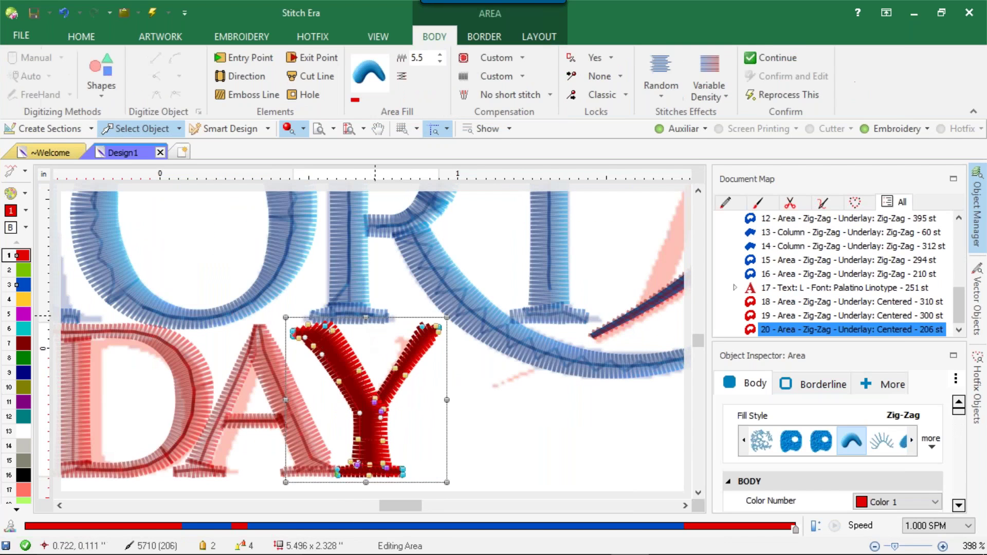
# - Reduce the Y's height from its upper edge and reposition the end nodes of its thin arm to follow the artwork
pyautogui.moveTo(366, 317); pyautogui.dragTo(366, 326)
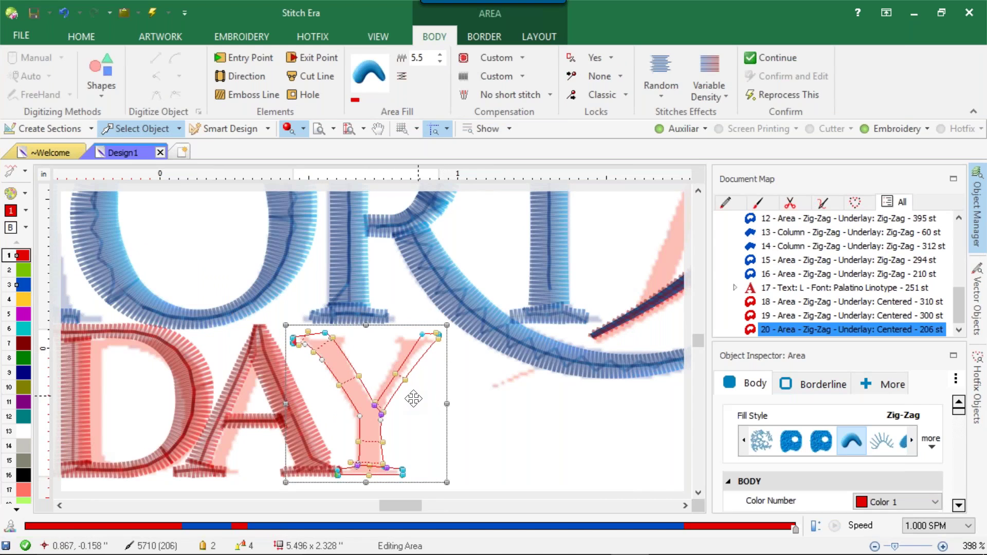
pyautogui.scroll(2, 418, 333)
pyautogui.click(418, 338)
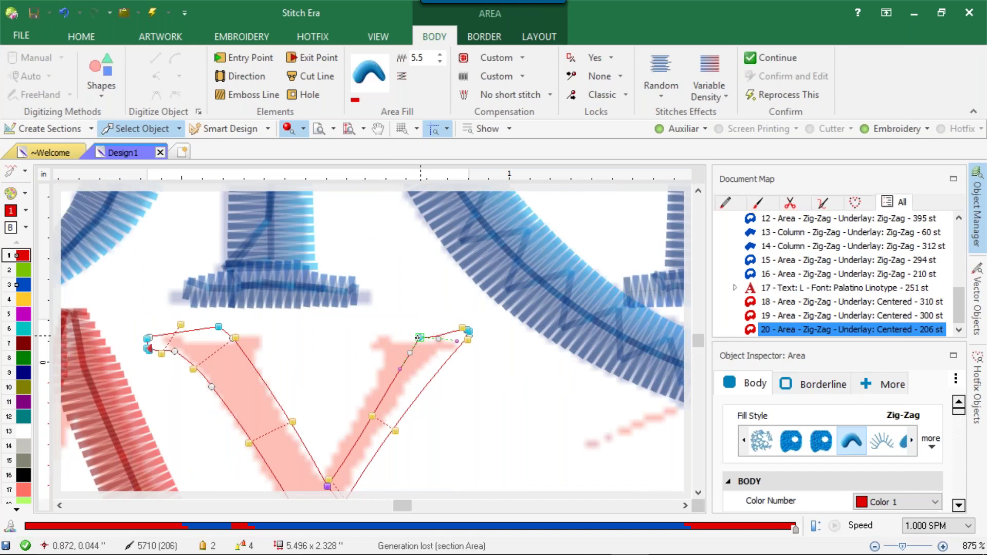
pyautogui.moveTo(418, 338); pyautogui.dragTo(377, 367)
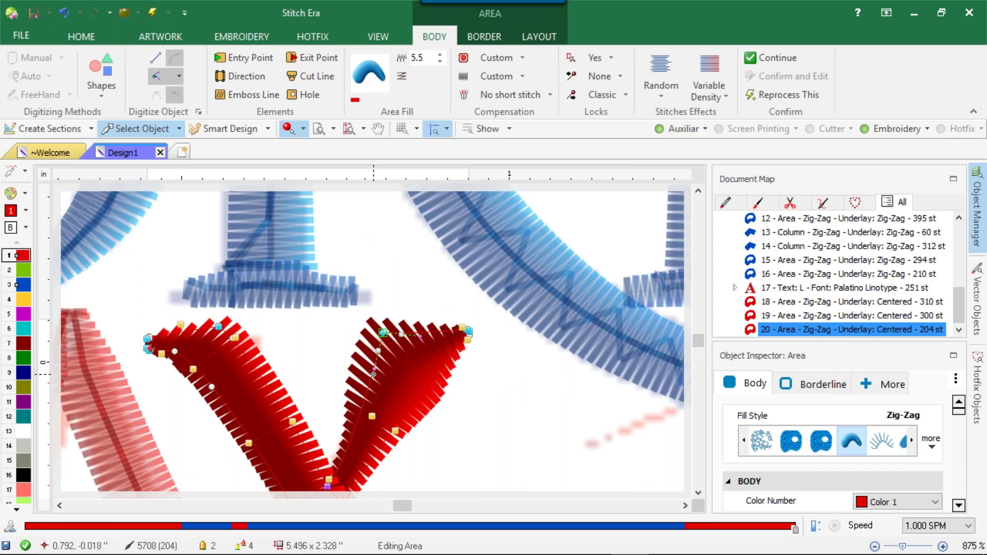
pyautogui.click(465, 329)
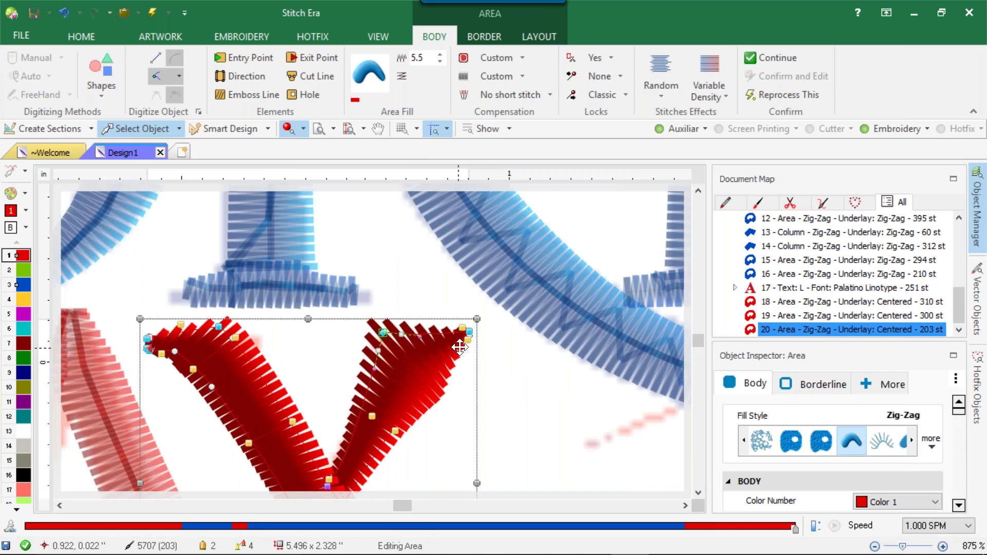
pyautogui.click(450, 333)
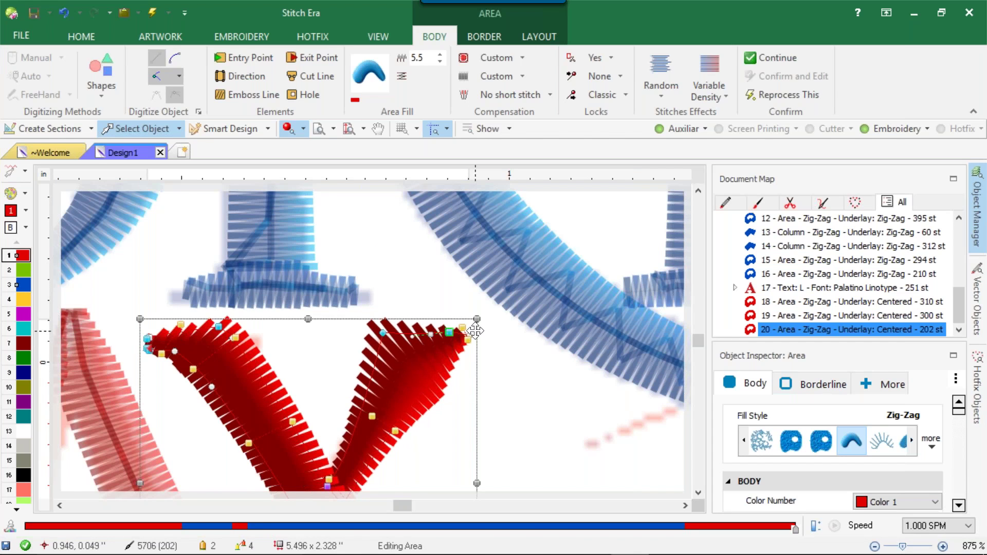
pyautogui.click(469, 336)
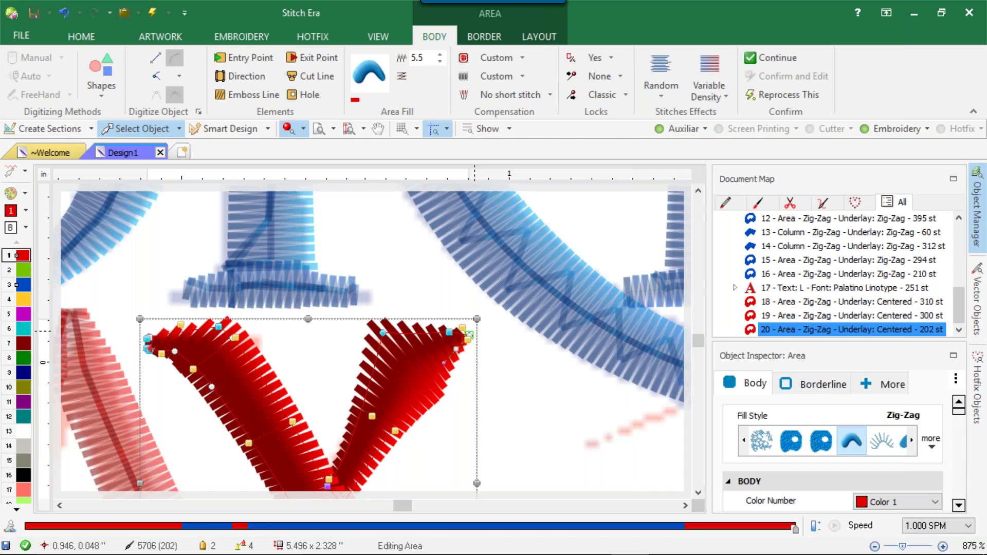
pyautogui.moveTo(469, 335)
pyautogui.mouseDown()
pyautogui.moveTo(449, 332)
pyautogui.moveTo(462, 337)
pyautogui.mouseUp()
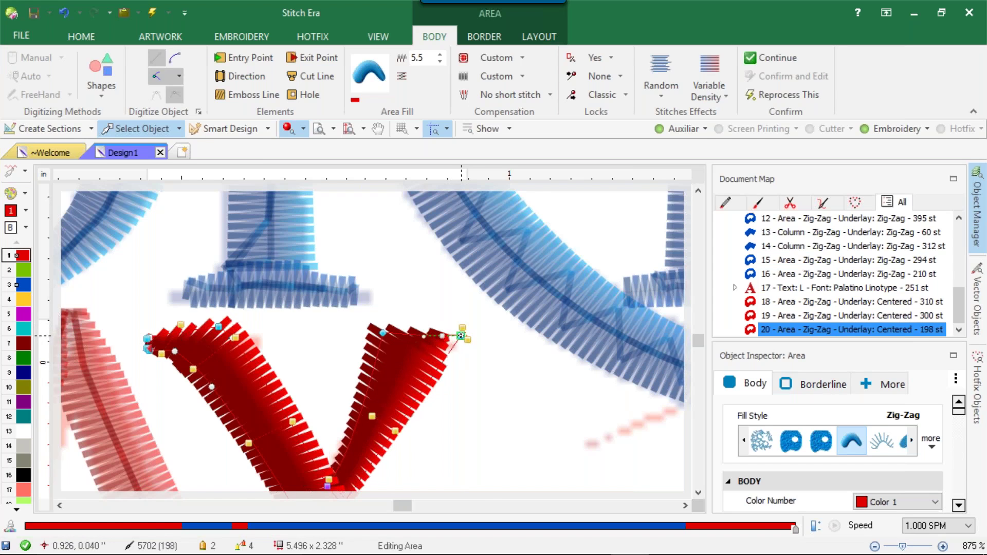
# - Delete the inner corner node at the end of the Y's thin arm
pyautogui.click(384, 333)
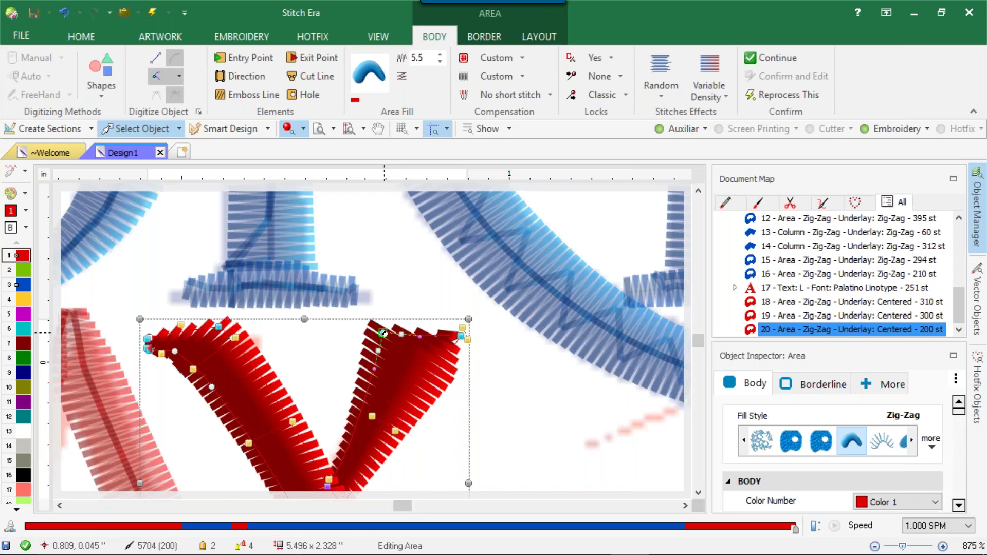
pyautogui.scroll(-5, 385, 334)
pyautogui.press('Delete')
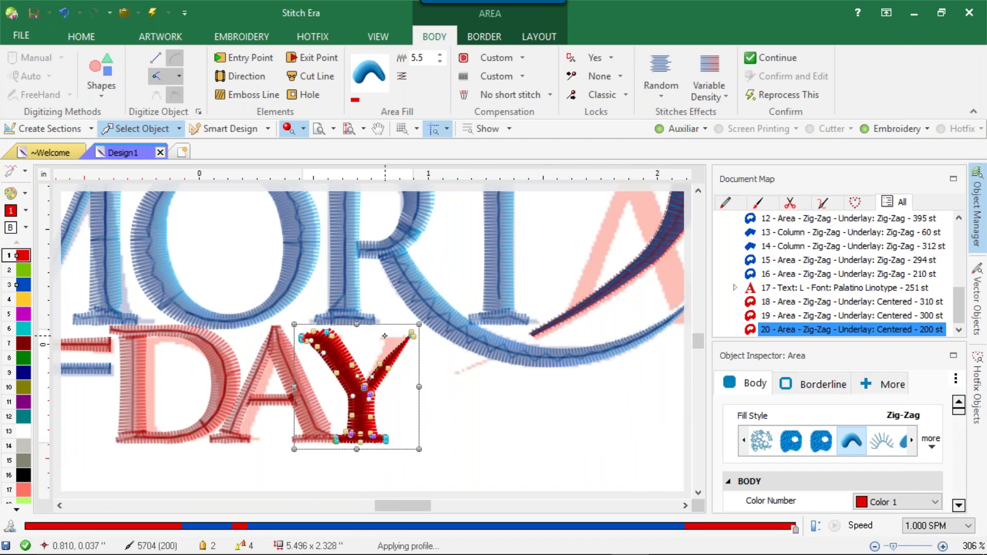
pyautogui.scroll(5, 384, 336)
pyautogui.scroll(3, 412, 326)
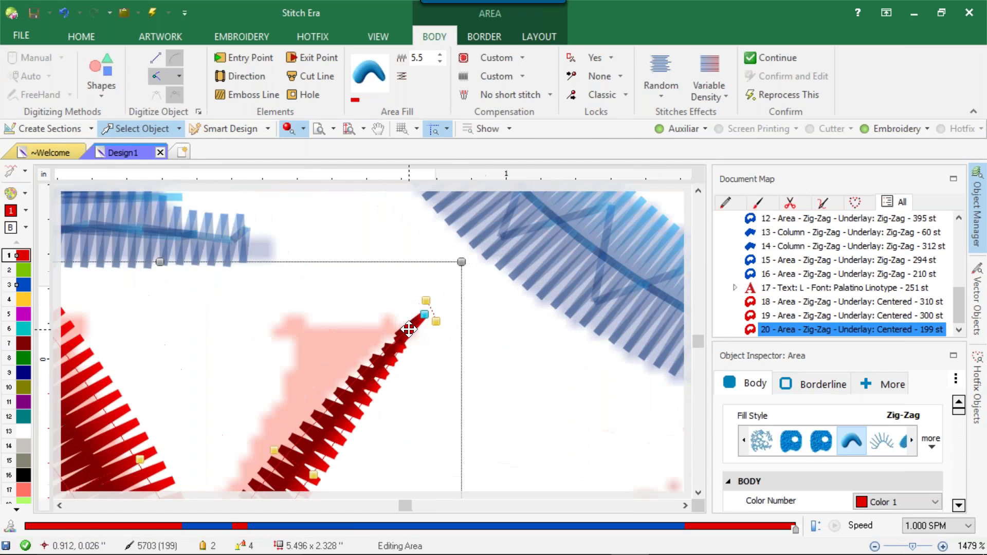
pyautogui.scroll(-4, 409, 330)
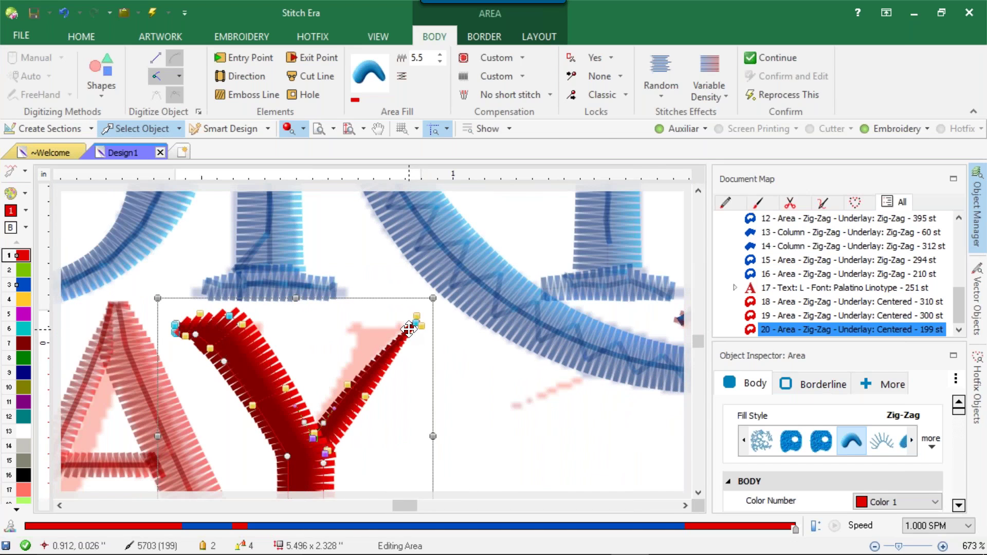
pyautogui.scroll(5, 409, 329)
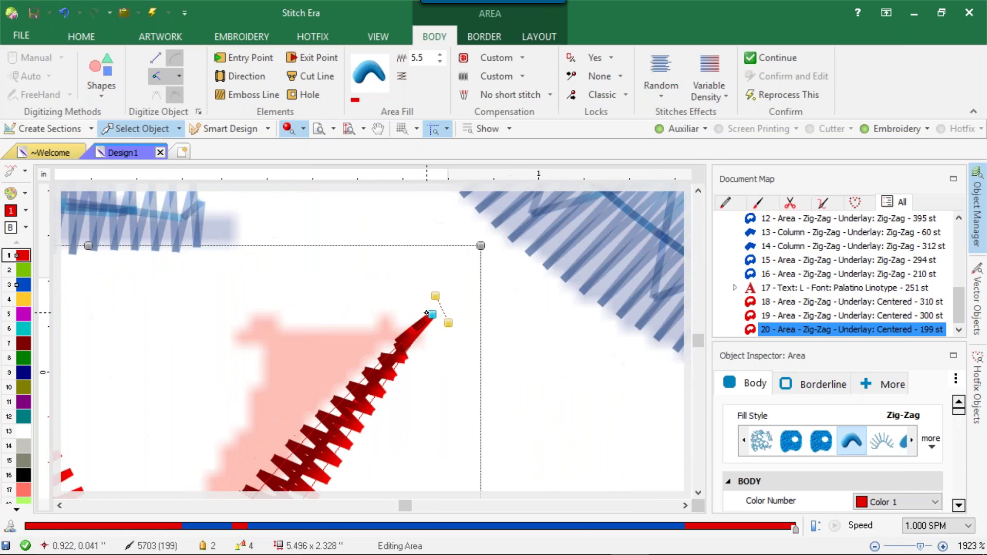
# - Add a node at the tip of the Y's thin arm, place it on the artwork's inner serif, and finish editing
pyautogui.rightClick(432, 314)
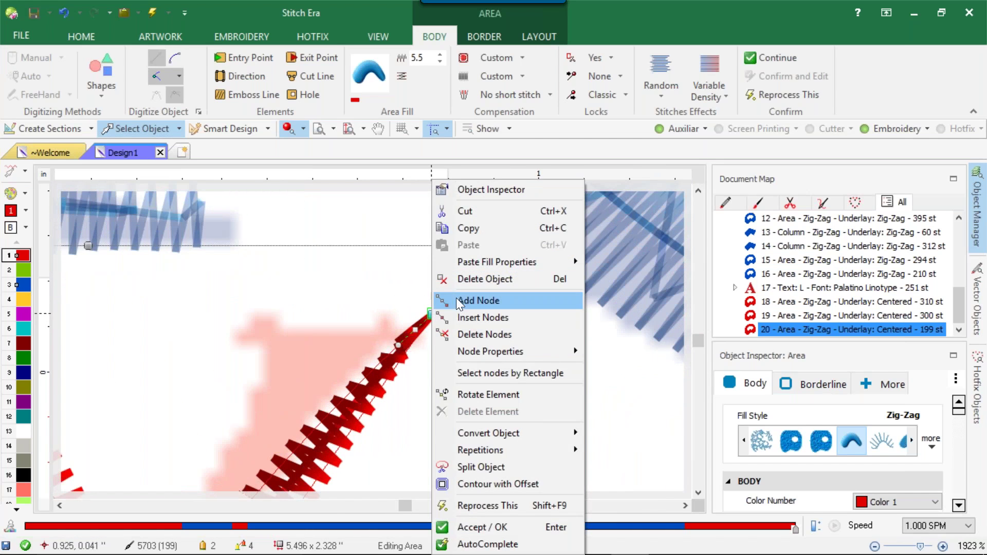
pyautogui.click(462, 319)
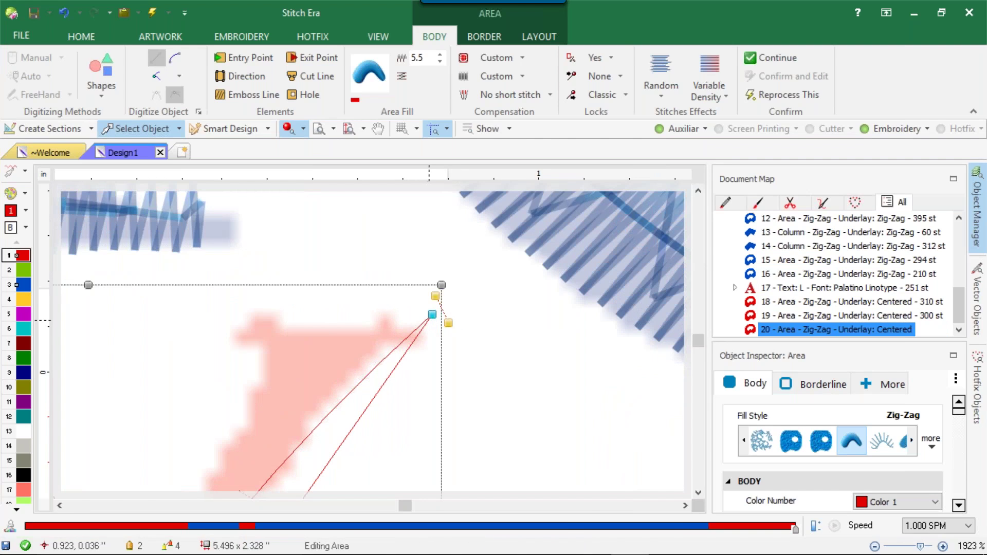
pyautogui.rightClick(433, 313)
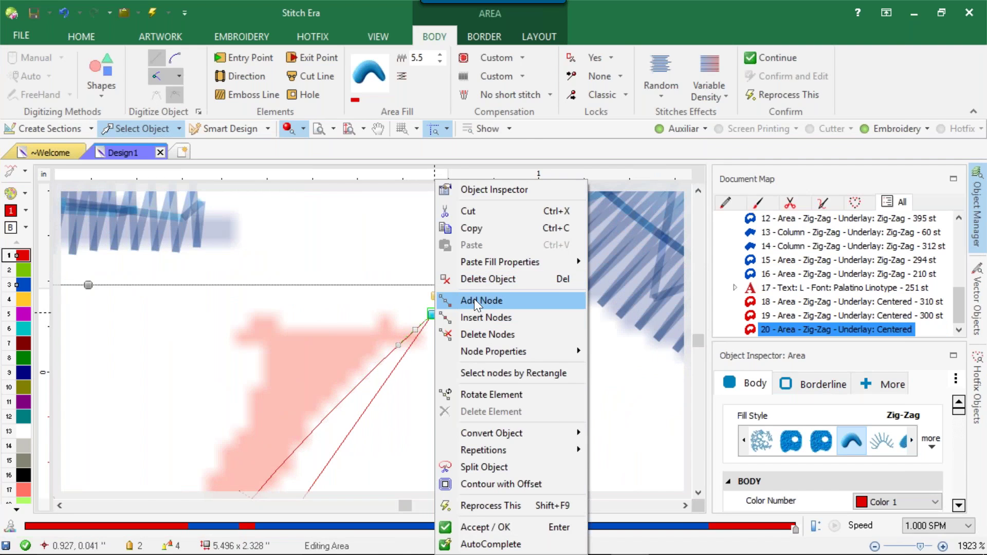
pyautogui.click(475, 299)
pyautogui.moveTo(358, 330); pyautogui.dragTo(255, 340)
pyautogui.click(251, 340)
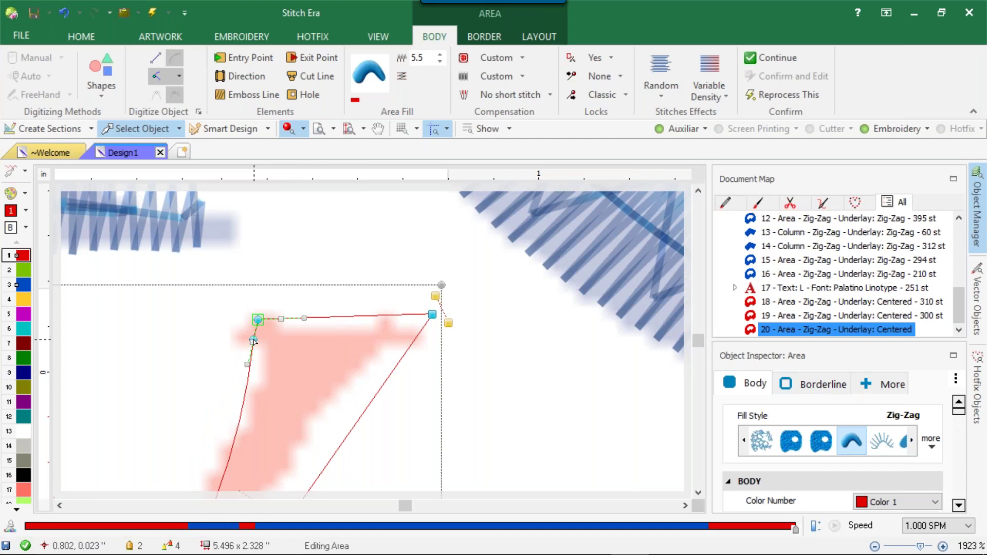
pyautogui.press('Return')
pyautogui.scroll(-6, 268, 337)
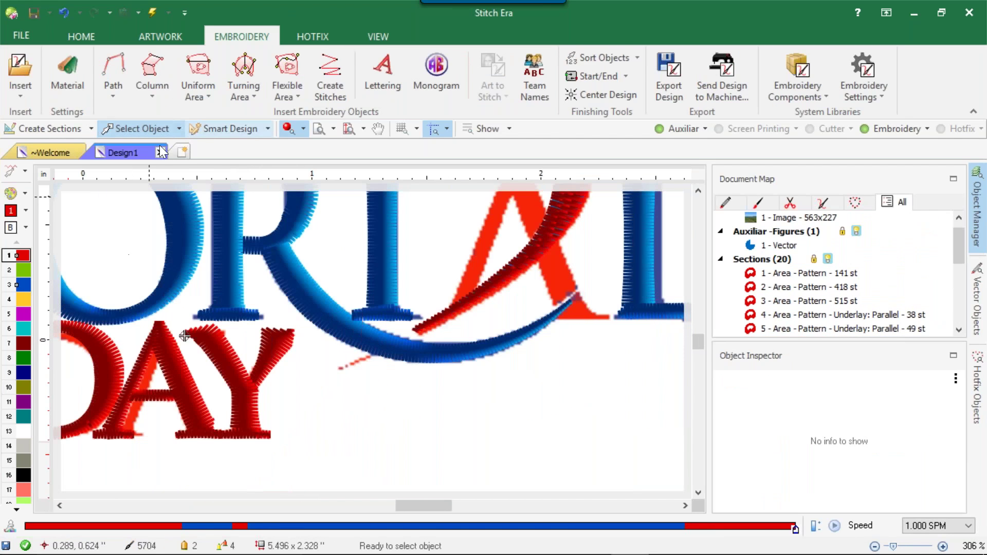
# - Delete the Y stitch area from the word DAY
pyautogui.click(184, 336)
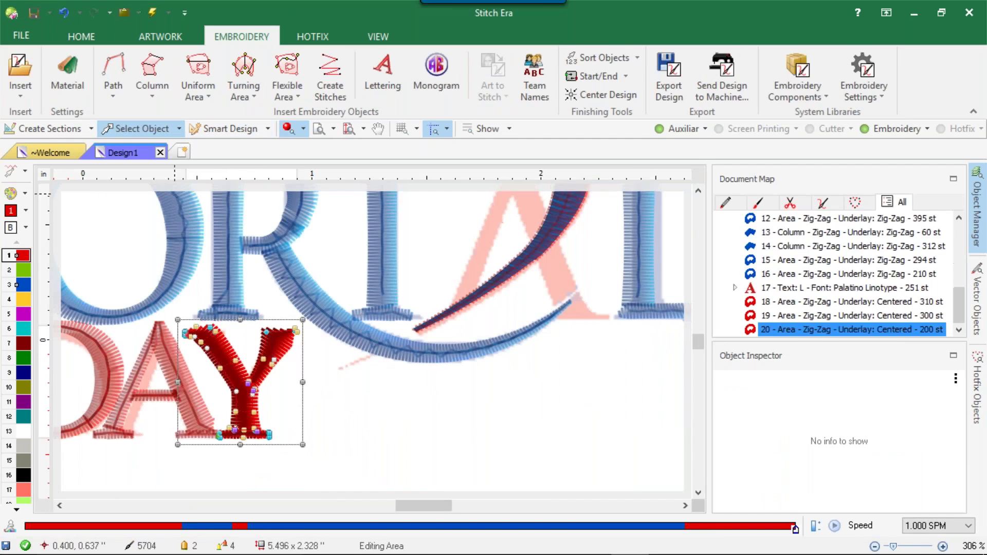
pyautogui.press('Return')
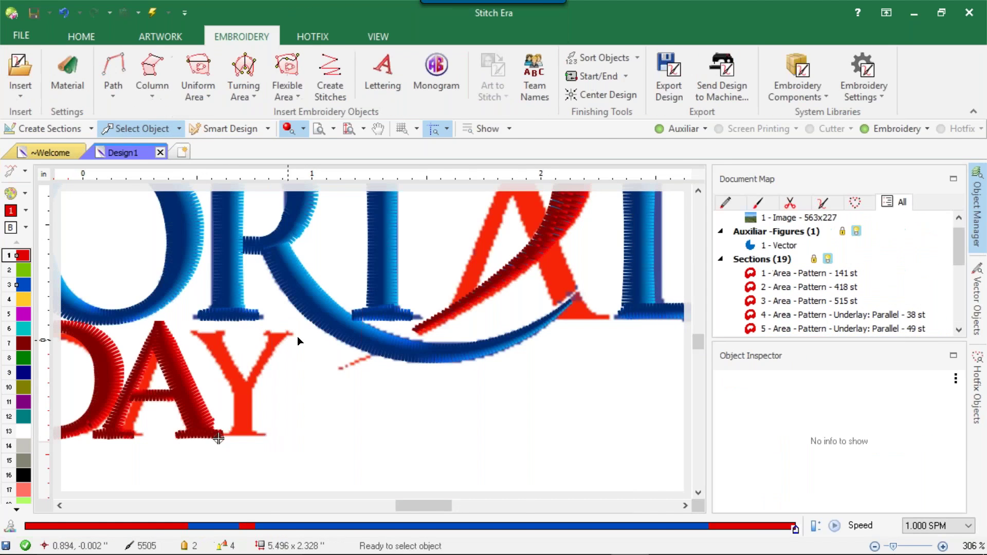
pyautogui.scroll(-4, 384, 292)
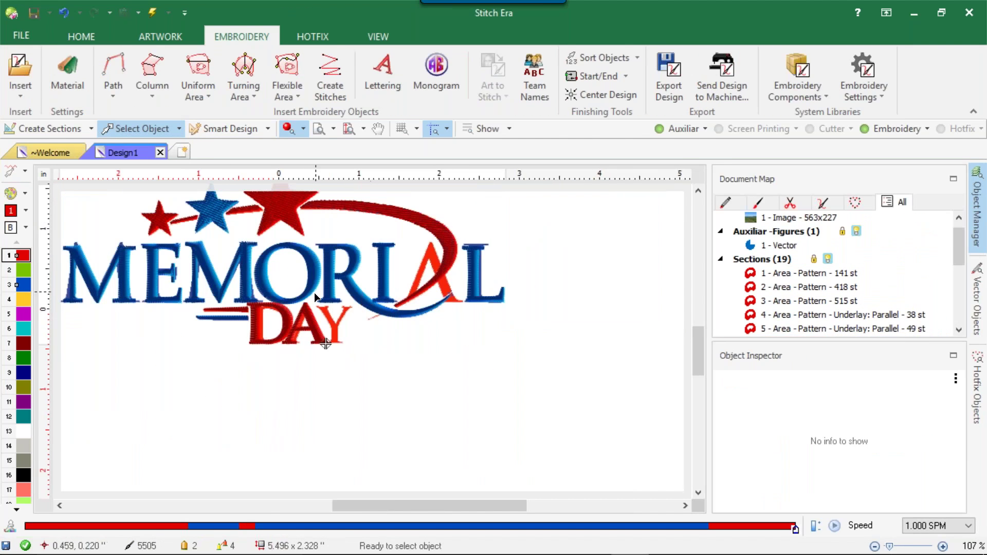
# - Resize the D by narrowing it from both sides and lowering its upper edge to match the artwork
pyautogui.scroll(4, 298, 299)
pyautogui.click(208, 382)
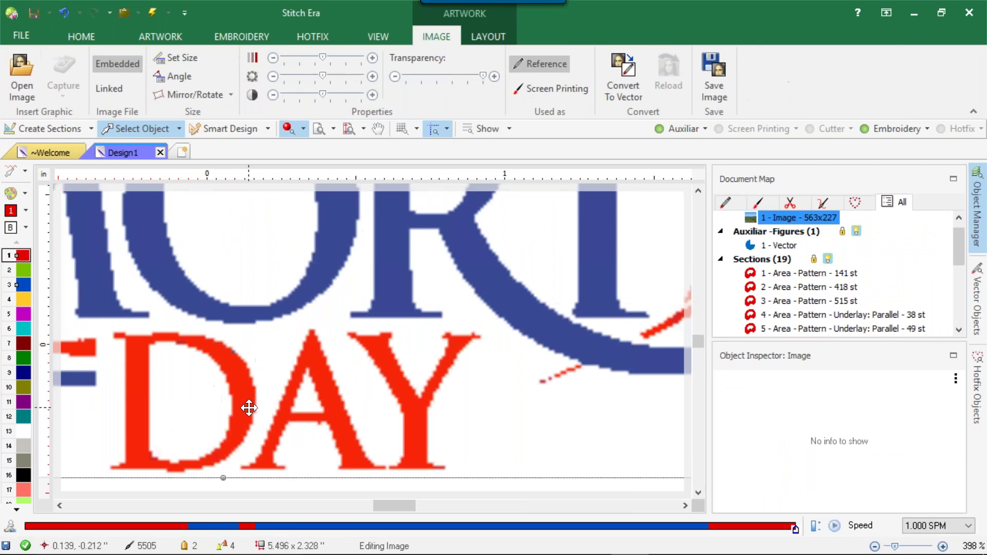
pyautogui.click(248, 405)
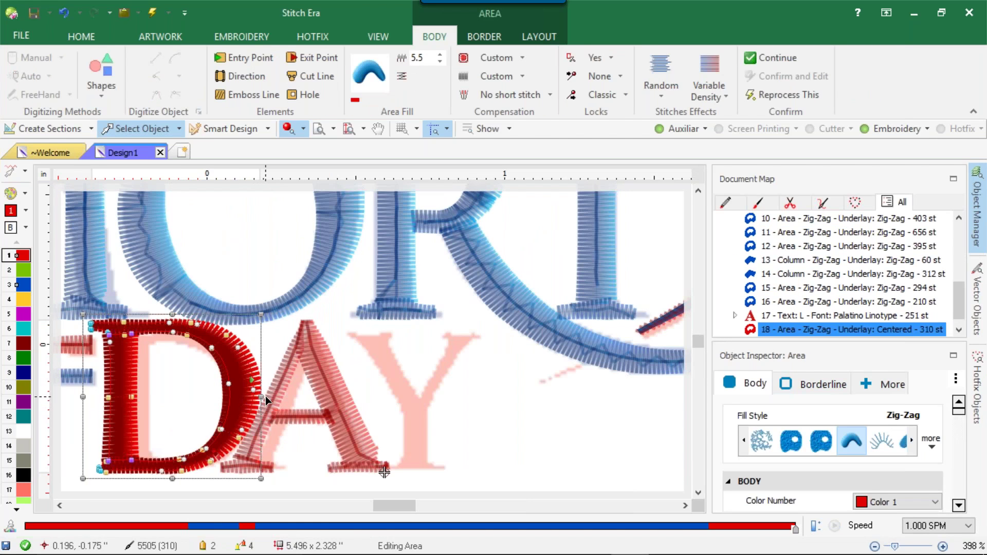
pyautogui.press('Return')
pyautogui.click(254, 390)
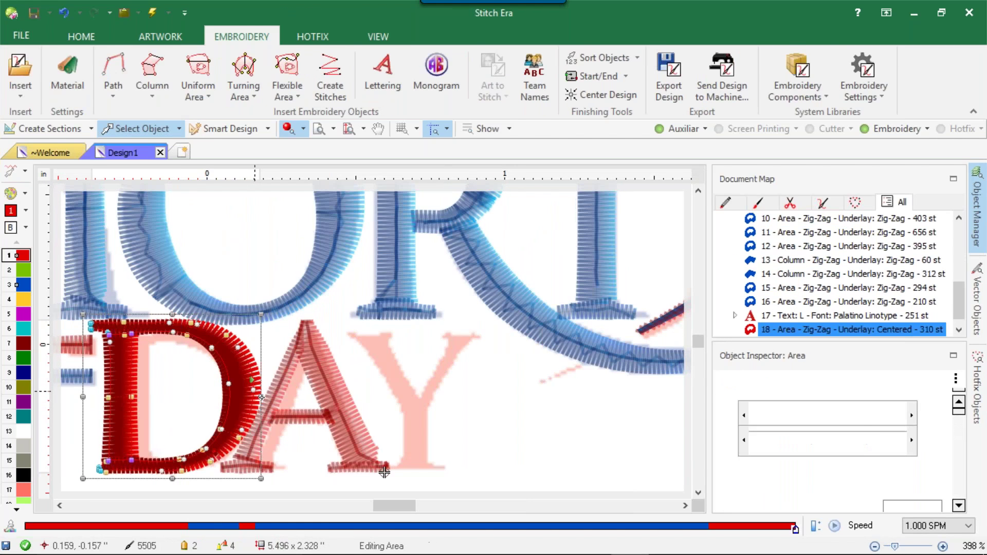
pyautogui.moveTo(260, 394); pyautogui.dragTo(251, 396)
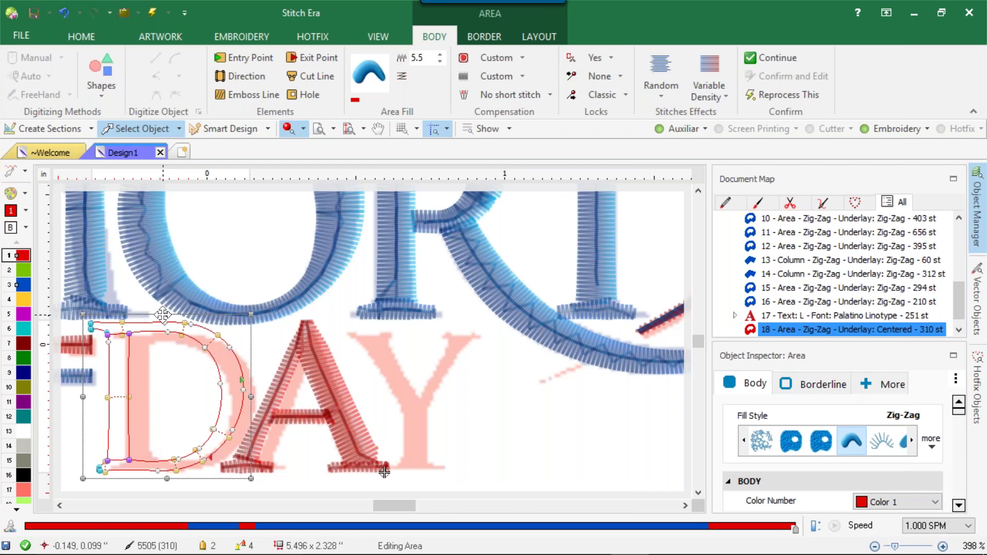
pyautogui.click(170, 314)
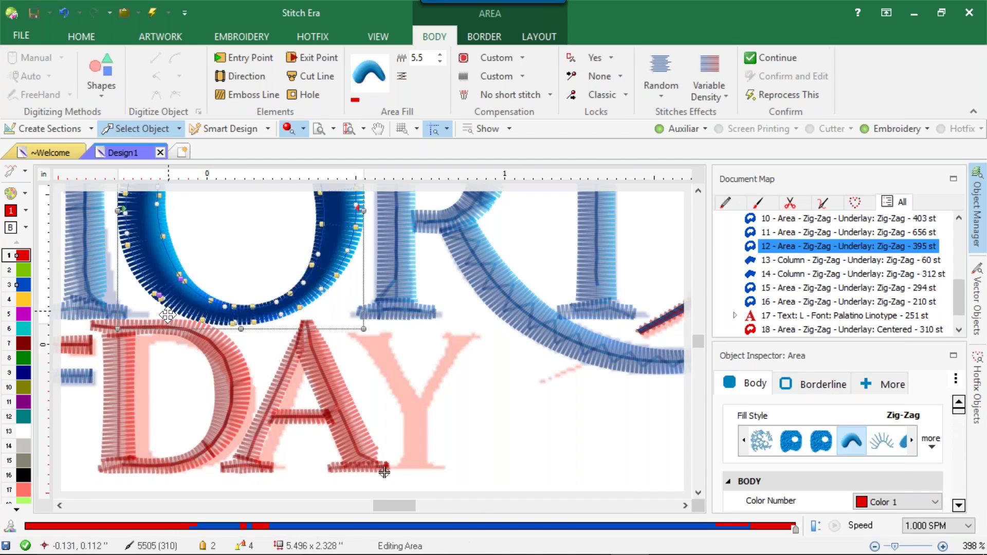
pyautogui.click(127, 387)
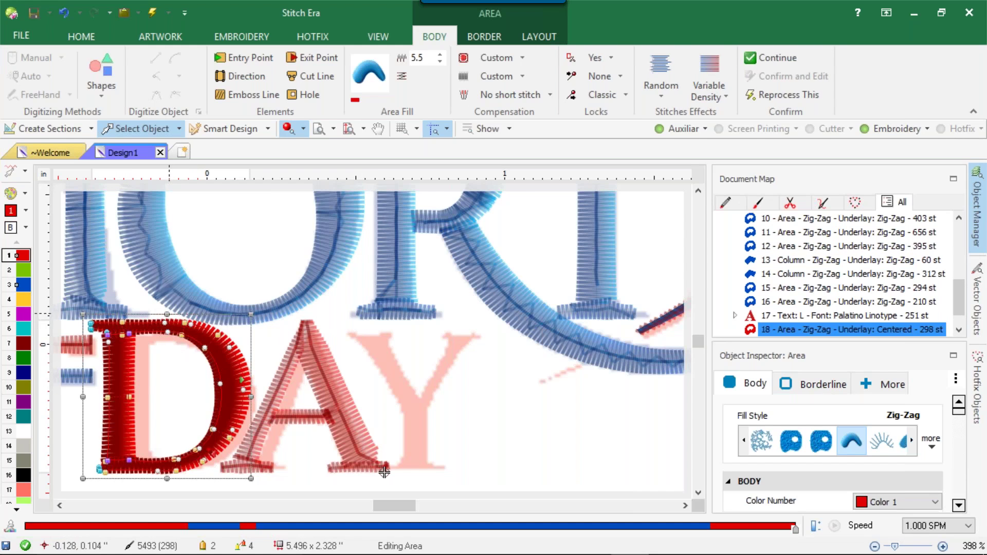
pyautogui.moveTo(167, 314); pyautogui.dragTo(167, 323)
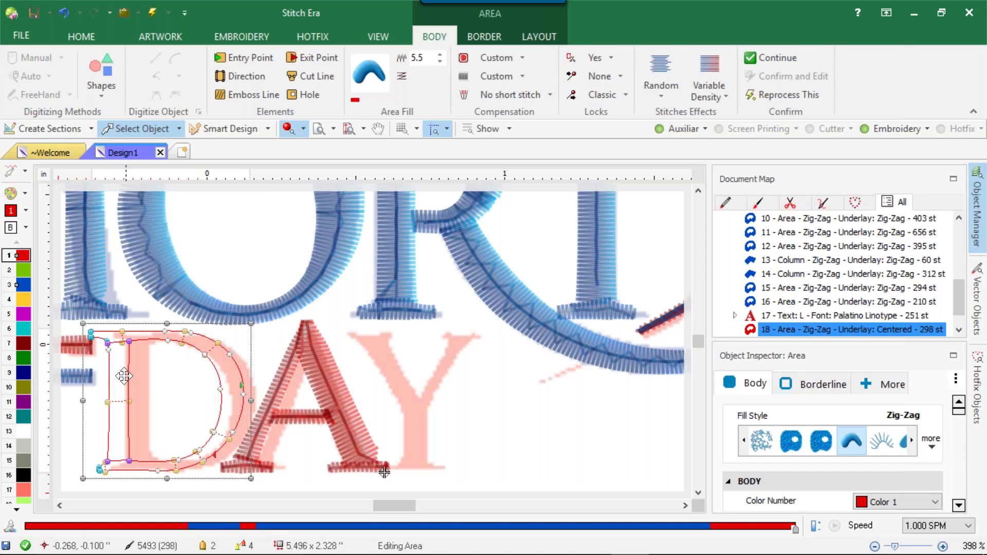
pyautogui.moveTo(83, 401); pyautogui.dragTo(108, 400)
# - Narrow the A of DAY from both sides to fit the artwork and finish editing it
pyautogui.click(315, 391)
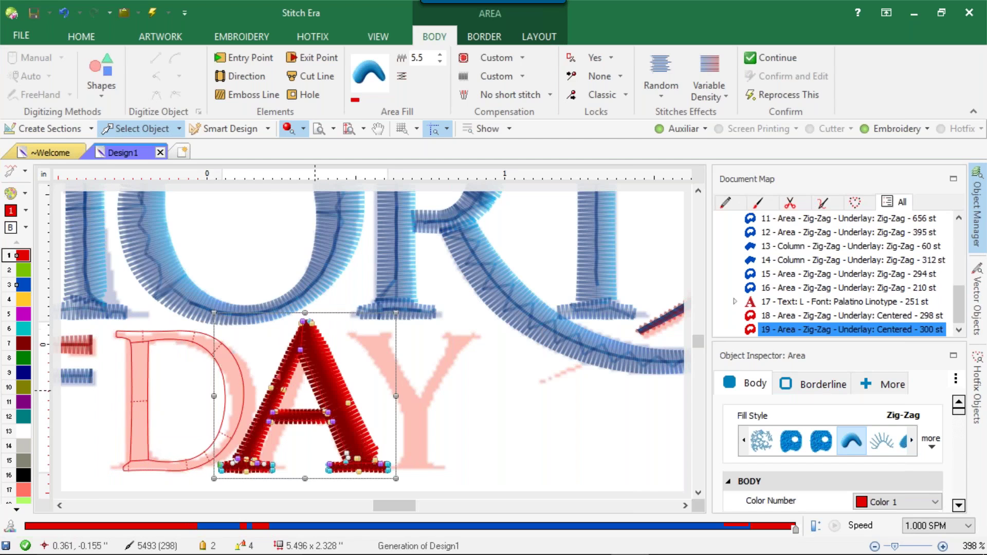
pyautogui.moveTo(214, 395); pyautogui.dragTo(230, 394)
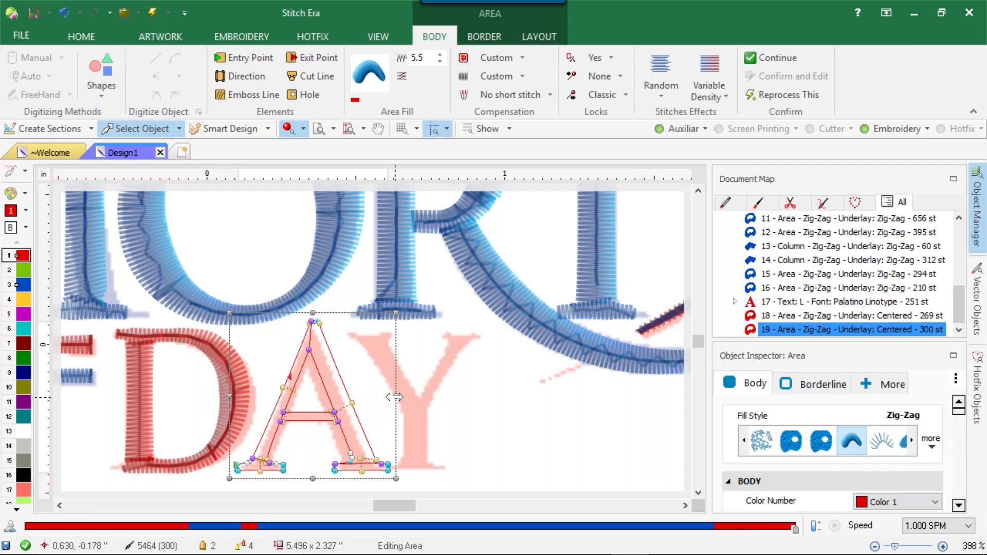
pyautogui.moveTo(395, 397); pyautogui.dragTo(381, 397)
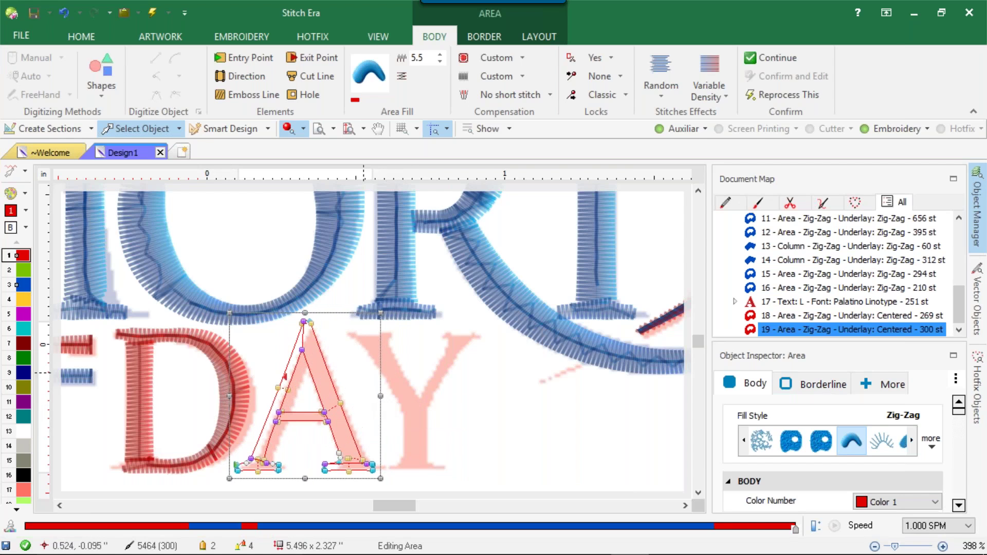
pyautogui.scroll(-5, 492, 418)
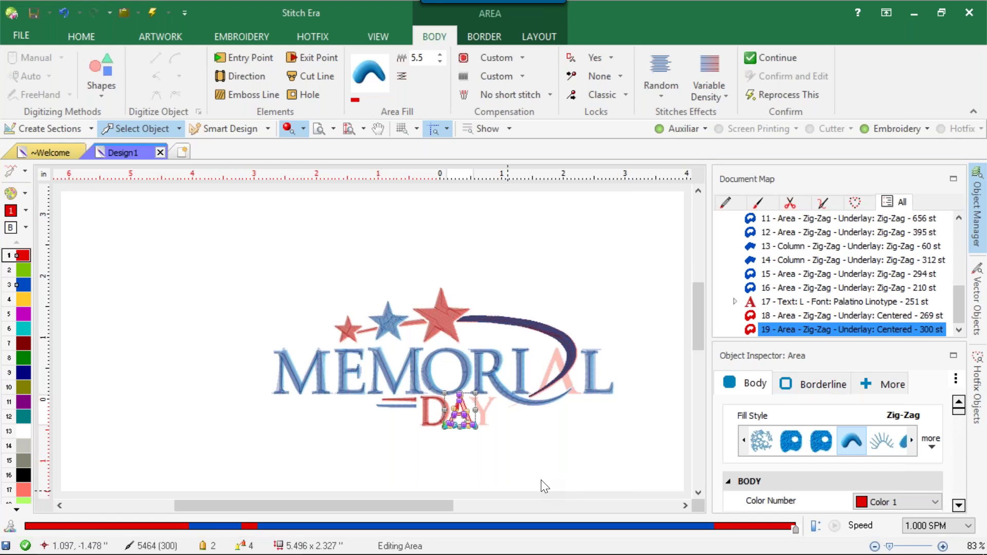
pyautogui.click(104, 397)
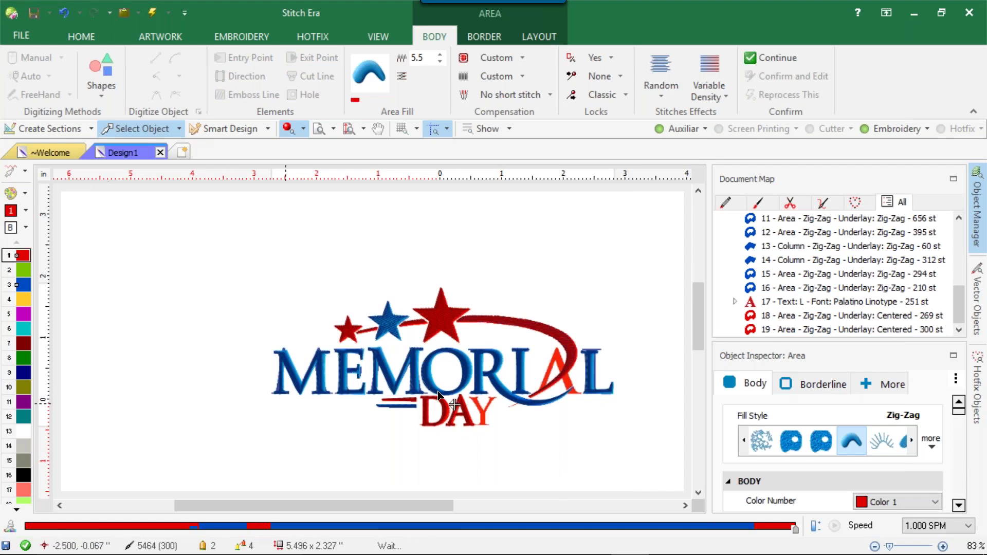
# - Digitize a zig-zag column over the top serif of the Y's thick arm in DAY
pyautogui.scroll(2, 489, 403)
pyautogui.scroll(3, 493, 417)
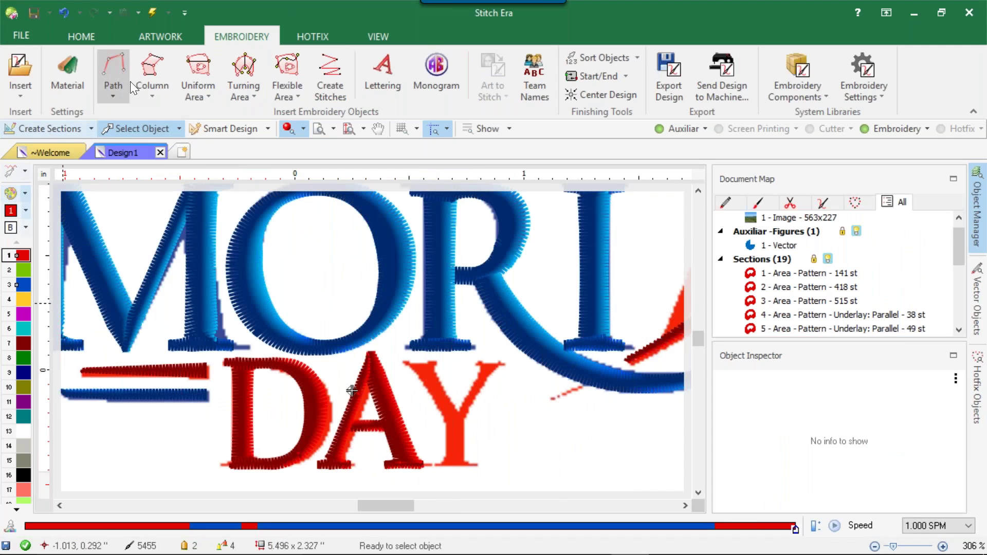
pyautogui.click(159, 87)
pyautogui.click(192, 124)
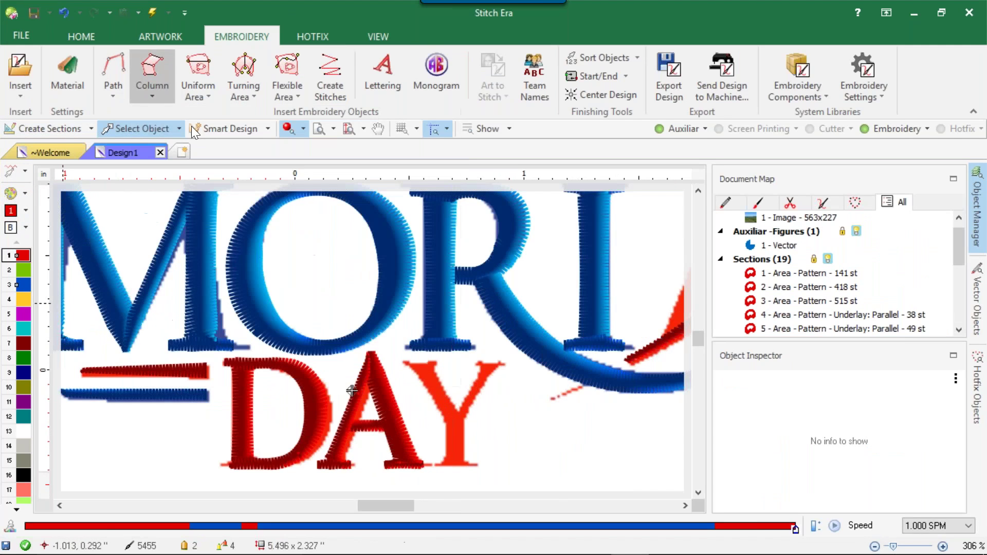
pyautogui.scroll(2, 379, 335)
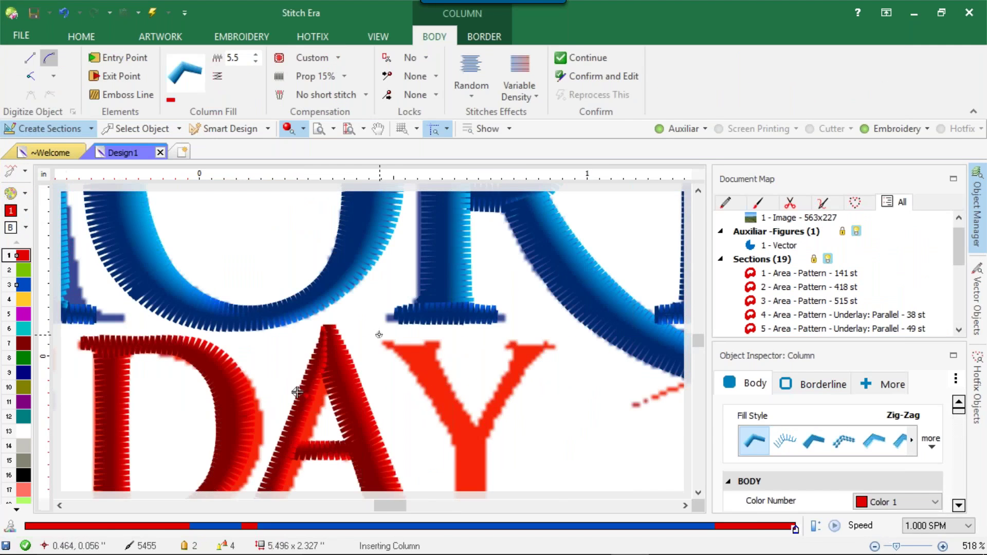
pyautogui.click(381, 349)
pyautogui.click(441, 337)
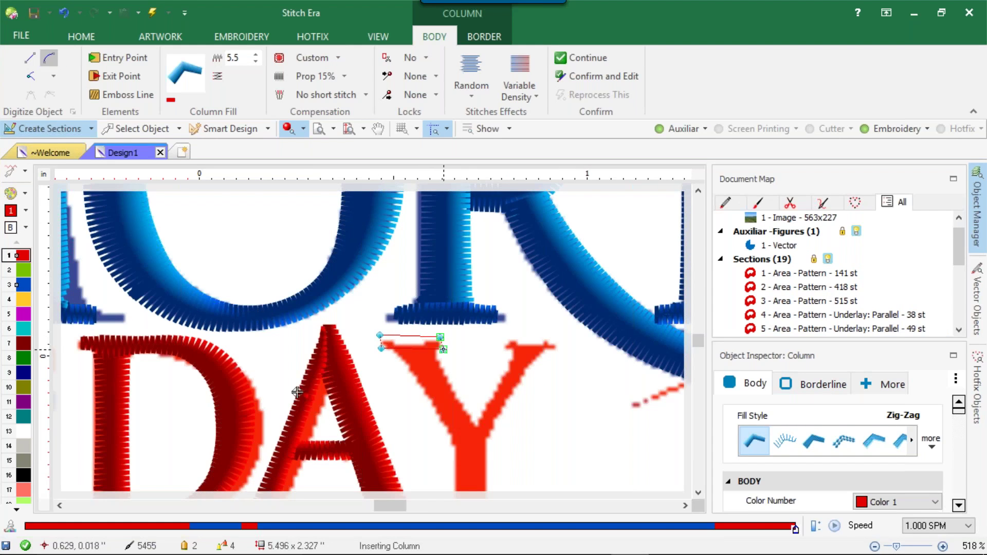
pyautogui.click(438, 350)
pyautogui.press('Return')
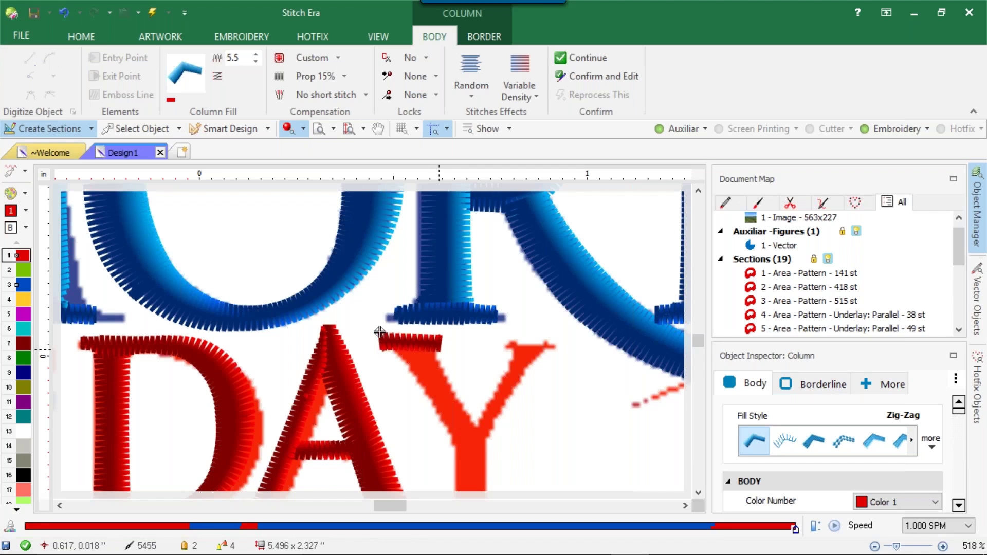
# - Digitize the Y's thick arm as a zig-zag column from beneath its serif down to the junction with the thin arm
pyautogui.click(438, 348)
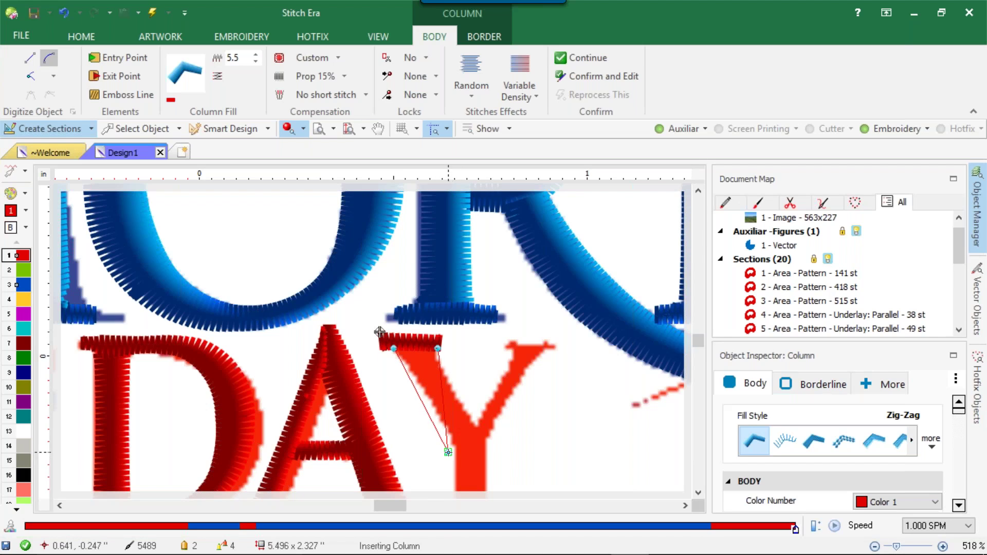
pyautogui.click(458, 444)
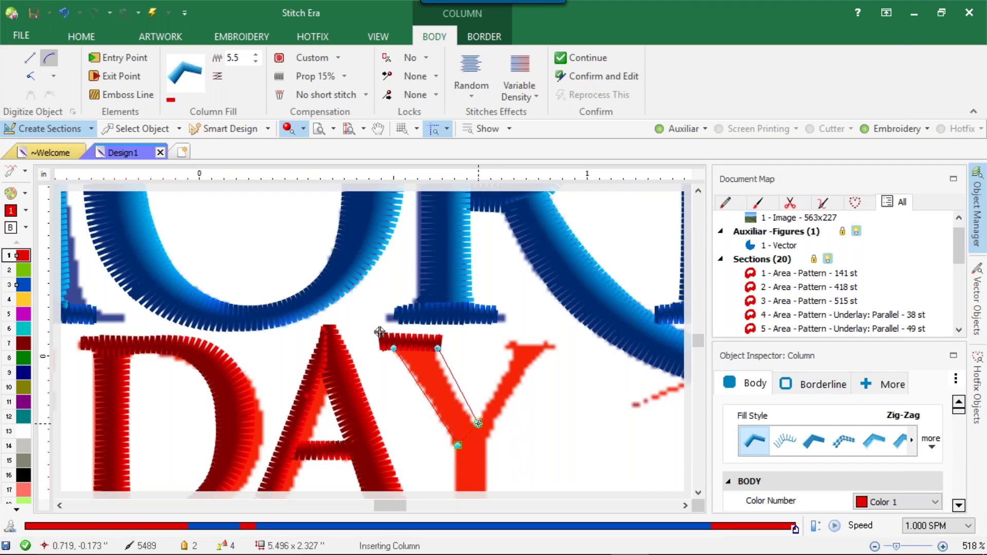
pyautogui.click(476, 422)
pyautogui.press('Return')
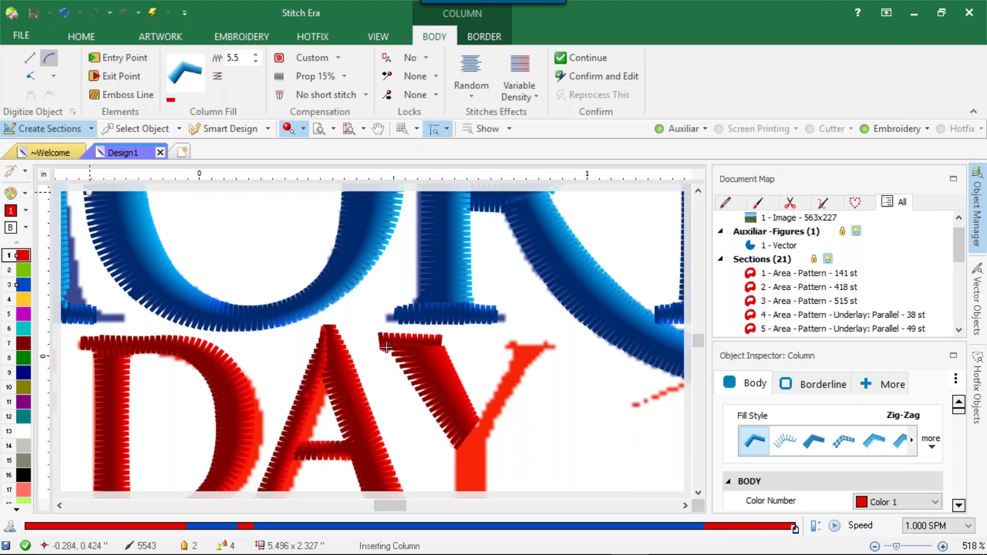
# - Reshape the upper end of the Y's thick-arm column, lowering both end points and pulling the inner one inward
pyautogui.click(156, 128)
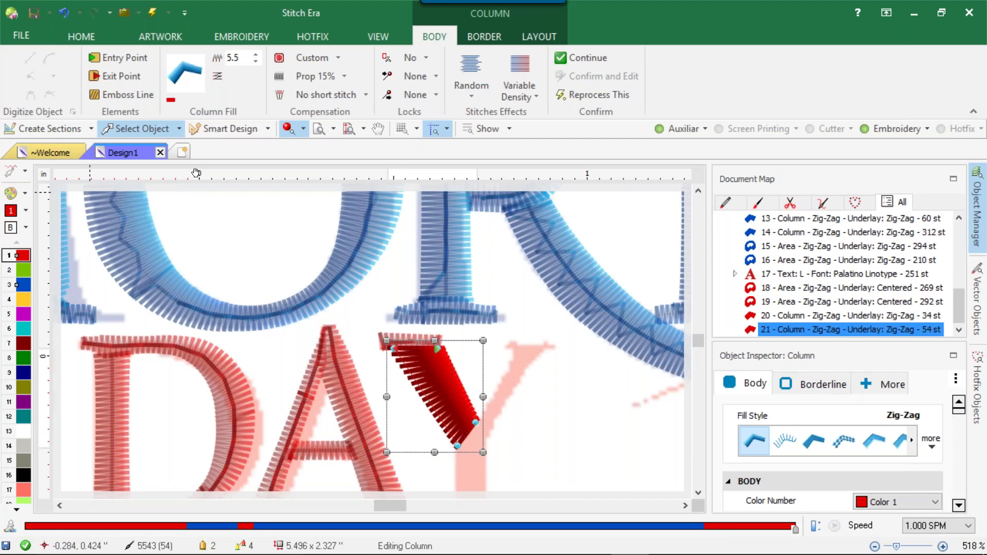
pyautogui.scroll(5, 391, 325)
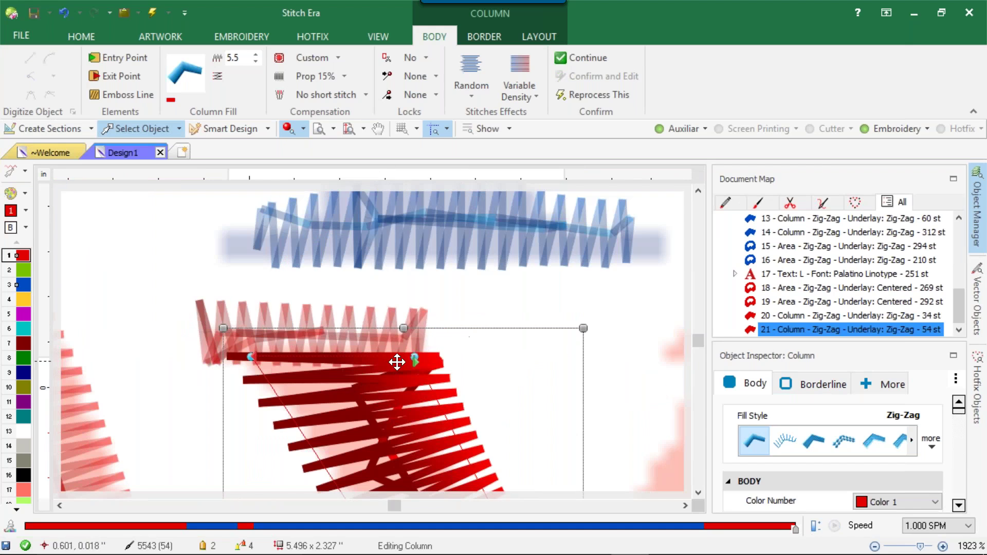
pyautogui.moveTo(416, 359); pyautogui.dragTo(386, 367)
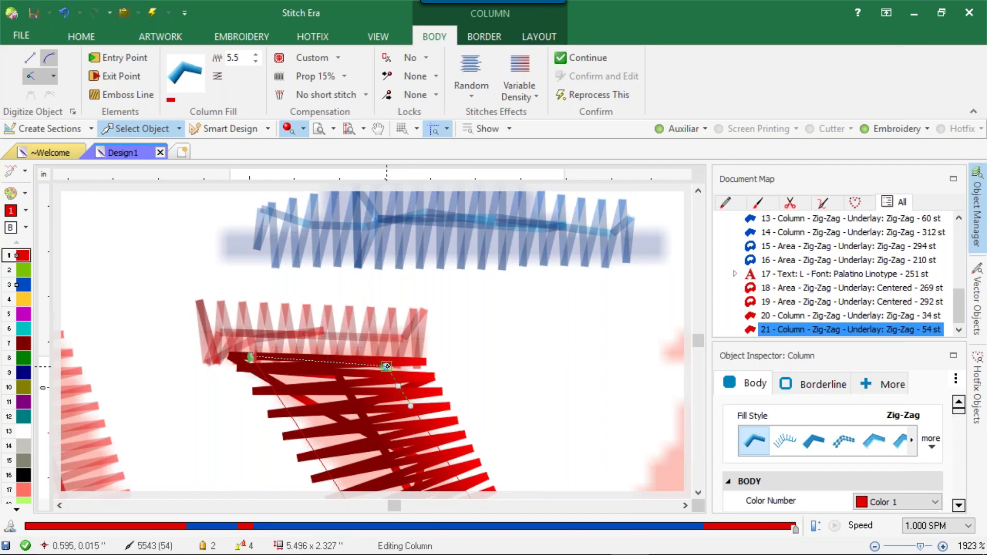
pyautogui.moveTo(250, 358); pyautogui.dragTo(252, 367)
# - Select the thick arm's serif column and slightly adjust its lower inner corner
pyautogui.click(352, 335)
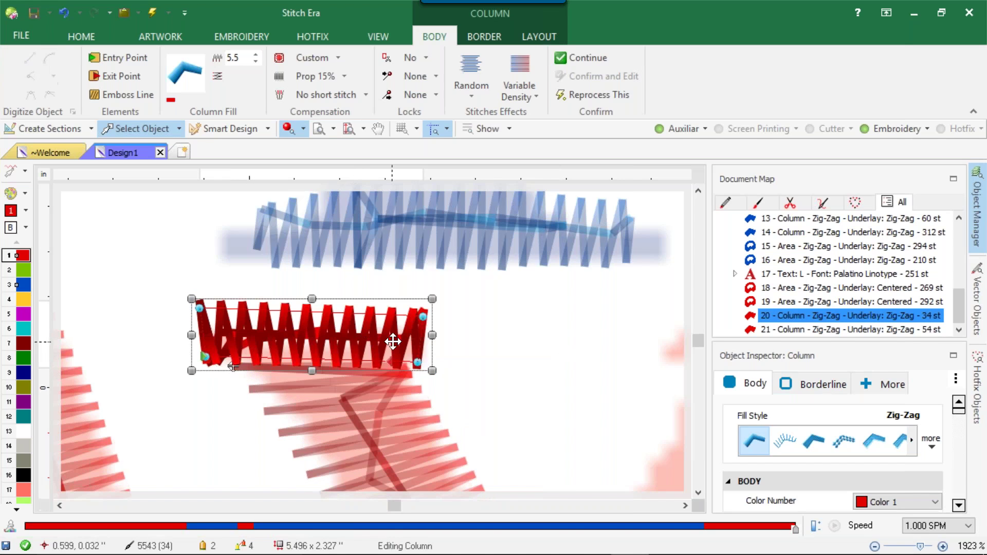
pyautogui.click(408, 350)
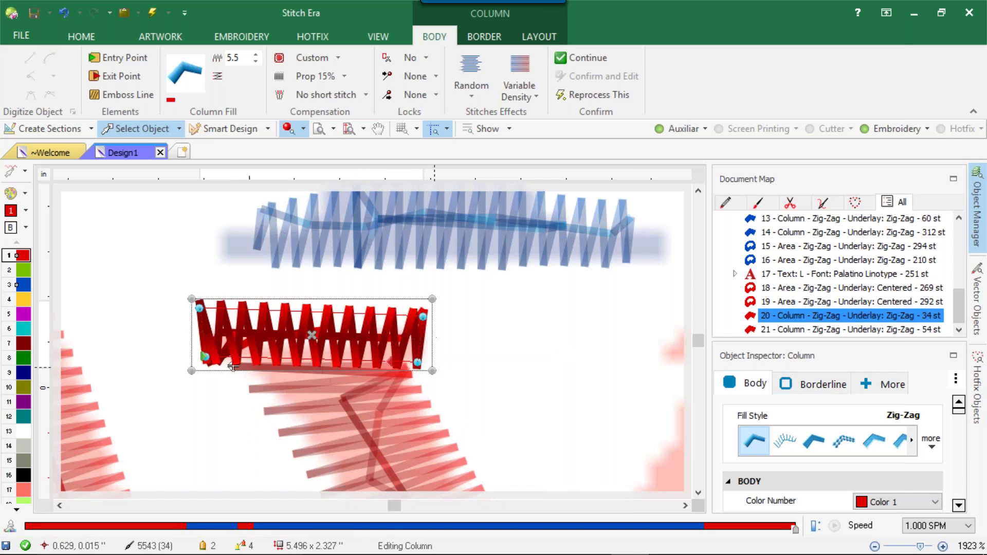
pyautogui.moveTo(233, 366); pyautogui.dragTo(233, 366)
pyautogui.moveTo(433, 364); pyautogui.dragTo(433, 362)
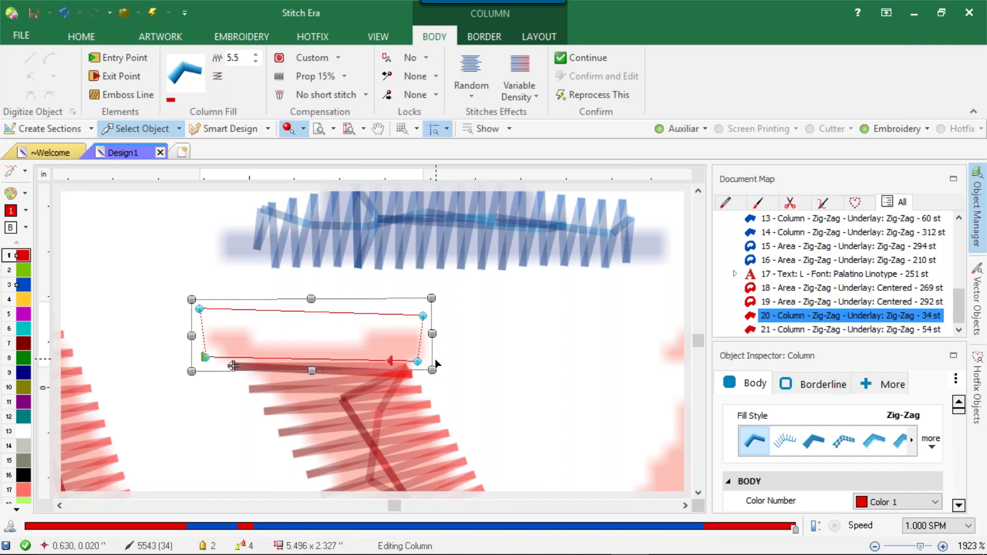
pyautogui.scroll(-5, 352, 363)
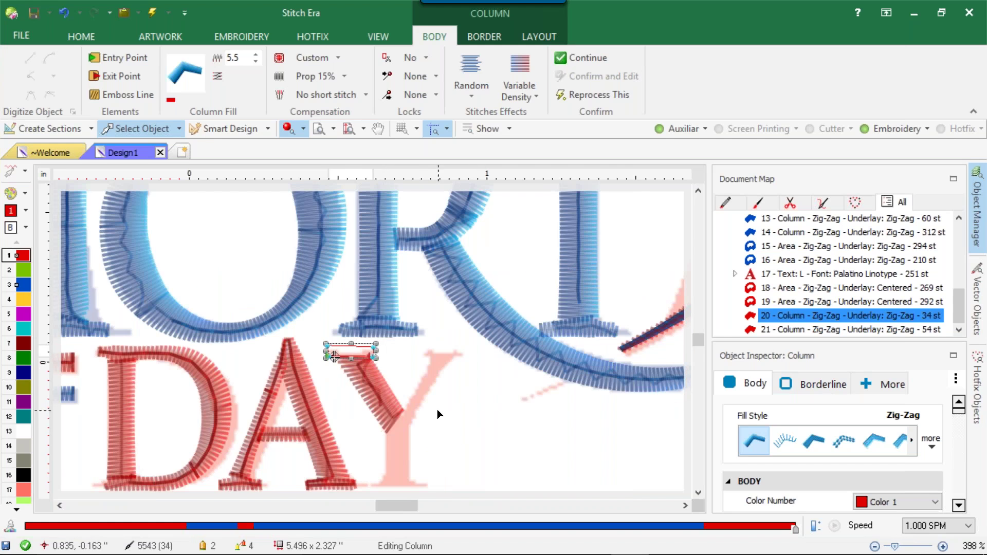
# - Digitize a zig-zag column over the top serif of the Y's thin arm, from its outer end to its inner end
pyautogui.scroll(1, 427, 390)
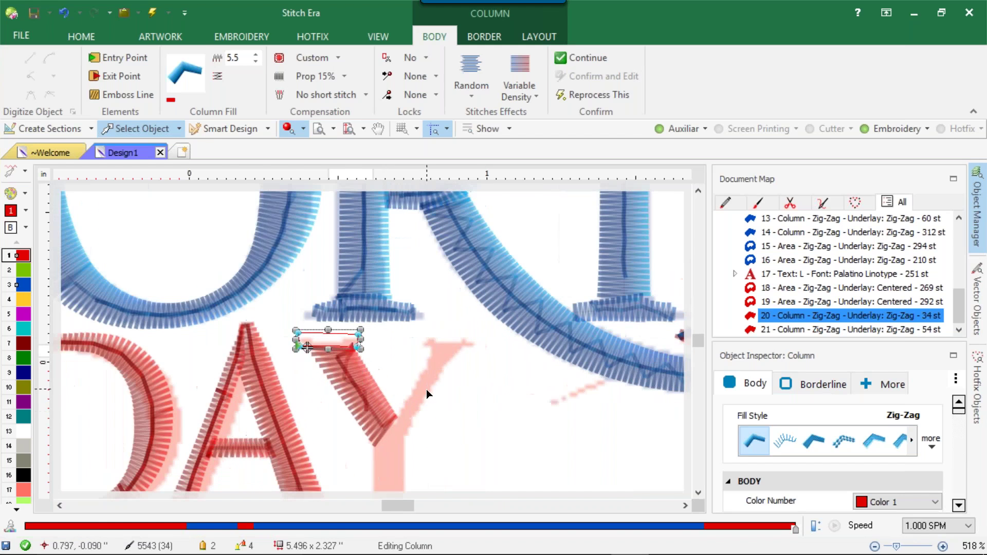
pyautogui.click(225, 35)
pyautogui.click(163, 68)
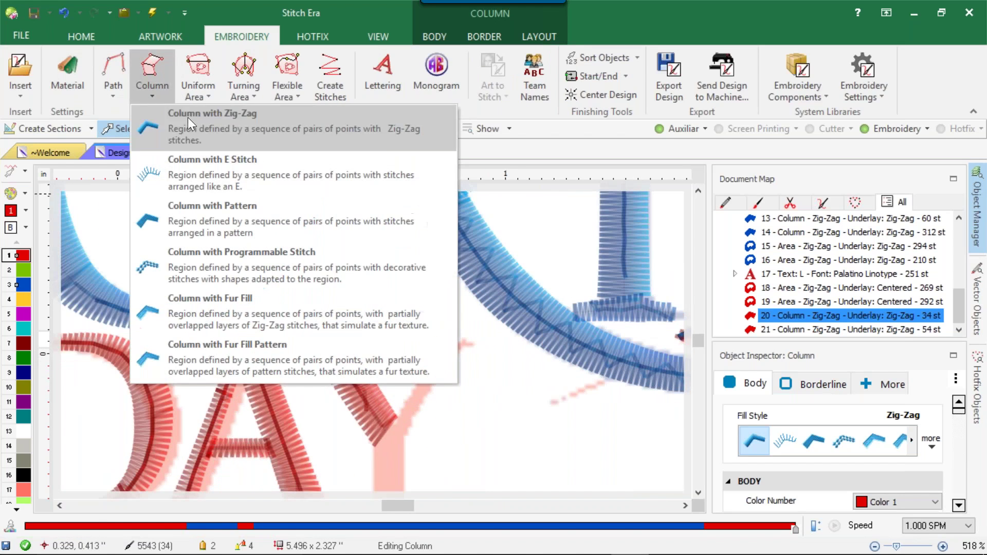
pyautogui.click(188, 118)
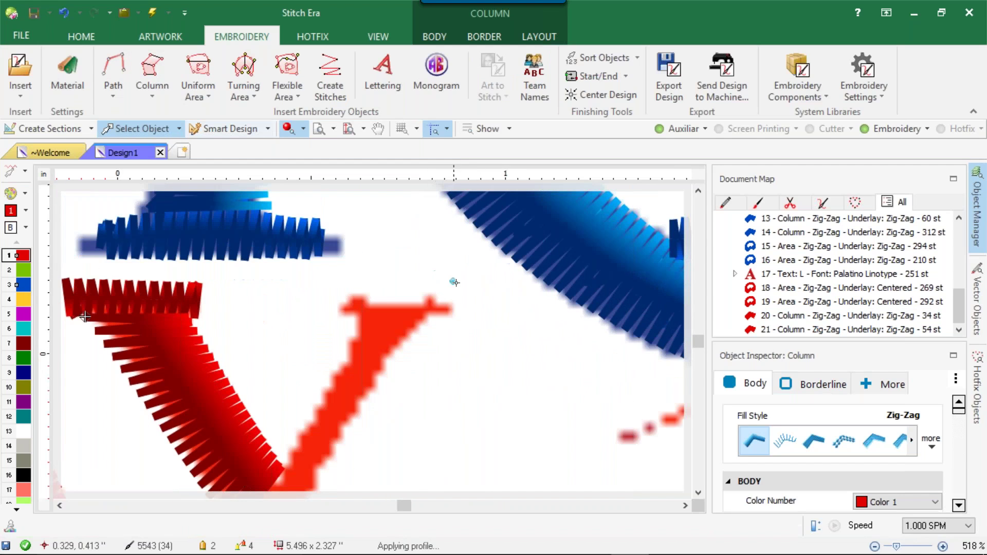
pyautogui.click(450, 283)
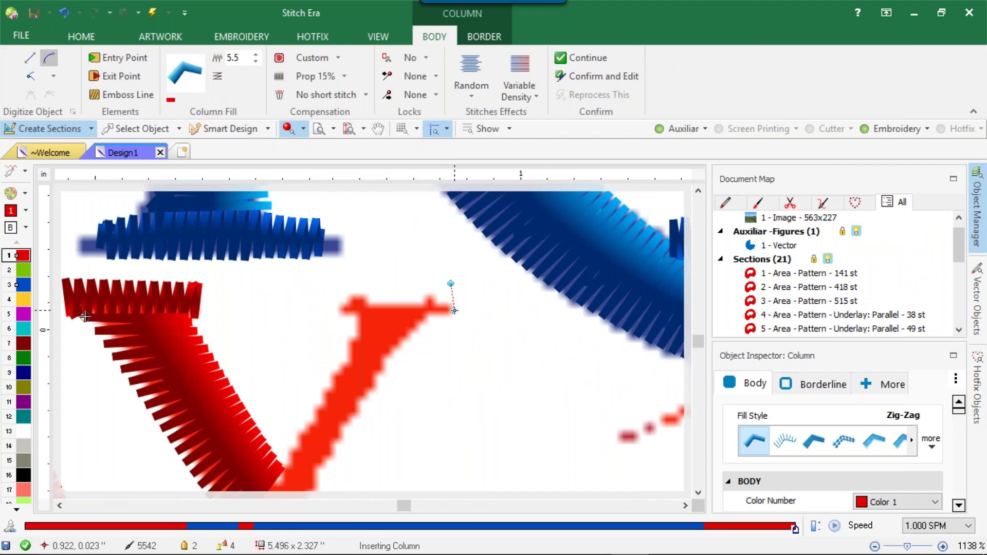
pyautogui.click(453, 312)
pyautogui.click(353, 286)
pyautogui.click(349, 310)
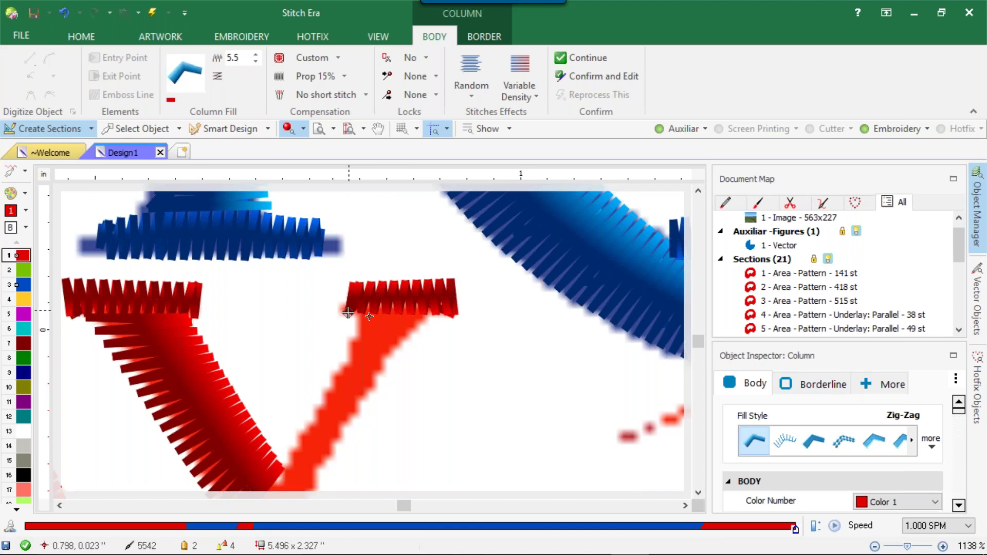
# - Start a zig-zag column for the Y's thin arm with a pair of points just below its serif
pyautogui.click(358, 312)
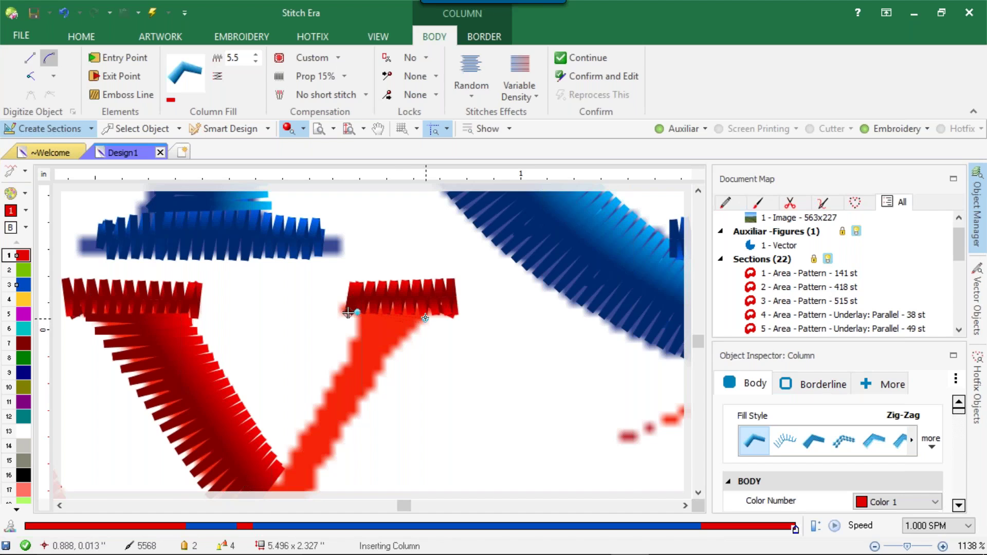
pyautogui.click(419, 315)
pyautogui.click(358, 337)
pyautogui.click(400, 344)
pyautogui.click(329, 391)
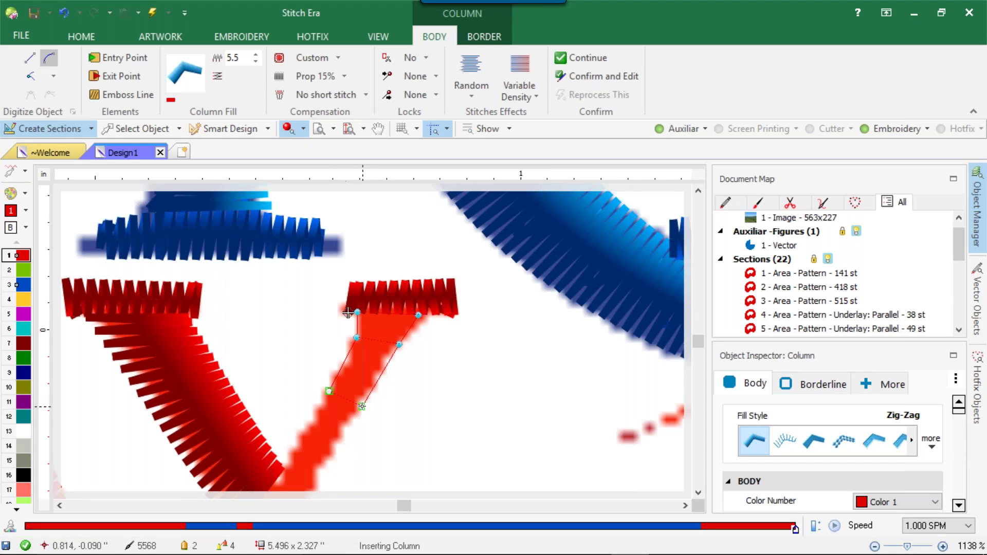
pyautogui.click(361, 406)
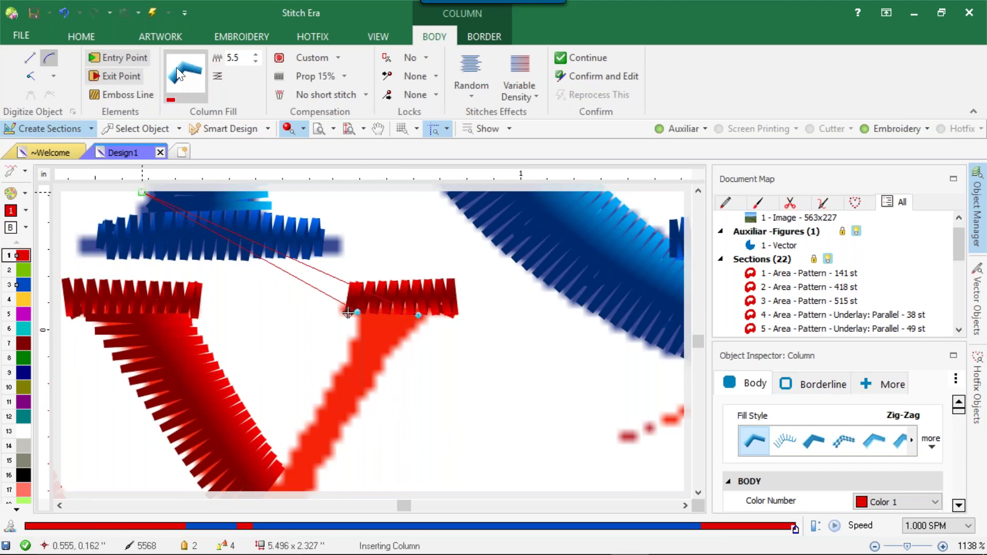
# - Complete the Y's thin-arm column with straight-segment point pairs down to the junction, overlapping the thick arm
pyautogui.click(30, 58)
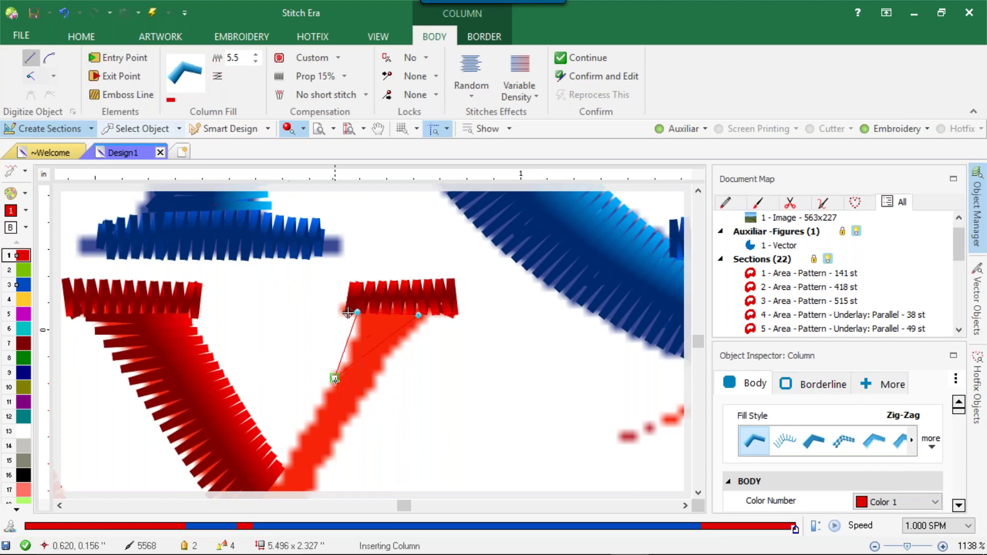
pyautogui.click(359, 329)
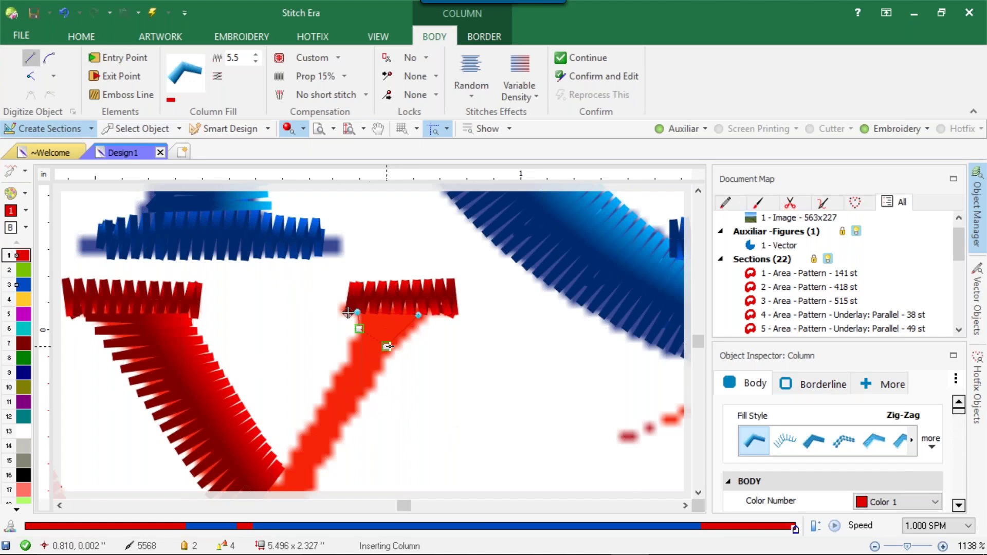
pyautogui.click(398, 343)
pyautogui.click(321, 397)
pyautogui.click(356, 418)
pyautogui.scroll(-5, 355, 419)
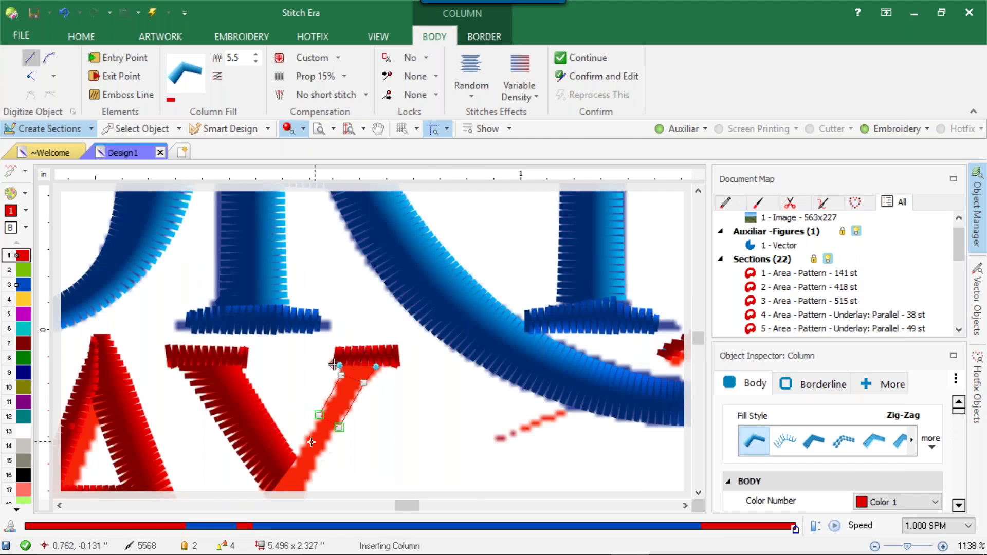
pyautogui.scroll(5, 305, 452)
pyautogui.scroll(1, 305, 451)
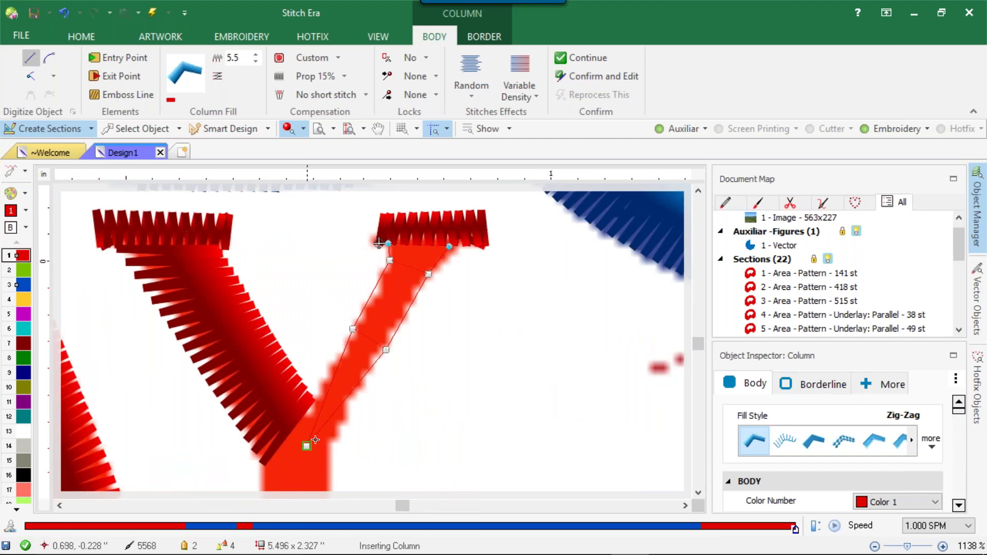
pyautogui.click(302, 416)
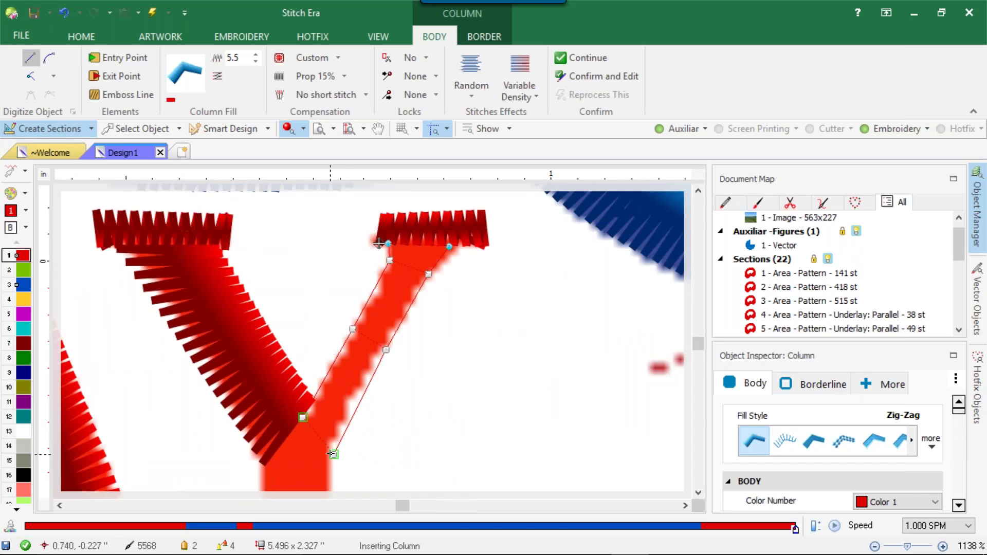
pyautogui.click(332, 454)
pyautogui.press('Return')
pyautogui.scroll(-10, 309, 429)
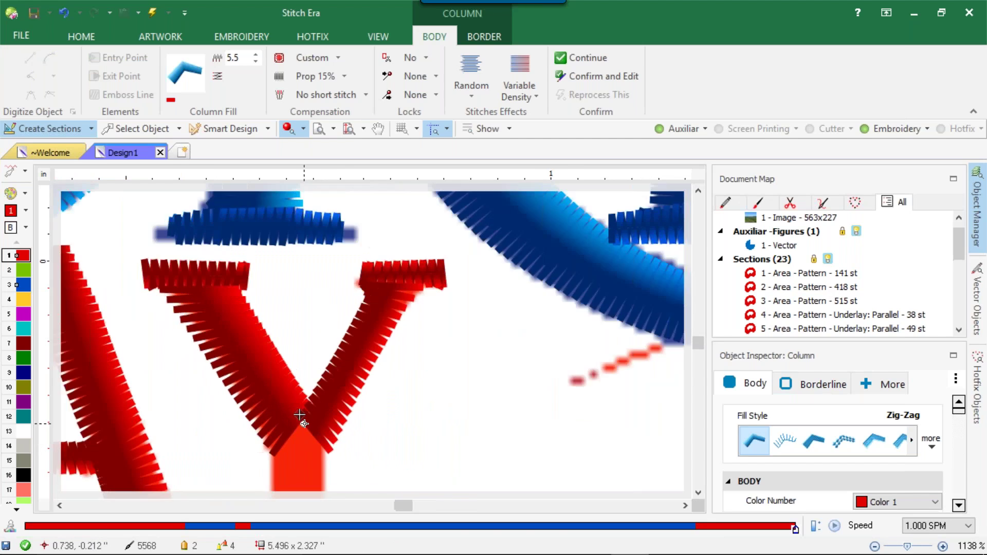
pyautogui.scroll(4, 303, 459)
pyautogui.scroll(8, 302, 460)
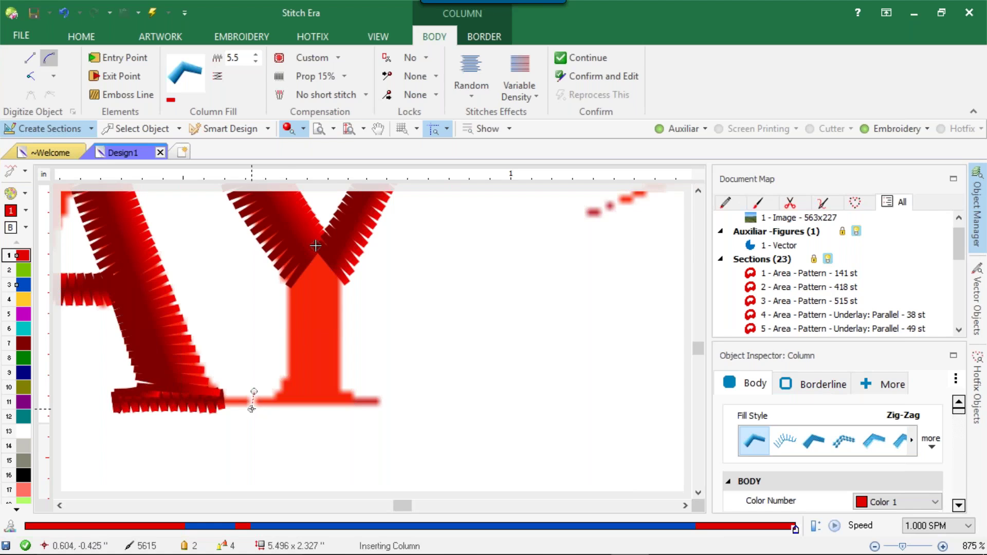
pyautogui.scroll(5, 302, 410)
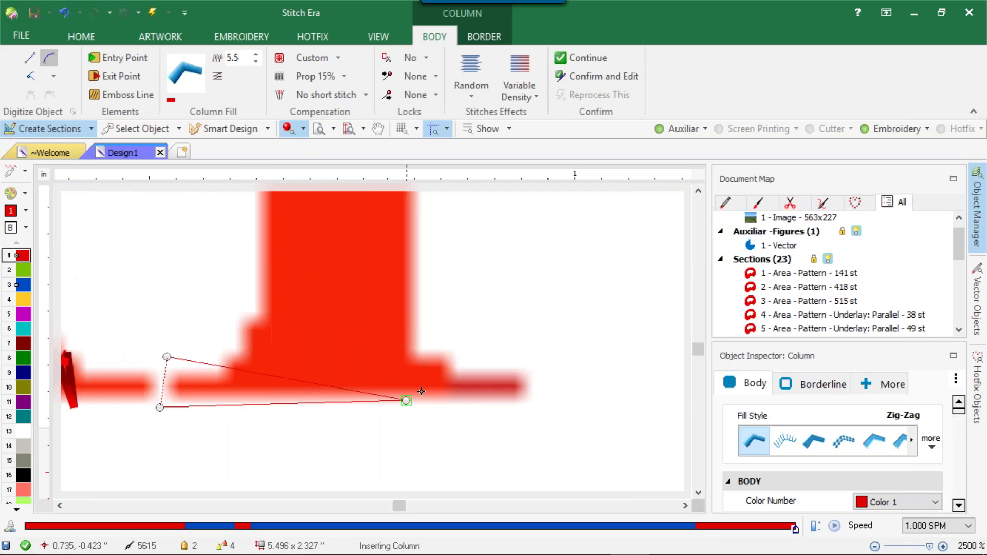
pyautogui.click(522, 373)
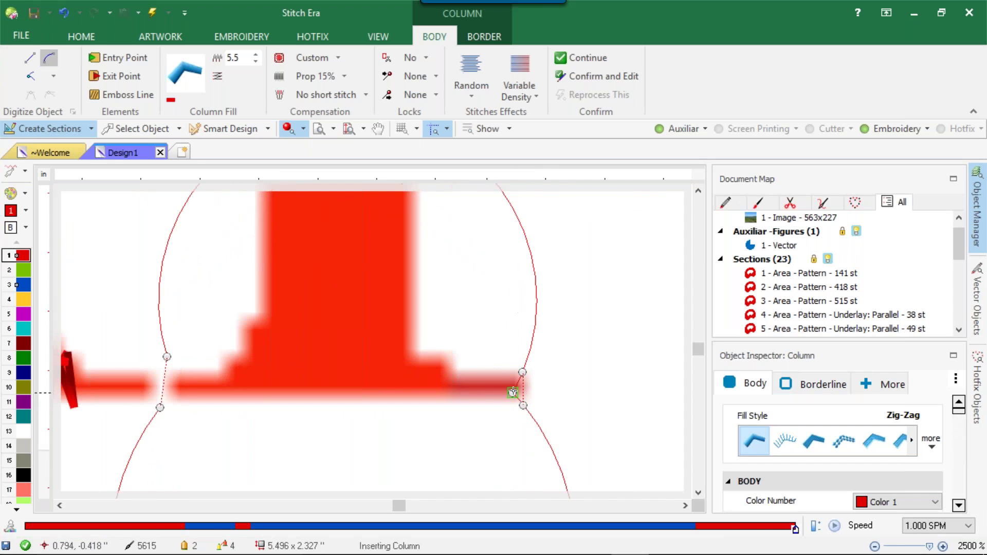
pyautogui.press('Return')
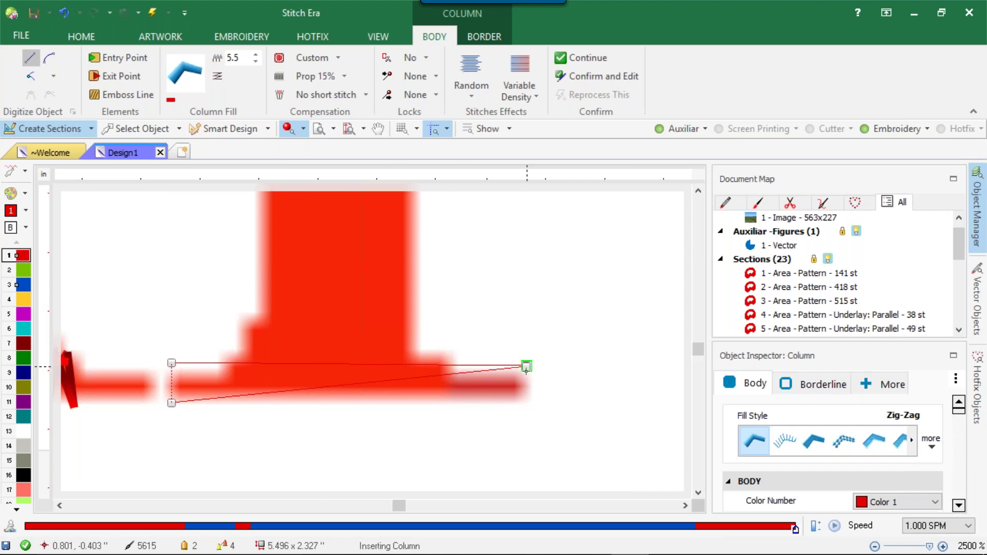
# - Finish a straight-sided zig-zag column over the Y's base serif by placing its far end points
pyautogui.click(526, 368)
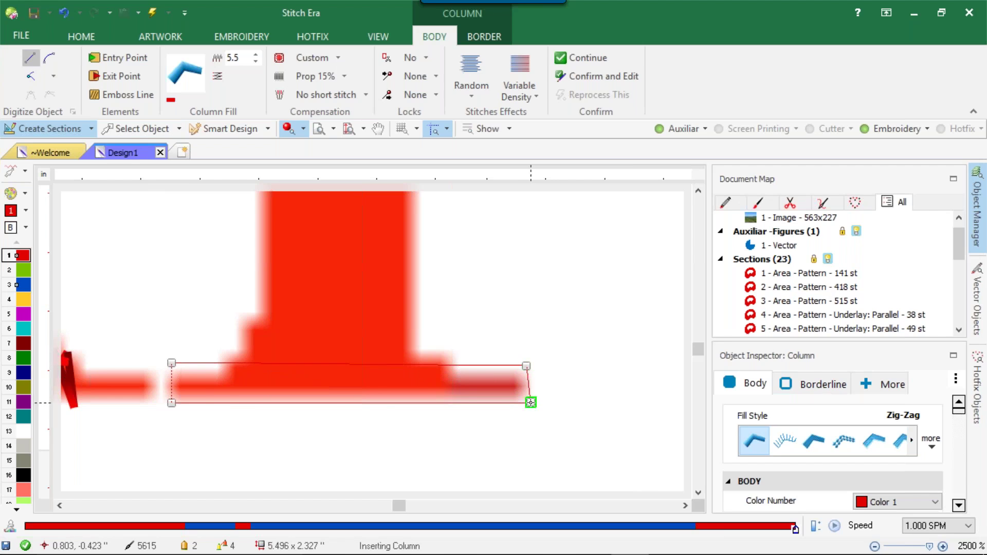
pyautogui.click(531, 403)
pyautogui.press('Return')
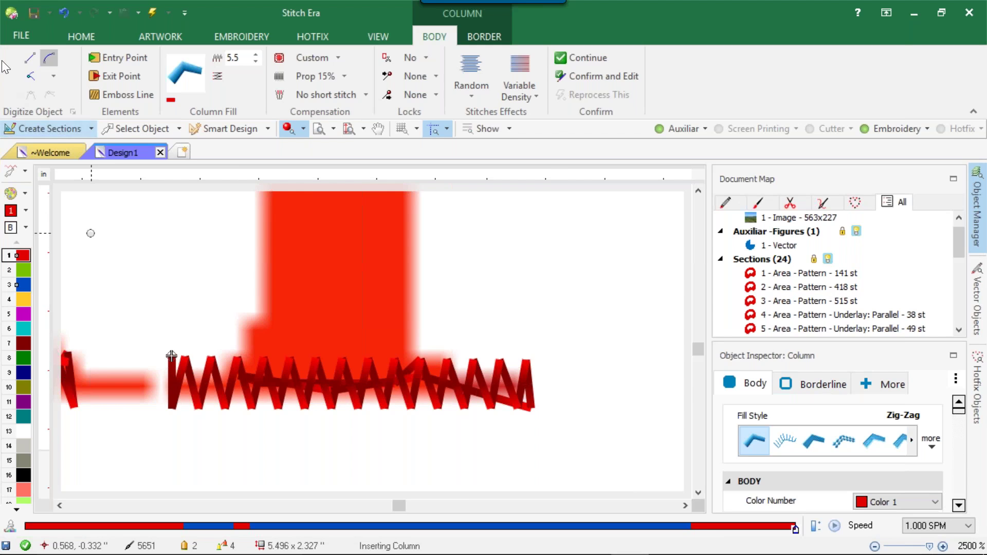
# - Digitize a straight-sided zig-zag column for the Y's stem, from the base serif up to the junction of the arms
pyautogui.click(30, 59)
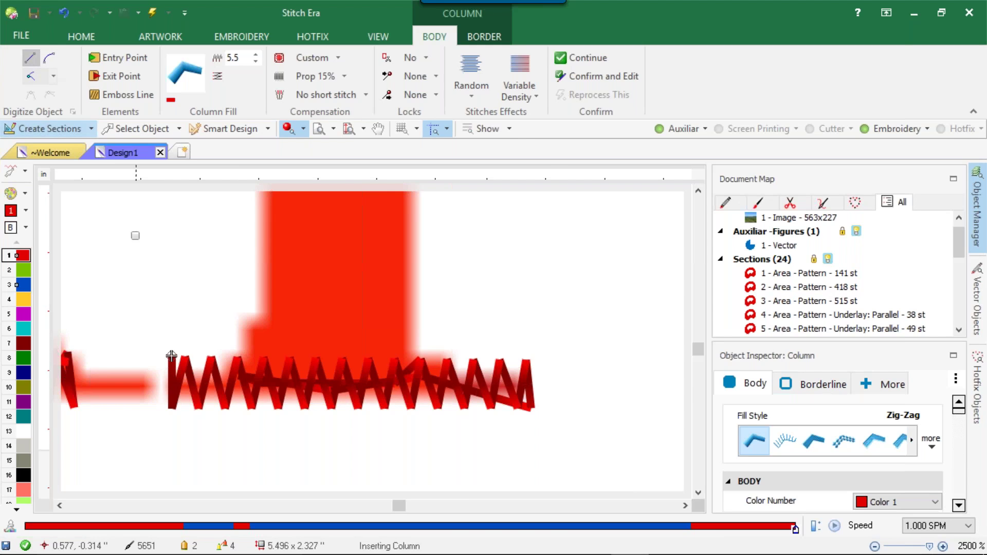
pyautogui.click(226, 366)
pyautogui.click(421, 362)
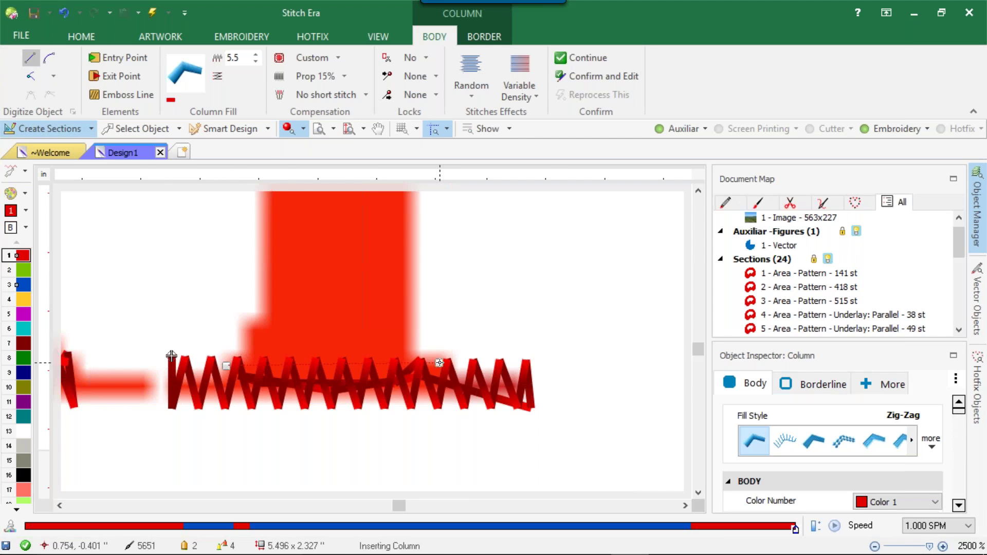
pyautogui.scroll(-4, 401, 293)
pyautogui.scroll(2, 389, 264)
pyautogui.scroll(1, 389, 263)
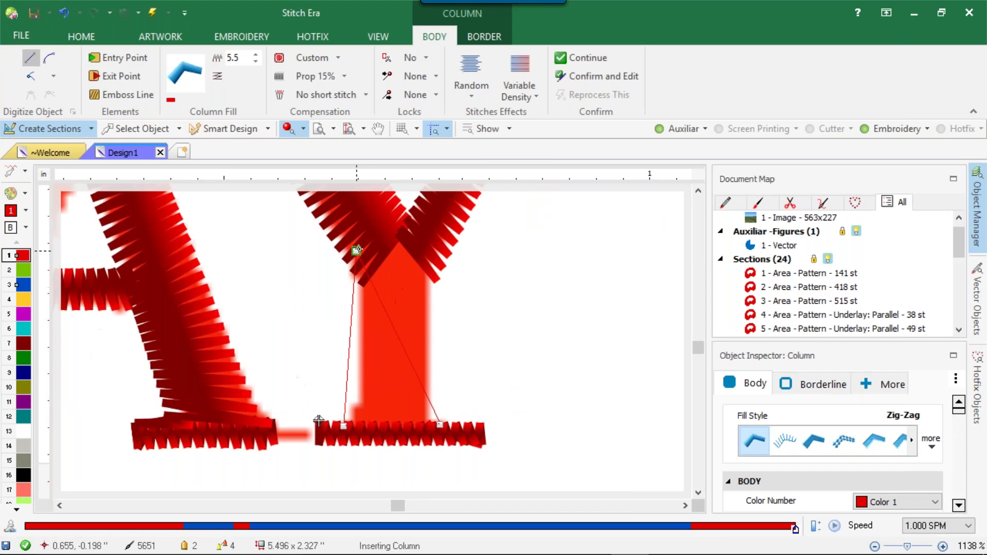
pyautogui.click(357, 253)
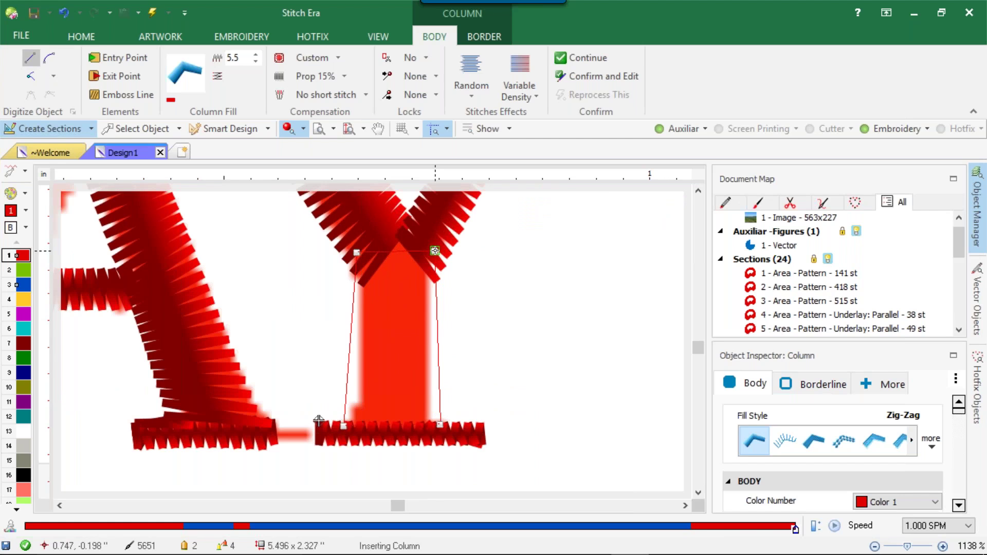
pyautogui.click(435, 250)
pyautogui.press('Return')
# - Select the Y's stem column and move one upper corner point and both base corner points inward to narrow it
pyautogui.scroll(1, 393, 240)
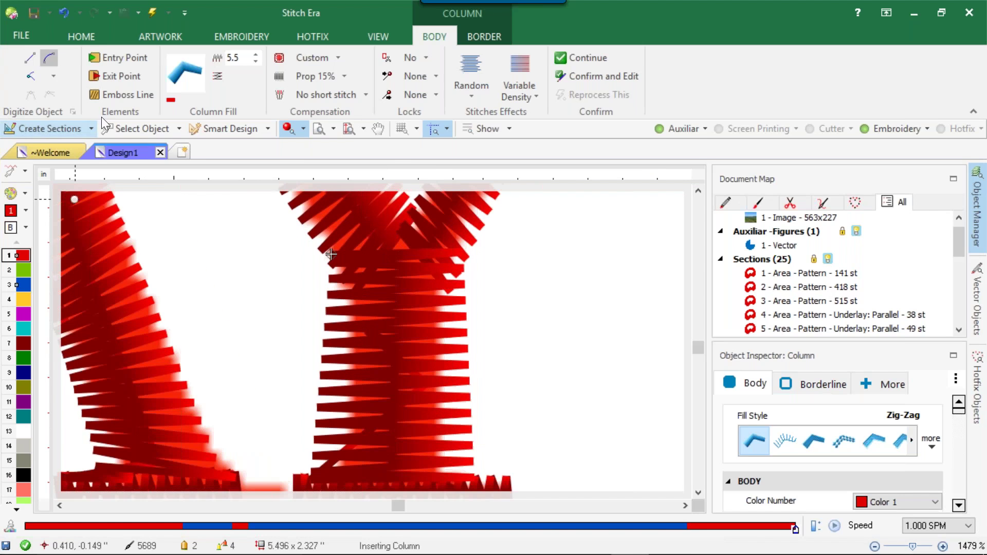
pyautogui.click(161, 128)
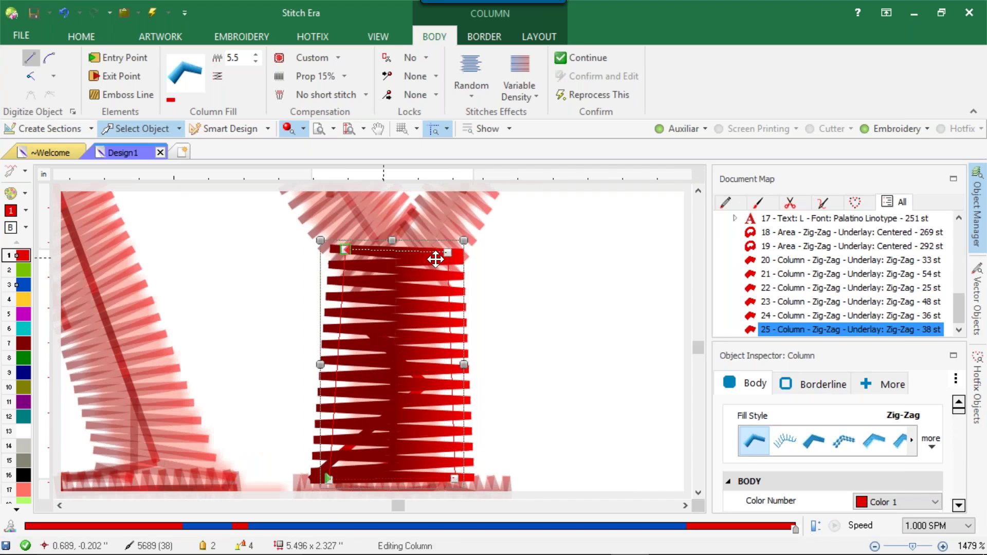
pyautogui.moveTo(447, 253)
pyautogui.mouseDown()
pyautogui.moveTo(447, 237)
pyautogui.moveTo(441, 253)
pyautogui.mouseUp()
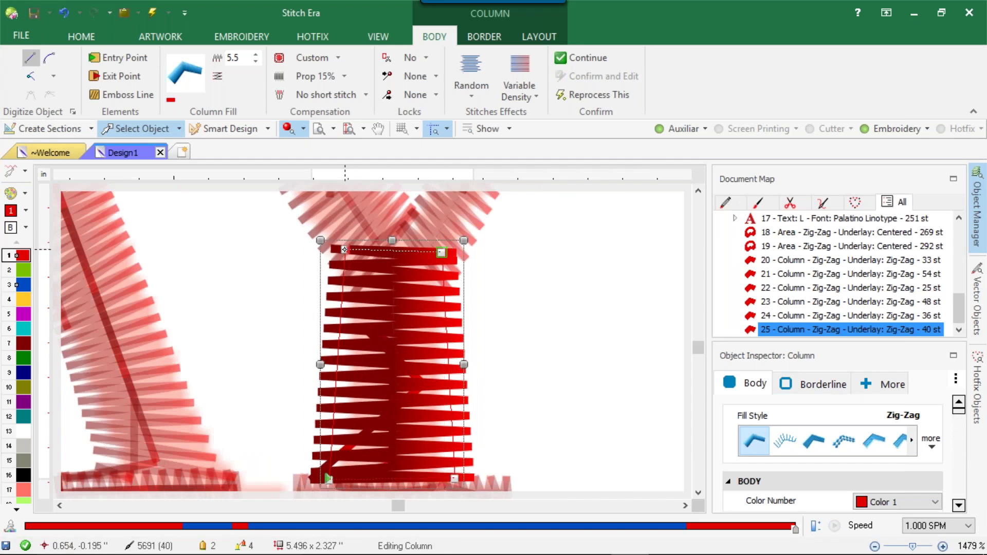
pyautogui.scroll(-3, 355, 376)
pyautogui.scroll(4, 356, 383)
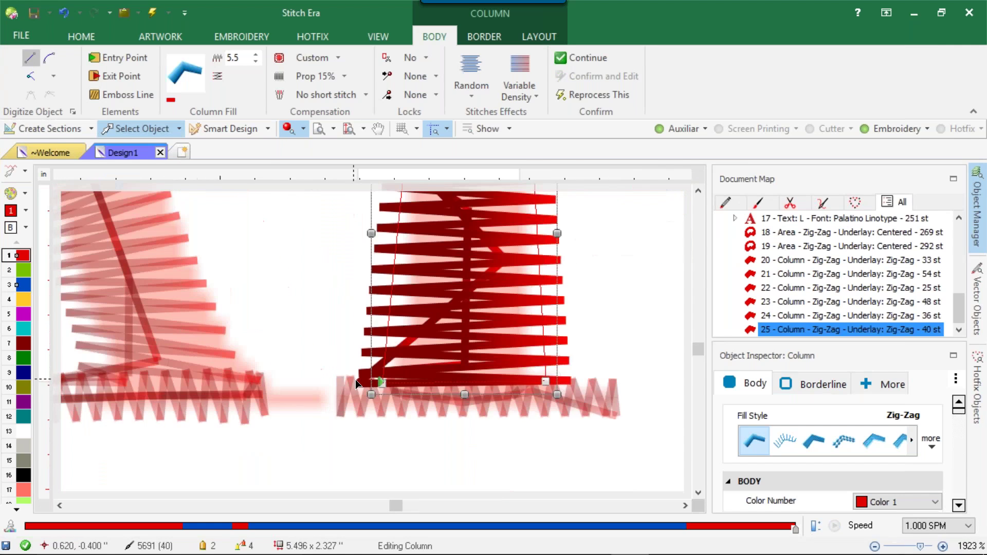
pyautogui.scroll(1, 356, 383)
pyautogui.moveTo(389, 383); pyautogui.dragTo(414, 384)
pyautogui.moveTo(604, 382); pyautogui.dragTo(583, 383)
pyautogui.scroll(-6, 551, 363)
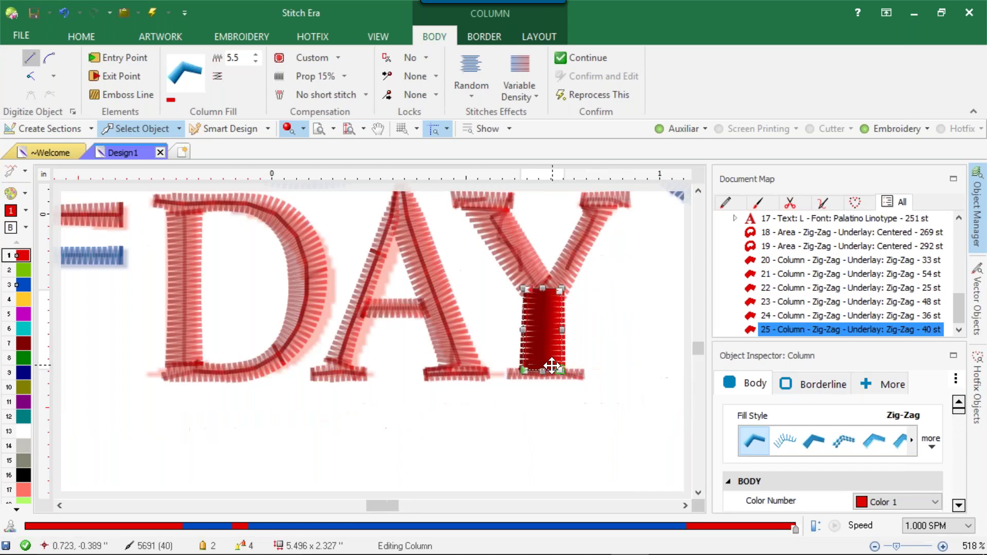
# - Shift the stem column's remaining upper corner point slightly inward and down, and finish editing the column
pyautogui.scroll(5, 530, 368)
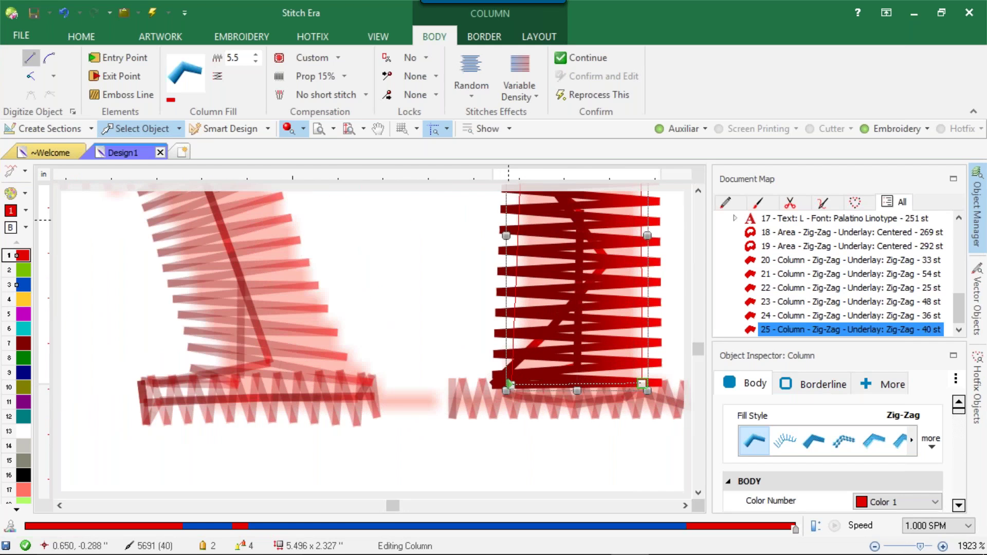
pyautogui.moveTo(511, 239); pyautogui.dragTo(523, 259)
pyautogui.scroll(-4, 524, 268)
pyautogui.scroll(-2, 538, 357)
pyautogui.press('Return')
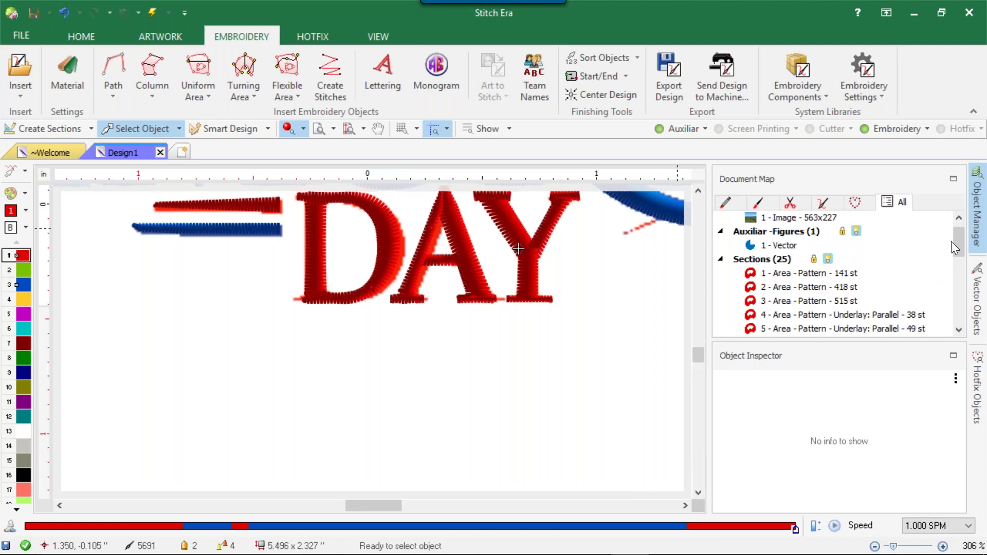
# - Move the Y's stem column up to position 23 in the stitch sequence, ahead of the thin-arm column
pyautogui.scroll(-5, 957, 237)
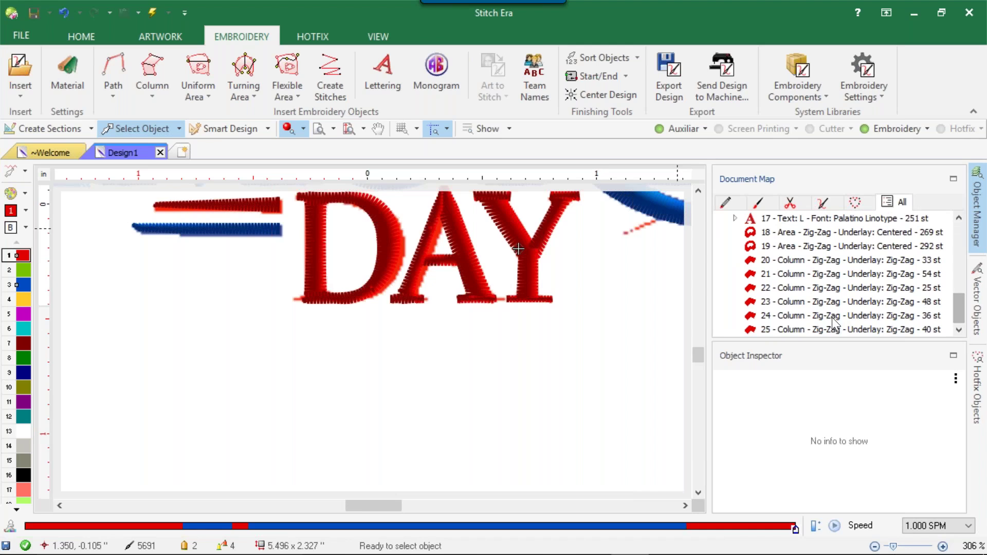
pyautogui.moveTo(837, 331); pyautogui.dragTo(776, 296)
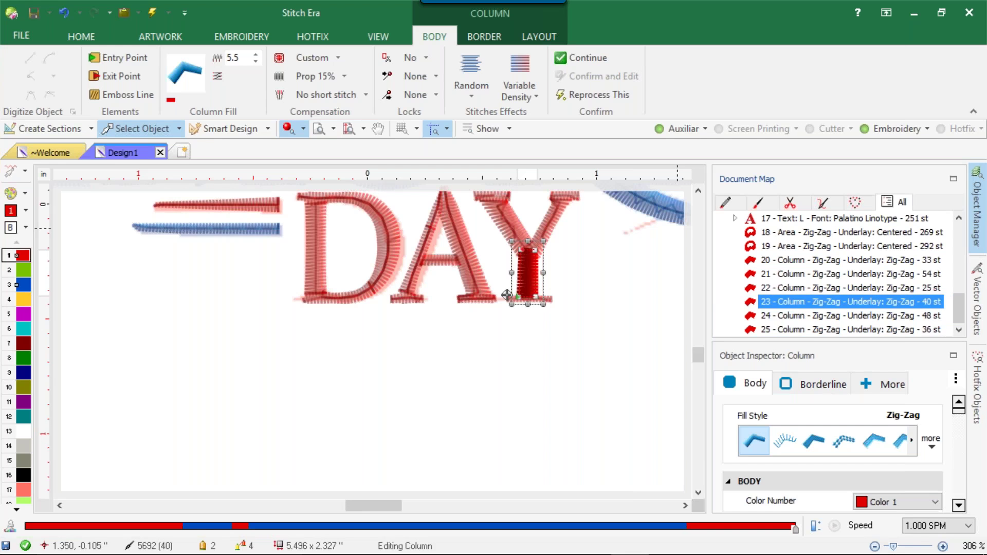
pyautogui.click(600, 365)
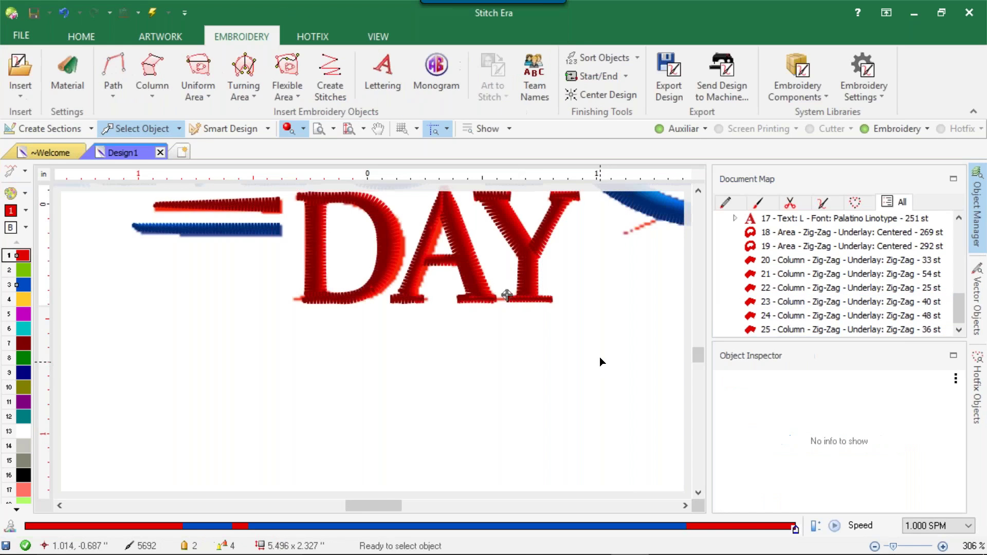
# - Reshape the lower end of the Y's thin-arm column by moving both end points down across the top of the stem
pyautogui.scroll(5, 541, 237)
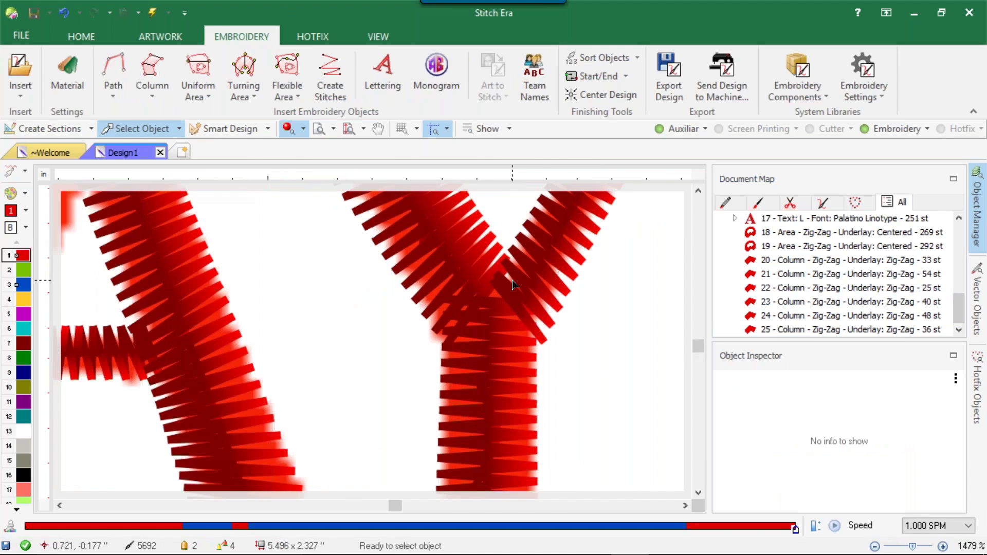
pyautogui.click(512, 279)
pyautogui.moveTo(498, 288); pyautogui.dragTo(465, 321)
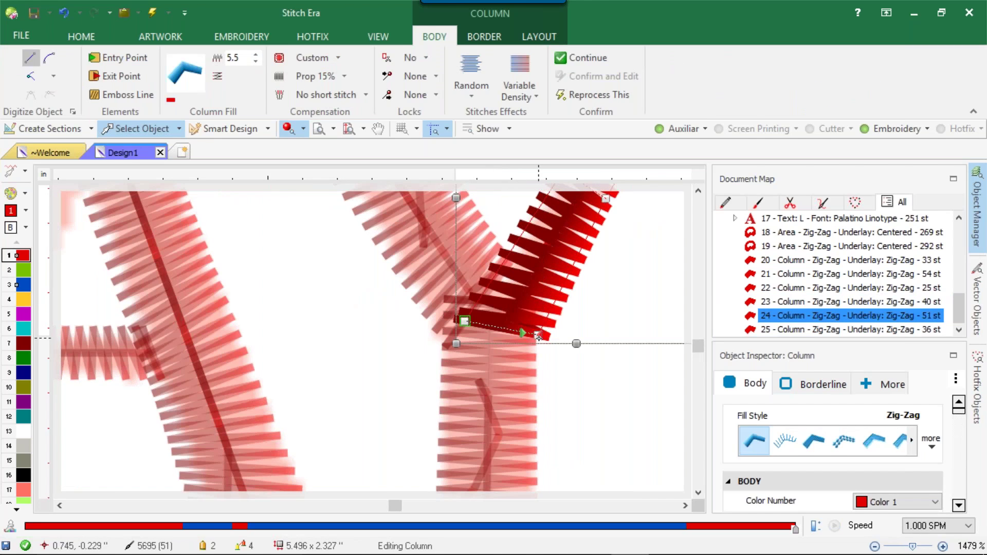
pyautogui.moveTo(538, 336); pyautogui.dragTo(526, 341)
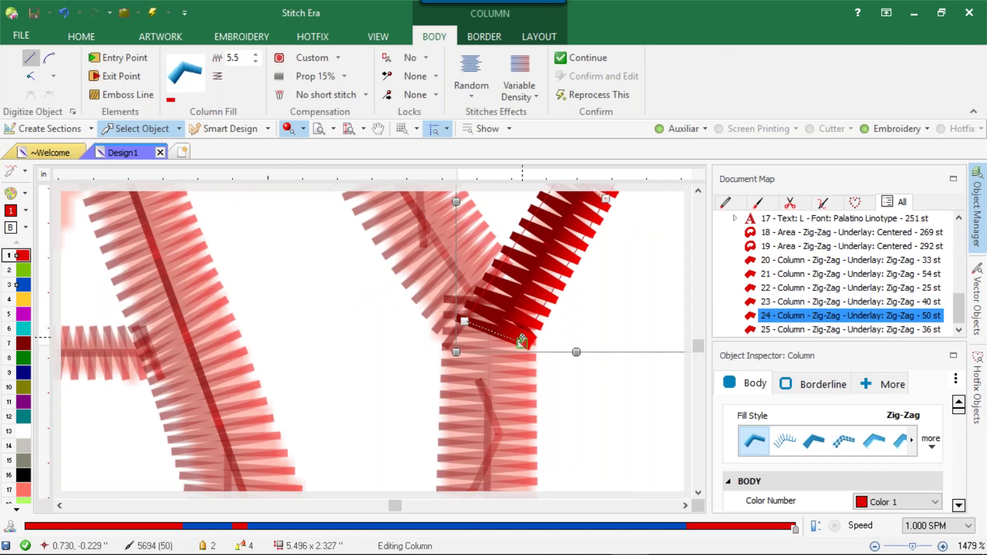
pyautogui.scroll(-6, 523, 343)
pyautogui.press('Escape')
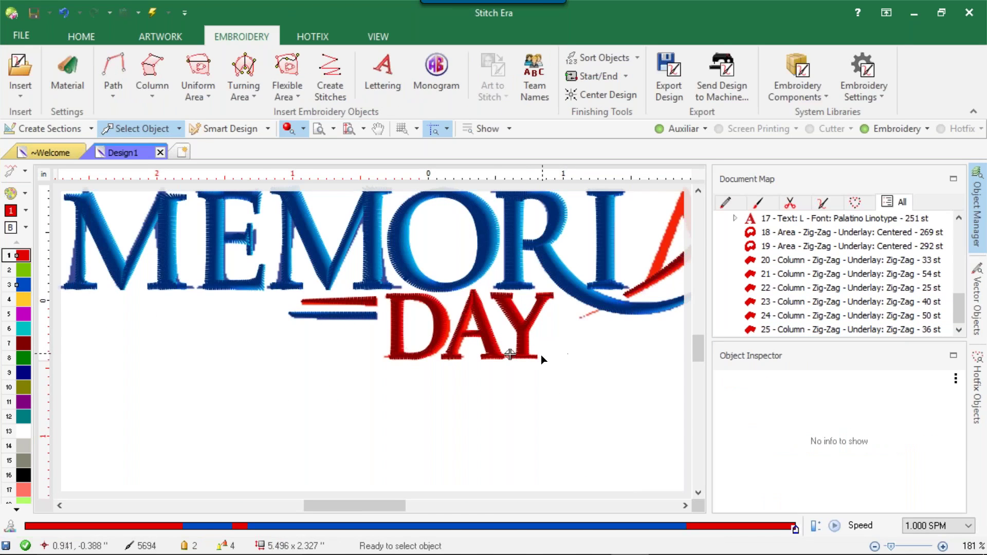
pyautogui.scroll(-2, 540, 352)
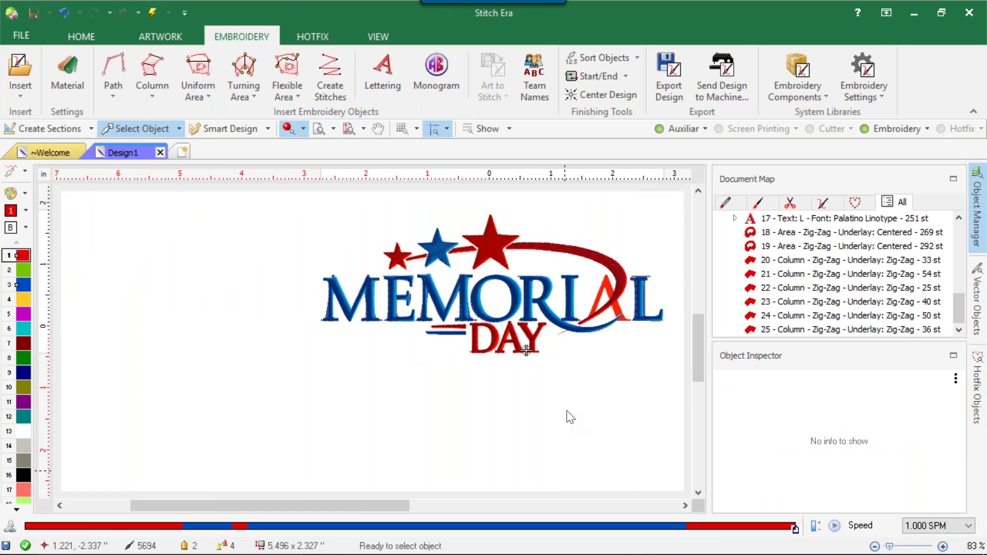
# - Open the catalogs and browse the Embroidery Designs (Machine format) media
pyautogui.moveTo(279, 551)
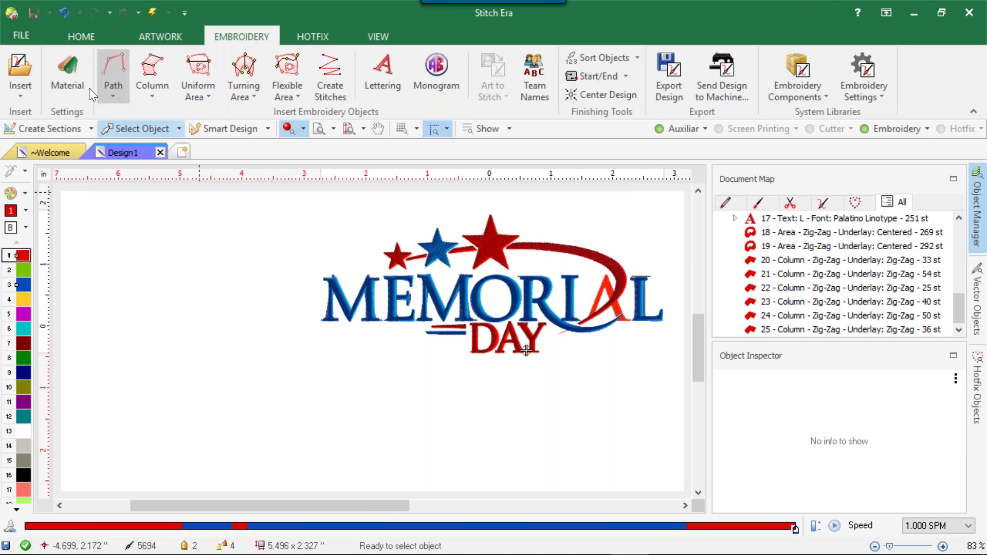
pyautogui.click(85, 39)
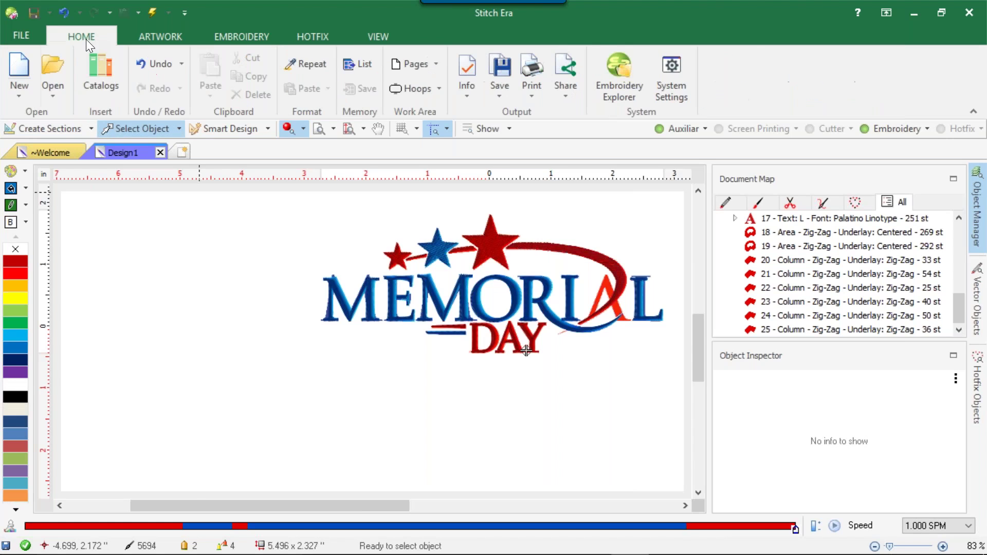
pyautogui.click(99, 80)
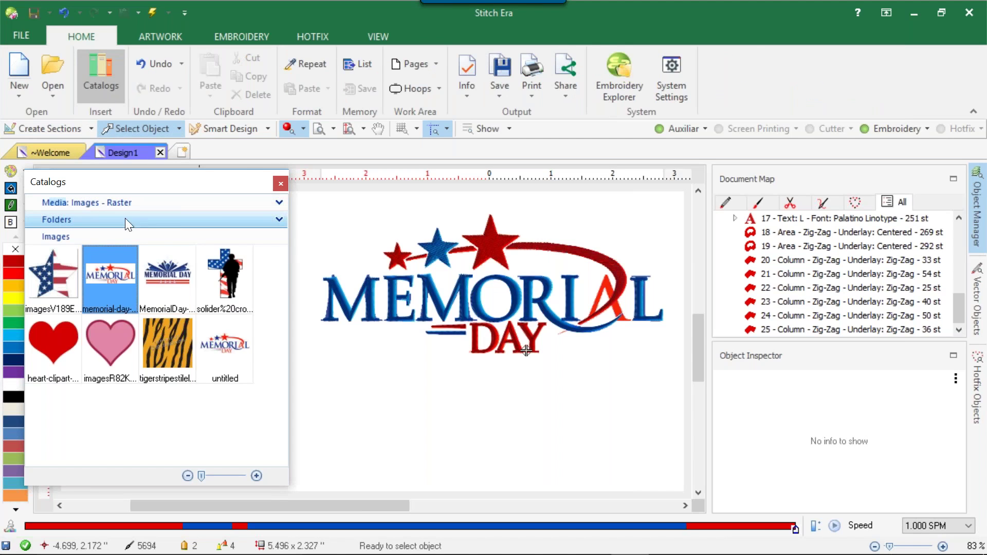
pyautogui.click(282, 201)
pyautogui.click(207, 245)
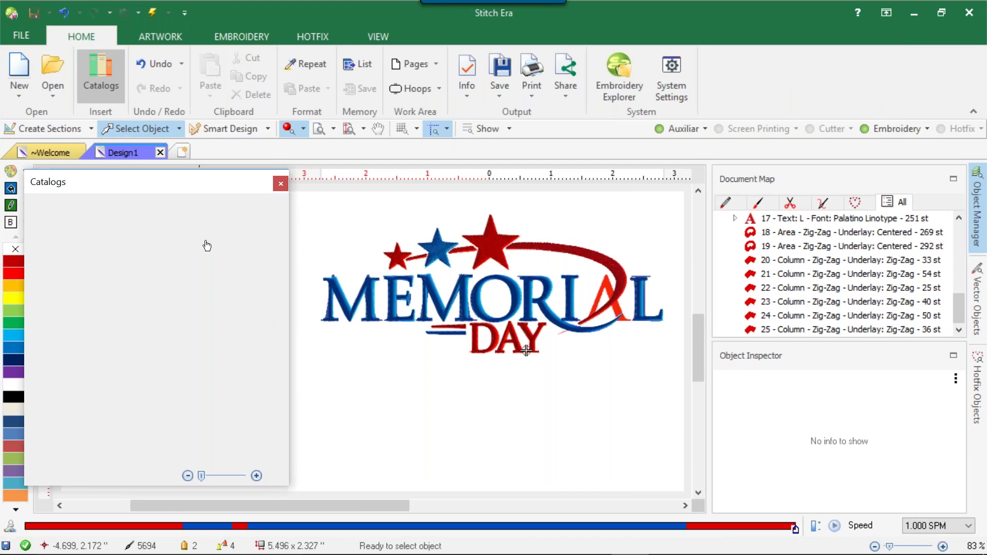
pyautogui.click(59, 267)
pyautogui.moveTo(60, 267); pyautogui.dragTo(315, 242)
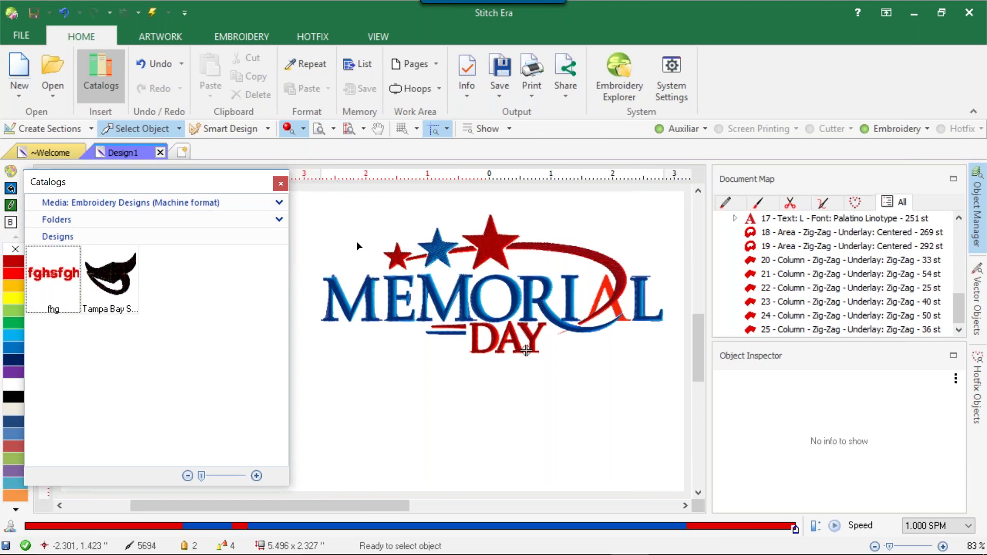
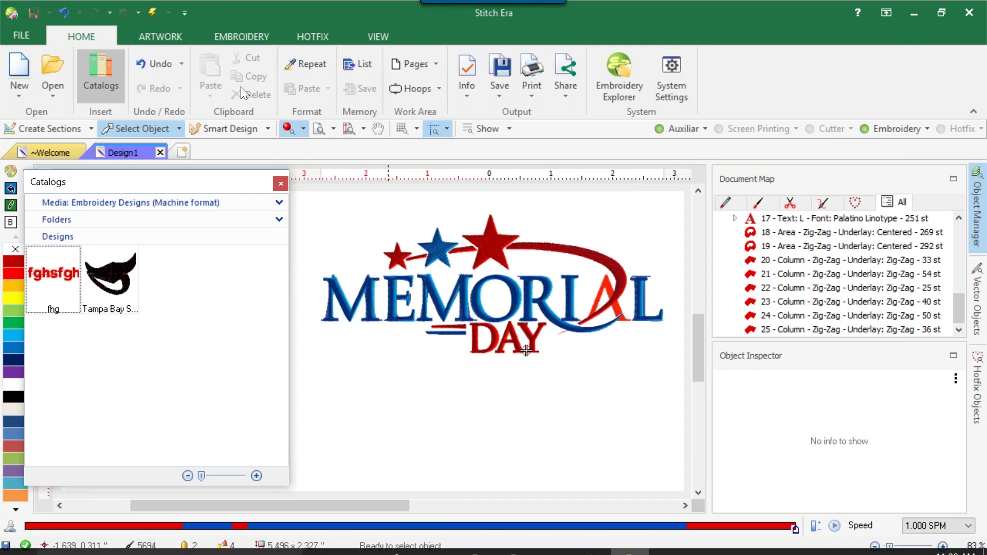
# - Start a lettering object set to digitized fonts and examine the available digitized font list without choosing a font
pyautogui.click(261, 37)
pyautogui.click(370, 72)
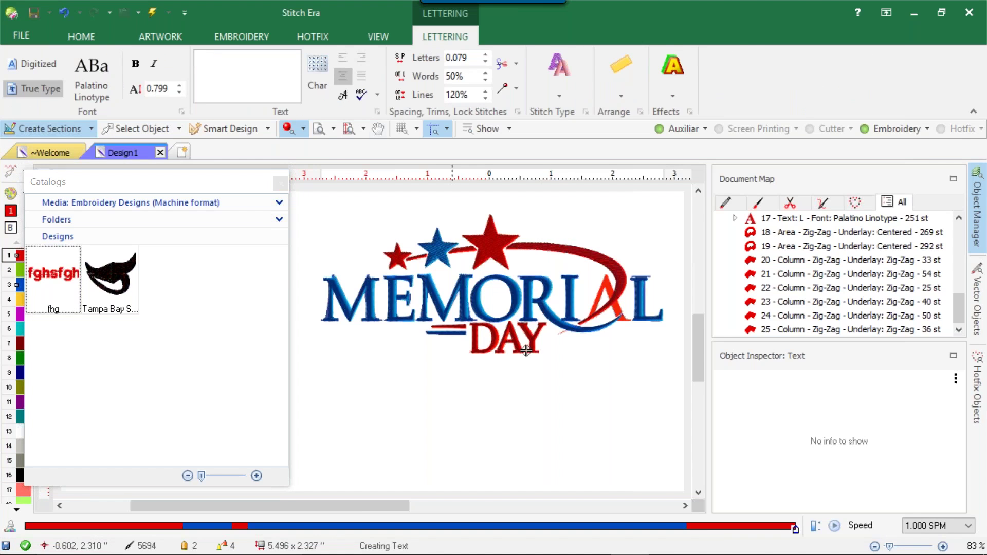
pyautogui.click(47, 66)
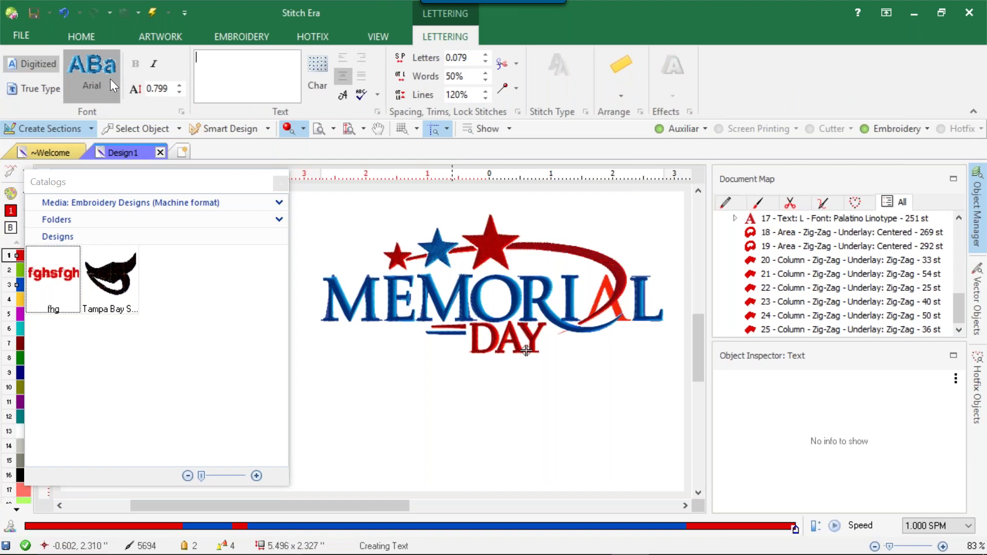
pyautogui.click(110, 78)
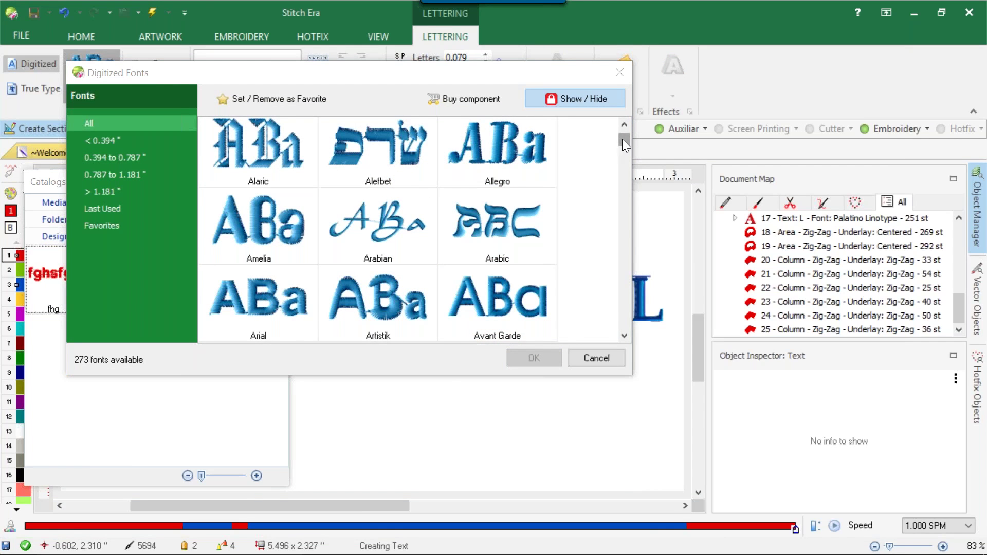
pyautogui.moveTo(622, 139); pyautogui.dragTo(619, 163)
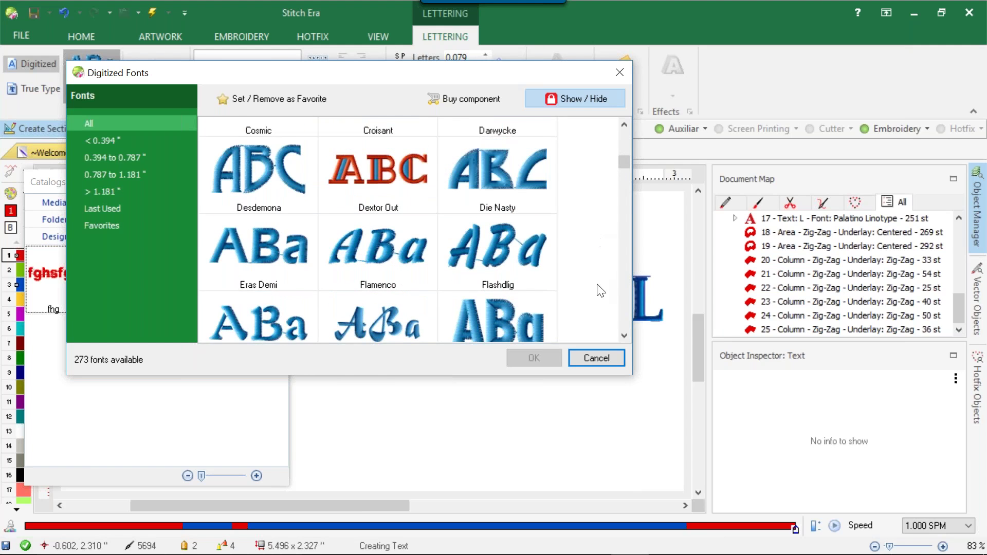
pyautogui.scroll(-10, 627, 314)
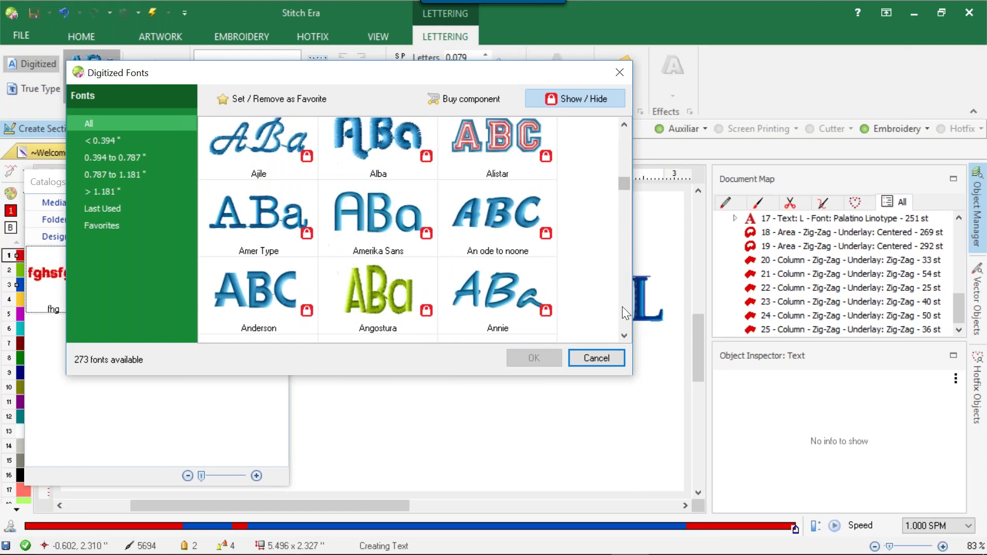
pyautogui.scroll(-3, 624, 312)
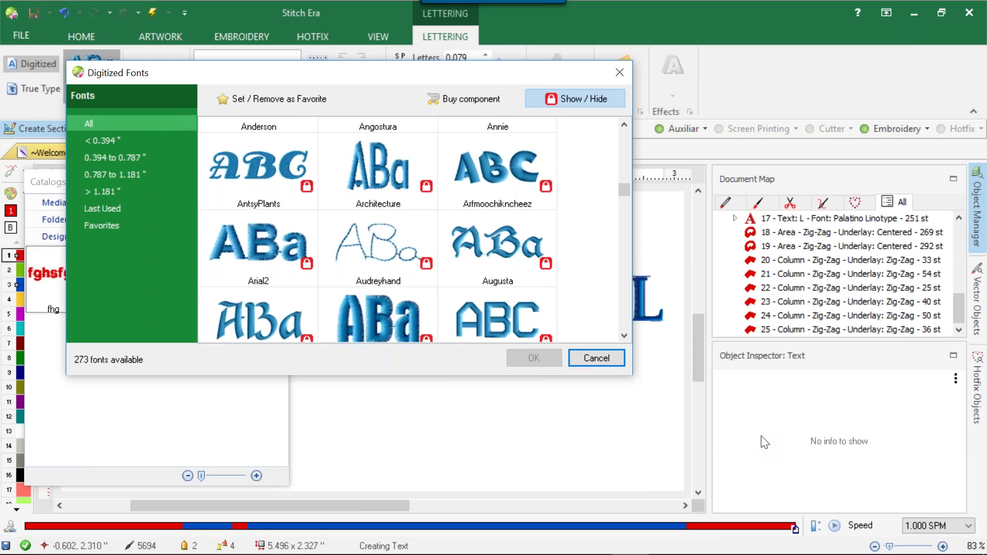
pyautogui.click(695, 255)
pyautogui.click(620, 72)
# - Close the catalogs and review the whole Memorial Day logo
pyautogui.scroll(-2, 395, 353)
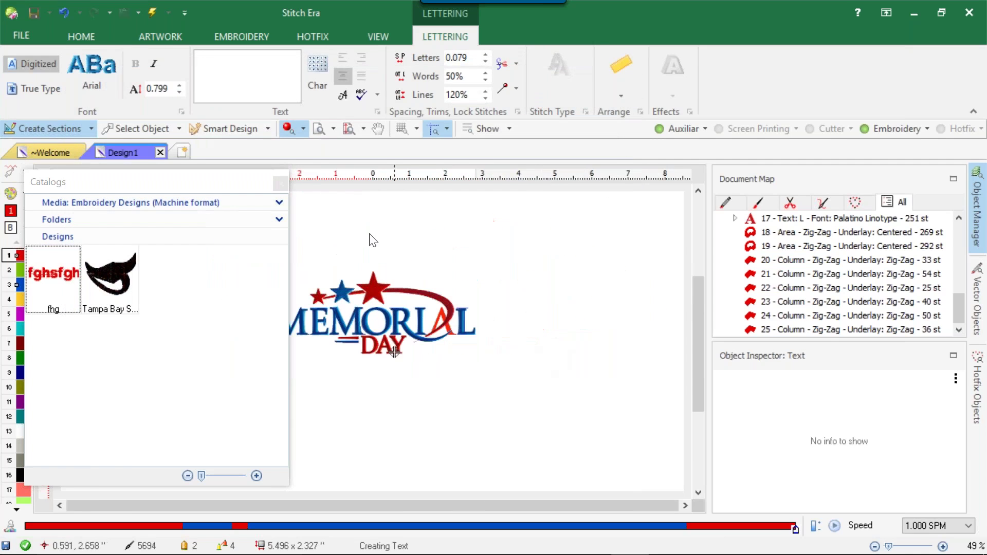
pyautogui.click(283, 178)
pyautogui.scroll(1, 392, 278)
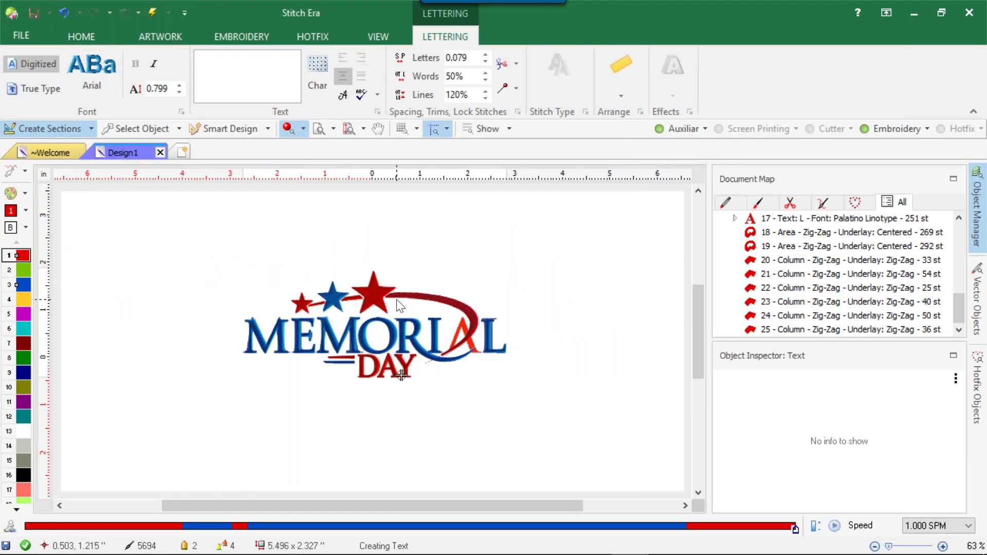
pyautogui.scroll(1, 403, 296)
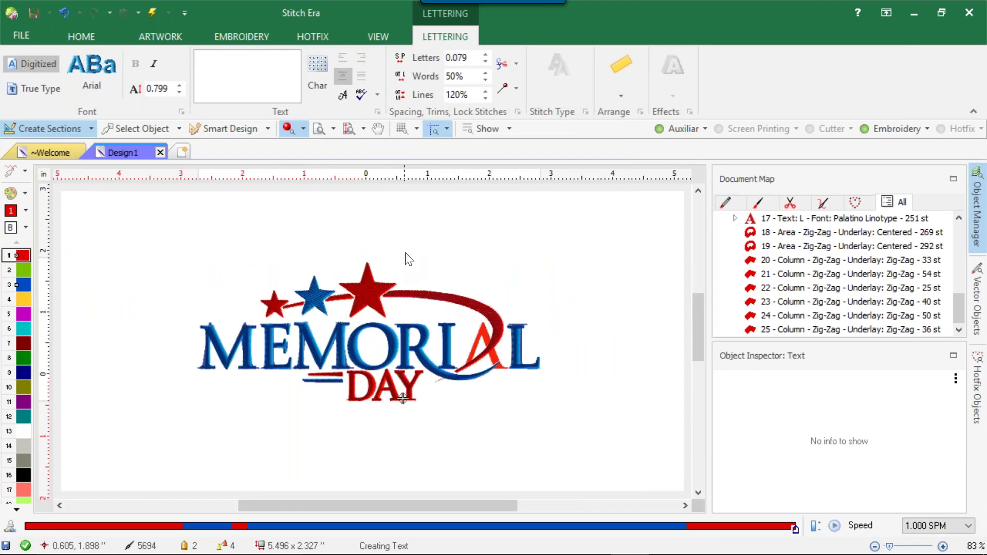
pyautogui.scroll(-1, 406, 258)
pyautogui.scroll(-1, 391, 246)
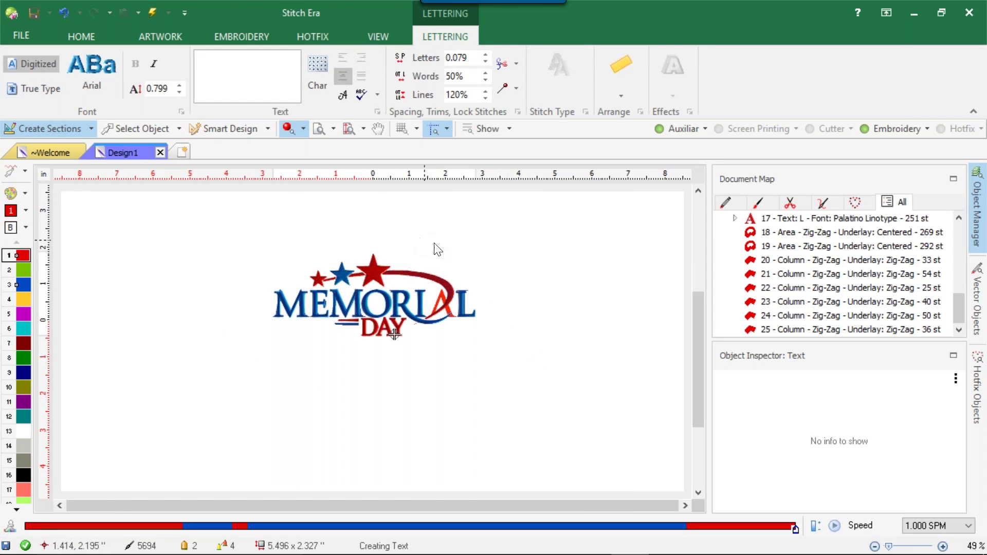
# - Examine the stitching of the letters R, I, A and L in MEMORIAL against the artwork up close
pyautogui.scroll(5, 440, 329)
pyautogui.scroll(1, 528, 344)
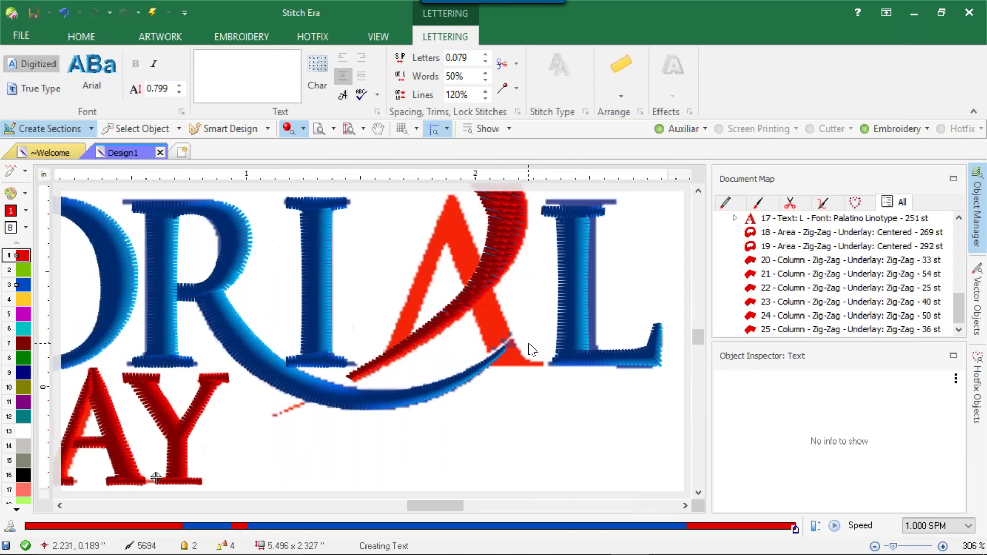
pyautogui.scroll(2, 495, 319)
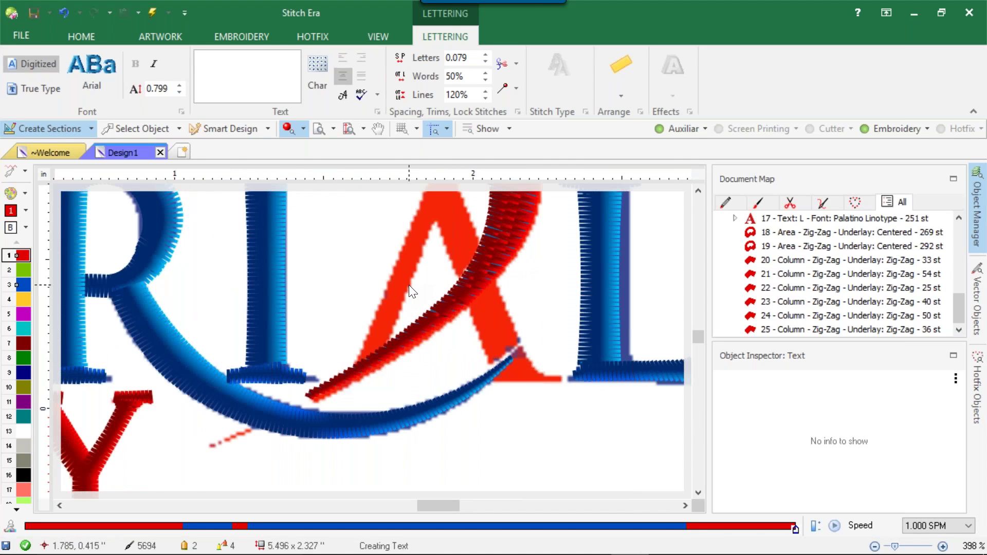
pyautogui.scroll(-1, 409, 288)
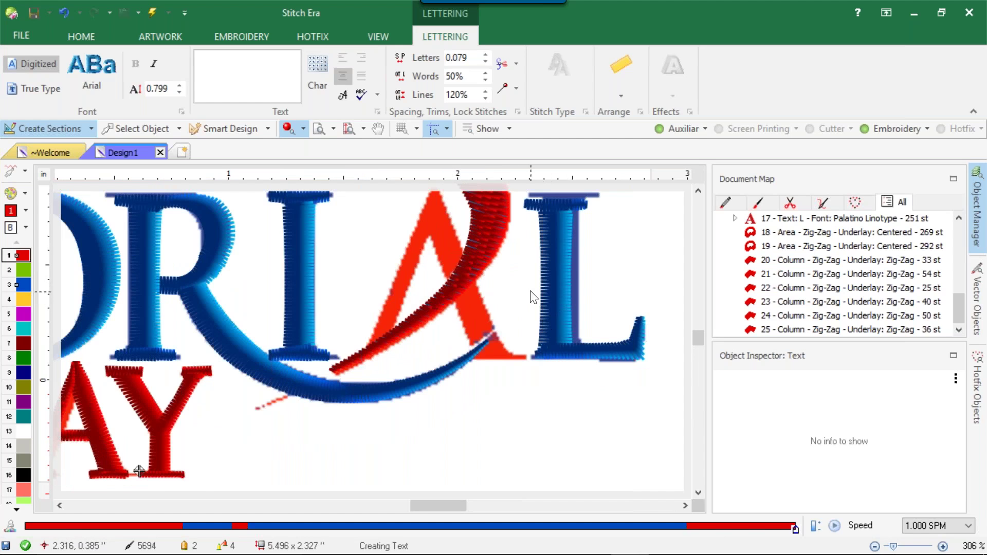
pyautogui.scroll(1, 502, 283)
pyautogui.scroll(-2, 483, 297)
pyautogui.scroll(2, 491, 293)
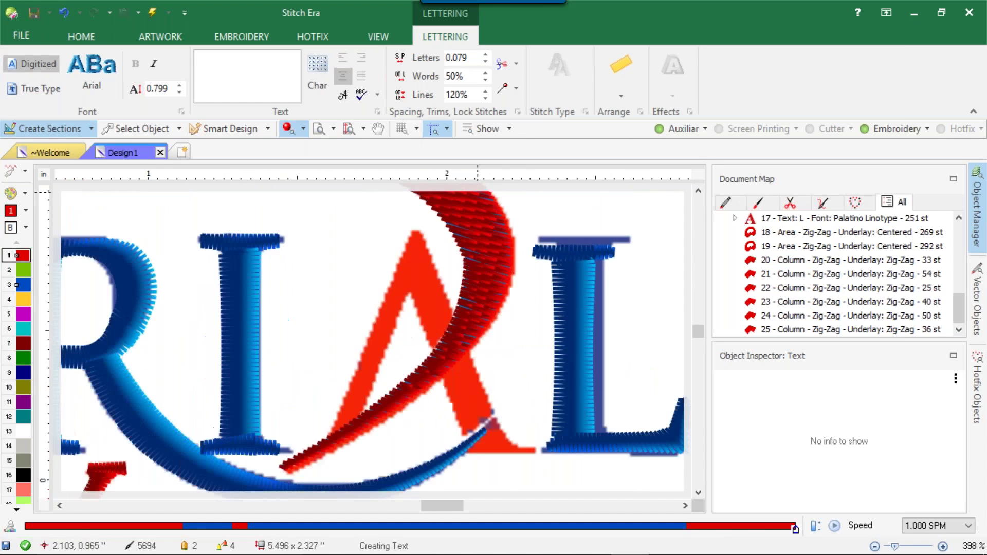
pyautogui.scroll(1, 449, 223)
pyautogui.scroll(-1, 448, 237)
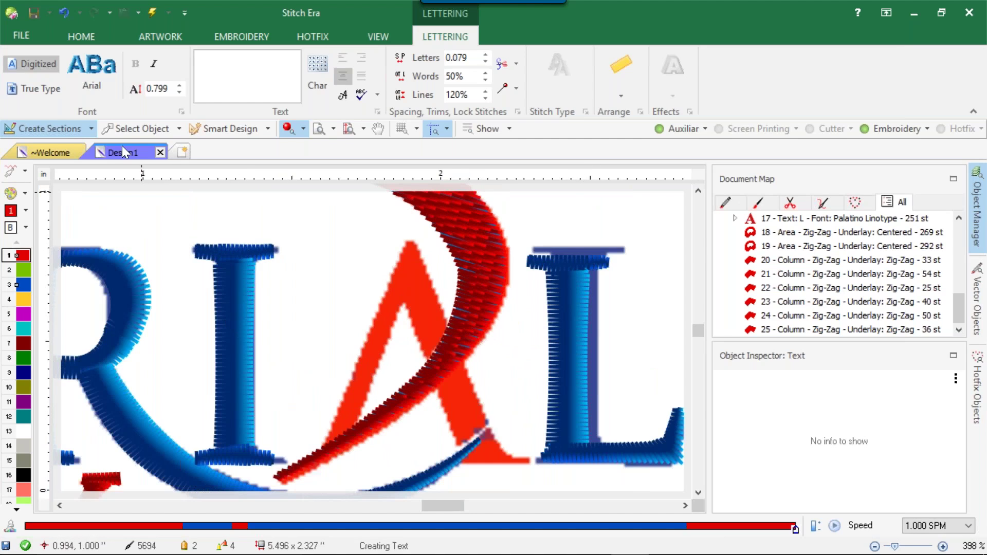
# - Select the L of MEMORIAL and switch off the realistic stitch rendering of the design
pyautogui.click(138, 128)
pyautogui.click(573, 365)
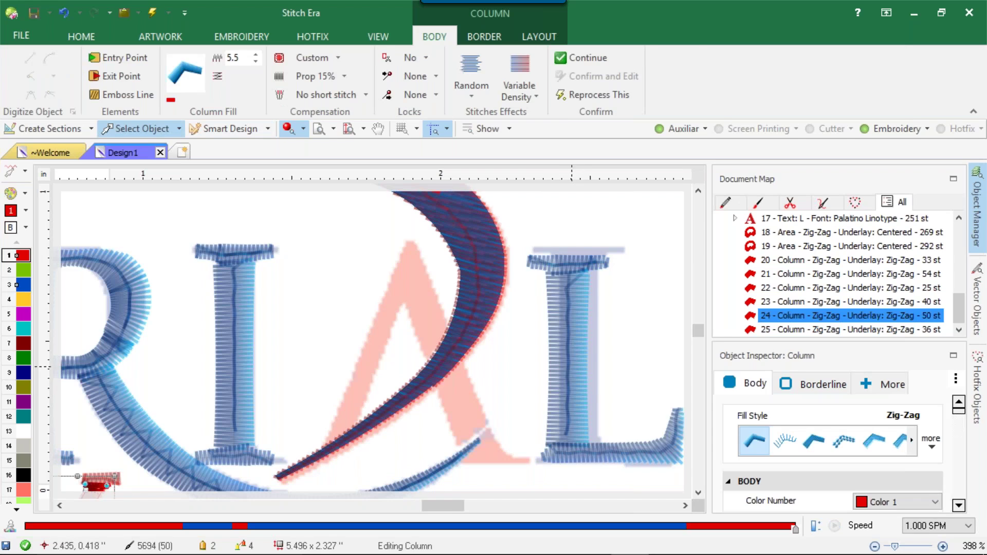
pyautogui.click(574, 363)
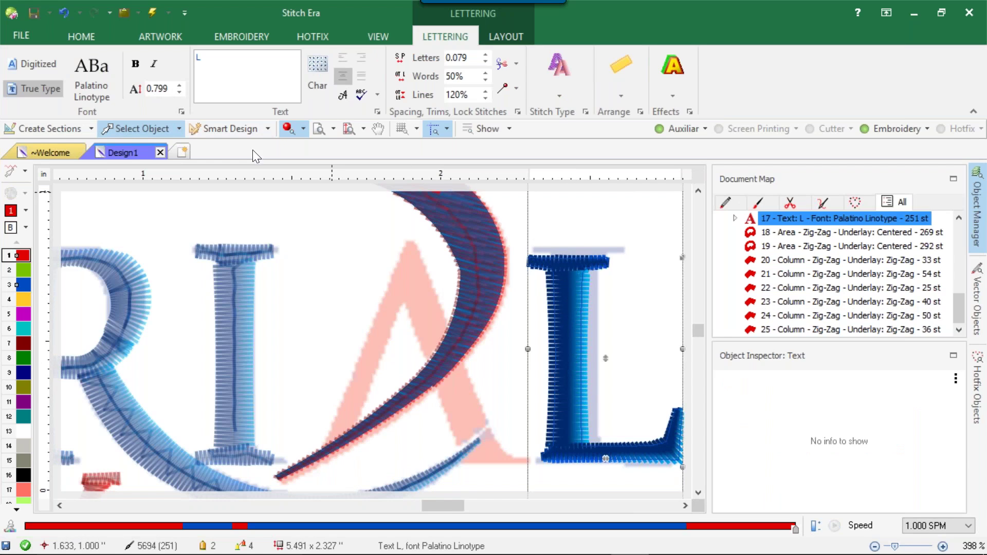
pyautogui.click(289, 128)
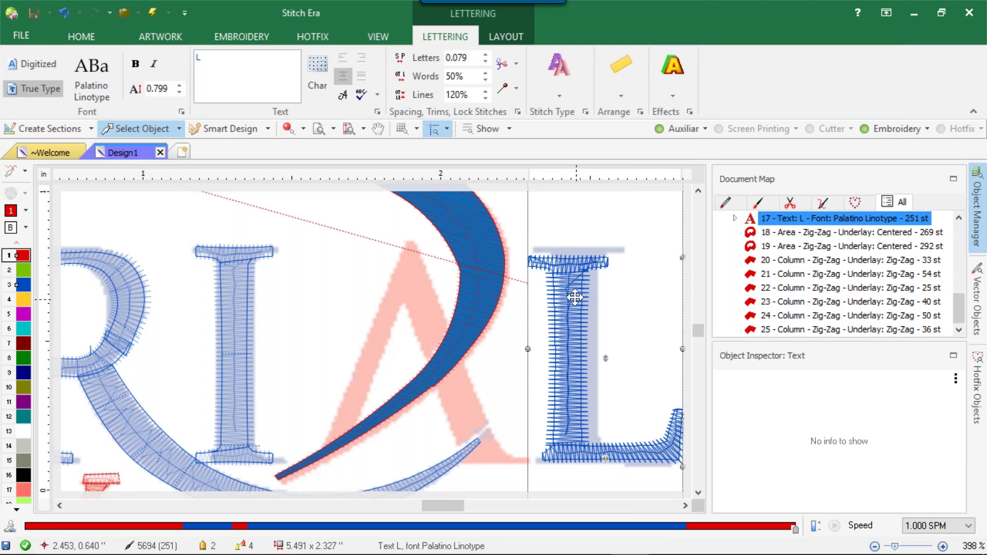
# - Revisit the underlay fill mode in the L's body stitch settings and apply the lettering settings
pyautogui.click(587, 112)
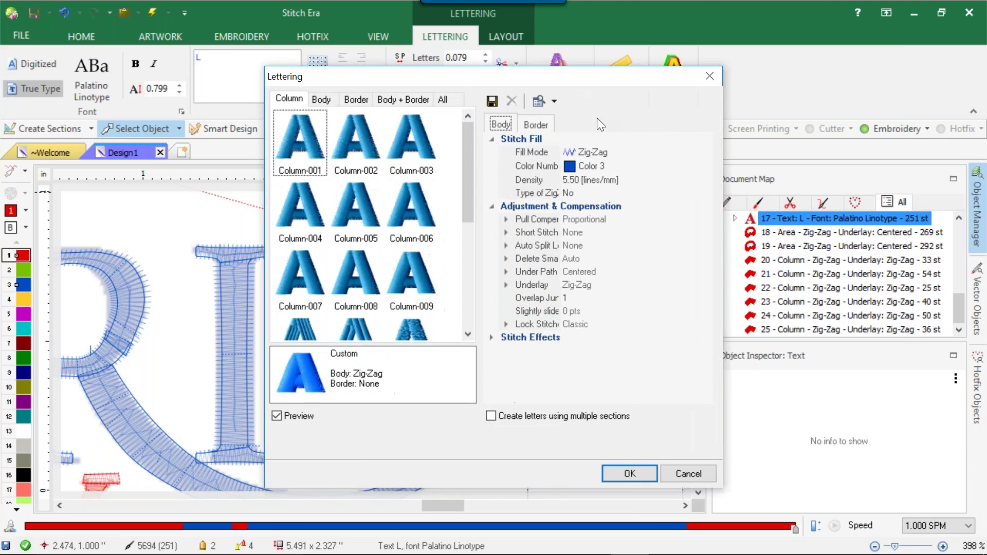
pyautogui.click(503, 282)
pyautogui.click(582, 301)
pyautogui.click(582, 298)
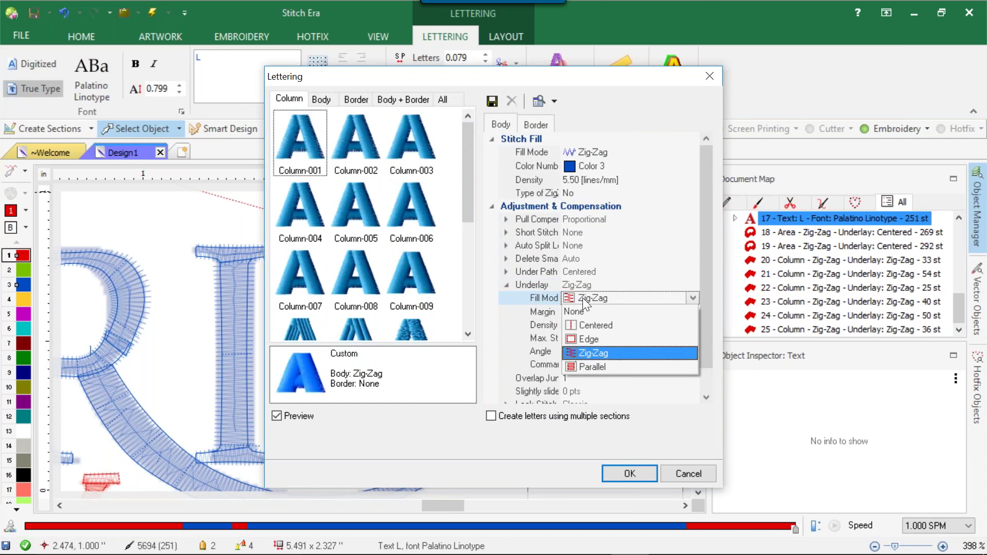
pyautogui.click(588, 325)
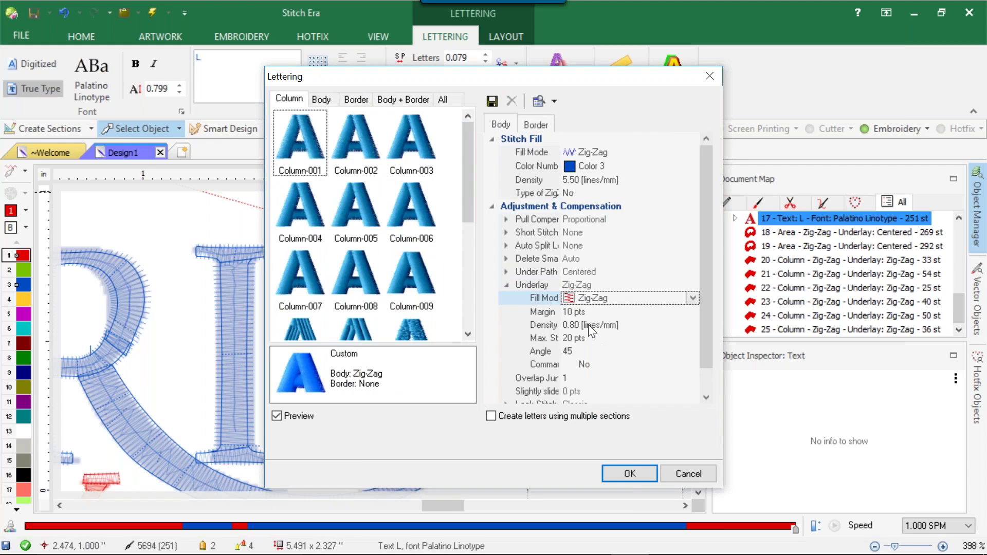
pyautogui.click(621, 473)
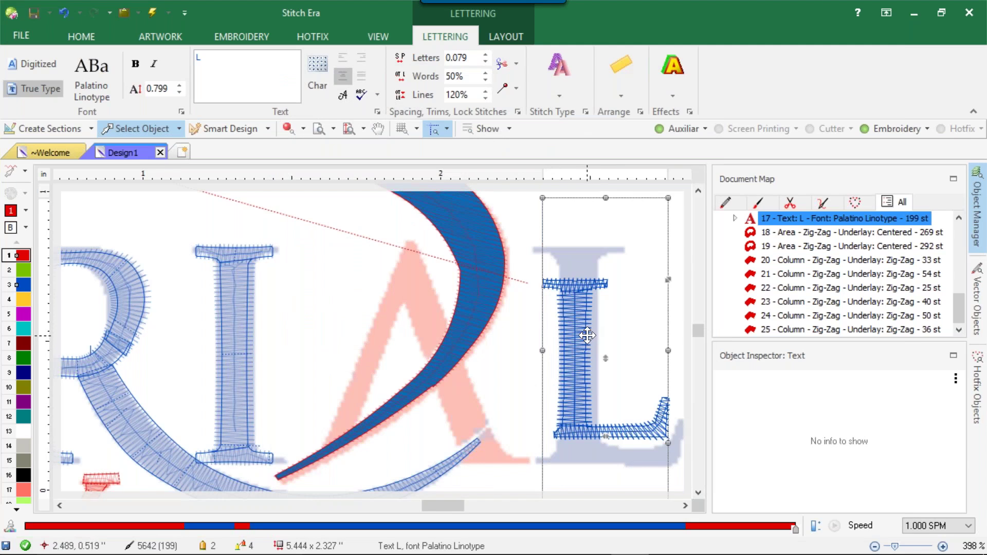
# - Stretch the L of MEMORIAL upward and downward so its height matches the L in the artwork
pyautogui.doubleClick(299, 286)
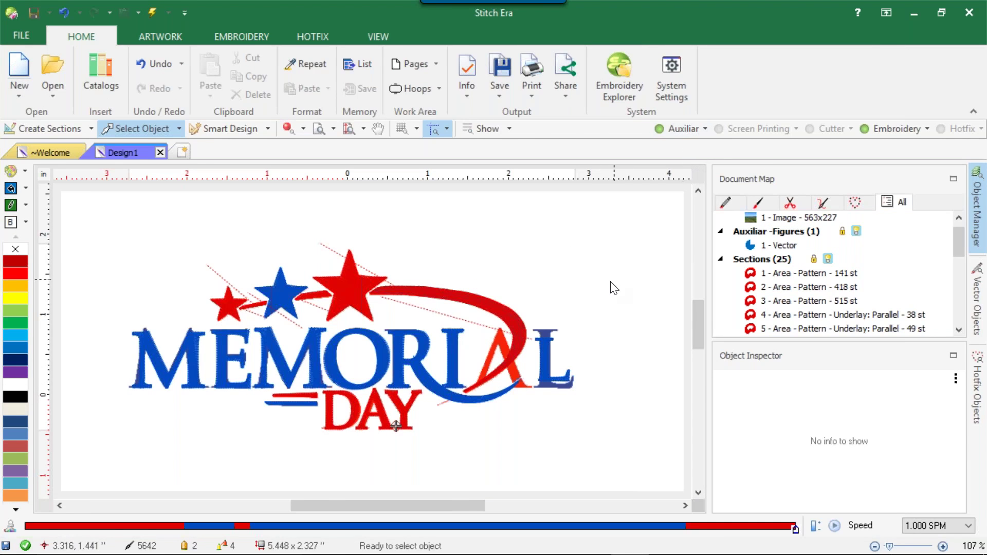
pyautogui.scroll(1, 568, 339)
pyautogui.scroll(3, 568, 345)
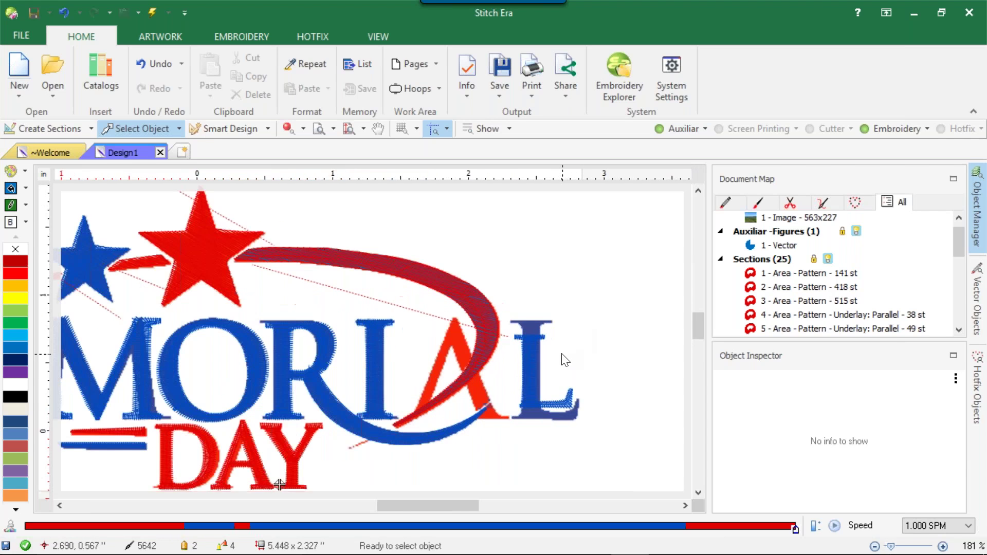
pyautogui.click(529, 344)
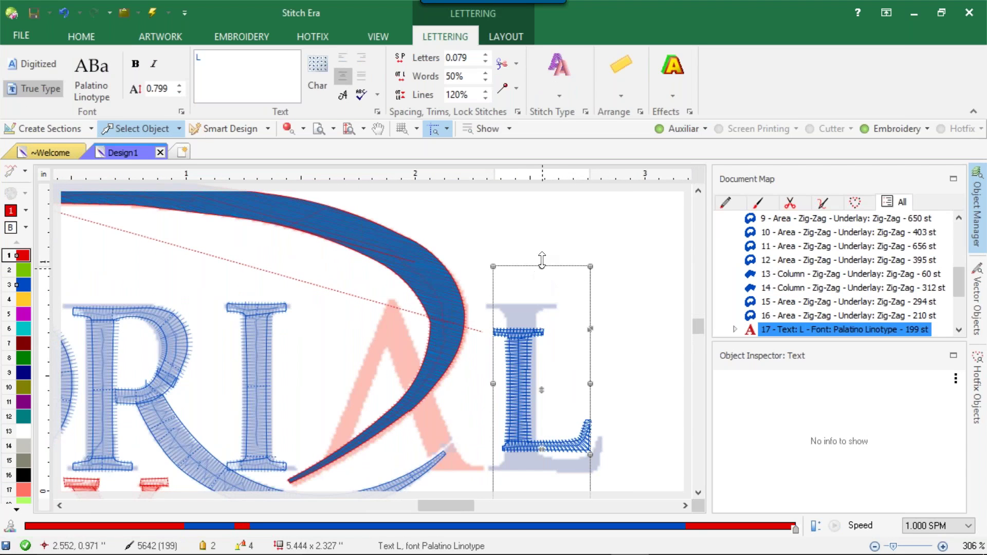
pyautogui.moveTo(541, 266); pyautogui.dragTo(542, 228)
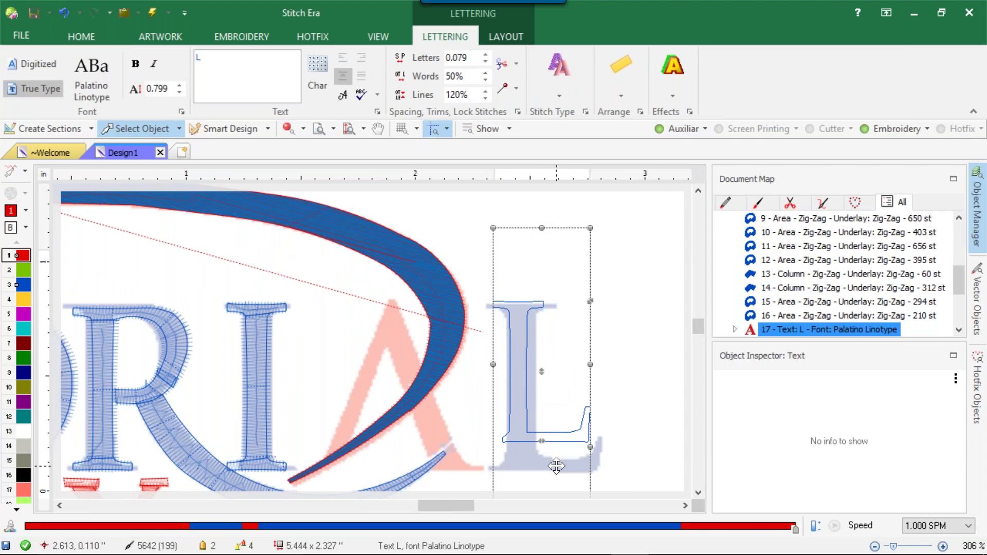
pyautogui.scroll(-3, 557, 463)
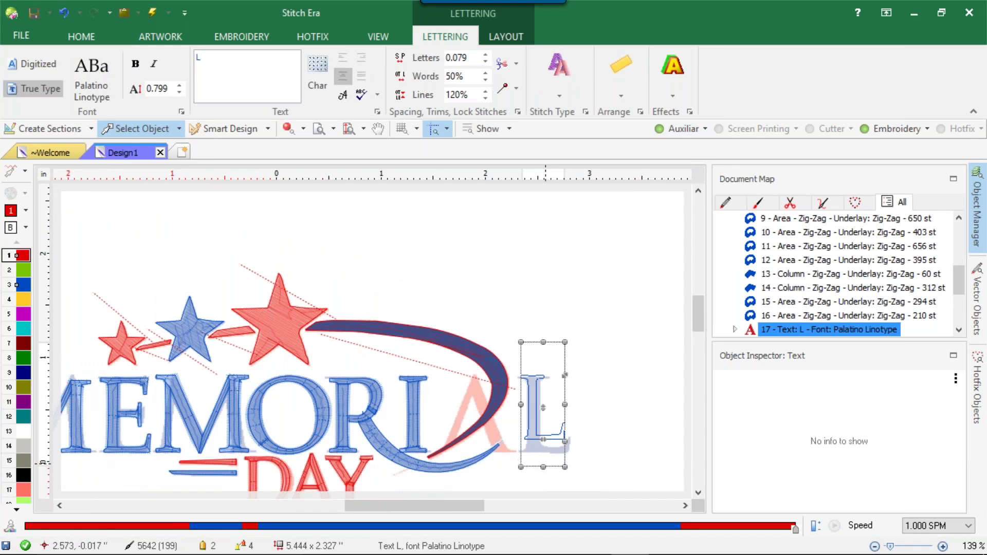
pyautogui.moveTo(543, 468); pyautogui.dragTo(543, 481)
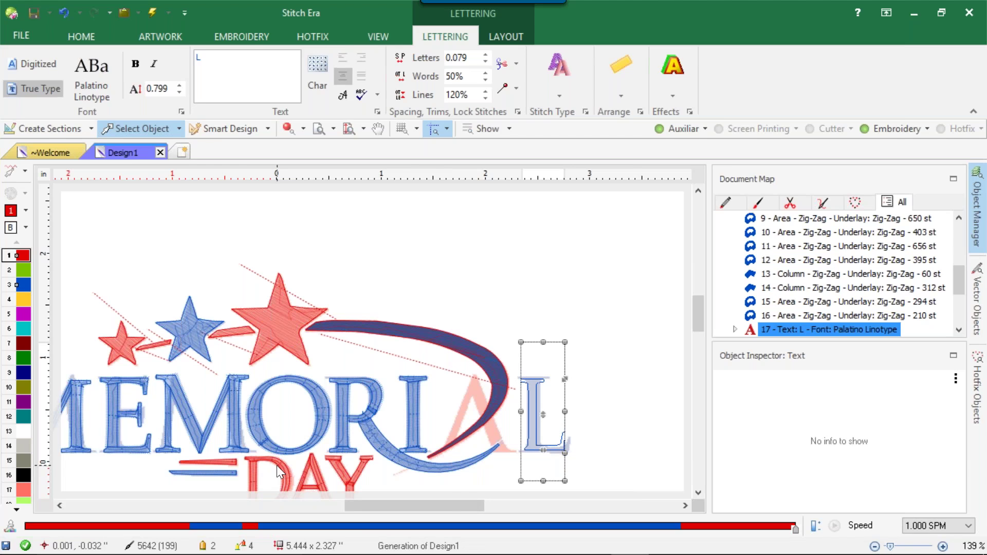
# - Check the size and position of the D in DAY, leaving its layout values as they are
pyautogui.click(277, 465)
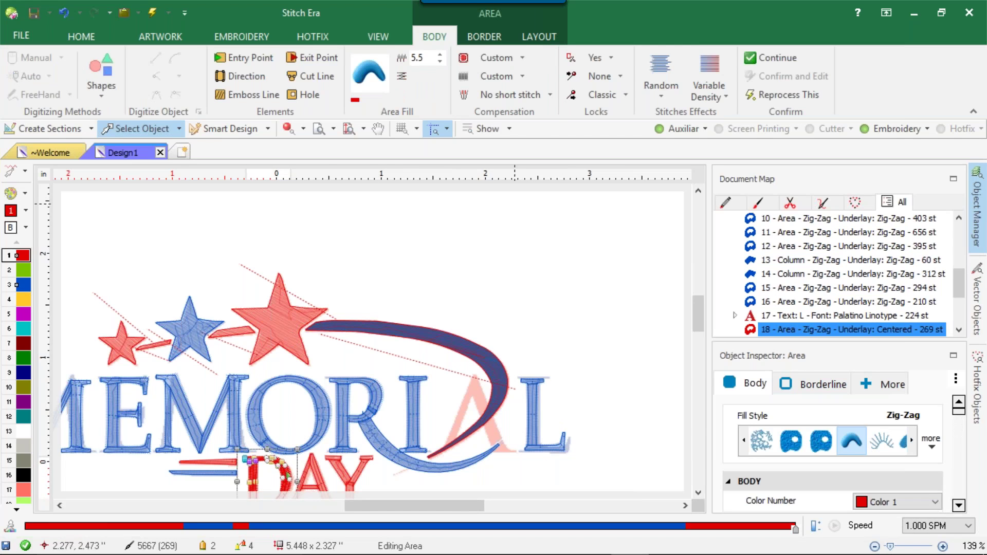
pyautogui.scroll(-3, 424, 241)
pyautogui.click(535, 36)
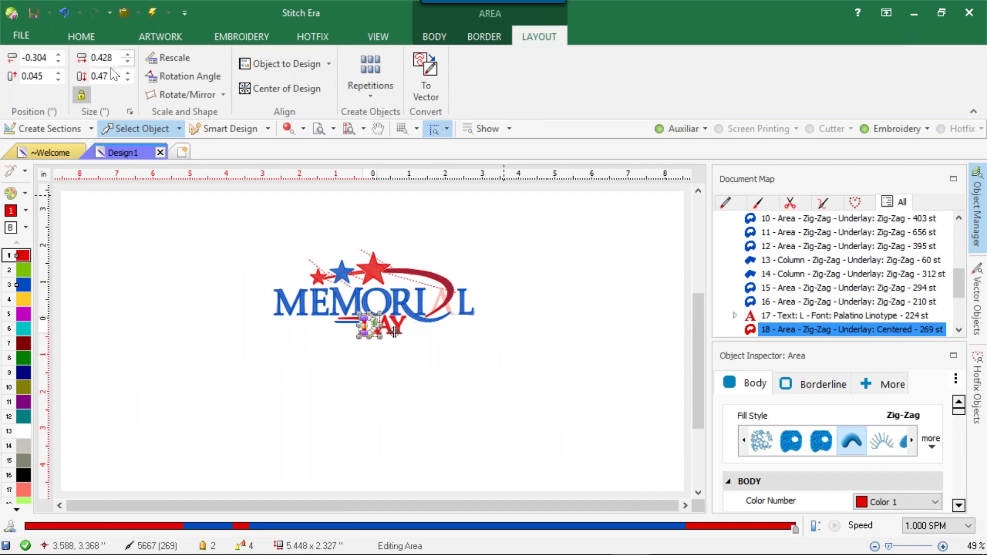
pyautogui.click(311, 368)
# - Reshape the red bar beside DAY into a thicker strip about 0.548 in wide and 0.075 in high by moving its corner points
pyautogui.scroll(5, 377, 307)
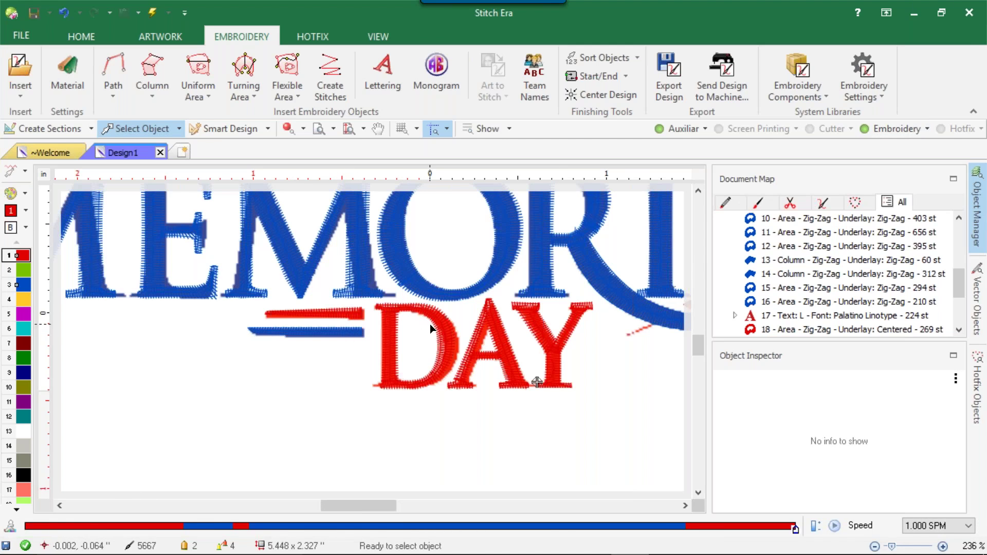
pyautogui.click(279, 313)
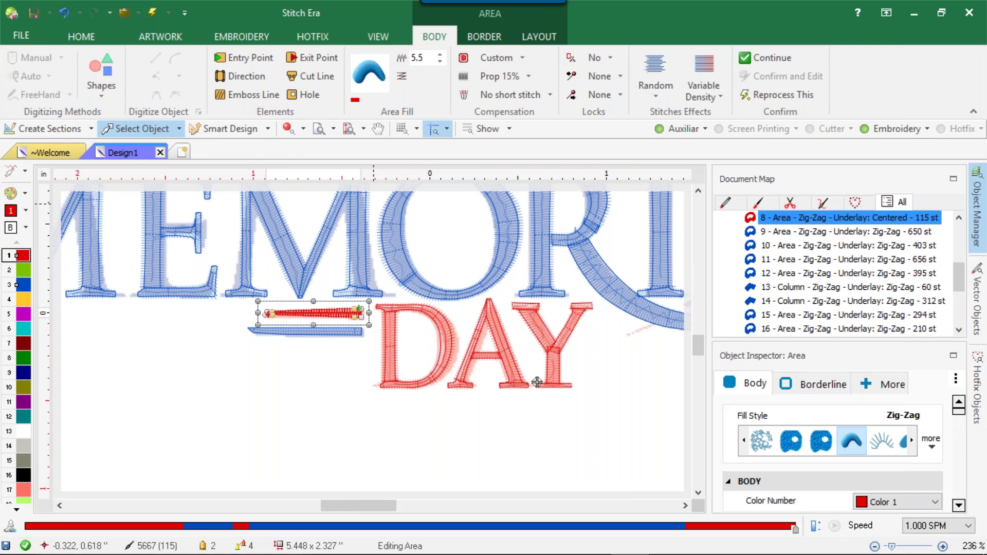
pyautogui.click(539, 37)
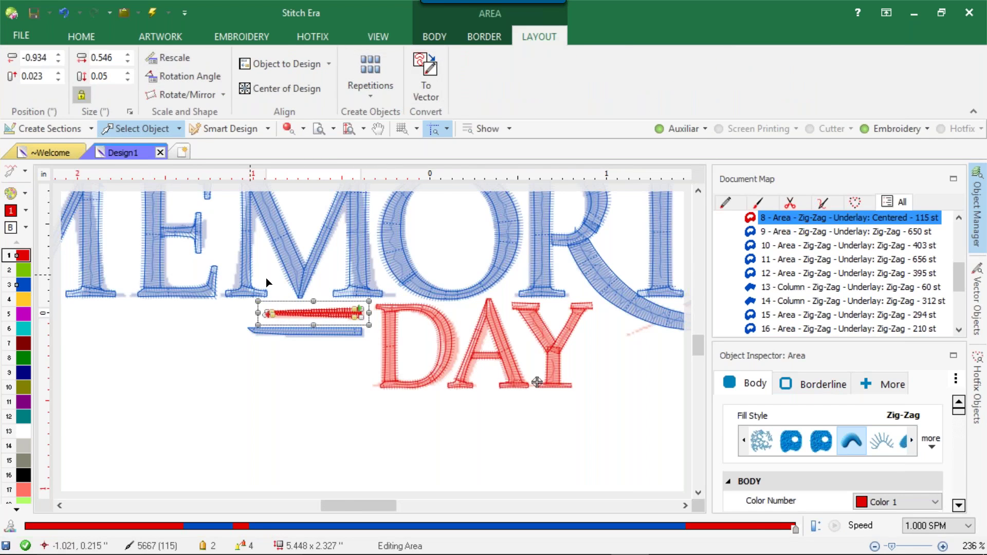
pyautogui.scroll(3, 313, 313)
pyautogui.scroll(3, 288, 320)
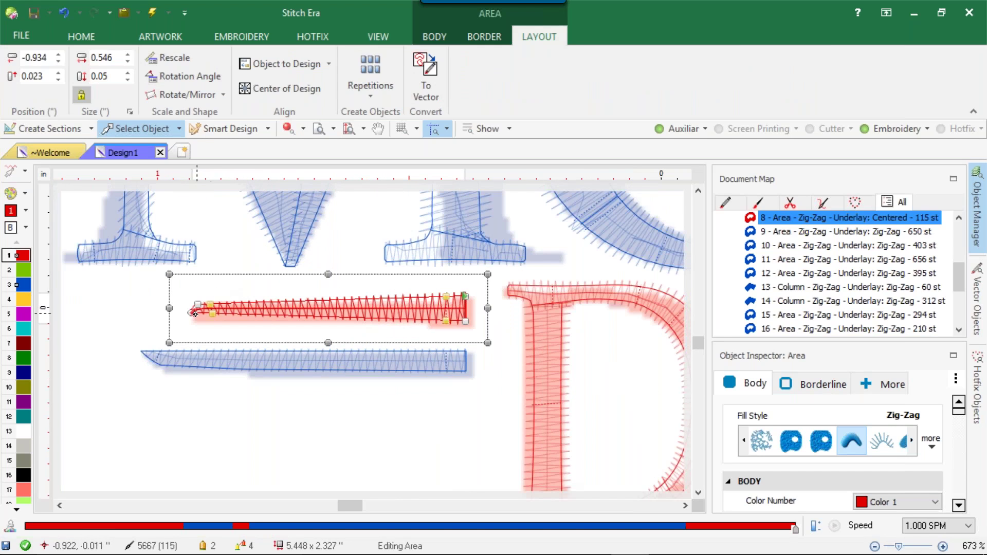
pyautogui.moveTo(192, 315); pyautogui.dragTo(200, 293)
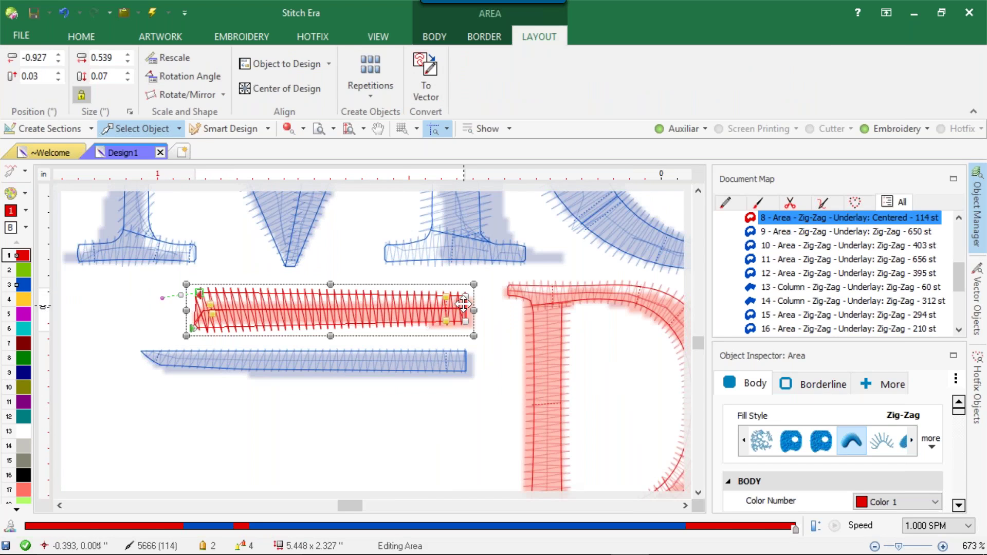
pyautogui.moveTo(467, 294)
pyautogui.mouseDown()
pyautogui.moveTo(462, 327)
pyautogui.moveTo(477, 309)
pyautogui.mouseUp()
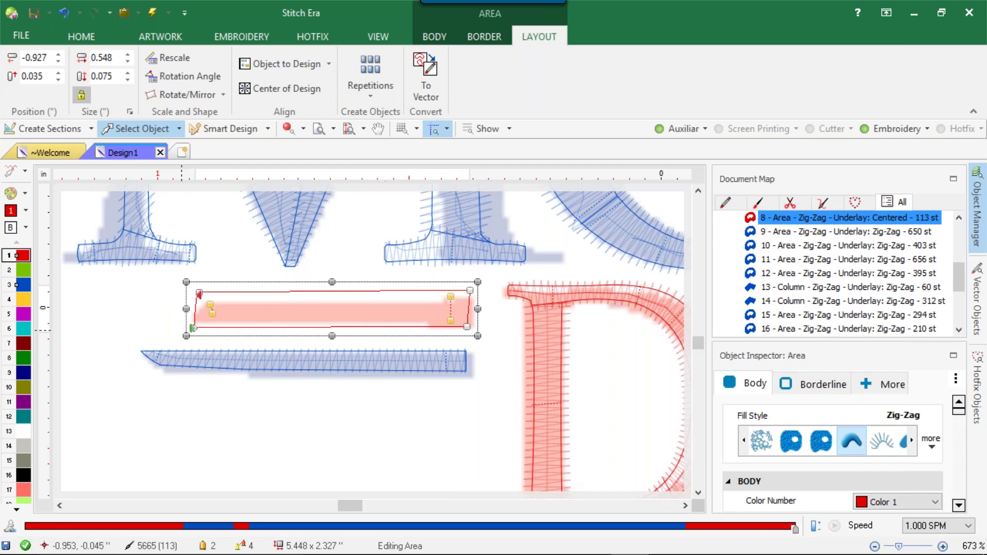
pyautogui.click(121, 338)
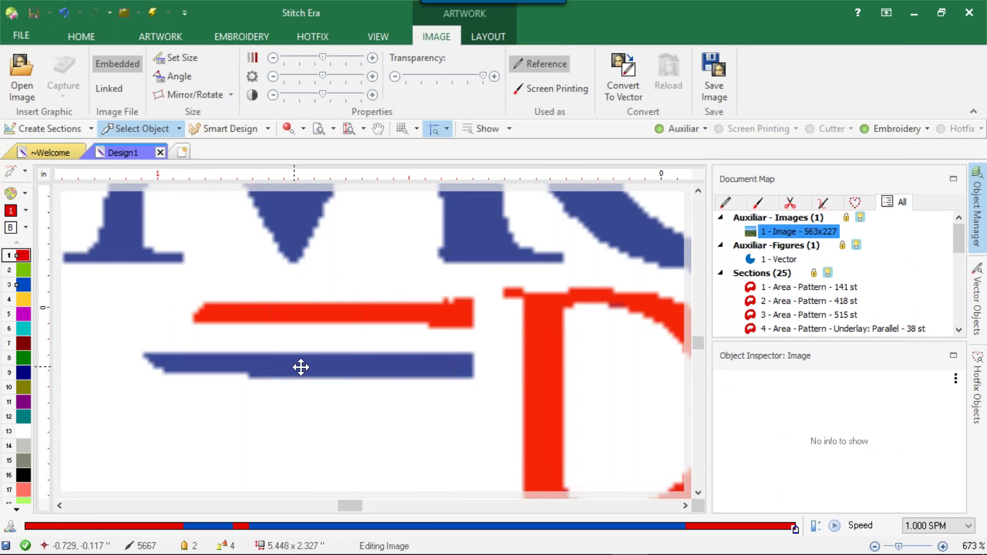
# - Clear the selection of the background image and review the bars beside DAY and the whole logo
pyautogui.scroll(-6, 300, 366)
pyautogui.press('Escape')
pyautogui.scroll(3, 305, 359)
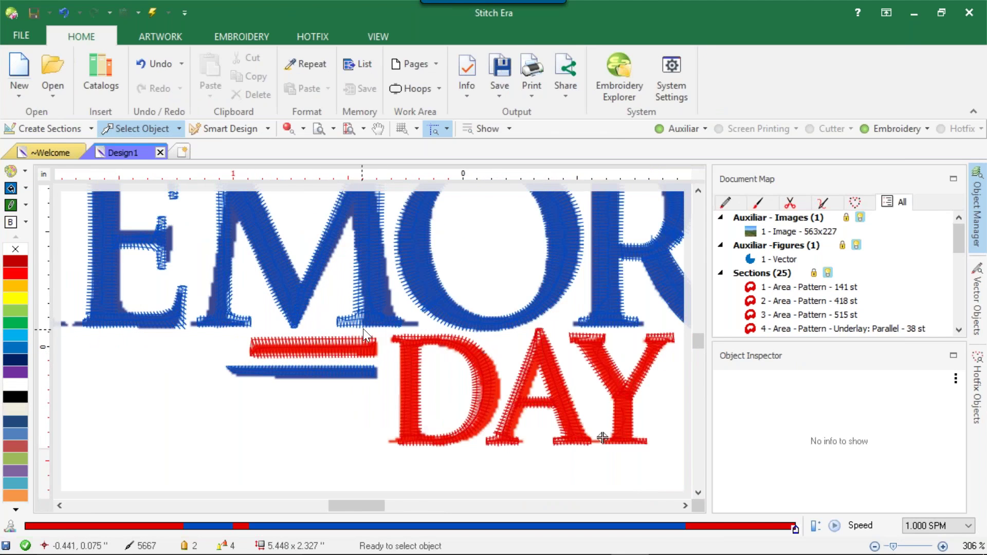
pyautogui.scroll(-3, 363, 328)
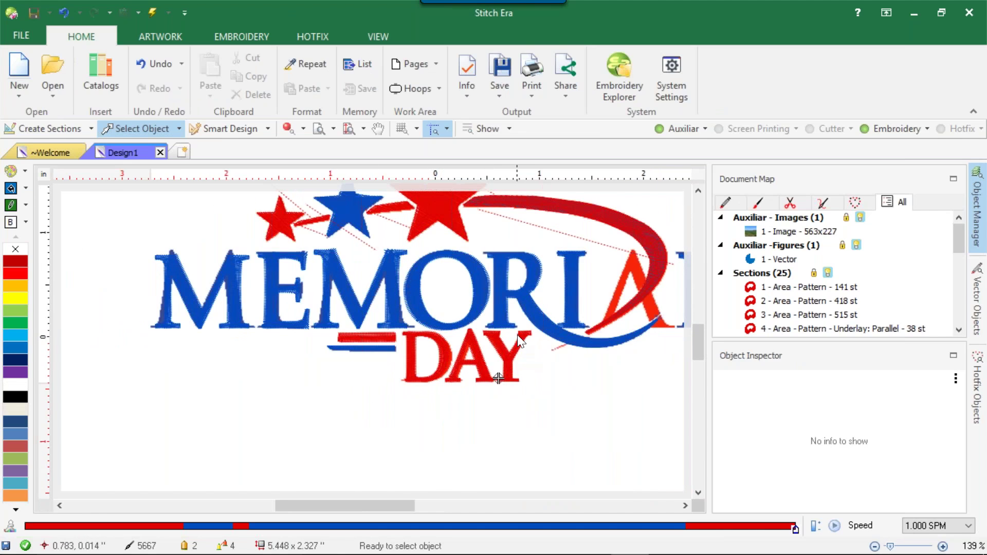
pyautogui.scroll(-1, 543, 363)
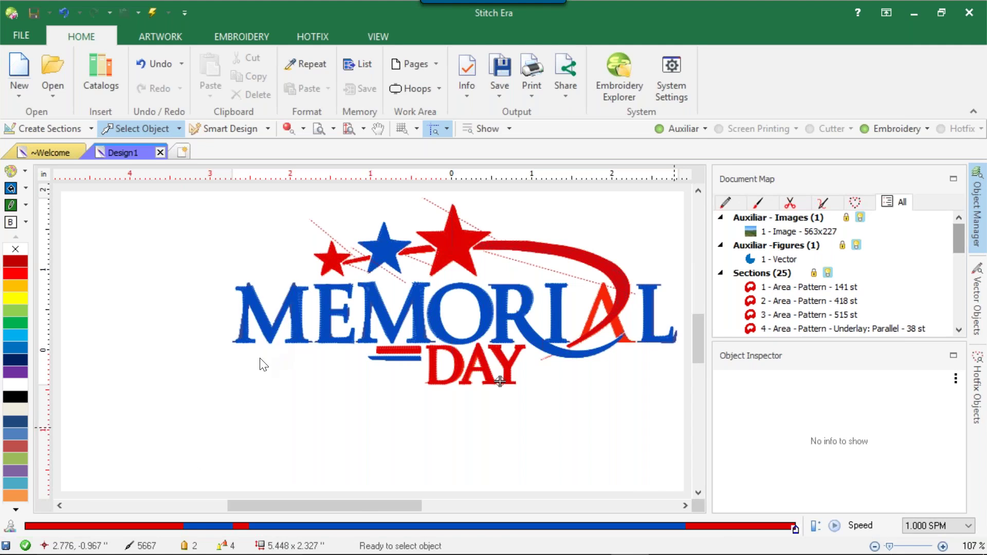
# - Start a lettering object with digitized fonts, look over all the available fonts and close the list without choosing one
pyautogui.moveTo(2, 551)
pyautogui.click(245, 38)
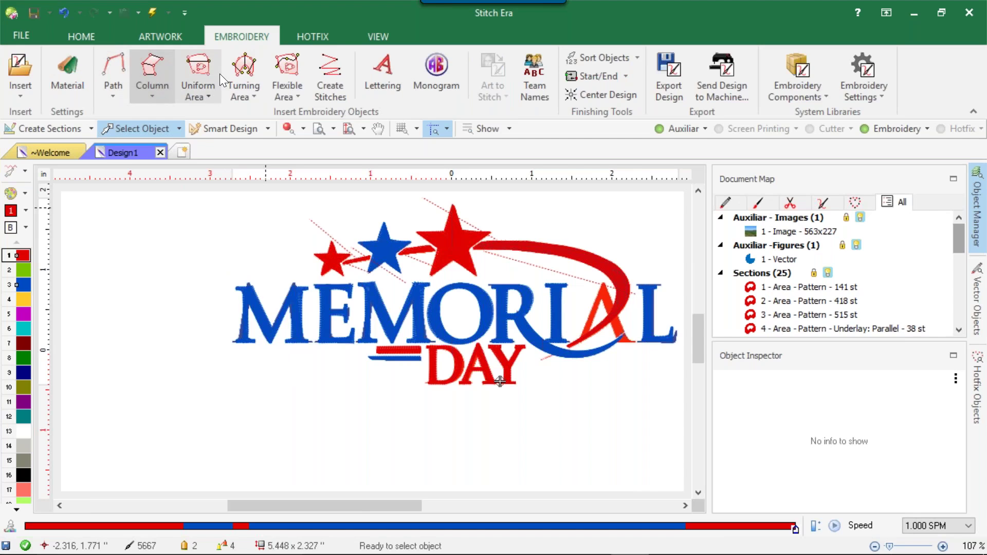
pyautogui.click(391, 80)
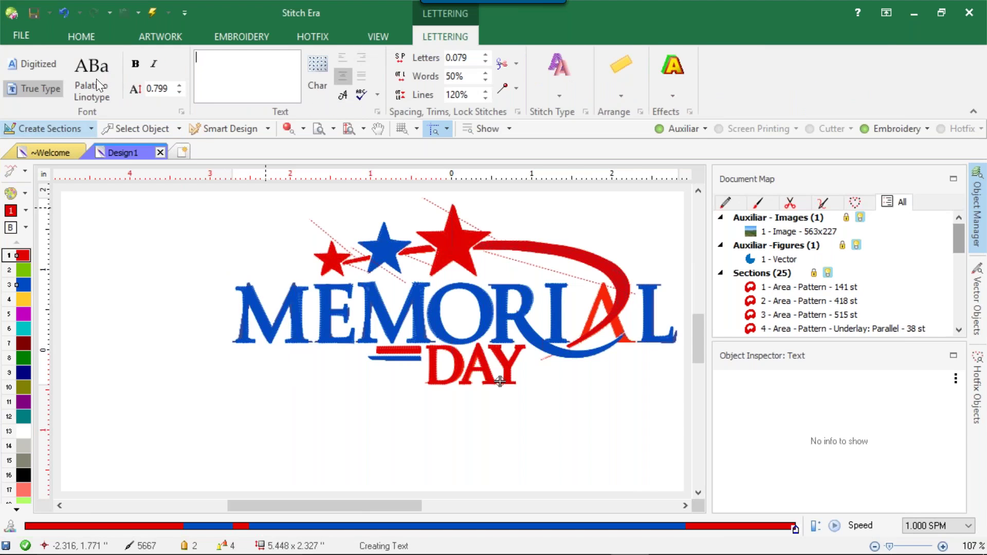
pyautogui.click(51, 66)
pyautogui.click(91, 72)
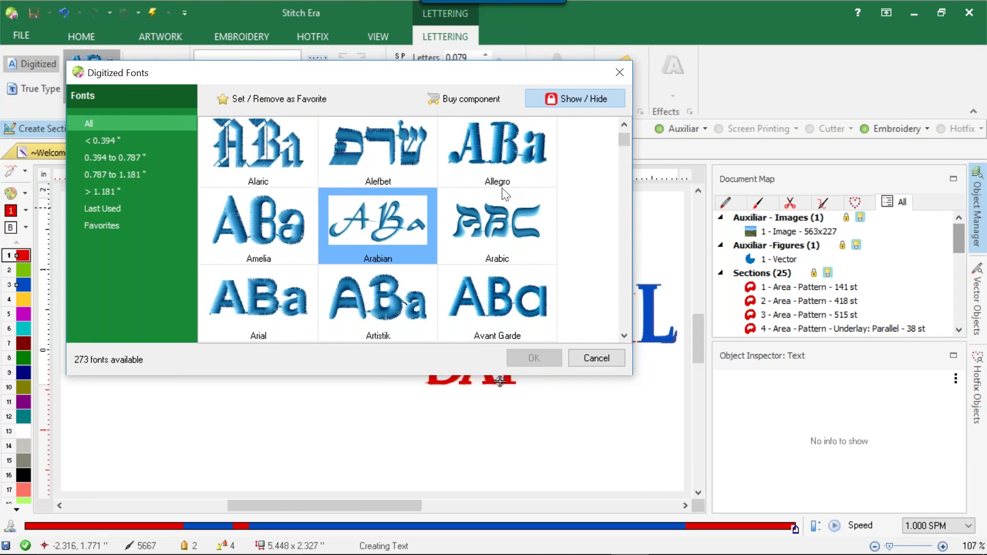
pyautogui.click(620, 72)
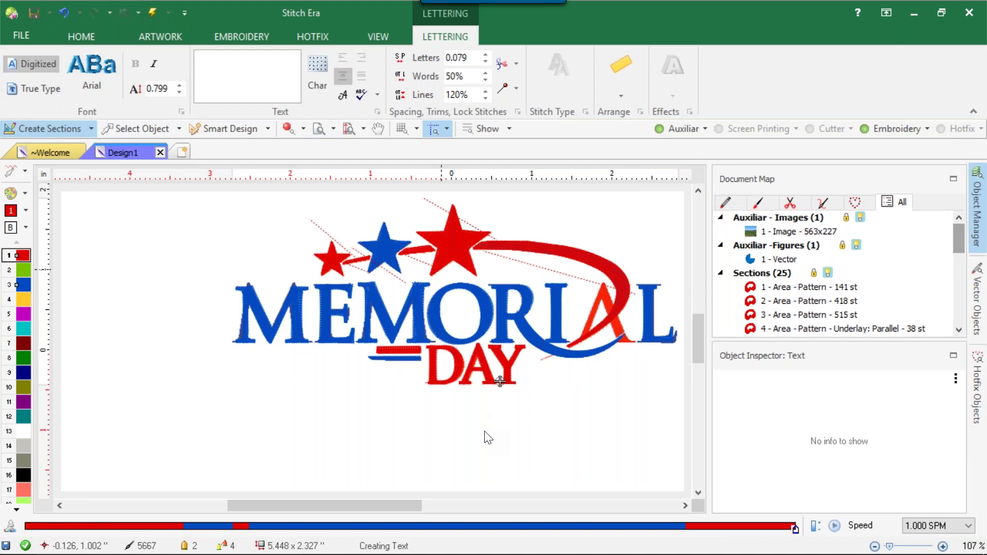
pyautogui.moveTo(230, 552)
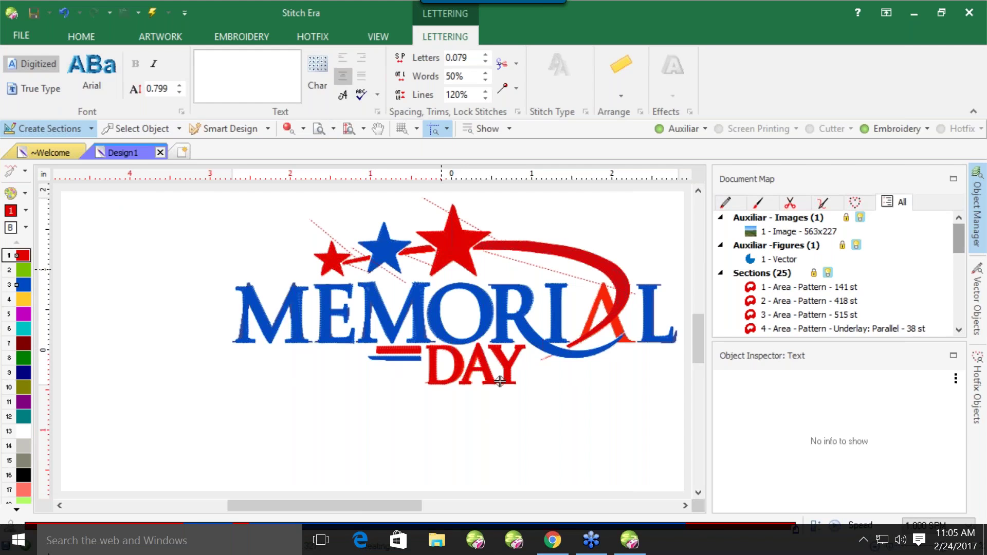